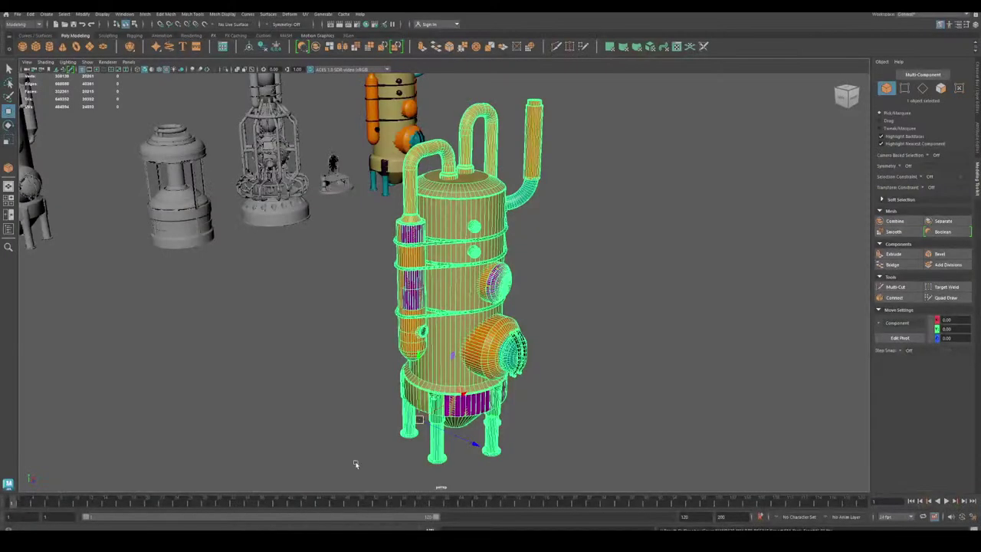
scroll(435, 290, up, 10)
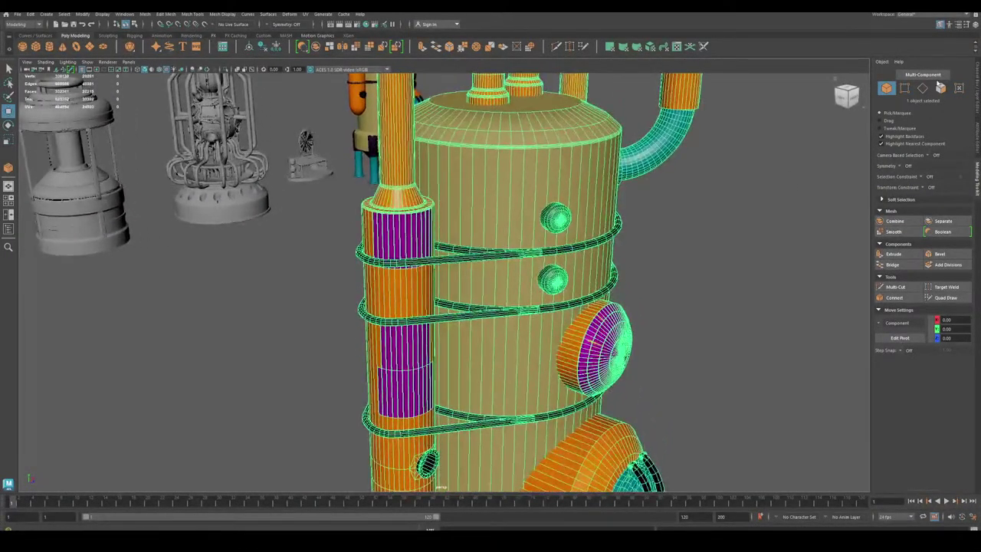
click(941, 88)
scroll(490, 184, down, 5)
alt+middle_drag(446, 131, 455, 194)
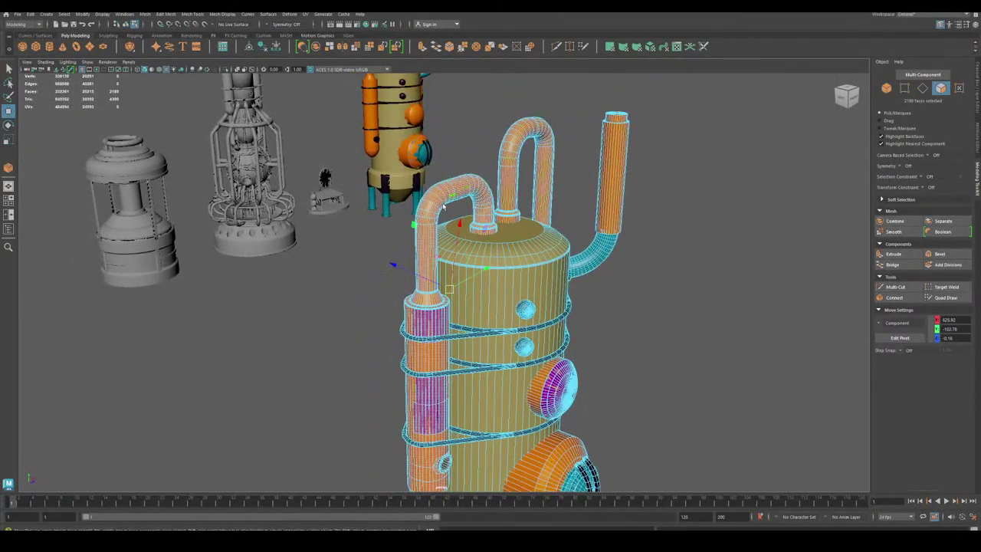
alt+middle_drag(351, 269, 338, 235)
alt+right_drag(339, 235, 466, 273)
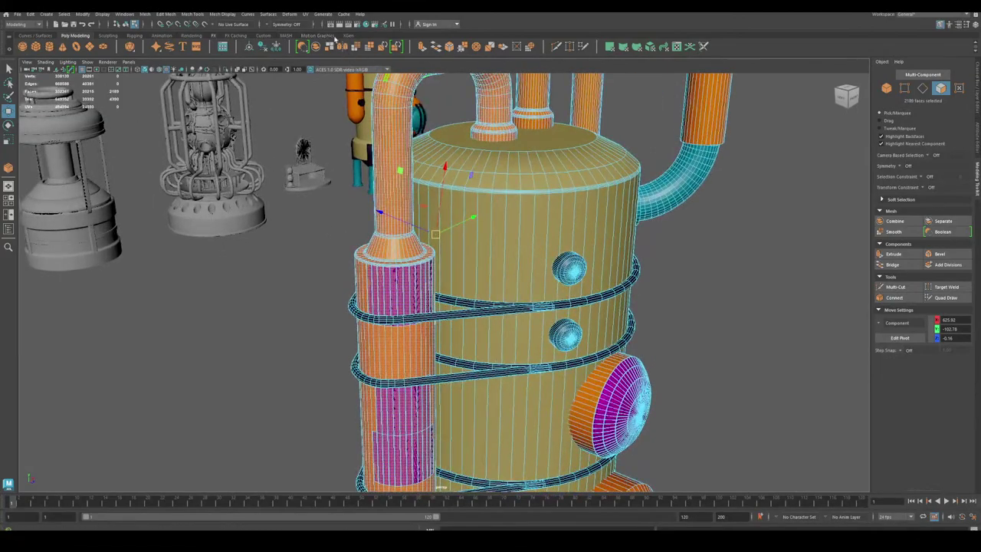
key(F8)
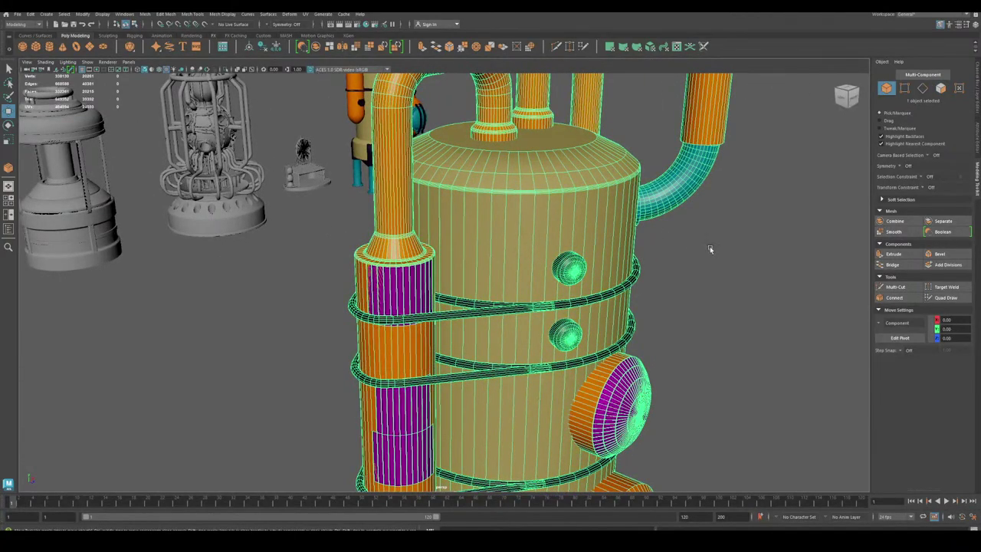
click(710, 245)
click(522, 226)
scroll(522, 226, down, 4)
click(385, 133)
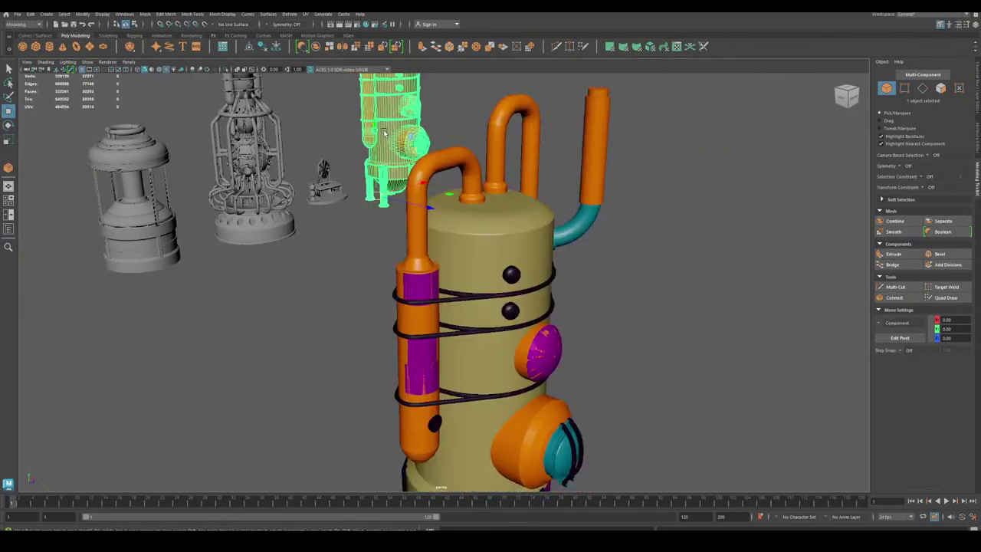
click(539, 280)
key(F8)
key(F8)
click(596, 283)
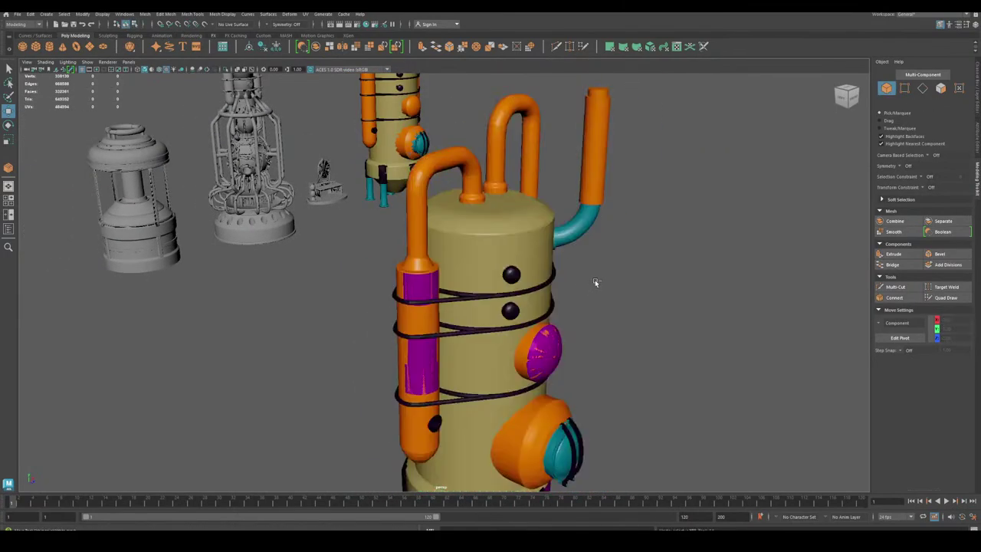
Undo the recent selection and component-mode changes on the coloured boiler model.
key(ctrl+z)
key(ctrl+z)
key(ctrl+z)
key(ctrl+z)
key(ctrl+z)
key(ctrl+z)
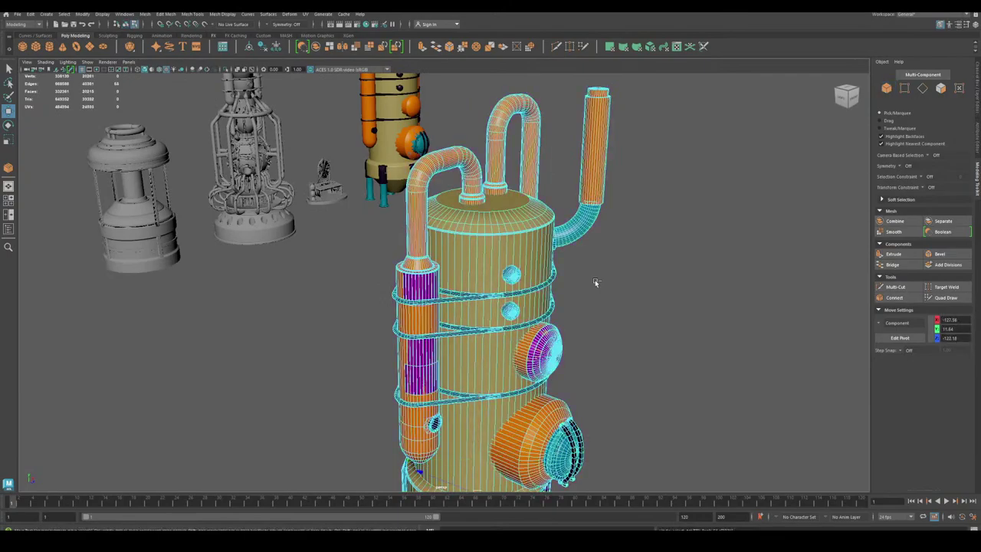
key(ctrl+z)
key(ctrl+z)
key(ctrl+z)
key(ctrl+z)
key(ctrl+z)
key(ctrl+z)
key(ctrl+z)
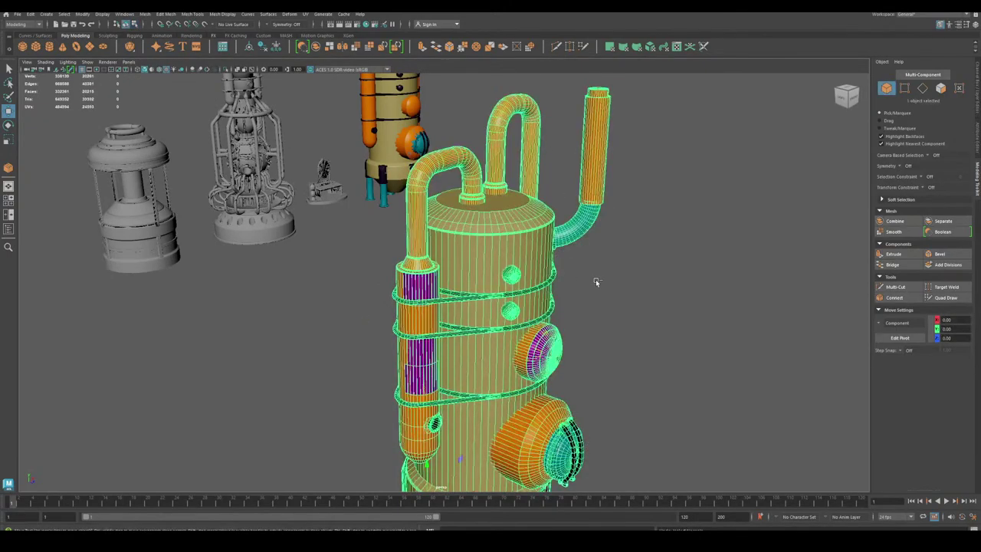
key(ctrl+z)
key(ctrl+z)
key(ctrl+z)
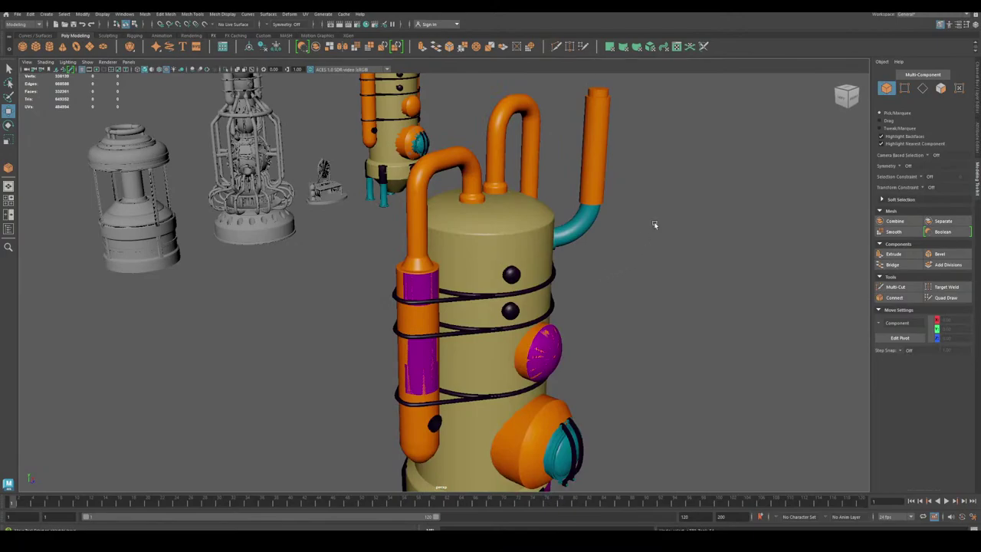
Examine the surface shading on the boiler's upper tank, pipes and side cylinder.
alt+right_drag(654, 224, 695, 268)
click(887, 89)
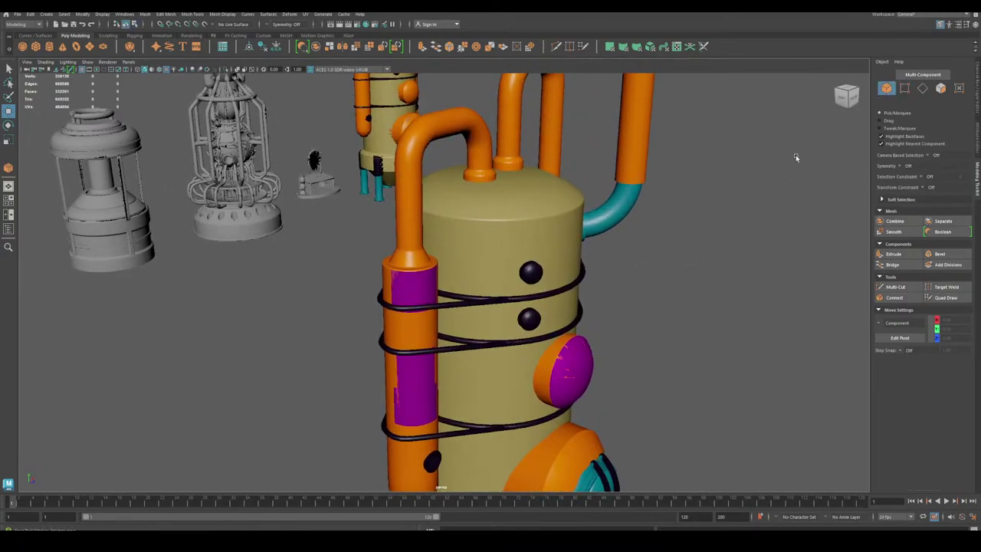
click(612, 198)
alt+right_drag(641, 230, 685, 277)
click(685, 277)
alt+middle_drag(685, 277, 667, 267)
alt+right_drag(668, 267, 648, 260)
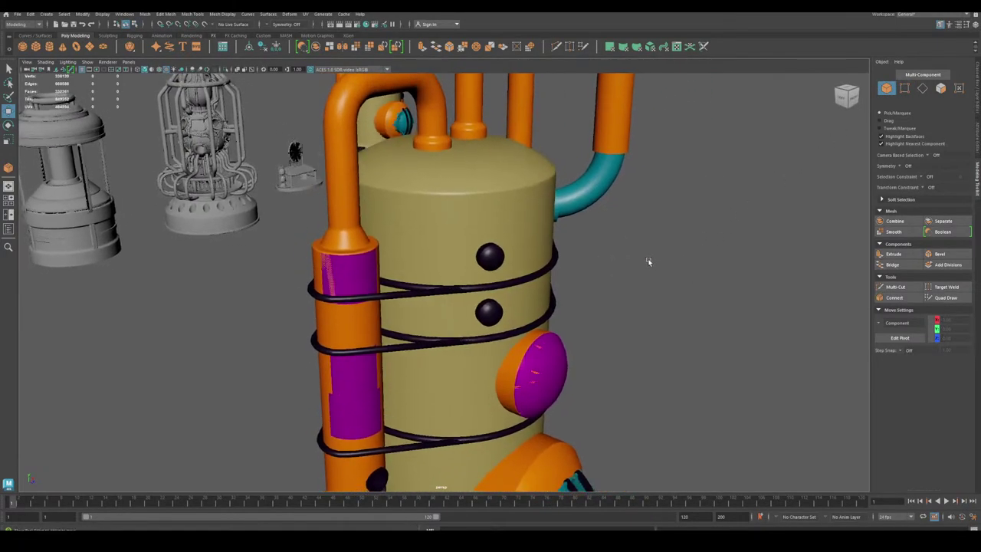
mouse_move(648, 260)
alt+mouse_down()
mouse_move(633, 254)
mouse_move(645, 261)
alt+mouse_up()
alt+middle_drag(645, 261, 660, 269)
alt+right_drag(660, 270, 638, 256)
alt+drag(639, 256, 636, 246)
Select the foreground boiler mesh and unlock its normals.
click(492, 231)
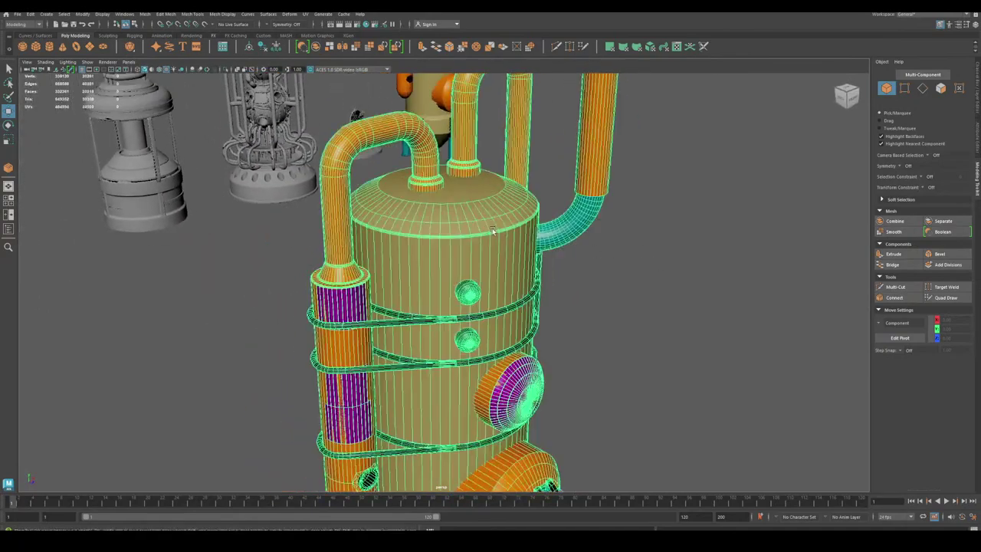
click(225, 14)
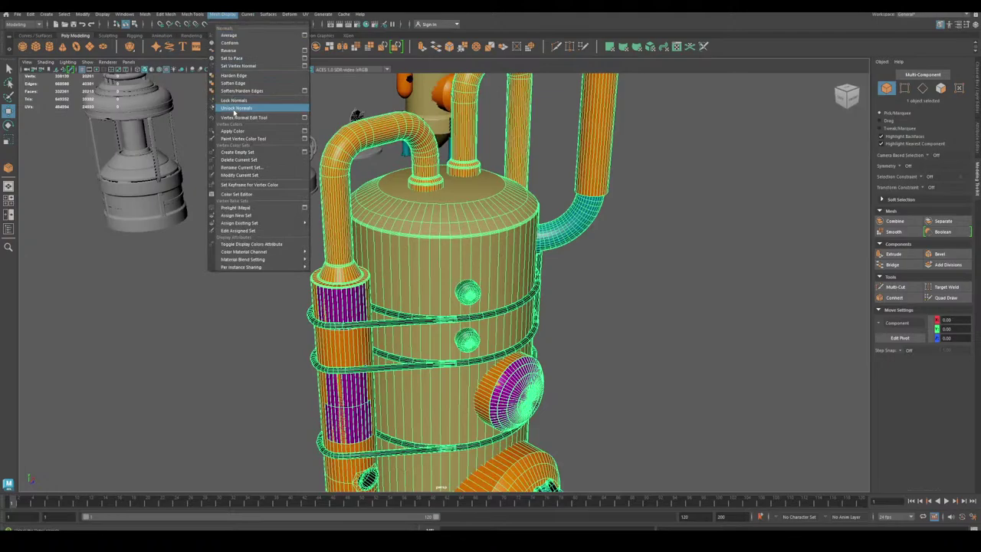
click(234, 111)
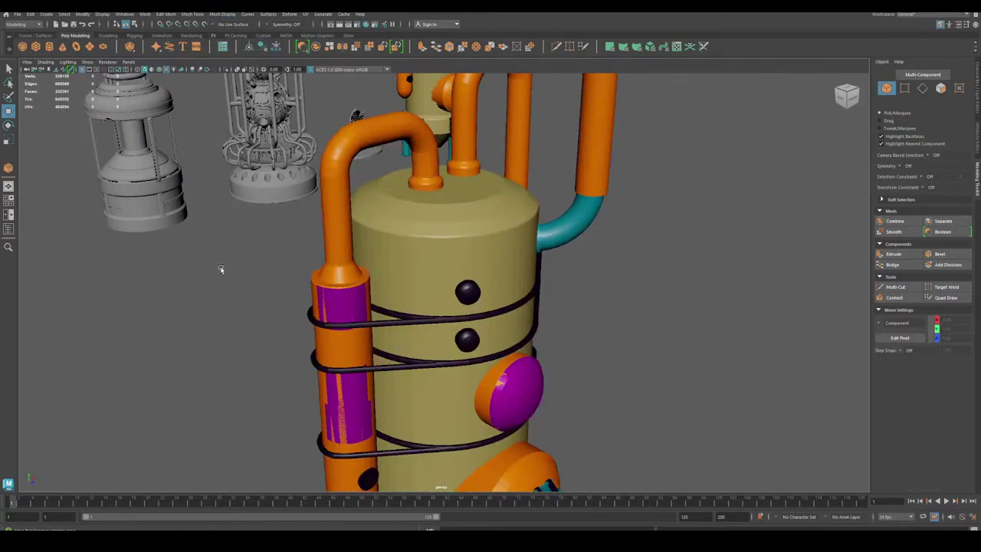
Examine the faceted shading on the boiler's tank, pipes and lower base.
alt+right_drag(263, 248, 309, 371)
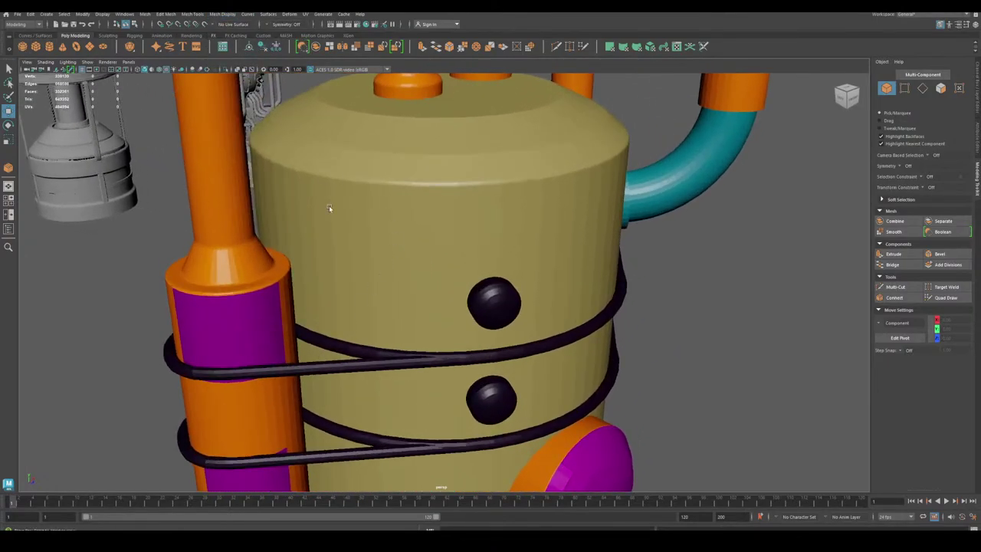
alt+drag(329, 209, 355, 287)
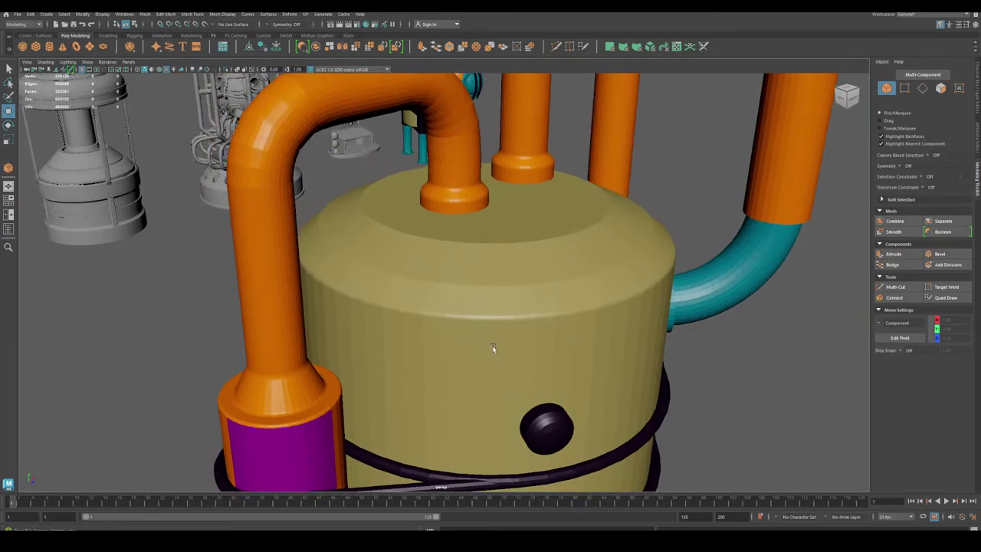
alt+right_drag(488, 364, 322, 335)
alt+middle_drag(322, 335, 330, 192)
alt+middle_drag(387, 302, 374, 192)
alt+right_drag(374, 192, 391, 340)
mouse_move(391, 339)
alt+mouse_down()
mouse_move(394, 288)
mouse_move(392, 343)
alt+mouse_up()
alt+right_drag(392, 343, 310, 230)
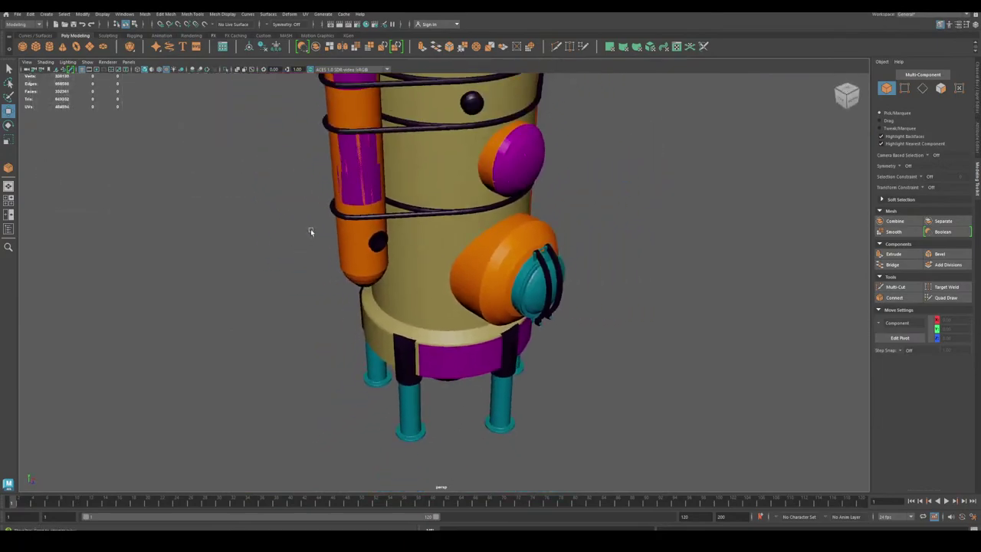
Soften the edges on all faces of the boiler's main tank body and return to object selection.
scroll(310, 231, down, 5)
click(466, 241)
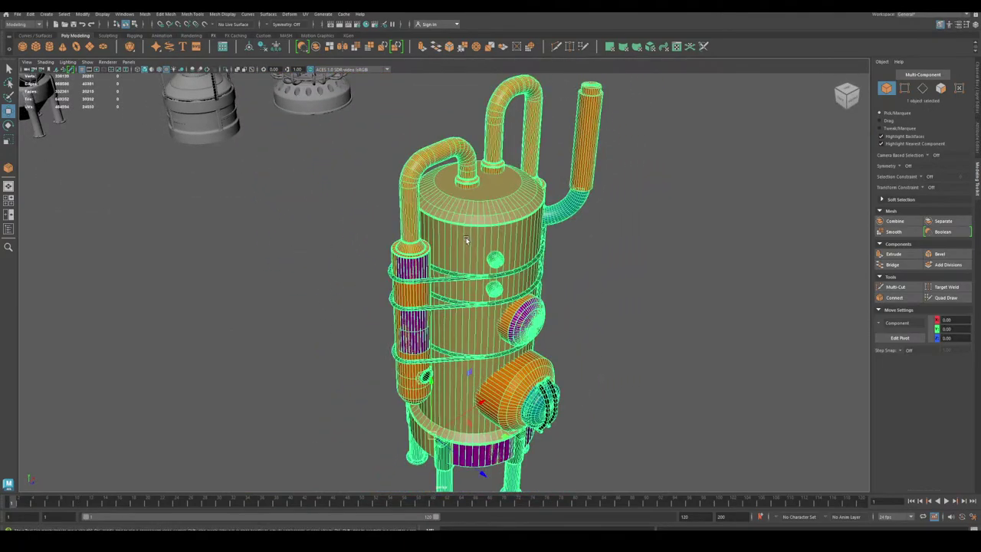
click(941, 90)
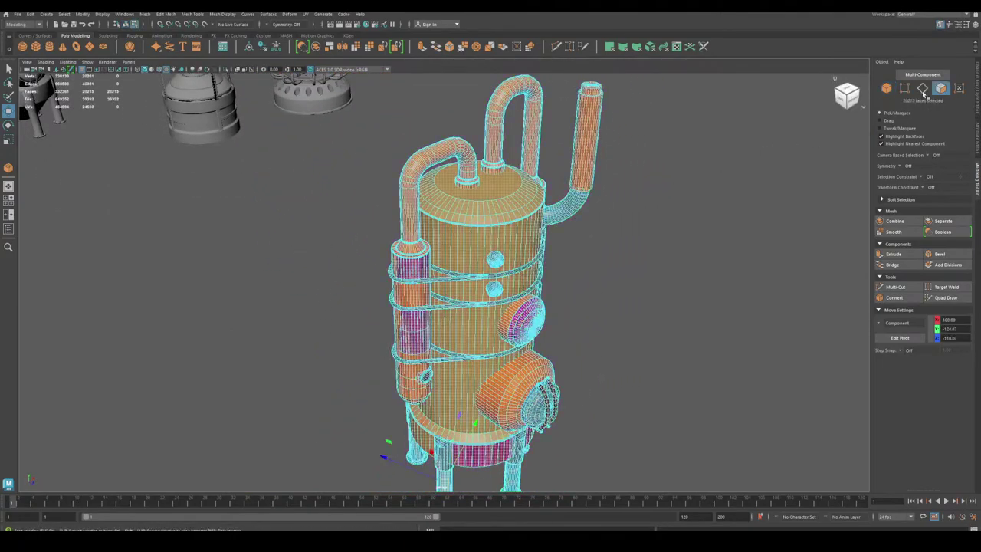
double_click(475, 249)
alt+right_drag(466, 255, 491, 314)
alt+middle_drag(491, 314, 431, 318)
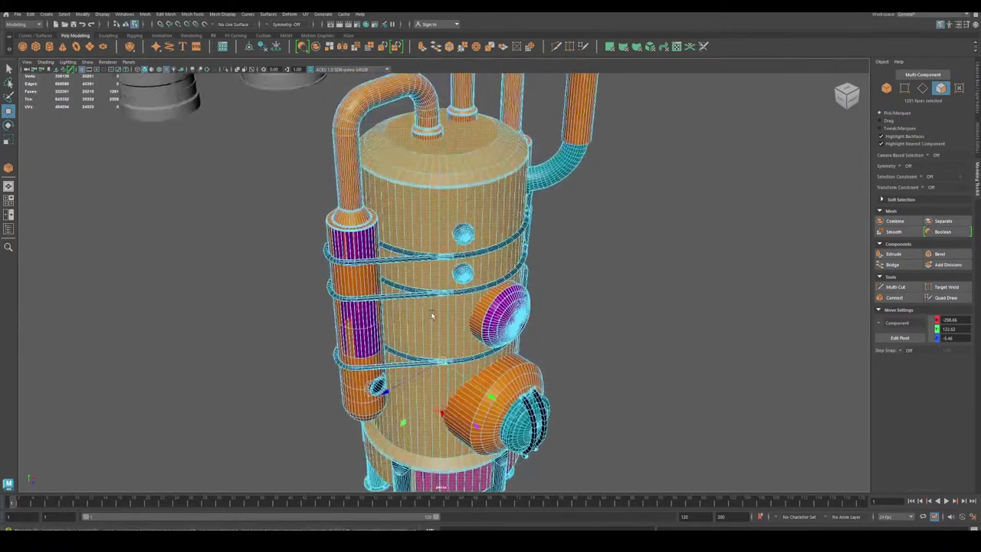
alt+right_drag(431, 318, 408, 295)
alt+drag(408, 295, 405, 236)
click(222, 14)
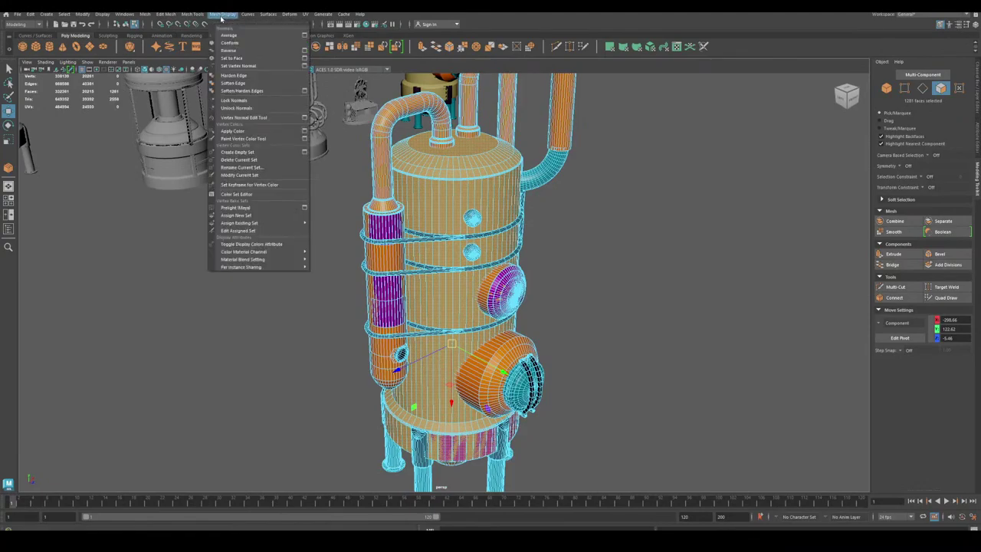
click(232, 75)
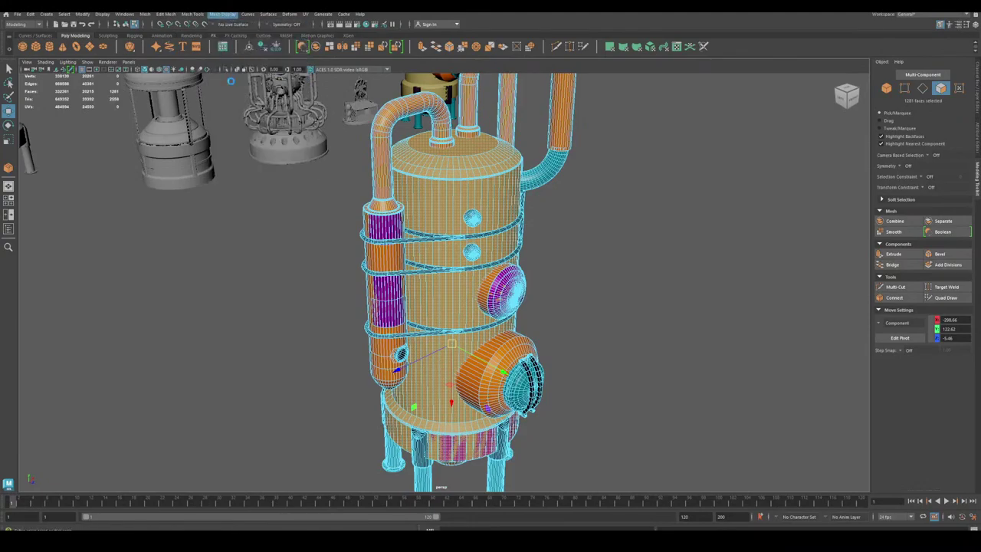
click(590, 285)
alt+middle_drag(587, 286, 573, 141)
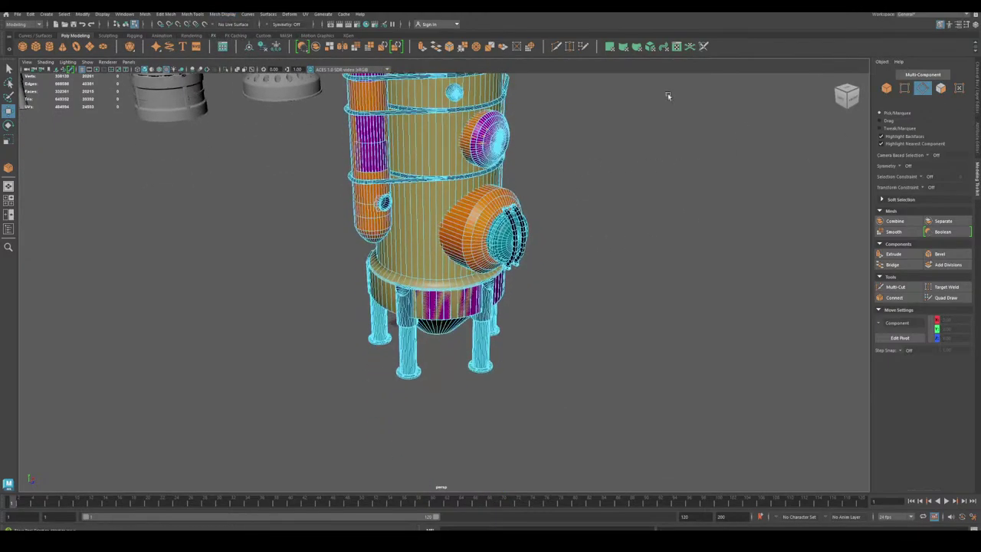
click(887, 88)
click(674, 230)
Harden the edge loops where the base ring meets the tank wall above and the bottom cone below.
scroll(508, 379, up, 7)
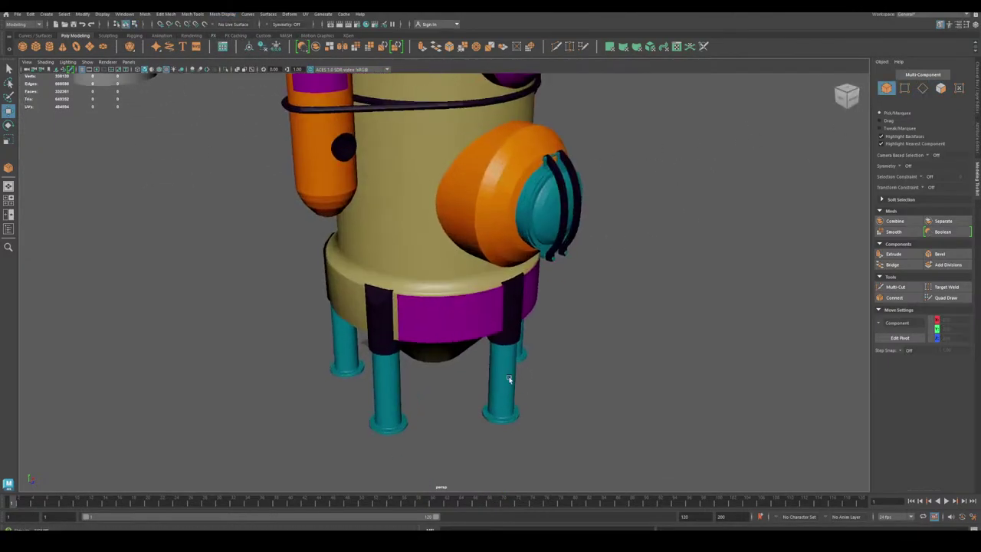
click(435, 273)
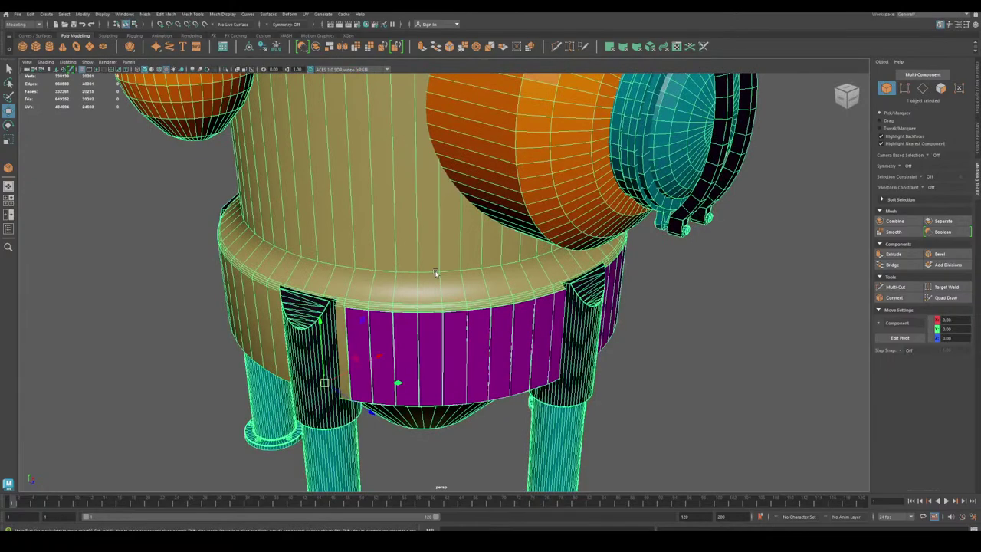
click(924, 90)
double_click(469, 268)
scroll(420, 295, down, 4)
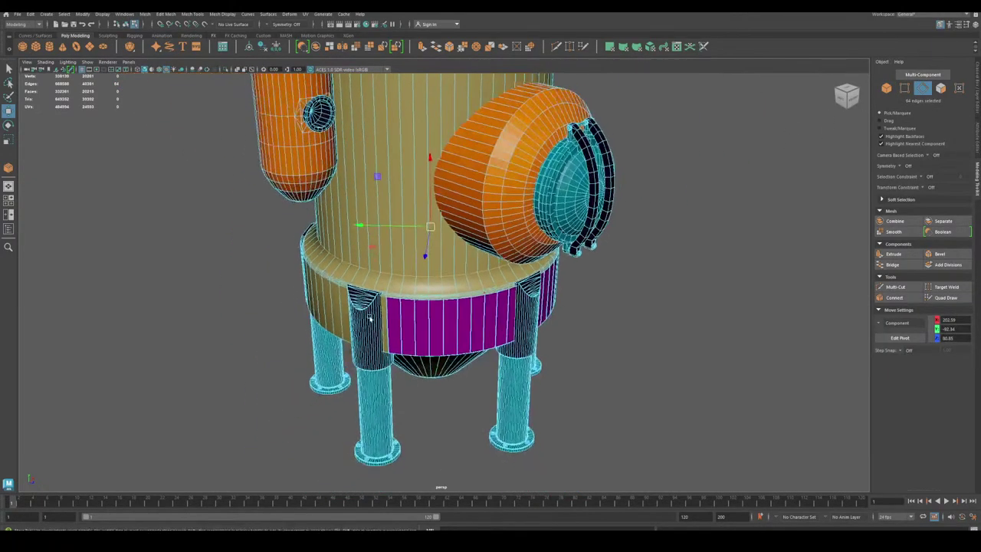
alt+drag(370, 319, 405, 253)
alt+middle_drag(405, 254, 412, 335)
scroll(445, 344, up, 5)
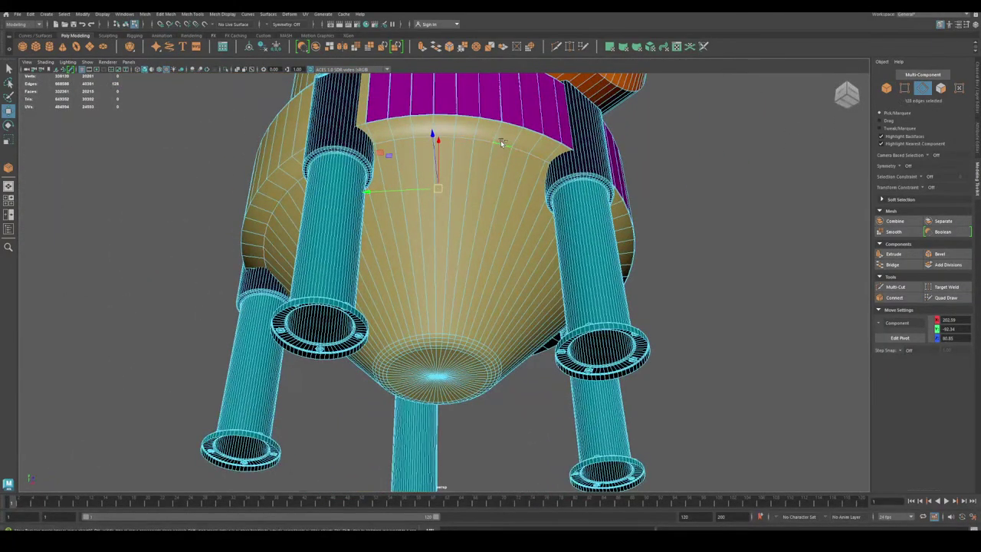
click(222, 14)
click(232, 75)
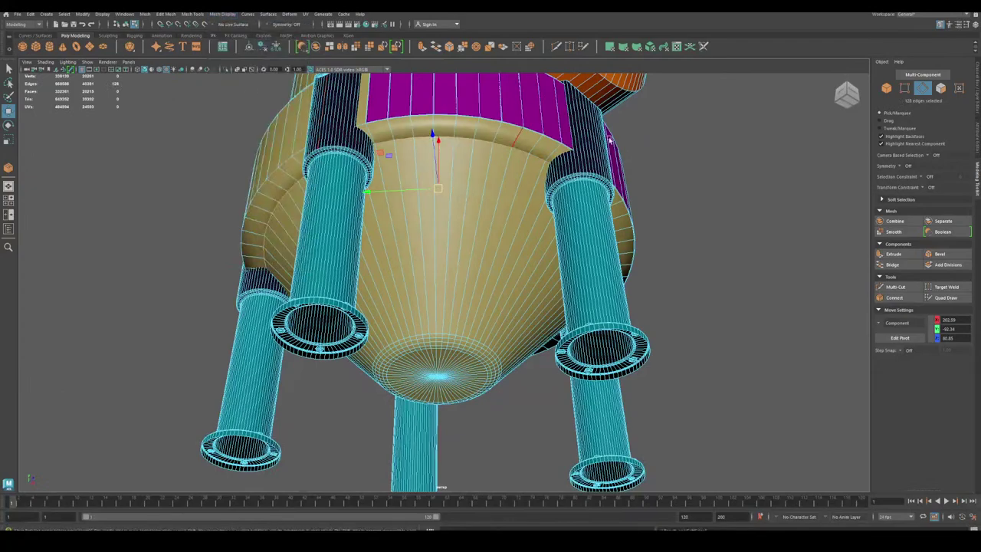
click(888, 89)
click(781, 165)
scroll(529, 176, down, 5)
alt+drag(530, 153, 514, 239)
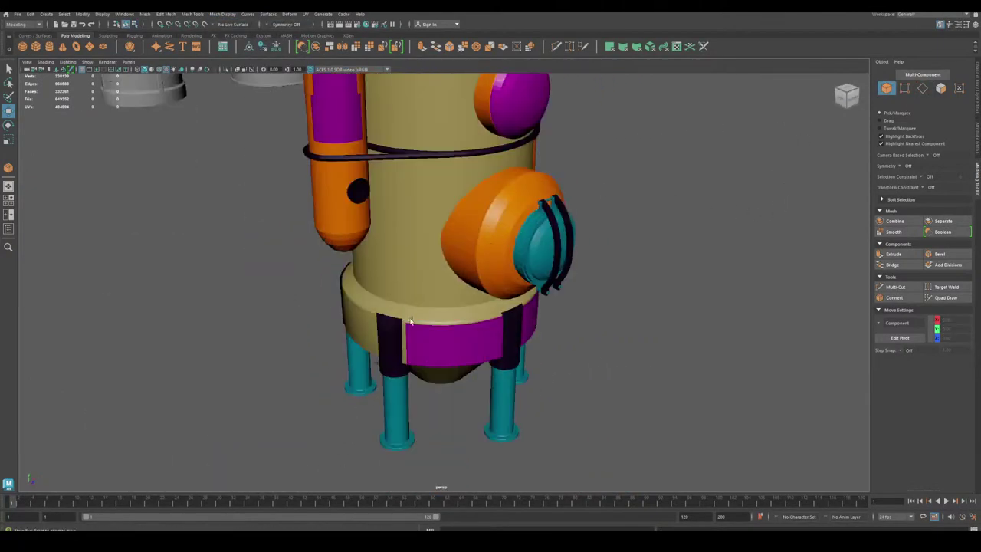
Soften the edges on all faces of the curved orange pipe and its attached side cylinder.
alt+drag(392, 246, 406, 267)
alt+middle_drag(410, 84, 447, 297)
scroll(414, 255, down, 1)
click(359, 166)
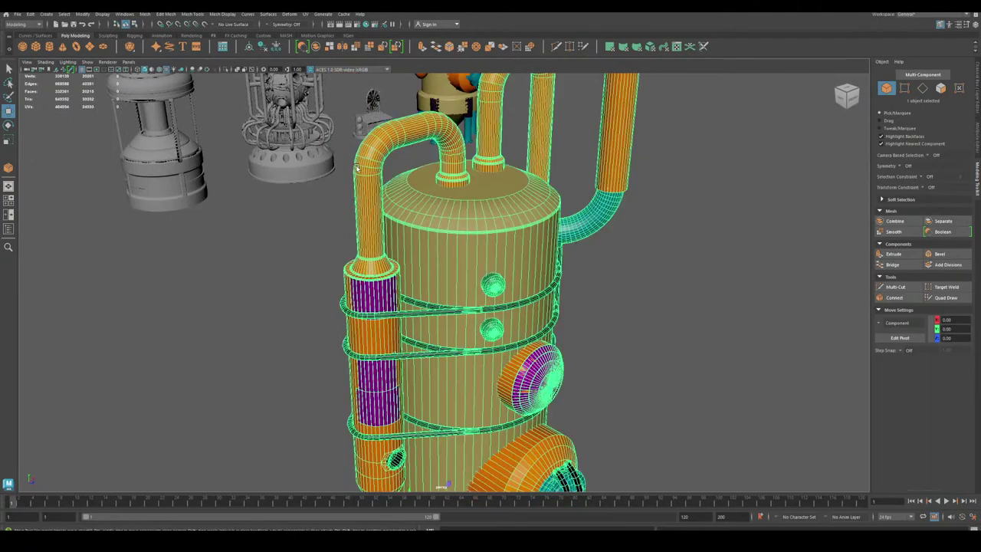
click(940, 88)
double_click(384, 139)
scroll(284, 189, up, 3)
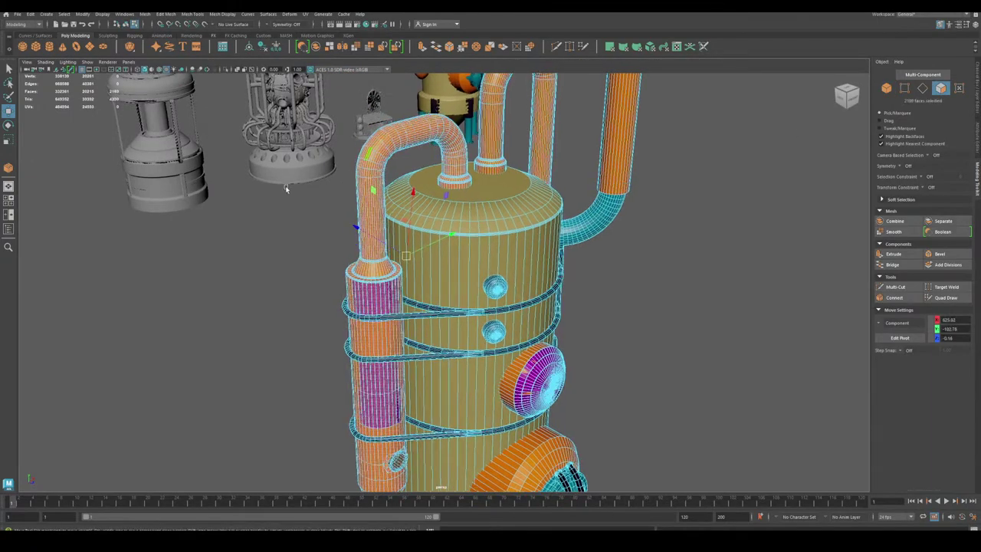
alt+middle_drag(284, 189, 389, 265)
click(222, 15)
click(225, 58)
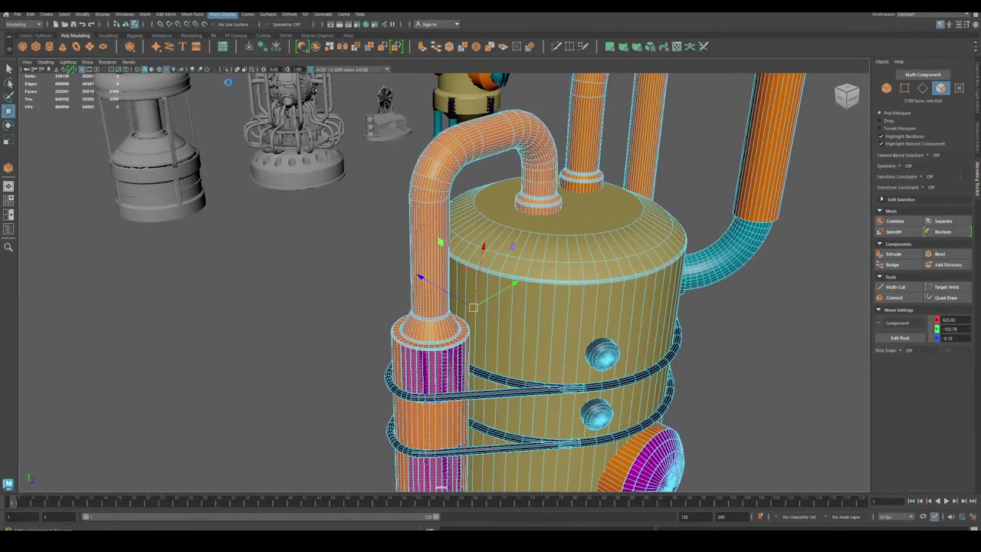
Select the edge loop where the dark round port joins the lower part of the orange side cylinder.
click(923, 89)
alt+middle_drag(452, 277, 468, 232)
alt+right_drag(467, 231, 583, 401)
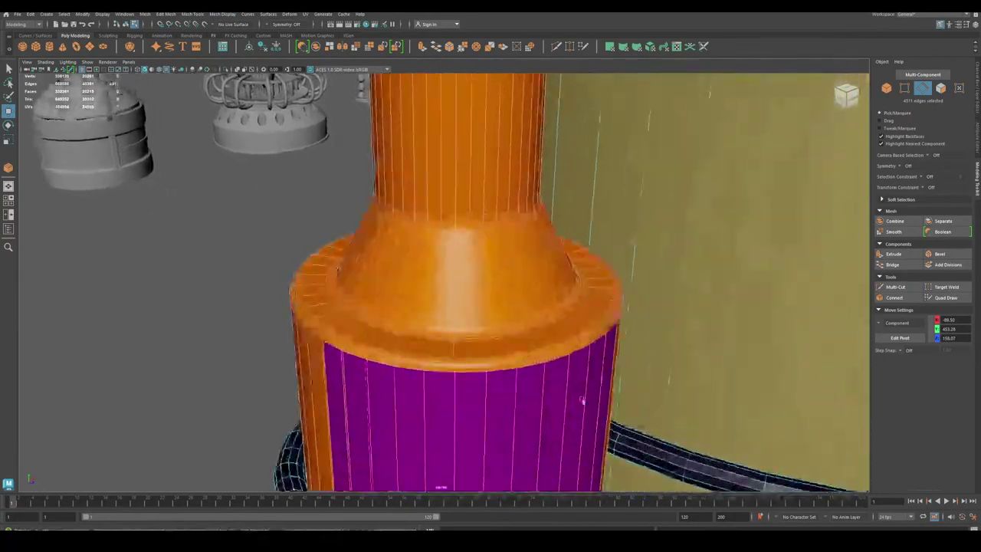
alt+right_drag(717, 242, 421, 292)
alt+drag(420, 291, 452, 265)
alt+middle_drag(485, 107, 446, 221)
alt+right_drag(447, 221, 499, 255)
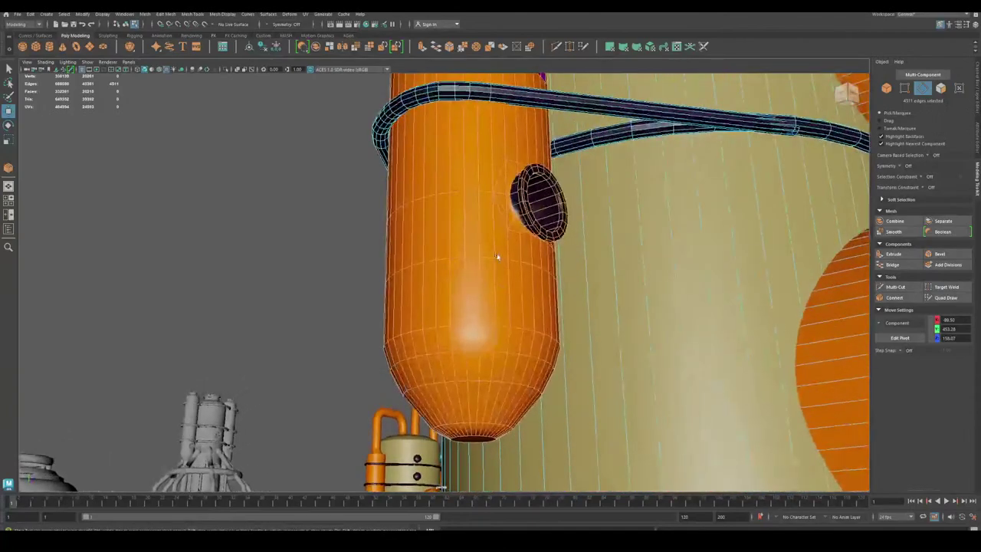
alt+middle_drag(499, 256, 480, 325)
alt+right_drag(480, 325, 550, 389)
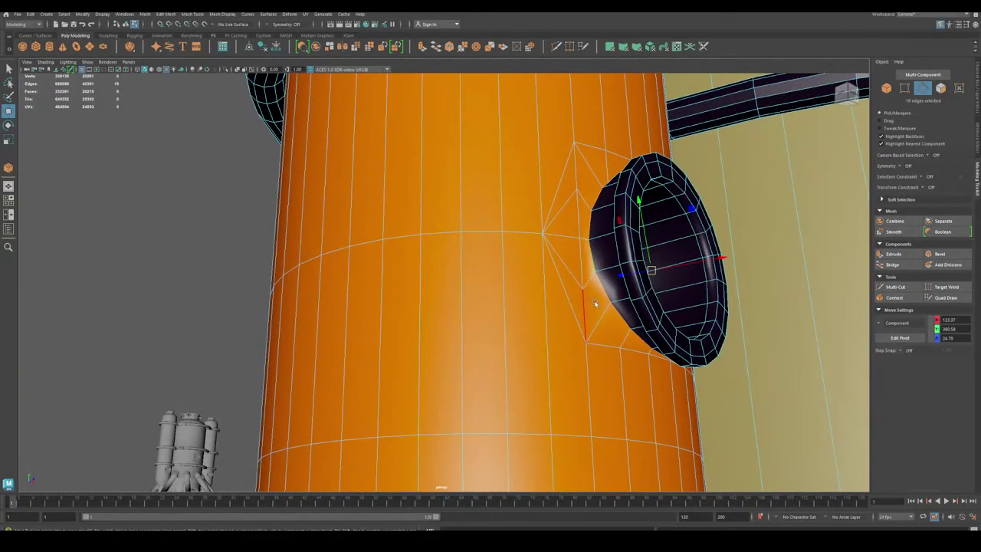
alt+drag(594, 304, 545, 288)
alt+drag(511, 345, 406, 290)
key(f)
alt+middle_drag(409, 306, 381, 278)
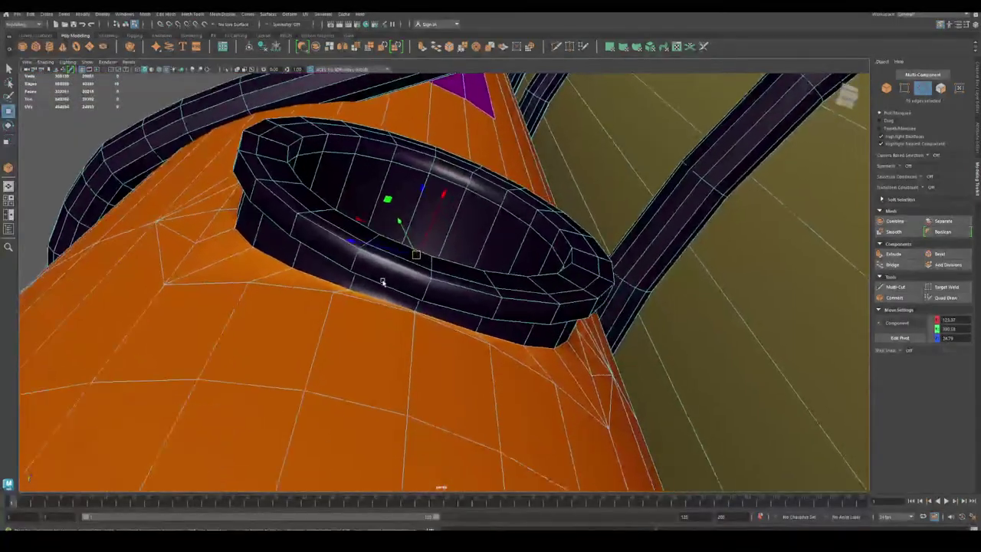
alt+right_drag(381, 278, 447, 385)
alt+drag(446, 385, 461, 449)
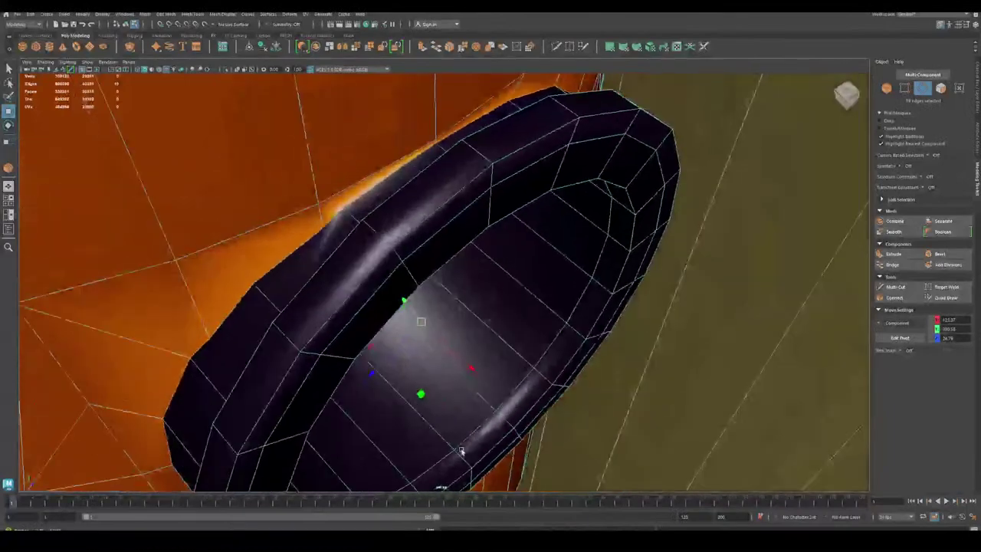
alt+right_drag(462, 450, 357, 411)
Add the missing edges around the dark port's base to the selection and harden them, returning to object selection.
shift+click(302, 306)
alt+drag(257, 344, 302, 293)
alt+right_drag(302, 293, 363, 328)
alt+middle_drag(351, 250, 354, 326)
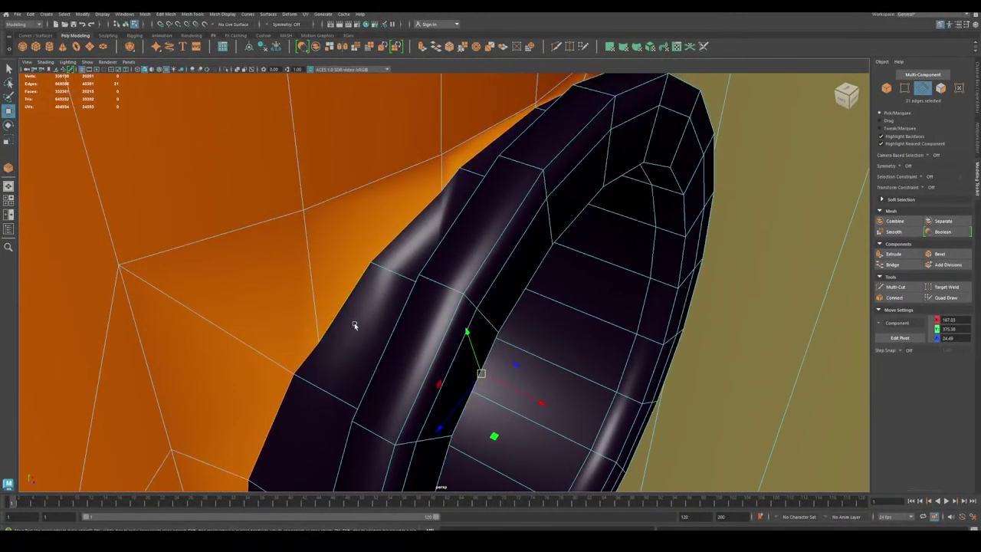
alt+drag(354, 326, 342, 337)
alt+drag(407, 245, 407, 280)
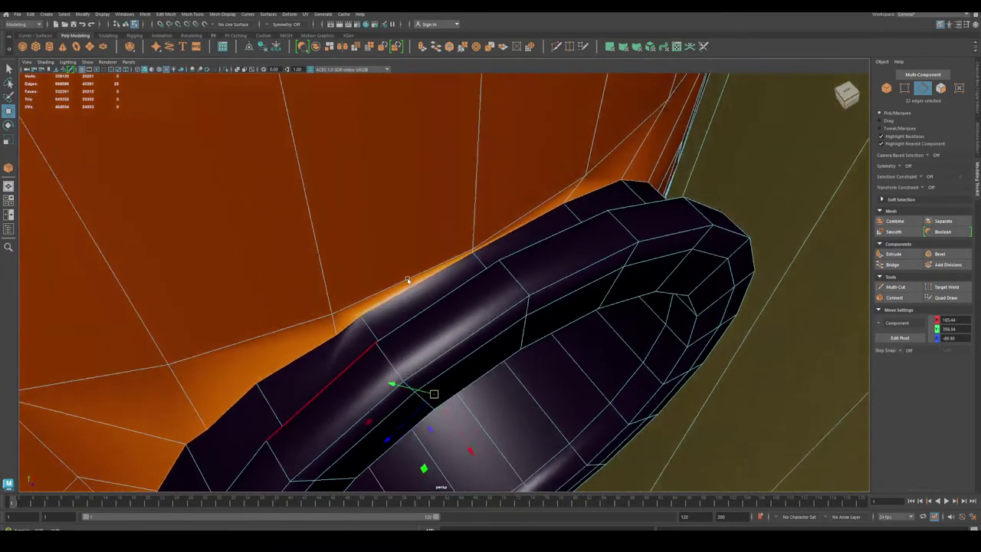
alt+right_drag(395, 301, 448, 406)
key(4)
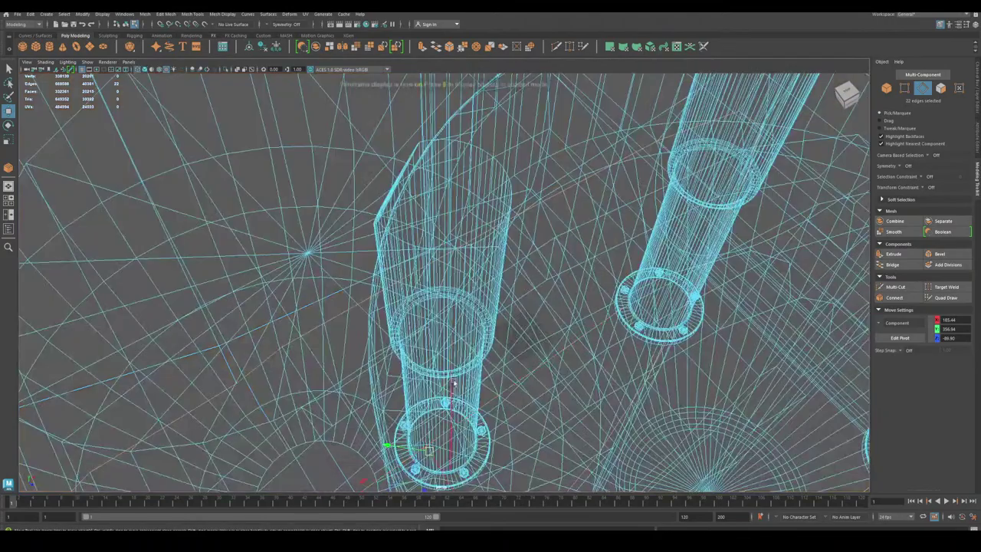
mouse_move(443, 397)
alt+mouse_down()
mouse_move(461, 316)
mouse_move(418, 383)
mouse_move(402, 360)
mouse_move(389, 281)
mouse_move(396, 305)
alt+mouse_up()
key(6)
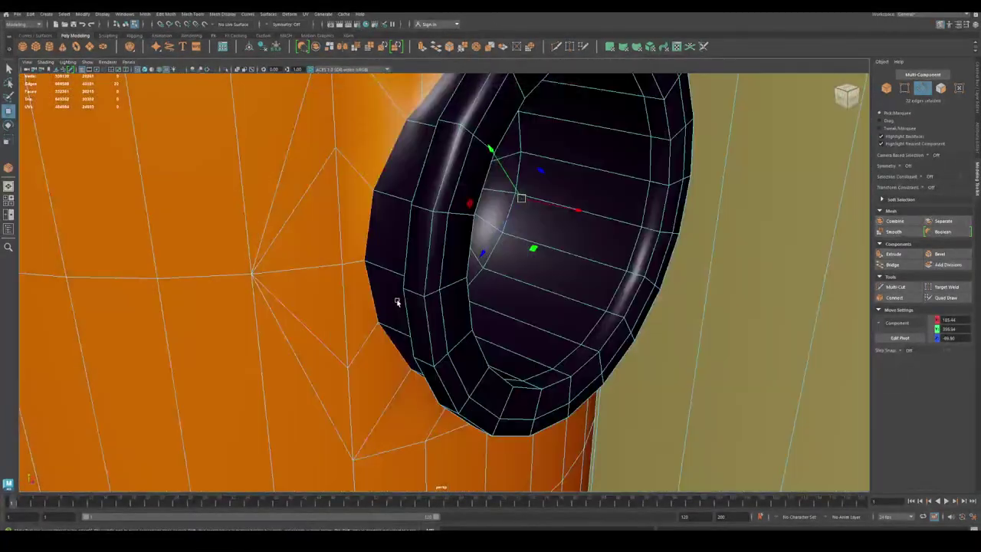
alt+right_drag(397, 302, 397, 233)
click(219, 14)
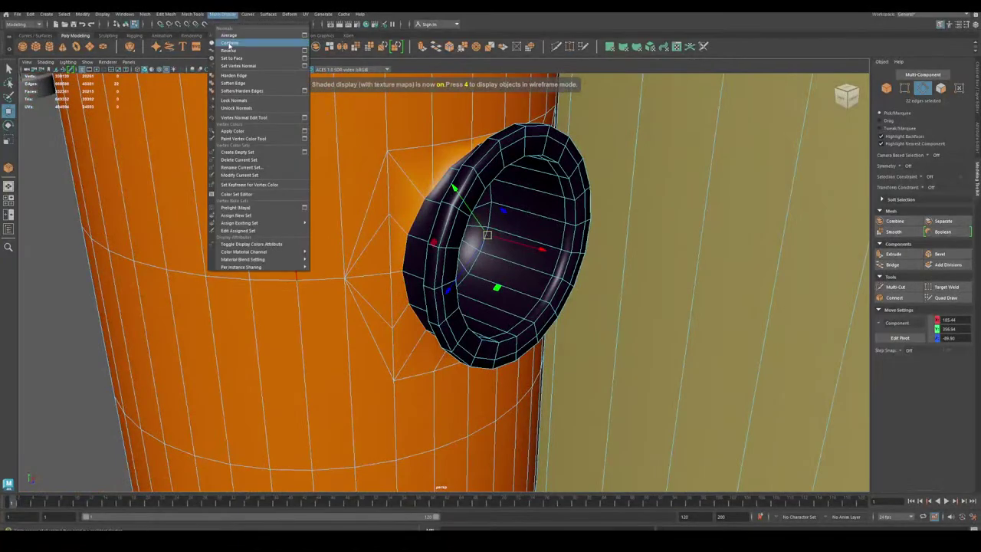
click(233, 76)
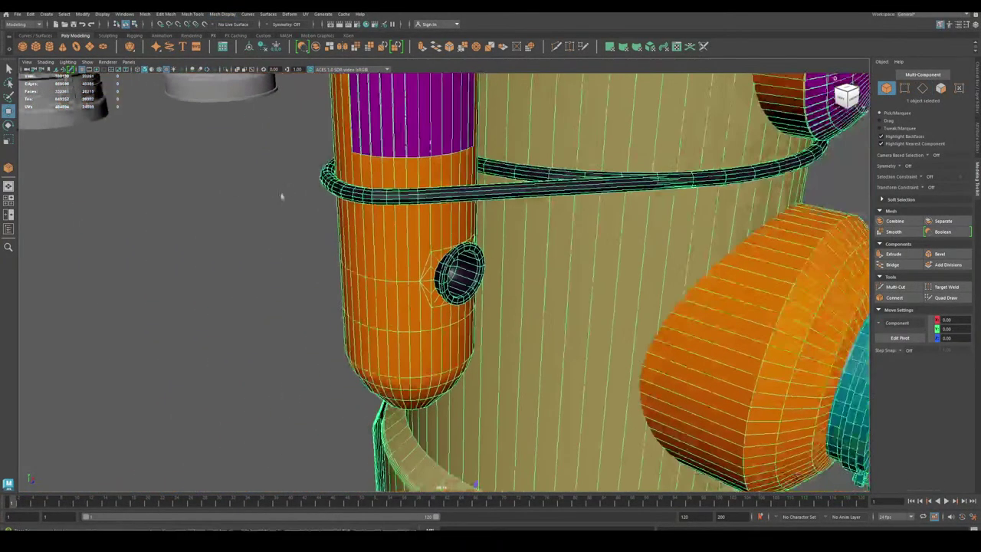
Deselect the boiler and examine the shading on its tank, pipes, side cylinder and round hatches.
alt+right_drag(341, 390, 311, 345)
alt+drag(311, 345, 275, 284)
alt+right_drag(275, 284, 281, 234)
click(299, 253)
alt+middle_drag(300, 254, 309, 267)
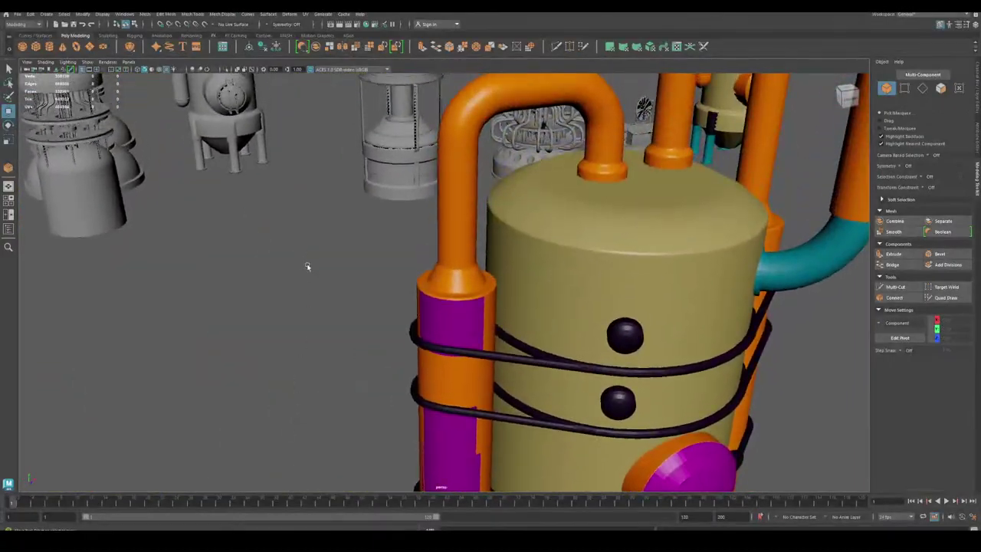
alt+drag(309, 267, 313, 327)
alt+middle_drag(314, 326, 298, 300)
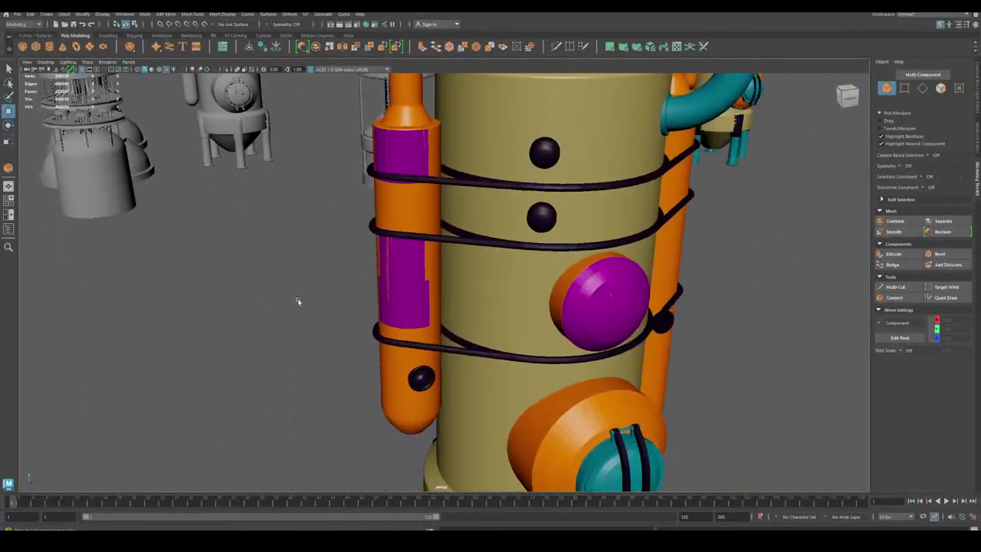
alt+drag(298, 299, 344, 279)
alt+middle_drag(344, 279, 382, 360)
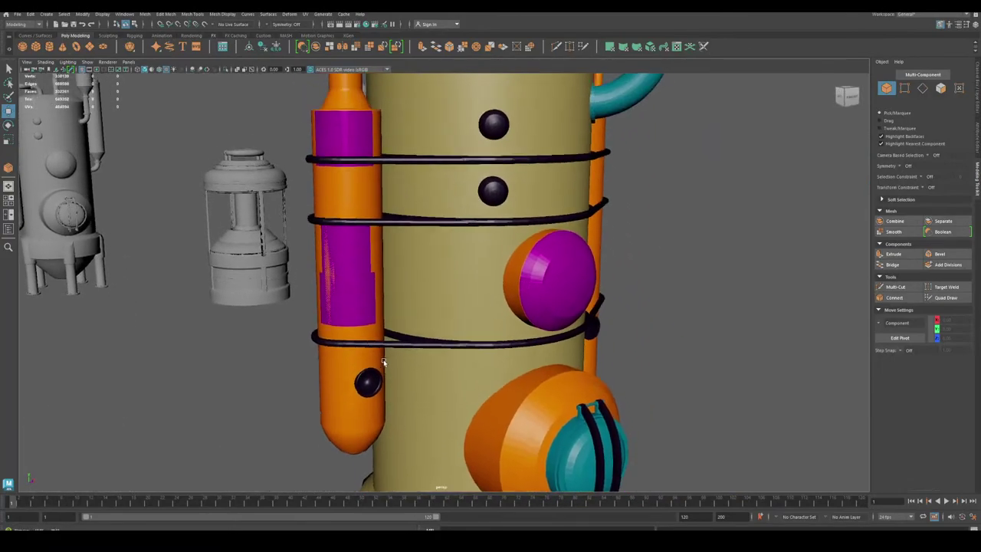
alt+right_drag(381, 360, 288, 268)
alt+drag(288, 268, 295, 292)
click(452, 184)
click(904, 89)
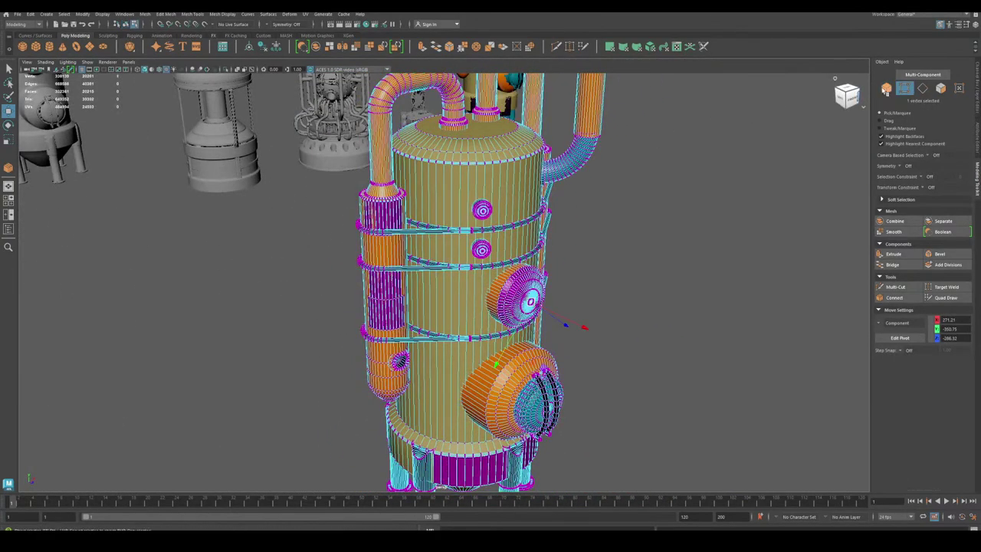
click(887, 88)
click(730, 153)
Export the selected boiler as FBX, overwriting the existing SM_Tank_FrontW_01.fbx in the Export folder.
click(528, 230)
alt+right_drag(619, 253, 449, 232)
alt+drag(176, 232, 251, 259)
alt+middle_drag(252, 259, 305, 222)
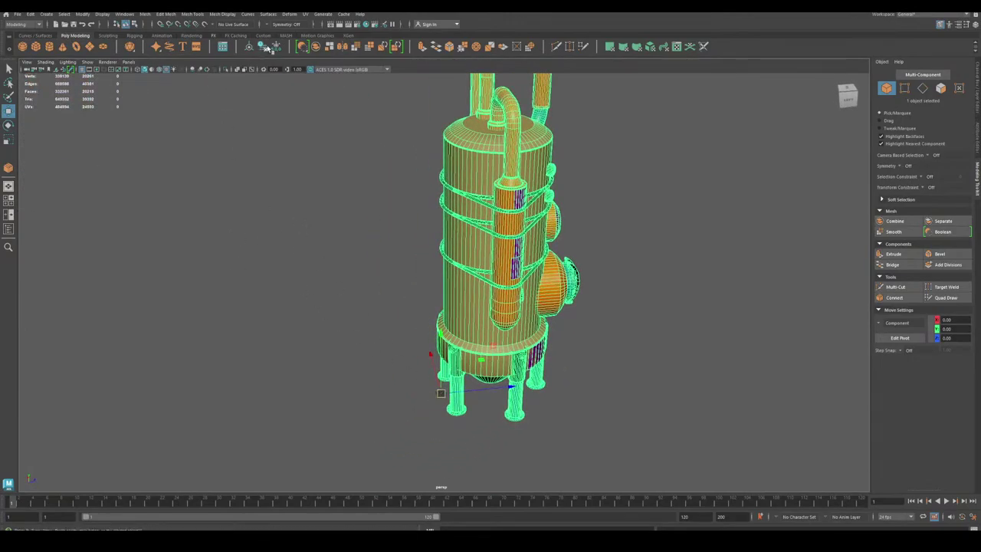
alt+drag(386, 224, 283, 213)
click(16, 14)
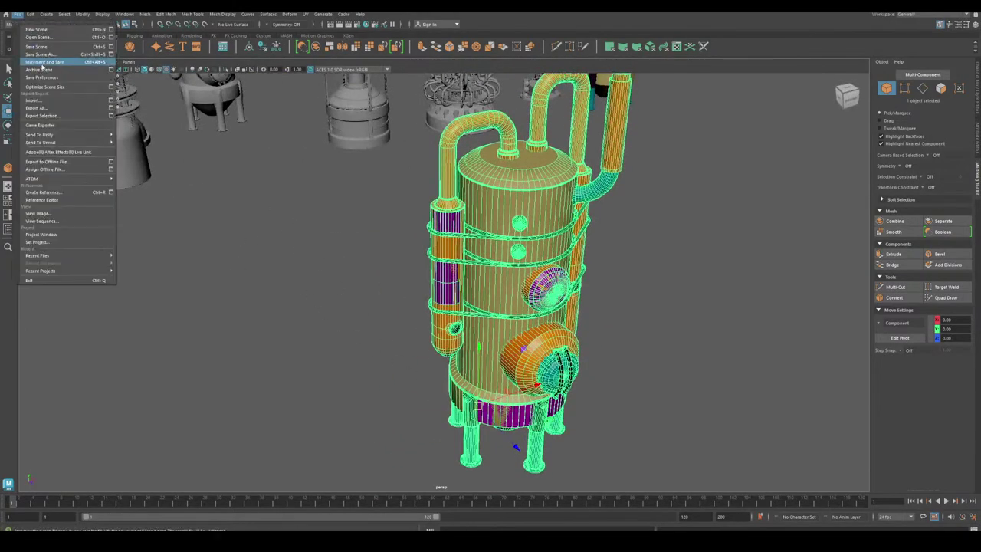
click(46, 112)
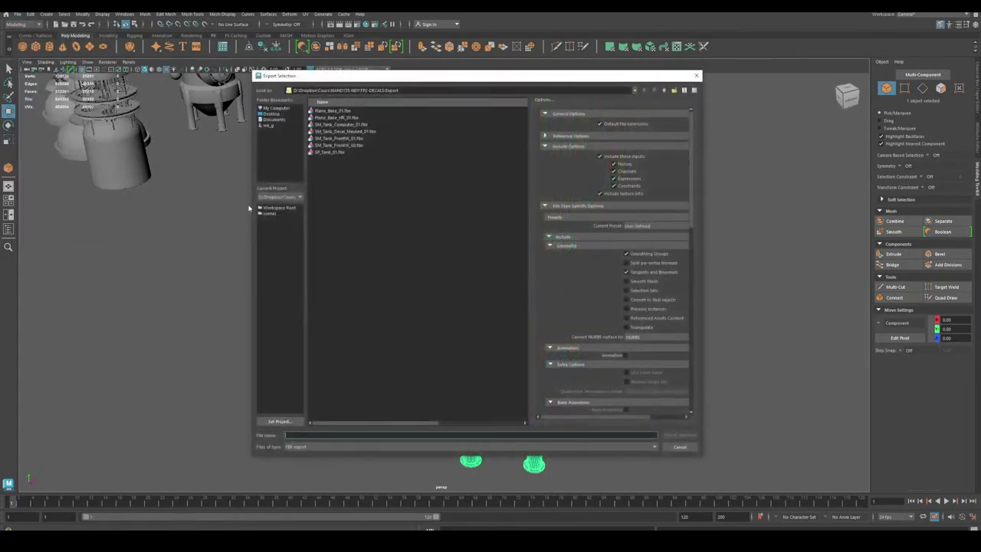
click(337, 138)
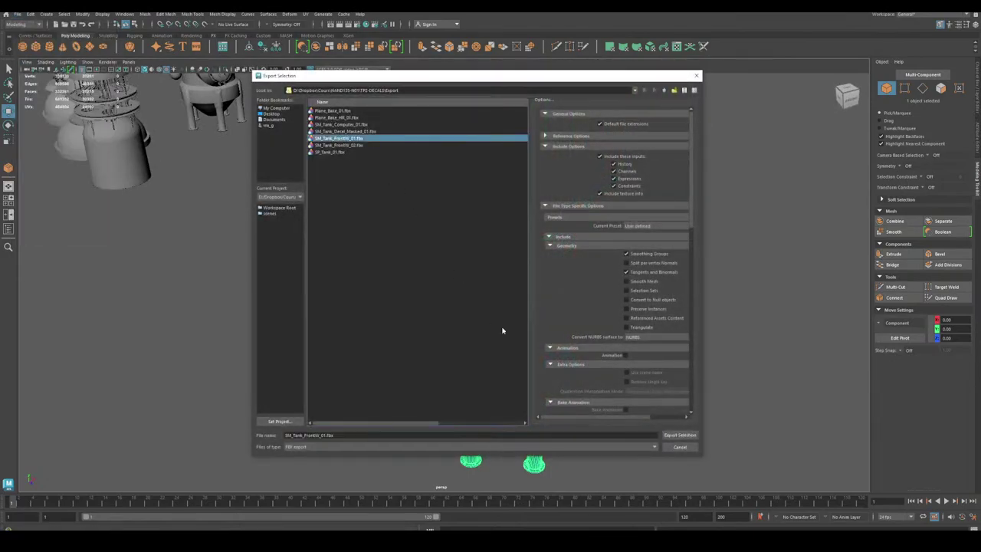
click(676, 436)
click(459, 276)
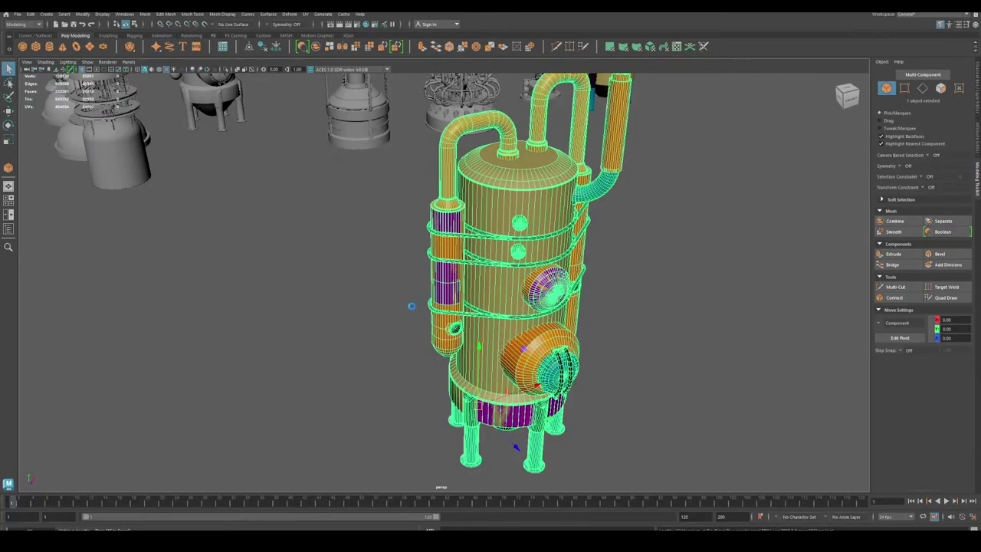
key(w)
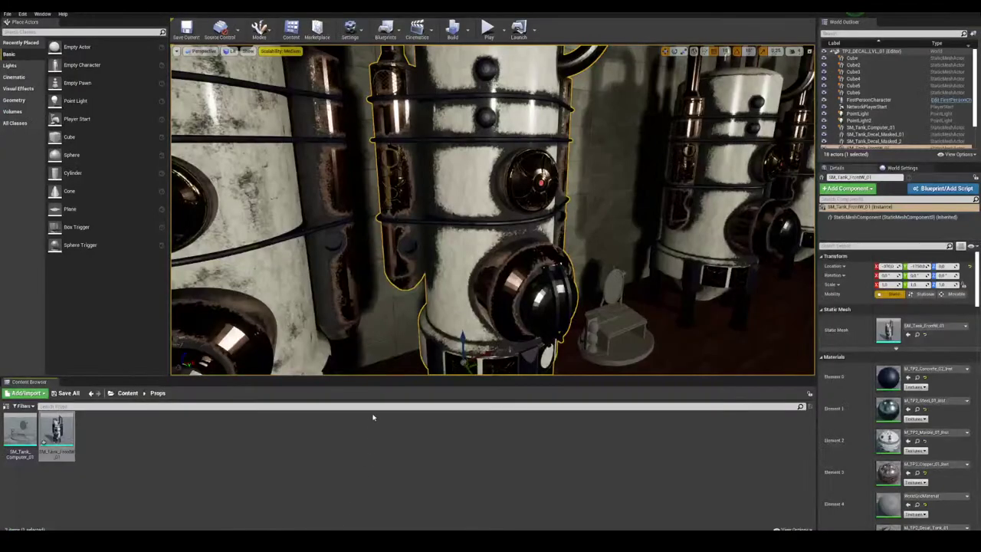
Switch to Unreal Editor, reimport the SM_Tank_FrontW_01 static mesh and inspect the tank in the level.
right_drag(493, 210, 444, 249)
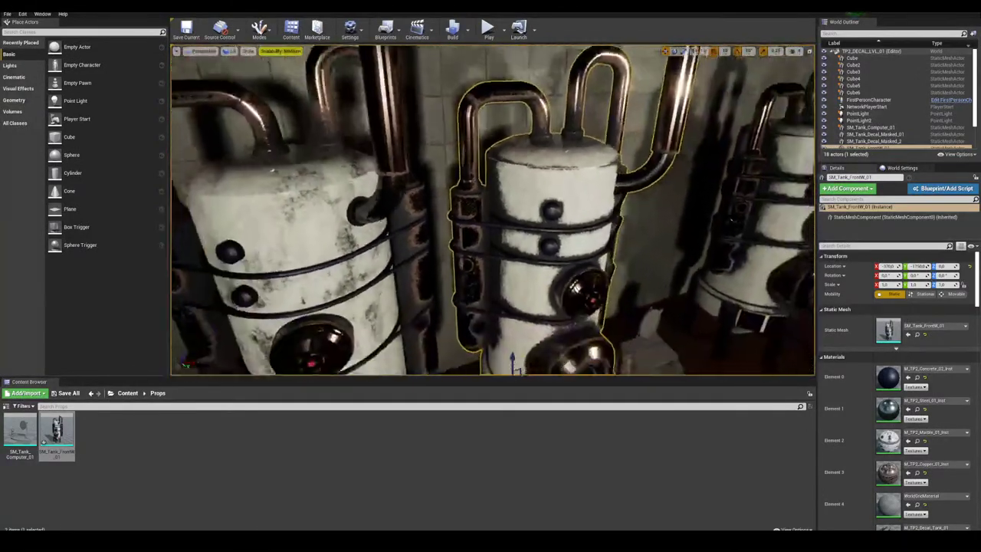
right_click(61, 434)
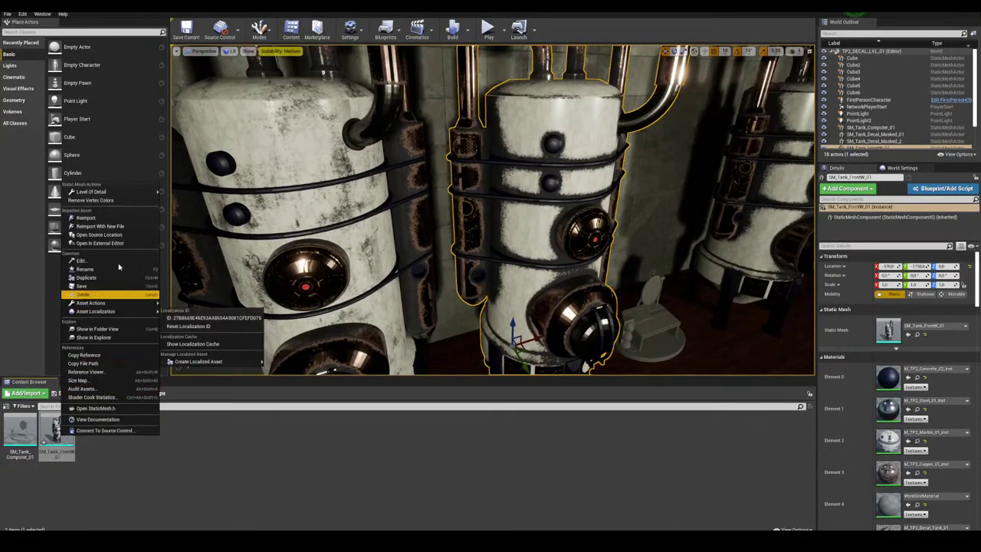
click(93, 219)
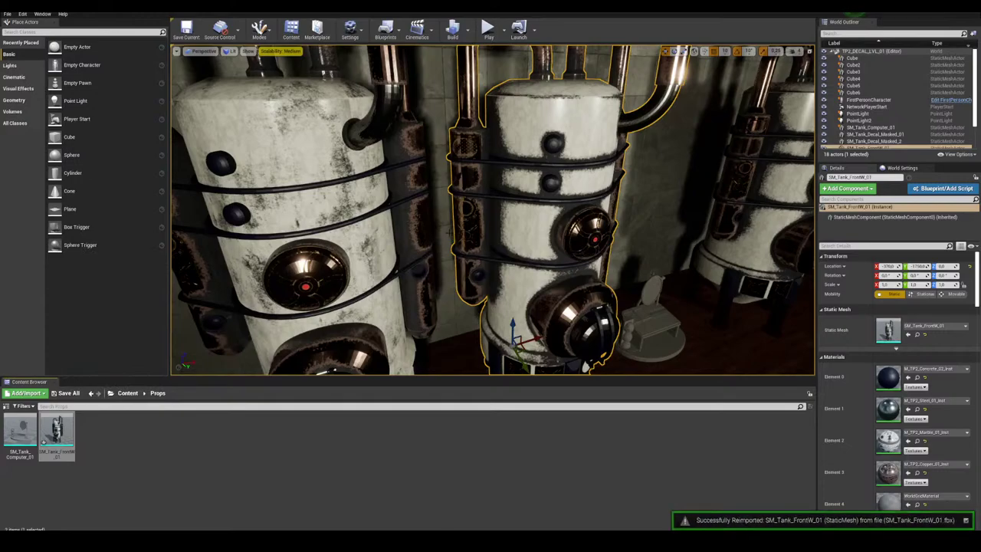
mouse_move(492, 210)
right_down()
mouse_move(493, 180)
mouse_move(505, 176)
mouse_move(490, 157)
mouse_move(498, 153)
mouse_move(498, 260)
mouse_move(490, 192)
right_up()
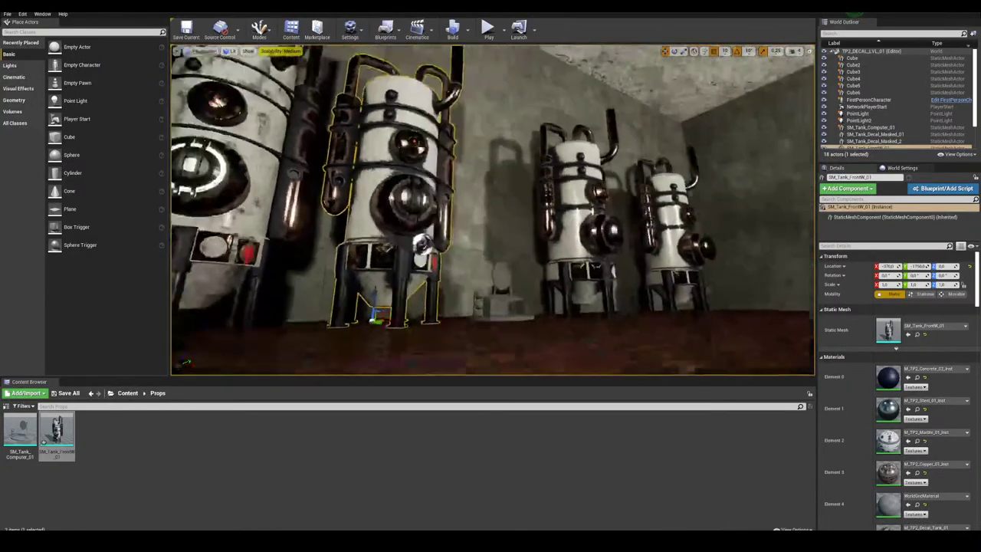
right_drag(491, 207, 498, 206)
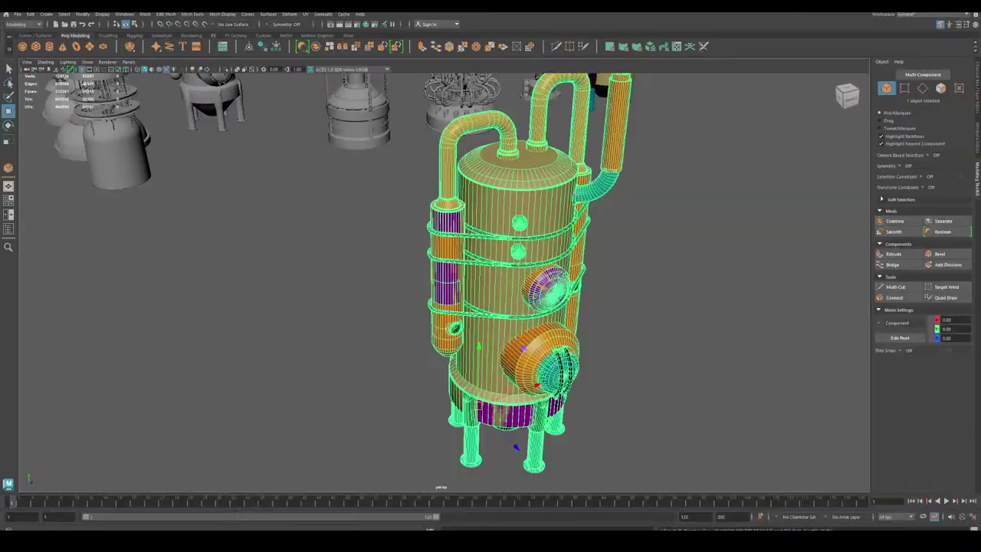
Switch back to Maya and move the boiler beside the other coloured boiler, to about X 1447 and Z -1229.
alt+right_drag(491, 324, 242, 293)
alt+middle_drag(322, 274, 324, 306)
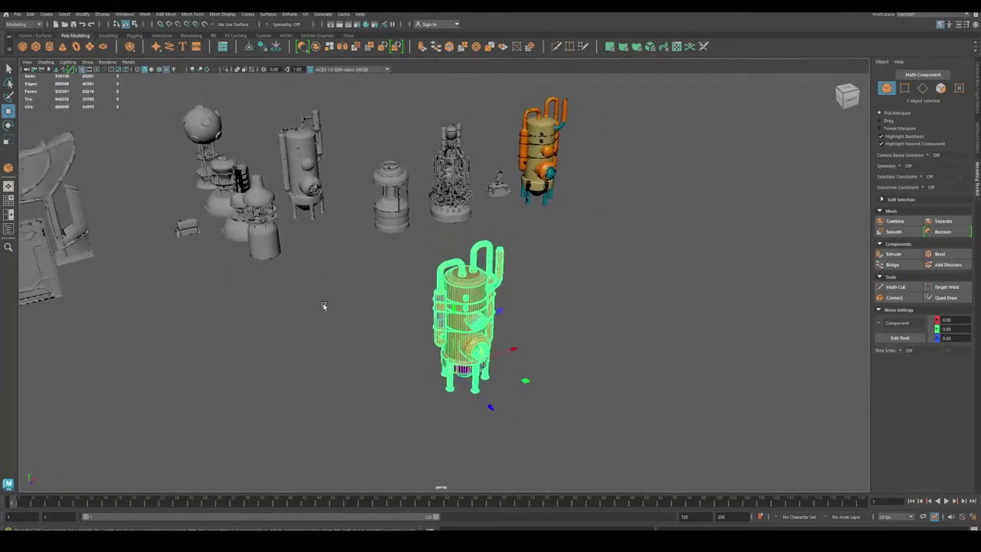
alt+right_drag(448, 312, 385, 311)
drag(523, 368, 601, 256)
Show the Masked_Decal_Normal display layer in the scene.
click(978, 81)
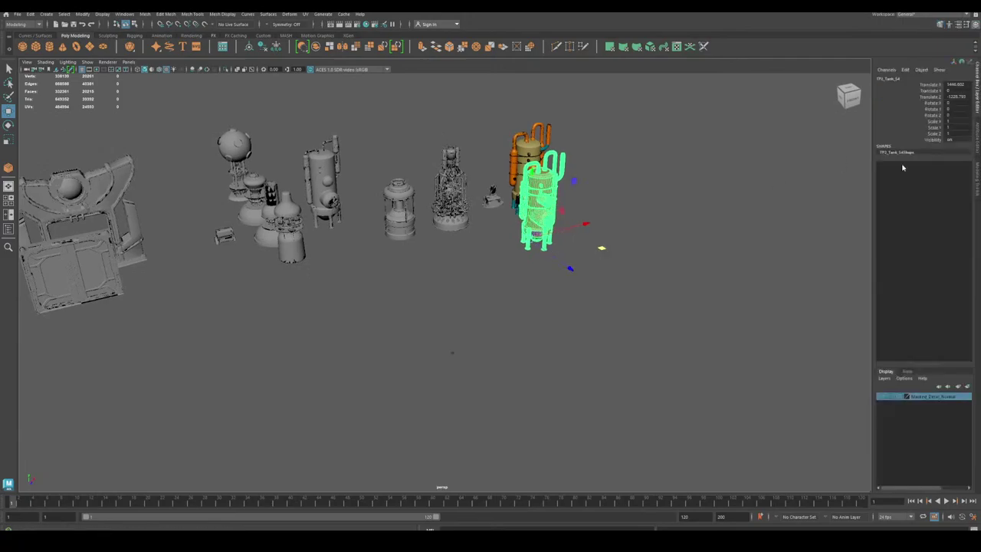
click(882, 398)
alt+middle_drag(465, 362, 470, 337)
right_drag(470, 337, 467, 384)
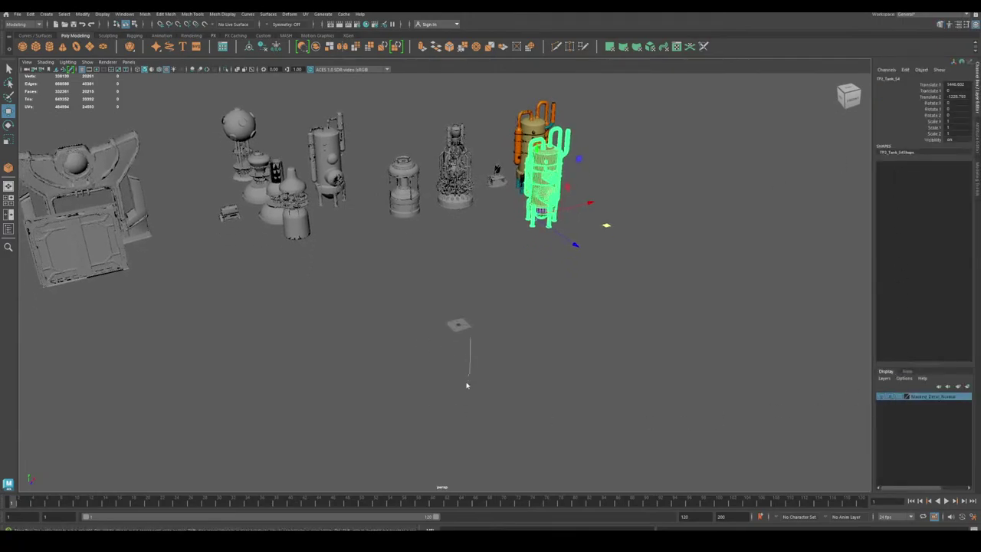
Select the flat plane under the decal models and examine the flange, grille, knob, valve wheel and panel on it.
alt+drag(476, 347, 422, 333)
alt+right_drag(422, 333, 478, 381)
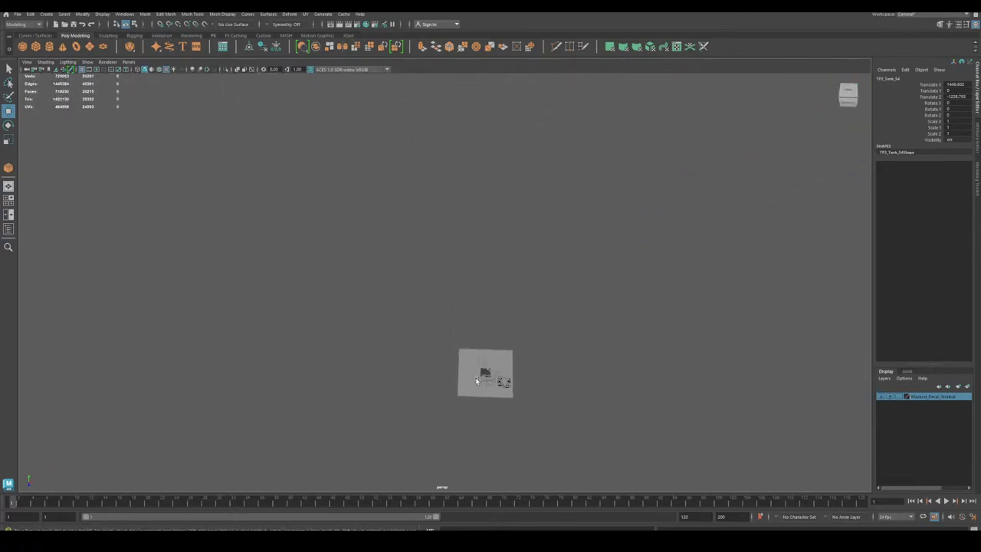
alt+middle_drag(477, 381, 465, 293)
alt+right_drag(465, 293, 778, 512)
alt+middle_drag(411, 325, 330, 294)
alt+right_drag(330, 295, 467, 353)
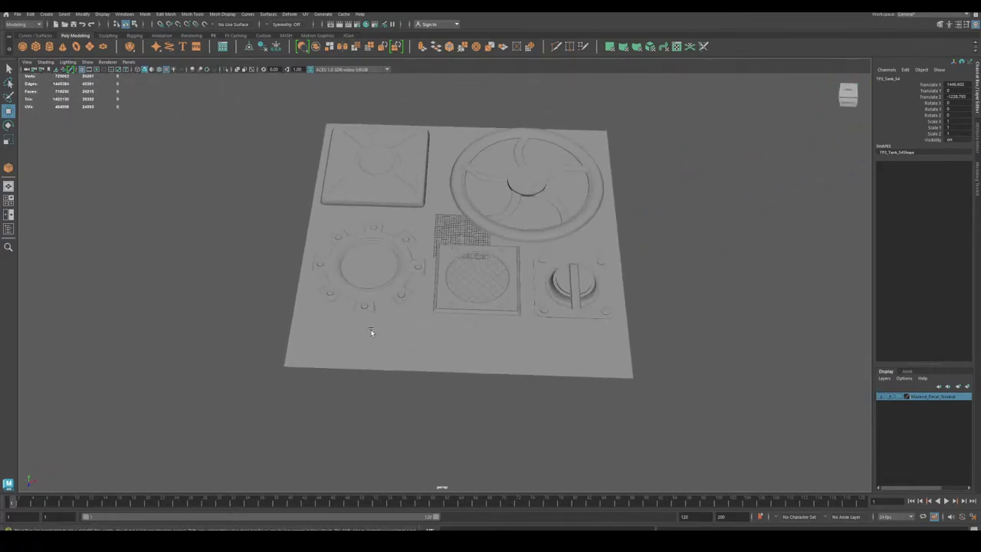
alt+drag(334, 314, 324, 302)
alt+middle_drag(325, 302, 371, 423)
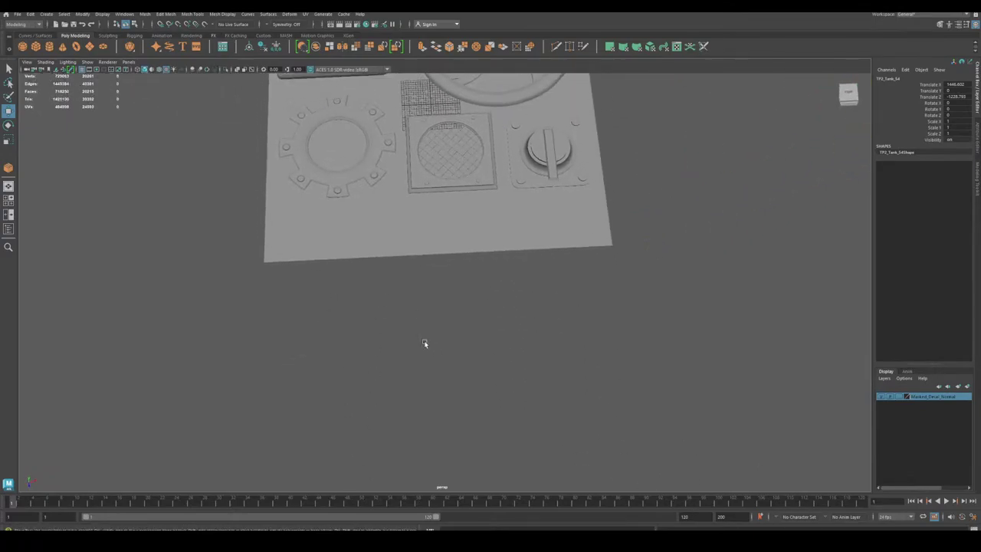
click(286, 162)
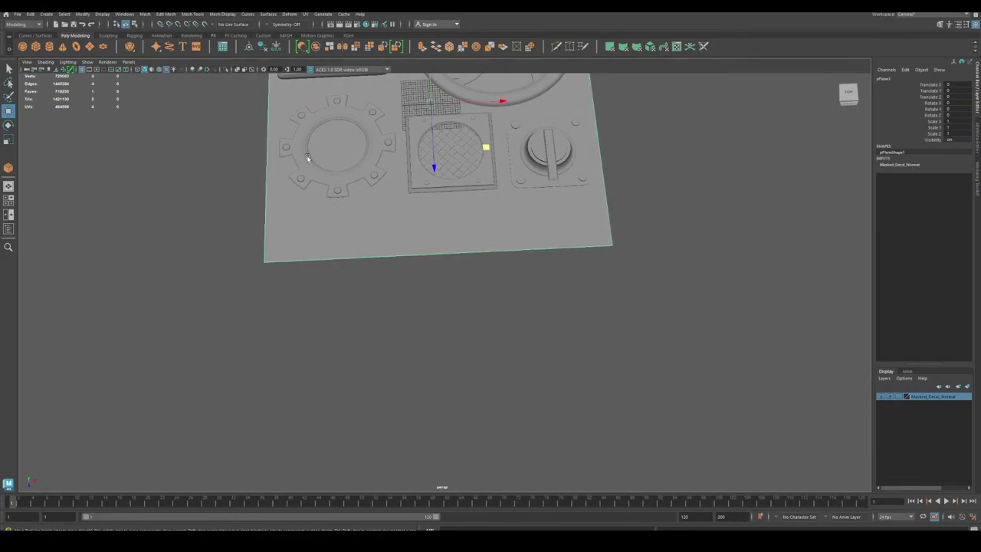
alt+middle_drag(308, 158, 359, 309)
alt+drag(360, 309, 376, 303)
alt+right_drag(376, 303, 418, 344)
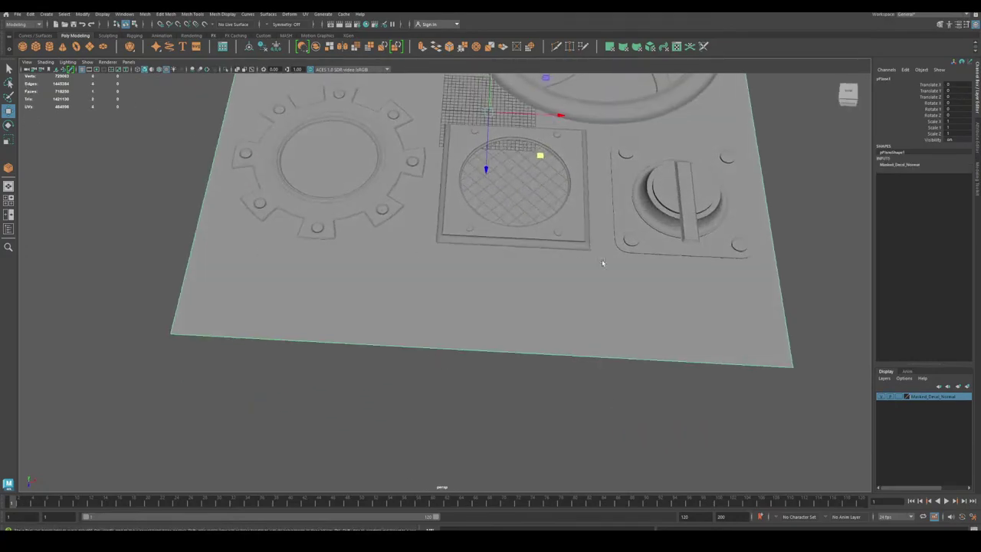
alt+drag(237, 349, 301, 400)
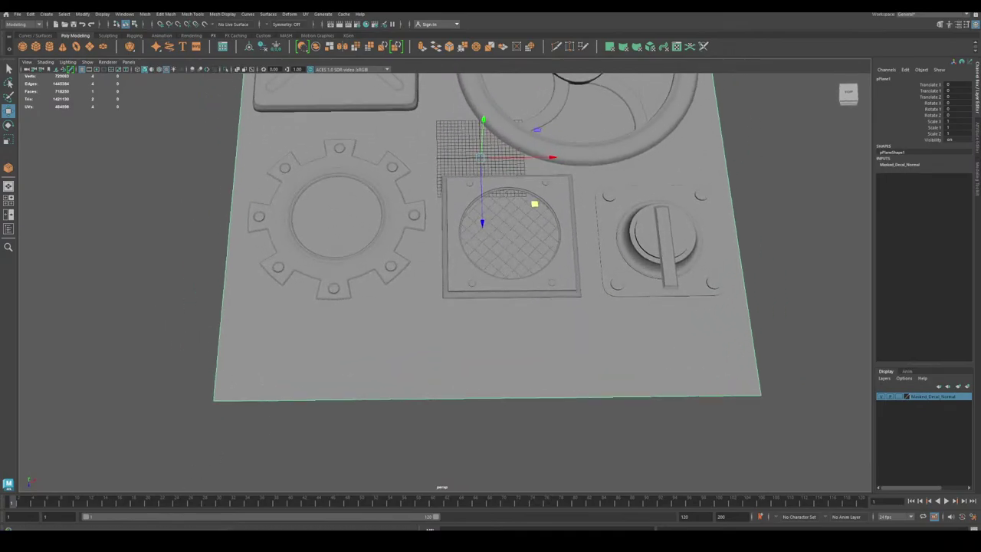
Switch to the file explorer and open the generator-down-final reference image from The Imperial Observatory reference folder.
mouse_move(179, 540)
click(149, 512)
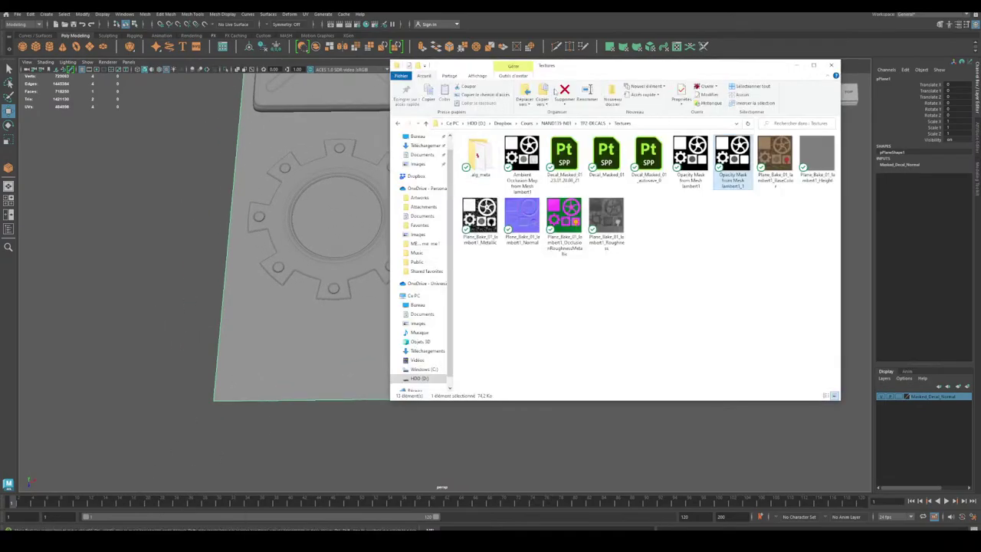
drag(567, 68, 0, 146)
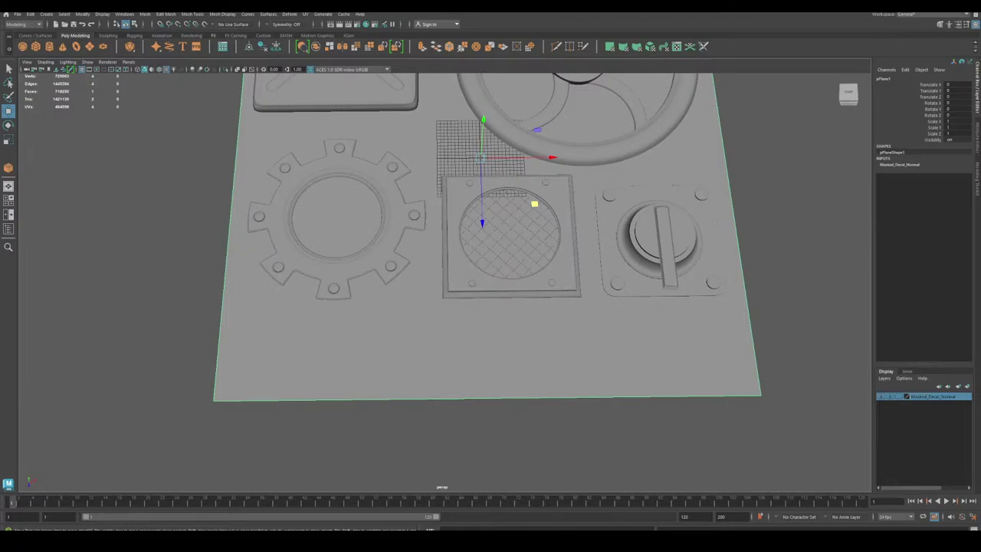
drag(0, 30, 454, 67)
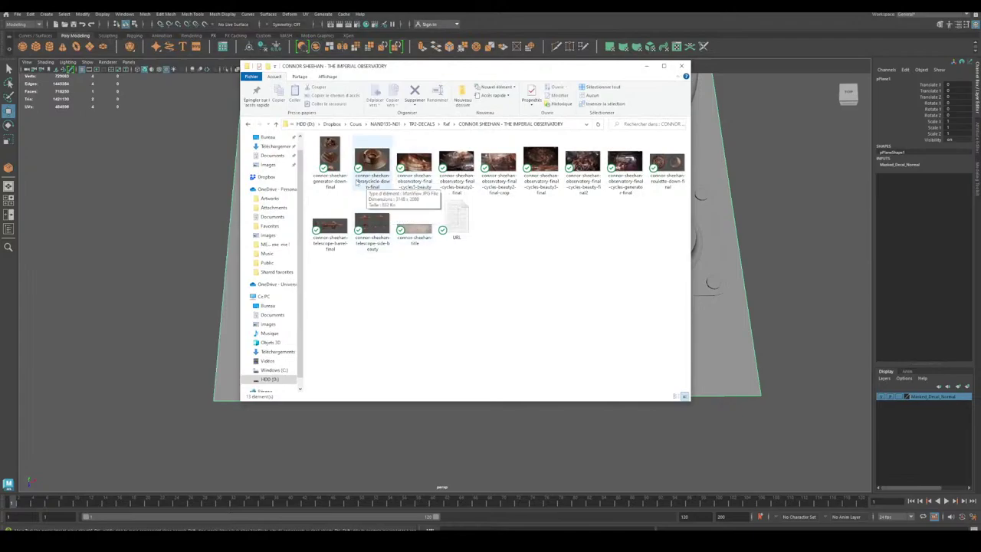
double_click(329, 161)
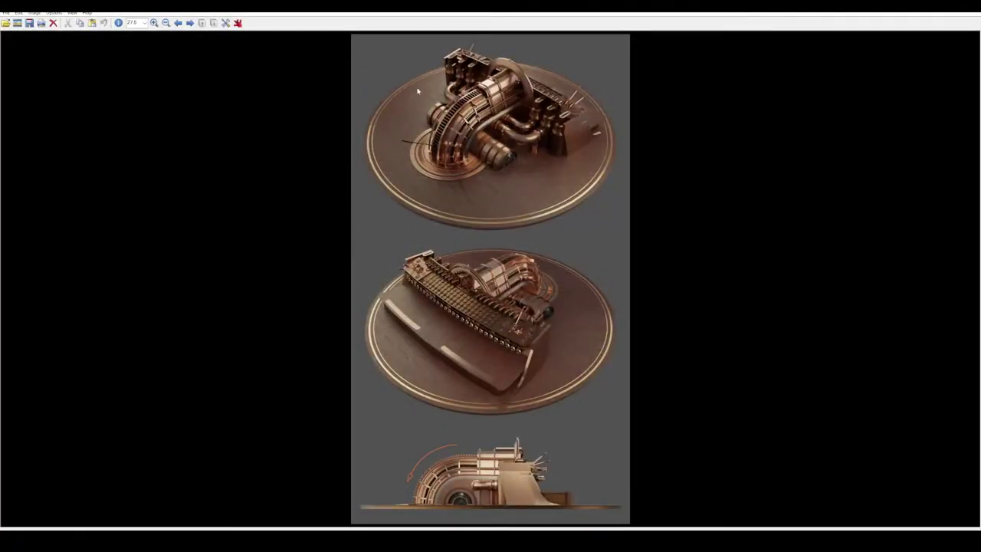
Examine the control console in the reference image up close, from its repeated round keys to the dials, levers and small handwheels.
click(154, 23)
click(154, 23)
click(154, 23)
click(154, 23)
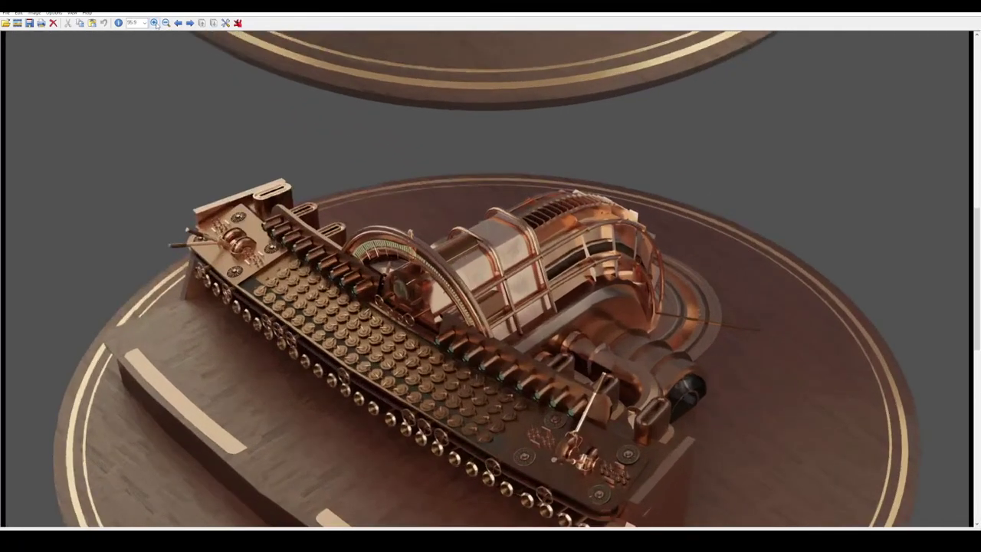
click(156, 24)
click(156, 24)
click(155, 23)
click(155, 24)
click(155, 24)
click(156, 24)
click(156, 24)
scroll(283, 236, down, 1)
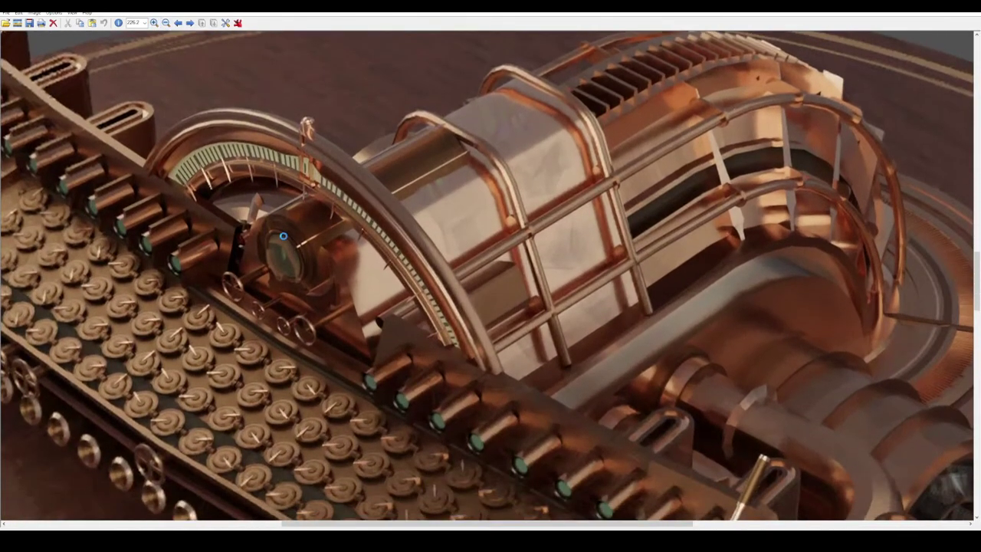
scroll(292, 238, down, 12)
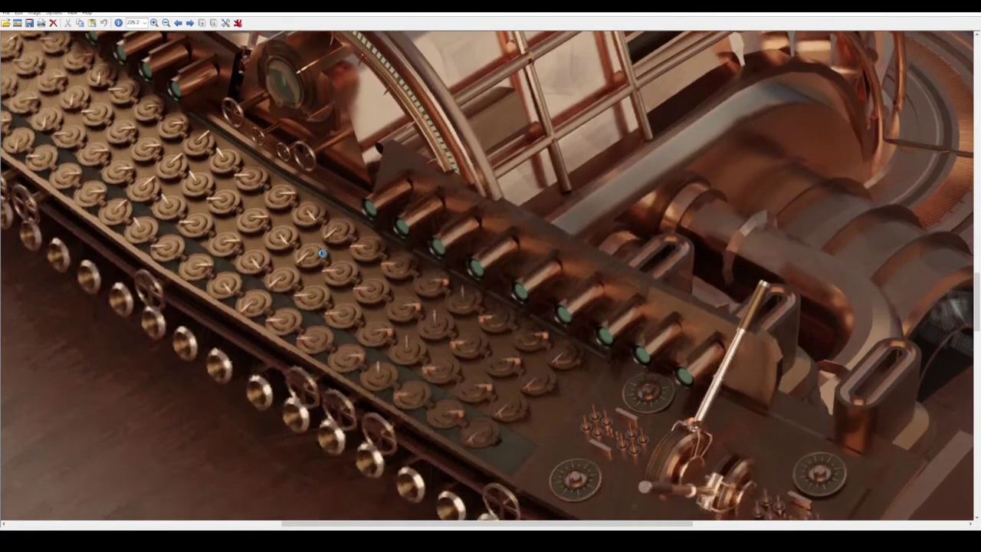
scroll(322, 253, down, 3)
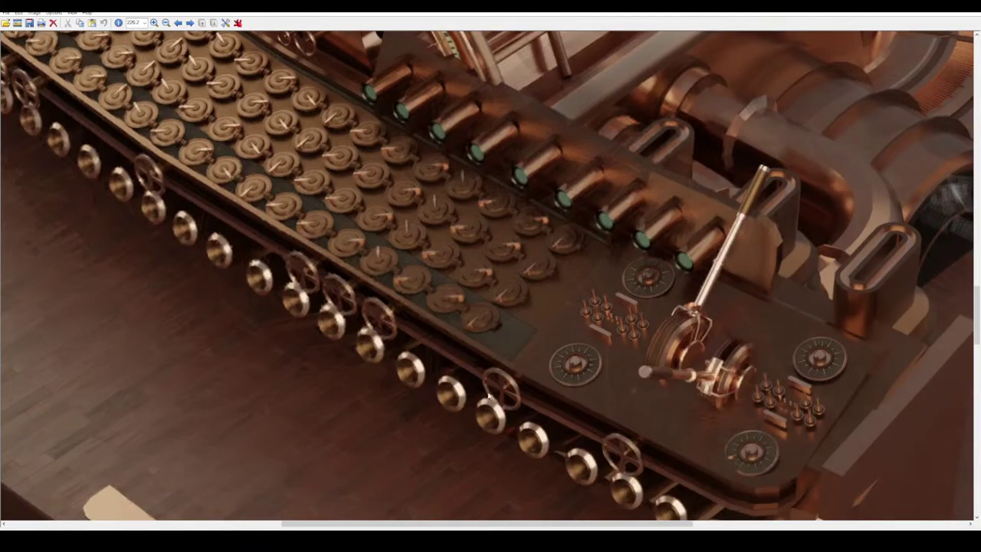
drag(322, 524, 167, 514)
scroll(285, 328, up, 7)
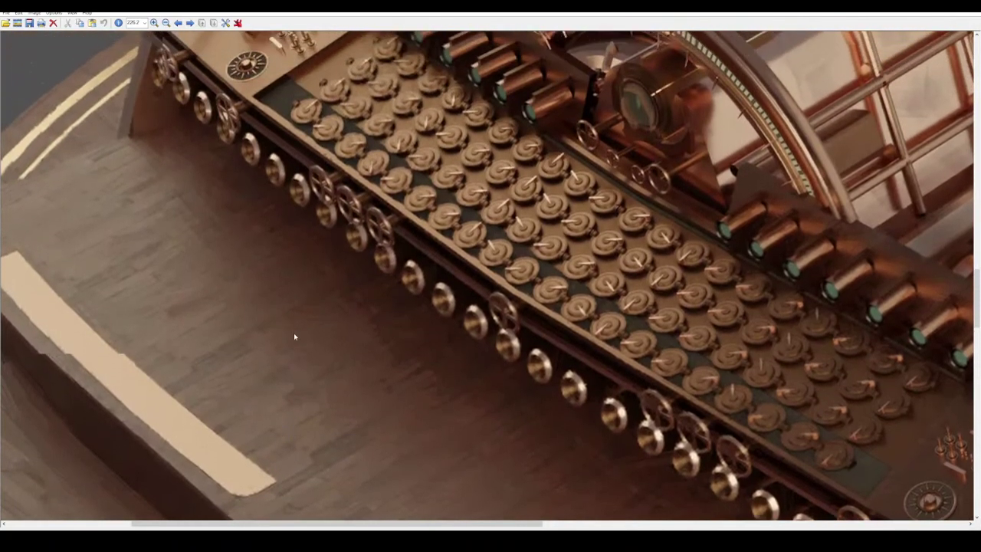
scroll(295, 336, up, 2)
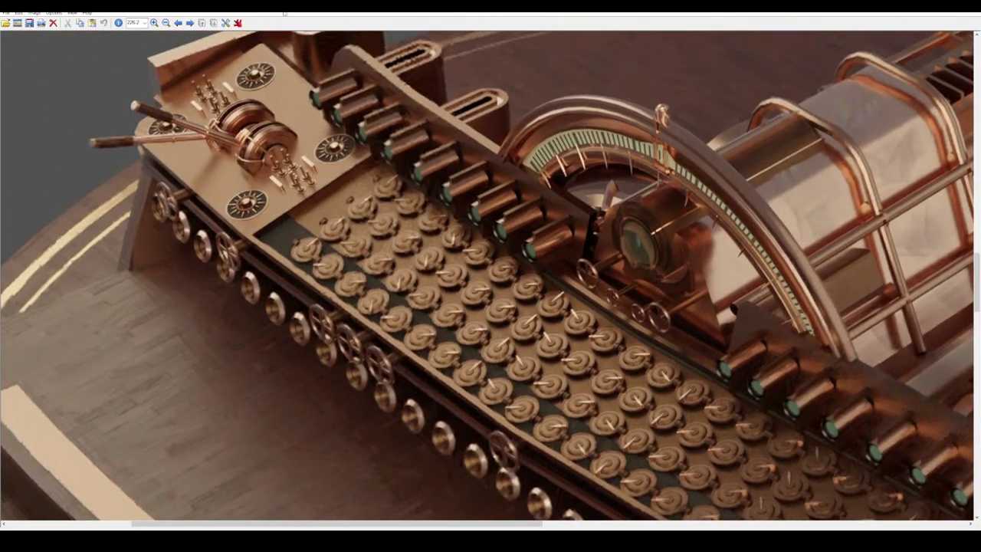
drag(284, 11, 0, 150)
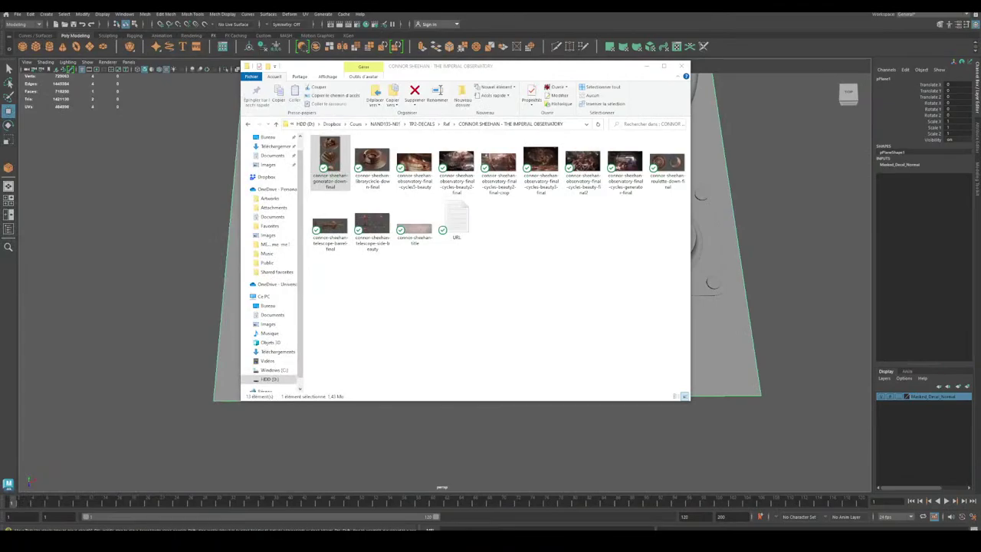
Switch back to Maya, make the decal plane live and draw a cylinder about 7.84 in radius and 3.78 high below the flange.
click(525, 24)
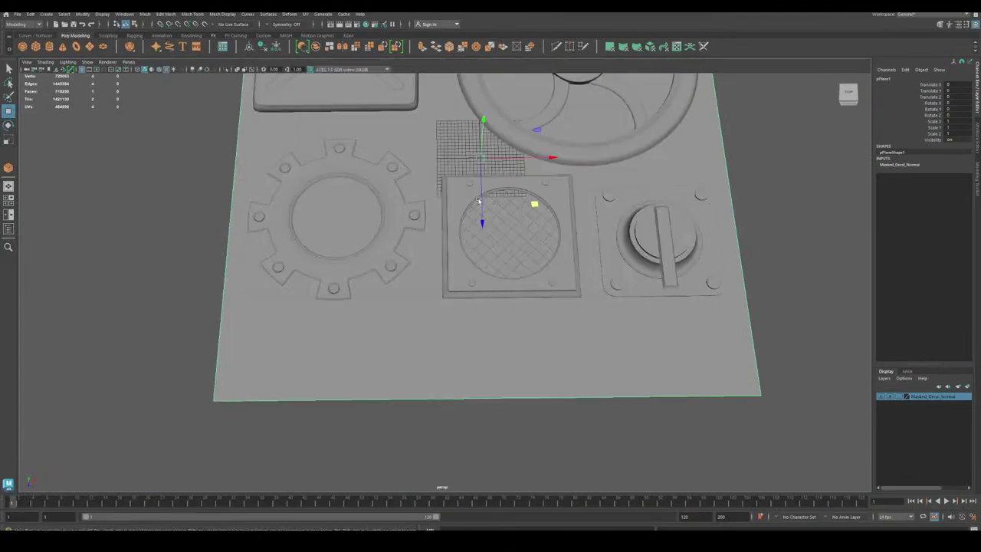
alt+drag(394, 318, 428, 280)
alt+right_drag(427, 280, 537, 393)
alt+middle_drag(373, 303, 343, 305)
scroll(360, 310, up, 1)
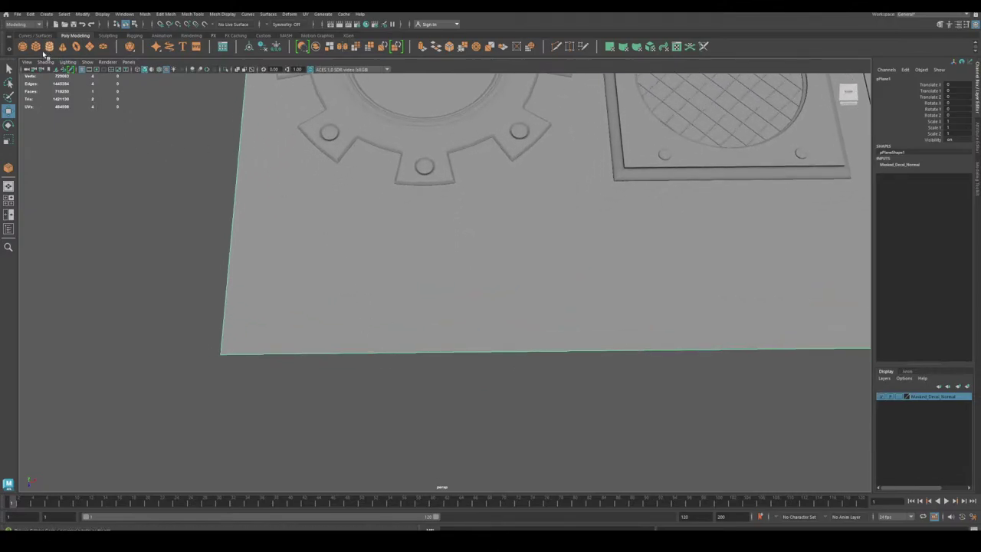
click(205, 24)
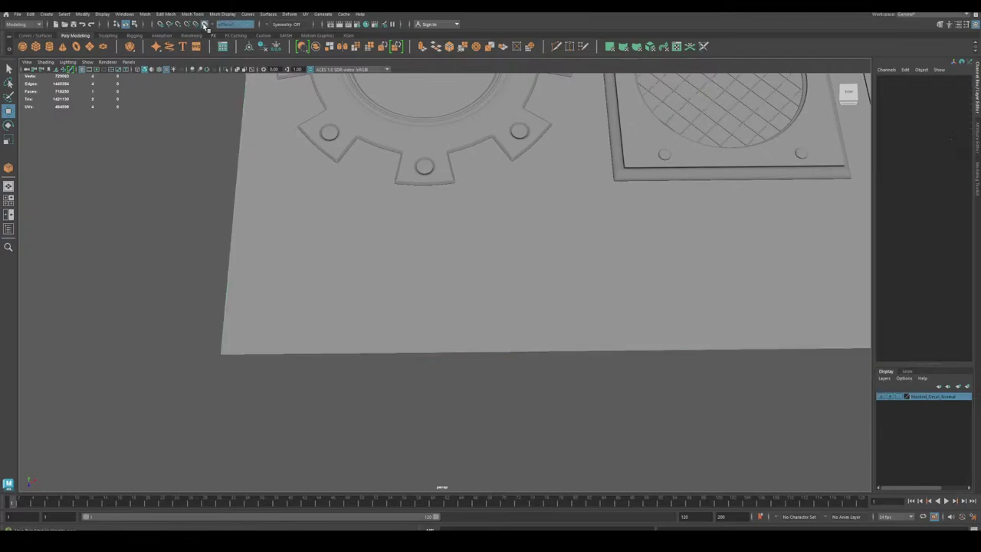
click(50, 48)
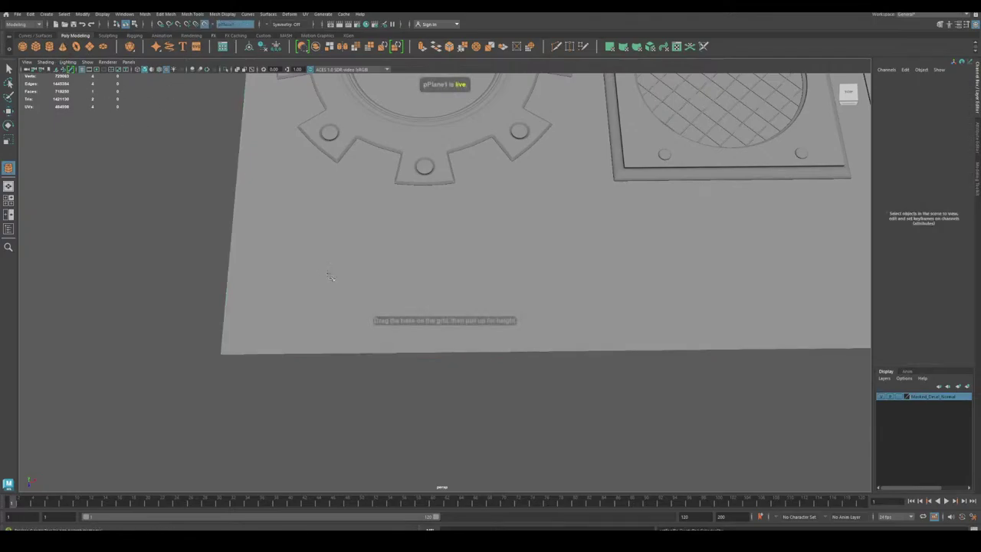
mouse_move(312, 294)
mouse_down()
mouse_move(362, 268)
mouse_move(319, 279)
mouse_up()
key(w)
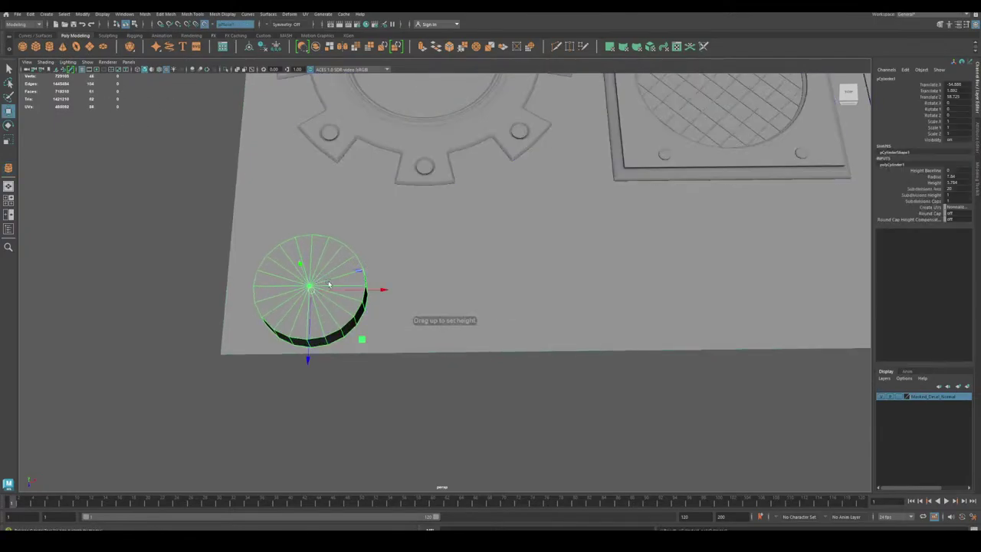
Turn off the live surface and move the cylinder along the plane to about X -54.7 and Z 53.1.
key(e)
key(w)
click(204, 24)
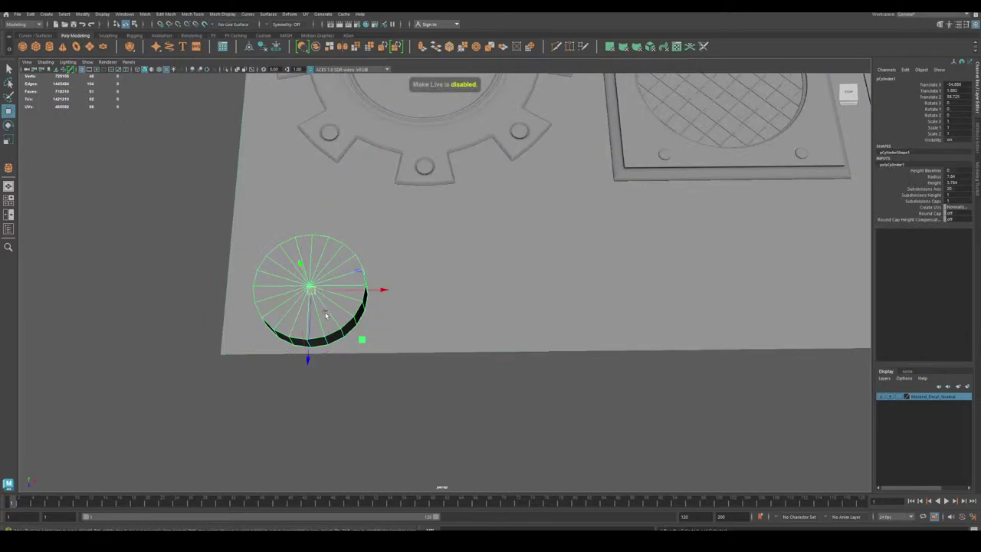
drag(361, 339, 363, 304)
alt+right_drag(363, 303, 369, 429)
alt+drag(369, 429, 308, 387)
alt+middle_drag(283, 356, 350, 289)
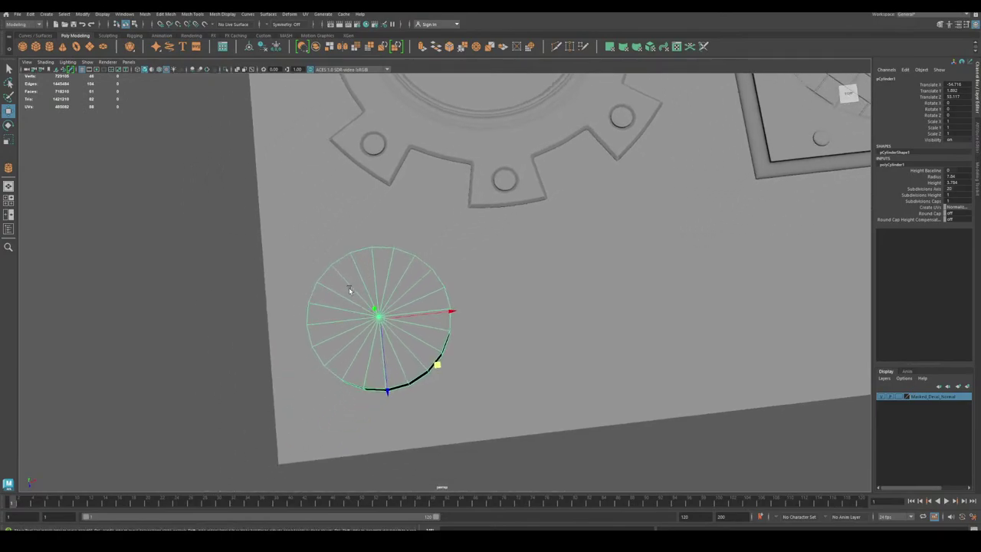
alt+right_drag(350, 289, 364, 352)
Compare the cylinder's smoothed preview with its unsmoothed display.
key(3)
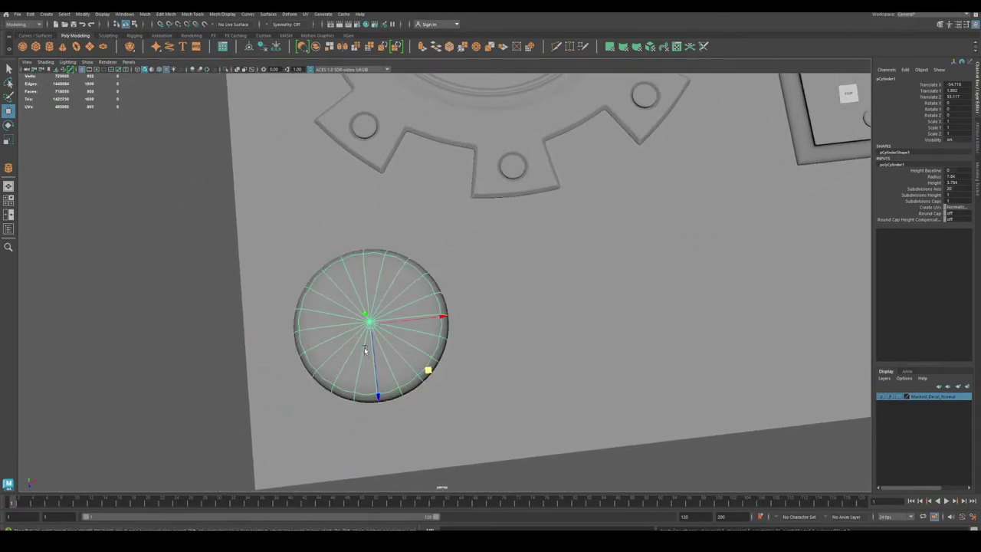
key(1)
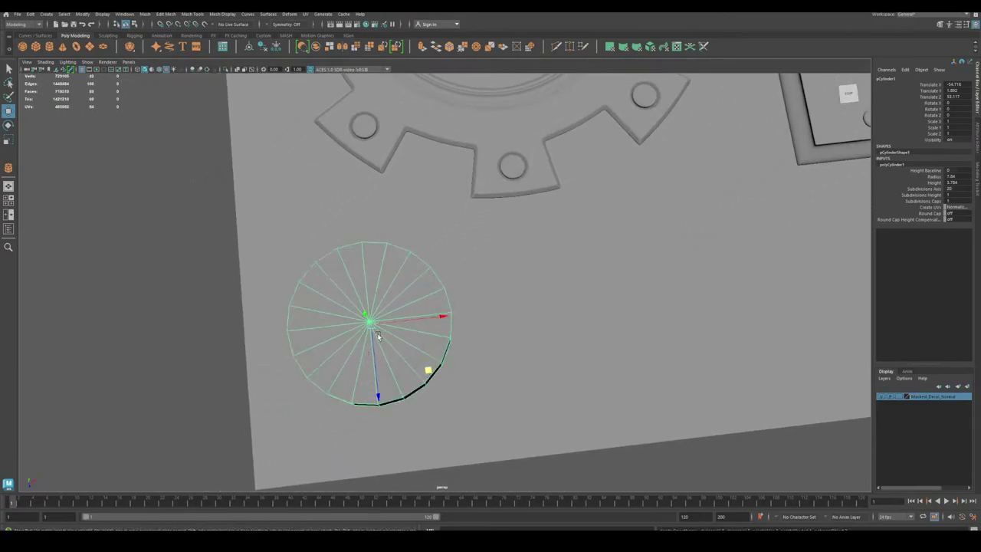
key(3)
key(1)
Delete the 20 faces of the cylinder's bottom cap, selecting them through the cap's centre vertex.
alt+drag(503, 328, 478, 329)
scroll(478, 329, up, 3)
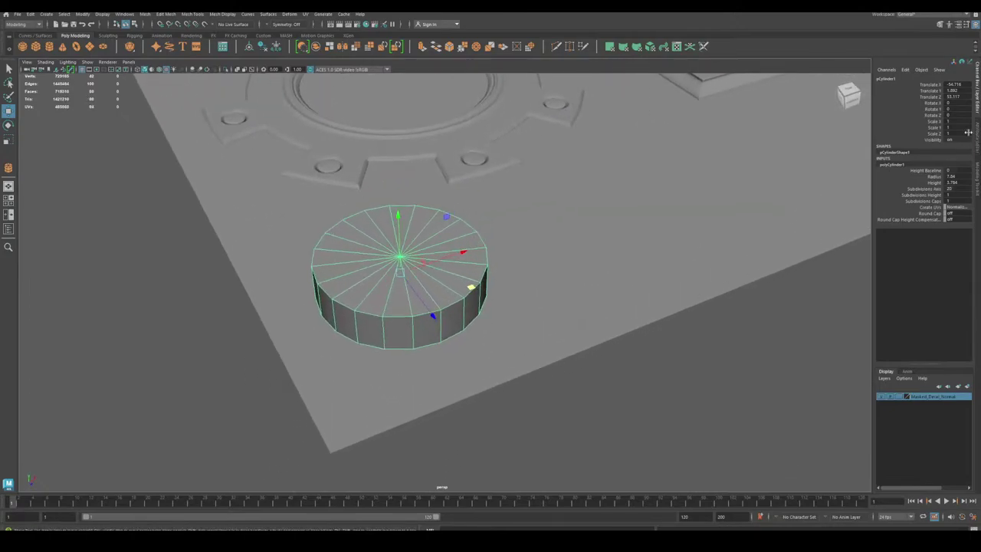
click(977, 176)
click(904, 89)
alt+drag(683, 276, 456, 191)
click(412, 175)
alt+drag(444, 243, 512, 361)
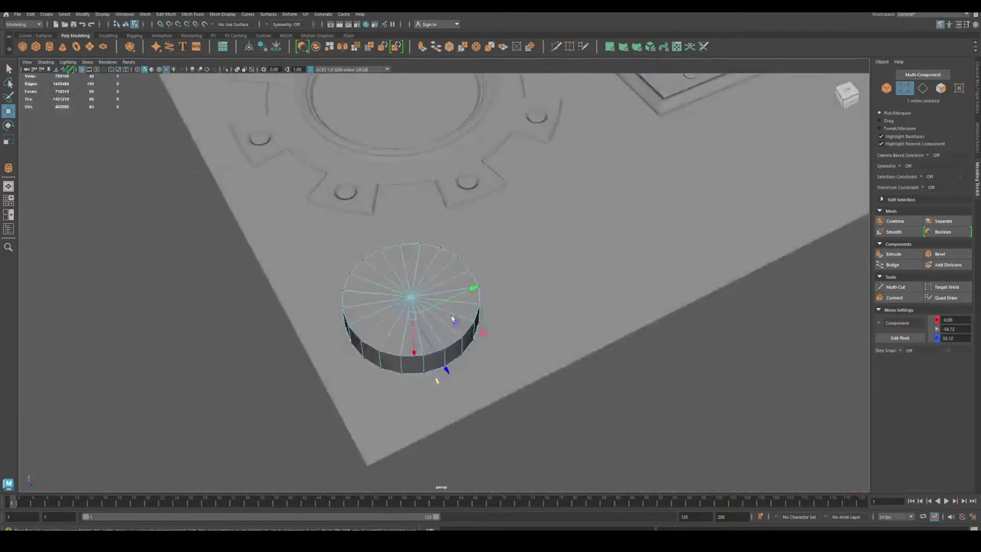
scroll(511, 361, up, 3)
ctrl+click(936, 90)
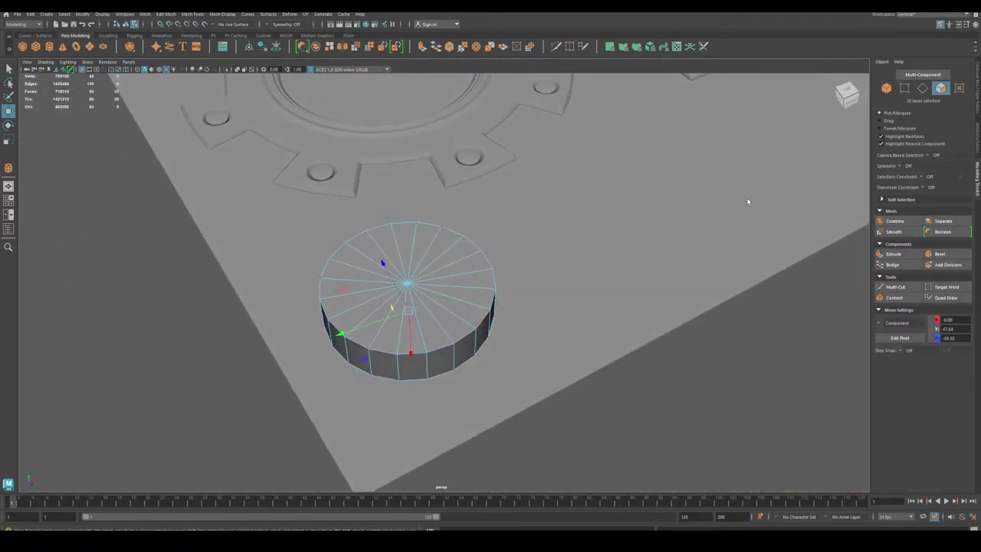
key(Delete)
Taper the cylinder by scaling its top rim edge loop uniformly inward to roughly three quarters of its size.
alt+drag(555, 329, 443, 319)
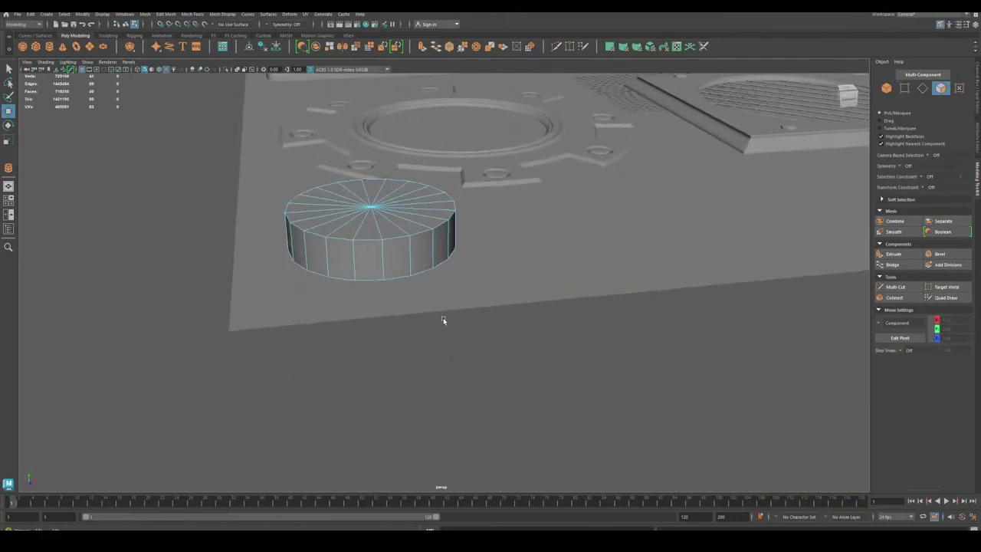
alt+middle_drag(443, 319, 477, 357)
click(922, 88)
double_click(458, 274)
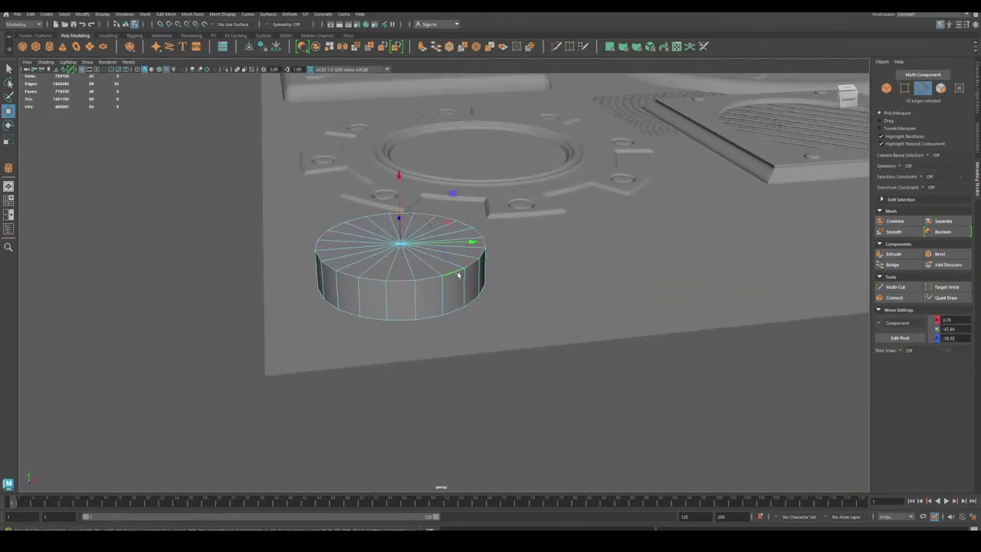
key(r)
drag(400, 244, 379, 267)
key(w)
scroll(465, 327, down, 3)
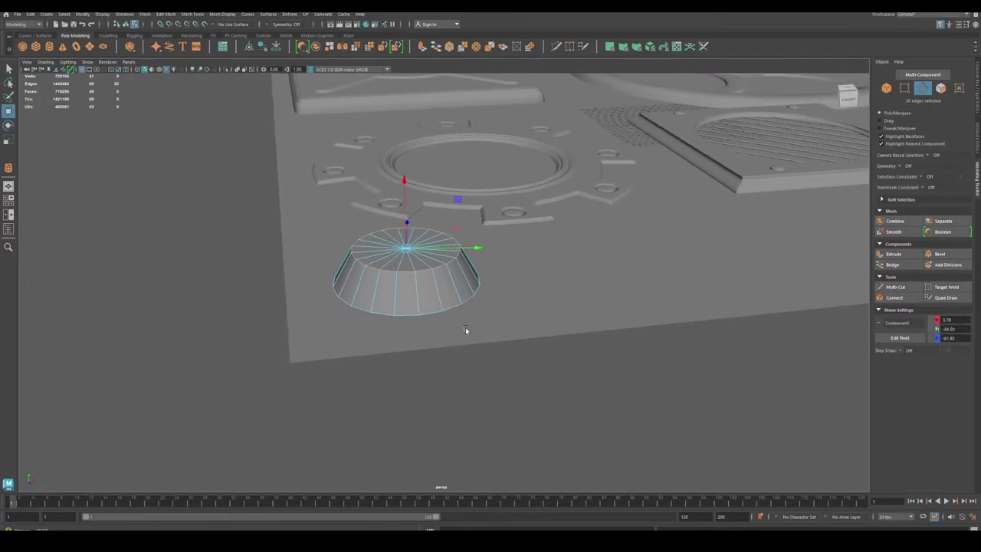
Undo the trial move of the rim loop and lower the whole top cap to a height of about 1.35.
drag(409, 203, 410, 221)
key(ctrl+z)
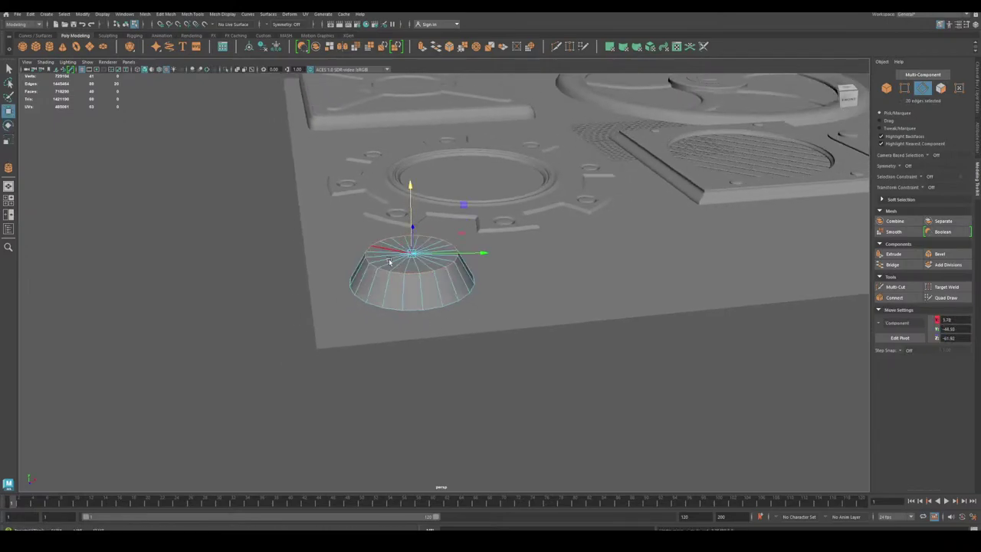
alt+right_drag(361, 285, 509, 374)
click(904, 89)
click(384, 231)
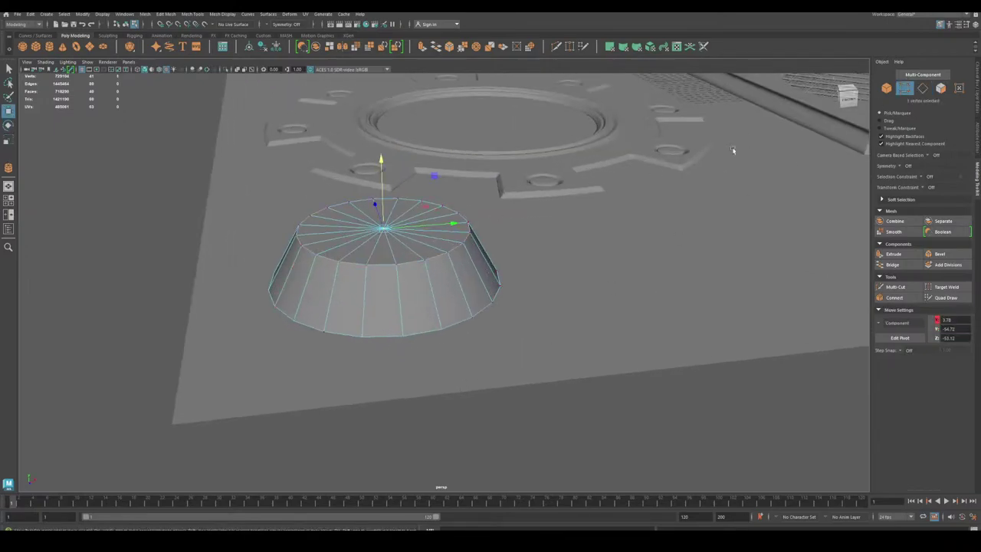
ctrl+click(941, 89)
drag(381, 178, 381, 210)
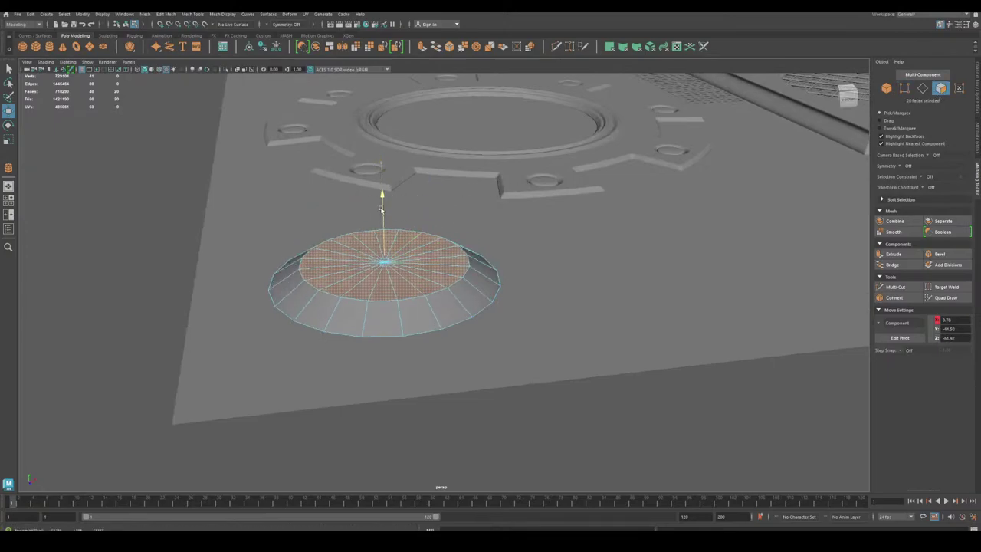
key(e)
key(w)
Extrude two neighbouring faces of the sloped rim together with a small offset to inset them.
alt+drag(574, 310, 541, 383)
alt+middle_drag(328, 350, 394, 259)
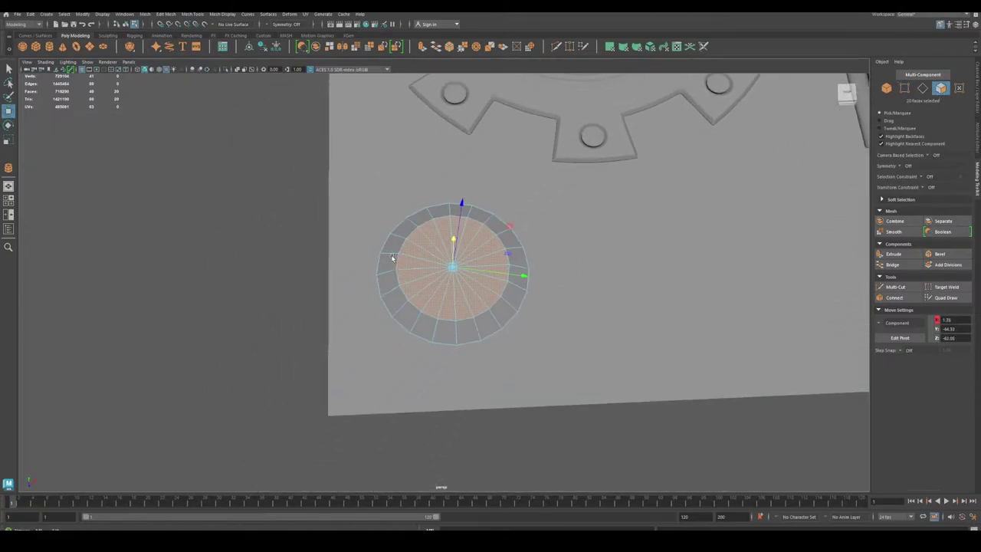
alt+right_drag(394, 258, 496, 369)
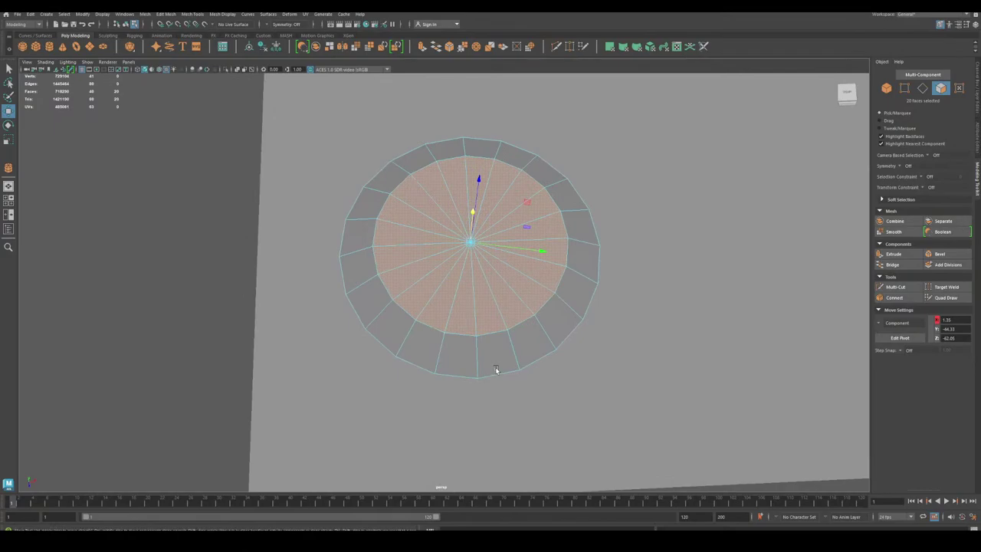
alt+drag(501, 369, 483, 370)
alt+middle_drag(558, 361, 468, 371)
alt+drag(468, 371, 483, 380)
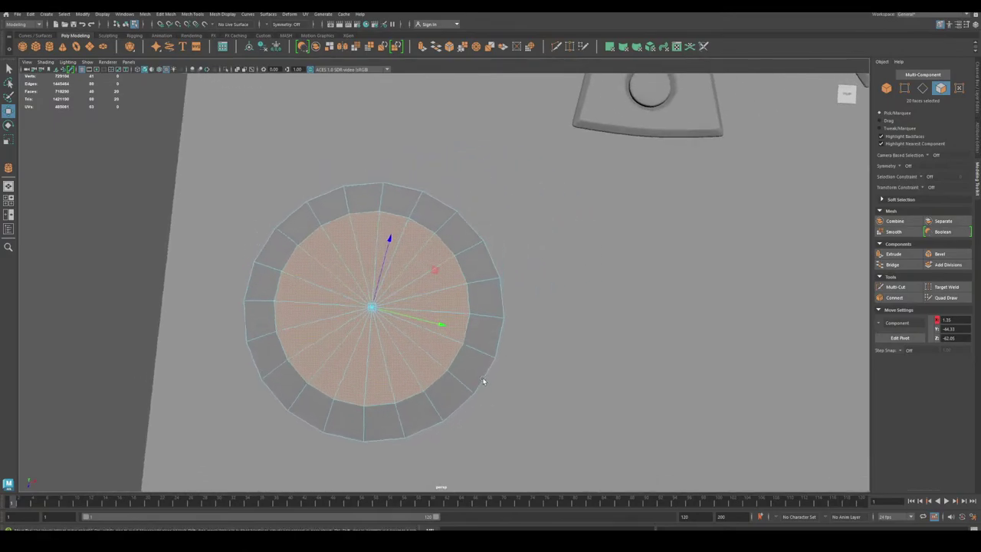
click(493, 300)
shift+click(492, 335)
alt+middle_drag(532, 335, 499, 307)
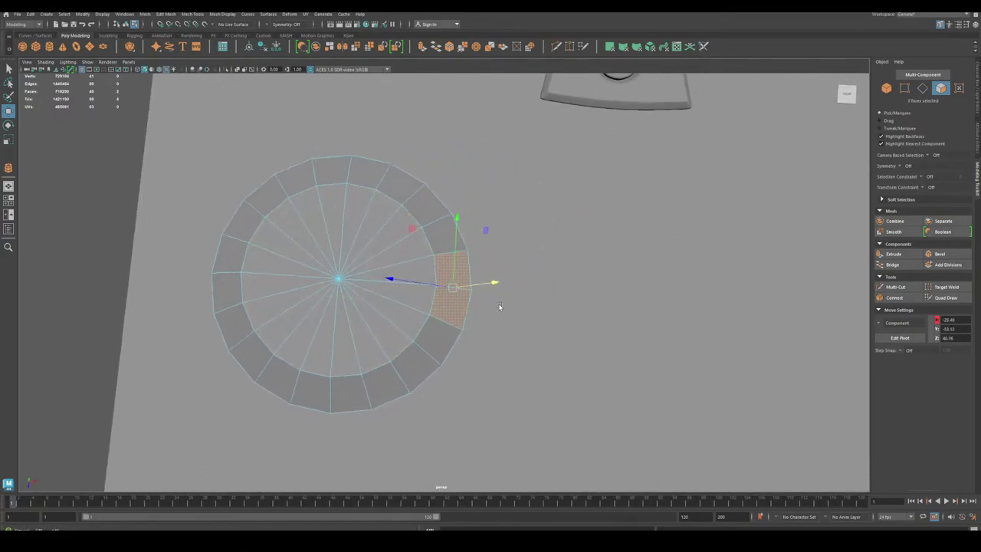
alt+right_drag(499, 306, 633, 356)
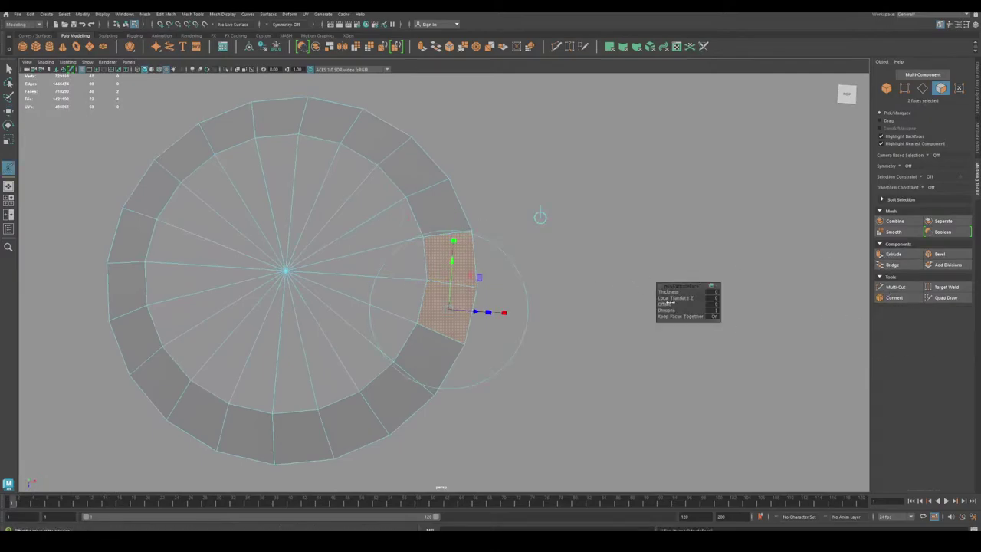
drag(664, 304, 667, 304)
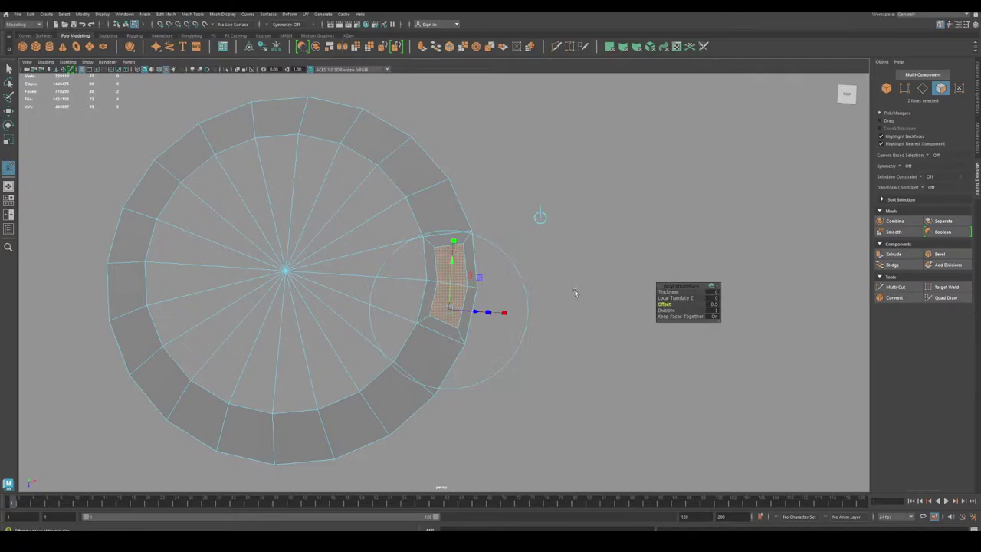
Delete the two narrow faces along the outer edge of the inset in the sloped rim.
click(472, 268)
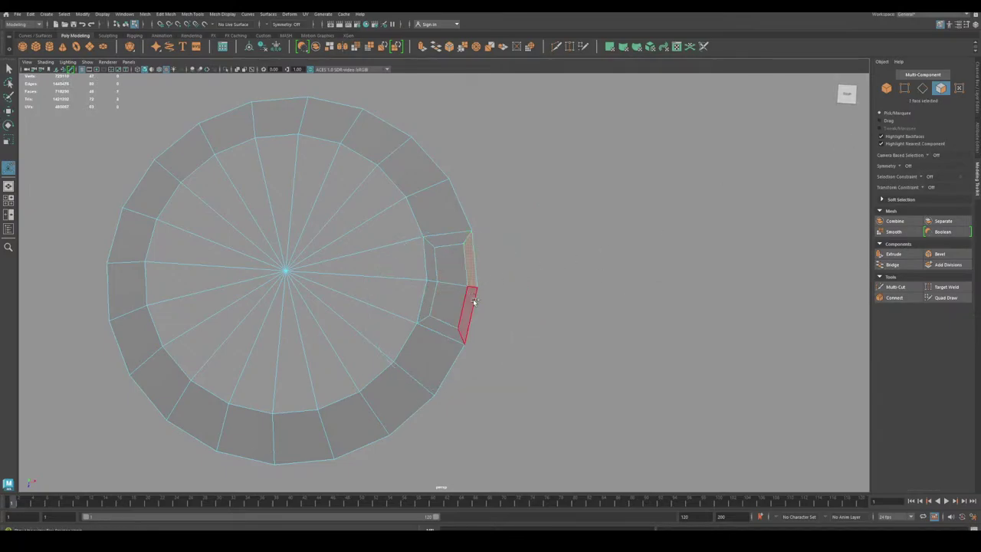
key(Delete)
Select the two open lower edges of the inset rim faces and set the Move axis orientation to World.
click(922, 89)
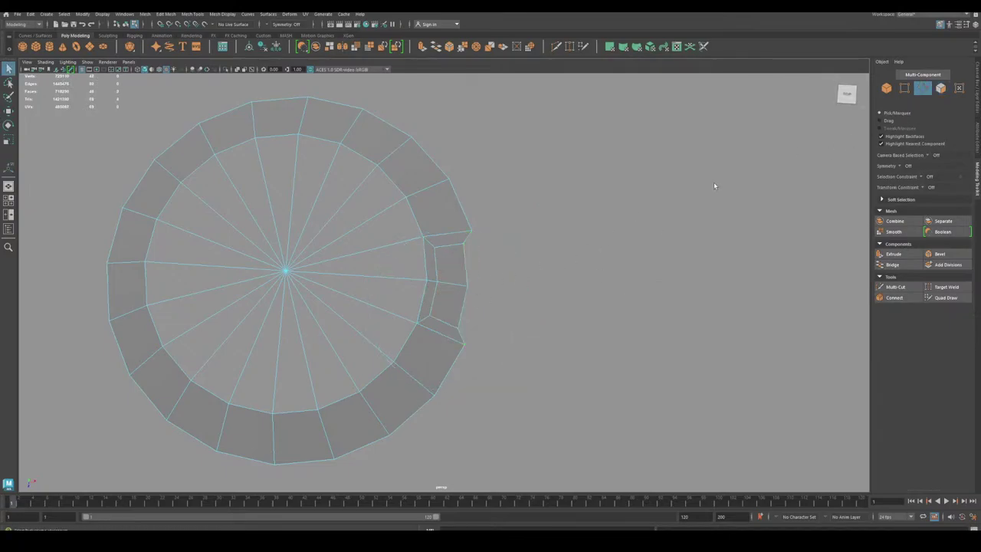
alt+drag(491, 360, 417, 274)
alt+middle_drag(417, 274, 454, 444)
alt+right_drag(454, 443, 592, 422)
key(w)
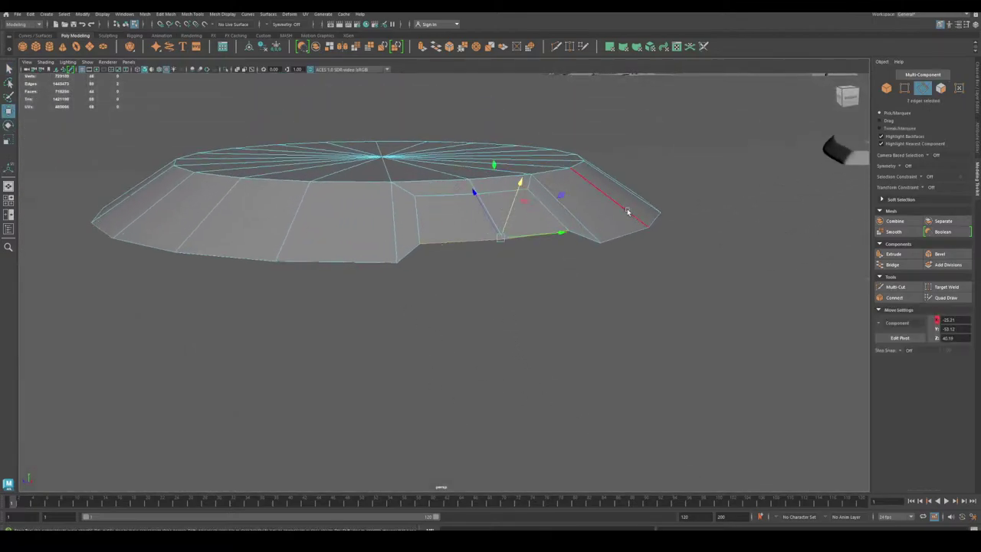
click(884, 326)
click(884, 334)
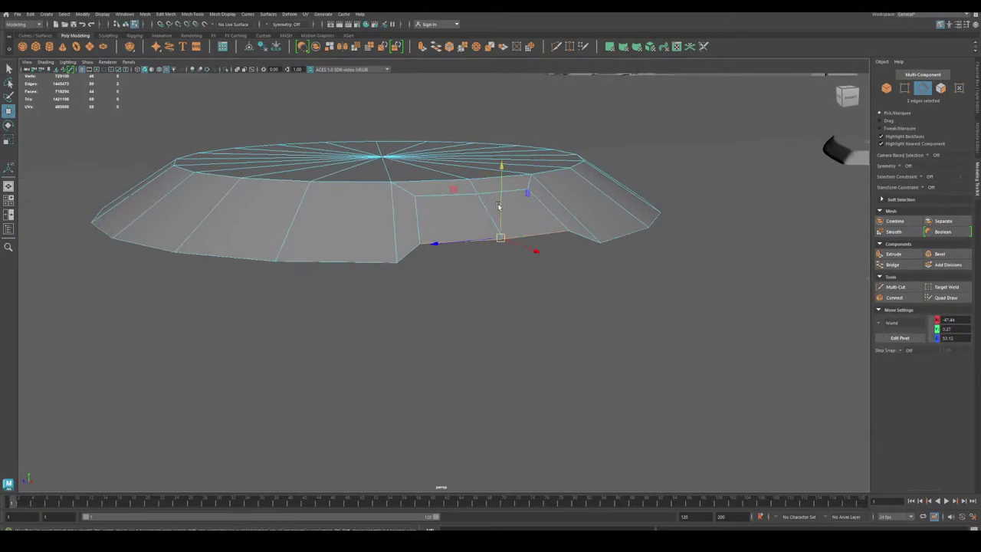
Add the two adjoining notch edges to the selection, flatten all four vertically and lower them to a height of 0.
shift+click(417, 250)
shift+click(573, 245)
key(r)
drag(501, 202, 501, 278)
key(e)
key(w)
drag(583, 174, 586, 184)
middle_drag(585, 182, 585, 180)
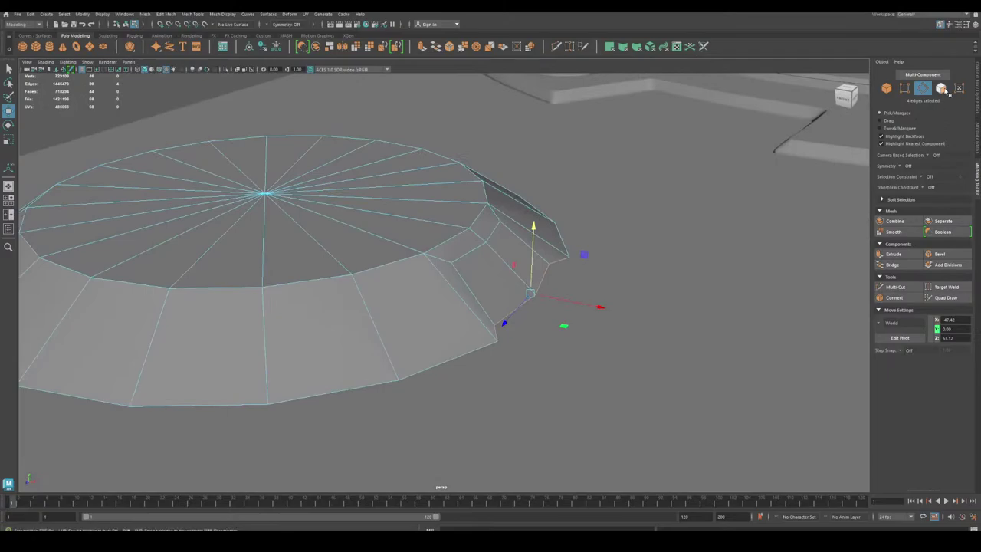
Extrude the two inset rim faces together straight outward along X to form an arm beside the cylinder.
click(943, 89)
click(521, 258)
shift+click(493, 289)
alt+drag(569, 307, 431, 356)
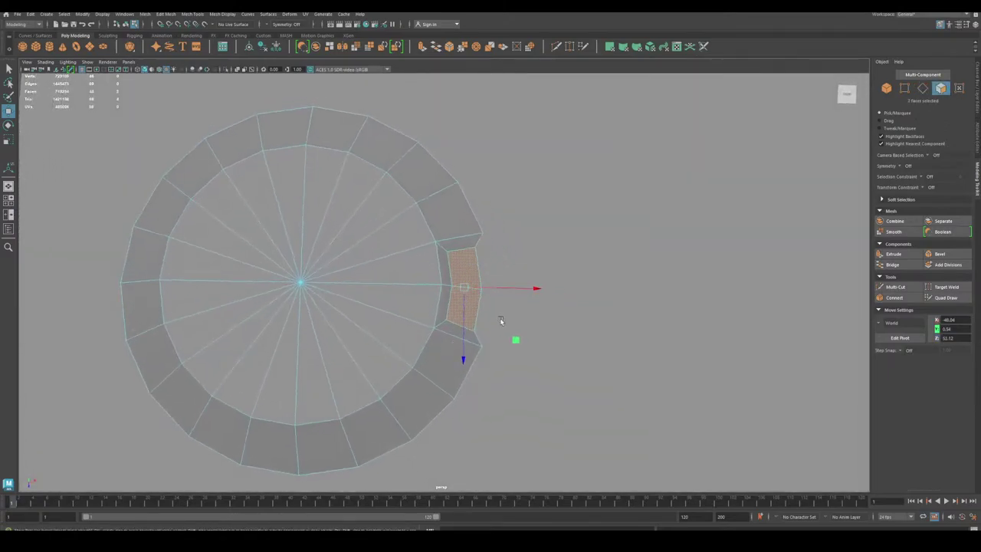
drag(514, 292, 621, 299)
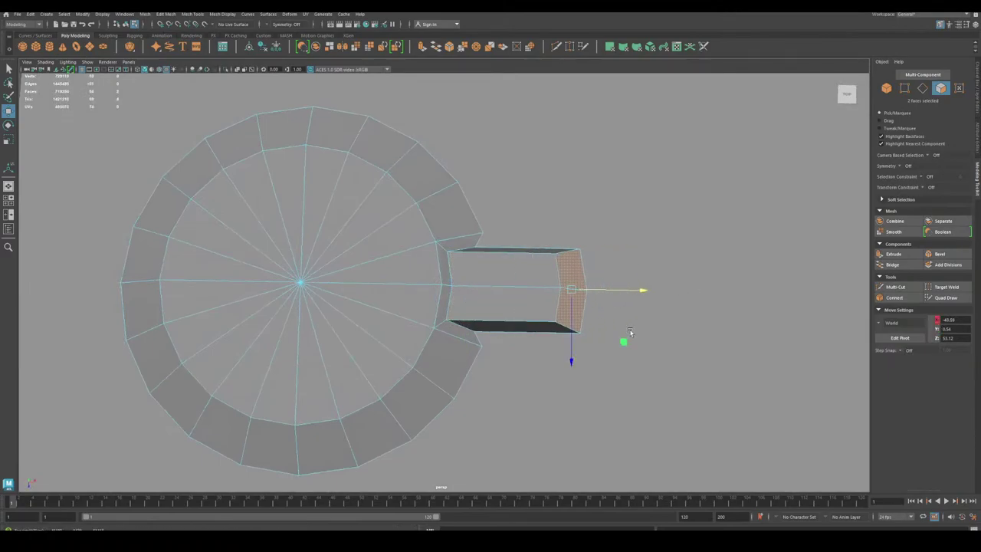
alt+drag(630, 332, 454, 372)
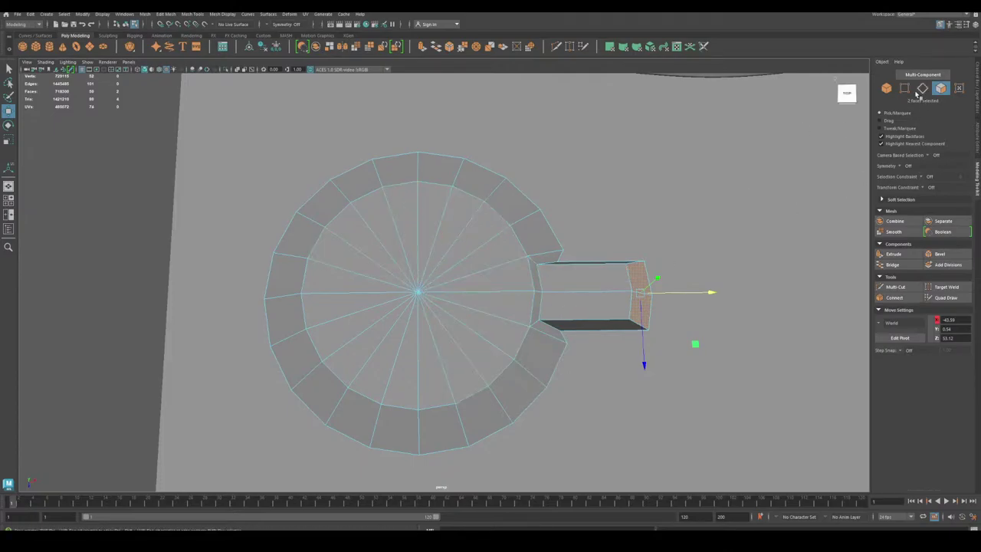
Connect the 20 radial edges of the top cap with a new edge ring close to the cap's rim.
click(905, 88)
click(920, 89)
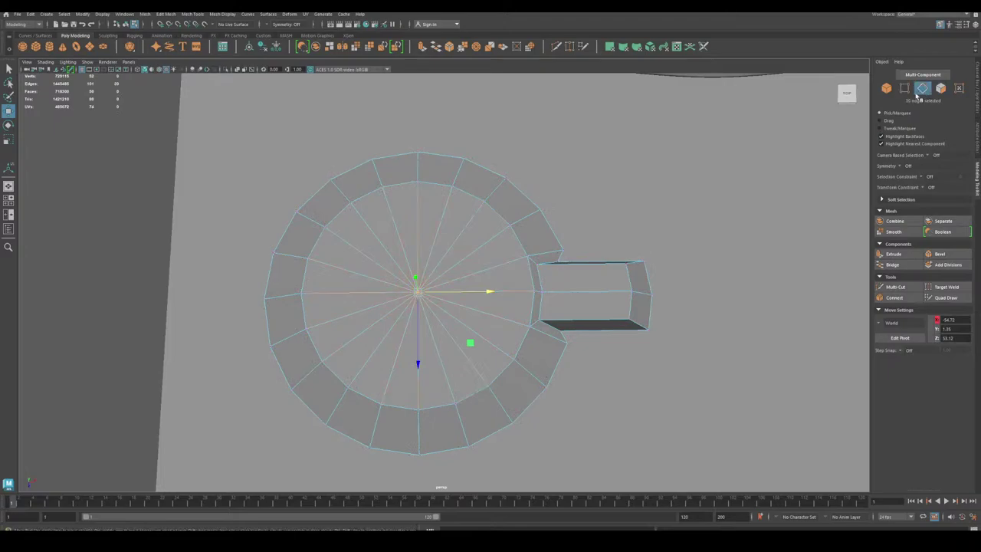
click(893, 297)
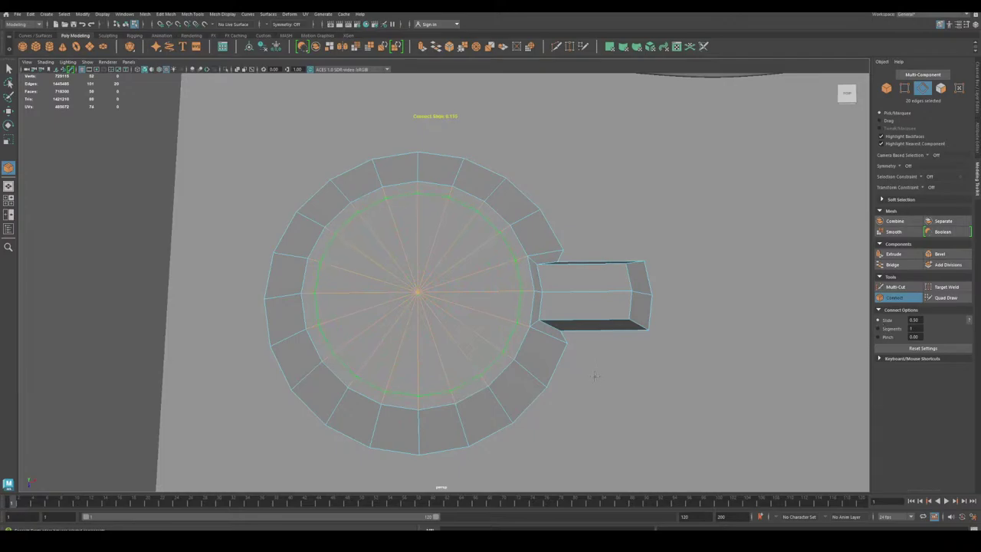
key(w)
Extrude the 20 inner faces of the top cap upward to a height of about 2.34 and scale them slightly inward.
click(904, 89)
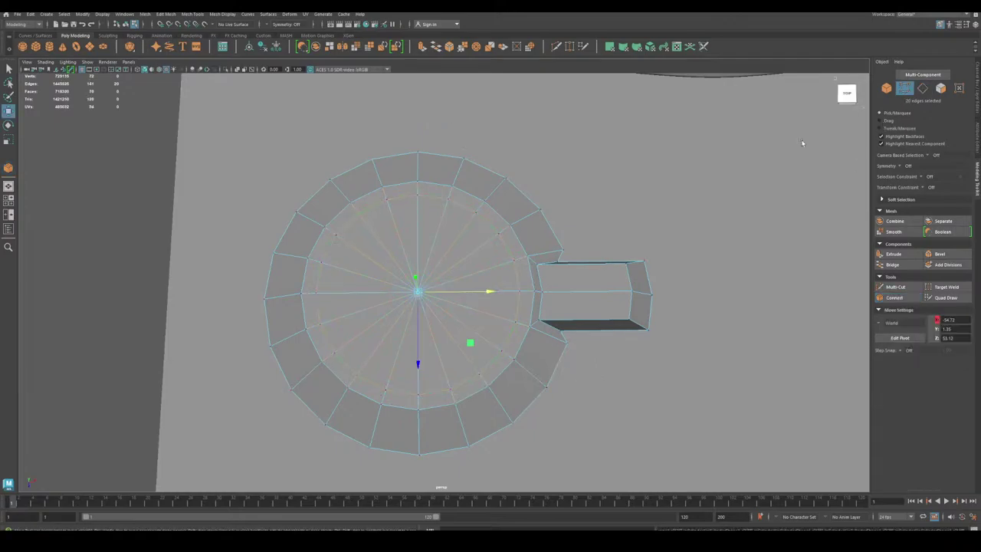
click(537, 263)
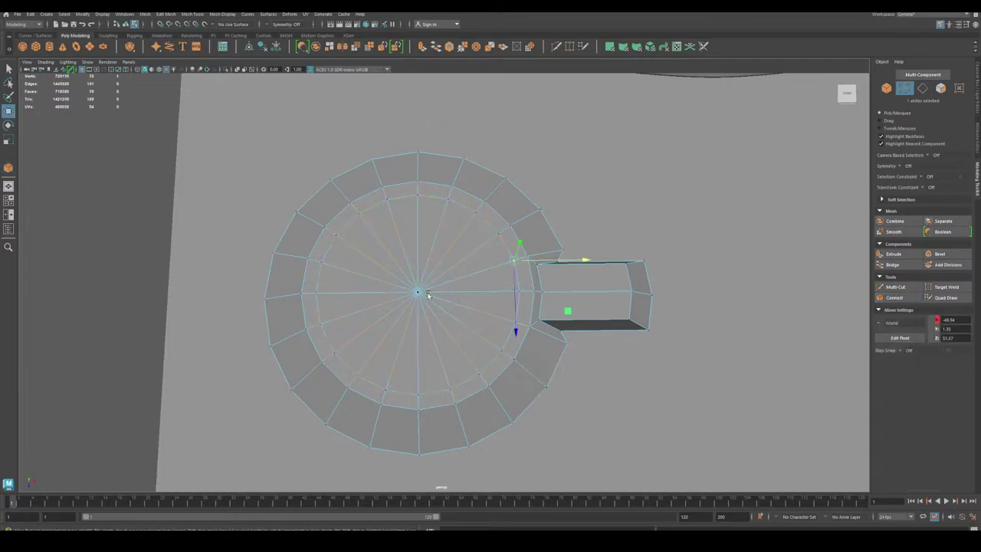
ctrl+click(939, 91)
alt+drag(635, 268, 472, 343)
scroll(492, 369, up, 2)
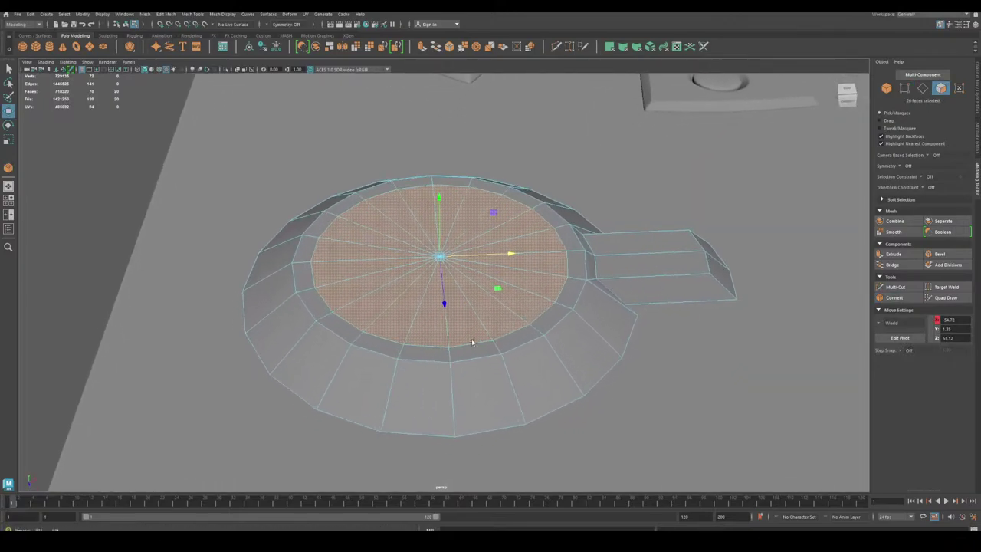
alt+middle_drag(472, 342, 476, 335)
shift+drag(442, 215, 442, 191)
key(r)
drag(443, 229, 425, 234)
key(w)
Examine the raised disc and the side arm from directly above and from an angle.
alt+drag(541, 315, 541, 363)
scroll(437, 337, down, 2)
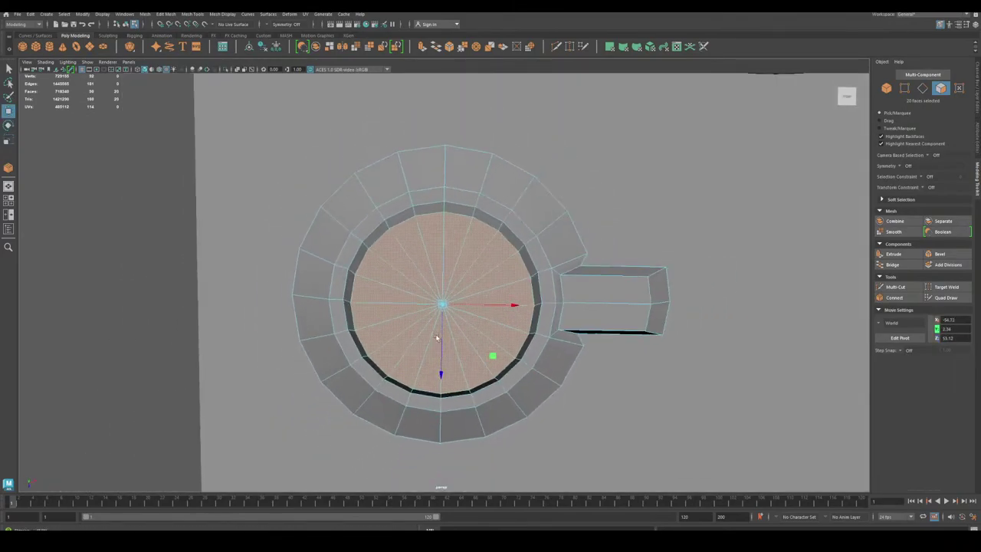
alt+right_drag(437, 337, 434, 313)
alt+drag(433, 313, 428, 304)
alt+drag(501, 379, 507, 315)
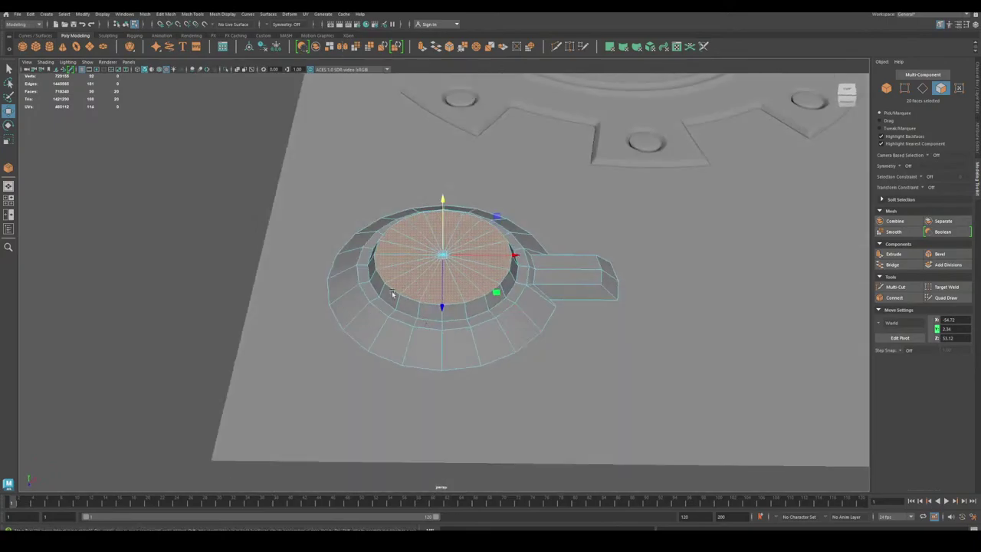
alt+right_drag(391, 290, 414, 331)
alt+middle_drag(414, 332, 432, 323)
key(r)
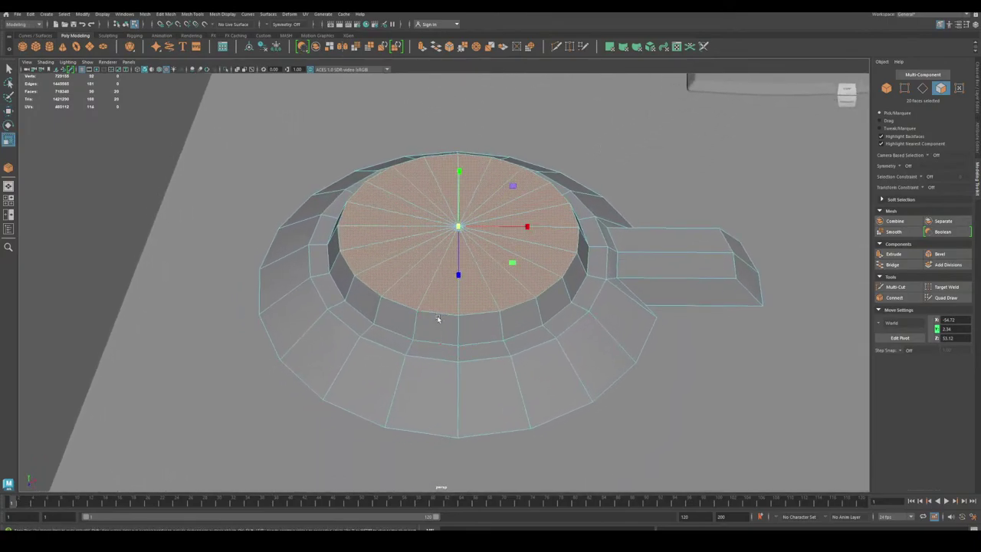
Connect the raised disc's radial edges with a small edge ring close around the centre vertex.
click(905, 89)
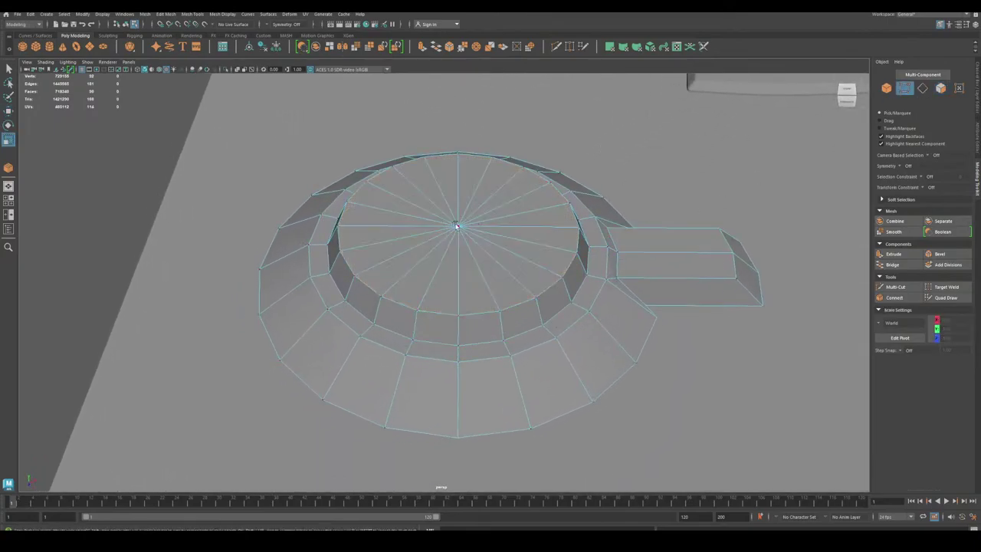
click(457, 226)
ctrl+click(924, 90)
click(894, 297)
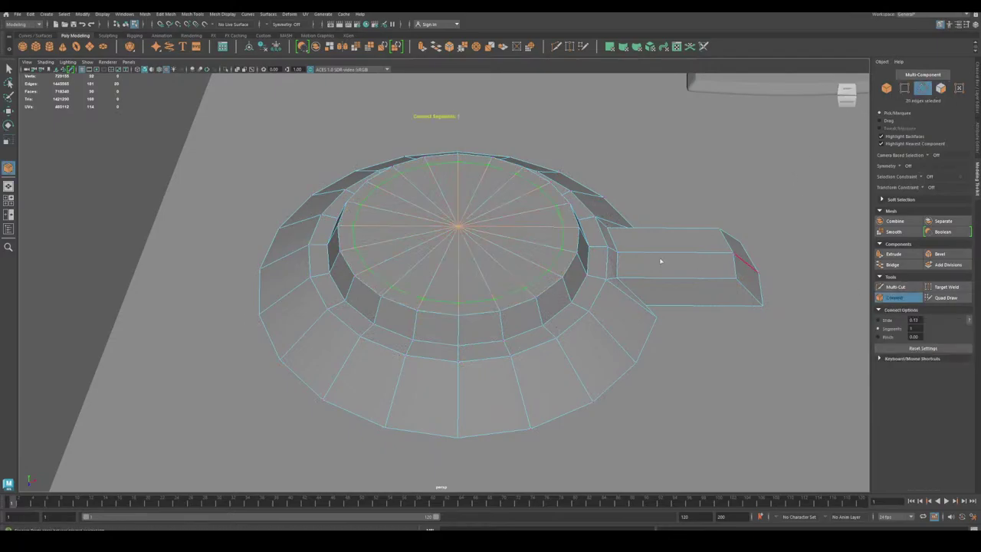
click(886, 321)
key(r)
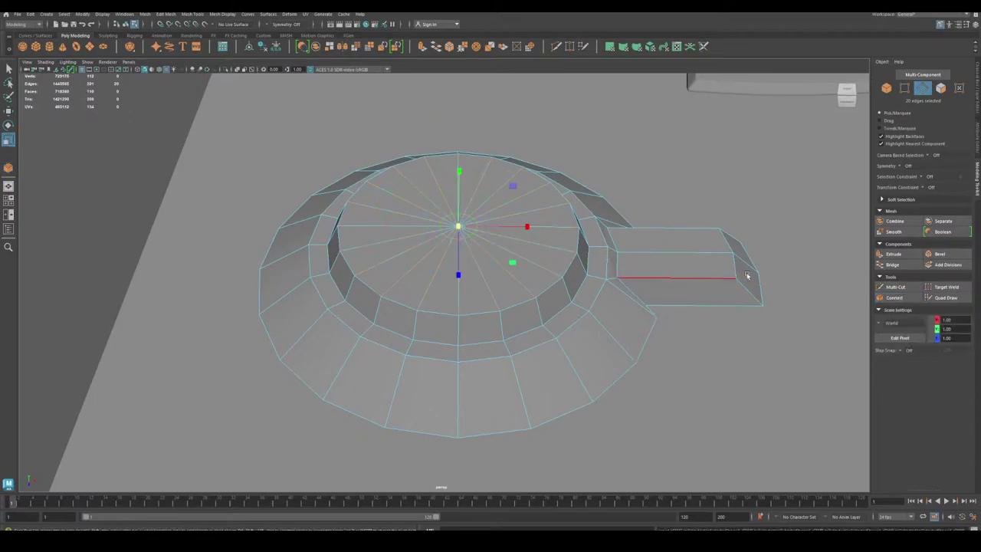
Extrude the 20 small faces around the disc's centre upward to a height of about 3, forming a central peg.
click(907, 89)
click(570, 209)
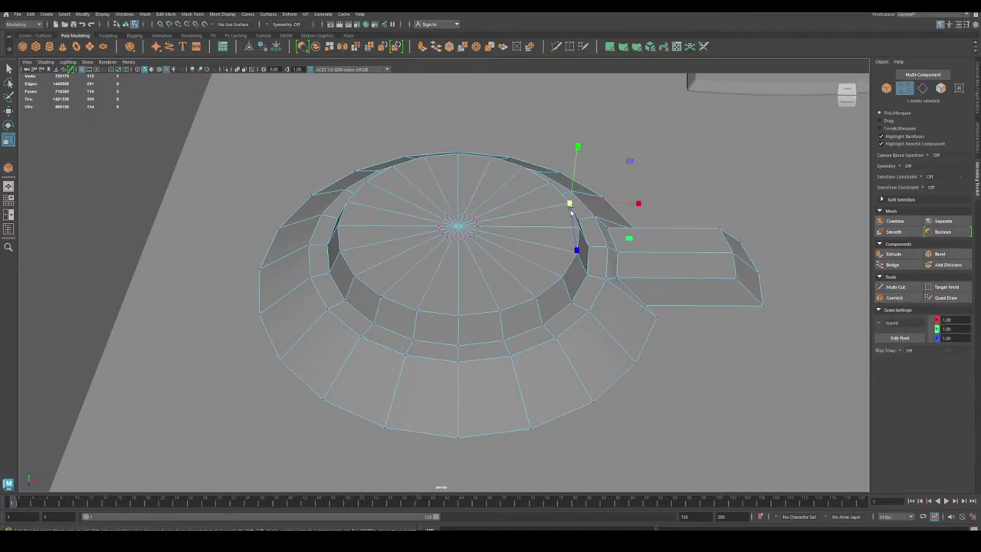
click(457, 224)
ctrl+click(938, 92)
key(w)
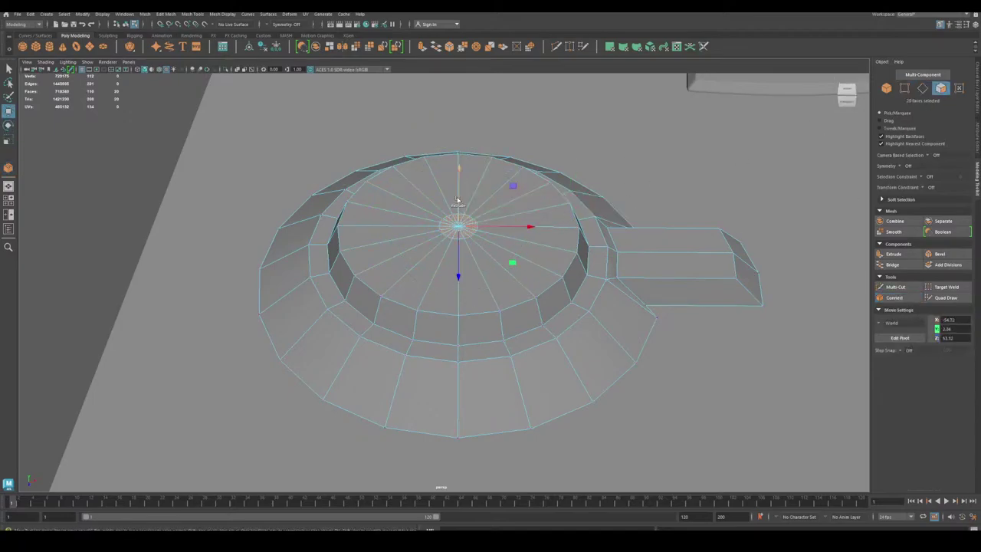
shift+drag(458, 199, 460, 184)
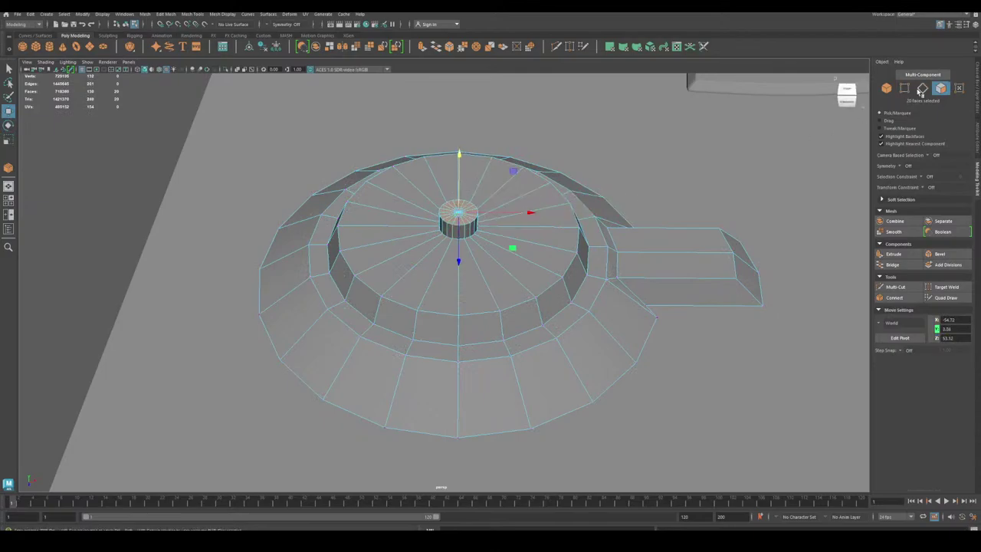
Widen the base edge loop of the central peg by scaling it uniformly outward, giving the peg a tapered shape.
click(922, 90)
double_click(461, 239)
key(r)
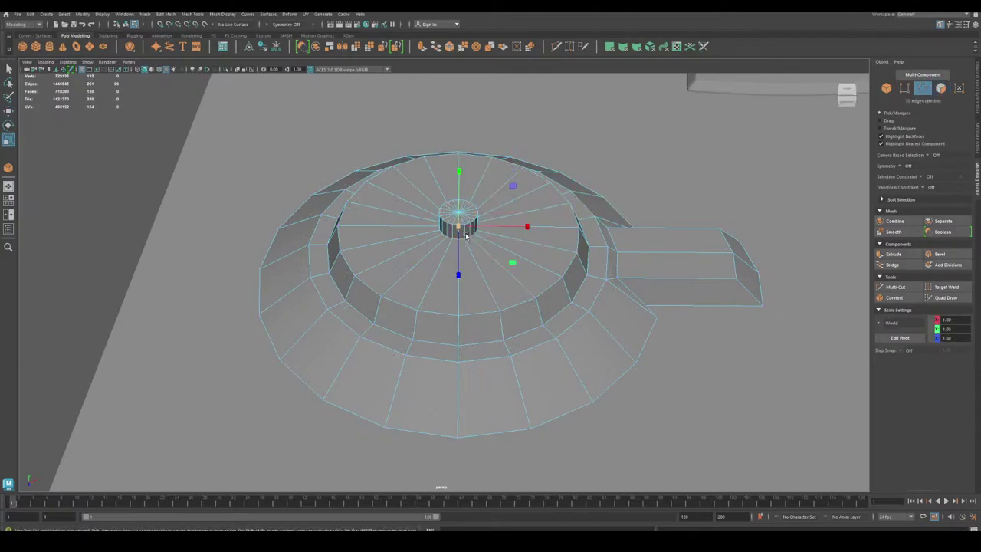
drag(458, 228, 453, 308)
key(w)
Return to object selection and make the whole cylinder decal model a live surface.
scroll(464, 236, down, 2)
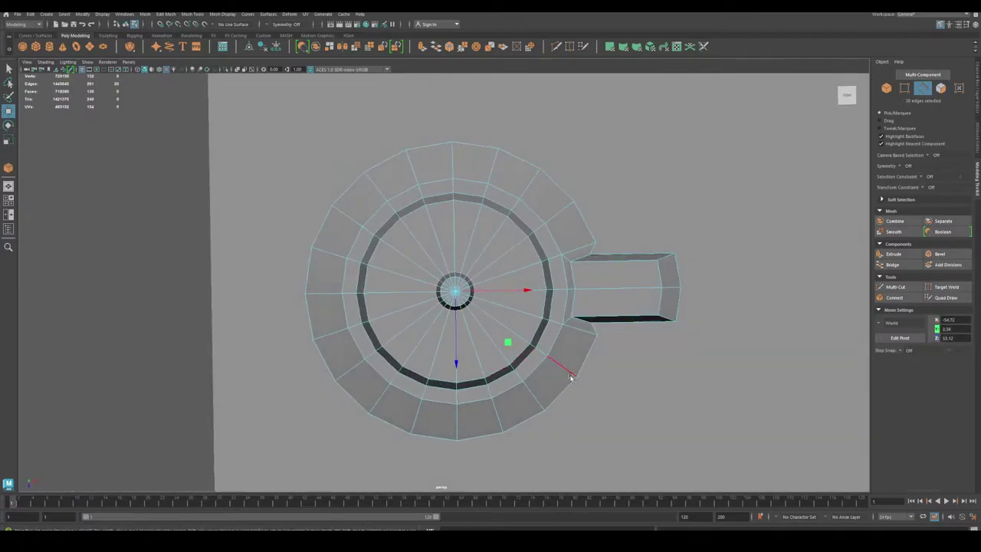
alt+middle_drag(569, 376, 570, 364)
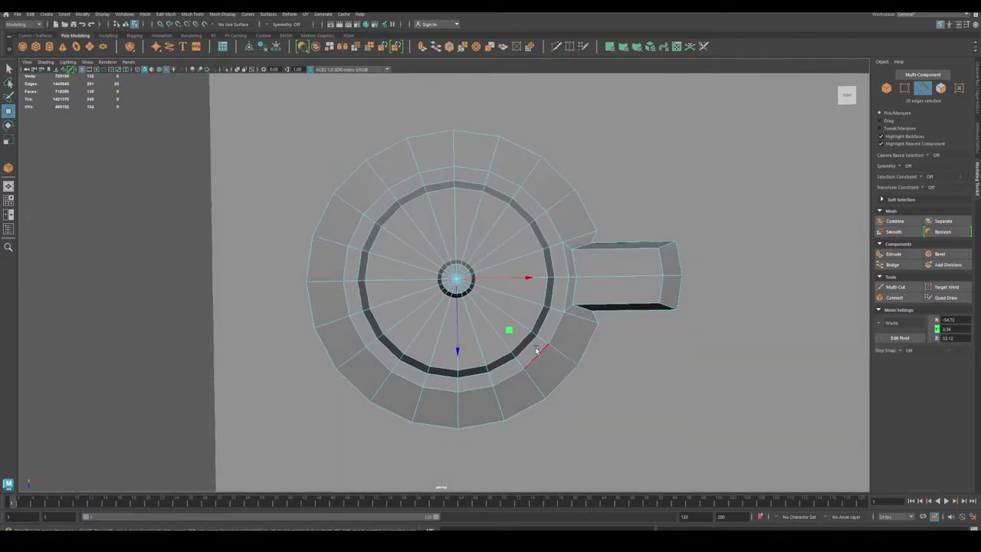
alt+drag(439, 324, 410, 326)
alt+right_drag(409, 326, 526, 429)
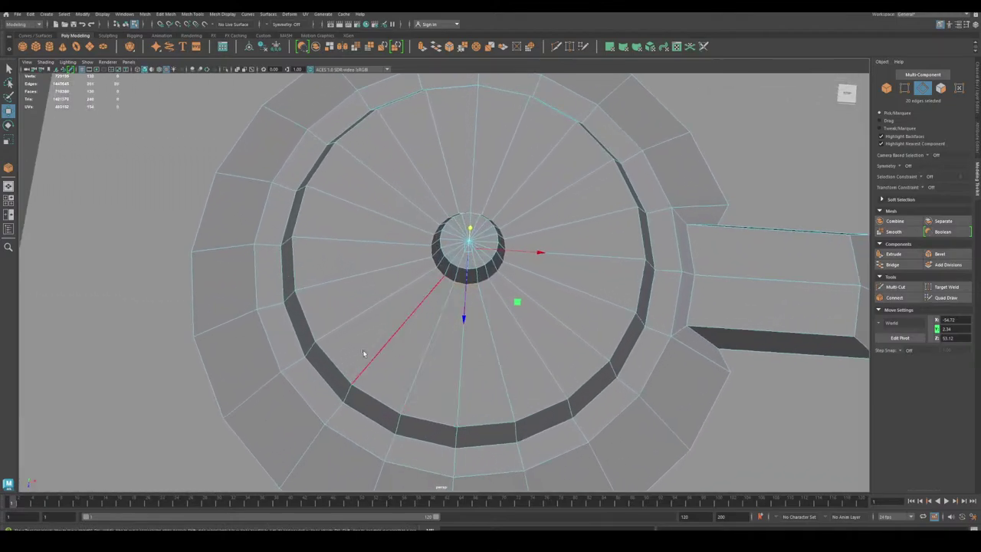
alt+drag(363, 353, 375, 338)
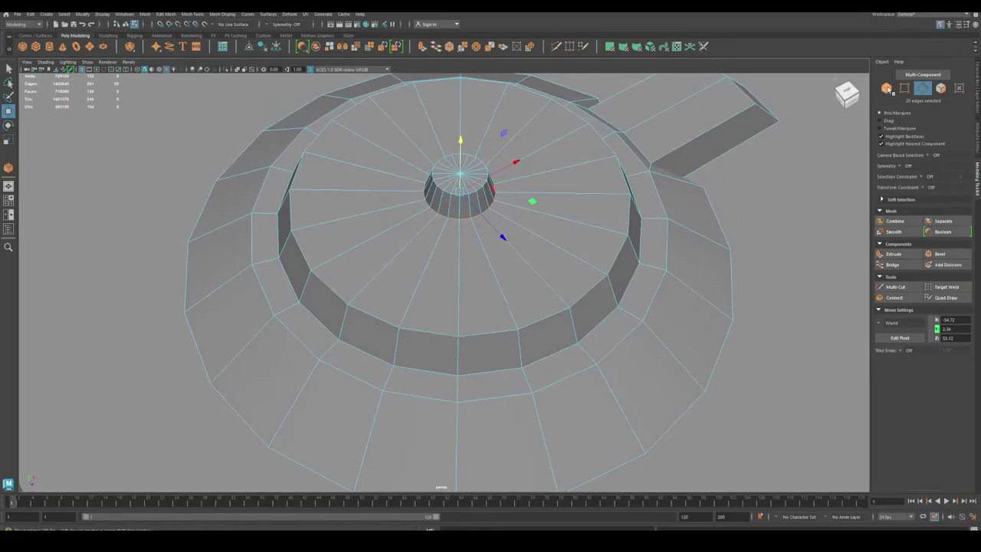
click(888, 89)
alt+right_drag(652, 256, 330, 161)
click(201, 290)
alt+right_drag(418, 304, 683, 475)
click(440, 268)
alt+right_drag(440, 268, 475, 275)
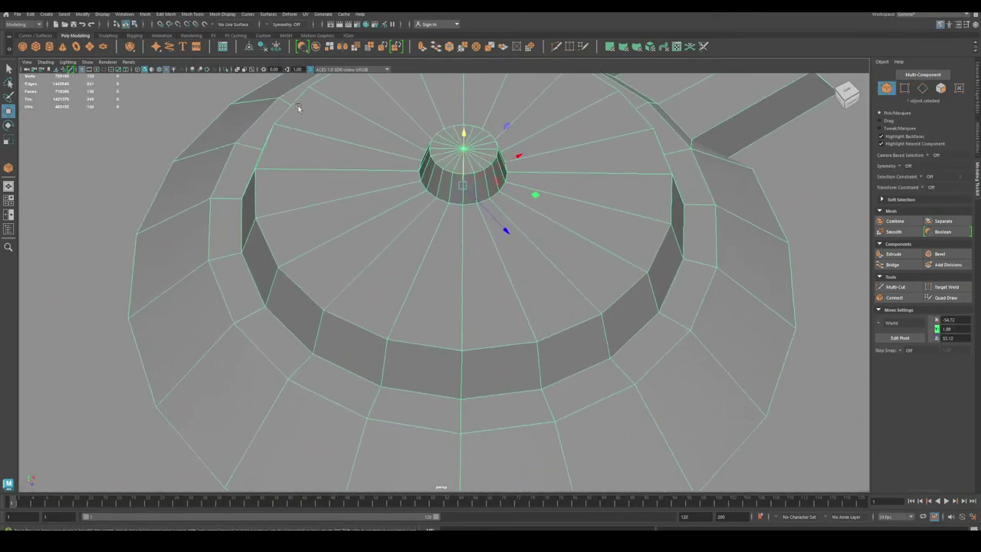
click(205, 24)
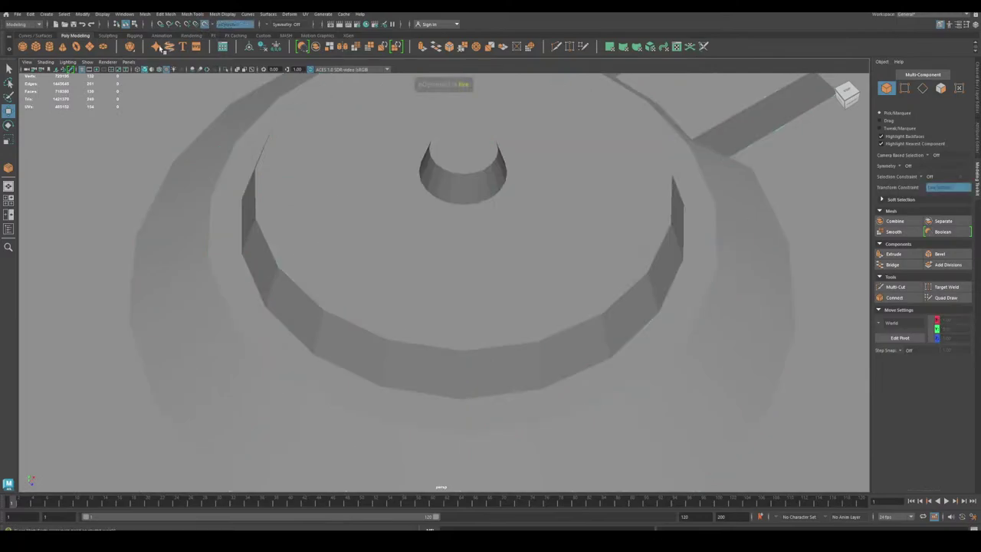
Draw a long narrow polygon plane on the raised disc in front of the central peg and turn the live surface off.
click(90, 47)
drag(454, 292, 467, 322)
drag(478, 318, 526, 338)
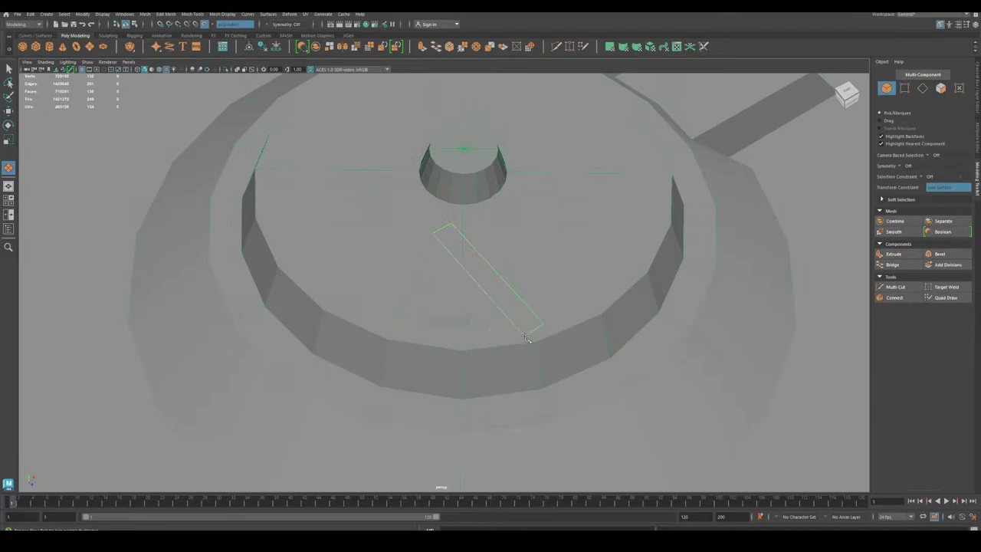
key(w)
click(205, 25)
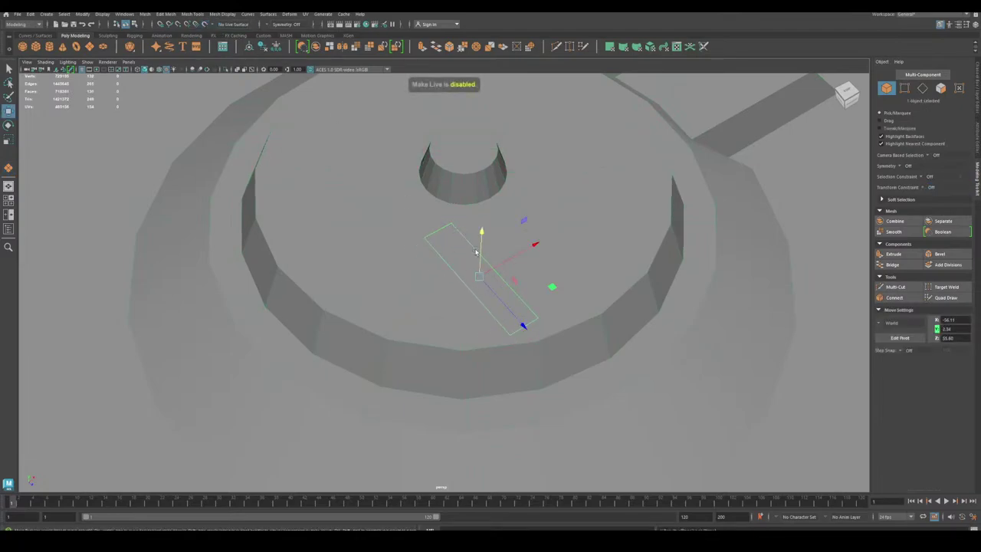
Move the narrow plane's pivot to the middle of its short end nearest the central peg.
key(d)
drag(522, 325, 469, 279)
key(d)
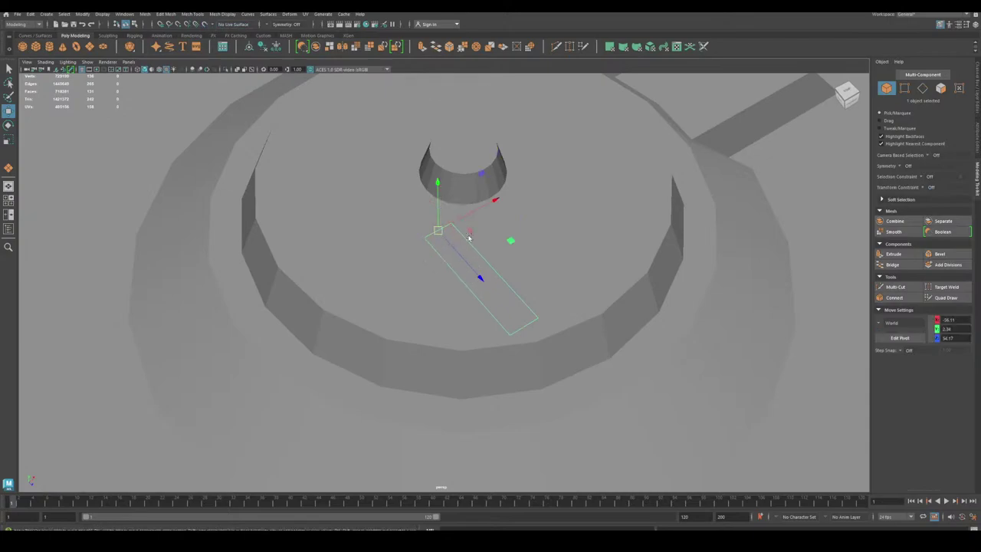
Snap the plane's pivot end to the base of the central peg and rotate the plane about Y to point radially outward.
drag(434, 232, 455, 214)
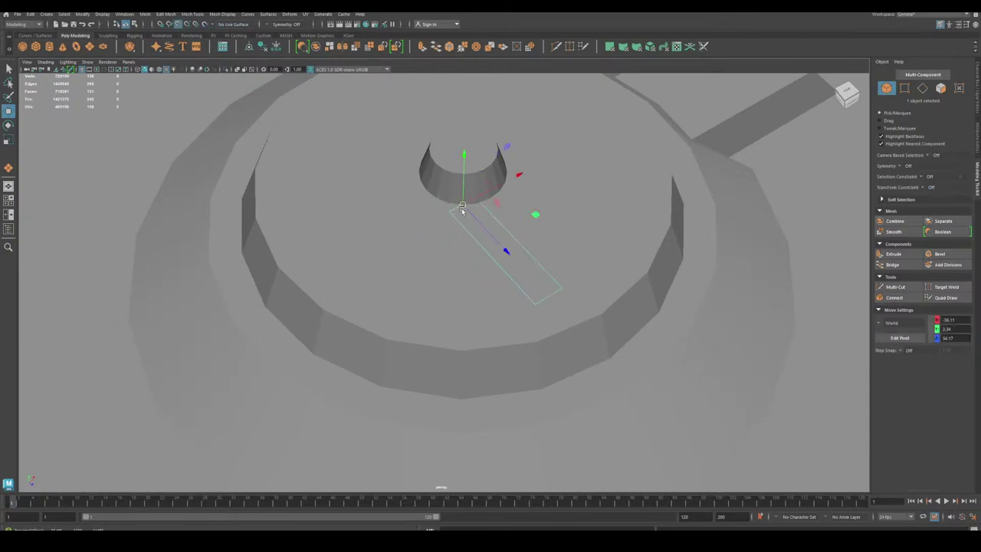
key(e)
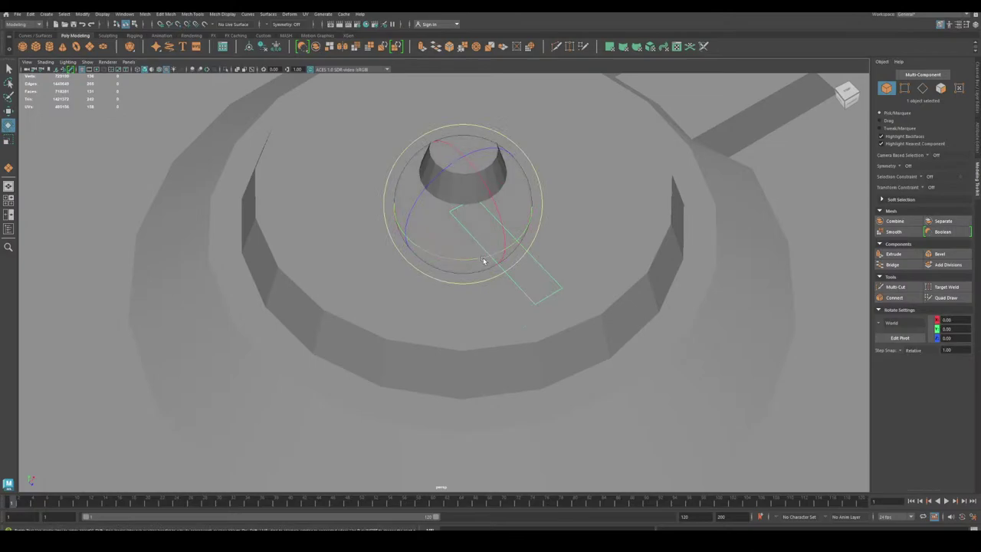
drag(483, 257, 463, 261)
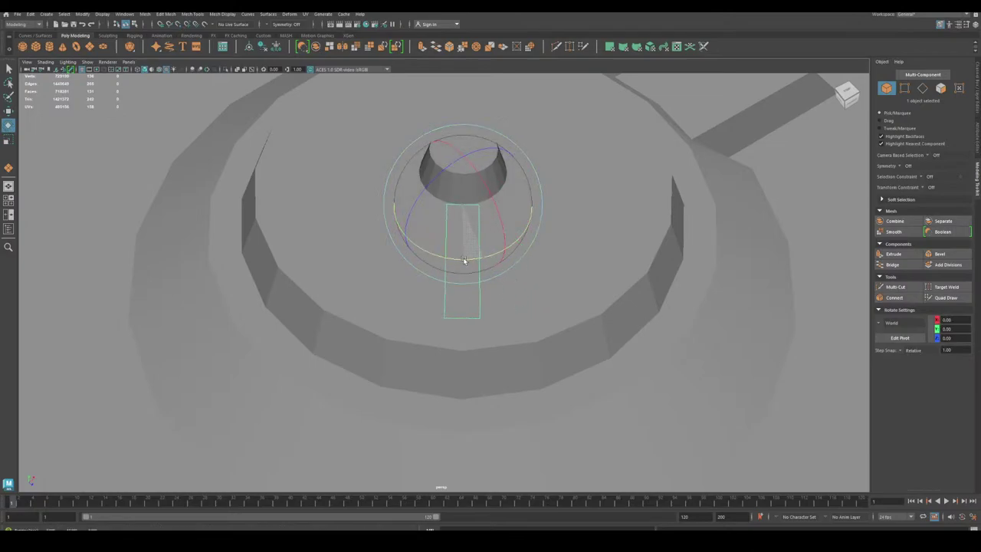
Select the narrow plane's short edge nearest the central peg and move it into the peg using Component axis orientation.
key(w)
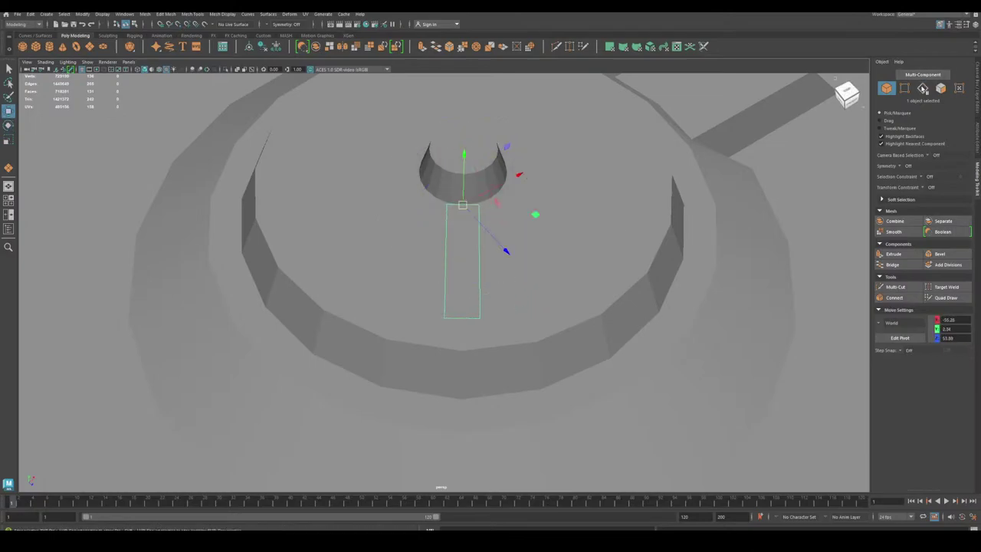
click(923, 89)
click(469, 205)
click(878, 323)
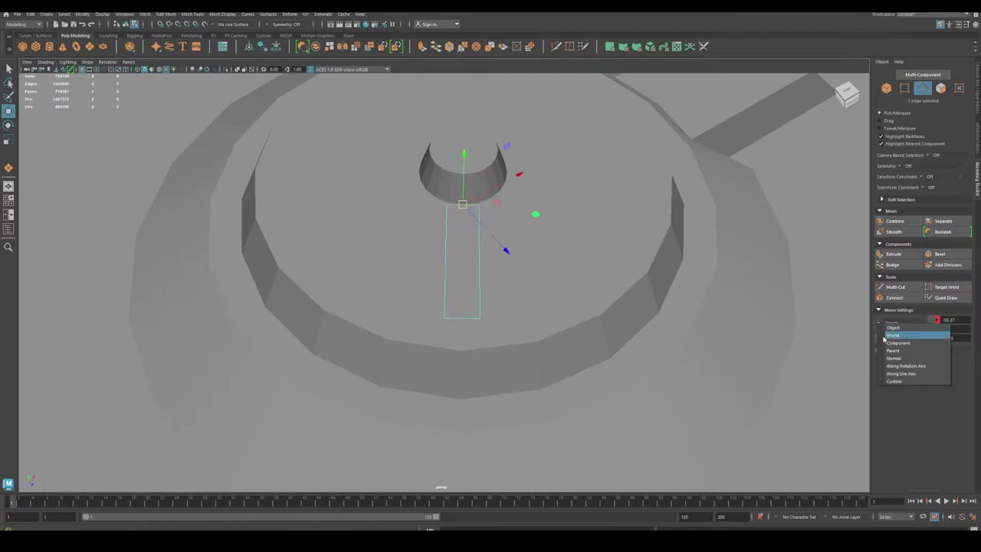
click(887, 343)
alt+drag(470, 164, 525, 207)
alt+middle_drag(466, 165, 471, 247)
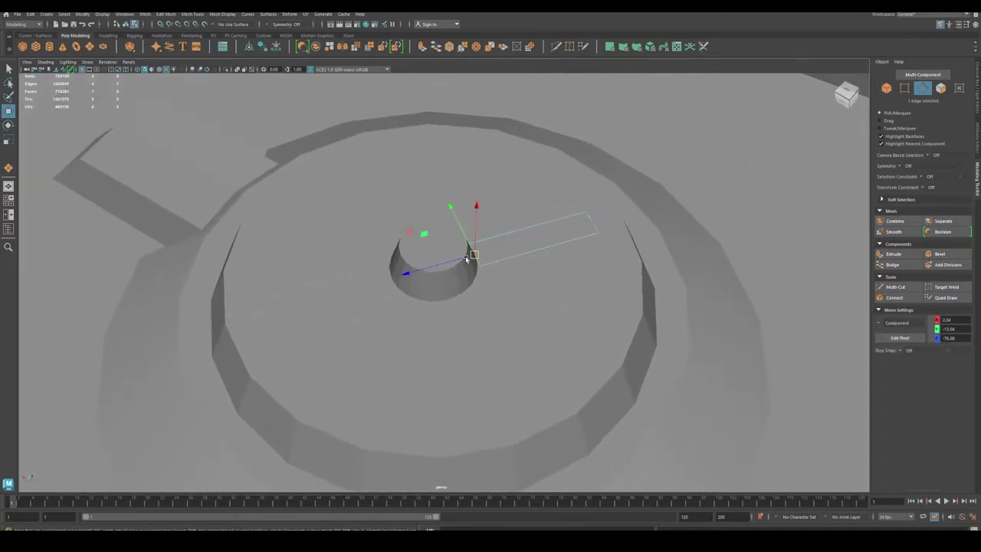
scroll(470, 246, up, 5)
drag(450, 243, 431, 244)
alt+drag(536, 282, 589, 280)
Raise the whole narrow plane slightly above the disc in World Y and shift it toward the peg along its Component axis.
click(879, 322)
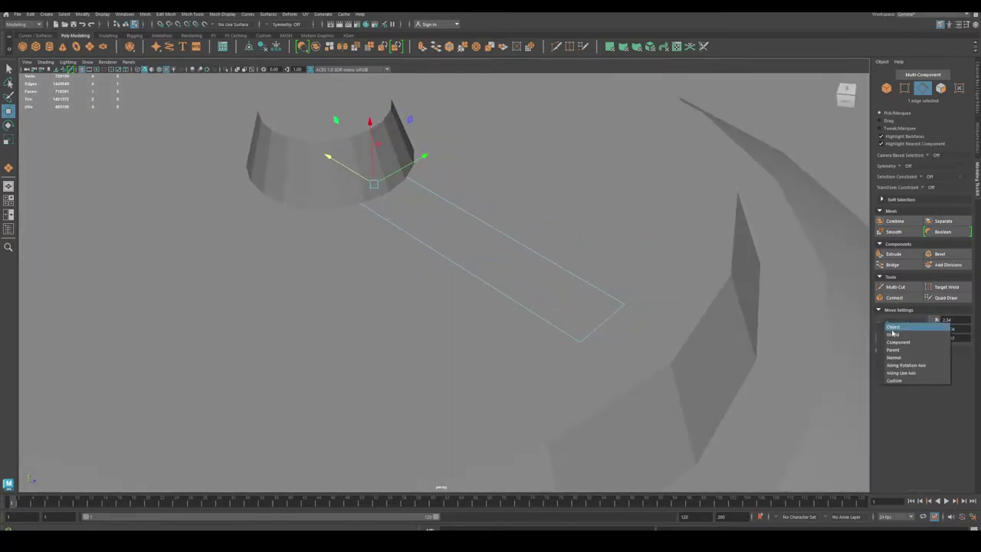
click(891, 333)
scroll(624, 345, down, 3)
drag(394, 167, 409, 135)
key(ctrl+z)
click(886, 88)
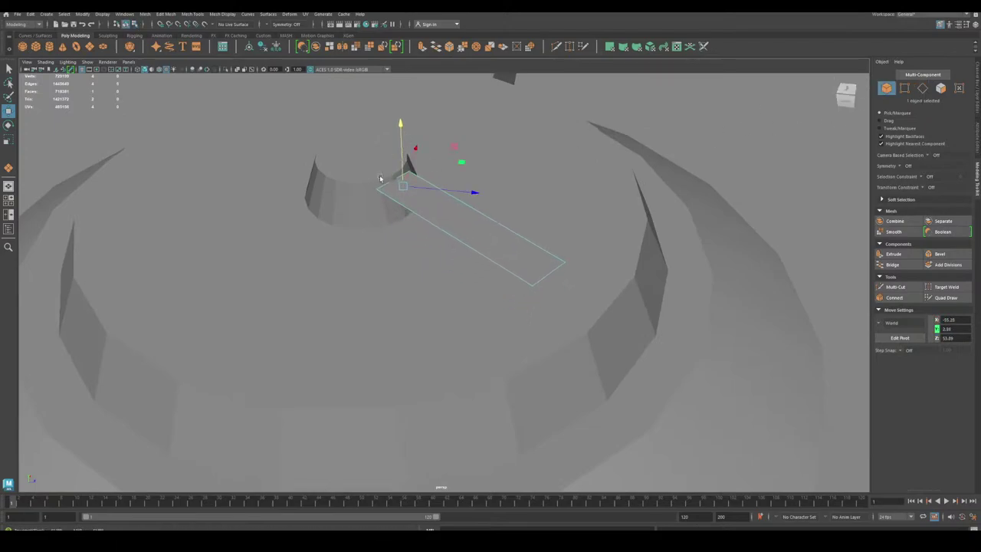
click(881, 323)
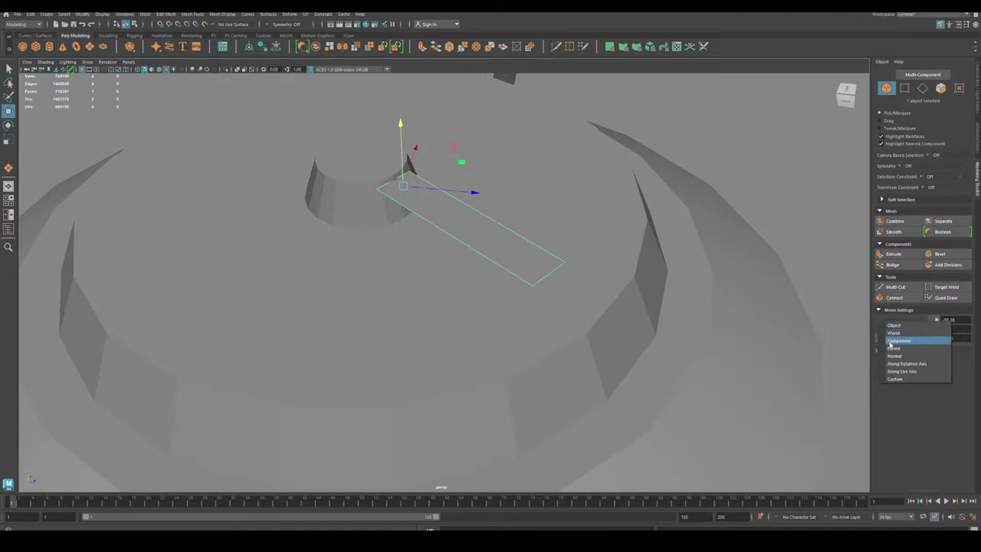
click(910, 340)
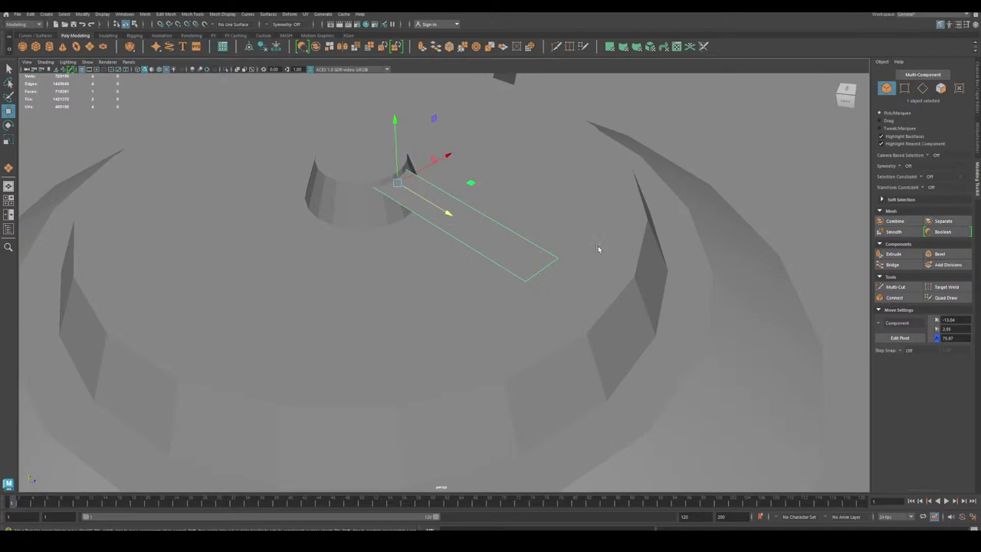
Select the plane's four border edges and extrude them straight down in World Y to form a solid-looking bar.
click(923, 88)
double_click(537, 275)
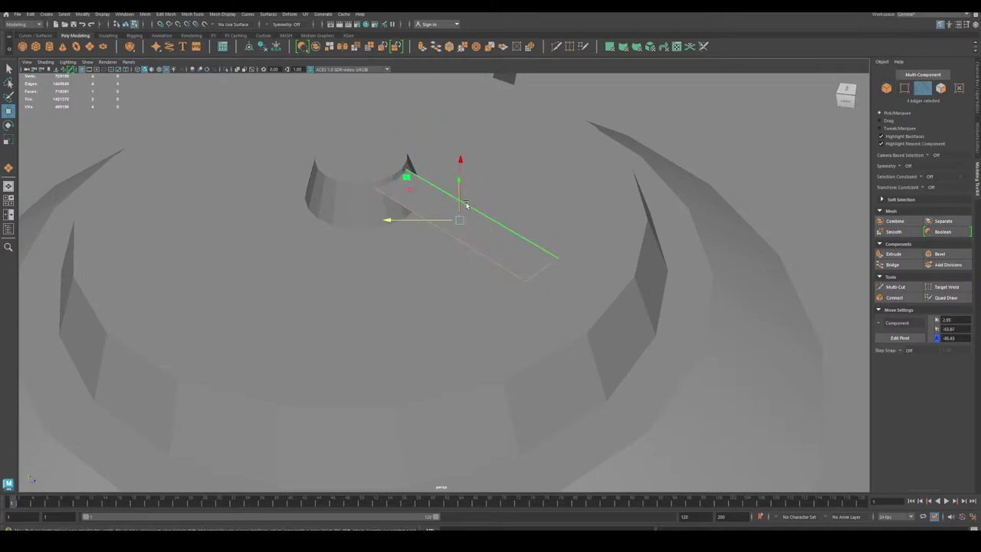
alt+drag(643, 272, 537, 257)
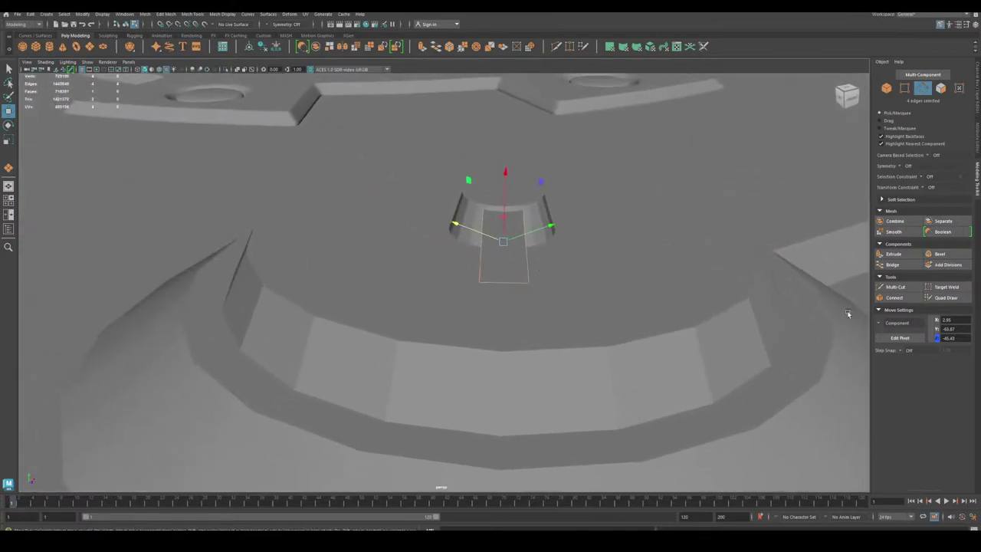
click(879, 324)
click(893, 334)
drag(505, 178, 505, 209)
alt+drag(410, 263, 447, 246)
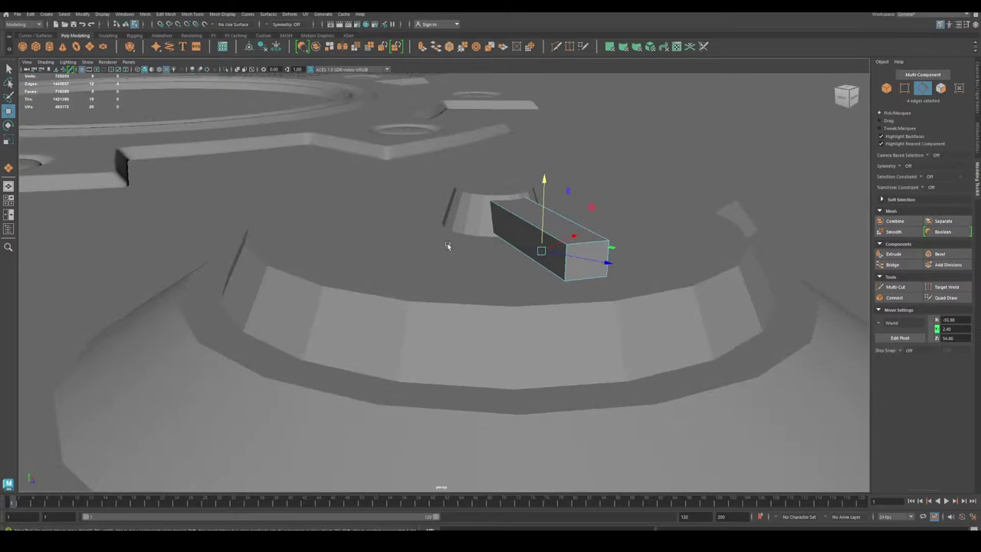
click(534, 261)
click(454, 286)
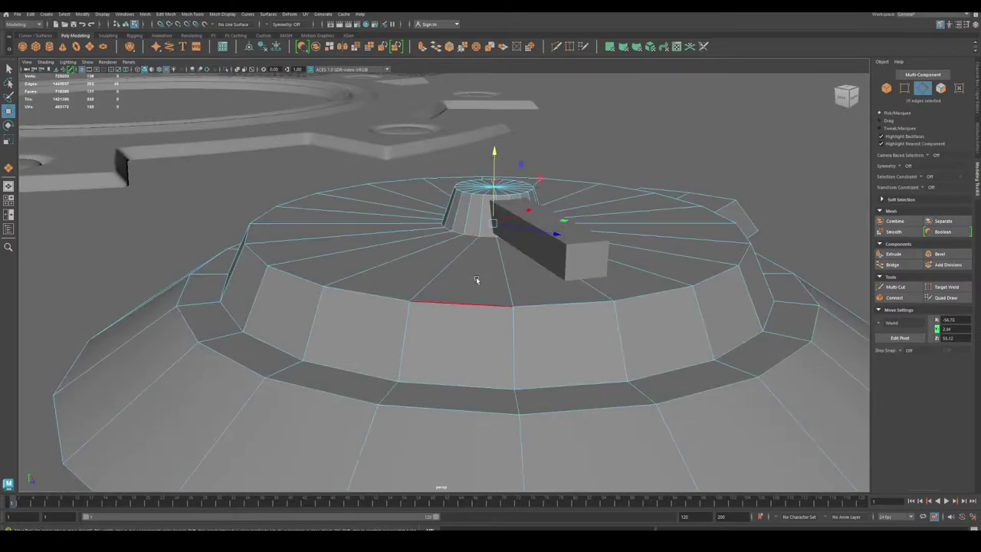
key(d)
click(534, 246)
click(886, 89)
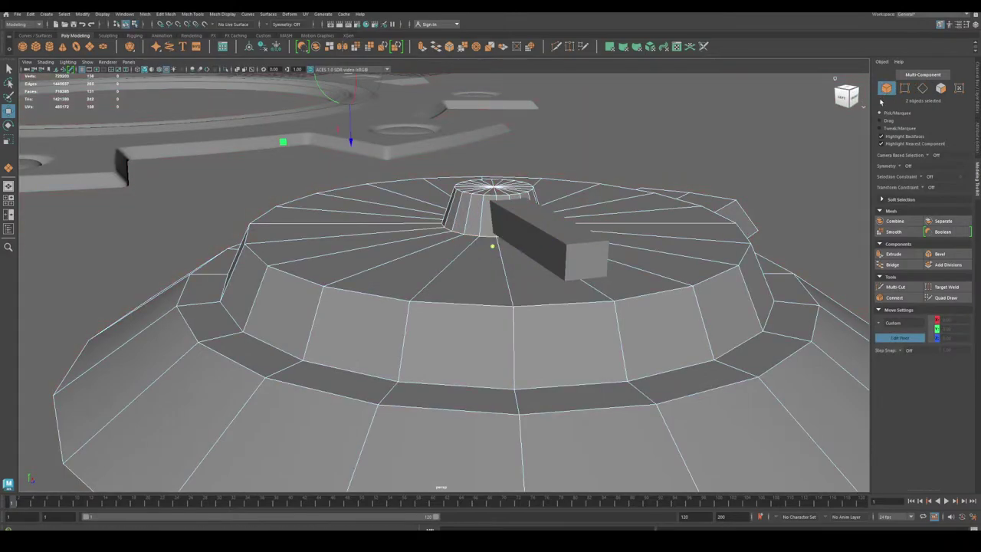
click(562, 261)
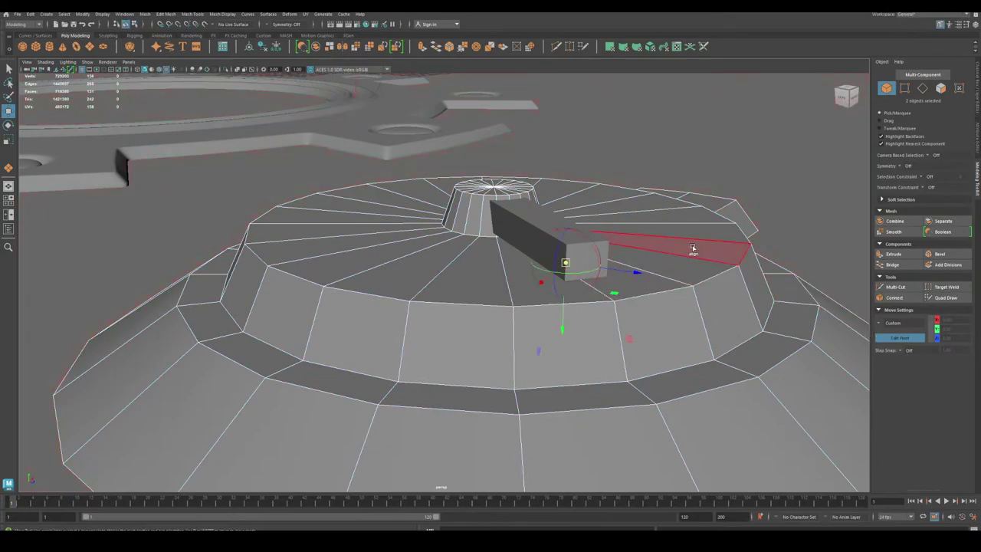
key(d)
click(524, 228)
alt+drag(525, 226, 582, 230)
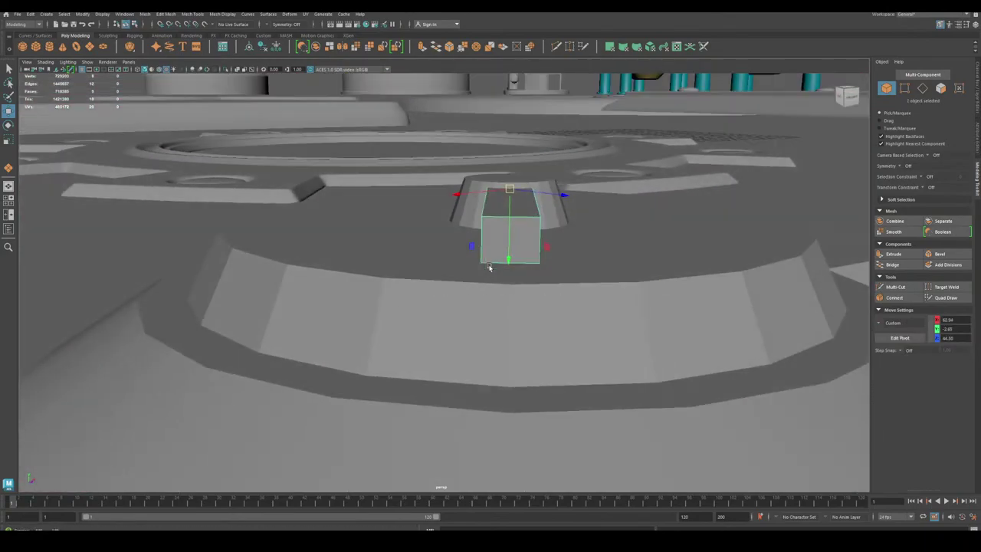
Try to widen the bar's base by scaling its two lower long edges in Component orientation, and undo the scaling.
scroll(672, 252, up, 3)
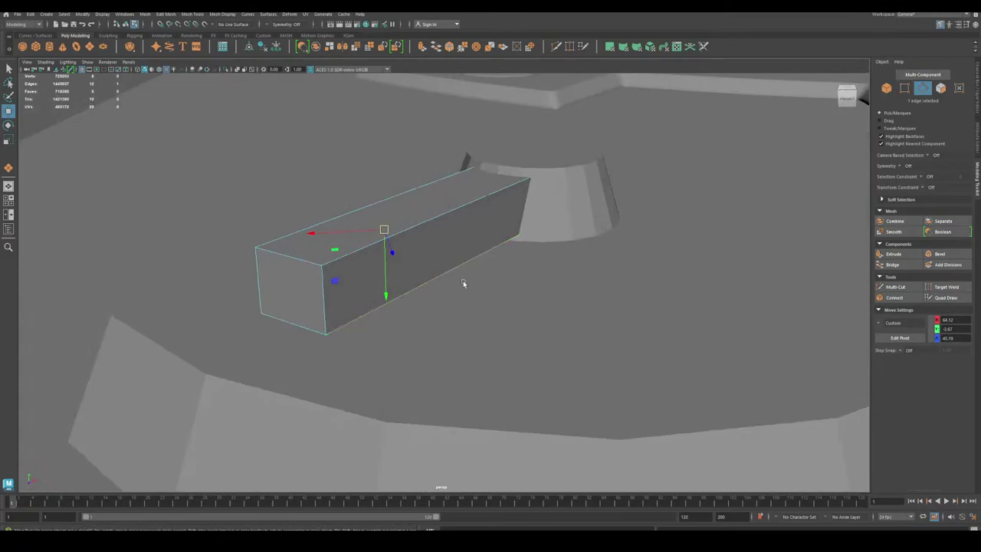
alt+drag(464, 284, 513, 273)
shift+click(557, 216)
alt+drag(547, 237, 516, 294)
key(r)
alt+middle_drag(631, 346, 588, 302)
scroll(588, 303, down, 1)
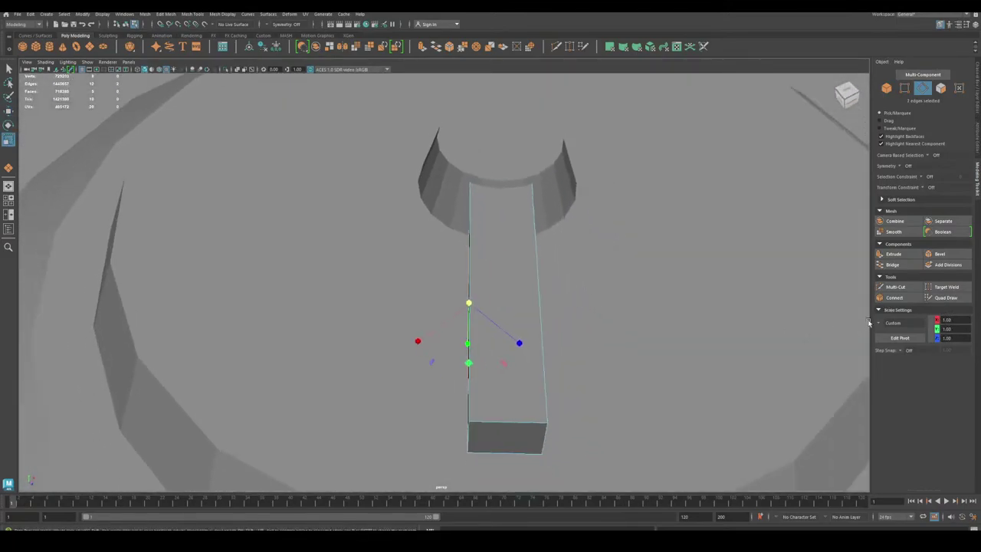
click(880, 323)
click(895, 344)
alt+drag(433, 320, 457, 309)
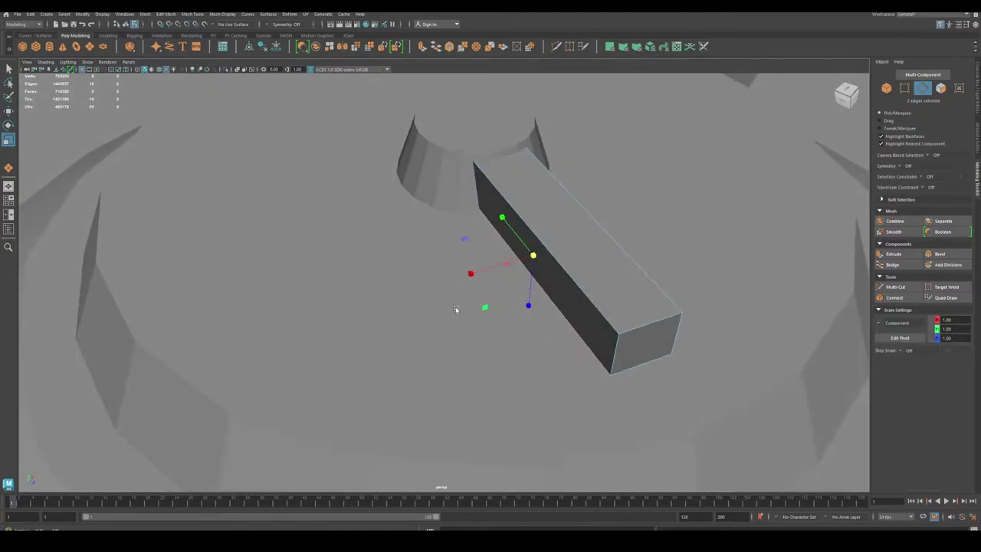
drag(471, 274, 465, 275)
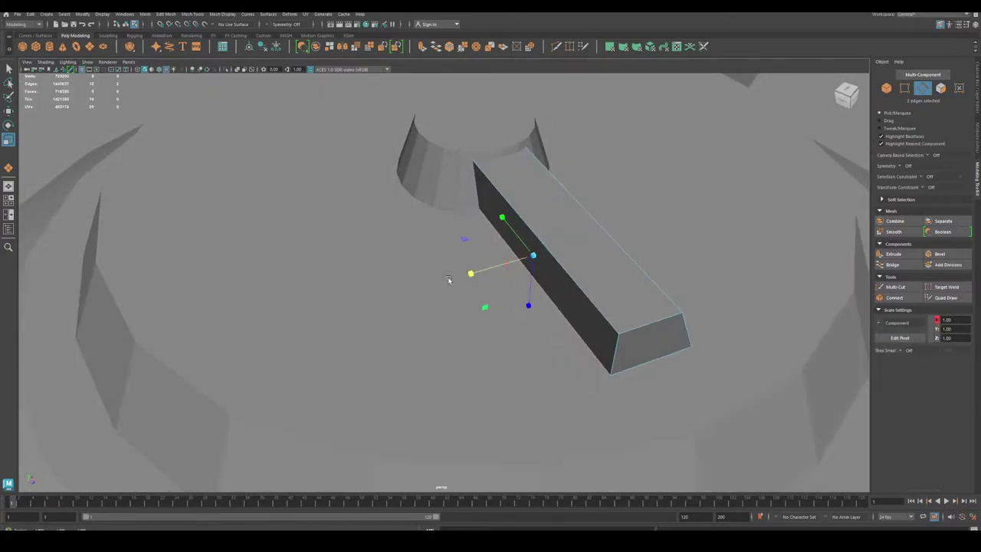
key(ctrl+z)
alt+drag(518, 322, 506, 317)
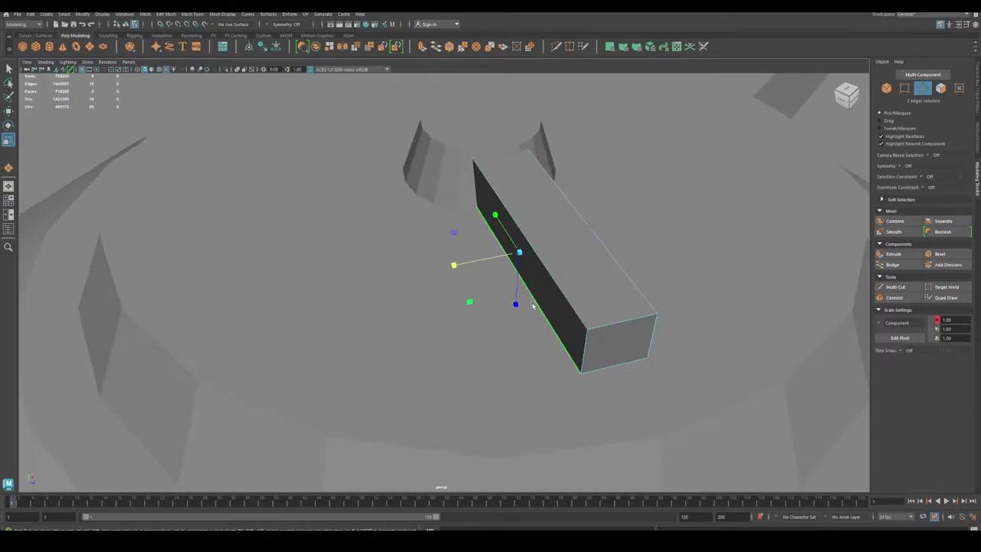
Move the bar's lower long edges outward one at a time in Component orientation to slope both side faces.
key(w)
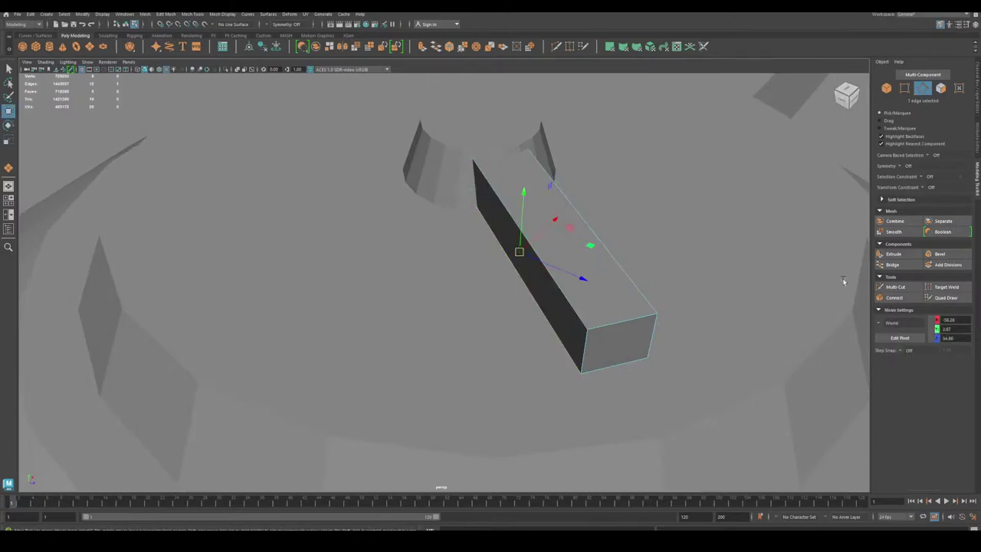
click(882, 325)
click(889, 344)
alt+drag(519, 269, 408, 299)
alt+drag(532, 300, 502, 335)
click(495, 296)
alt+middle_drag(501, 335, 482, 267)
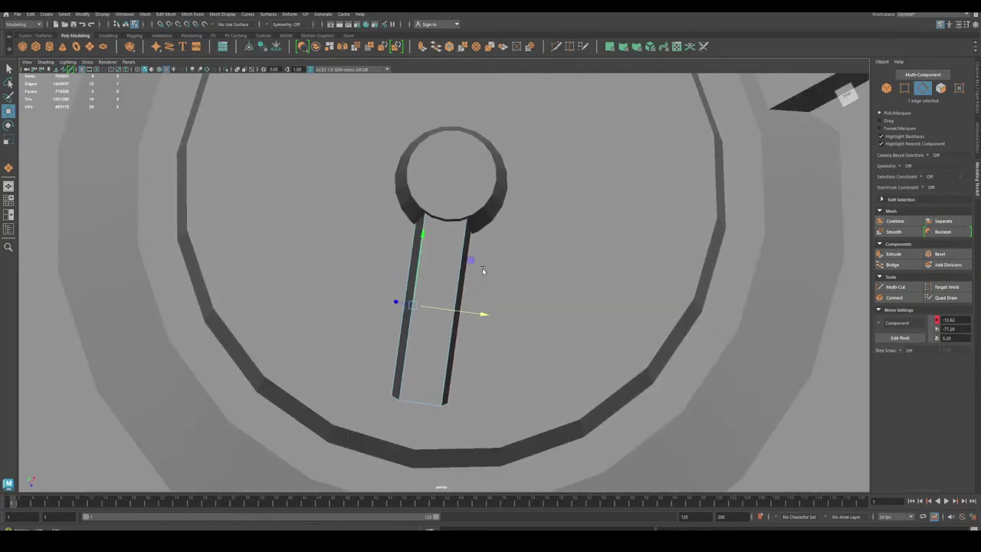
mouse_move(482, 267)
alt+mouse_down()
mouse_move(476, 279)
mouse_move(473, 268)
alt+mouse_up()
drag(475, 317, 481, 317)
Move the short edge at the bar's outer end along the bar's length to slope the end face.
alt+drag(477, 334, 414, 322)
click(455, 283)
alt+middle_drag(413, 322, 417, 294)
drag(422, 308, 427, 318)
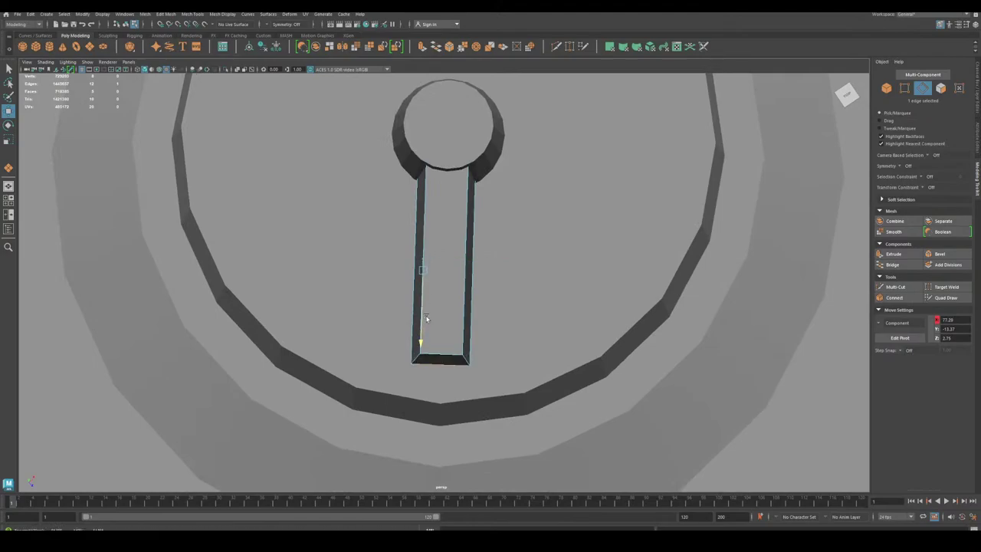
Lower the upper edge at the bar's outer end in World Y so the bar slopes down away from the peg.
alt+right_drag(479, 320, 521, 357)
alt+drag(521, 357, 497, 309)
alt+middle_drag(495, 297, 486, 342)
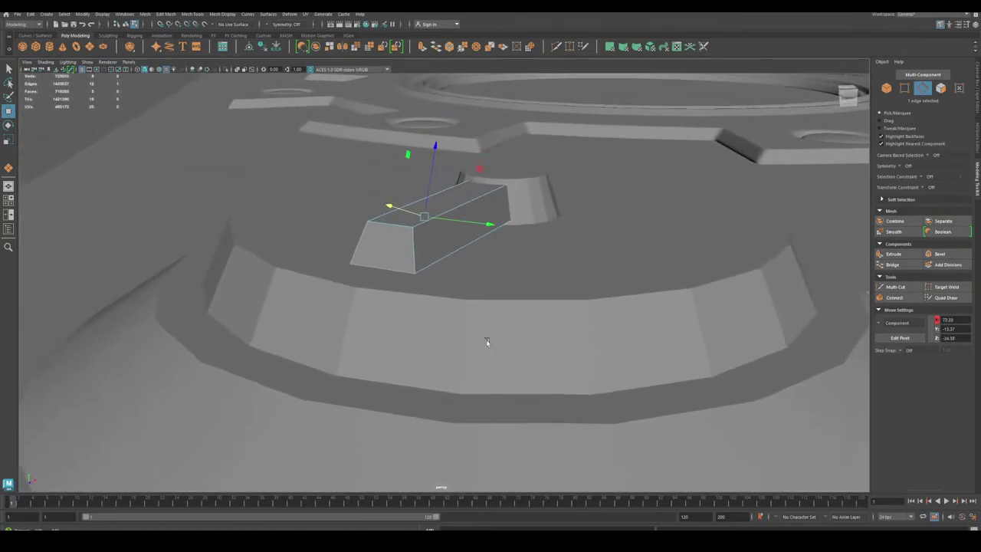
alt+right_drag(486, 342, 529, 343)
alt+drag(529, 342, 608, 330)
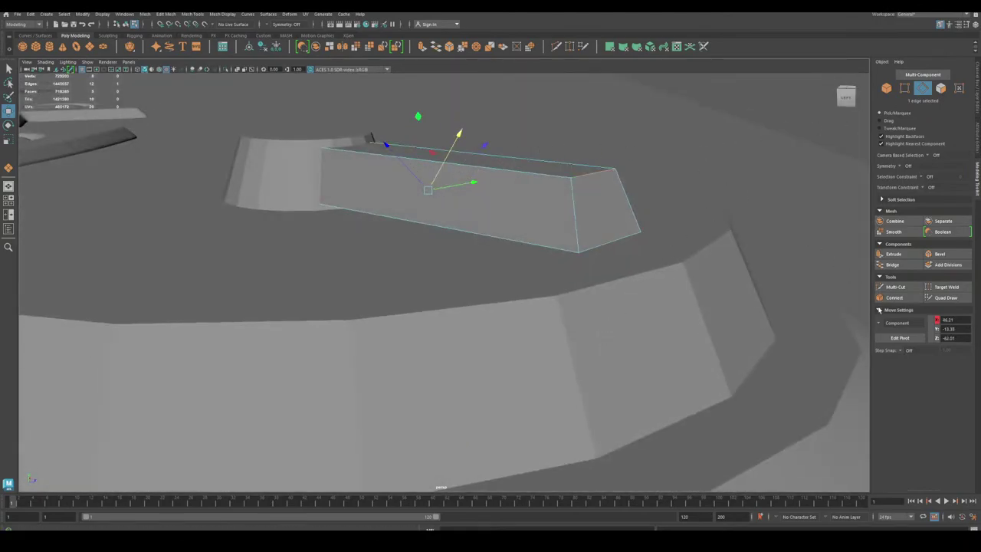
click(881, 324)
click(895, 333)
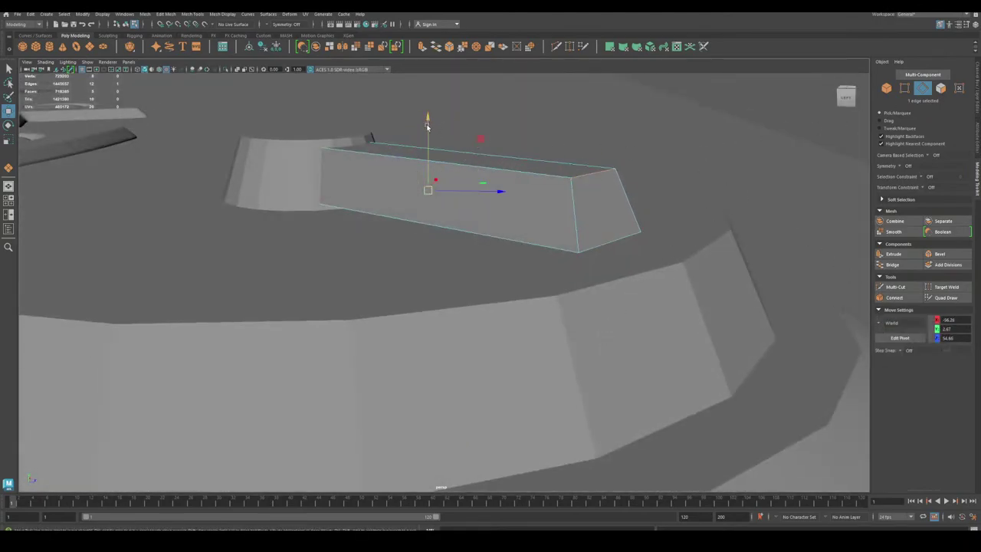
drag(427, 127, 429, 166)
Examine the shaped bar against the central peg, disc and side arm from above and at an angle.
alt+drag(565, 201, 318, 246)
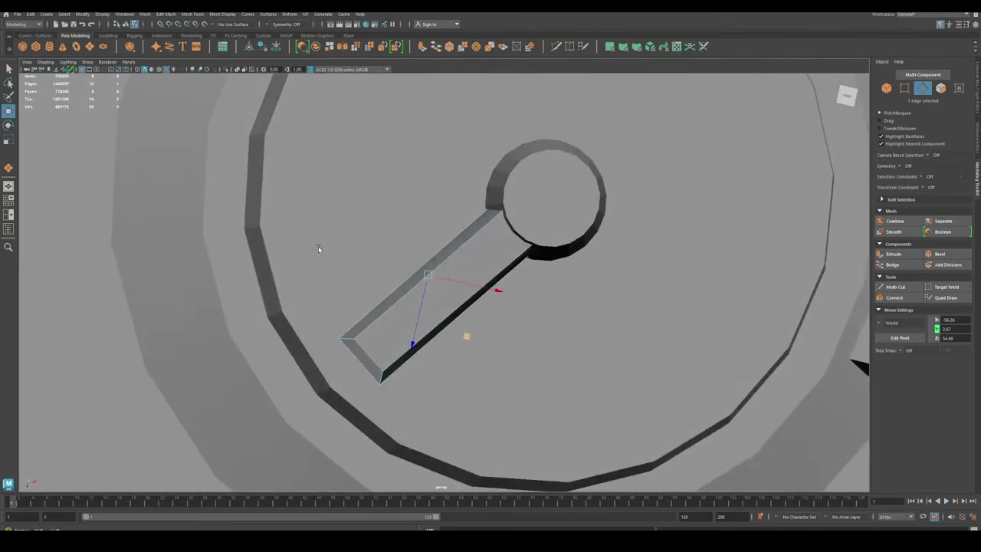
scroll(186, 229, down, 4)
alt+drag(187, 228, 196, 232)
scroll(353, 265, down, 3)
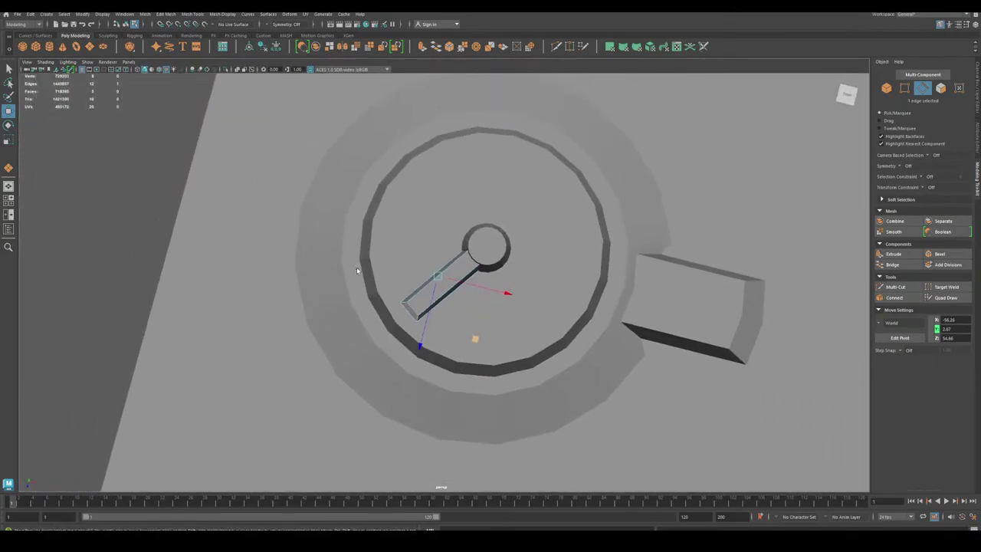
alt+drag(357, 270, 300, 247)
scroll(466, 370, up, 4)
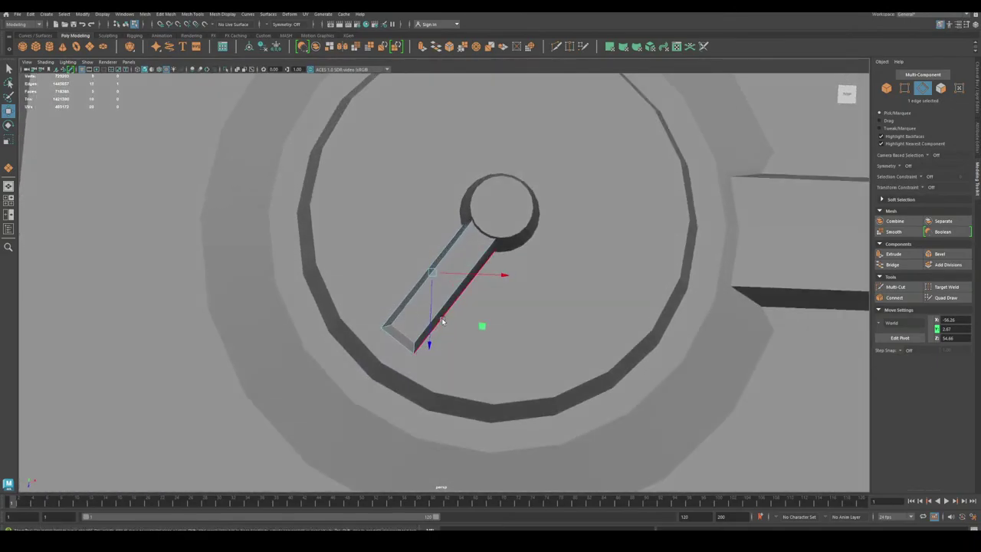
scroll(466, 335, down, 4)
alt+drag(350, 329, 348, 276)
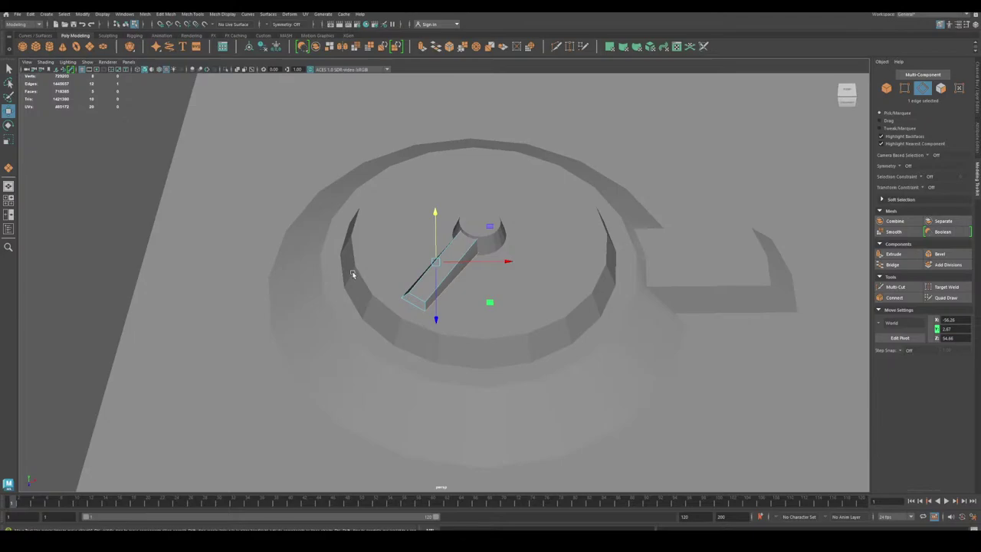
Select the side arm's lengthwise edges and add a one-segment edge loop across them near the arm's outer end with Connect.
click(696, 283)
scroll(630, 271, up, 2)
alt+middle_drag(757, 263, 579, 293)
click(894, 297)
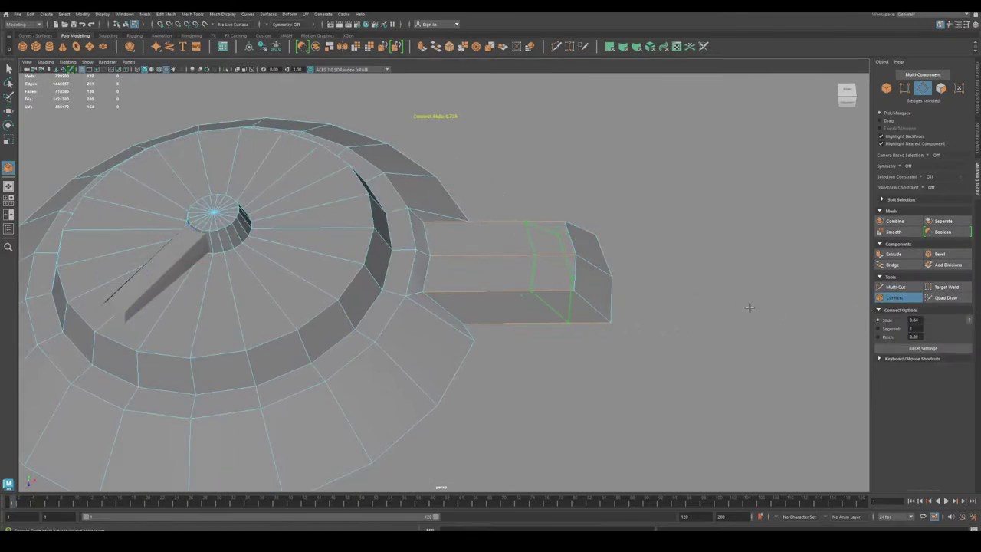
key(w)
Delete the four faces on the underside of the side arm.
alt+drag(591, 315, 553, 300)
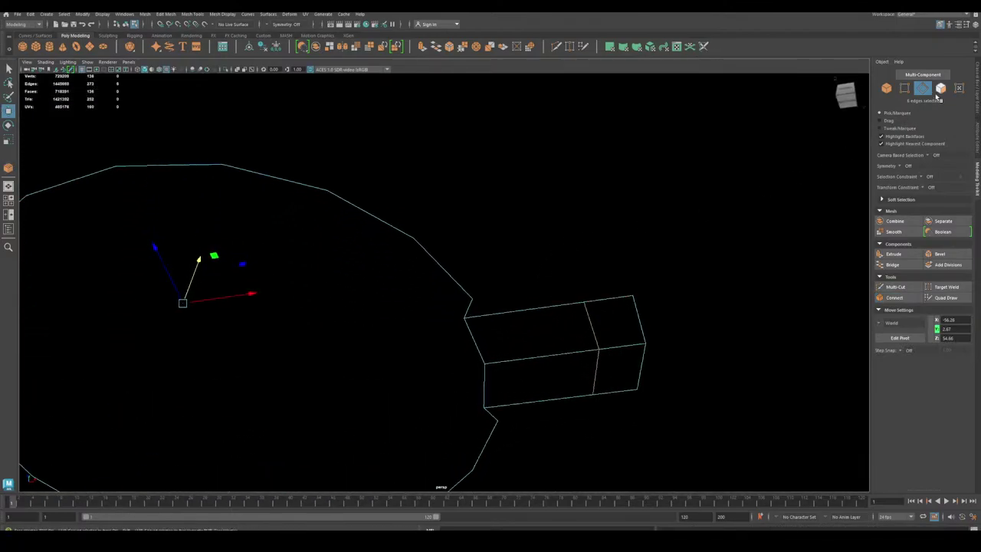
click(940, 90)
click(547, 330)
key(Delete)
click(594, 328)
key(Delete)
click(576, 364)
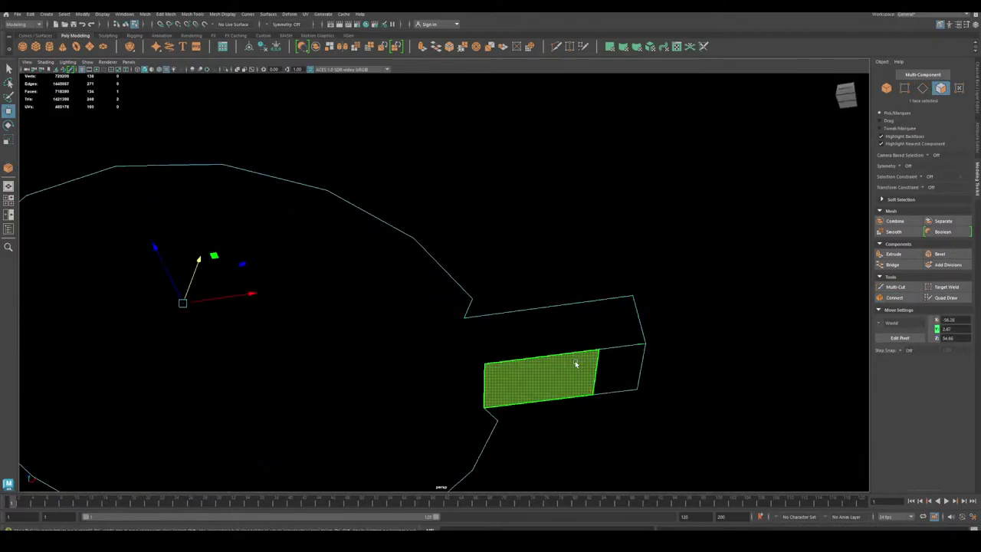
key(Delete)
click(615, 360)
key(Delete)
scroll(658, 358, down, 5)
scroll(658, 358, down, 1)
alt+drag(414, 273, 454, 314)
Isolate the bar on the raised disc to inspect its underside, and return to the full scene.
click(885, 89)
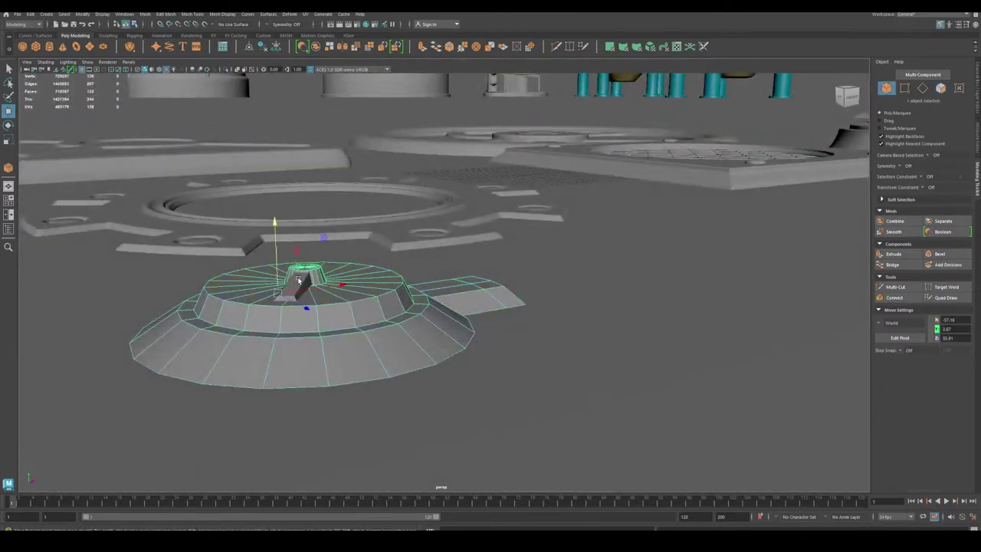
click(298, 279)
key(ctrl+1)
alt+drag(329, 319, 333, 271)
key(ctrl+1)
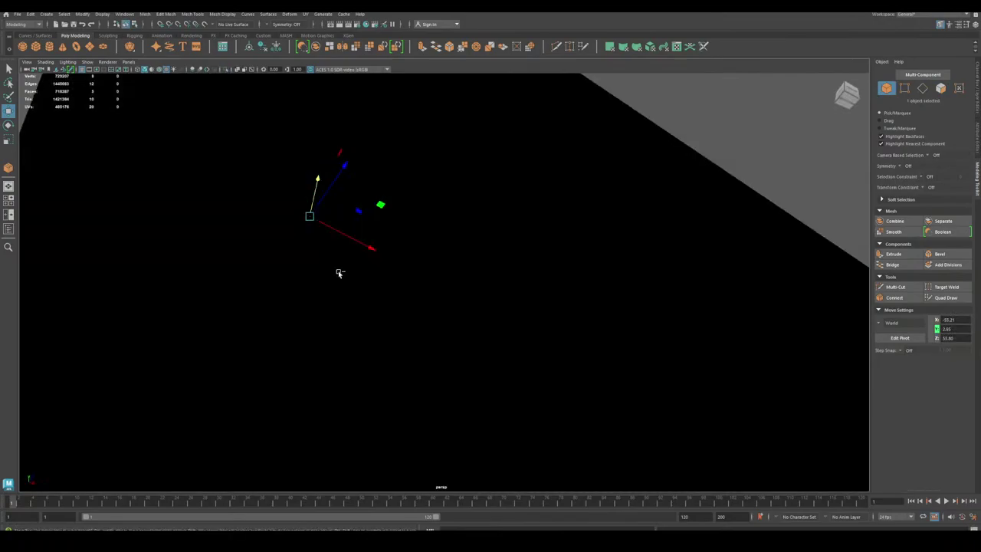
Select the edge loop across the side arm near its outer end and set the Scale tool's axis orientation to World.
alt+drag(418, 249, 414, 307)
alt+middle_drag(341, 288, 443, 267)
scroll(527, 361, up, 3)
alt+drag(528, 361, 481, 371)
scroll(481, 370, up, 2)
shift+click(660, 327)
alt+middle_drag(660, 326, 489, 285)
alt+drag(489, 285, 480, 358)
click(923, 88)
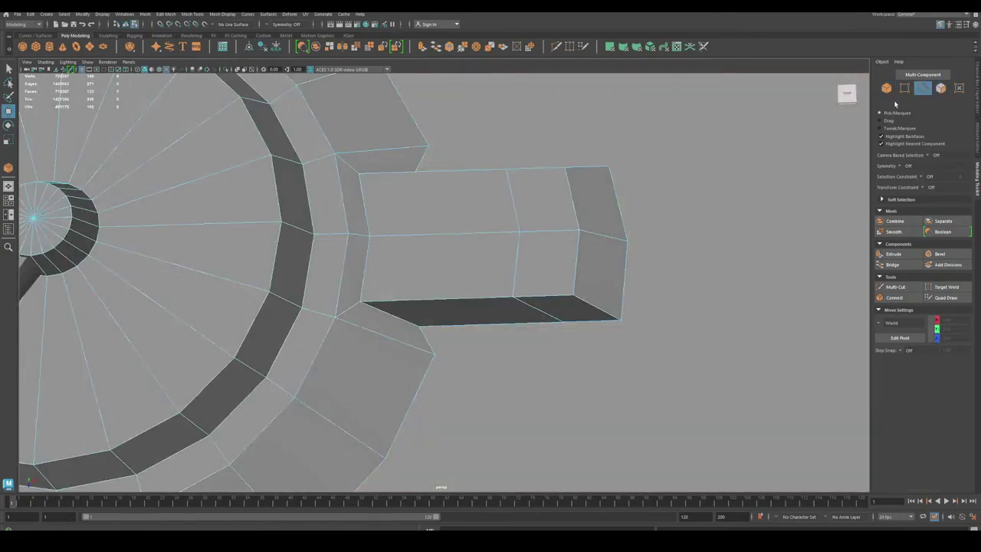
double_click(515, 209)
scroll(580, 308, down, 4)
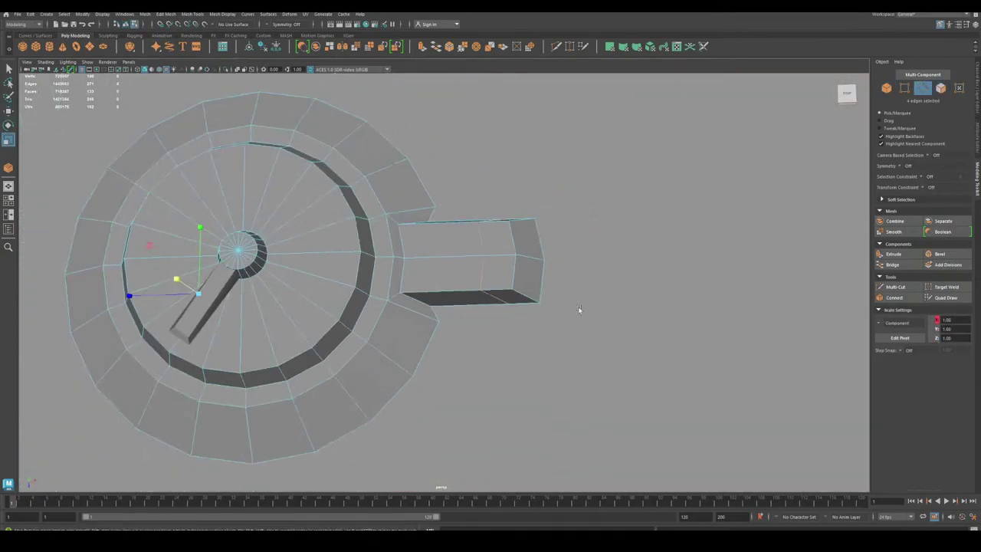
click(881, 330)
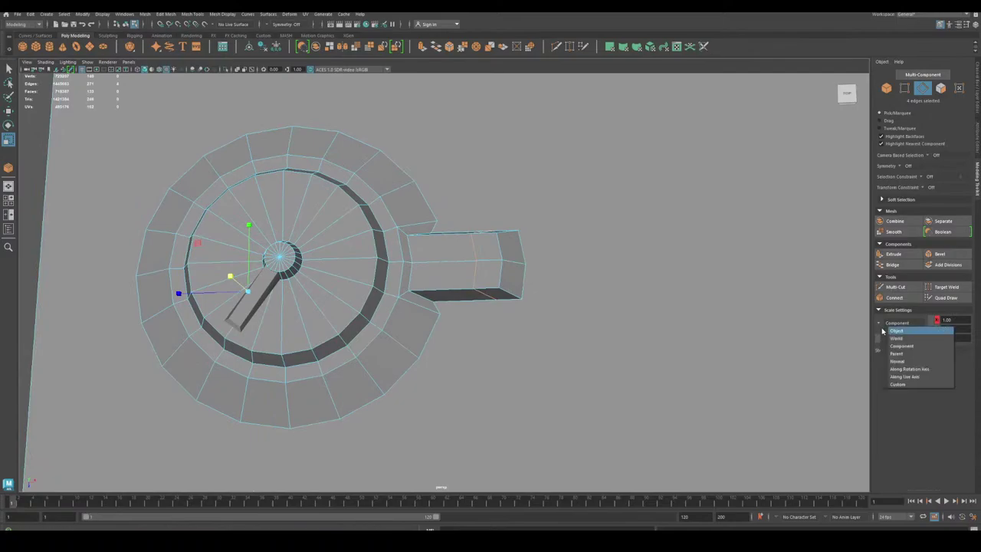
click(894, 335)
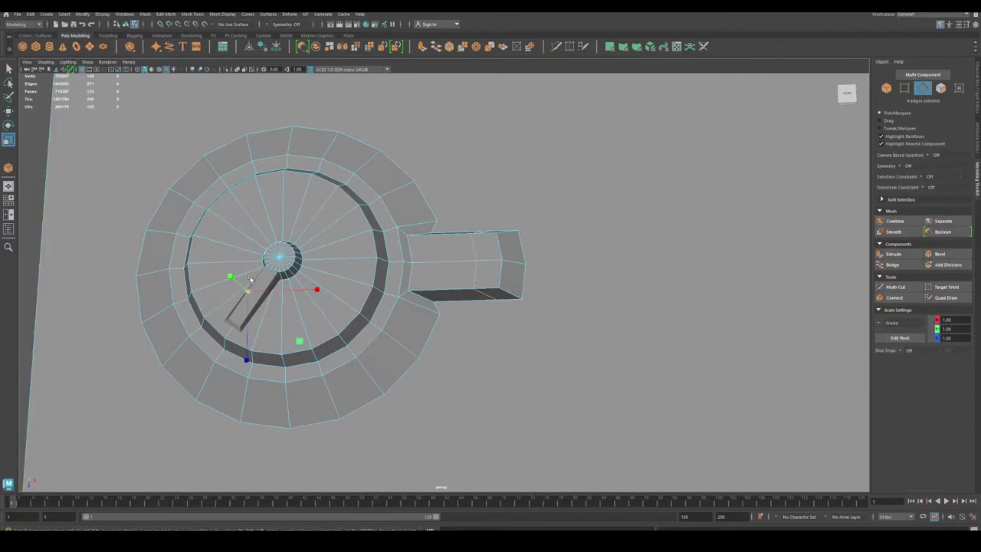
Reset the Move tool's custom pivot so the manipulator centres on the side arm's selected edge loop.
key(w)
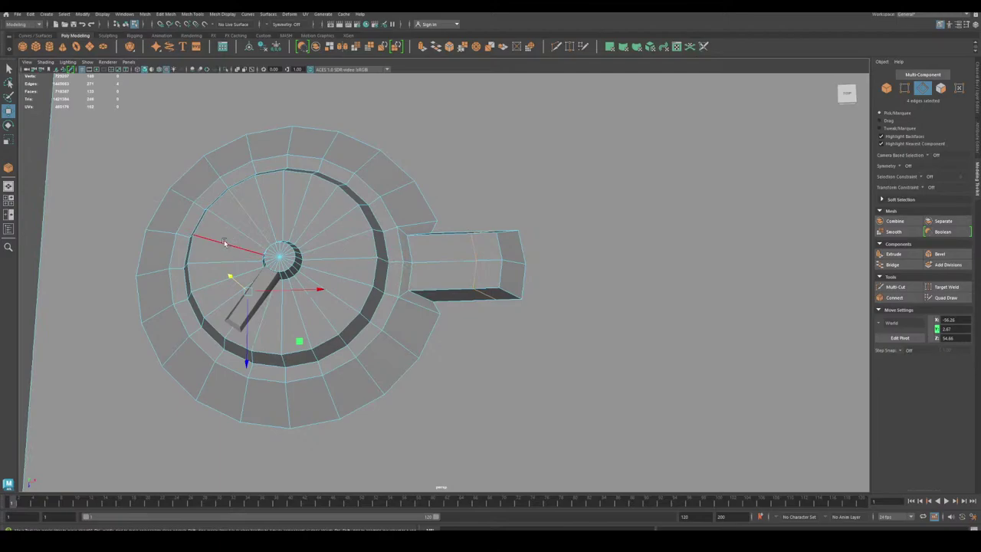
key(d)
double_click(10, 114)
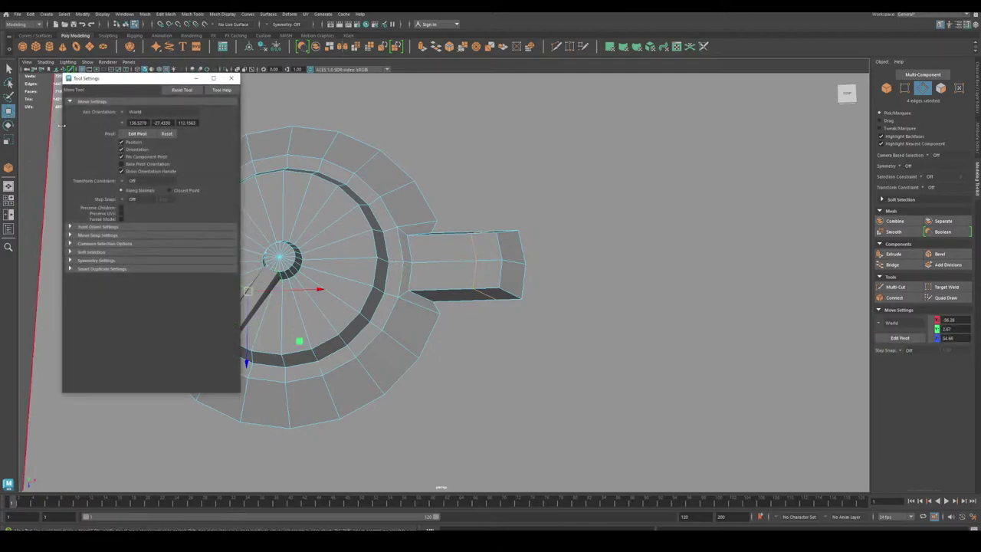
click(166, 134)
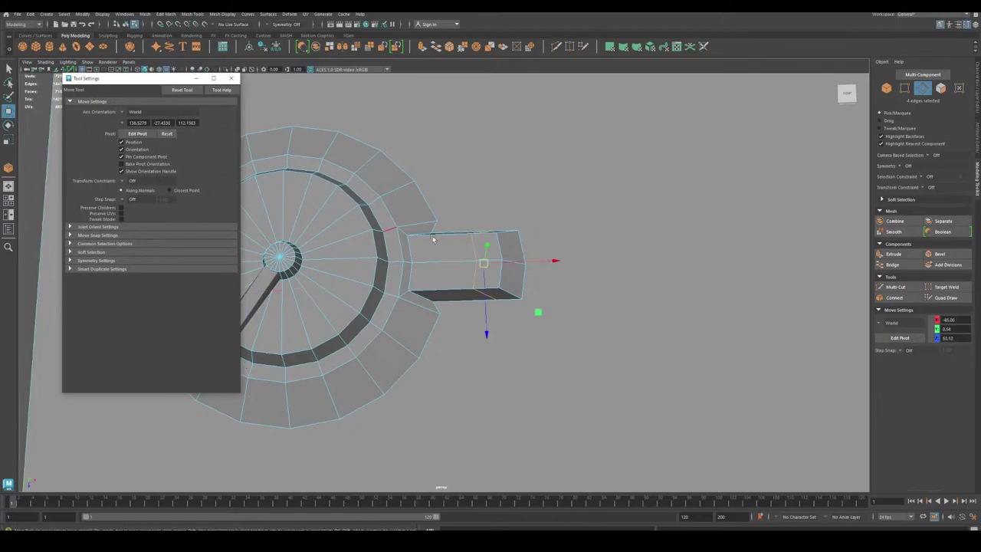
click(231, 78)
alt+right_drag(408, 193, 563, 366)
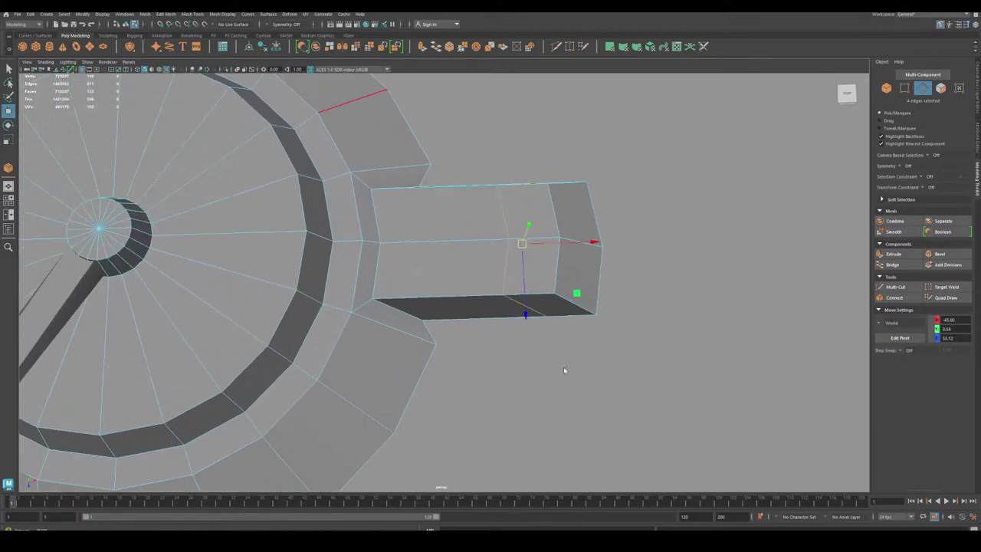
Flatten the side arm's selected edge loop along X and shift it slightly toward the disc.
alt+drag(563, 366, 585, 300)
key(r)
key(r)
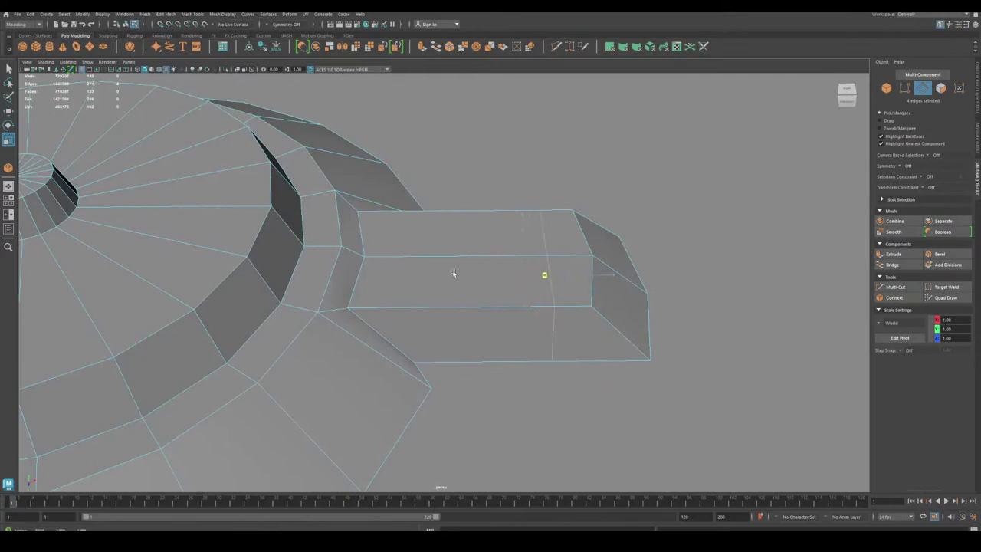
drag(453, 273, 455, 275)
key(w)
alt+middle_drag(482, 291, 421, 293)
drag(512, 279, 492, 279)
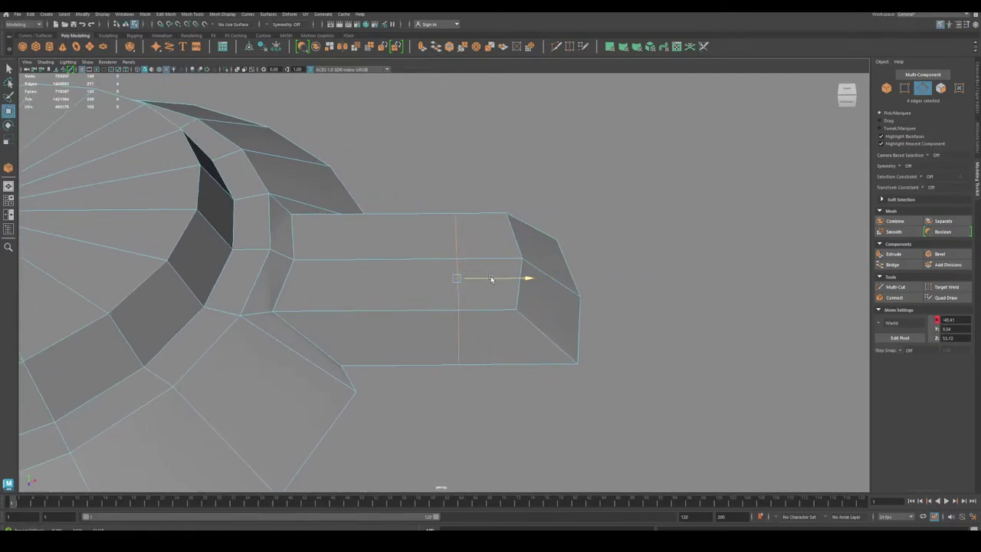
Bevel the side arm's edge loop with 3 segments.
click(933, 255)
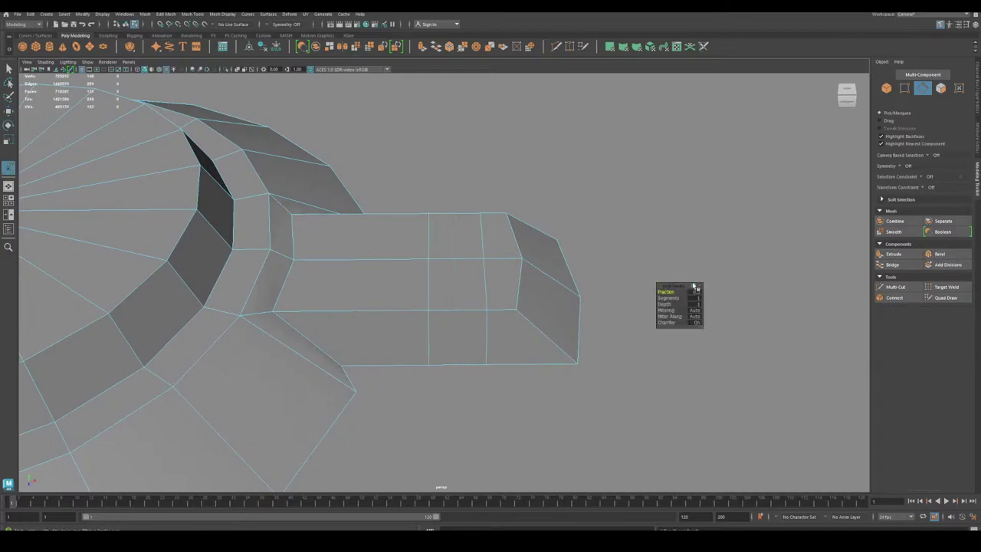
drag(666, 298, 678, 297)
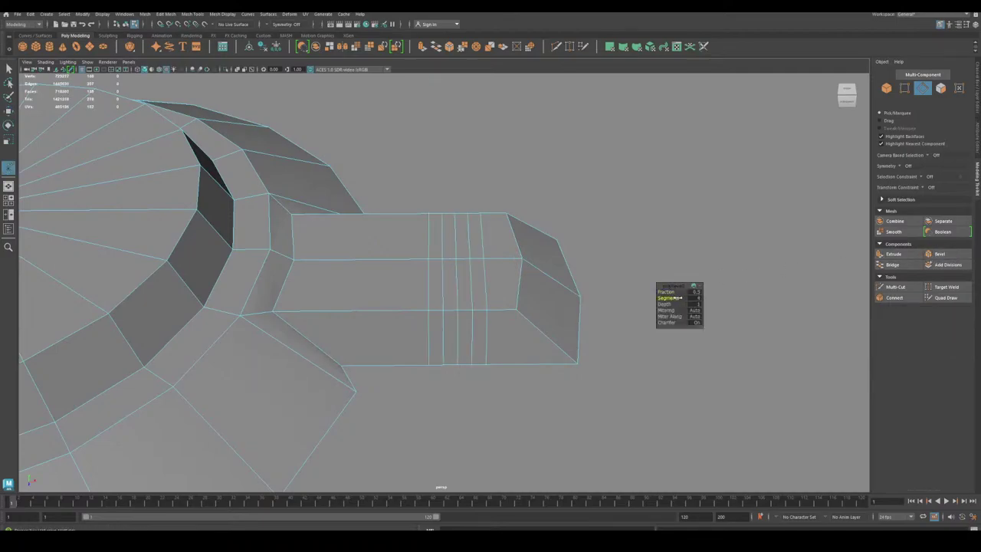
drag(675, 298, 671, 297)
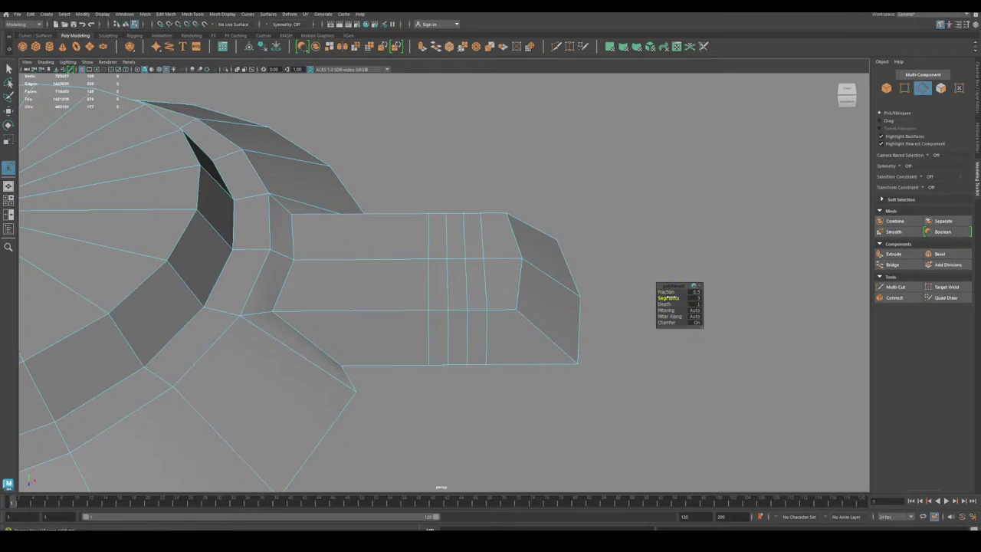
Select the middle strip of four faces across the bevelled side arm and scale it inward uniformly to form a groove.
click(941, 92)
click(460, 325)
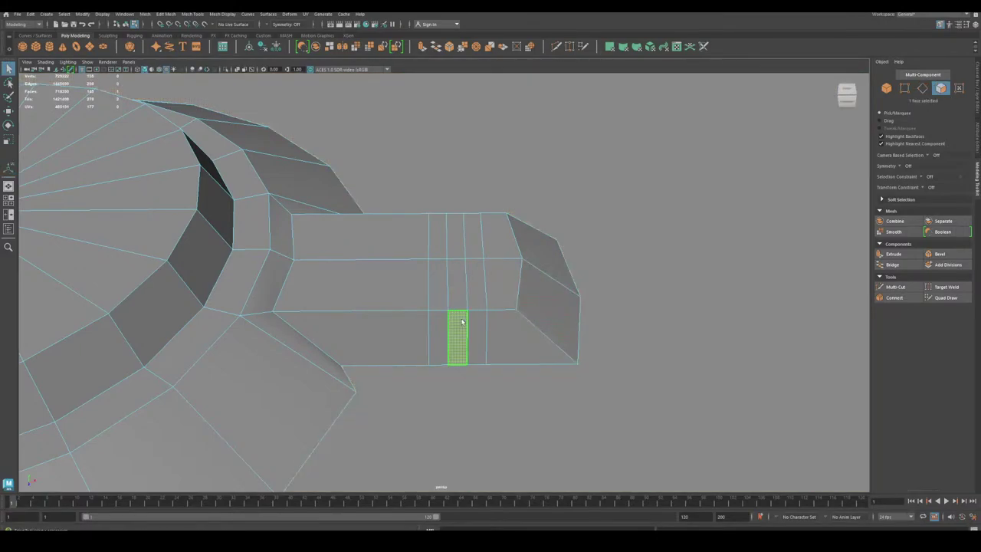
shift+double_click(464, 288)
alt+drag(565, 299, 548, 286)
key(r)
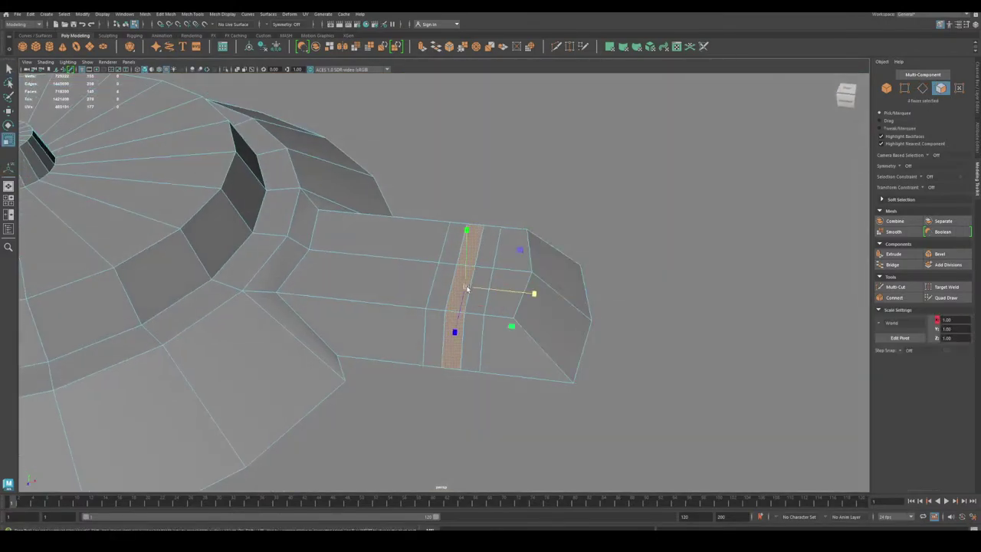
drag(465, 287, 448, 297)
key(w)
Widen the floor of the side arm's groove by scaling its four faces along X.
alt+drag(441, 334, 485, 308)
key(r)
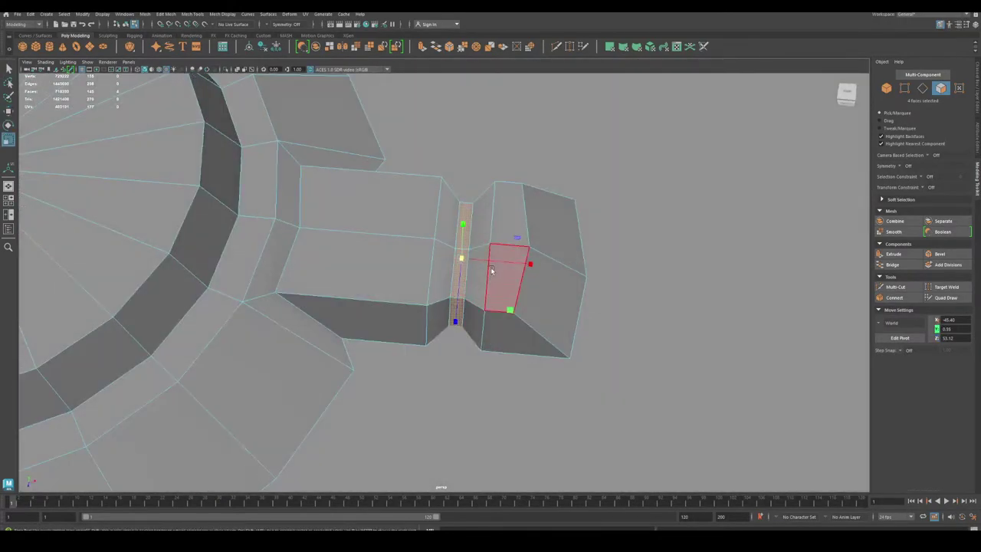
drag(497, 261, 617, 304)
key(w)
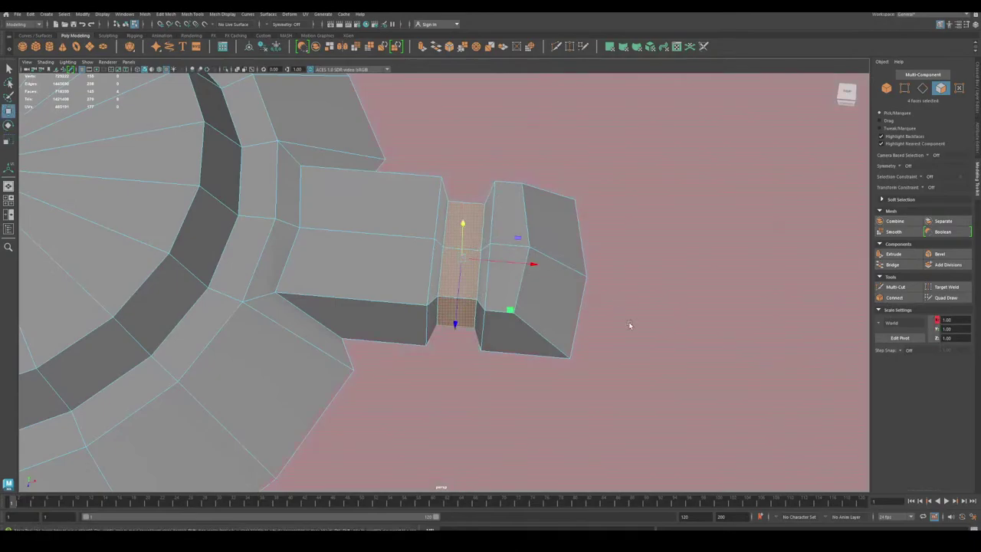
Examine the whole decal with its grooved side arm from above and compare it with the steampunk typewriter reference image.
scroll(561, 313, down, 3)
alt+drag(560, 314, 561, 329)
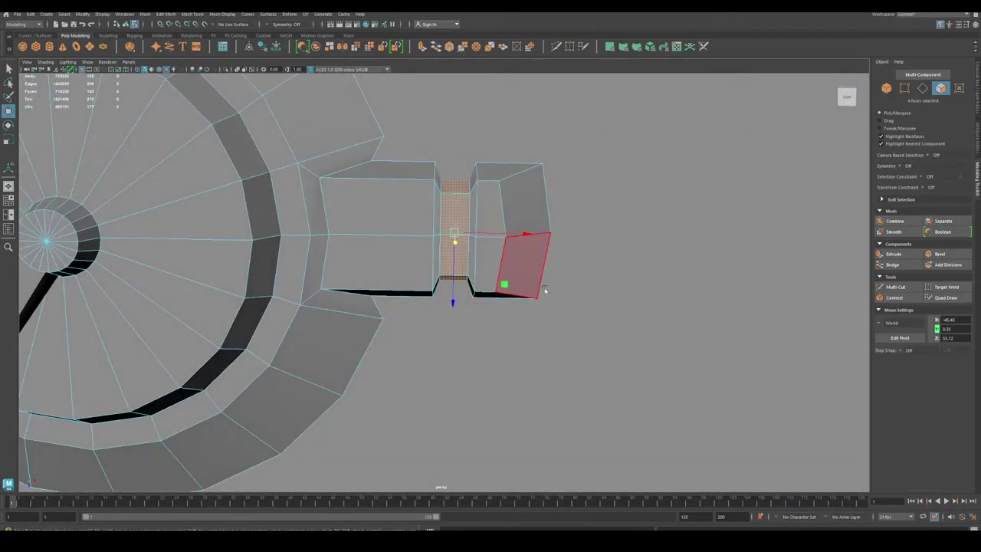
alt+right_drag(545, 293, 419, 337)
alt+drag(419, 337, 420, 315)
alt+right_drag(420, 315, 348, 302)
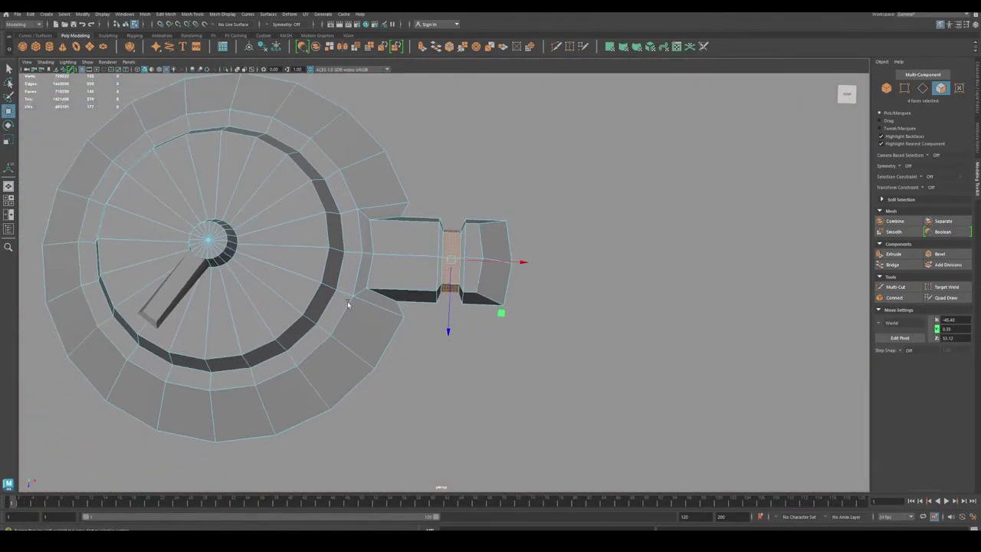
alt+drag(347, 301, 349, 291)
click(887, 88)
key(ctrl+1)
alt+right_drag(582, 198, 204, 210)
click(157, 251)
alt+middle_drag(151, 258, 246, 234)
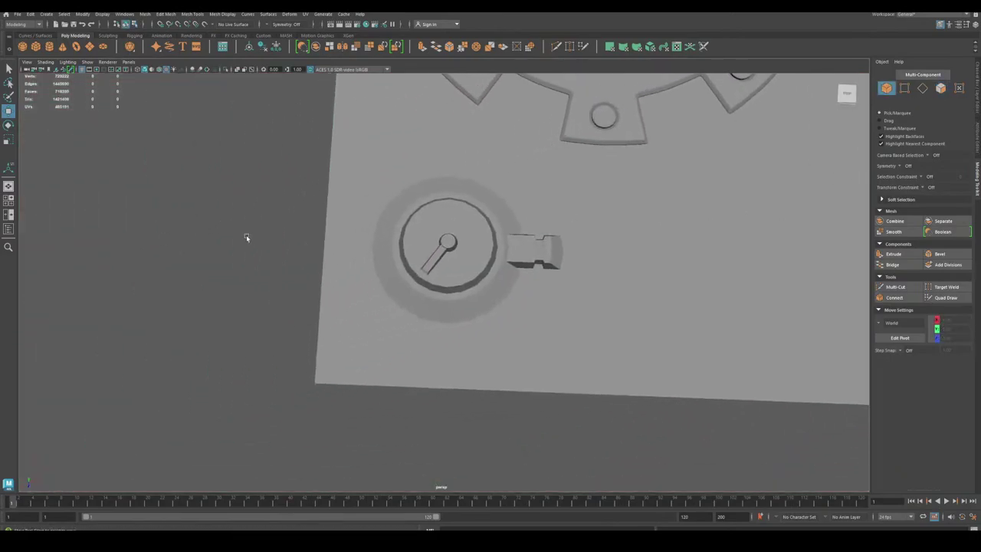
alt+right_drag(246, 235, 464, 280)
click(465, 280)
alt+drag(406, 349, 385, 320)
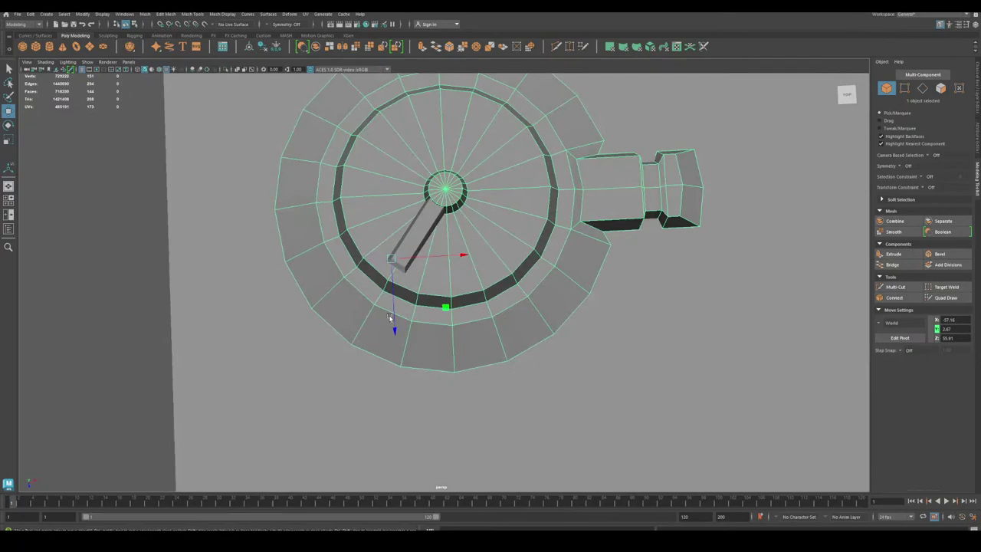
drag(0, 44, 203, 94)
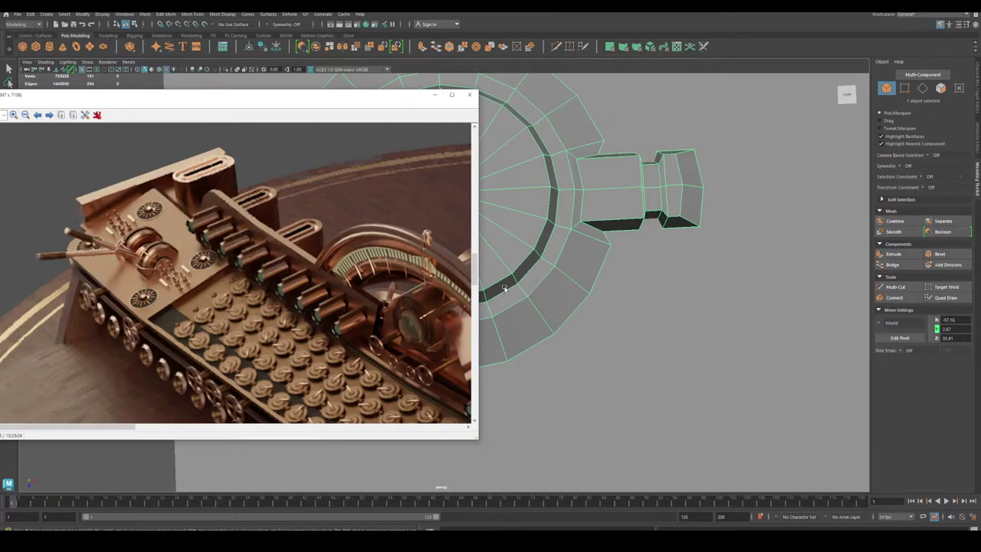
drag(392, 103, 0, 62)
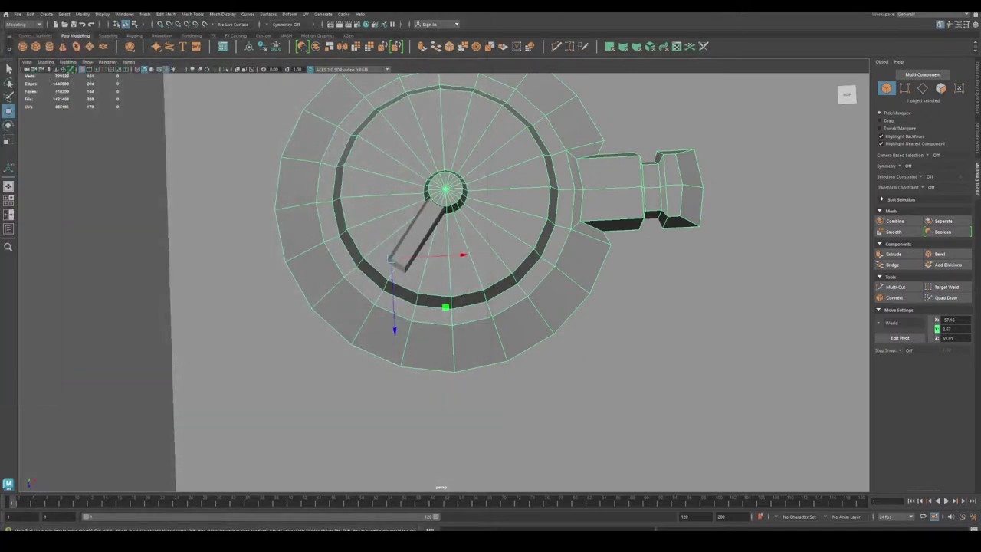
Select the ring of edges across the ledge around the raised disc and add a one-segment edge loop with Connect at slide 0.71.
click(925, 89)
click(561, 231)
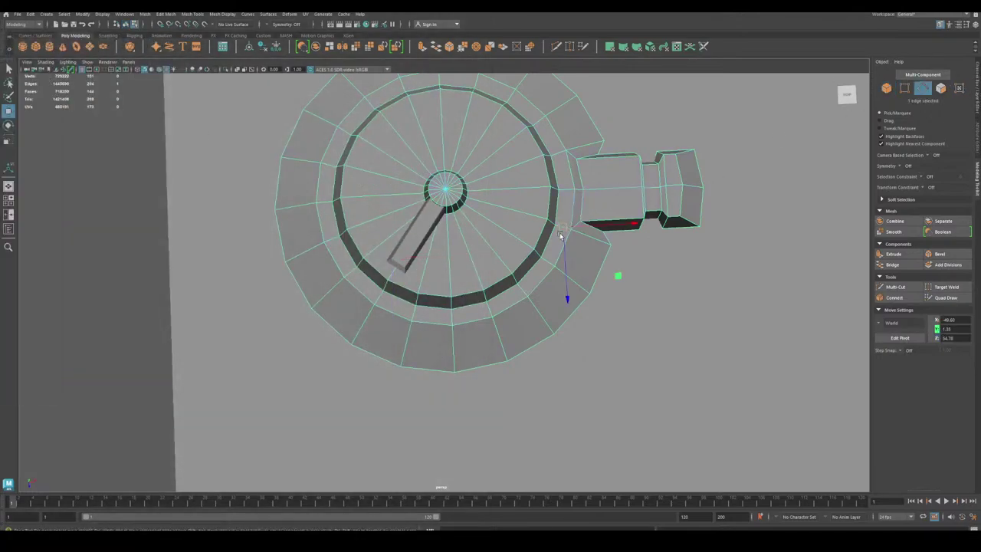
shift+double_click(548, 260)
click(894, 298)
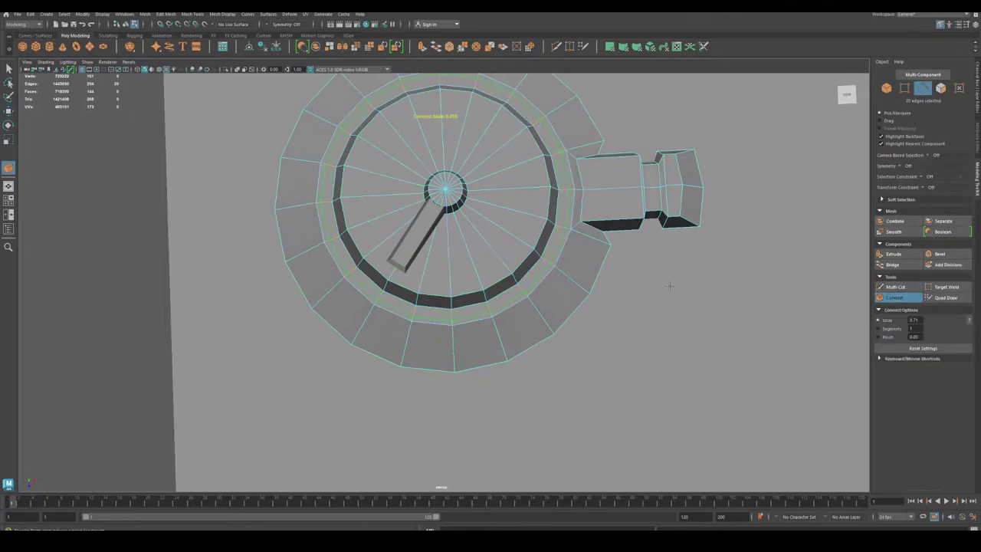
key(w)
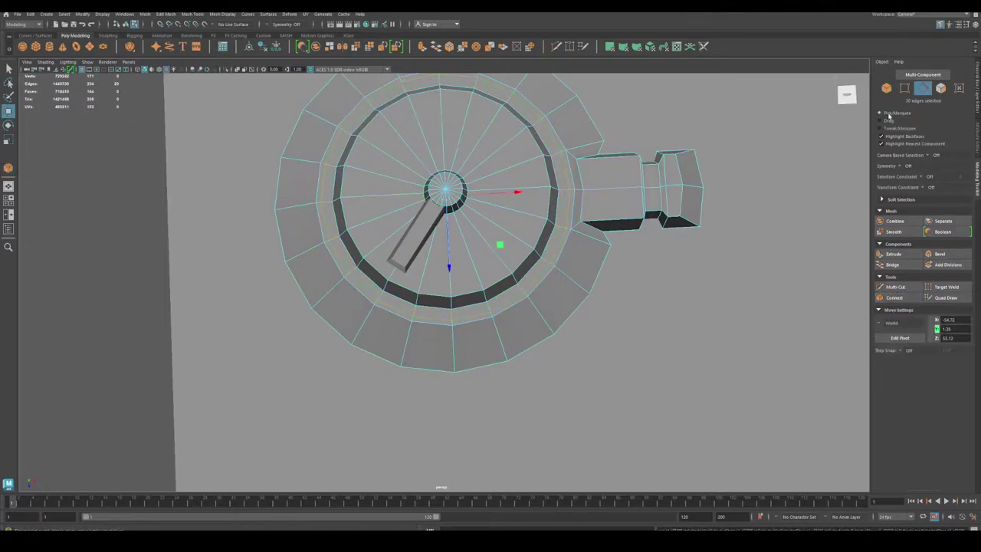
Select the narrow outer ring of 20 faces on the ledge around the raised disc.
click(941, 89)
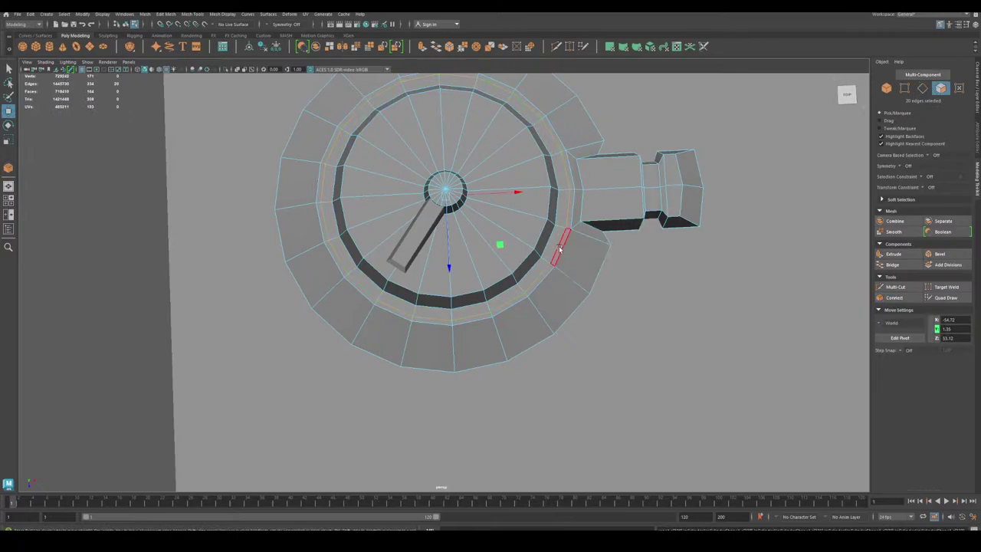
click(559, 248)
shift+double_click(546, 272)
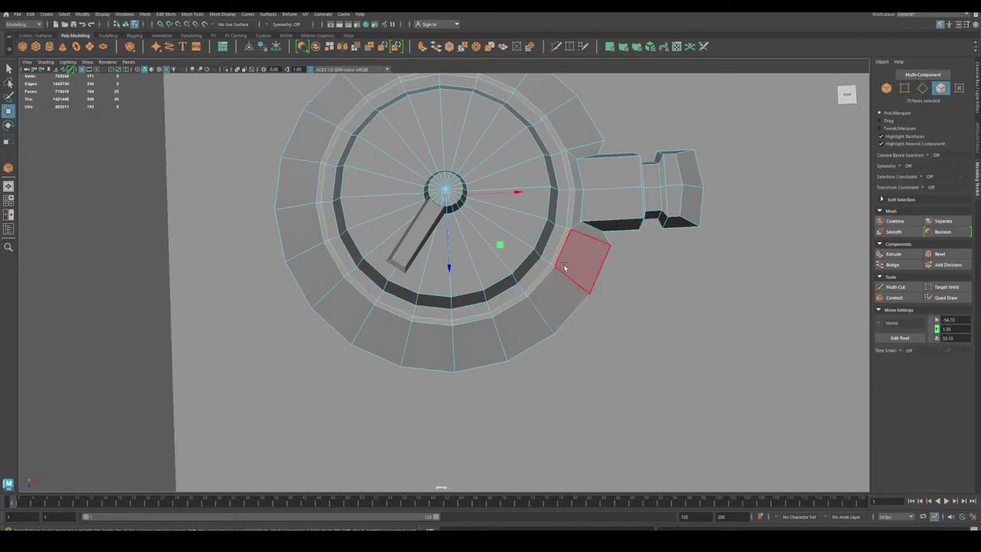
alt+right_drag(570, 262, 680, 300)
alt+drag(681, 299, 608, 324)
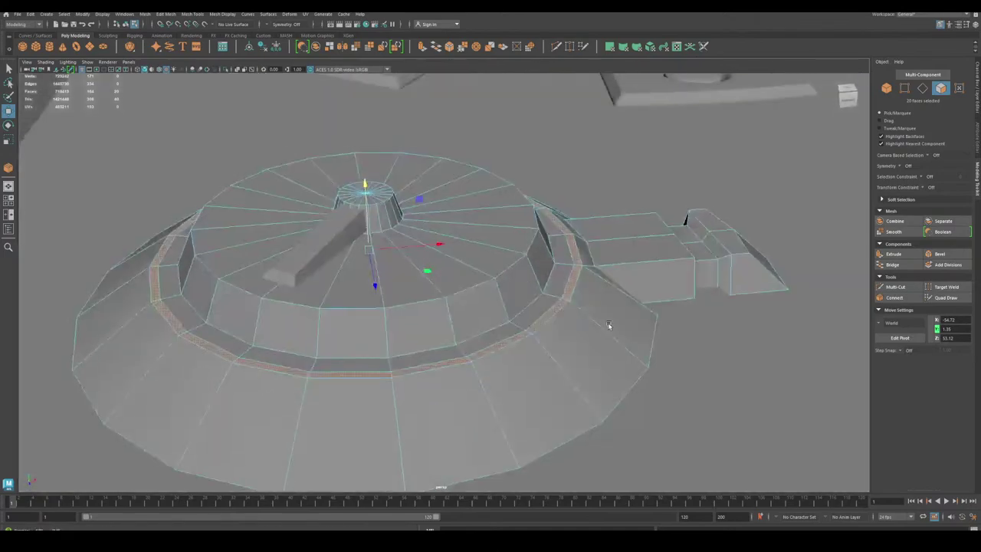
alt+right_drag(608, 324, 809, 390)
alt+middle_drag(809, 390, 664, 361)
Extrude the selected ring of faces around the raised disc with thickness 0.3 and offset 0.08.
click(888, 255)
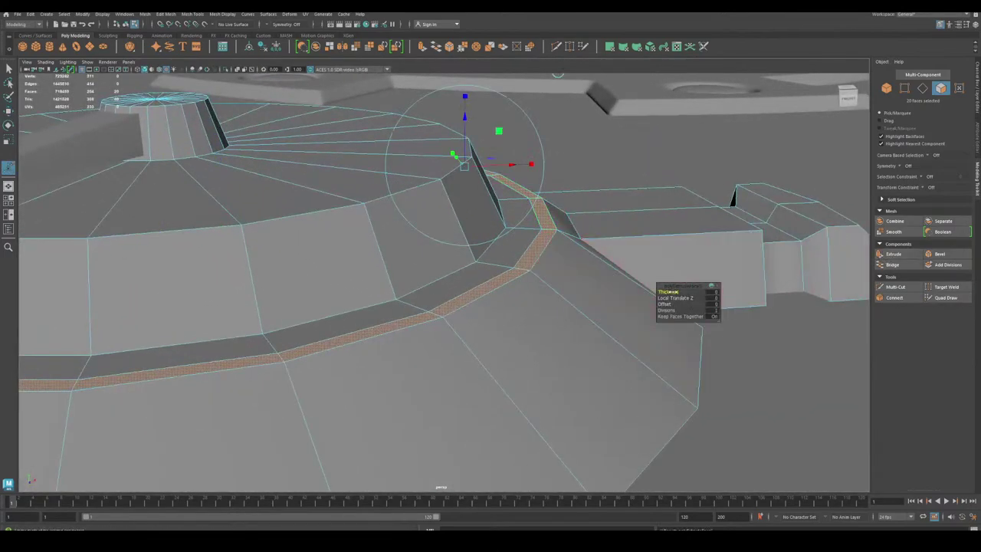
drag(673, 292, 667, 303)
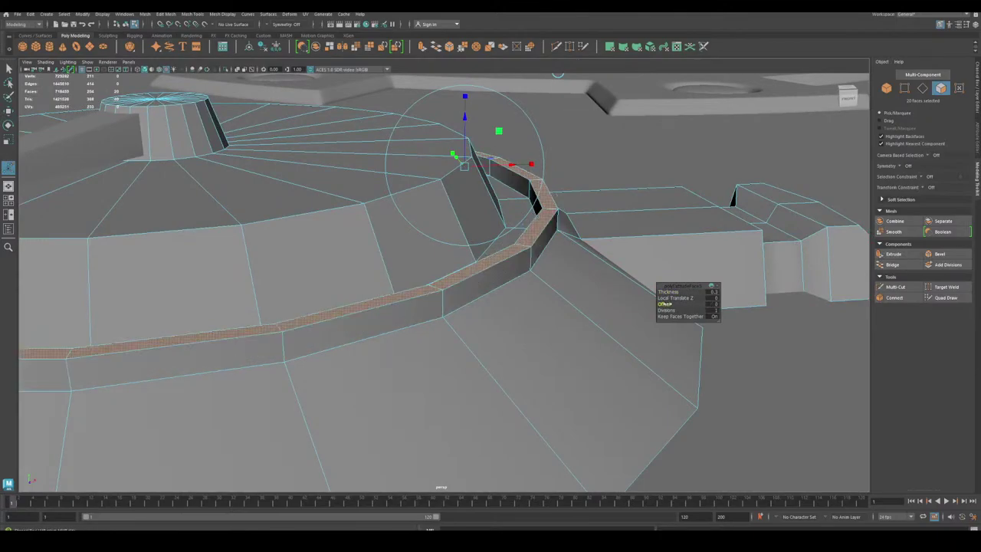
click(709, 305)
key(Tab)
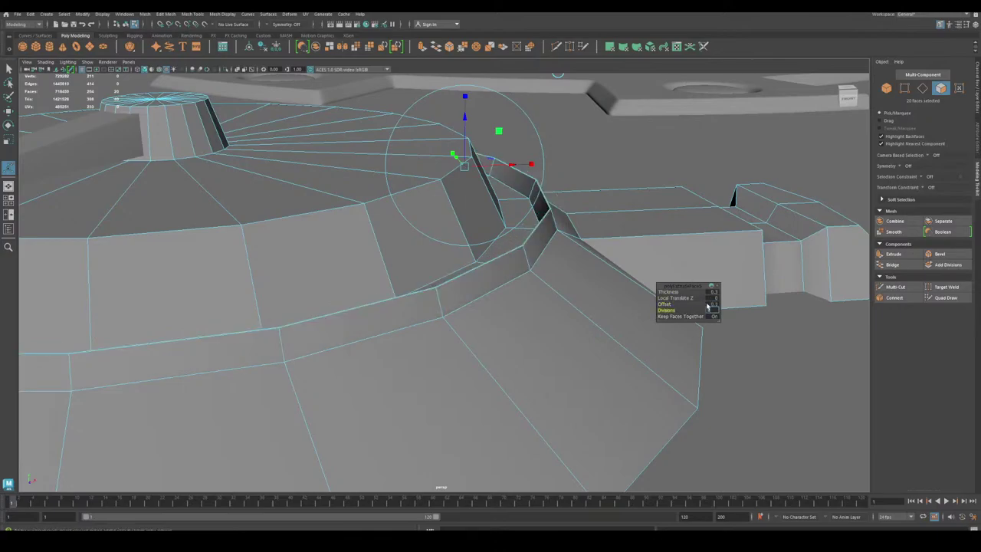
click(709, 305)
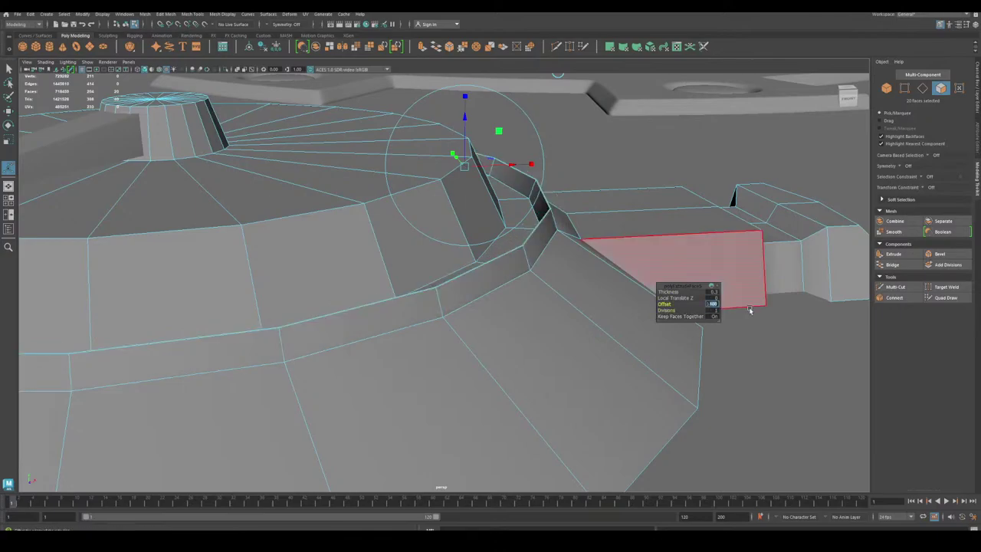
key(Tab)
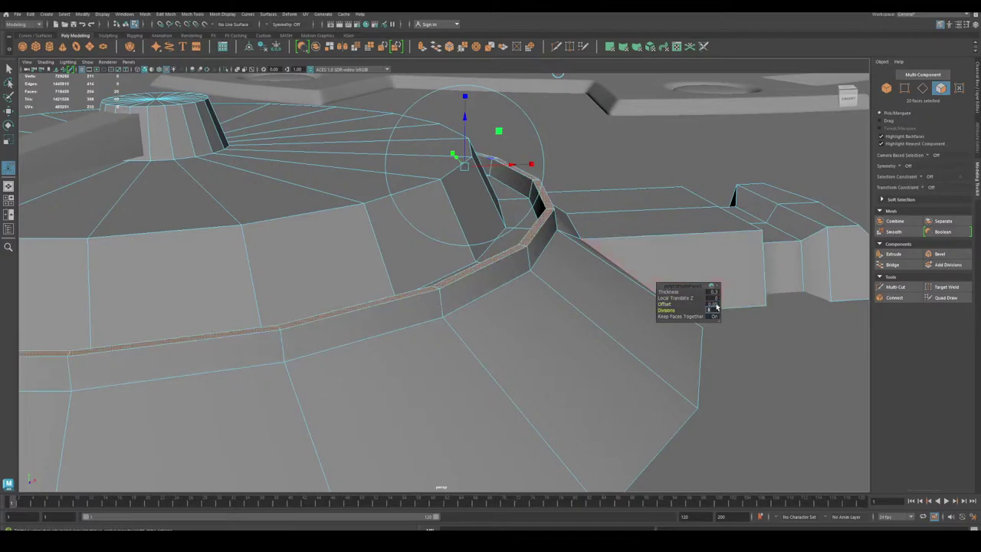
click(713, 305)
key(Tab)
drag(711, 304, 742, 306)
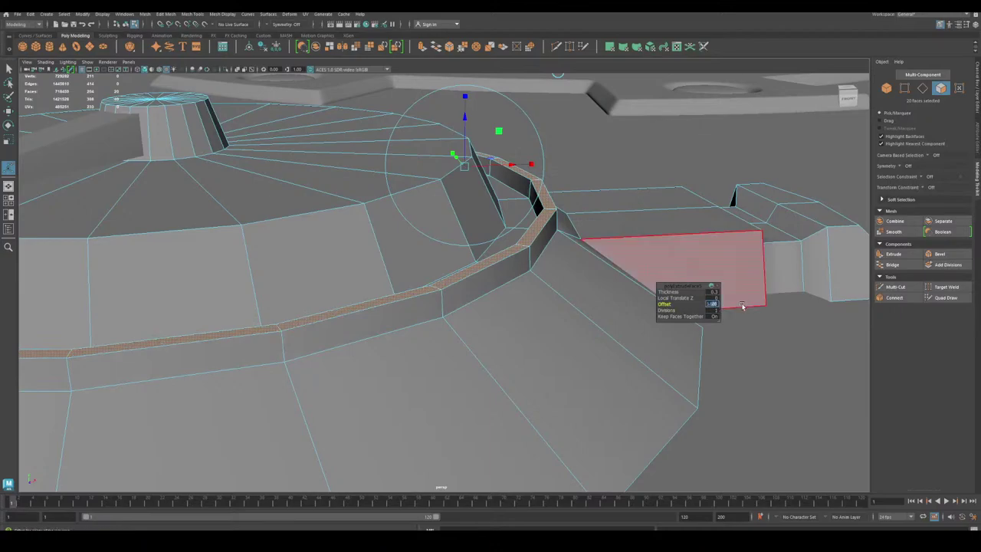
key(Tab)
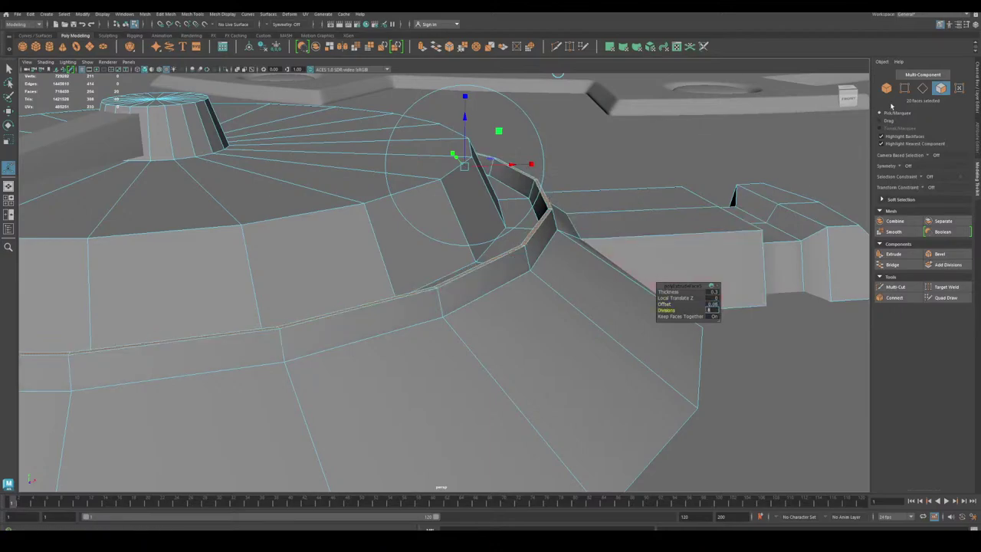
Lower the top faces of the extruded rim slightly along Y, then return to object selection.
click(886, 89)
click(941, 89)
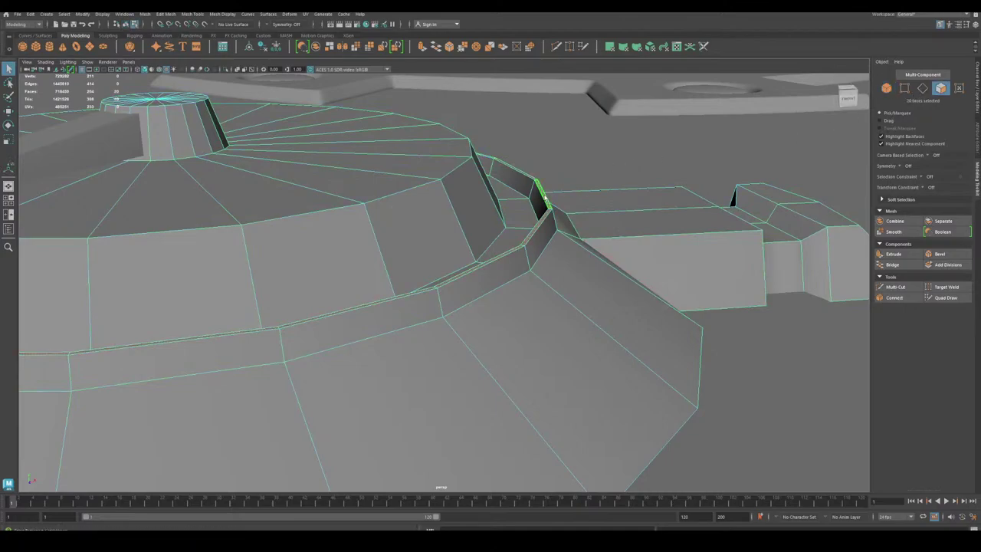
key(e)
scroll(521, 218, down, 3)
key(w)
drag(234, 150, 236, 157)
click(887, 88)
scroll(635, 228, down, 3)
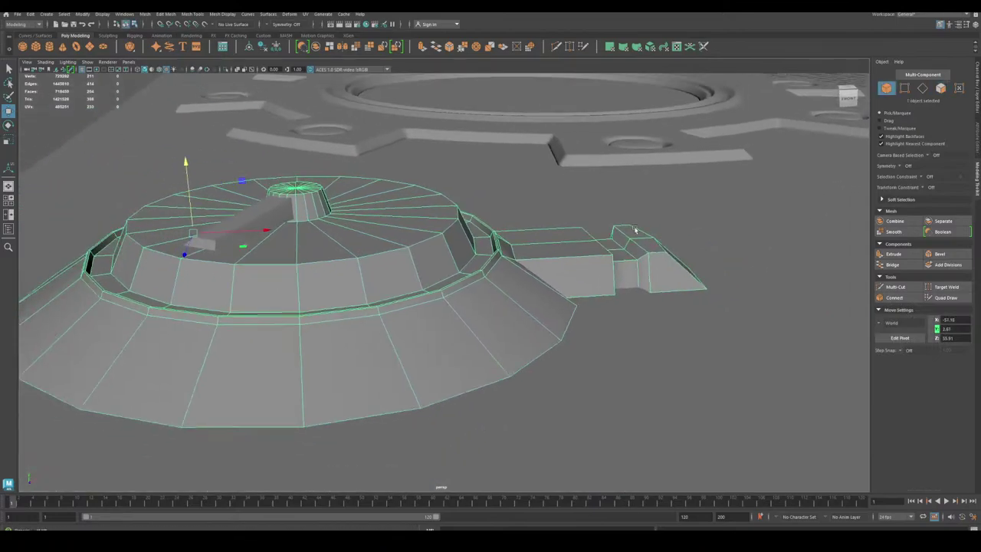
Show the decal in smooth mesh preview and examine how the rim, raised disc and side arm round off.
alt+drag(635, 228, 609, 319)
click(608, 319)
scroll(532, 319, down, 3)
alt+drag(532, 320, 564, 339)
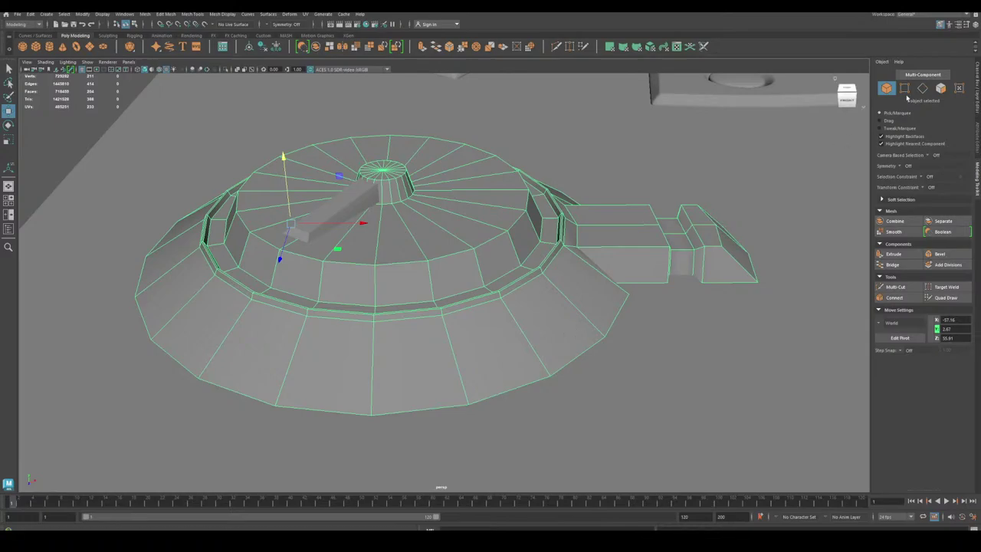
key(F10)
alt+drag(570, 274, 552, 281)
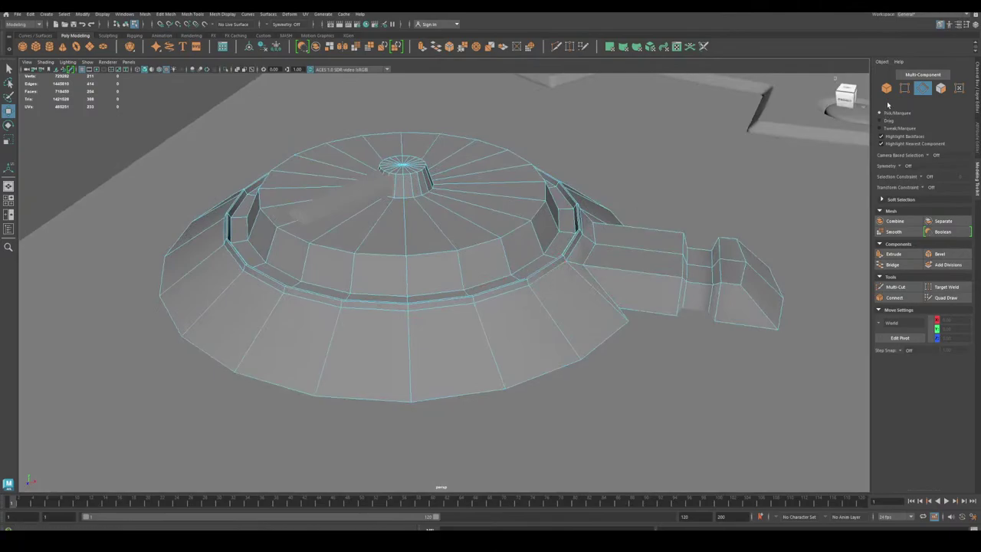
click(886, 88)
key(3)
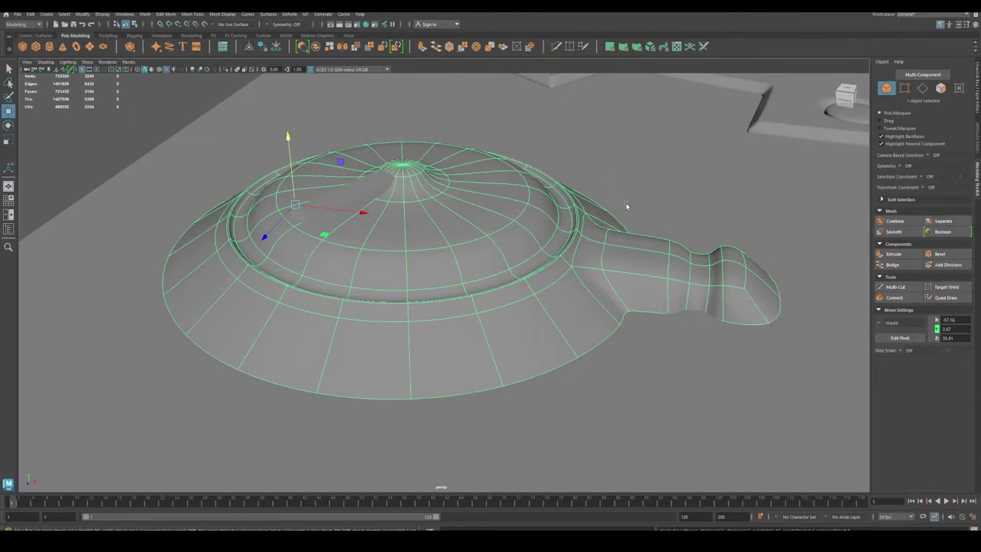
alt+right_drag(627, 204, 483, 188)
click(201, 160)
alt+drag(171, 167, 168, 203)
alt+right_drag(273, 227, 207, 210)
alt+drag(207, 210, 215, 170)
alt+right_drag(215, 170, 294, 287)
click(415, 262)
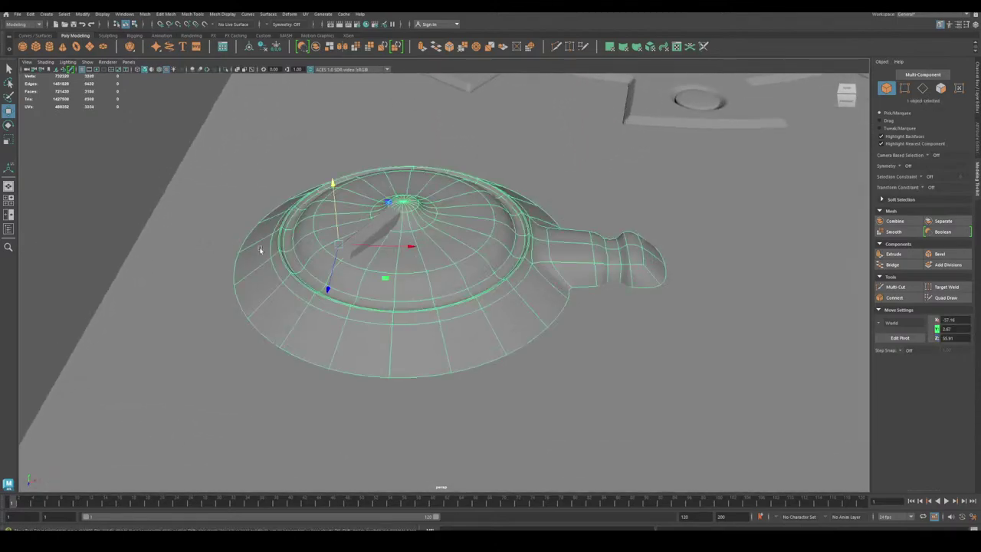
Examine the deselected, smoothed decal from an angle and from above, checking the rim, peg, bar and side arm.
click(139, 203)
alt+drag(269, 227, 287, 283)
alt+right_drag(287, 282, 539, 458)
alt+right_drag(430, 315, 154, 245)
alt+drag(154, 244, 151, 204)
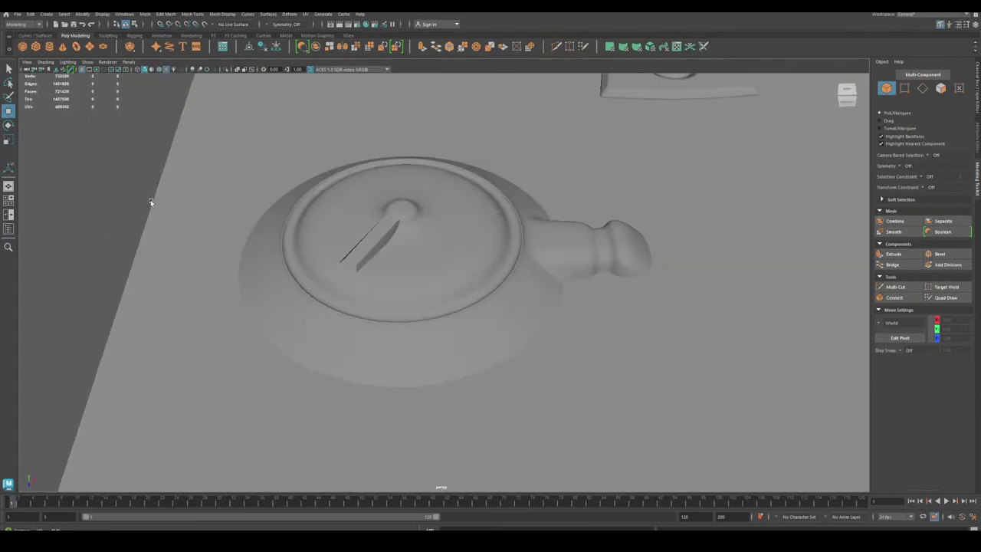
alt+right_drag(151, 204, 349, 318)
alt+drag(350, 318, 354, 278)
alt+right_drag(355, 280, 262, 241)
alt+drag(262, 240, 260, 293)
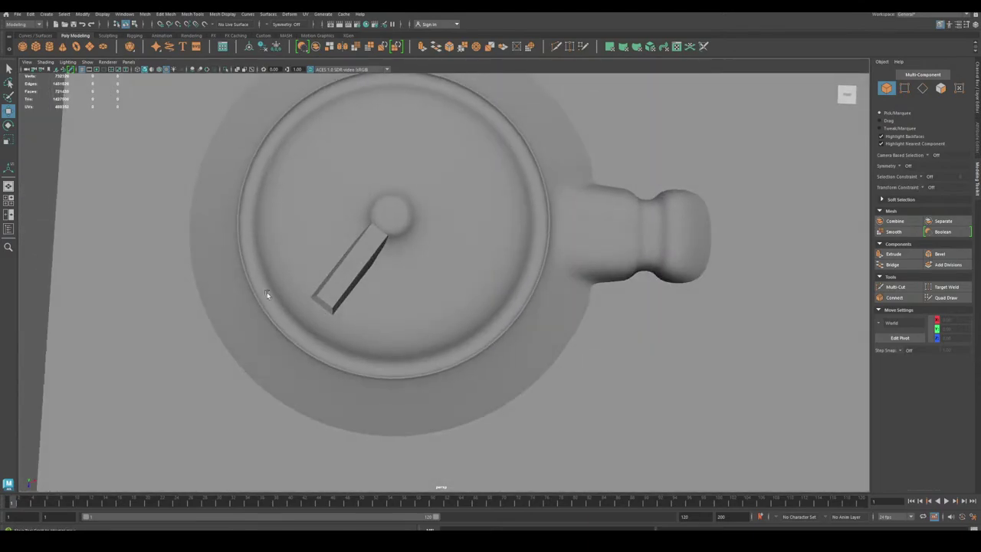
alt+right_drag(469, 294, 349, 288)
mouse_move(350, 289)
alt+mouse_down()
mouse_move(350, 268)
mouse_move(354, 305)
alt+mouse_up()
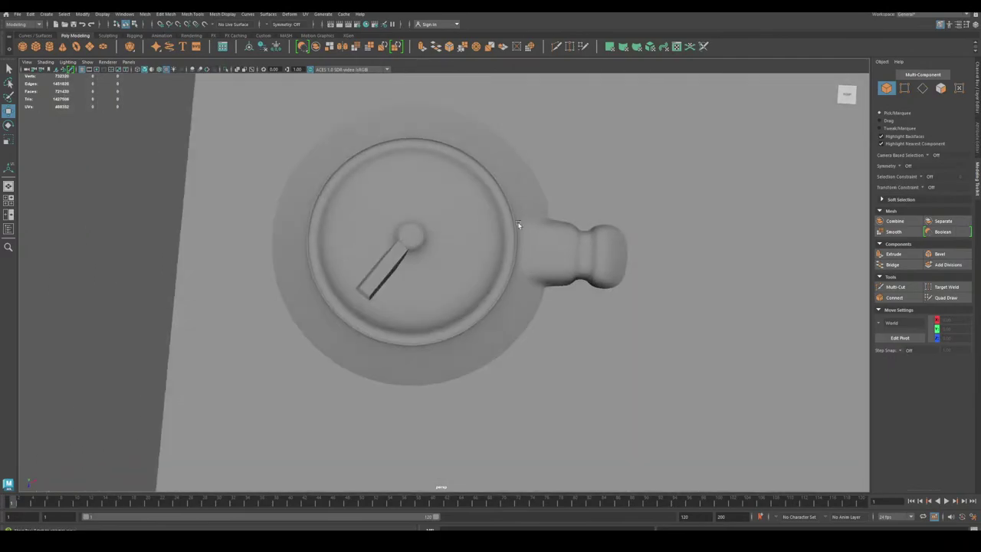
alt+middle_drag(530, 254, 482, 244)
alt+right_drag(344, 237, 387, 286)
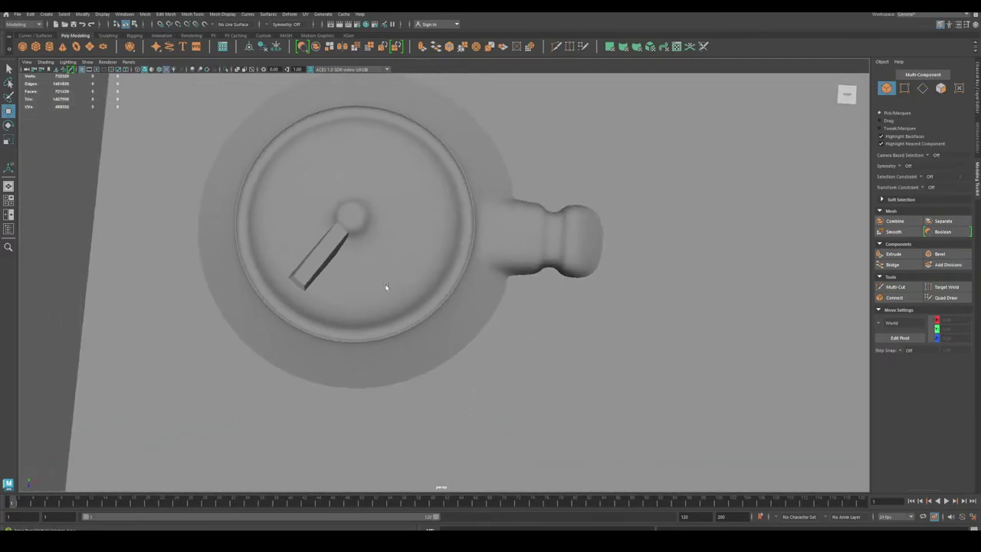
Turn off the decal's smooth preview and select the ring of 20 edges running up the raised disc's side wall.
click(450, 296)
key(1)
alt+middle_drag(450, 297, 546, 335)
alt+drag(393, 325, 393, 270)
alt+right_drag(394, 270, 483, 368)
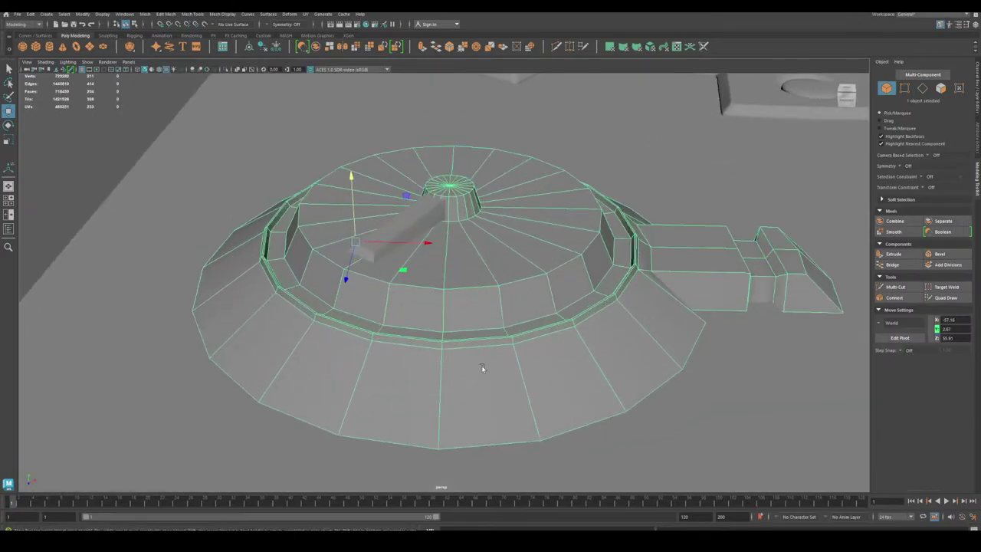
alt+drag(487, 362, 485, 341)
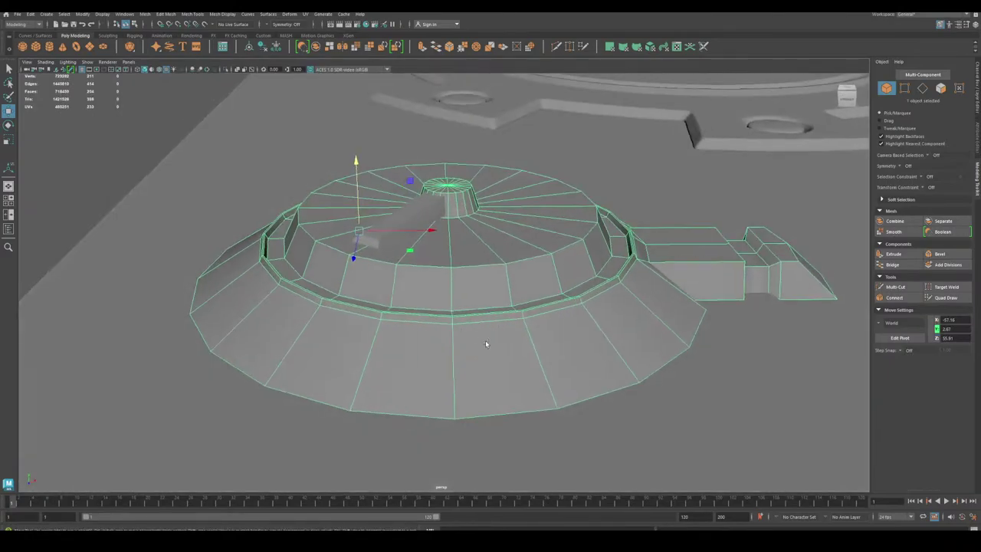
alt+right_drag(485, 340, 530, 354)
click(923, 88)
click(580, 270)
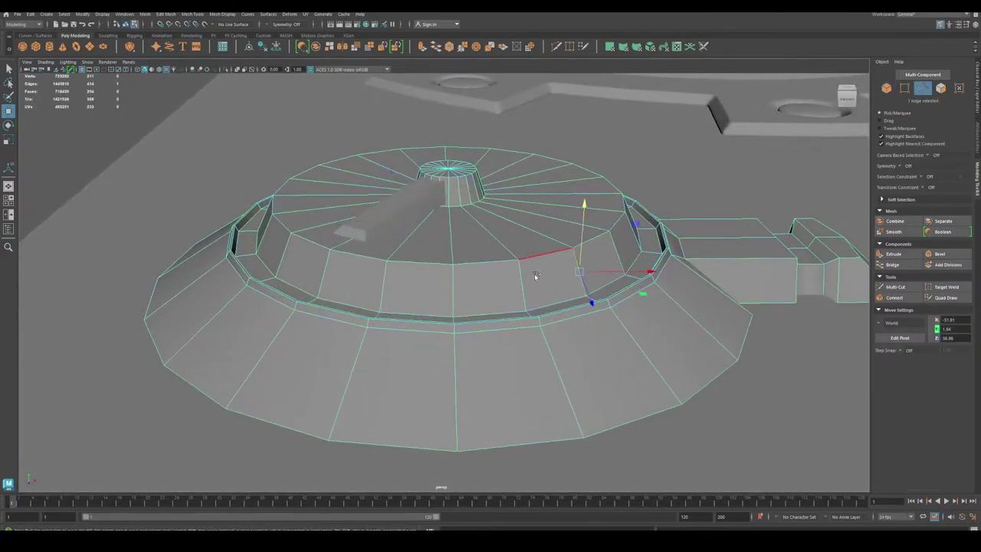
shift+double_click(520, 279)
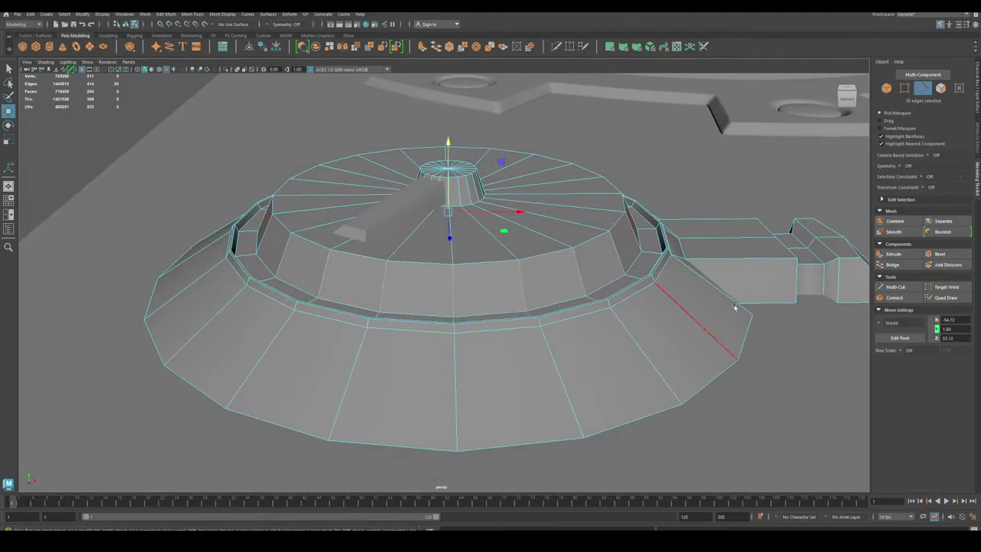
Connect the side wall edges with two segments, pinched close to the disc's upper and lower borders as support loops.
click(894, 297)
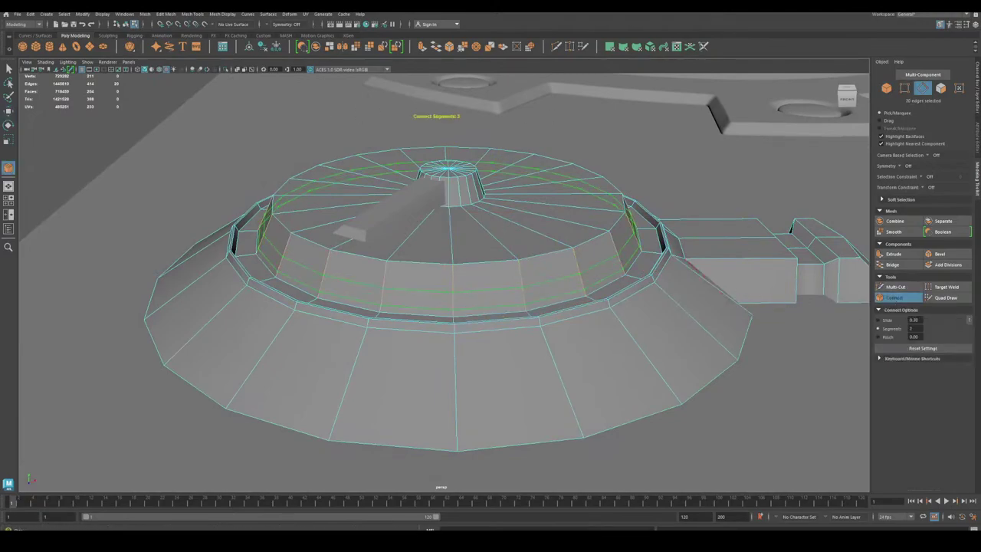
click(900, 337)
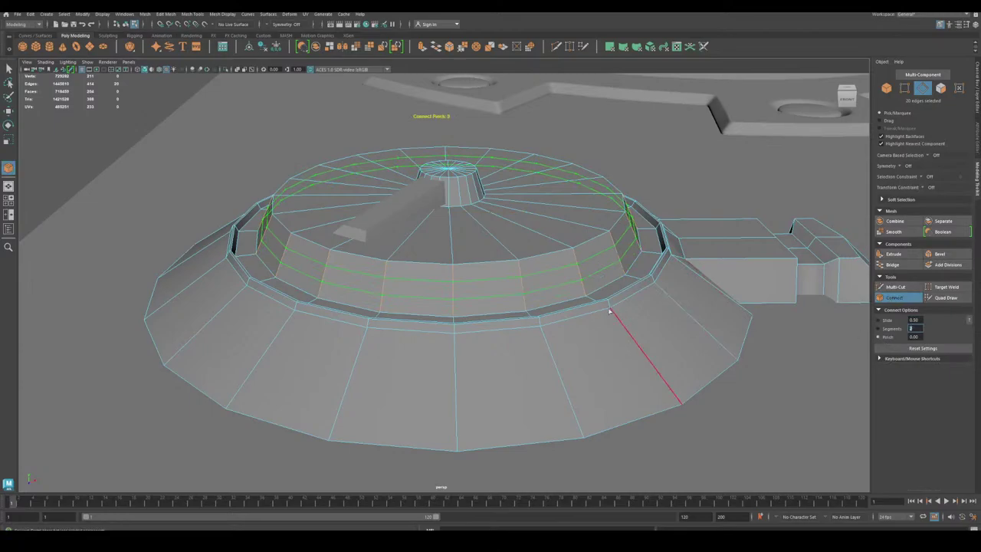
middle_drag(614, 310, 738, 322)
alt+right_drag(489, 251, 540, 209)
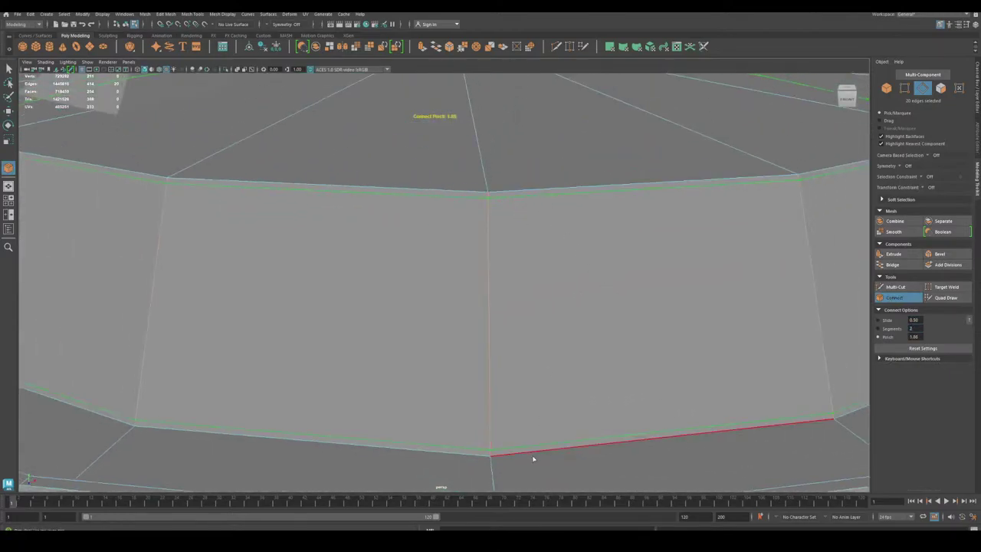
scroll(453, 329, down, 5)
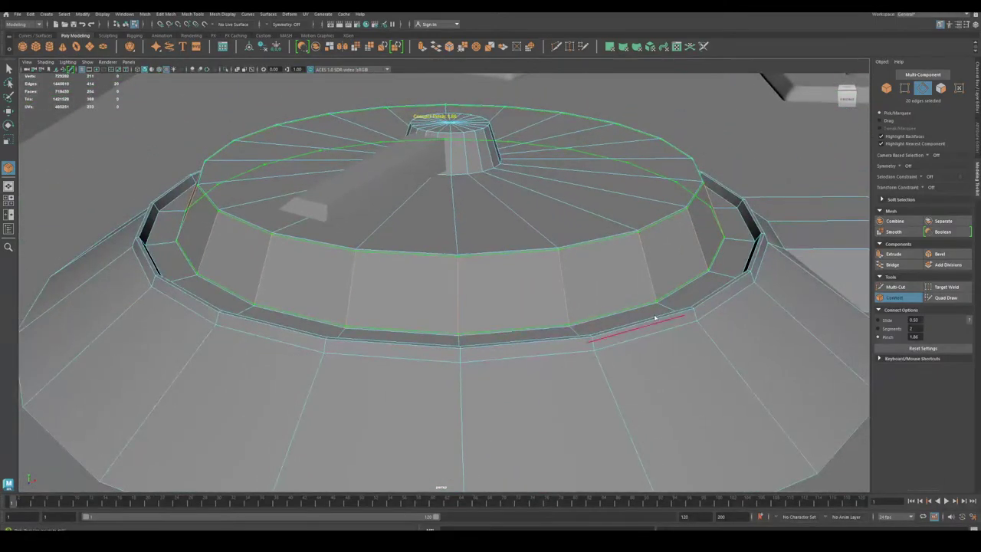
key(w)
click(886, 88)
alt+right_drag(726, 256, 629, 242)
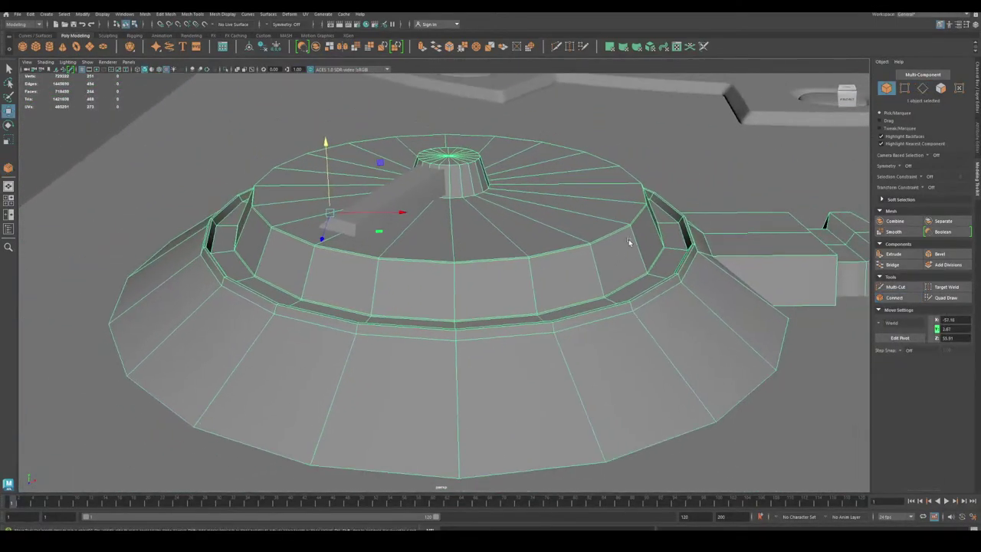
Preview the decal smoothed to examine the raised disc's supported edges, then return to the unsmoothed display.
key(3)
click(187, 160)
alt+drag(189, 164, 257, 277)
scroll(449, 228, up, 4)
click(453, 289)
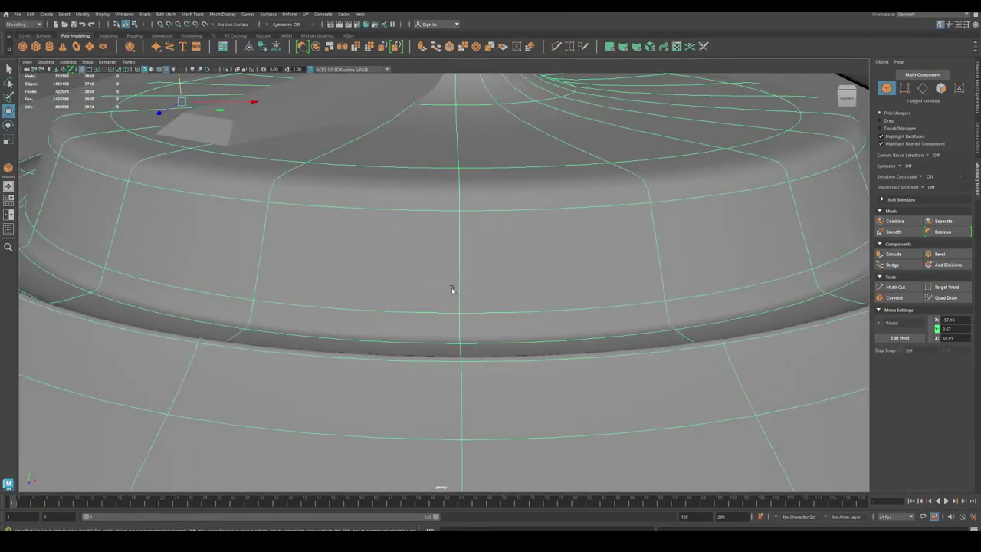
key(1)
Select the centre vertex on top of the central peg.
alt+right_drag(563, 387, 490, 320)
alt+drag(490, 260, 487, 301)
alt+middle_drag(470, 233, 484, 330)
alt+right_drag(484, 329, 672, 394)
click(905, 90)
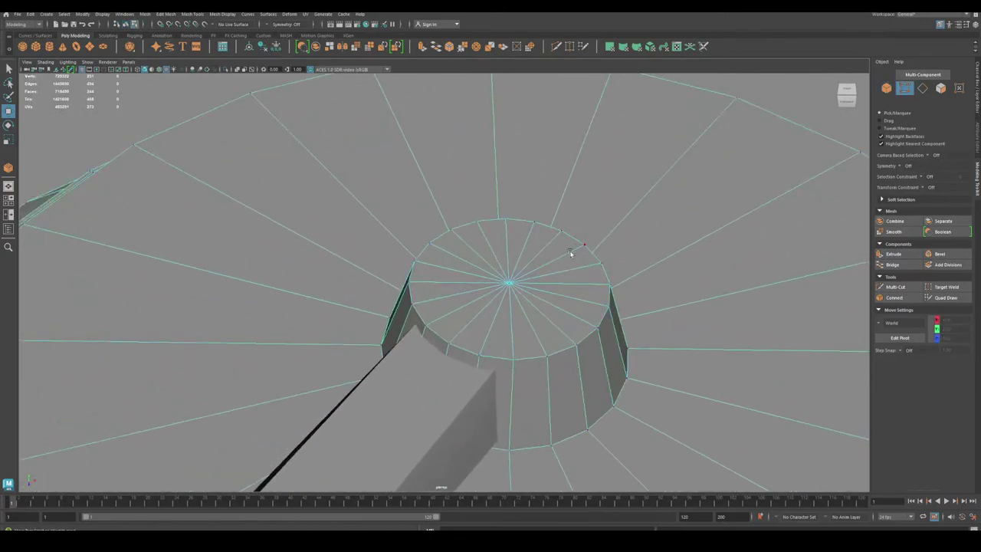
click(507, 283)
alt+middle_drag(488, 295, 445, 274)
alt+right_drag(445, 274, 540, 410)
alt+middle_drag(588, 352, 497, 318)
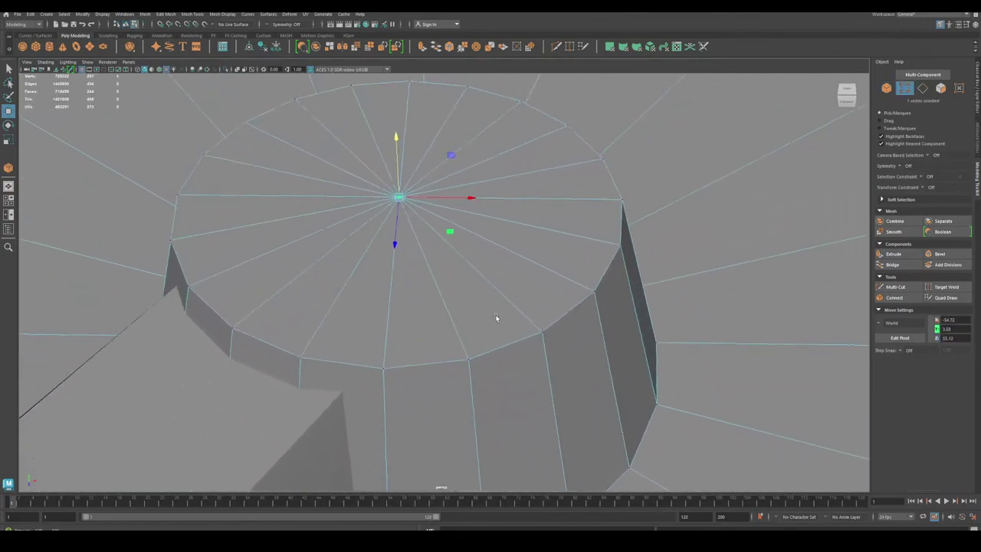
alt+right_drag(497, 318, 368, 284)
alt+middle_drag(383, 299, 407, 320)
alt+right_drag(408, 320, 393, 311)
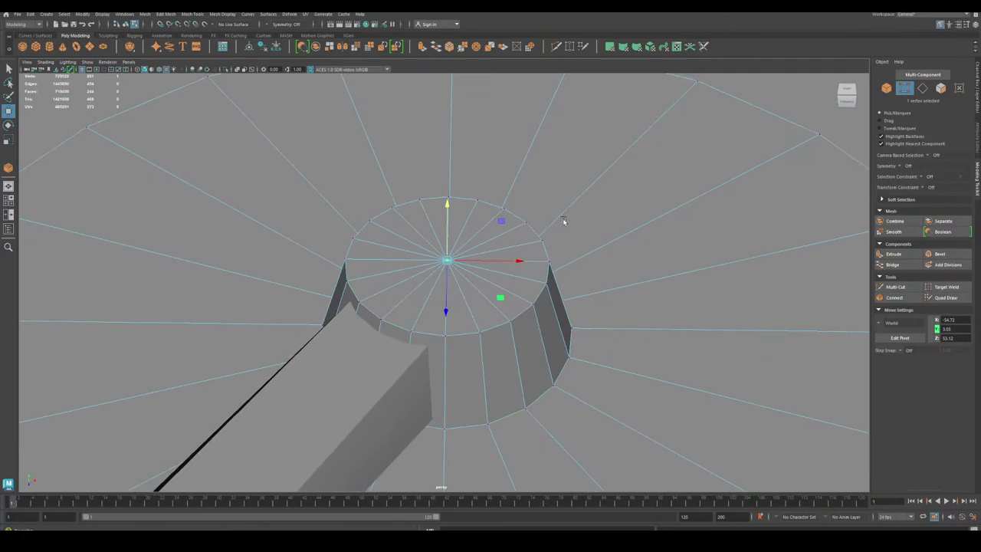
Convert the centre vertex to its 20 radiating edges and connect them with two pinched segments.
click(924, 91)
click(907, 91)
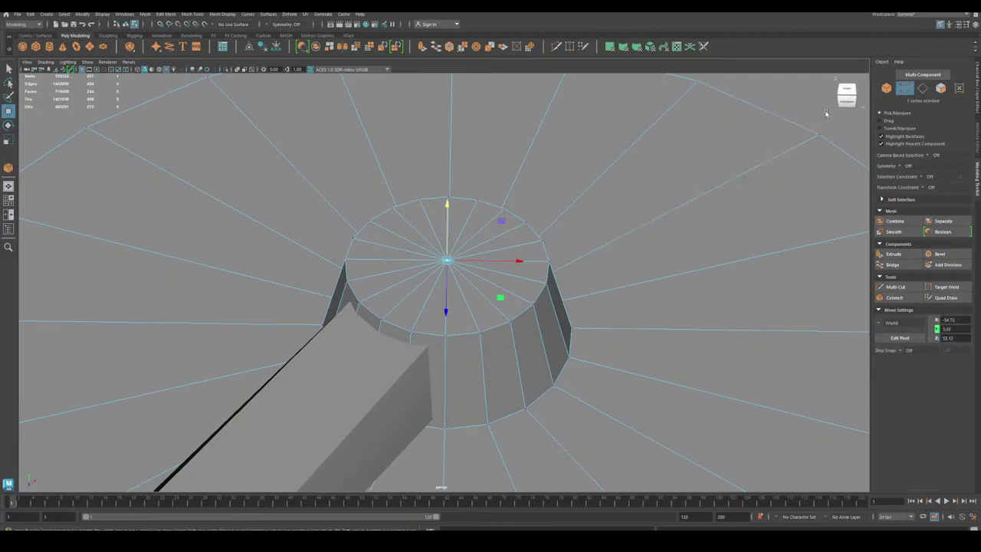
ctrl+click(923, 89)
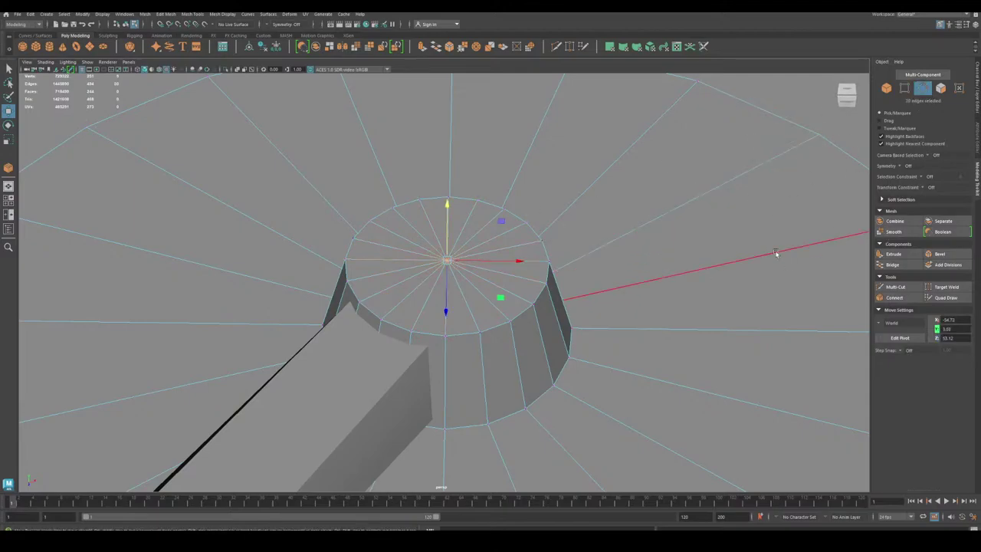
click(890, 297)
key(w)
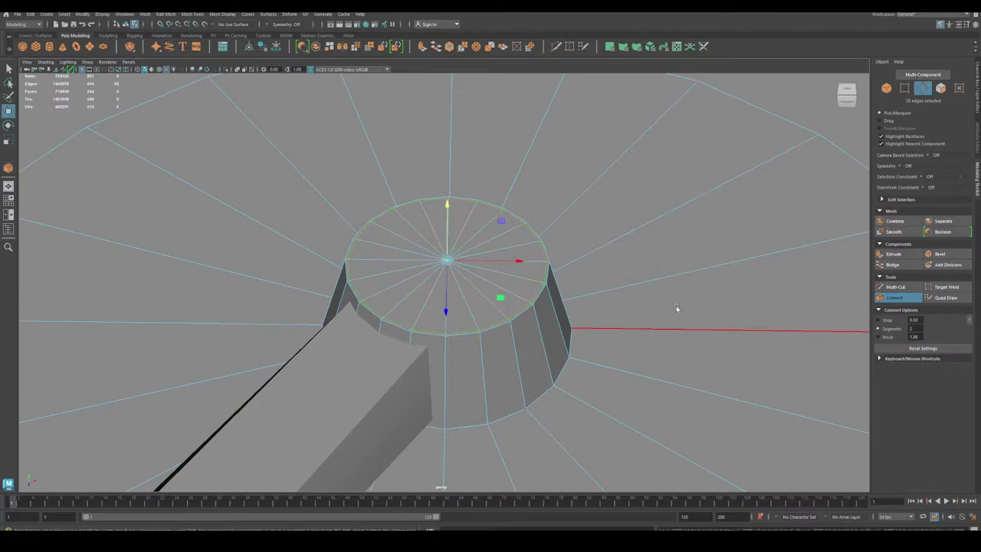
Connect the vertical edges around the central peg's side wall with two pinched segments as support loops.
click(543, 339)
shift+double_click(519, 353)
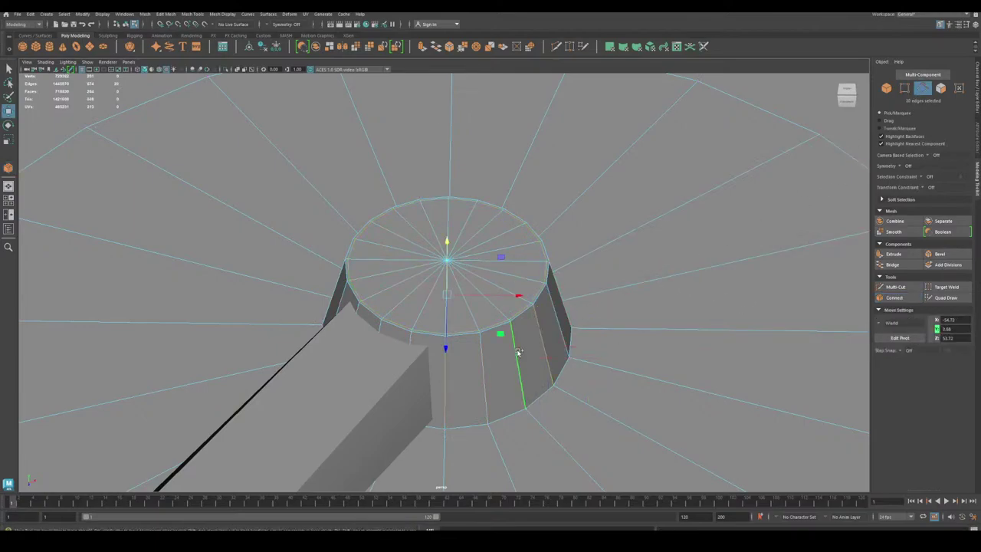
click(892, 301)
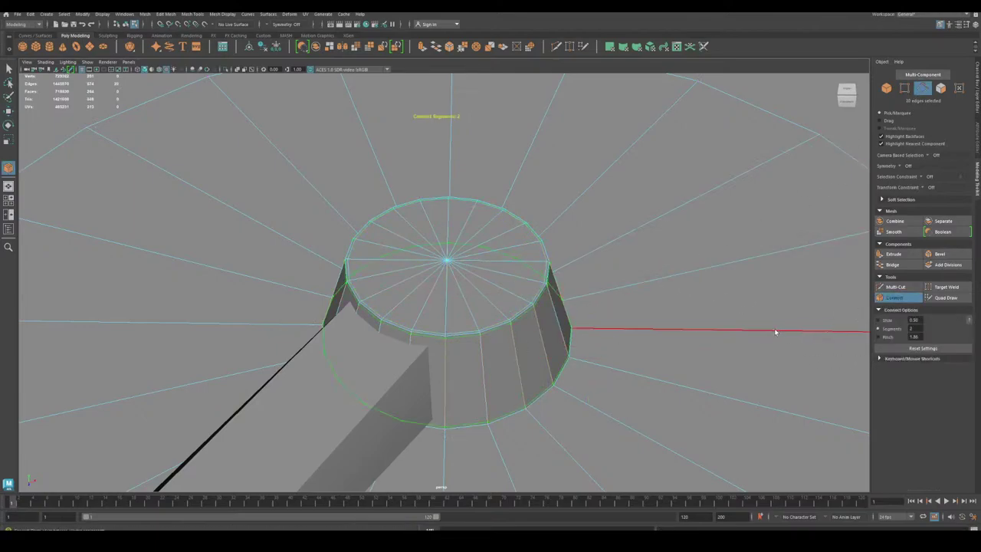
key(w)
Preview the decal smoothed to examine the central peg's supported edges, then return to the unsmoothed display.
click(885, 90)
key(3)
alt+right_drag(772, 202, 308, 209)
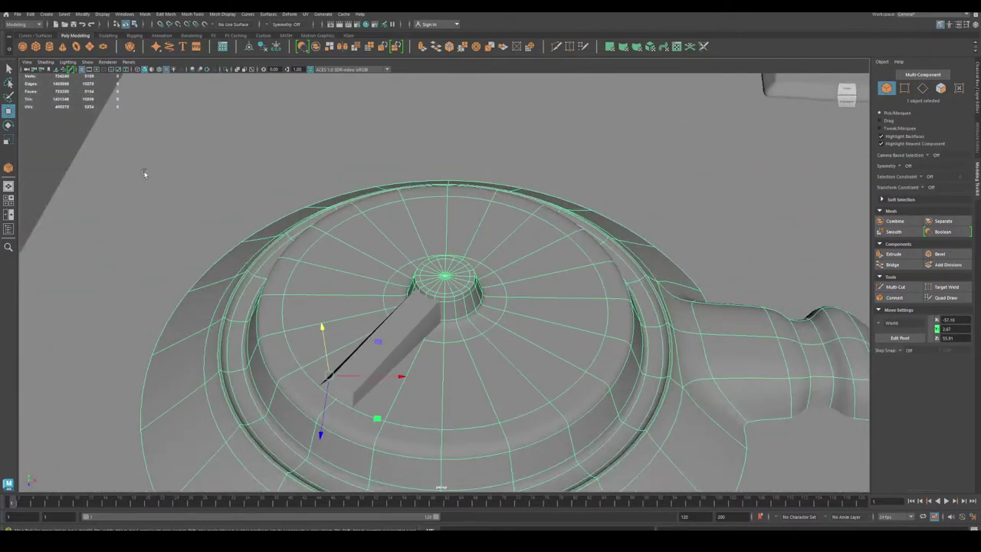
click(62, 138)
alt+right_drag(227, 190, 537, 401)
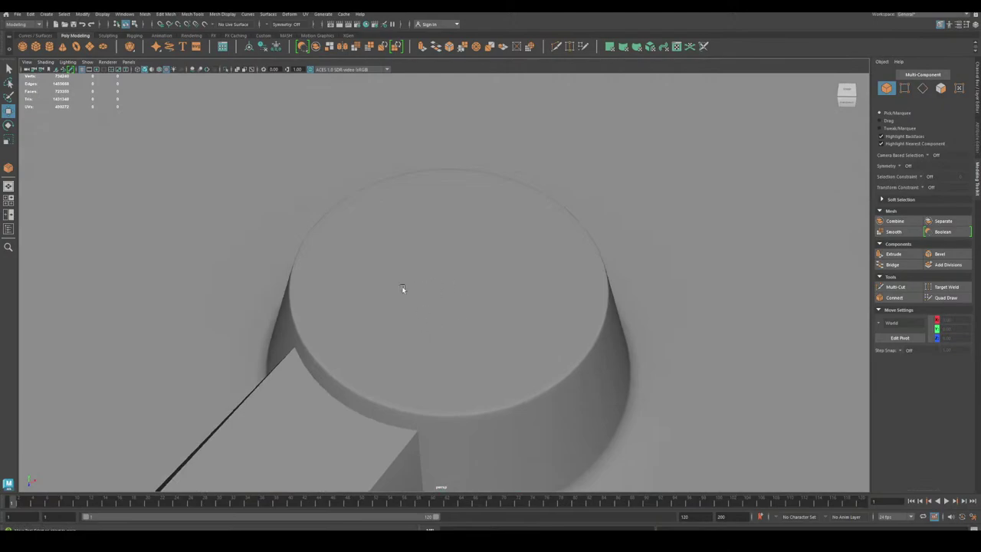
scroll(436, 312, down, 4)
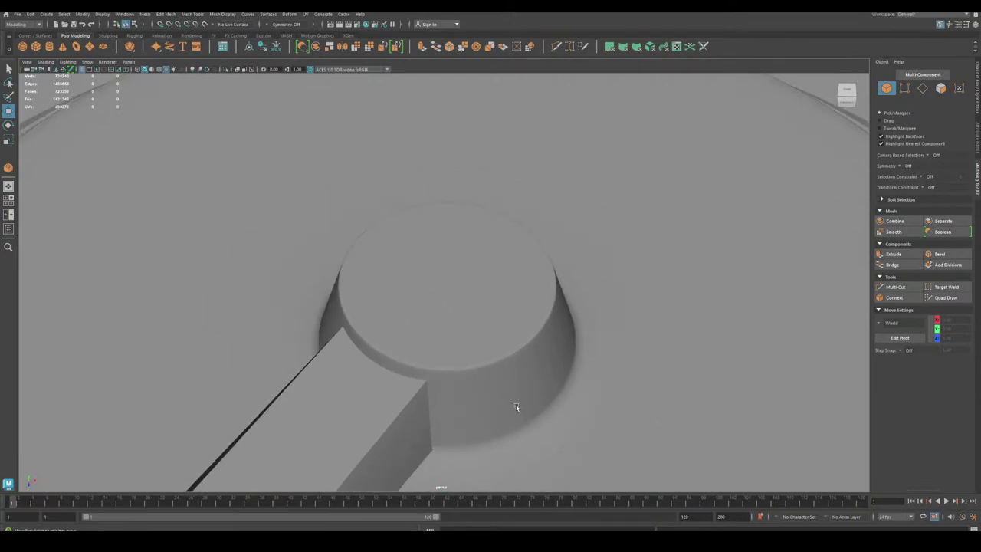
click(484, 360)
key(1)
Examine the disc's upper border around the pointer arm in the smoothed preview, then restore the unsmoothed display.
scroll(506, 395, down, 5)
alt+middle_drag(442, 380, 434, 263)
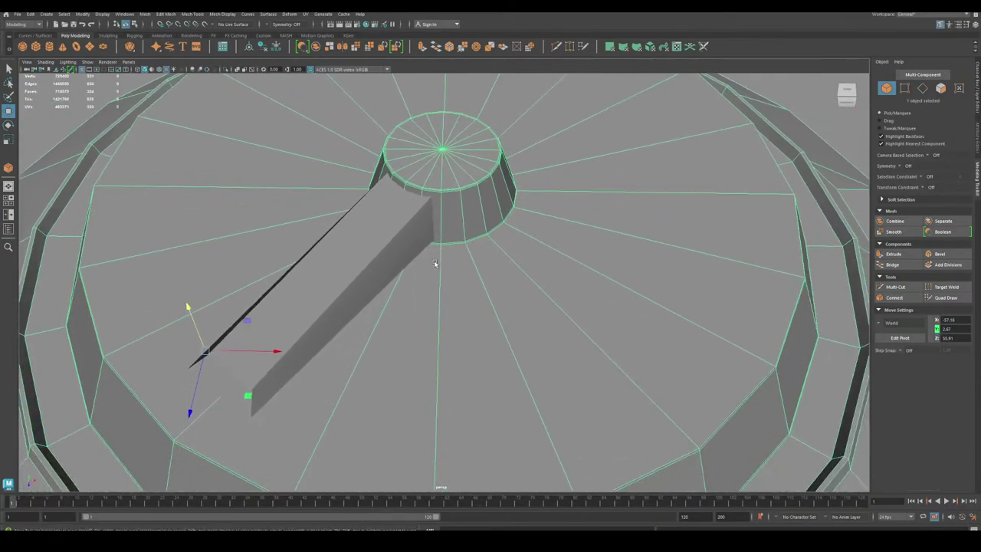
alt+right_drag(435, 264, 459, 342)
alt+drag(460, 342, 431, 313)
alt+middle_drag(431, 314, 450, 353)
alt+drag(450, 353, 431, 353)
alt+right_drag(430, 352, 340, 282)
alt+middle_drag(340, 282, 345, 269)
key(3)
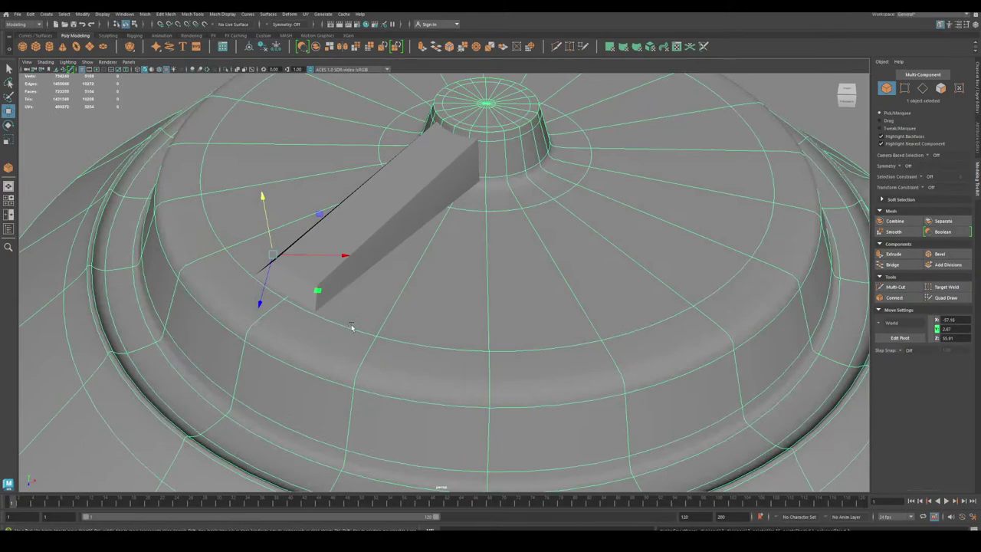
scroll(357, 349, down, 3)
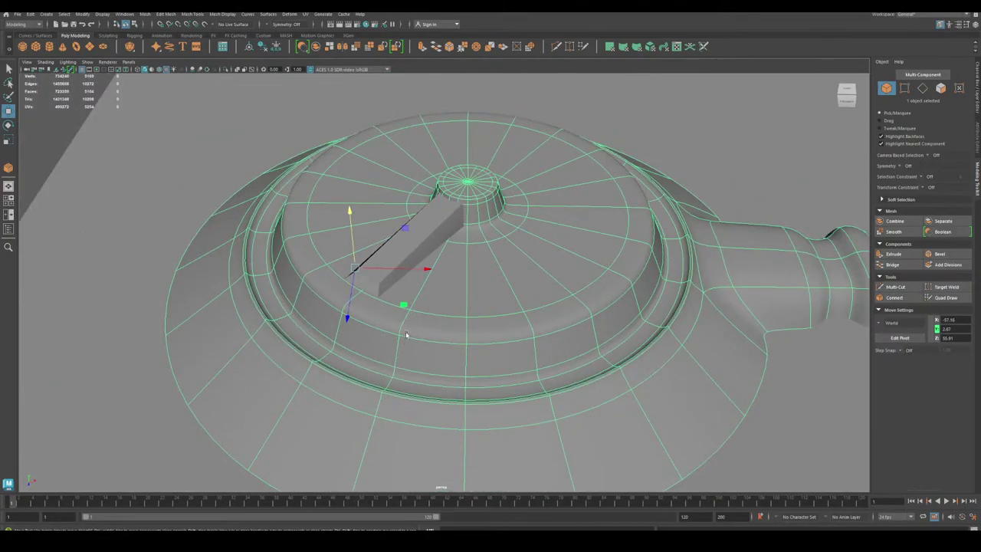
key(1)
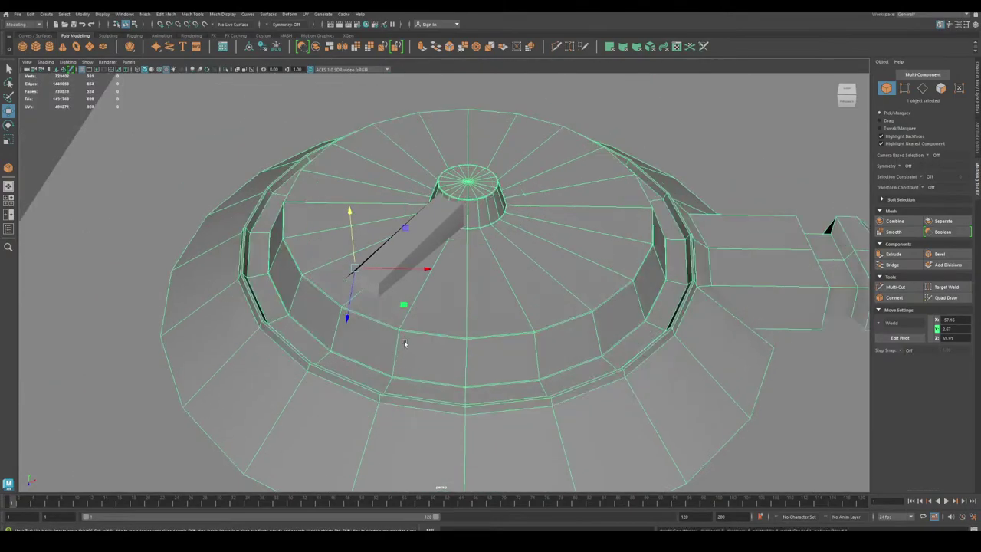
Edge-slide the support loop near the disc's upper border down its side wall, then turn the transform constraint off.
click(924, 88)
double_click(500, 340)
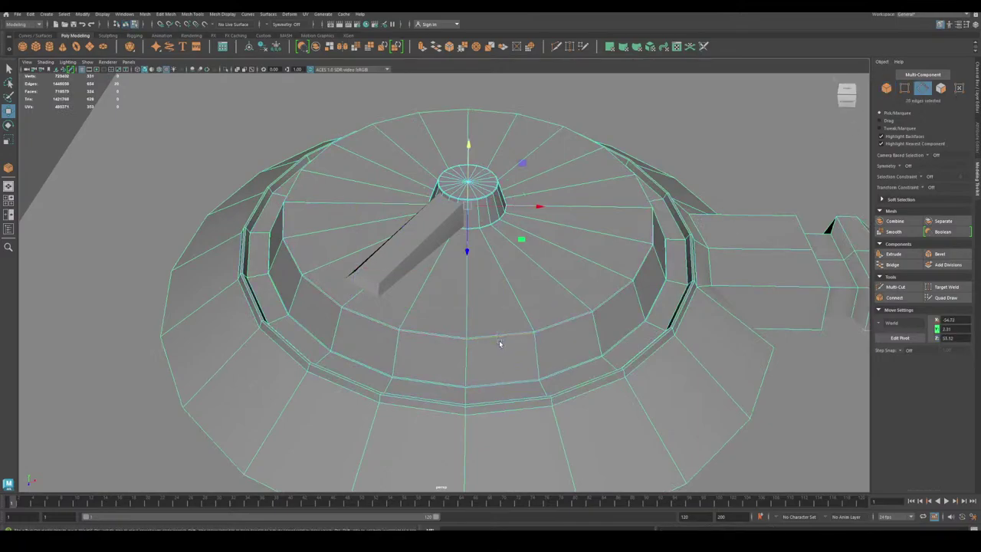
click(929, 187)
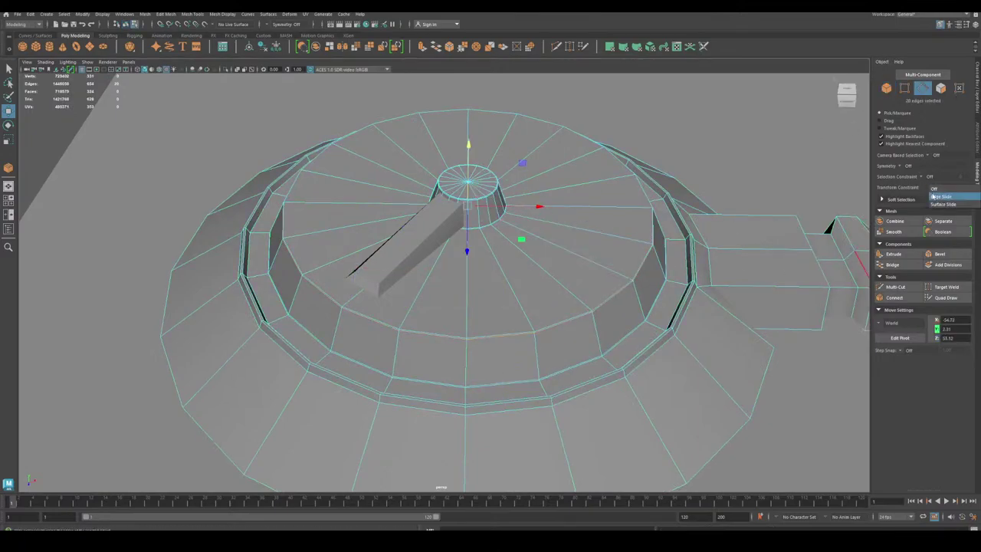
click(941, 197)
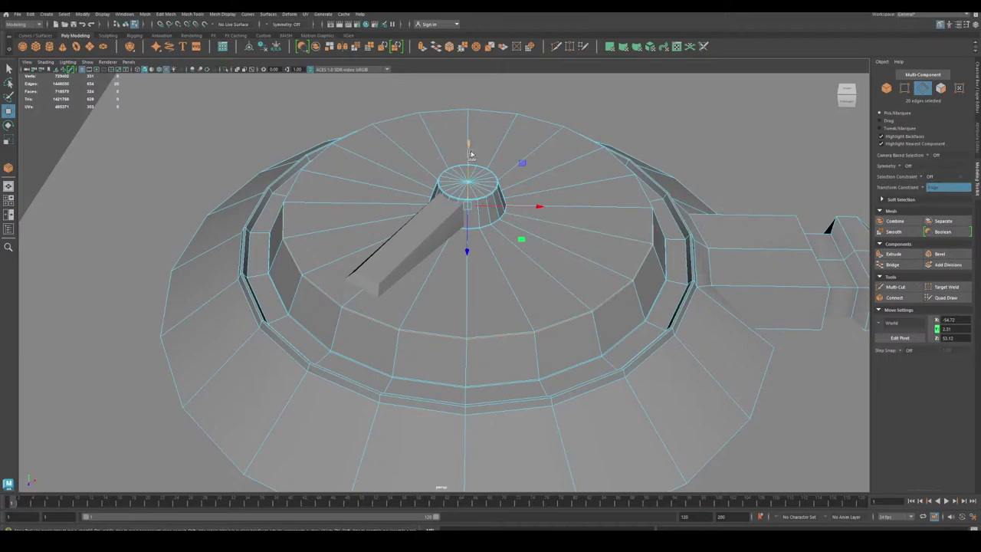
drag(470, 148, 472, 158)
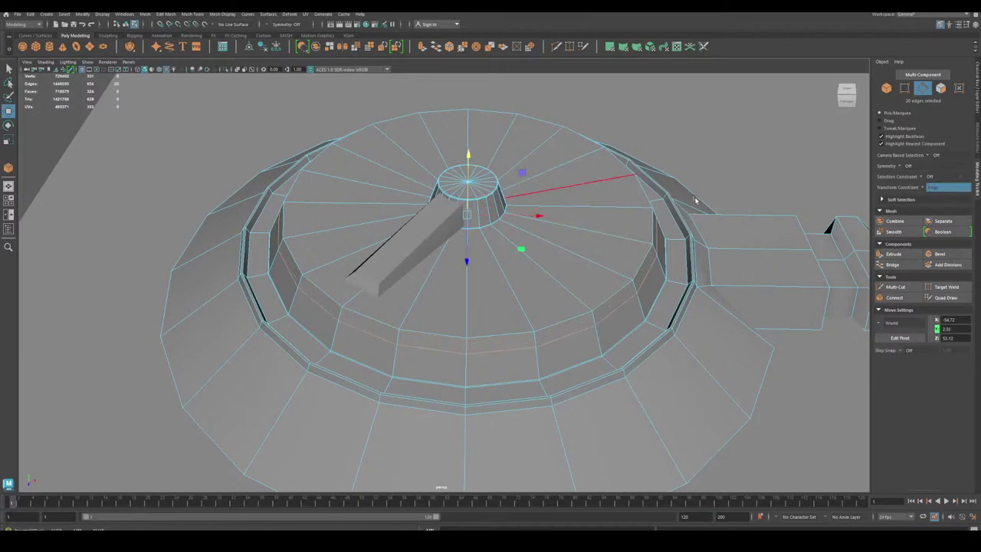
click(928, 188)
click(933, 189)
Preview the decal smoothed to examine the disc's softened upper border, then switch back to the unsmoothed display.
click(887, 89)
key(3)
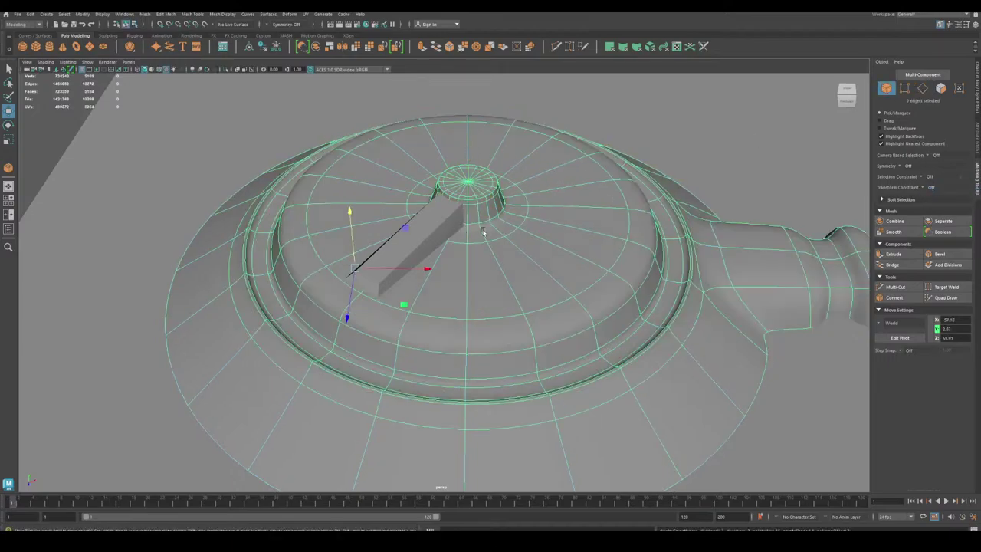
scroll(253, 302, down, 5)
click(161, 207)
scroll(264, 253, up, 5)
alt+drag(332, 326, 322, 365)
alt+drag(574, 320, 506, 311)
click(471, 351)
key(1)
Connect the inner and outer wall edges of the raised rim with two segments, pinched close to the borders.
alt+middle_drag(447, 360, 396, 293)
alt+right_drag(396, 293, 590, 398)
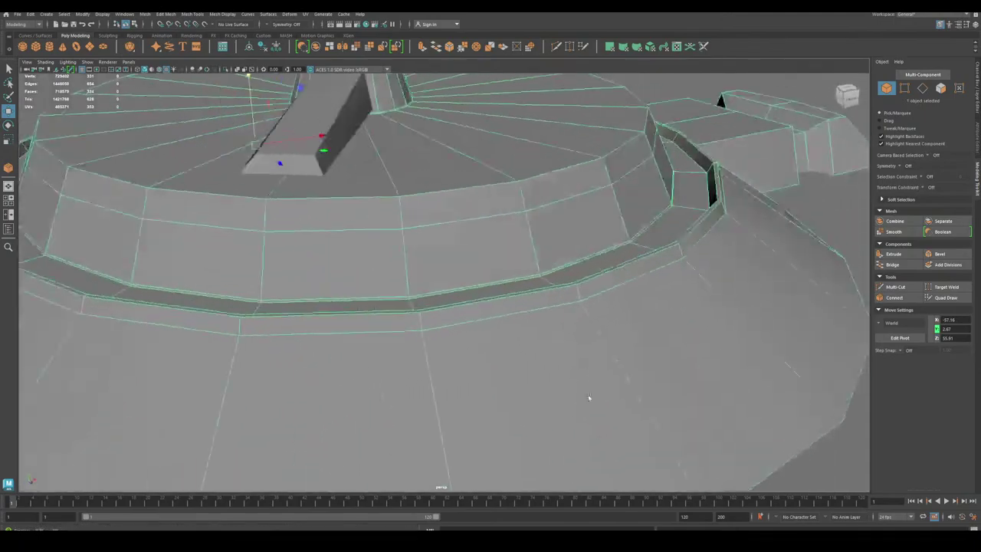
alt+drag(589, 398, 551, 404)
alt+right_drag(552, 403, 615, 274)
click(923, 90)
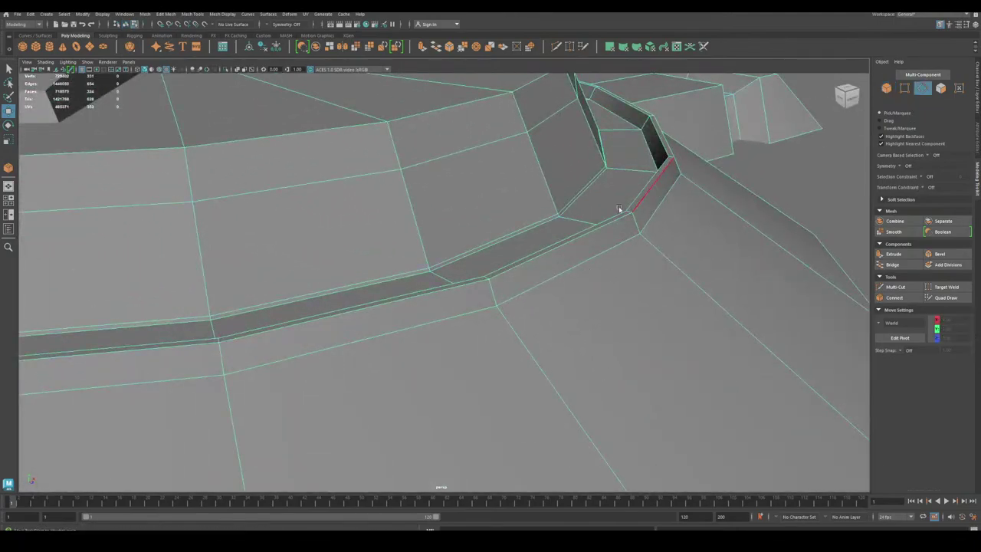
click(636, 224)
shift+double_click(494, 297)
alt+drag(609, 294, 565, 374)
shift+click(616, 237)
shift+click(560, 157)
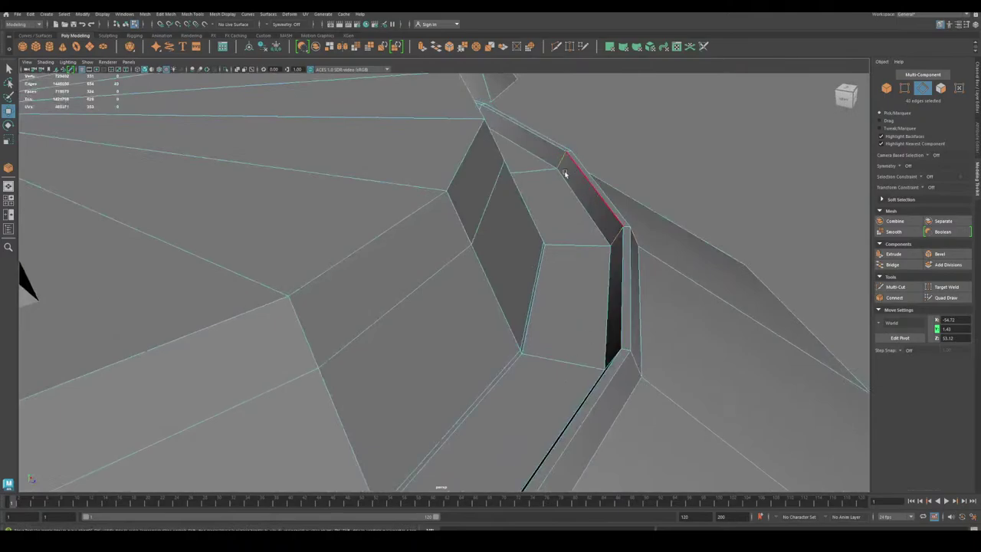
click(879, 298)
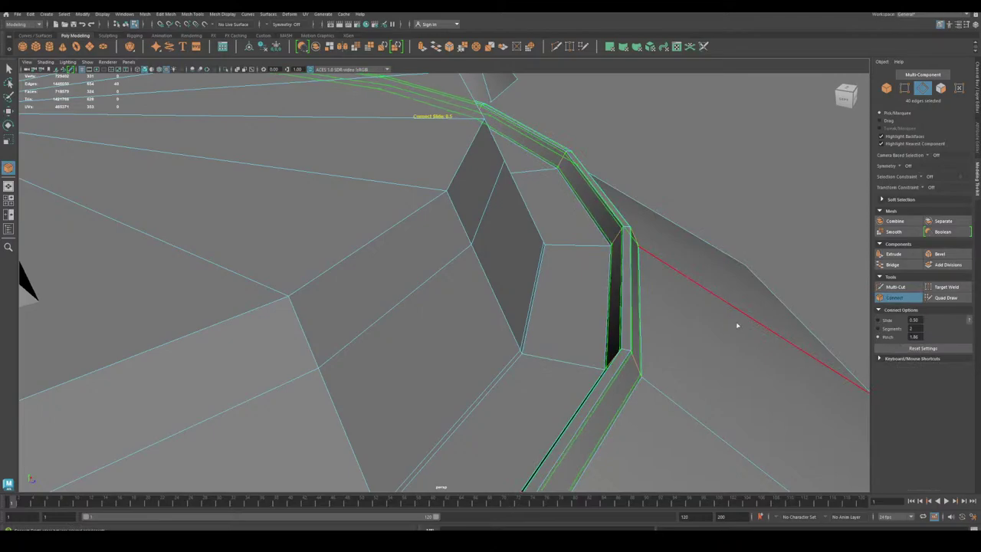
key(w)
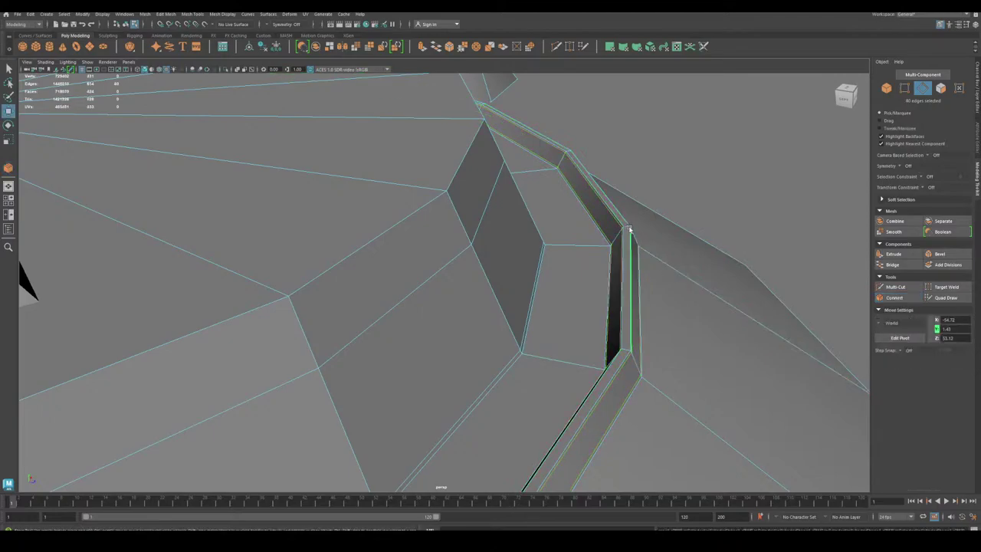
Connect the short edges across the raised rim's top face with two segments and a pinch of 1.20.
click(627, 228)
shift+double_click(628, 350)
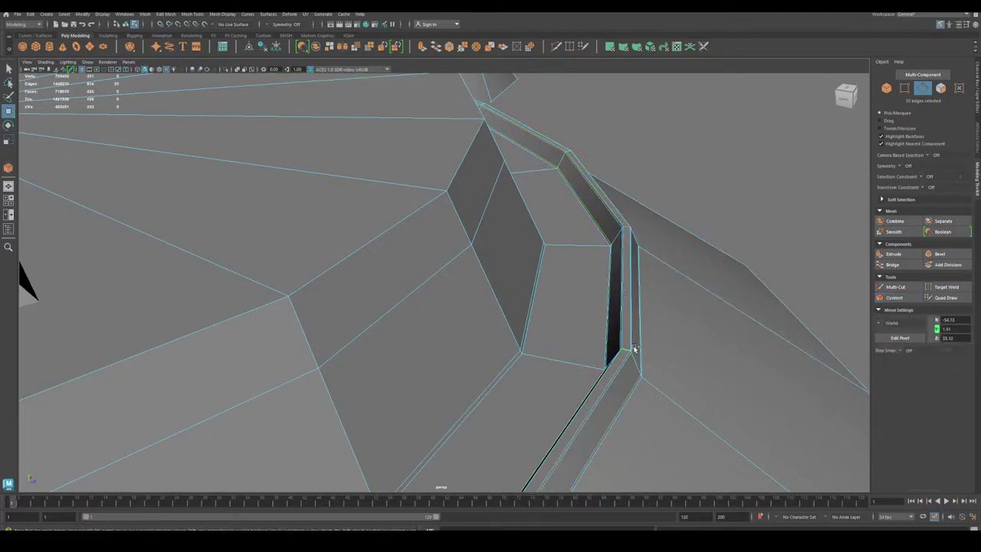
click(882, 299)
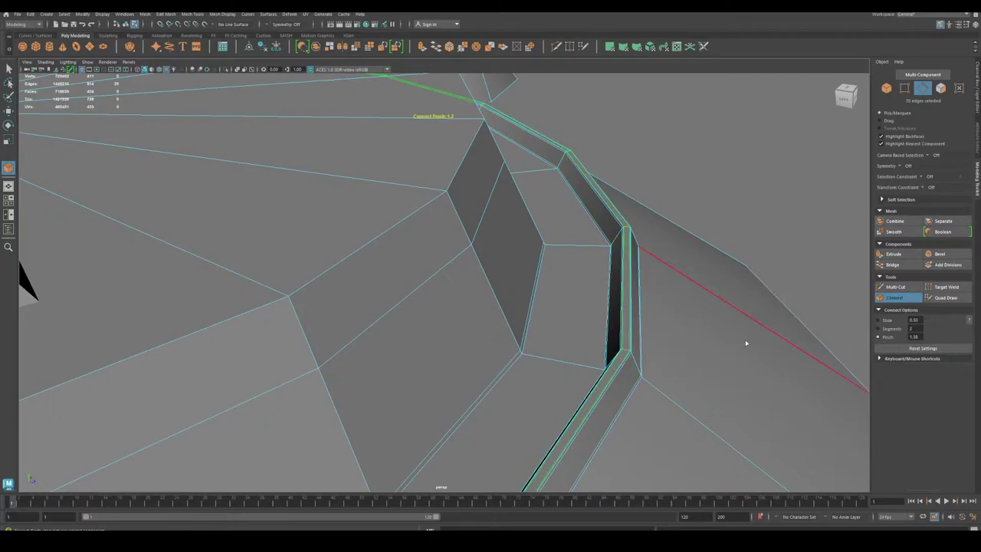
key(w)
Preview the decal smoothed to examine the raised rim at an angle and from above, then return to the unsmoothed display.
click(887, 89)
key(3)
alt+right_drag(796, 161, 644, 252)
click(774, 228)
alt+drag(643, 252, 505, 283)
alt+middle_drag(406, 280, 547, 317)
alt+drag(547, 316, 514, 321)
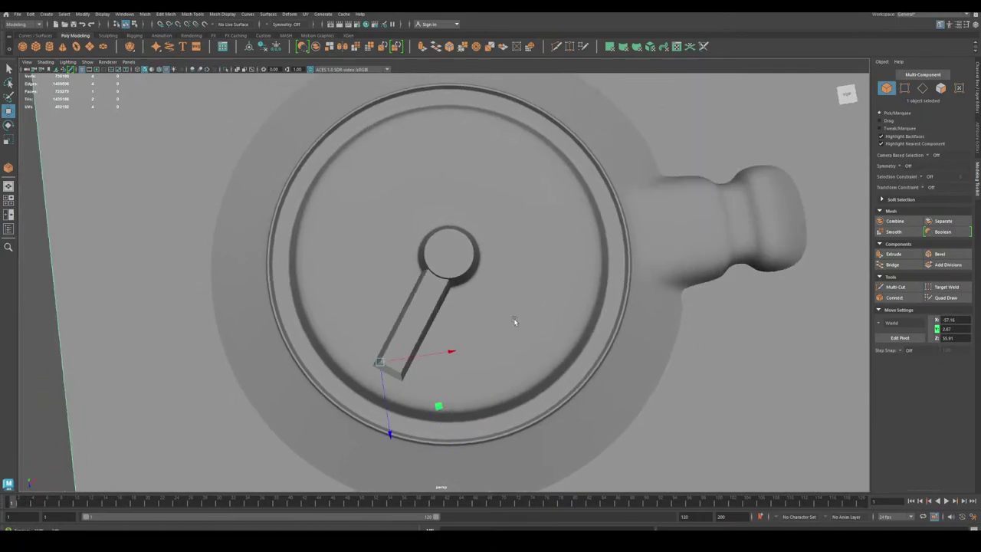
alt+right_drag(514, 321, 421, 298)
alt+drag(421, 299, 412, 301)
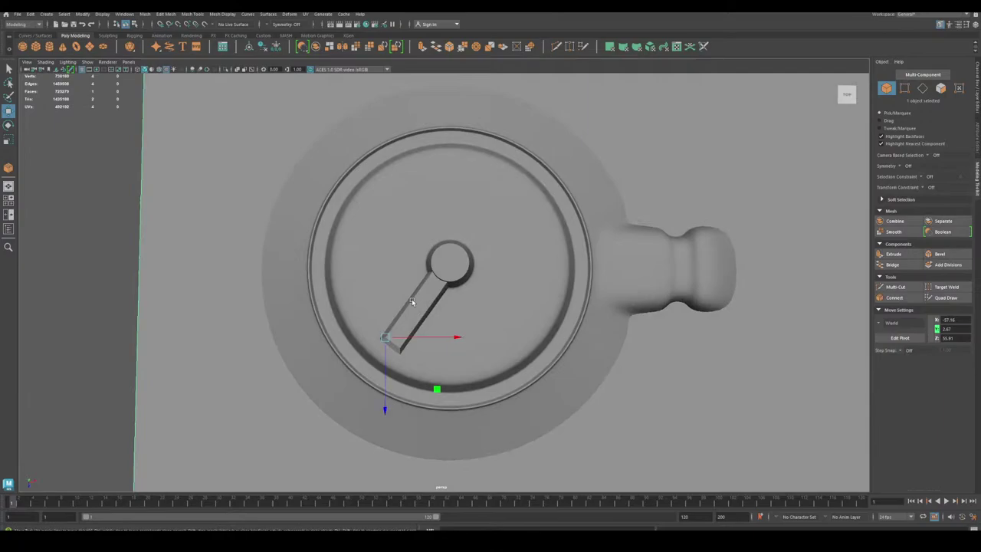
click(616, 322)
key(1)
Connect the edges at the junction between the round base and the side pipe with two segments and a pinch of 1.20.
alt+middle_drag(630, 338, 468, 341)
alt+right_drag(468, 341, 602, 420)
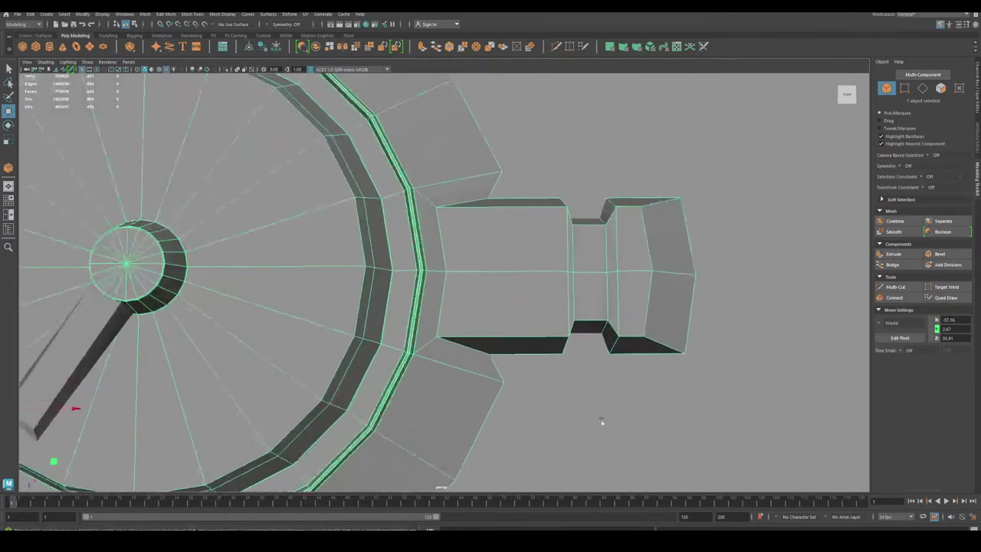
alt+drag(601, 420, 574, 376)
alt+drag(508, 321, 467, 355)
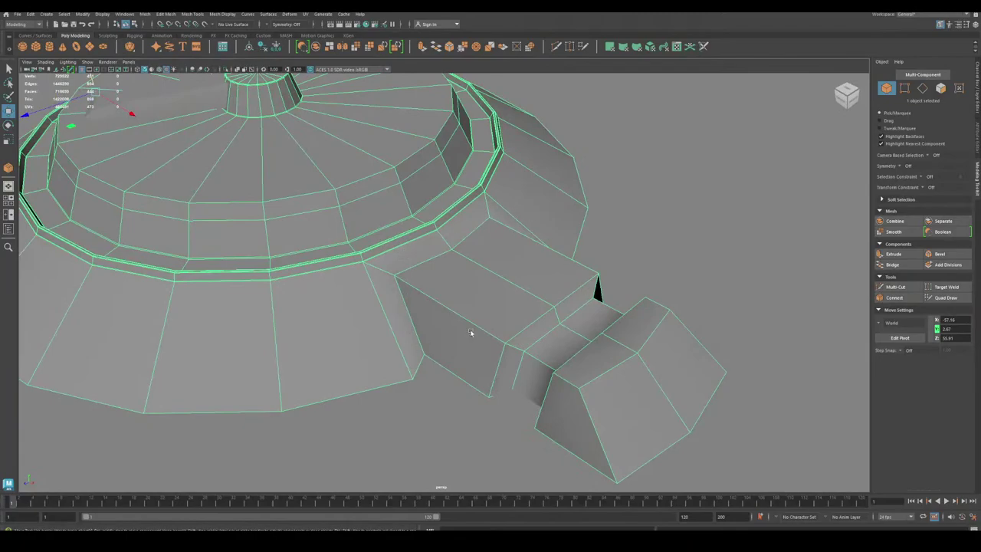
click(923, 89)
click(419, 368)
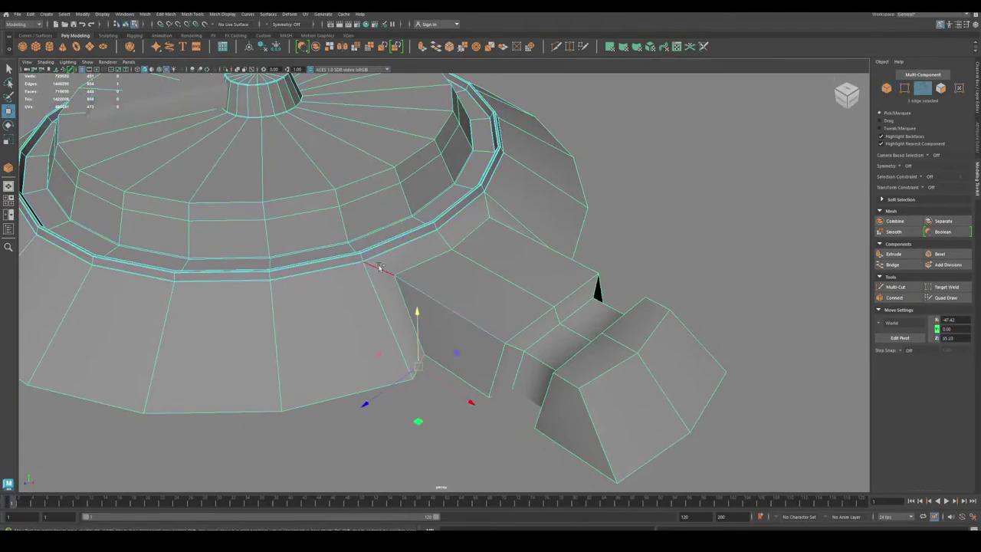
shift+double_click(377, 267)
alt+drag(346, 331, 285, 311)
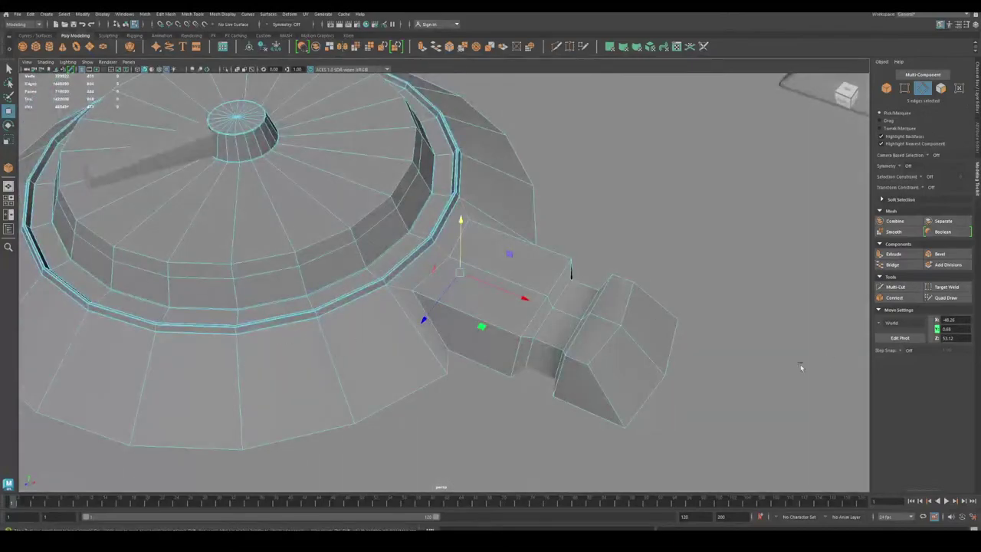
click(894, 298)
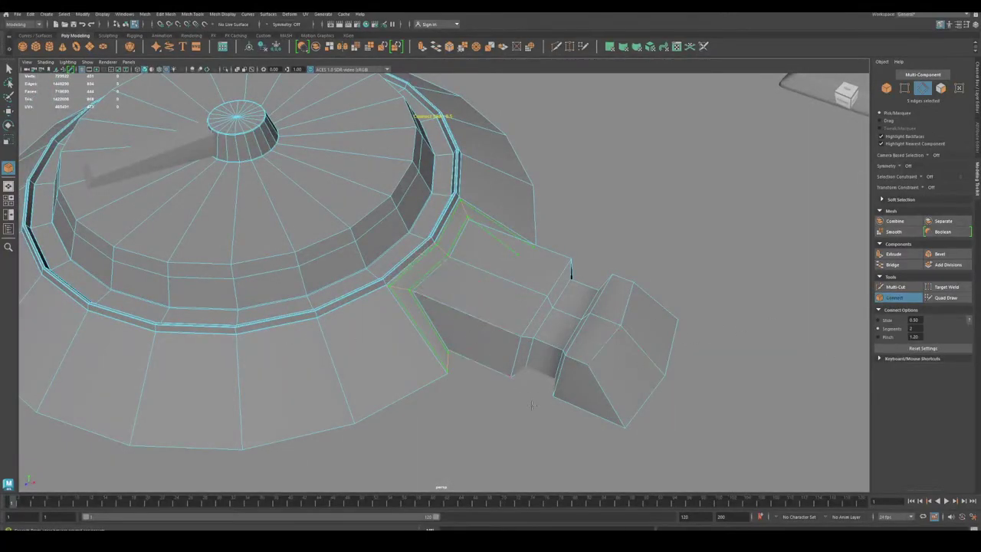
key(w)
Connect the lengthwise edges of the pipe's main body with two segments and a pinch of 1.84.
alt+drag(463, 348, 510, 426)
mouse_move(512, 383)
alt+mouse_down()
mouse_move(523, 429)
mouse_move(529, 376)
alt+mouse_up()
click(891, 297)
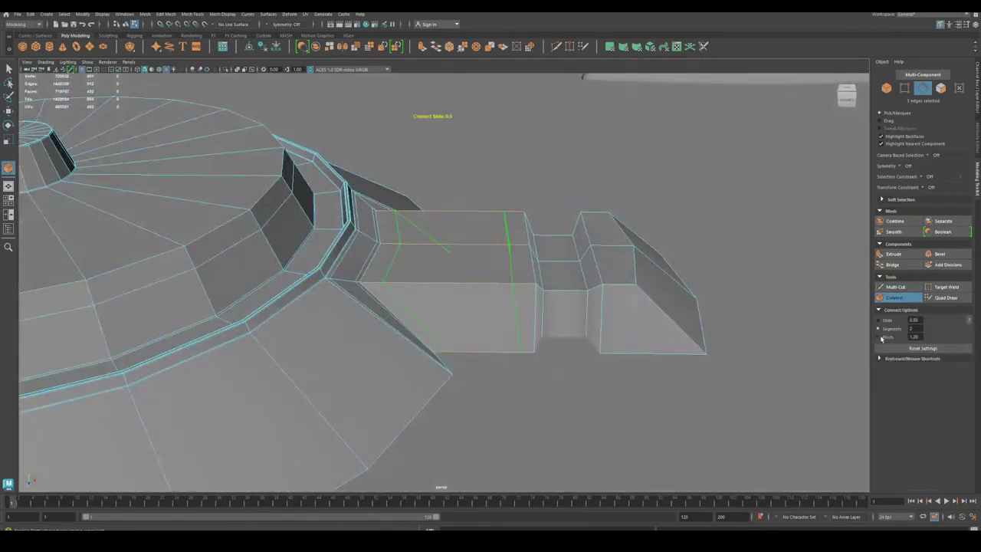
key(w)
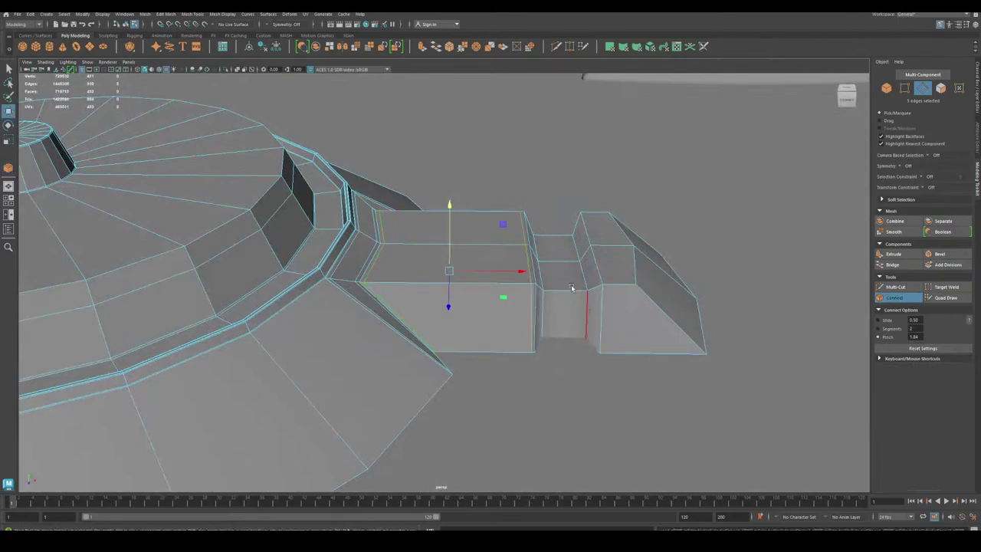
Connect the lengthwise edges of the pipe's narrow neck with two pinched segments.
click(559, 263)
shift+click(555, 287)
click(888, 298)
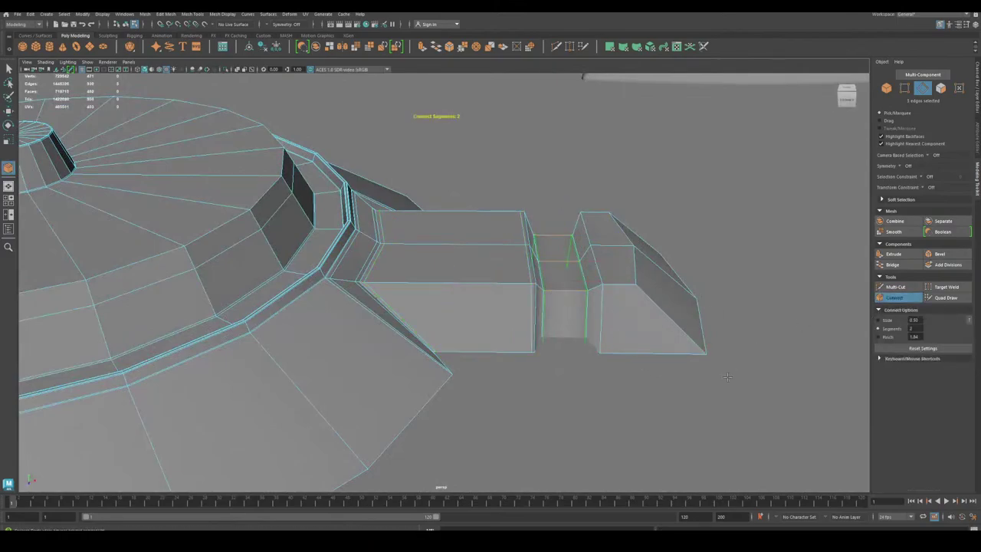
click(878, 337)
key(w)
Connect the sloped edges between the pipe's main body and its neck with two pinched segments.
click(586, 265)
alt+middle_drag(590, 338, 526, 344)
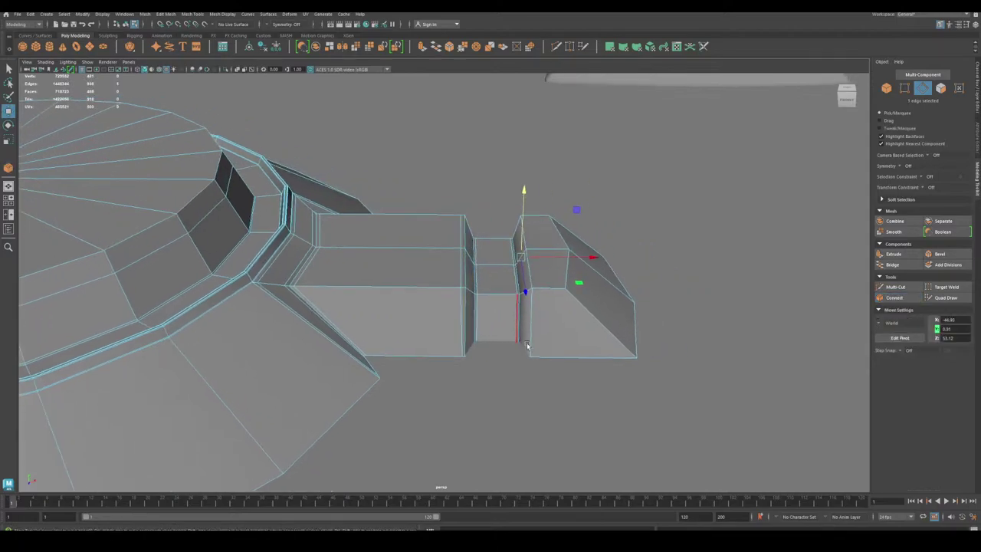
scroll(526, 343, up, 4)
click(484, 299)
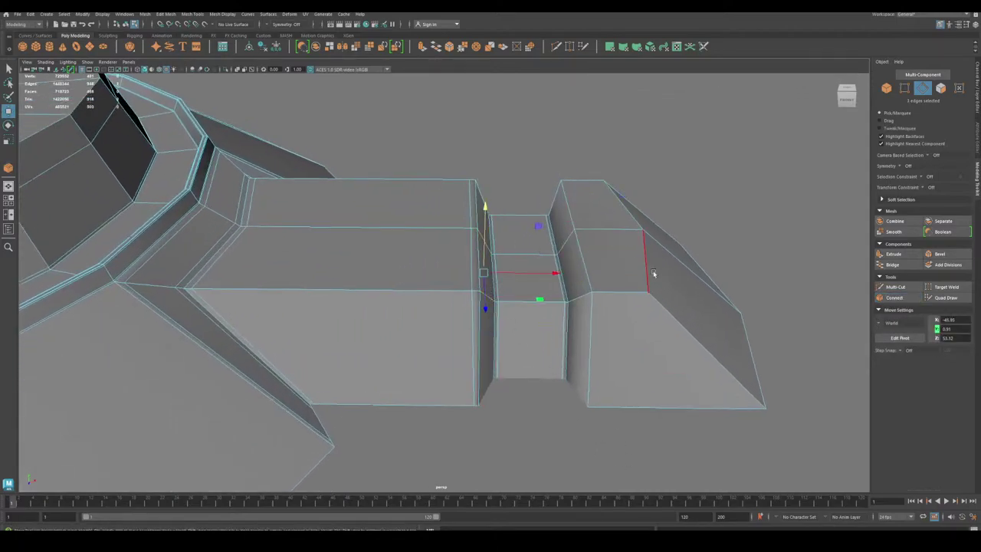
click(894, 297)
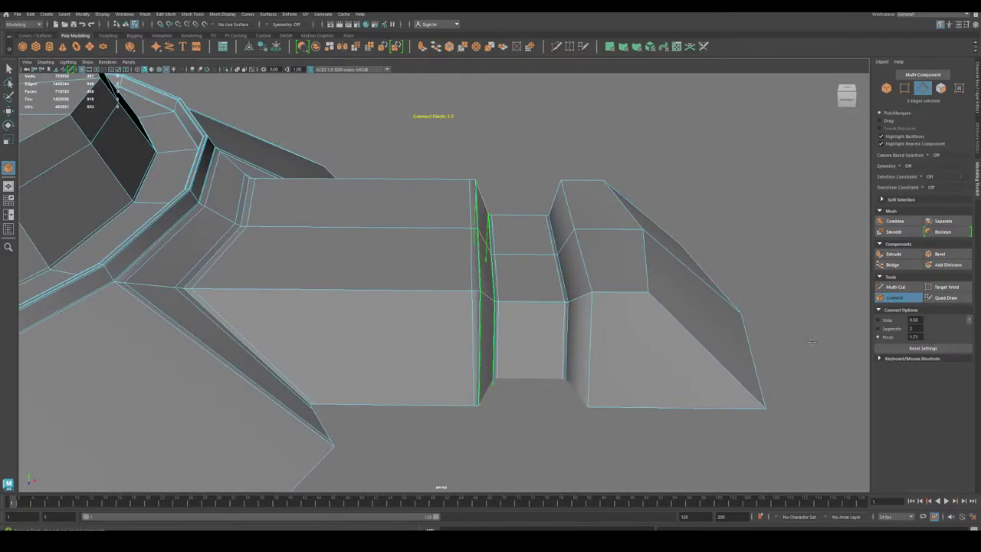
middle_drag(811, 341, 787, 339)
key(w)
Connect the sloped edges between the pipe's narrow neck and its end cap with two pinched segments.
click(566, 243)
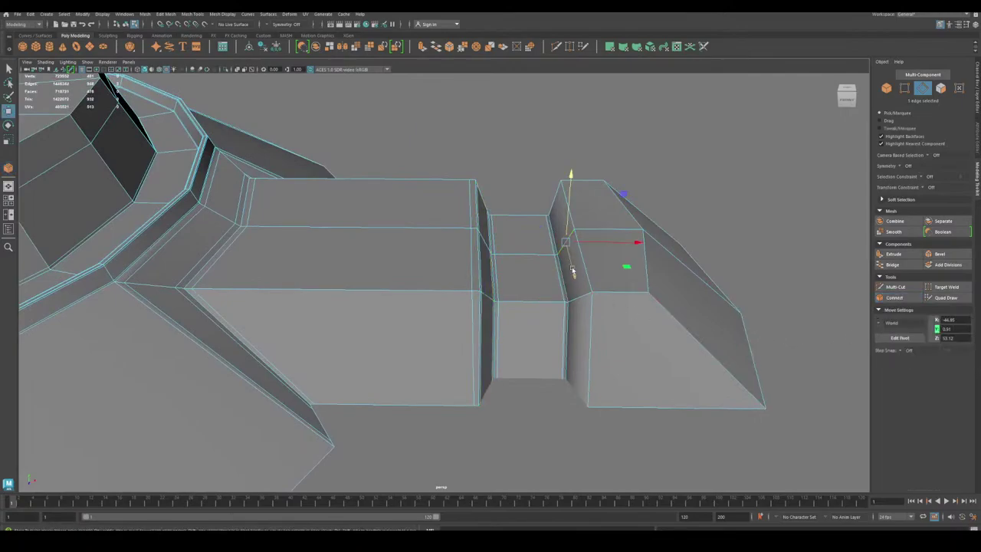
shift+double_click(580, 297)
click(892, 298)
key(w)
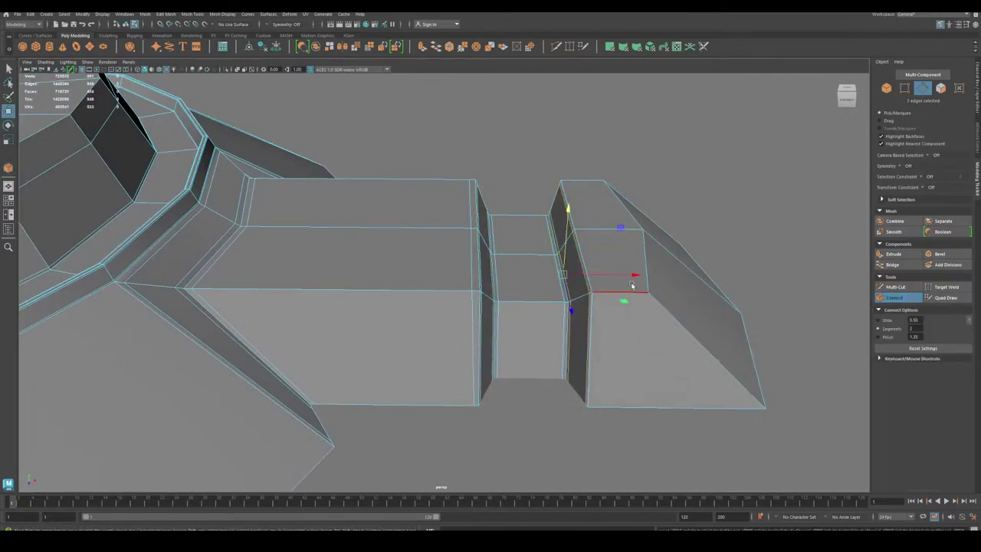
Connect the lengthwise edges of the pipe's end cap with two pinched segments.
click(608, 233)
shift+double_click(617, 293)
click(892, 298)
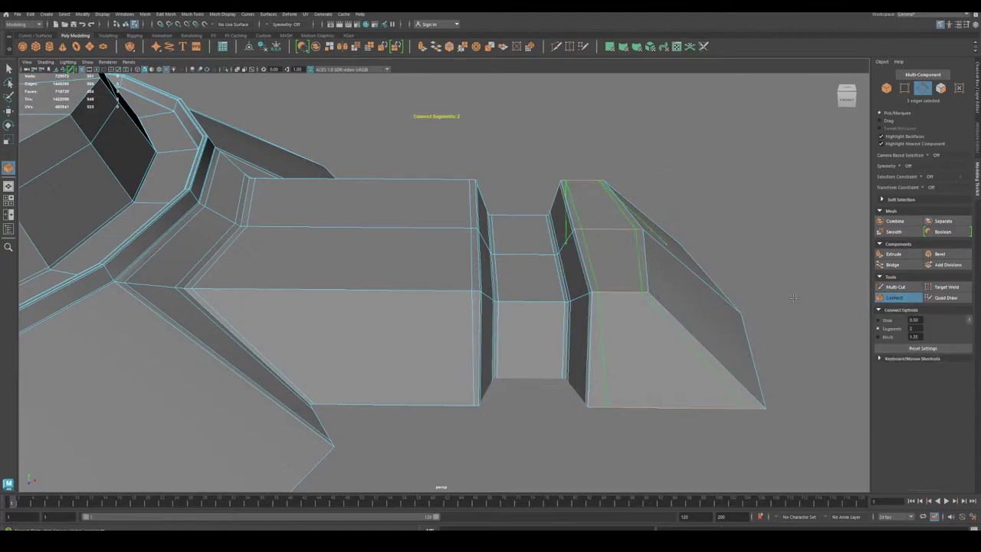
key(w)
Turn on smooth preview for the base with the side pipe and inspect the smoothed decal from above.
alt+drag(789, 347, 701, 384)
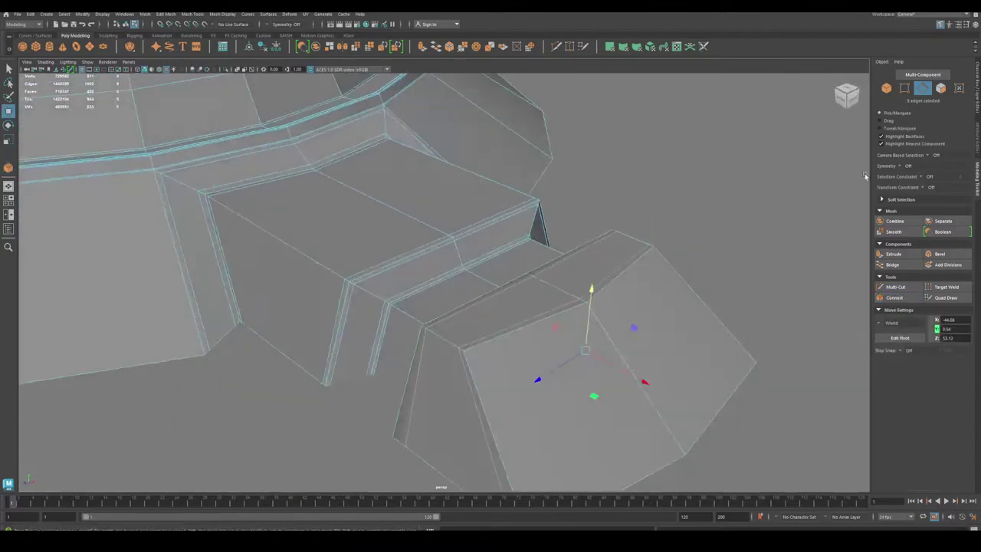
click(886, 89)
key(3)
click(792, 305)
alt+right_drag(792, 305, 732, 305)
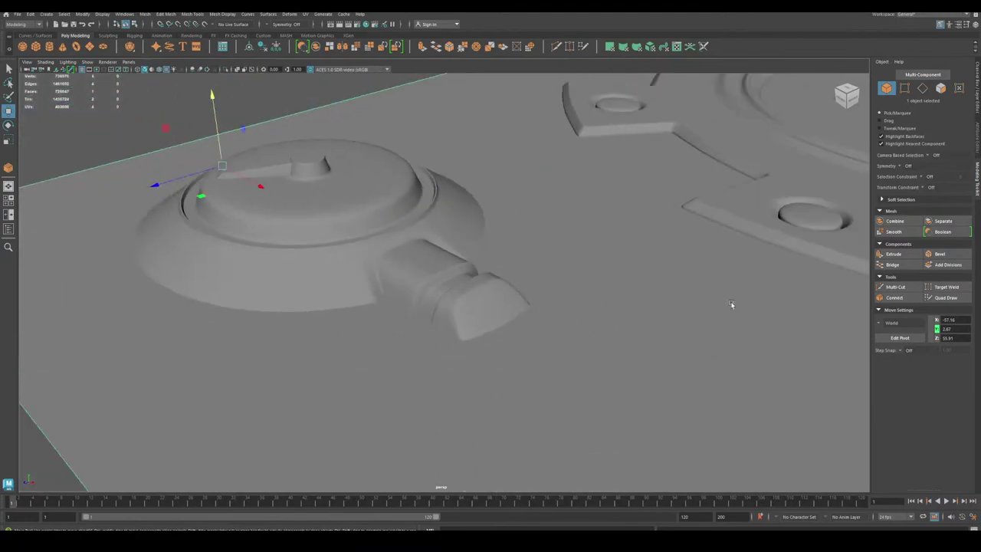
alt+drag(732, 304, 662, 374)
alt+right_drag(662, 373, 605, 372)
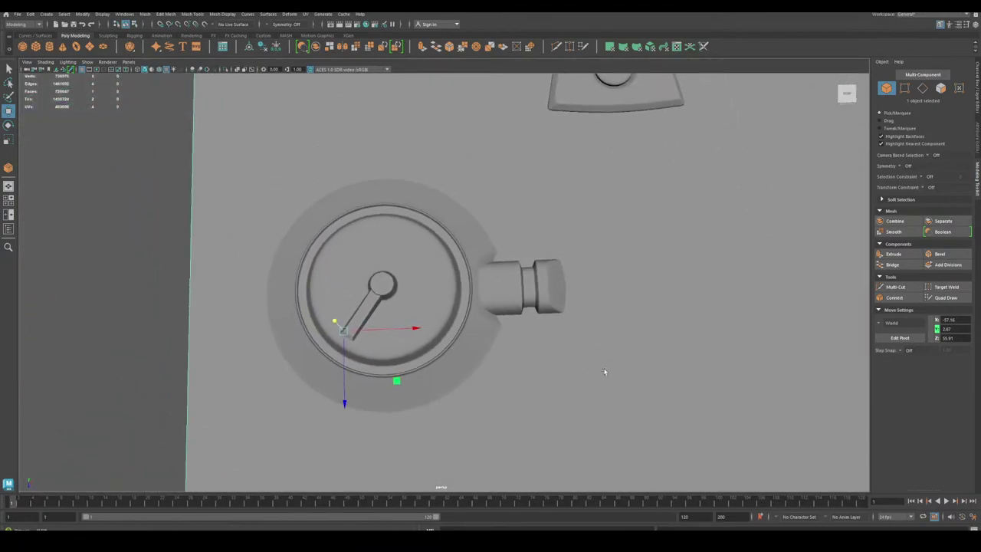
alt+drag(605, 372, 567, 355)
Preview the pointer bar beside the center peg with smoothing, and return it to its unsmoothed display.
click(371, 297)
alt+right_drag(215, 338, 659, 483)
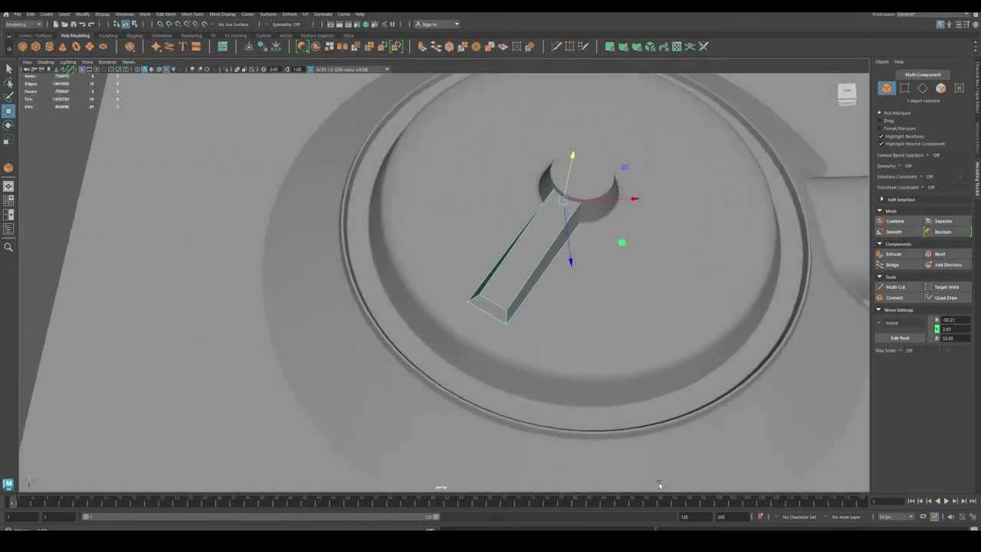
alt+middle_drag(571, 349, 456, 396)
alt+right_drag(456, 397, 467, 414)
alt+drag(467, 415, 470, 406)
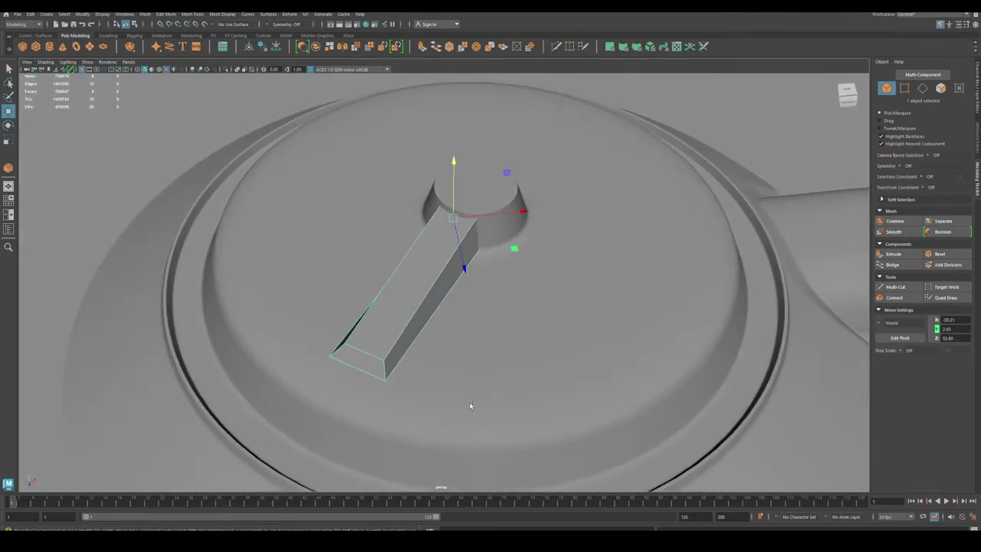
key(3)
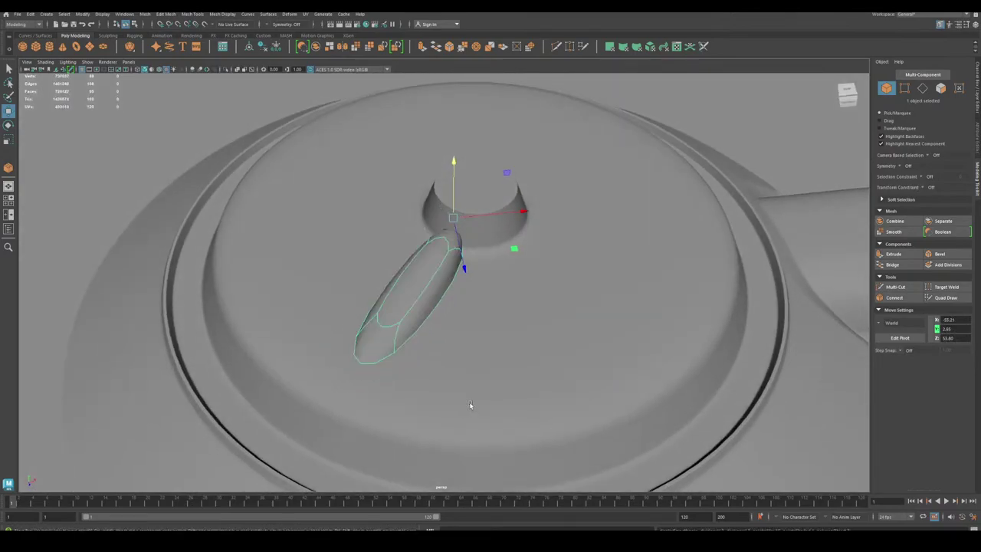
key(1)
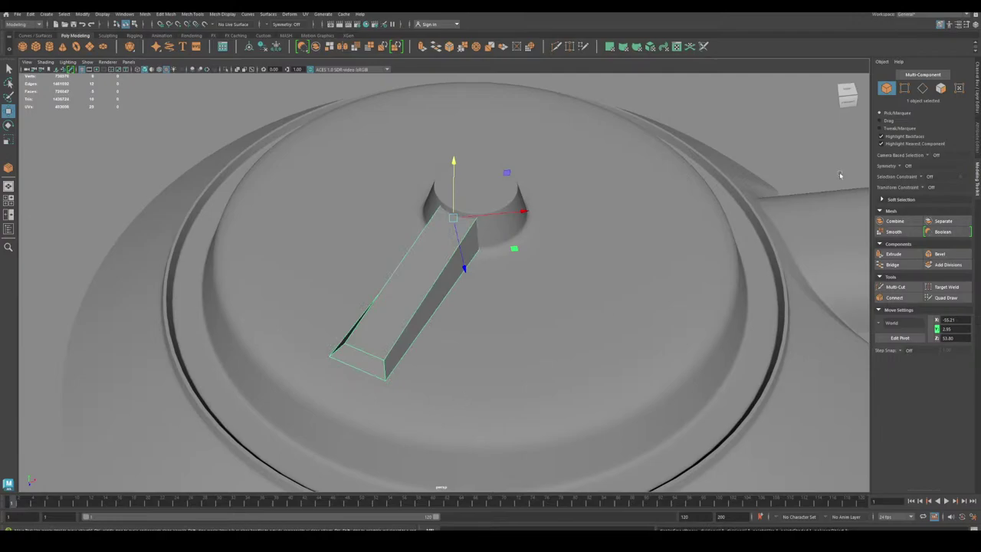
Try to connect the pointer bar's lengthwise edges with the Connect tool.
click(921, 90)
alt+drag(707, 215, 585, 241)
click(394, 246)
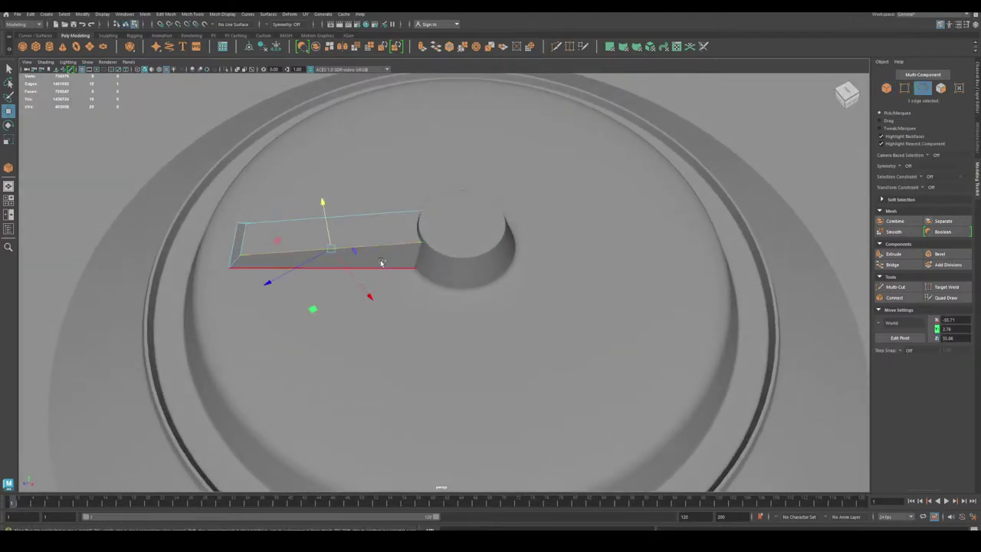
shift+click(380, 265)
click(380, 245)
shift+double_click(381, 267)
scroll(398, 277, down, 2)
alt+drag(409, 283, 444, 284)
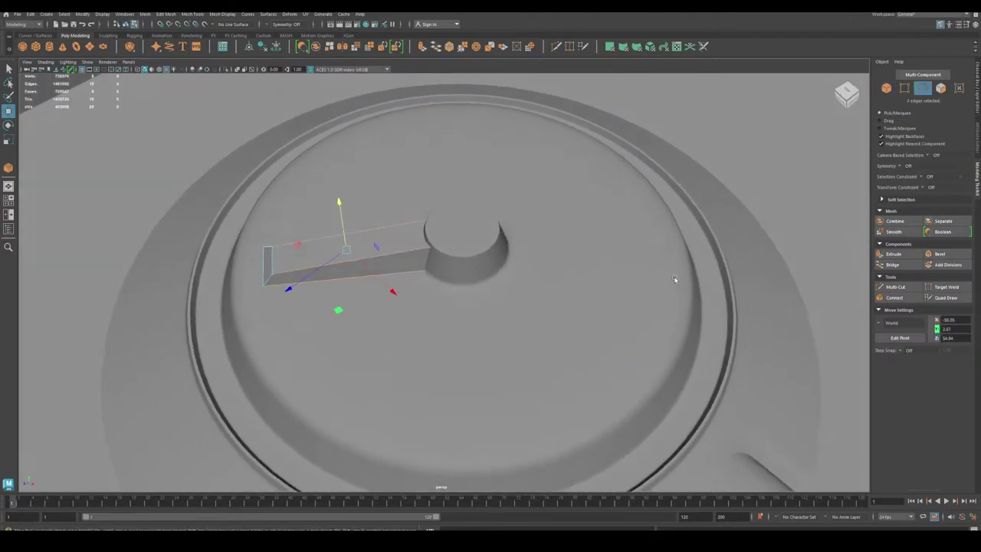
click(893, 298)
key(w)
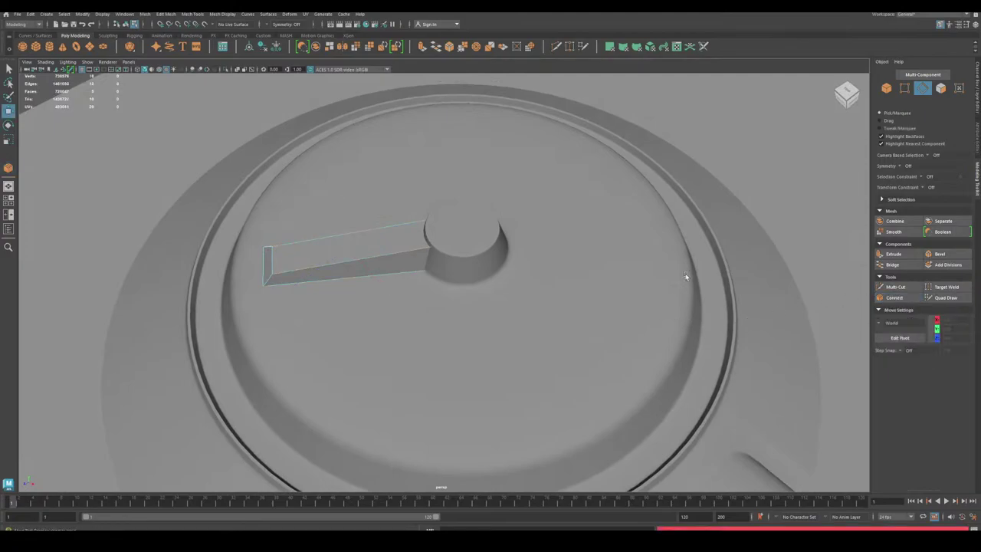
drag(381, 179, 389, 341)
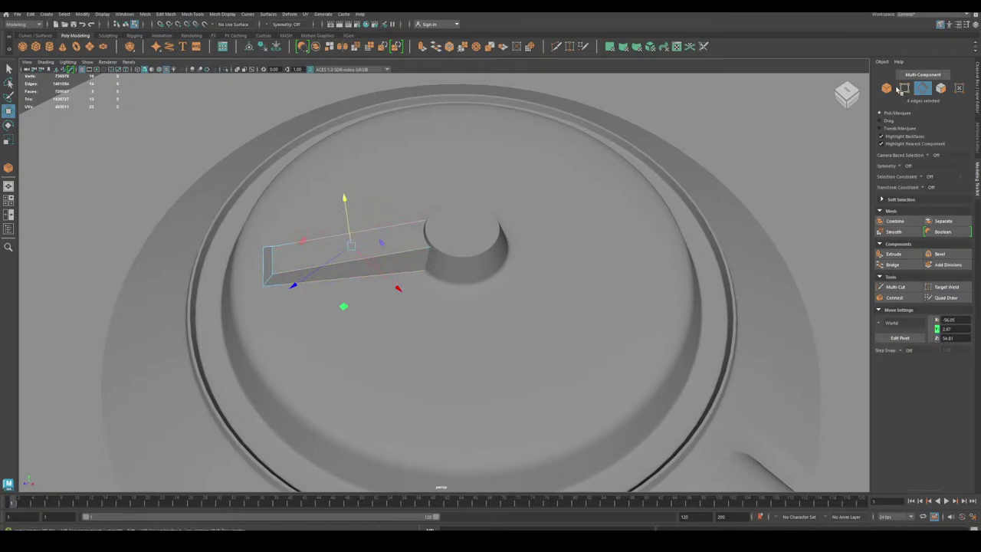
Undo the connection made across the pointer bar's lengthwise edges.
click(886, 89)
alt+middle_drag(357, 313, 476, 323)
alt+right_drag(476, 322, 533, 380)
key(ctrl+z)
key(ctrl+z)
key(ctrl+z)
key(ctrl+z)
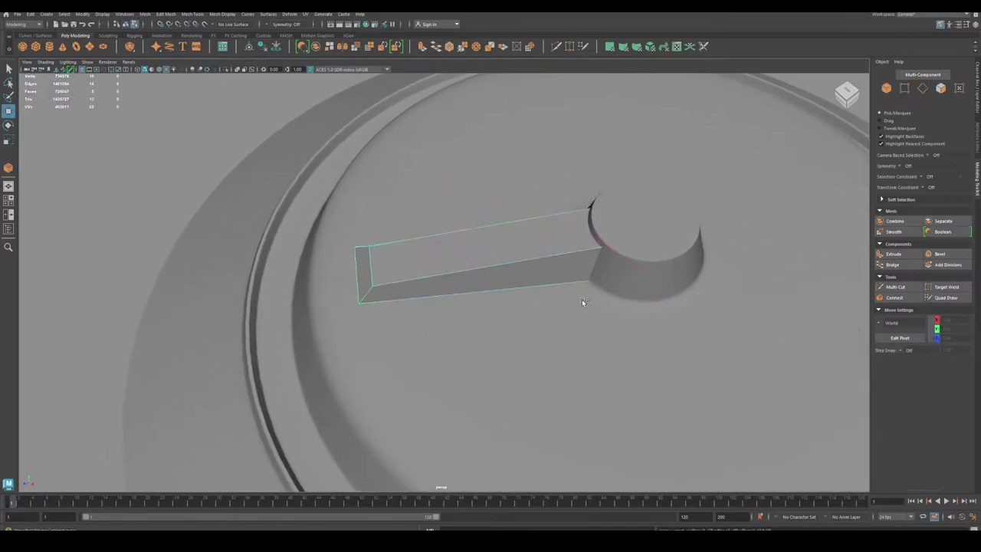
Reselect the pointer bar's four lengthwise edges and try connecting them again.
drag(518, 167, 510, 359)
drag(499, 148, 473, 339)
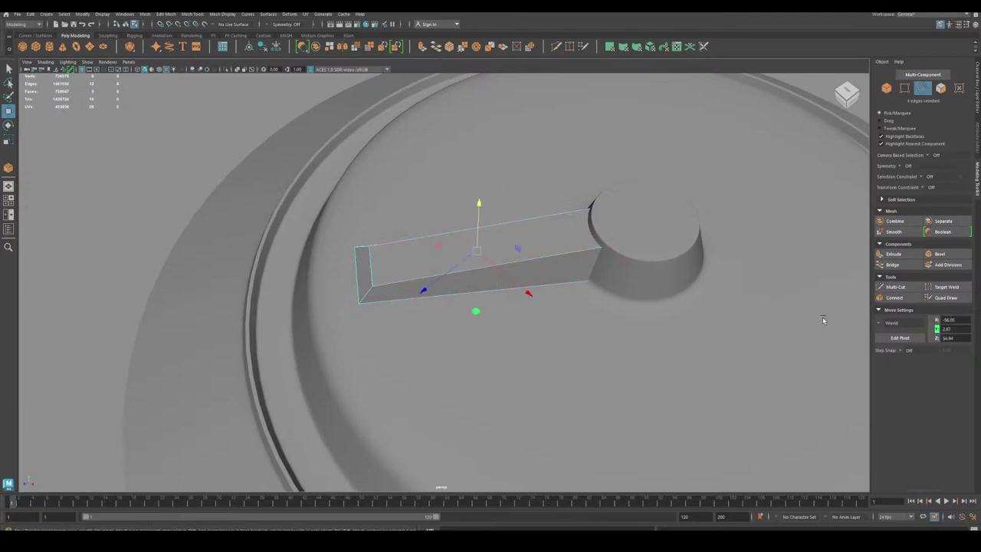
click(892, 298)
key(w)
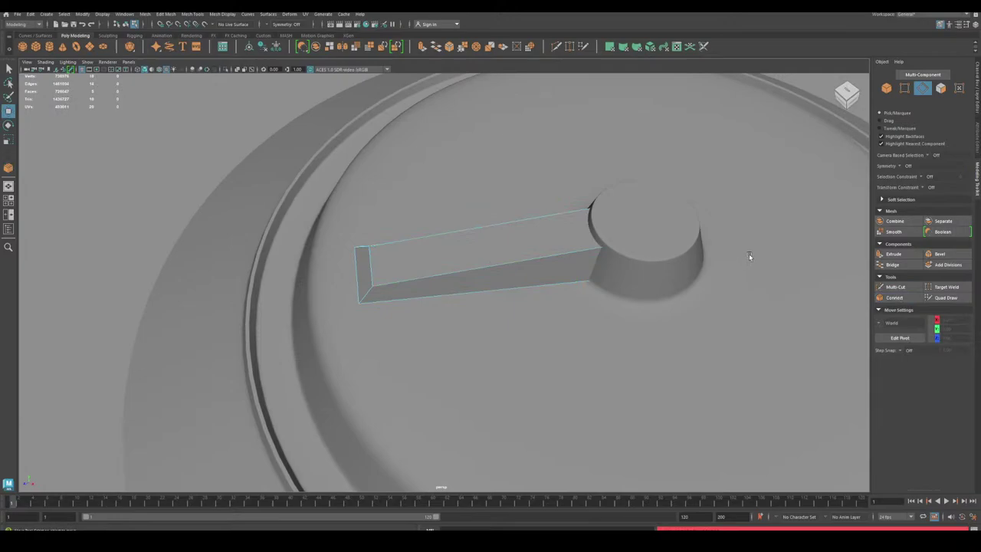
click(885, 87)
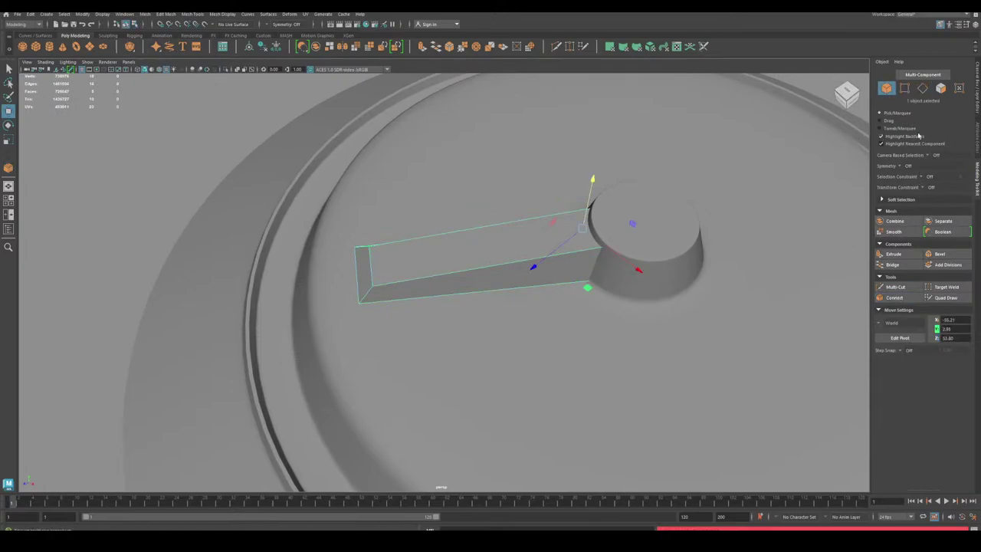
Try to delete the added vertices near the pointer bar's outer end.
click(904, 88)
alt+drag(573, 330, 407, 311)
drag(405, 255, 423, 358)
key(Delete)
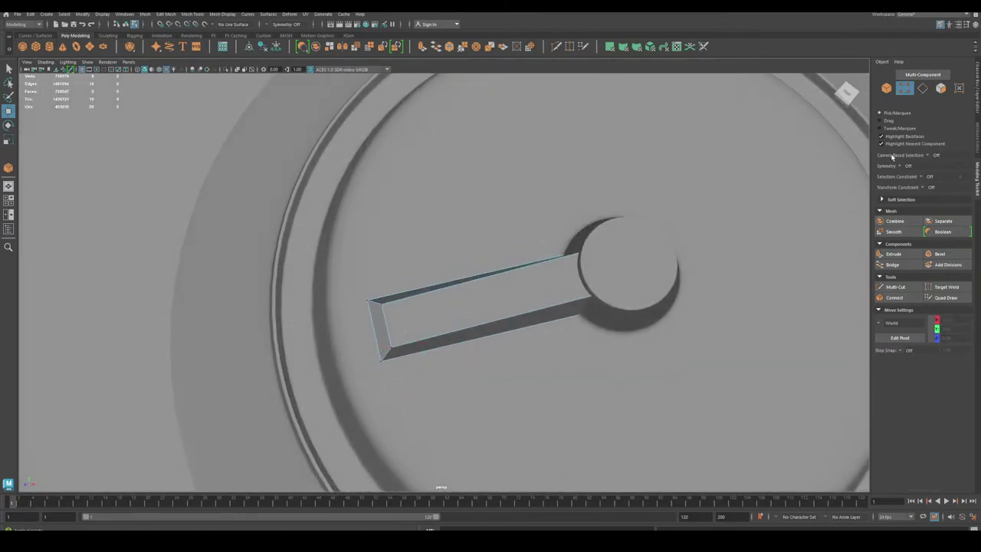
Merge all vertices of the pointer bar with a threshold of 0.01, checking them in wireframe before restoring the shaded display.
drag(325, 196, 576, 358)
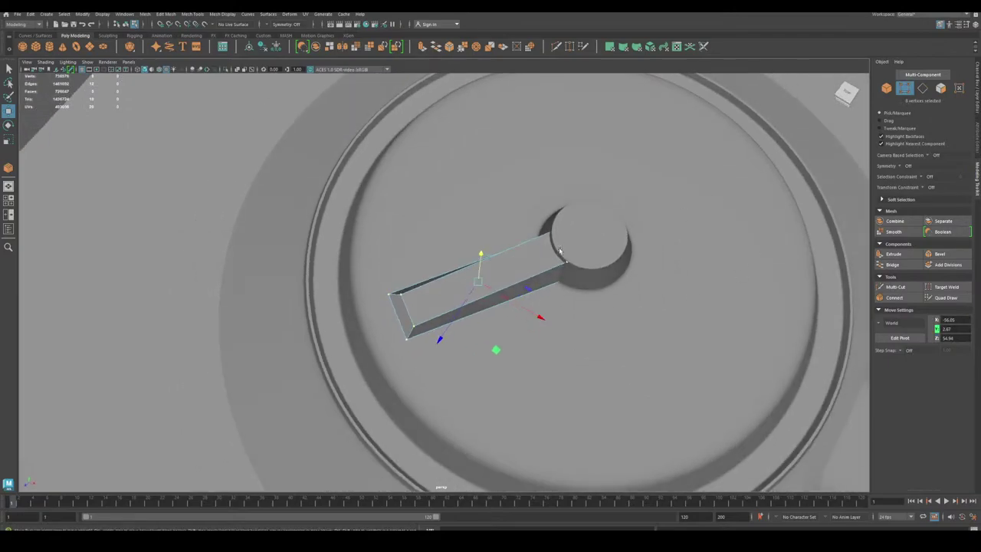
key(4)
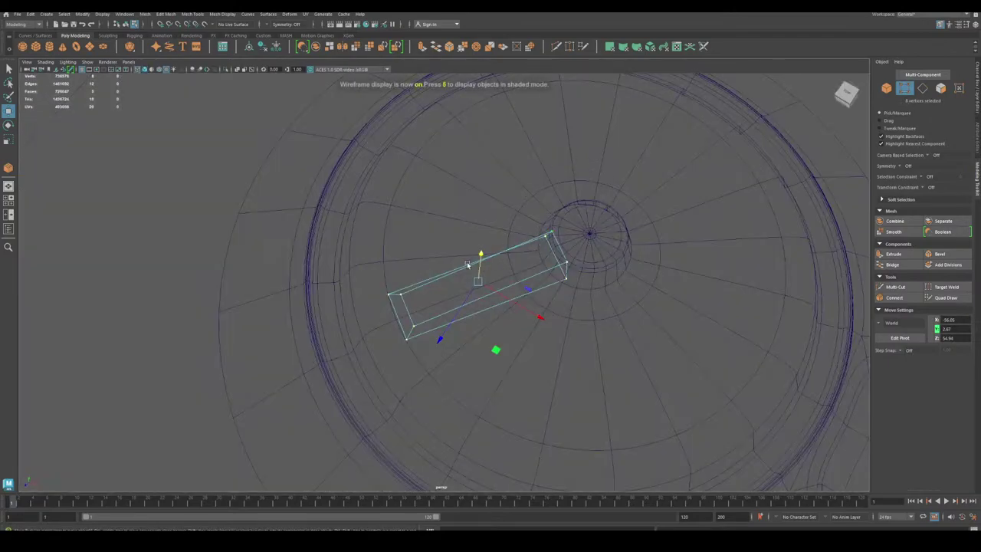
click(166, 14)
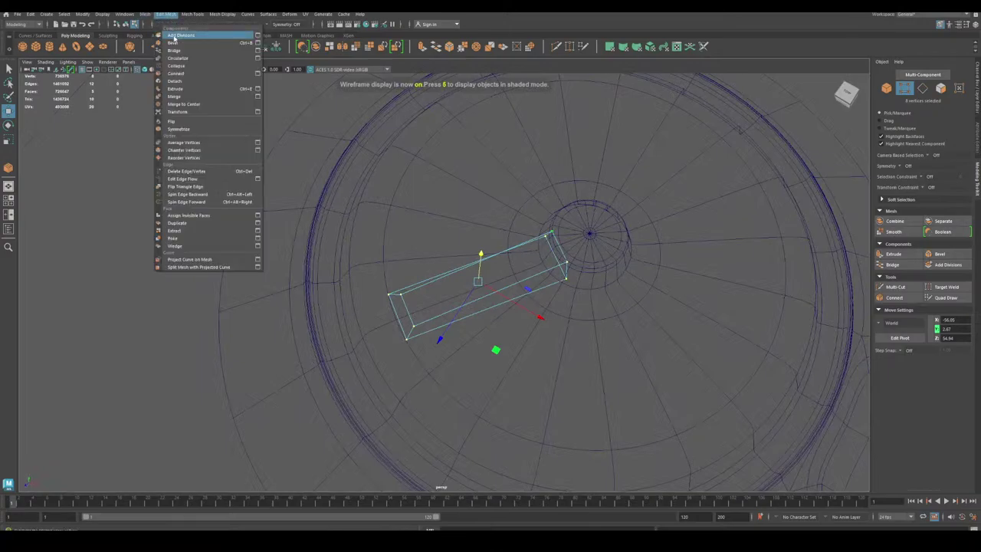
click(258, 96)
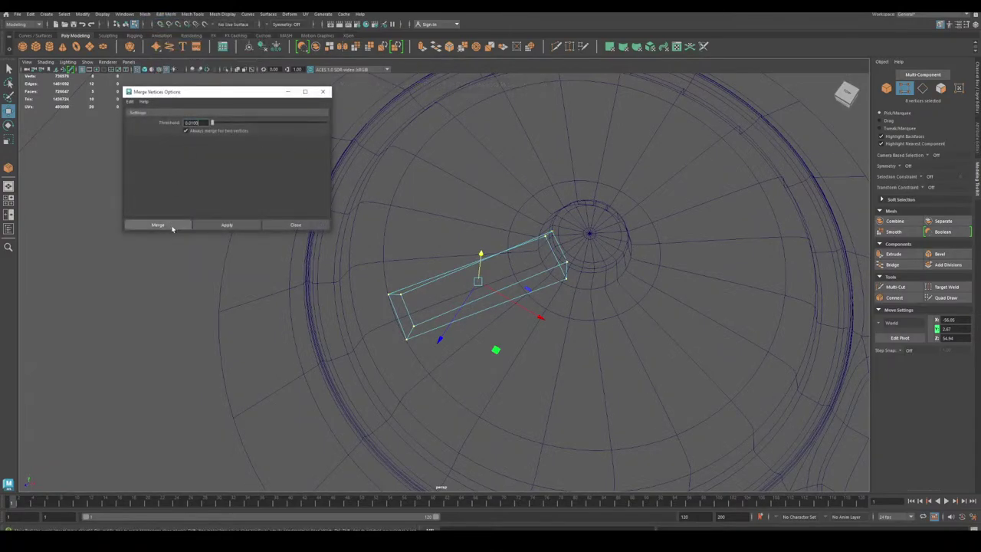
click(170, 223)
click(886, 90)
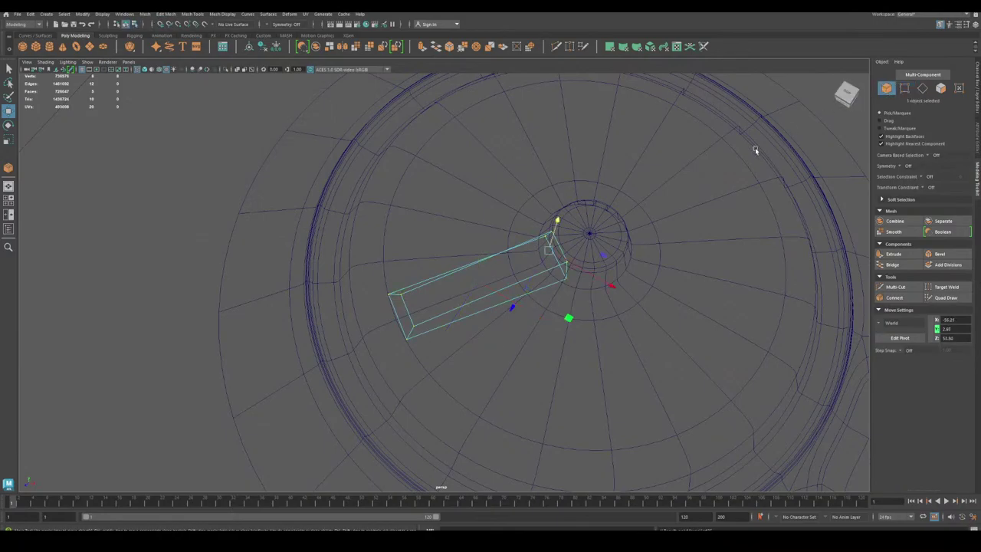
key(6)
scroll(432, 297, up, 3)
mouse_move(431, 297)
alt+mouse_down()
mouse_move(437, 272)
mouse_move(417, 263)
mouse_move(427, 226)
mouse_move(414, 259)
alt+mouse_up()
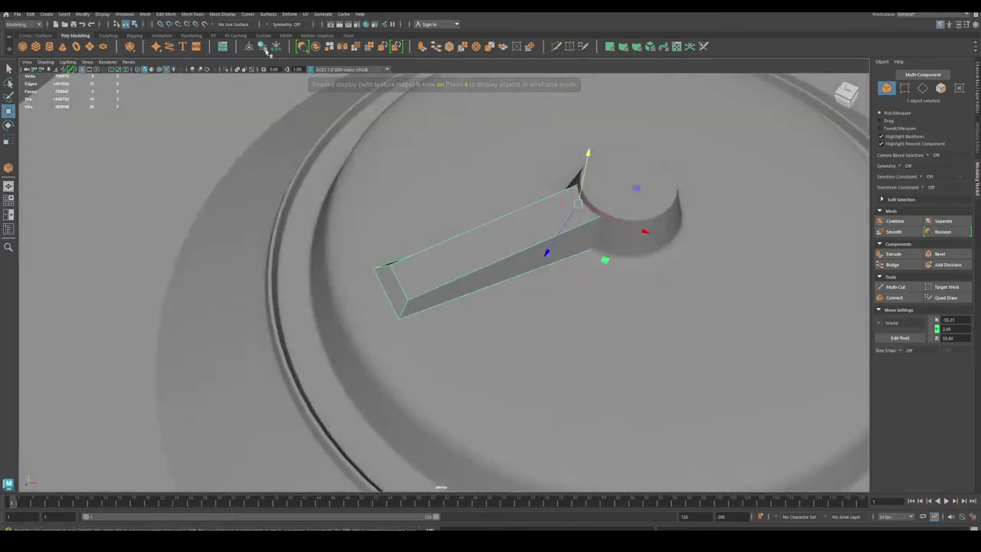
Connect the pointer bar's four lengthwise edges with two segments pinched towards the bar's ends.
click(278, 48)
click(923, 88)
alt+drag(738, 151, 650, 184)
drag(472, 201, 455, 358)
click(892, 297)
alt+drag(529, 353, 595, 286)
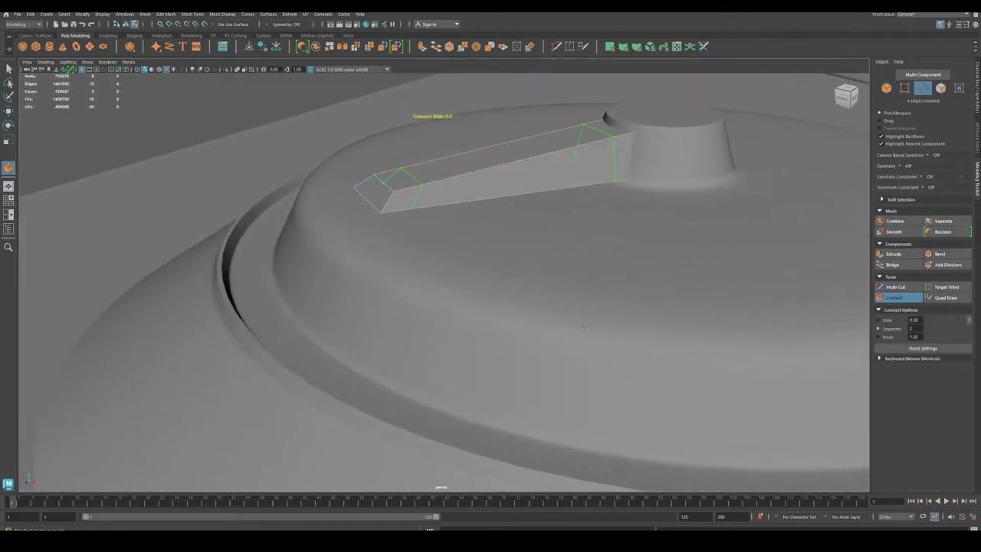
alt+middle_drag(594, 286, 596, 352)
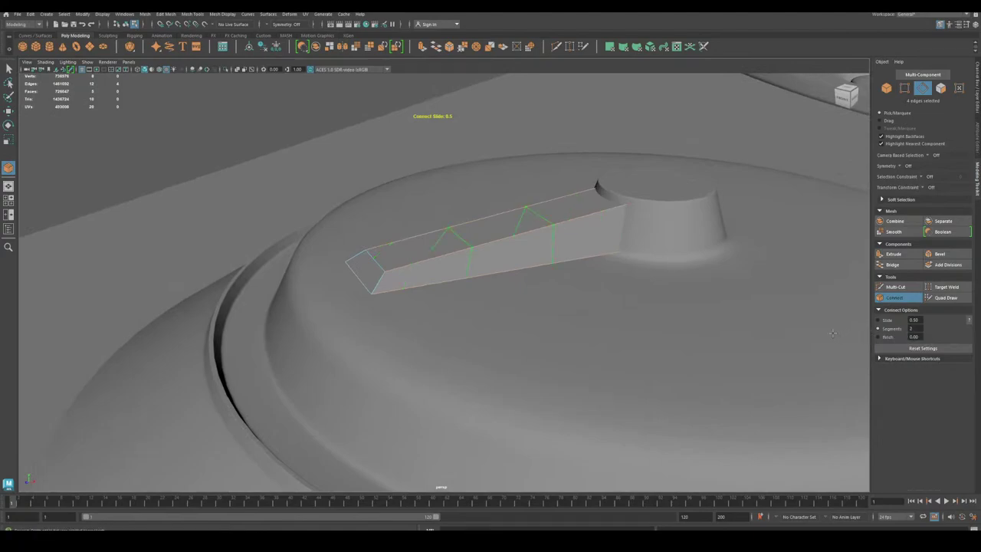
key(w)
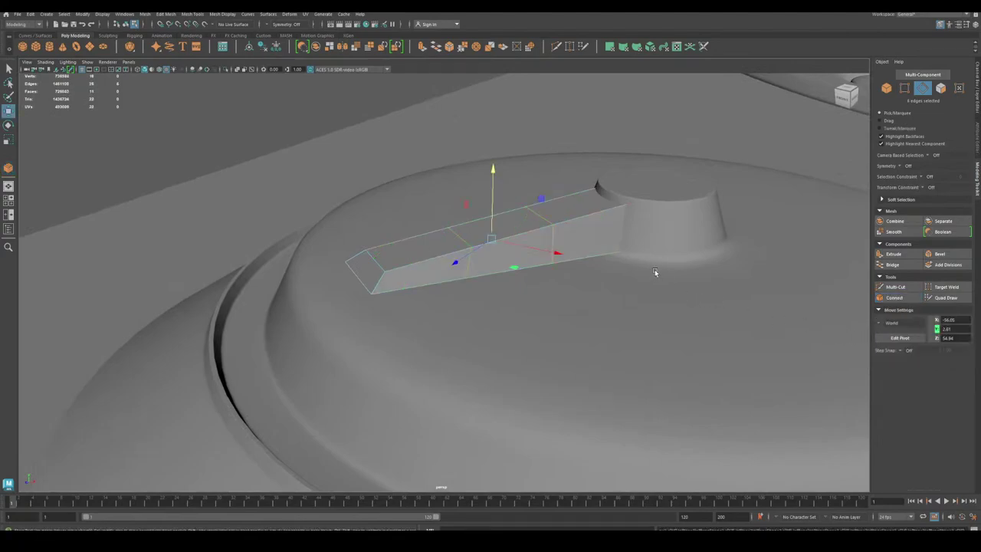
click(893, 297)
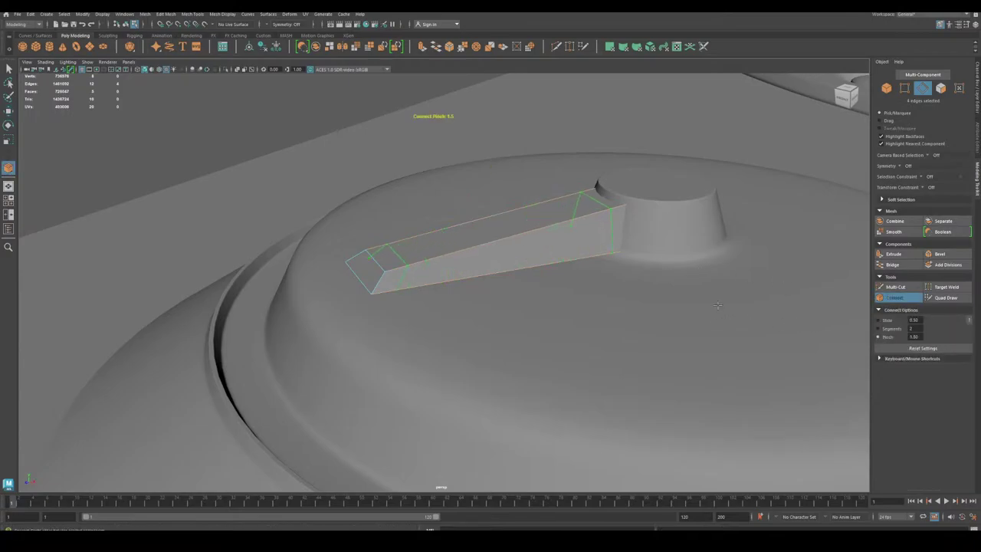
key(w)
Preview the pointer bar with smoothing and examine its shape against the peg, disc and whole decal.
alt+drag(587, 322, 607, 312)
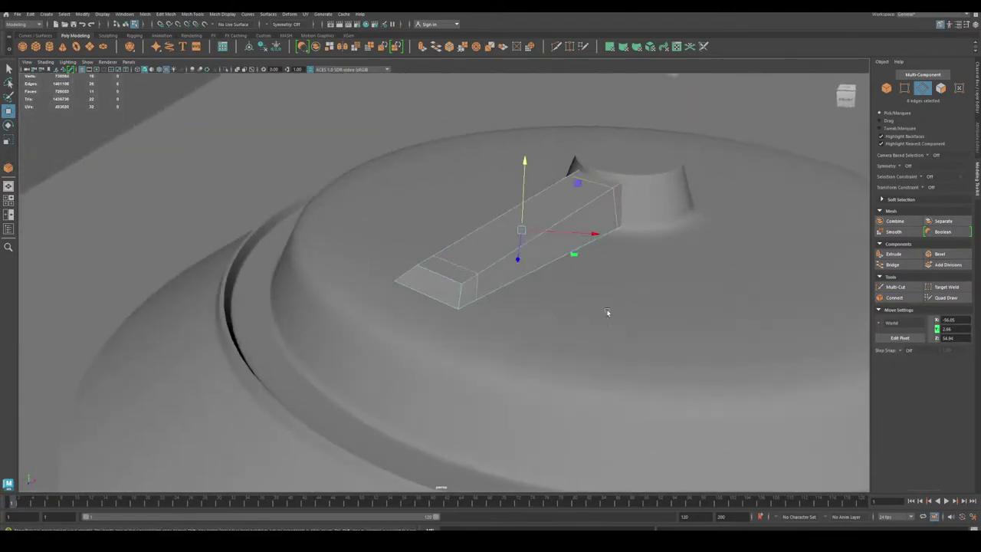
alt+drag(518, 249, 463, 234)
alt+drag(653, 173, 631, 191)
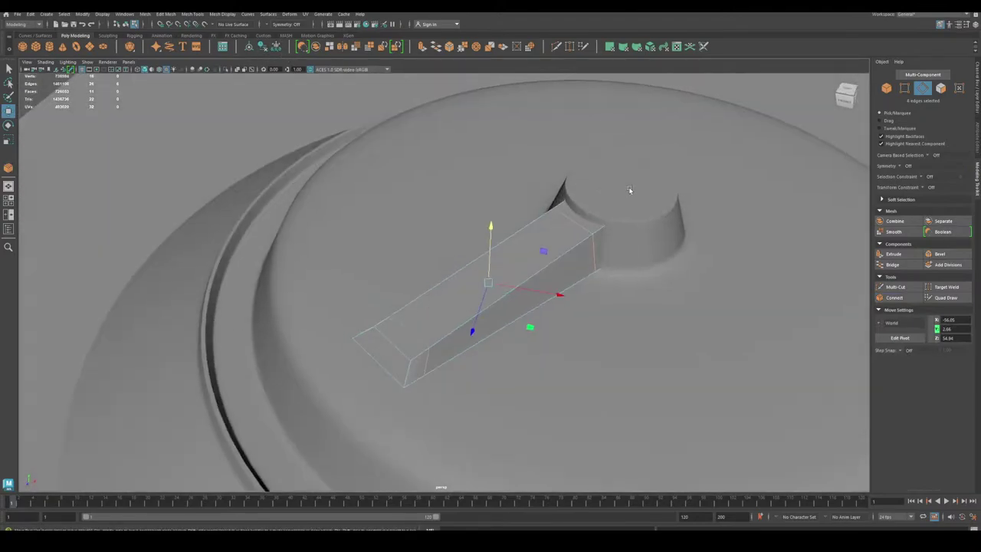
click(887, 88)
key(3)
click(175, 193)
alt+right_drag(175, 193, 135, 175)
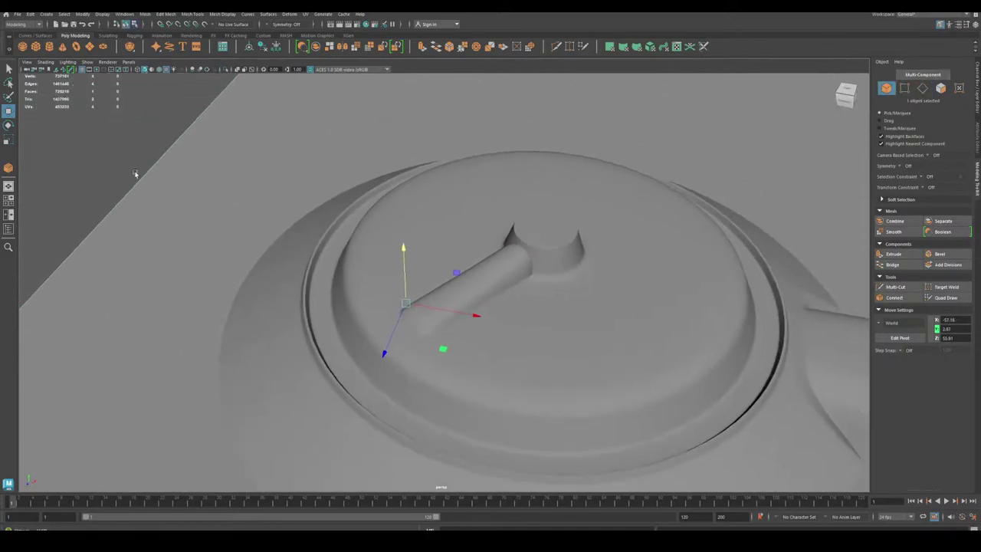
alt+drag(135, 175, 186, 217)
alt+middle_drag(276, 230, 230, 186)
alt+right_drag(230, 186, 277, 251)
alt+drag(278, 249, 274, 241)
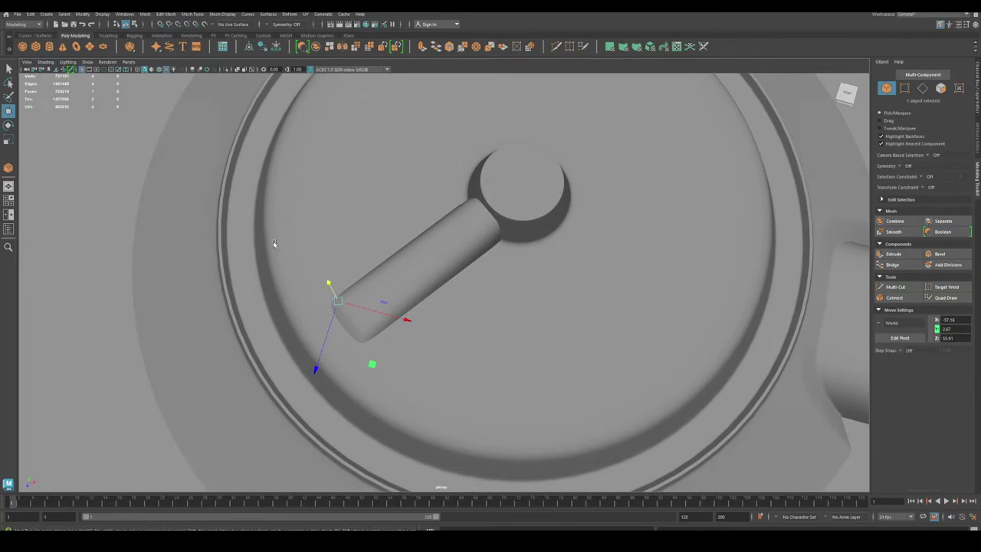
alt+right_drag(442, 241, 262, 225)
alt+drag(262, 225, 282, 231)
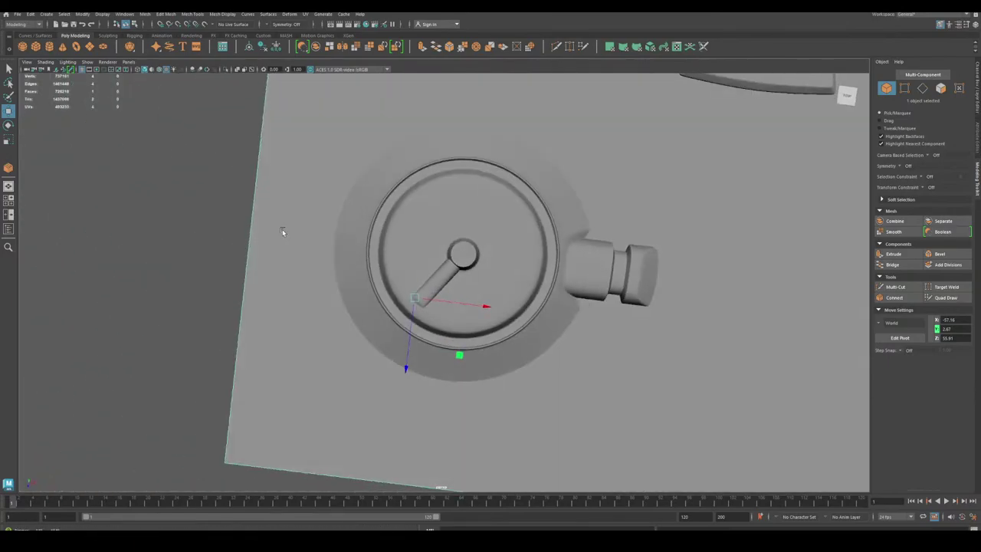
Select the pointer bar and return it to its unsmoothed display in a close view of its edges.
alt+right_drag(282, 232, 521, 363)
click(452, 268)
alt+right_drag(420, 248, 514, 287)
alt+drag(515, 286, 467, 265)
alt+middle_drag(458, 247, 461, 284)
alt+drag(459, 285, 442, 312)
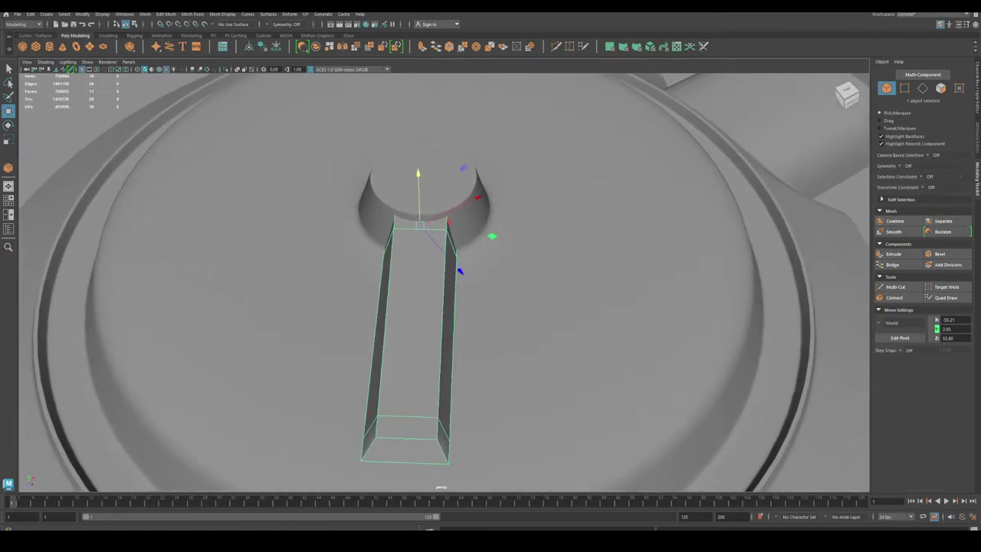
Bring up the steampunk keyboard reference image, examine its details and put it away again.
drag(0, 43, 270, 33)
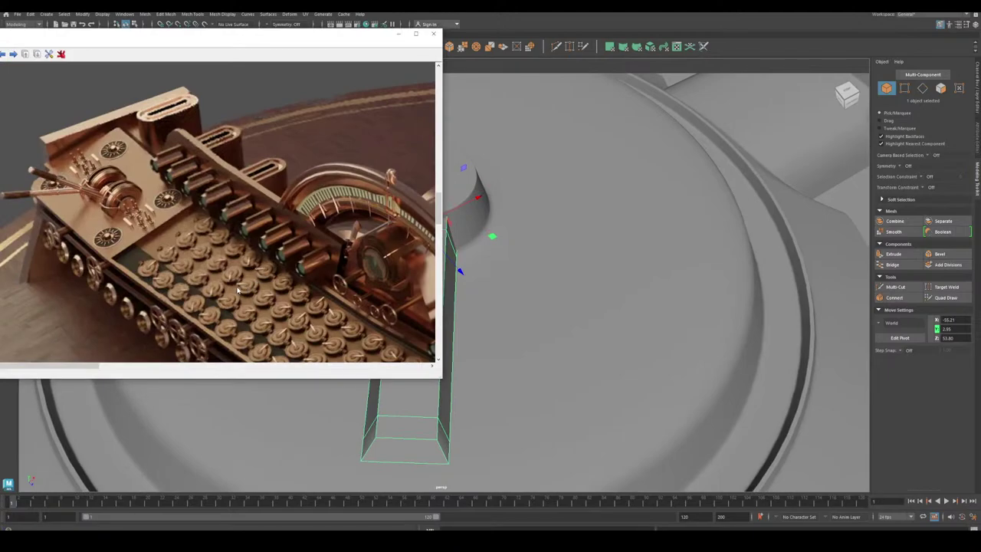
drag(337, 40, 0, 126)
scroll(118, 113, down, 8)
Select the four faces at the pointer bar's outer end and set the move axis orientation to Component.
alt+drag(121, 115, 176, 164)
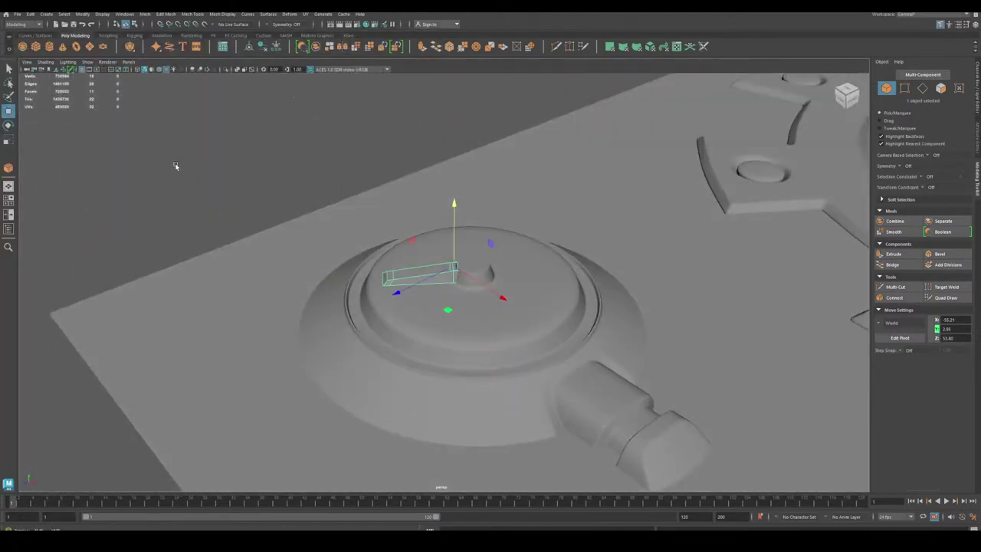
click(904, 89)
alt+drag(266, 170, 325, 153)
scroll(360, 179, up, 5)
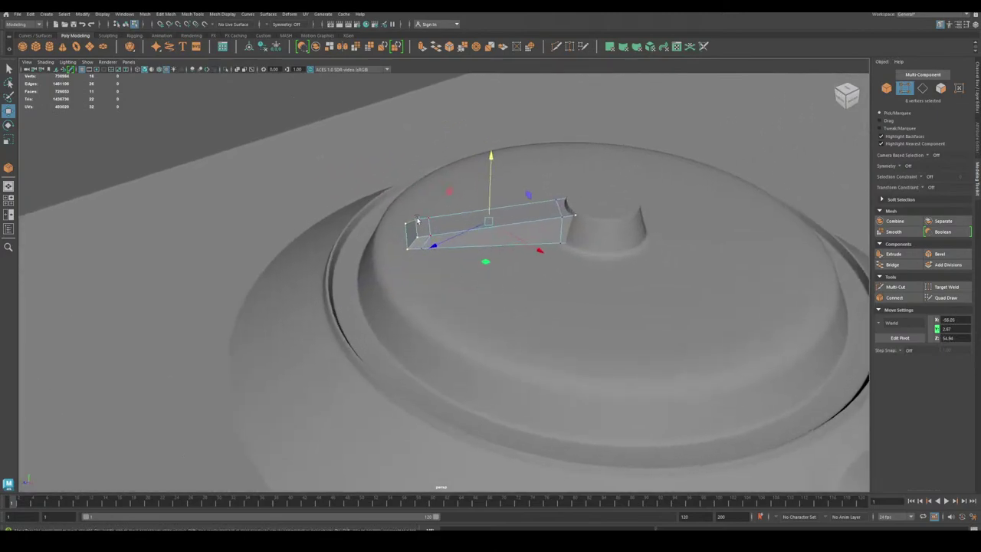
click(417, 246)
drag(411, 243, 439, 259)
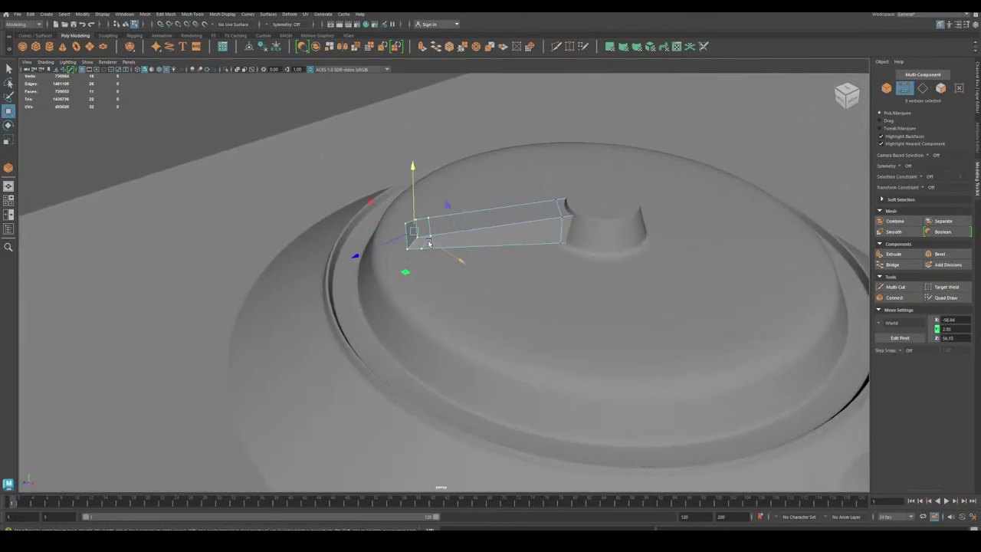
click(940, 89)
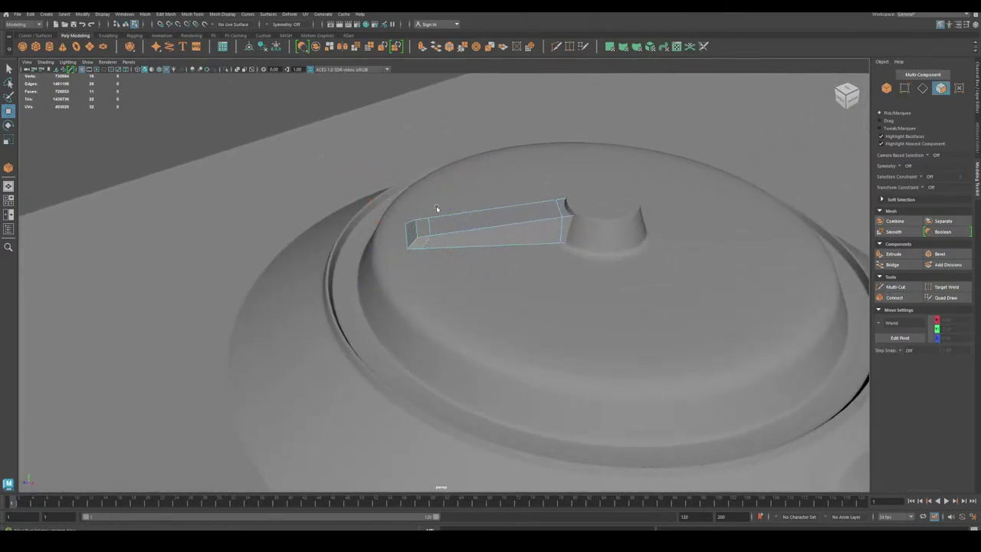
drag(444, 271, 445, 270)
ctrl+drag(460, 162, 511, 286)
alt+drag(414, 276, 692, 280)
click(887, 321)
click(894, 342)
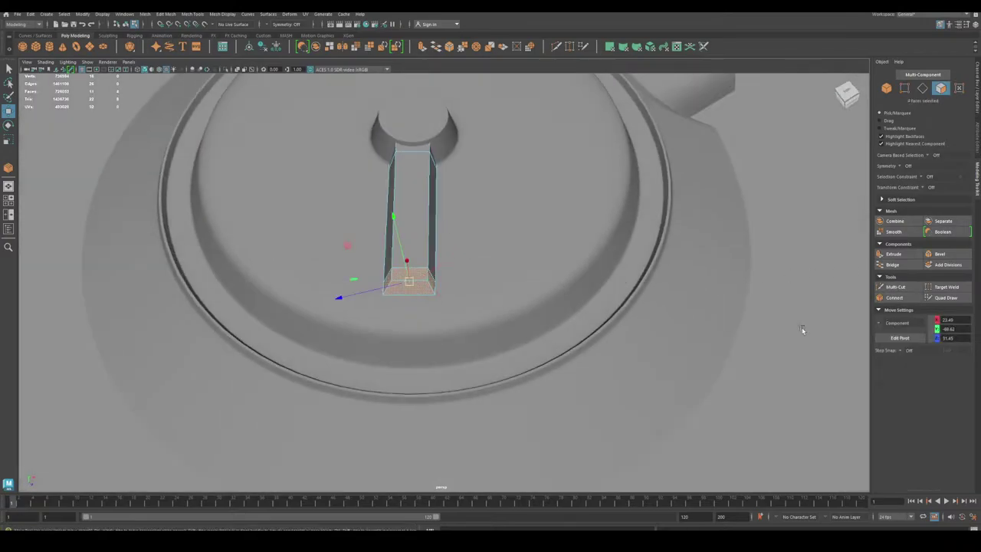
Select the whole pointer bar as an object and show wireframe on shaded for the models from above.
alt+drag(420, 306, 418, 318)
click(887, 90)
scroll(545, 212, down, 5)
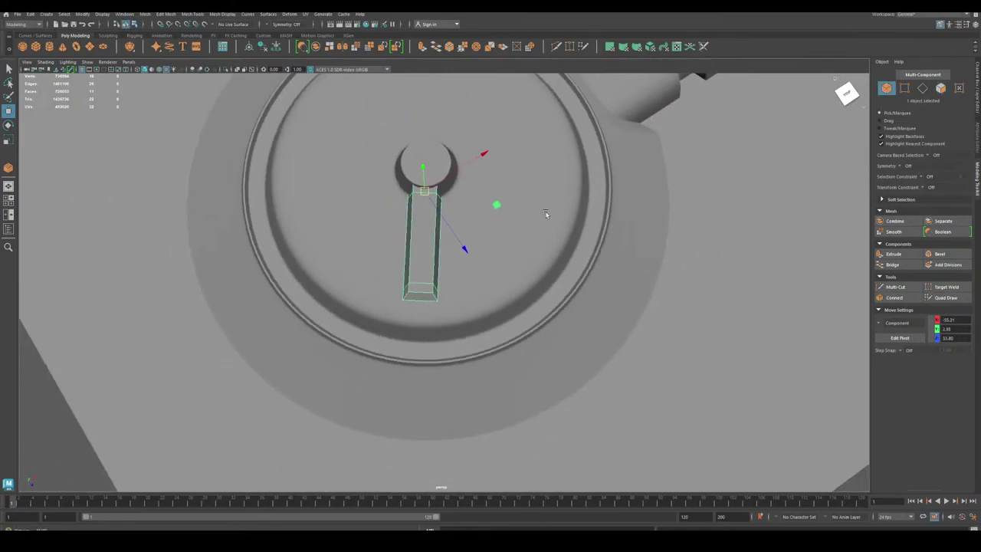
alt+drag(545, 212, 459, 218)
click(497, 197)
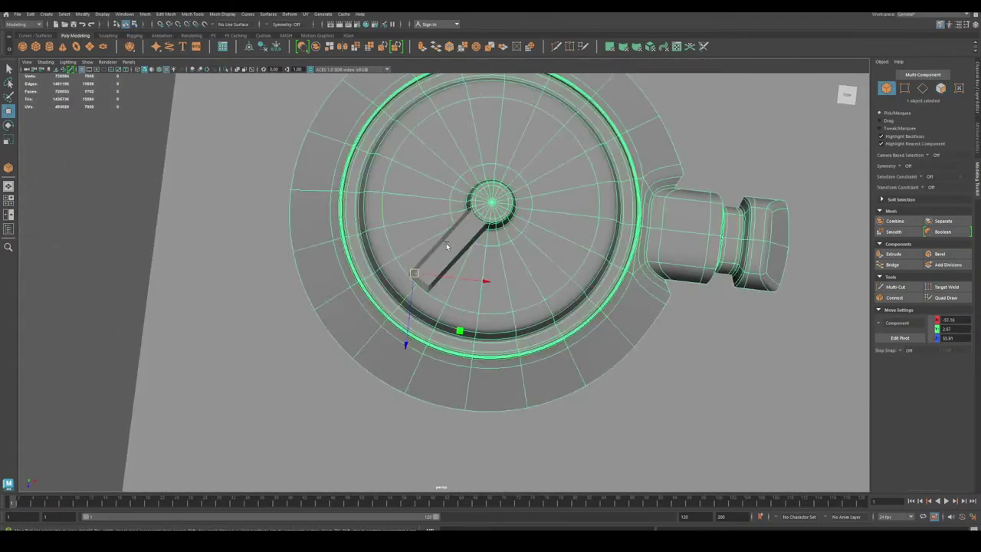
click(447, 248)
alt+right_drag(447, 247, 495, 276)
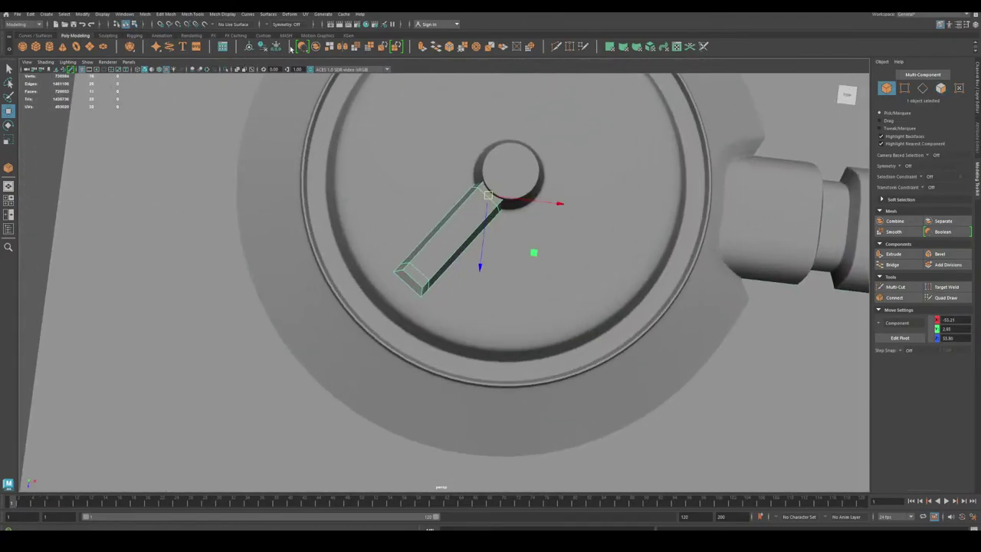
alt+middle_drag(354, 136, 294, 187)
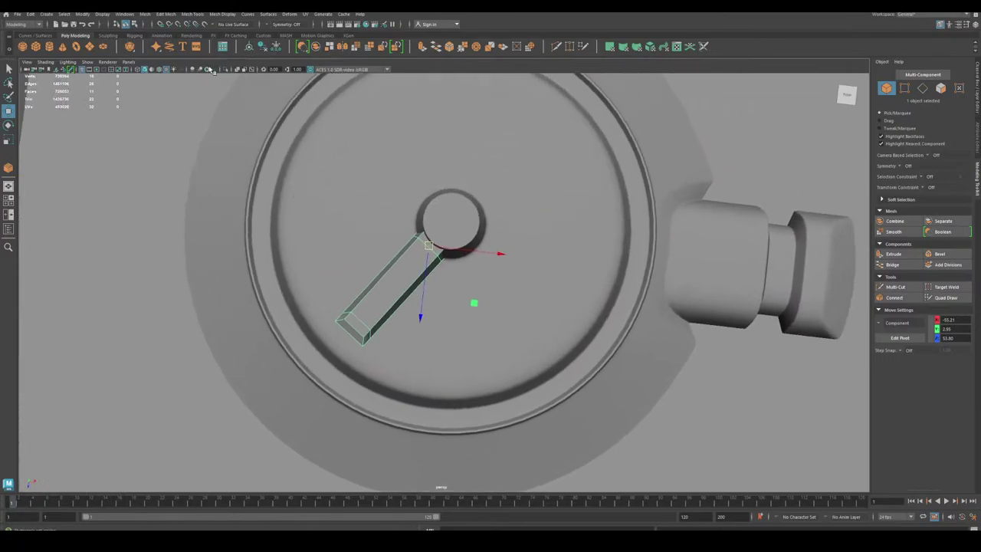
click(159, 69)
Move the pointer bar's pivot to the centre vertex of the peg's top with vertex snapping.
scroll(334, 243, up, 3)
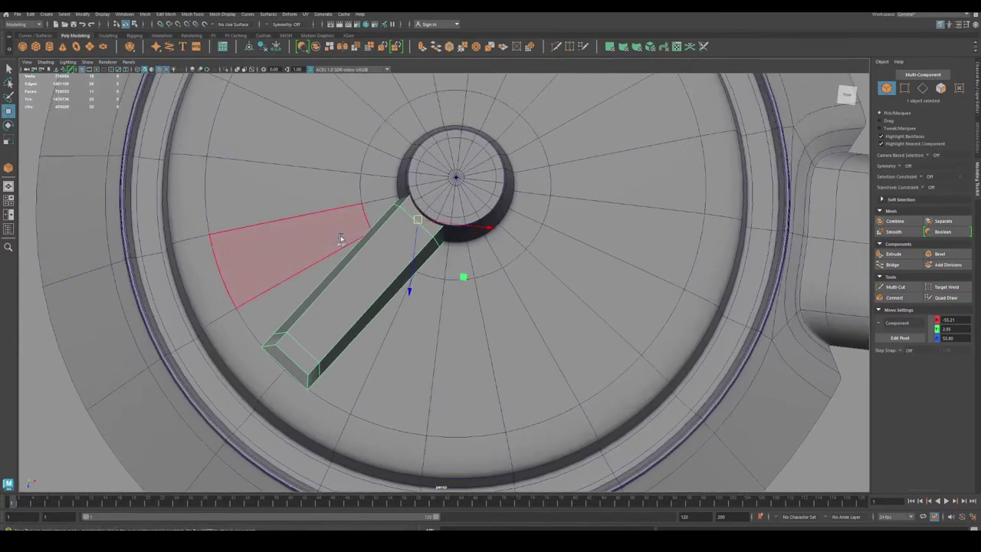
key(d)
key(v)
drag(419, 221, 454, 190)
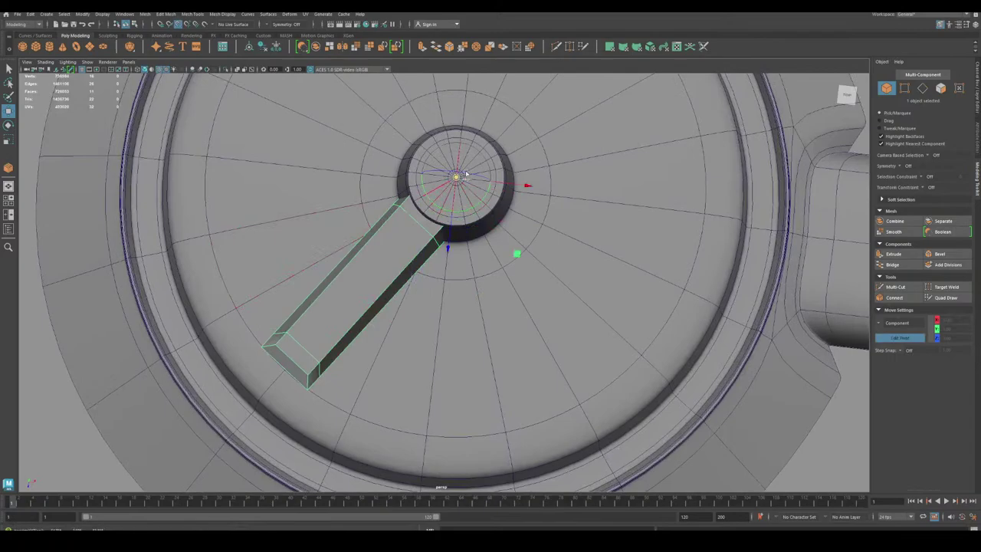
scroll(476, 242, down, 4)
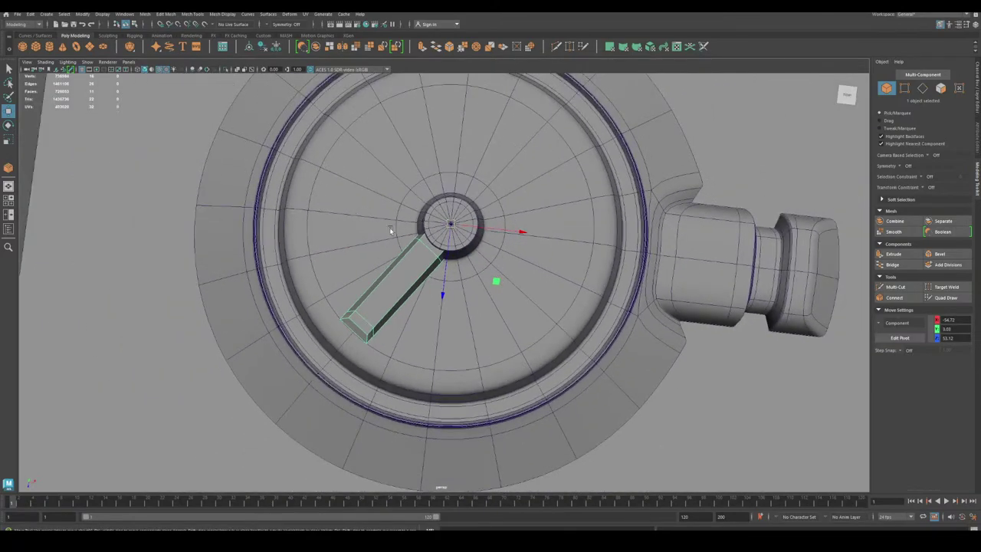
Rotate the pointer bar around the peg's centre until it lines up with the world Z axis.
alt+right_drag(390, 230, 358, 217)
alt+middle_drag(357, 217, 350, 182)
key(e)
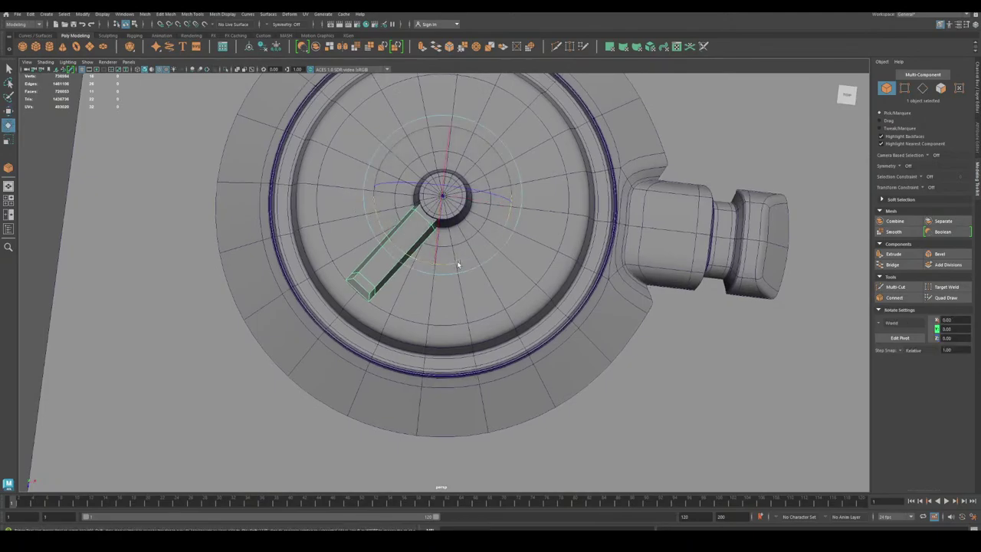
drag(457, 263, 477, 267)
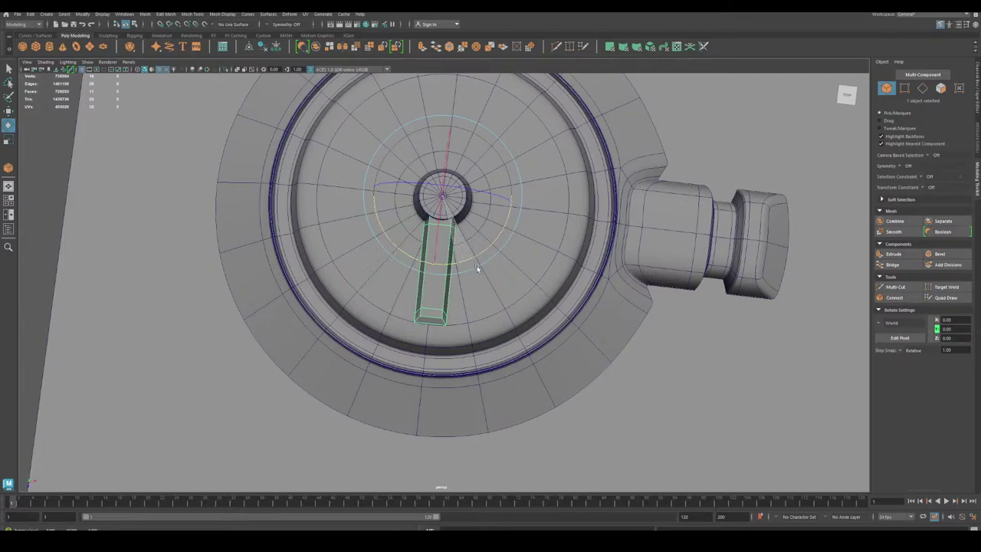
Lengthen the pointer bar by moving its four outer end faces outward along World Z to the disc's rim groove.
alt+right_drag(508, 288, 481, 298)
alt+drag(482, 299, 554, 296)
click(941, 91)
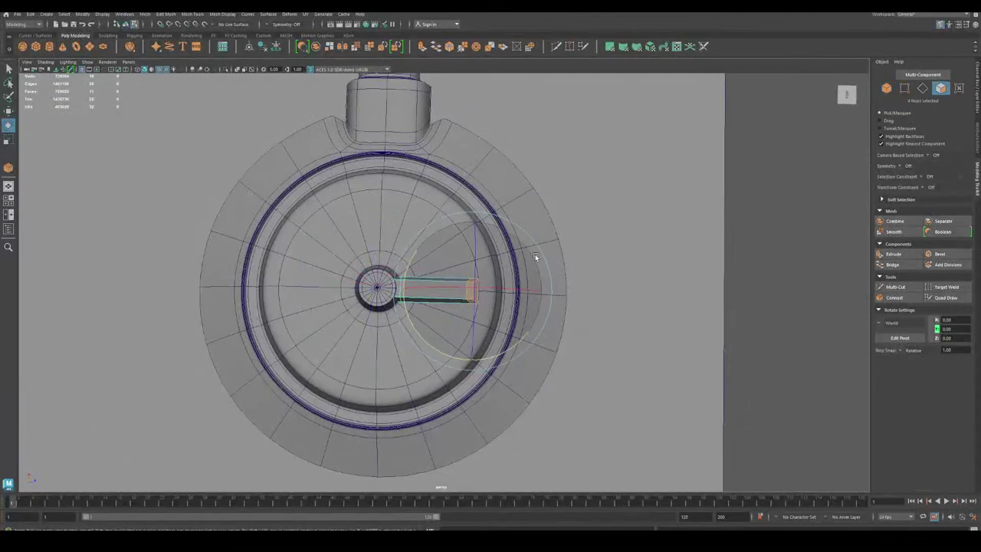
key(w)
click(893, 323)
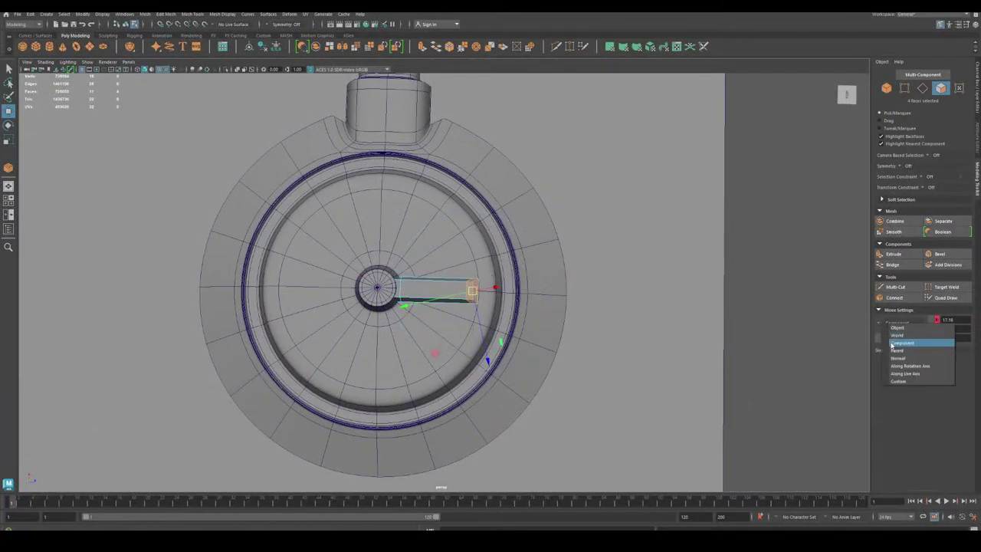
click(900, 332)
drag(524, 294, 551, 295)
alt+drag(550, 294, 627, 392)
drag(579, 262, 587, 263)
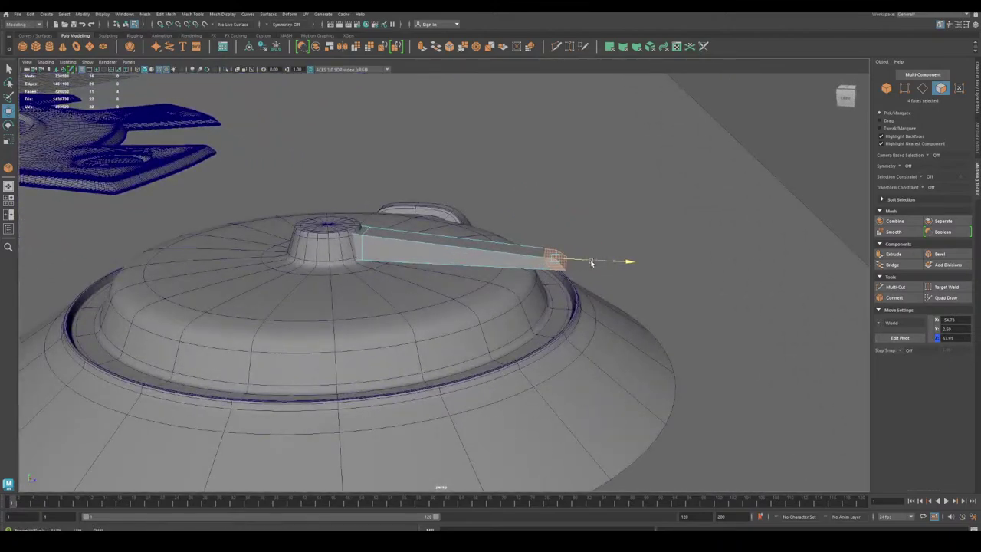
Lower the pointer bar's bottom edges so its outer end reaches down into the groove around the disc.
alt+middle_drag(580, 298, 498, 300)
alt+right_drag(499, 301, 569, 374)
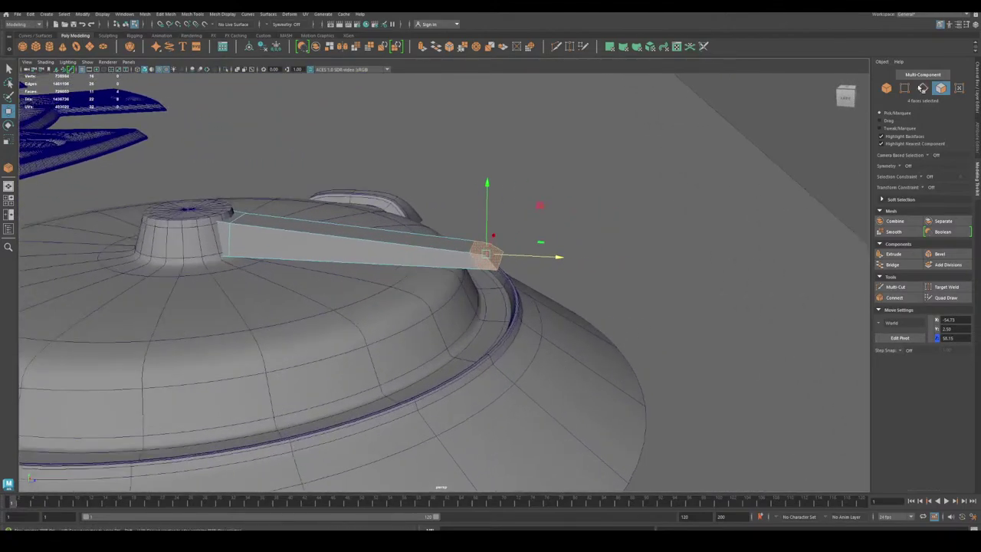
click(922, 89)
click(426, 267)
alt+drag(436, 302, 451, 243)
drag(366, 239, 366, 241)
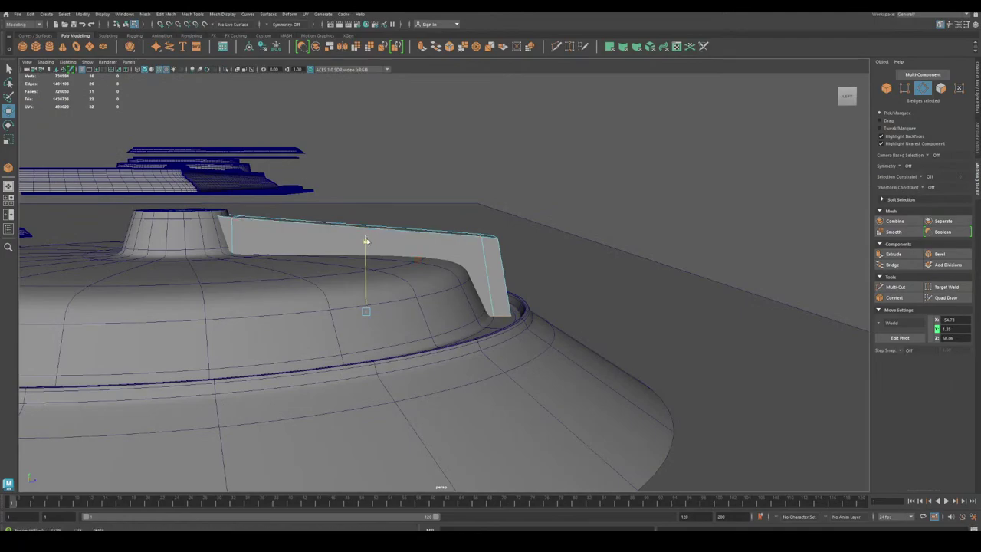
Reselect the pointer bar's four outer end faces and move them slightly farther outward along World Z.
alt+drag(404, 268, 401, 294)
click(943, 92)
alt+drag(613, 211, 625, 186)
drag(625, 185, 479, 335)
drag(317, 192, 367, 387)
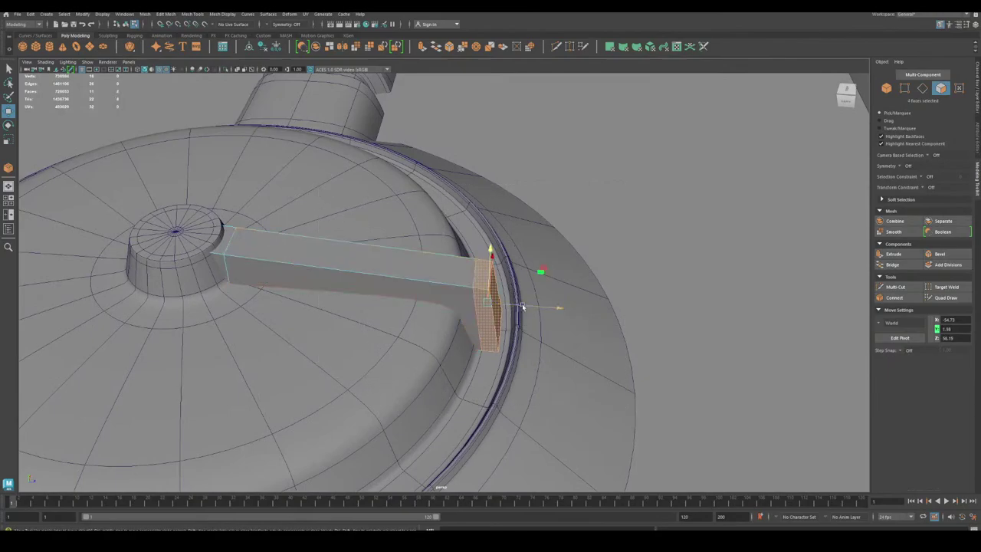
drag(523, 308, 536, 310)
Preview the lengthened pointer bar with smoothing, examine it from above and return it to unsmoothed display.
alt+drag(538, 337, 409, 333)
alt+middle_drag(375, 322, 398, 396)
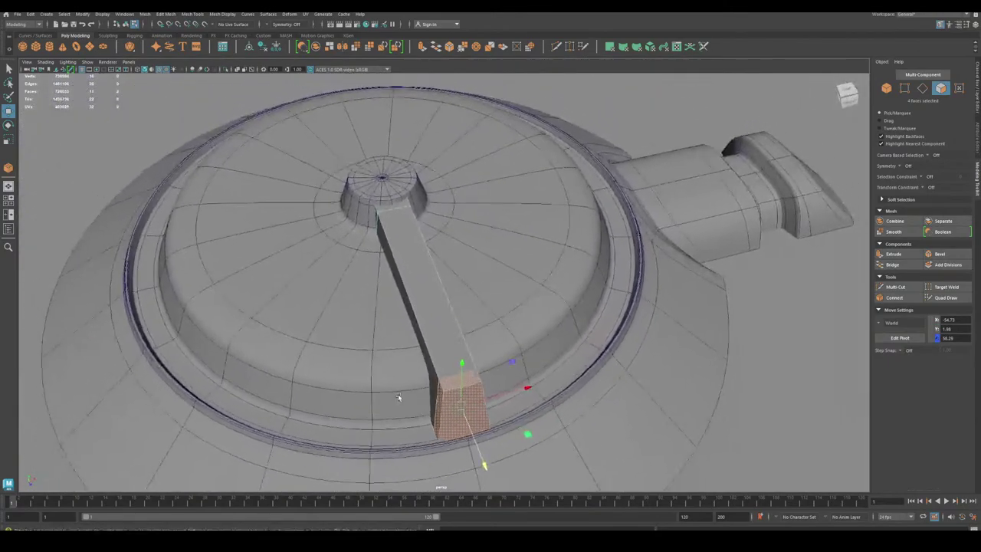
click(888, 93)
key(3)
click(774, 219)
scroll(633, 279, down, 3)
alt+drag(633, 279, 559, 316)
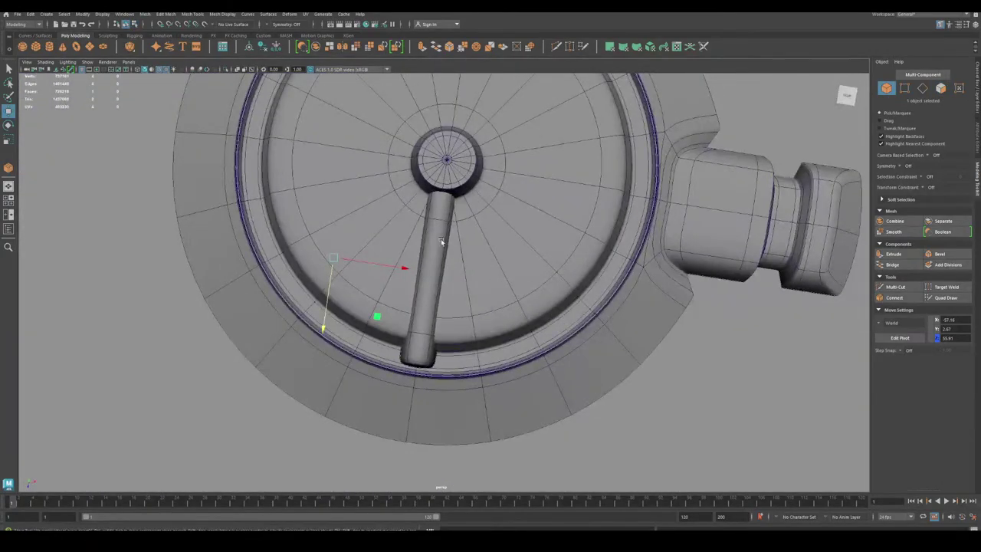
click(441, 240)
key(1)
Raise the pointer bar's inner end vertices above the peg and move them inward to the peg's centre.
alt+drag(315, 330, 509, 259)
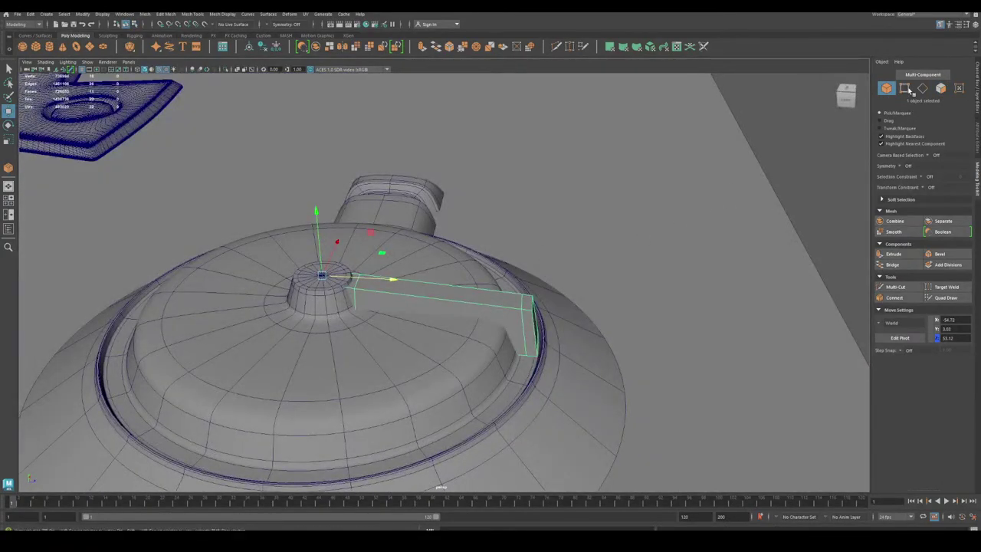
click(910, 90)
alt+drag(254, 345, 414, 337)
drag(394, 204, 529, 400)
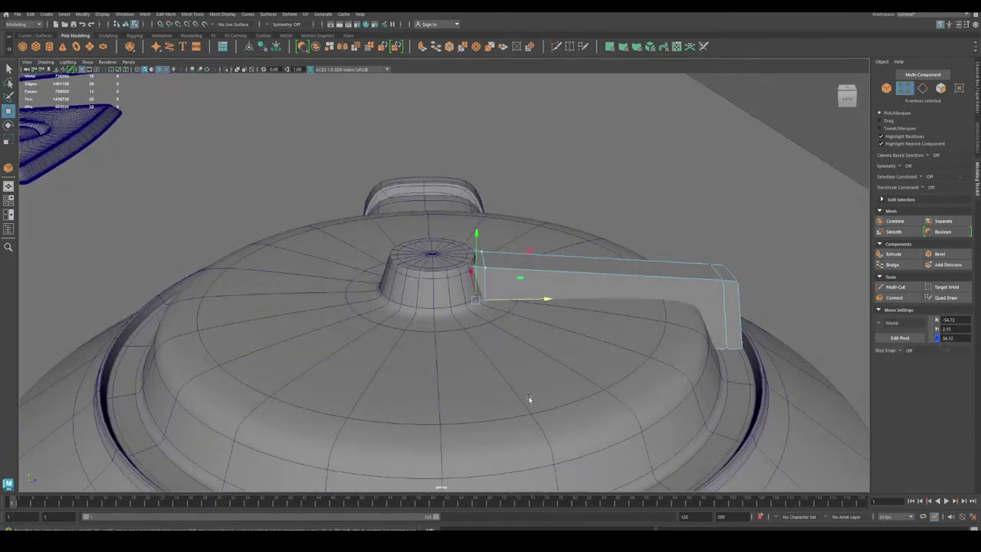
mouse_move(473, 244)
mouse_down()
mouse_move(473, 219)
mouse_move(476, 230)
mouse_up()
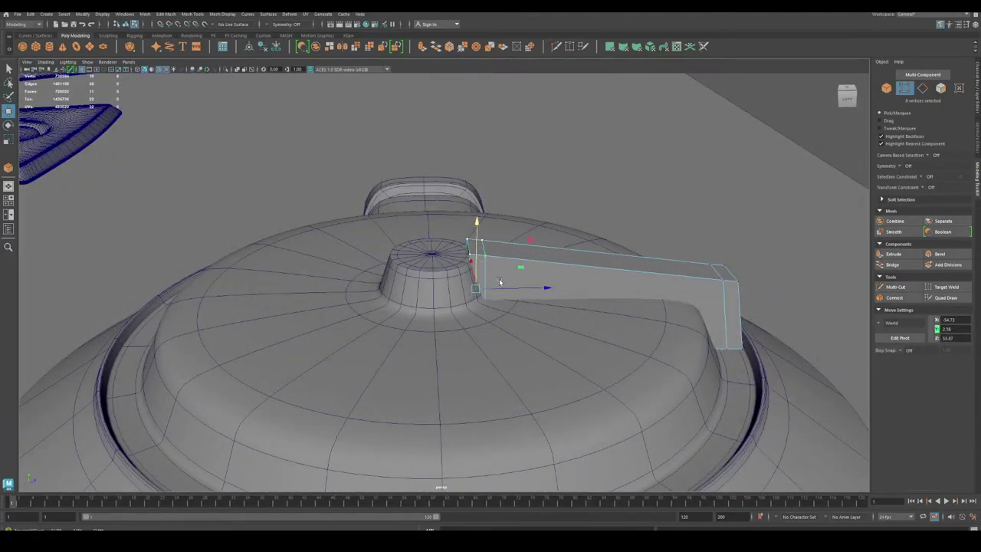
drag(499, 282, 465, 288)
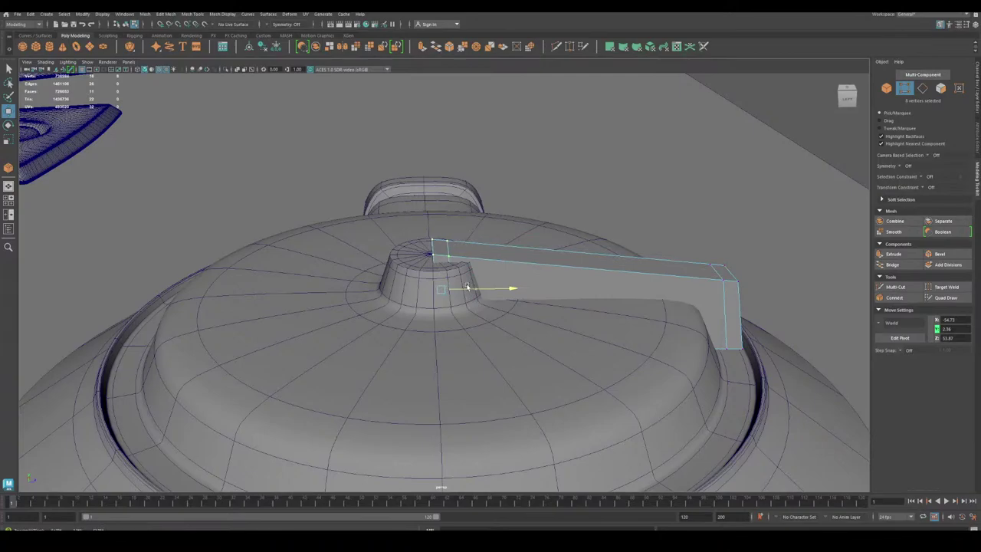
Turn on smooth preview for the pointer bar and shift its inner end slightly higher and farther over the peg.
alt+drag(360, 315, 475, 295)
scroll(534, 375, up, 4)
alt+drag(534, 375, 426, 363)
key(3)
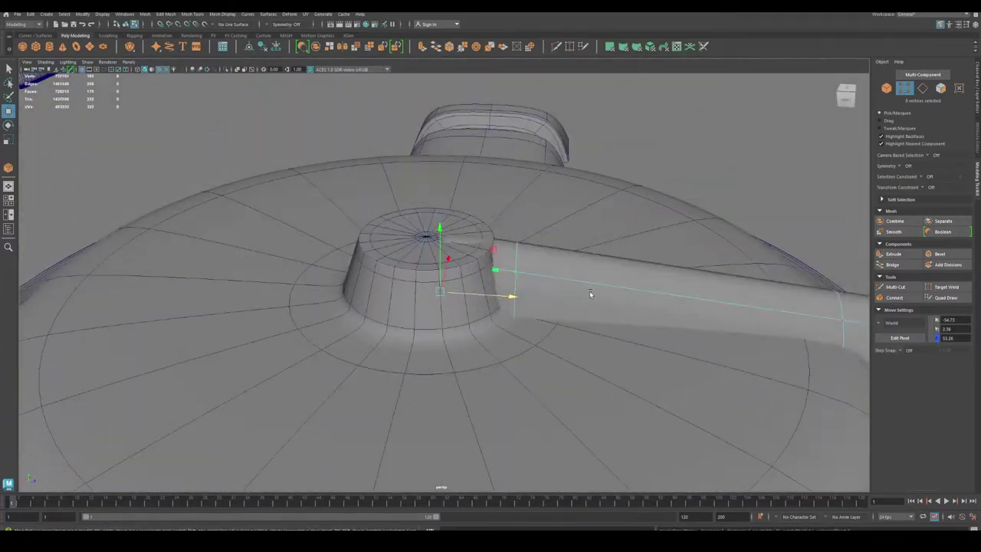
drag(442, 233, 442, 222)
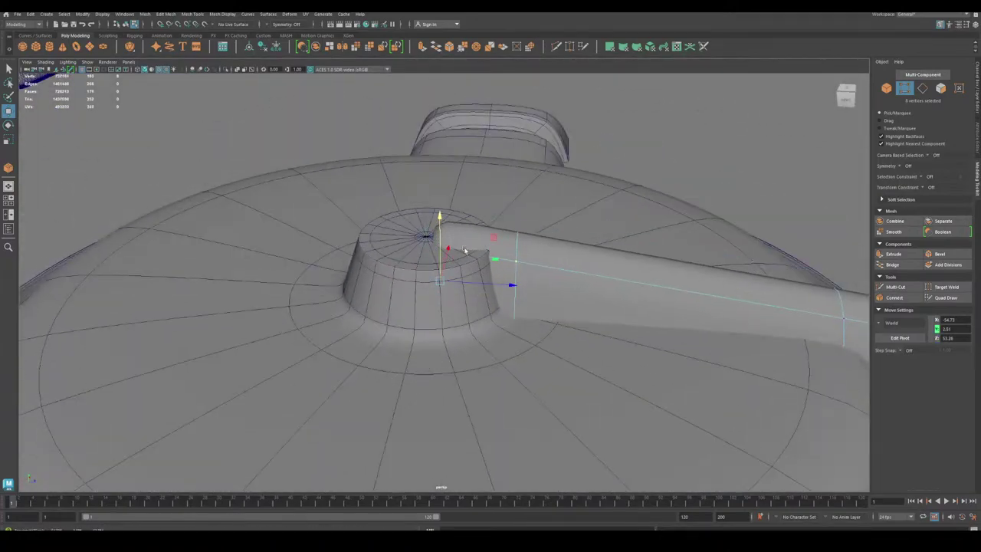
drag(478, 282, 350, 318)
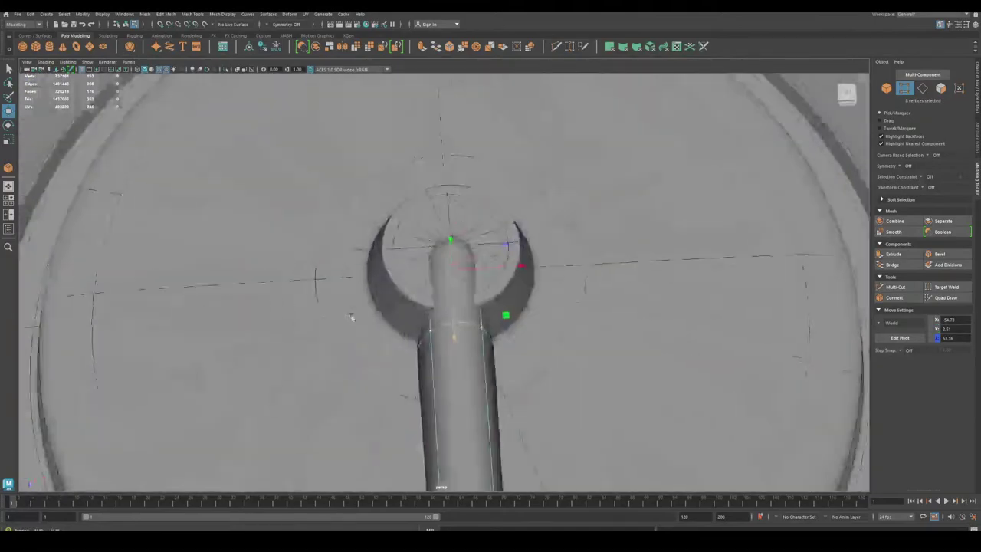
Examine the smoothed pointer bar's fit over the peg, disc and rim groove from above and from the side.
alt+right_drag(350, 317, 92, 301)
alt+middle_drag(416, 379, 402, 298)
alt+drag(402, 298, 278, 320)
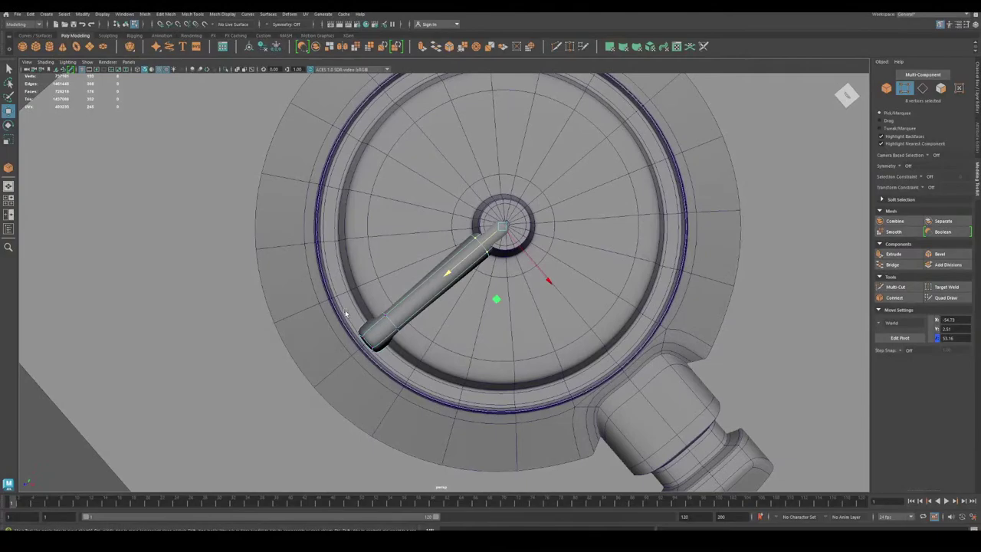
alt+drag(345, 313, 417, 300)
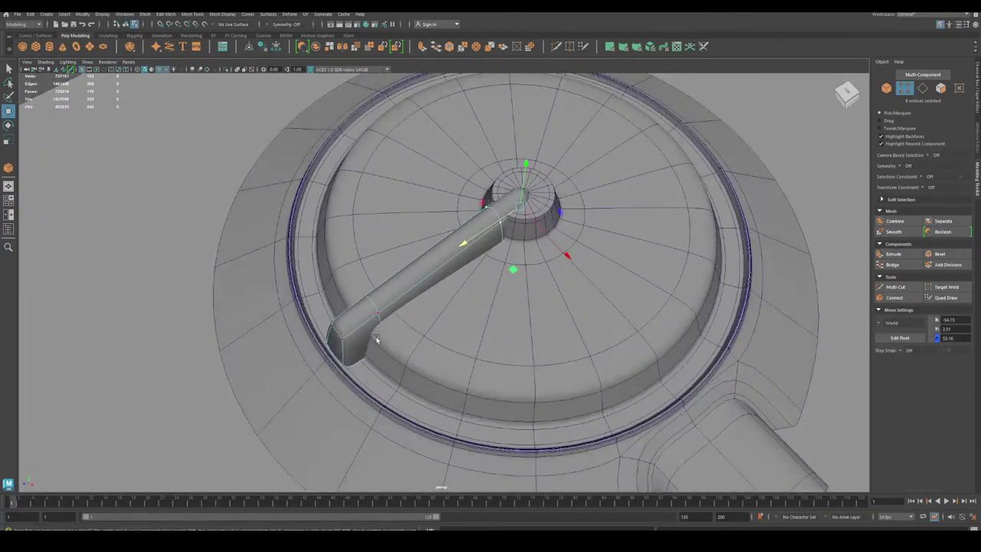
alt+drag(467, 279, 390, 292)
alt+right_drag(390, 291, 482, 368)
alt+drag(482, 368, 330, 333)
alt+right_drag(330, 333, 286, 321)
alt+drag(287, 321, 311, 333)
alt+right_drag(311, 332, 468, 402)
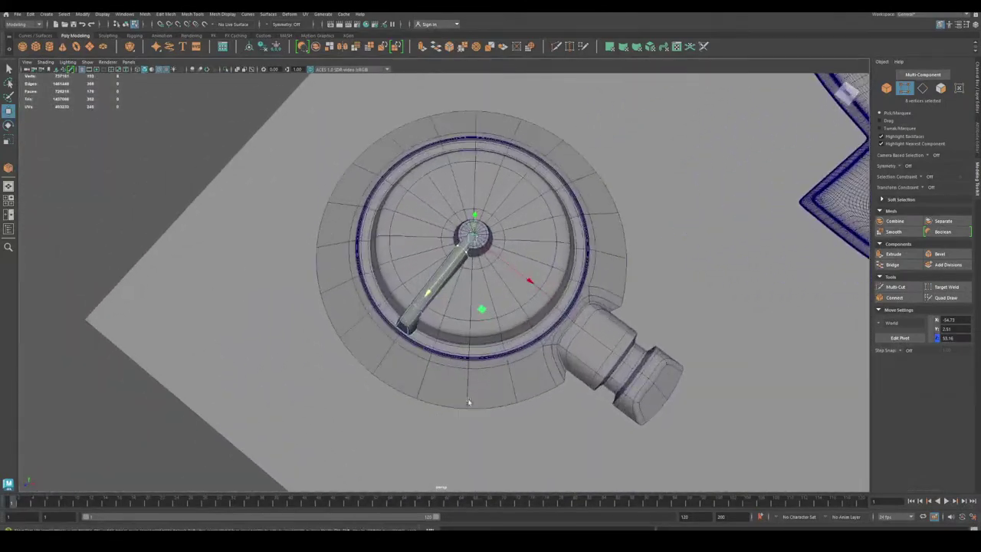
Return to object mode, deselect the pointer bar and hide the wireframe on the shaded models.
click(887, 89)
click(163, 197)
alt+right_drag(203, 247, 307, 291)
alt+drag(307, 292, 294, 295)
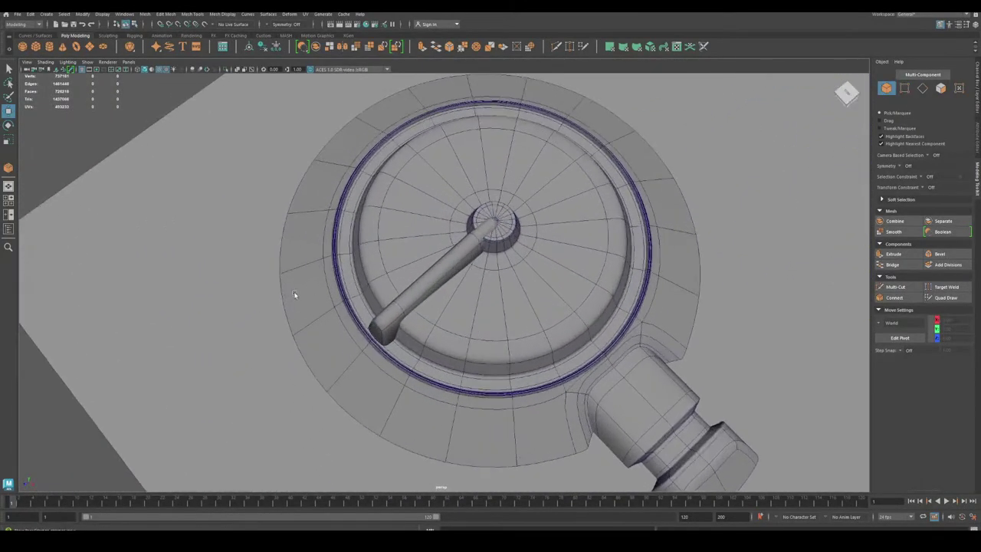
click(160, 70)
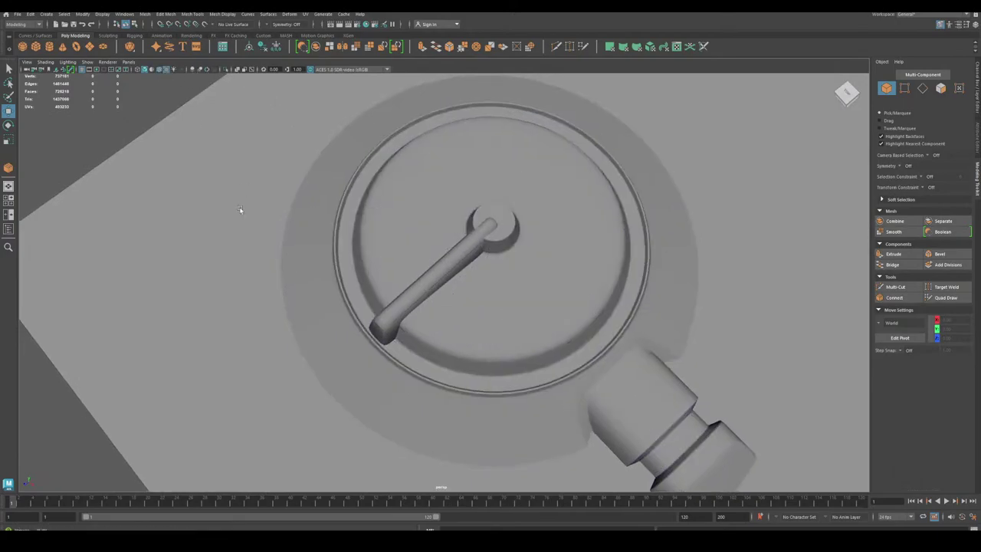
Lower the top vertices of the base's central peg slightly beneath the pointer bar's inner end, then return to object mode and deselect.
mouse_move(240, 213)
alt+right_down()
mouse_move(120, 203)
mouse_move(184, 286)
alt+right_up()
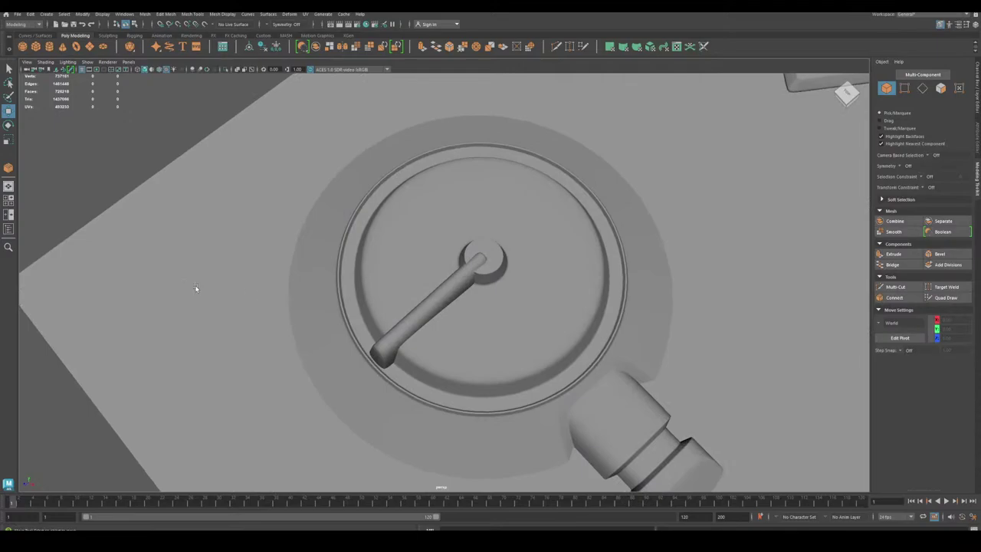
click(452, 300)
scroll(451, 388, up, 4)
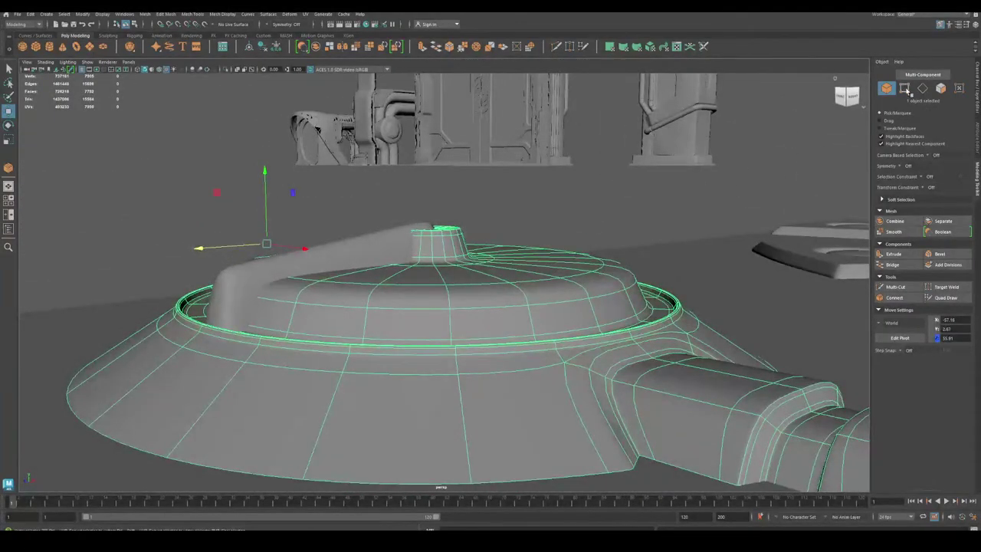
click(905, 90)
drag(346, 189, 501, 243)
alt+drag(498, 253, 394, 245)
drag(349, 197, 503, 241)
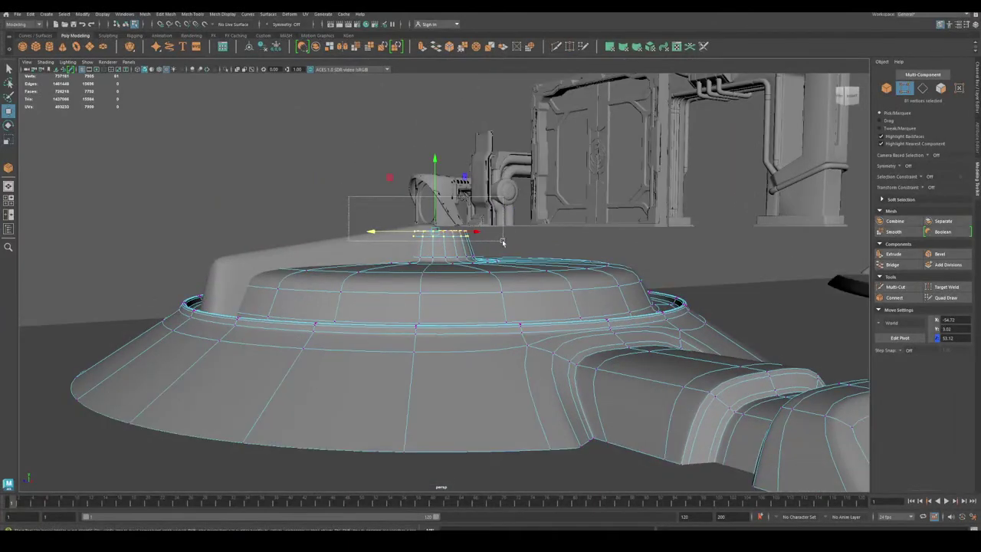
drag(433, 184, 435, 201)
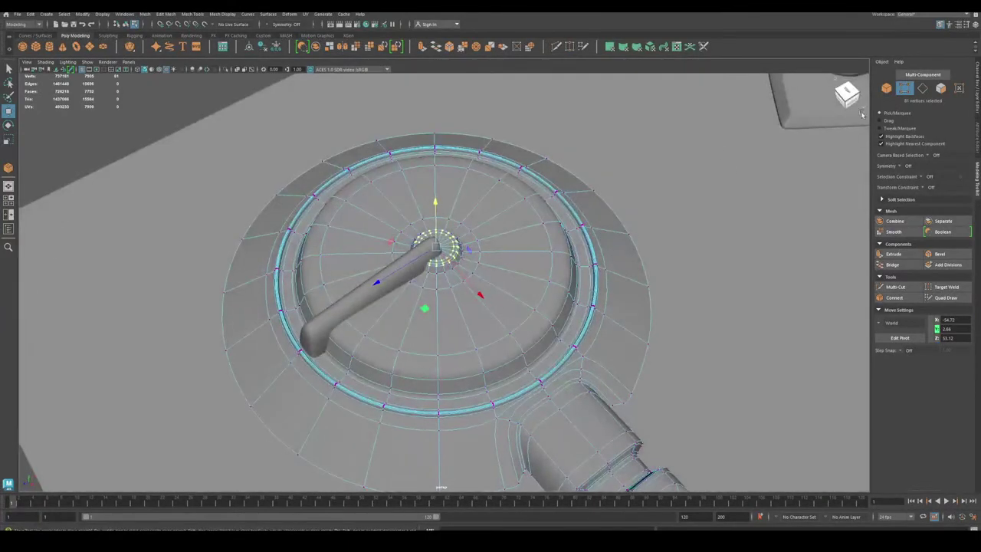
key(F8)
alt+drag(810, 154, 249, 229)
click(219, 166)
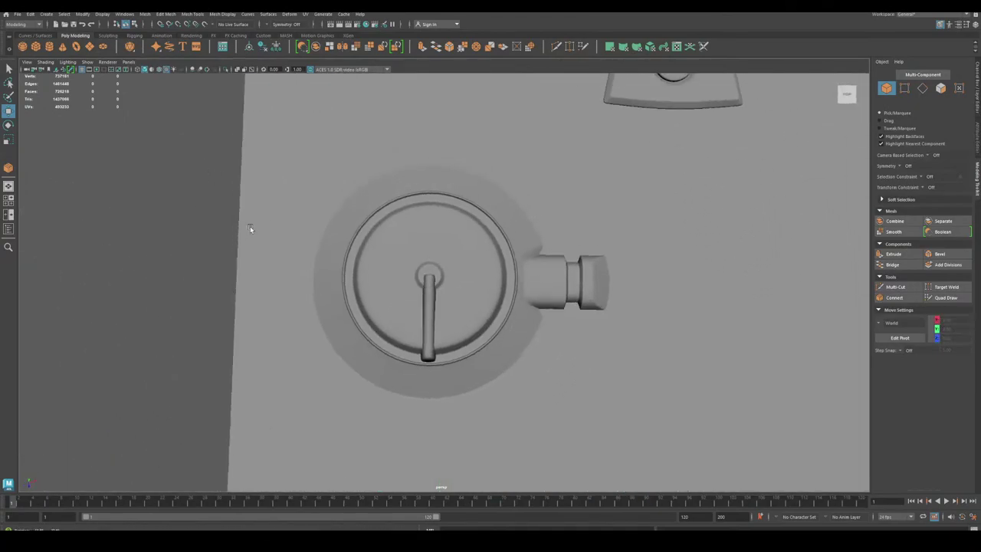
Examine the pointer bar's alignment with the peg, disc and rim groove from above.
alt+right_drag(249, 228, 348, 346)
alt+middle_drag(338, 336, 349, 316)
click(436, 291)
alt+right_drag(466, 365, 230, 283)
click(213, 281)
alt+drag(213, 280, 217, 285)
alt+right_drag(217, 284, 328, 351)
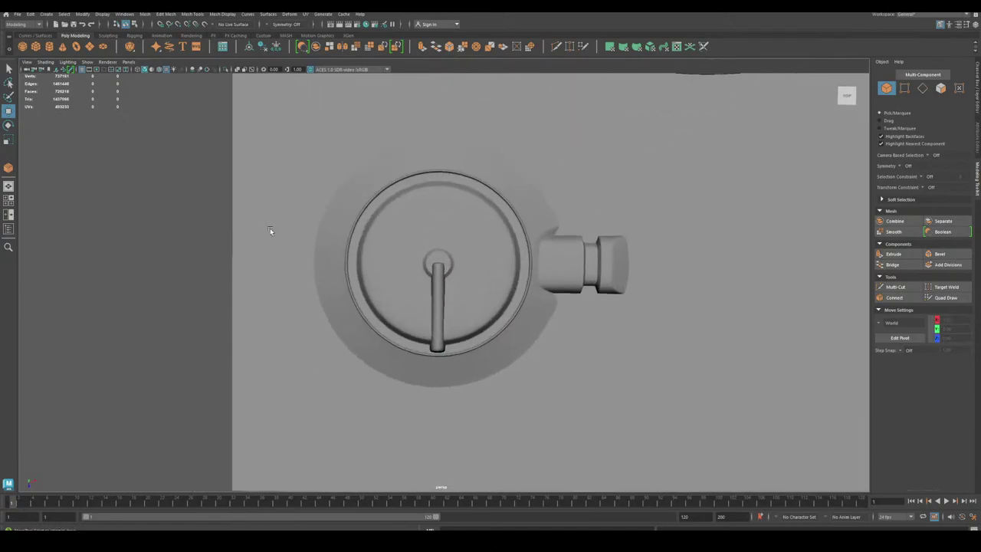
alt+right_drag(270, 230, 228, 213)
alt+drag(545, 389, 525, 383)
alt+right_drag(359, 370, 525, 491)
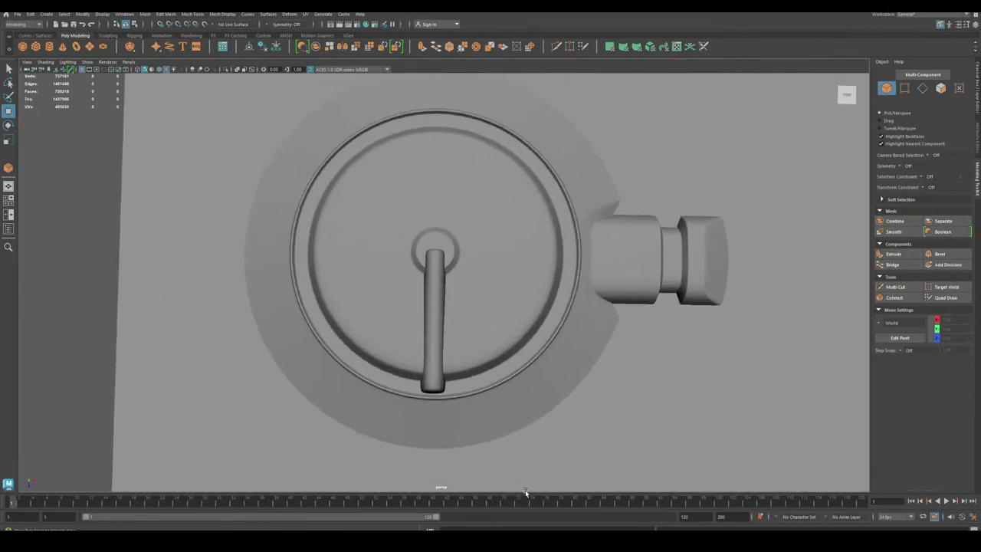
click(432, 328)
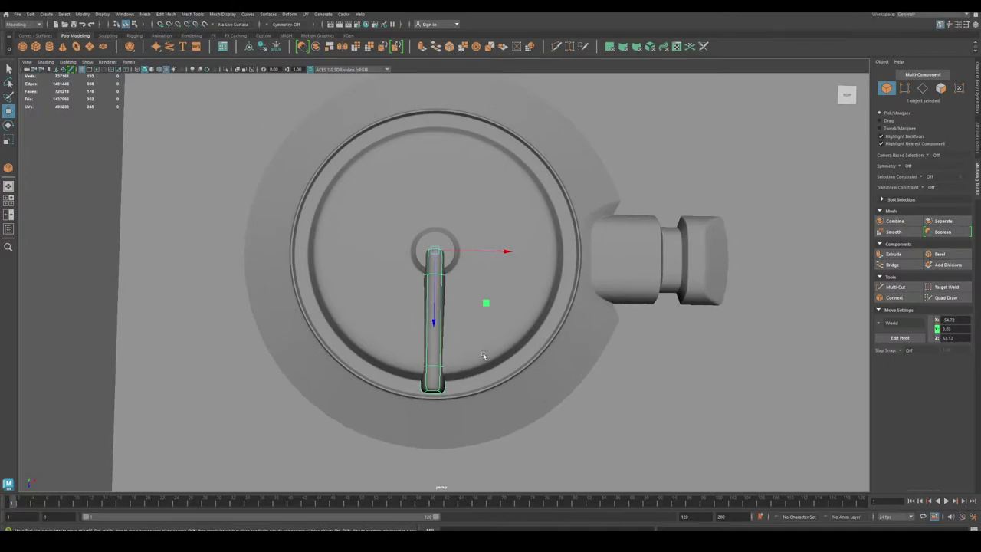
key(e)
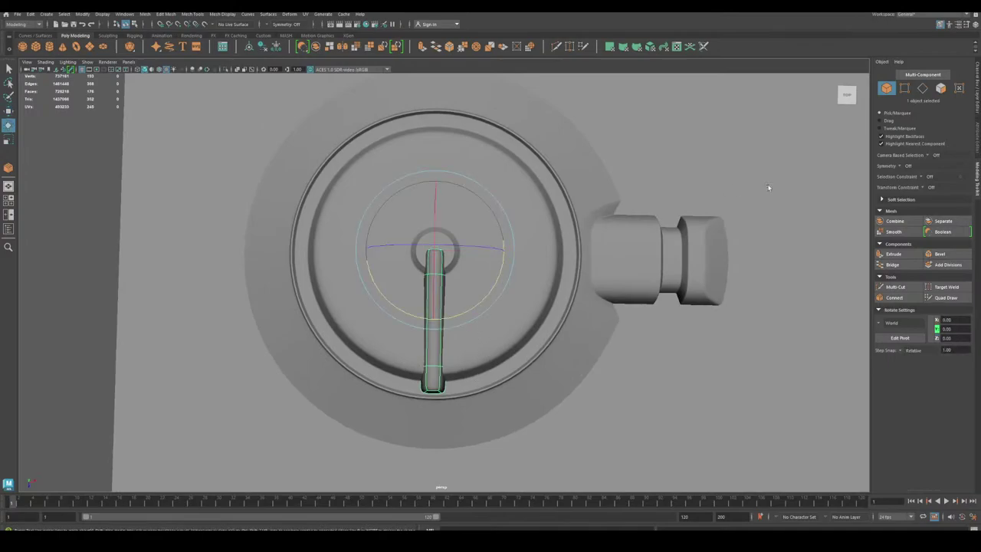
click(91, 240)
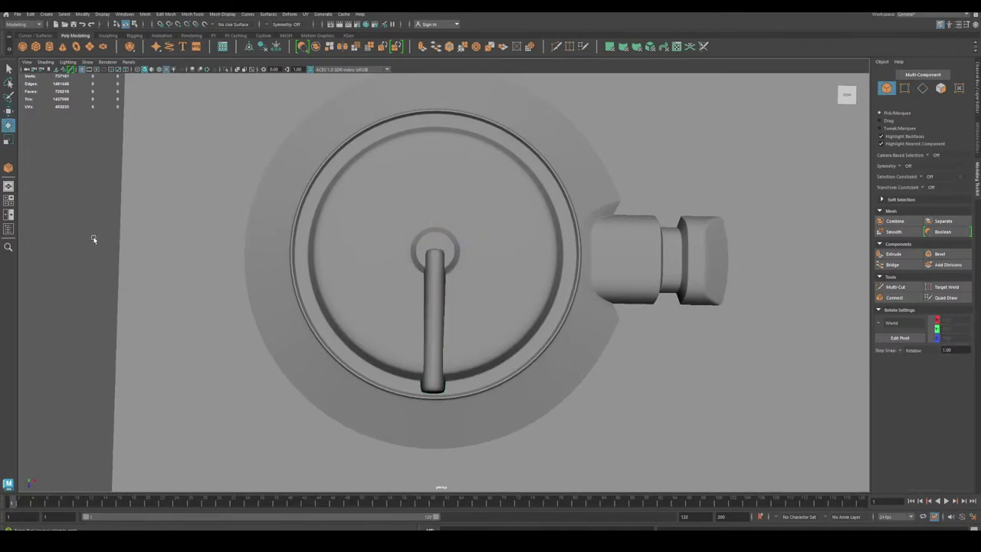
mouse_move(278, 268)
alt+mouse_down()
mouse_move(293, 266)
mouse_move(290, 275)
mouse_move(306, 252)
mouse_move(348, 241)
mouse_move(292, 277)
alt+mouse_up()
Turn off smooth preview for the pointer bar and connect its lengthwise edges with two cross loops, one near each end.
click(436, 339)
key(f)
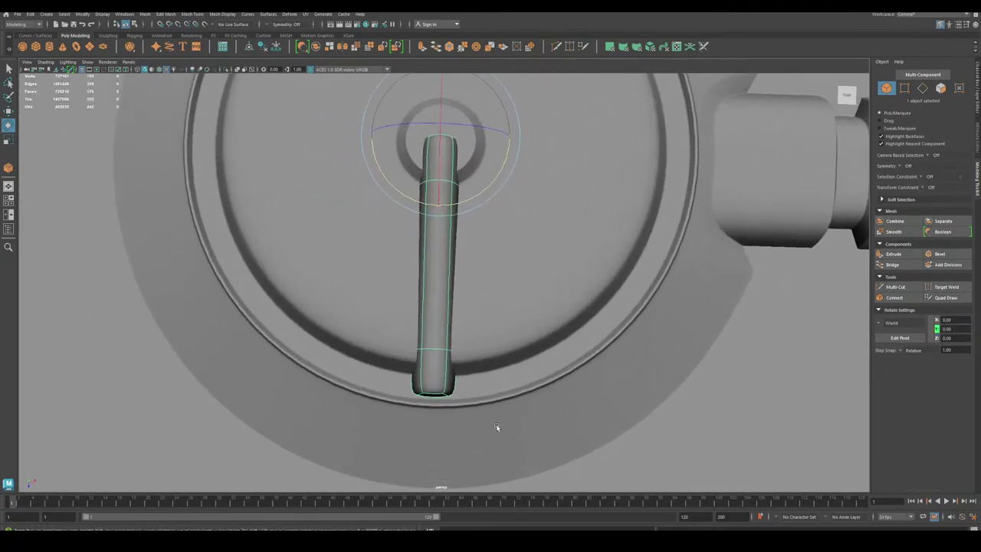
click(923, 90)
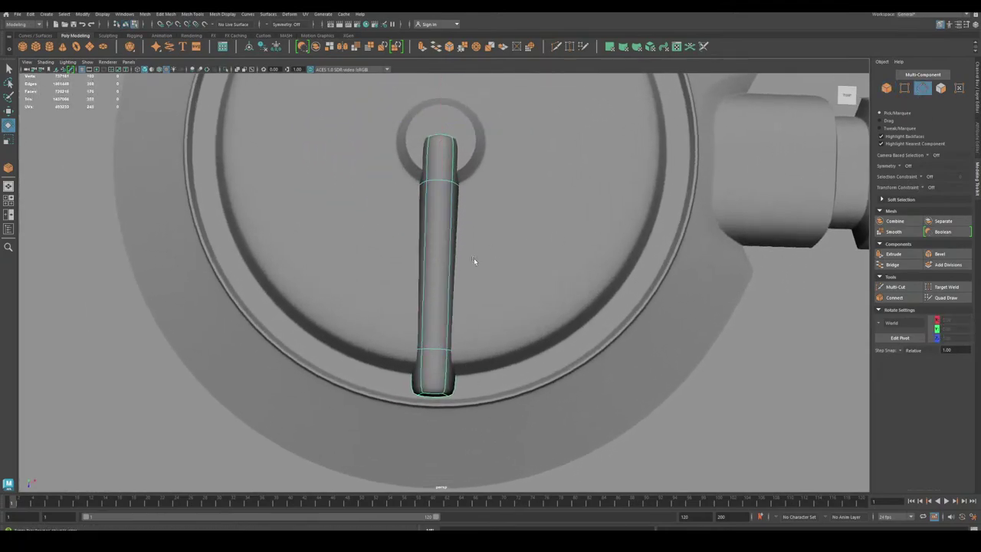
key(1)
alt+drag(482, 355, 390, 340)
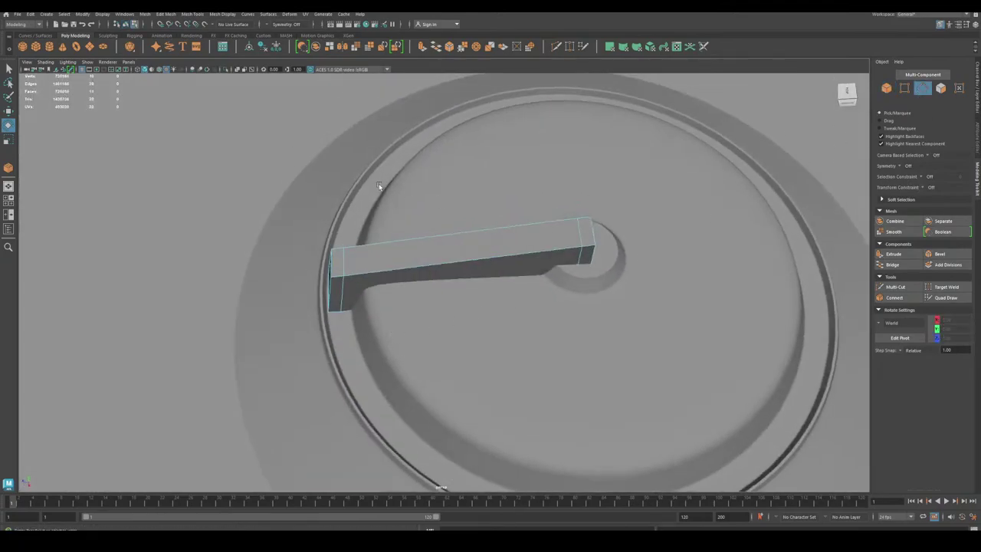
drag(380, 185, 393, 392)
alt+drag(375, 321, 362, 377)
click(881, 300)
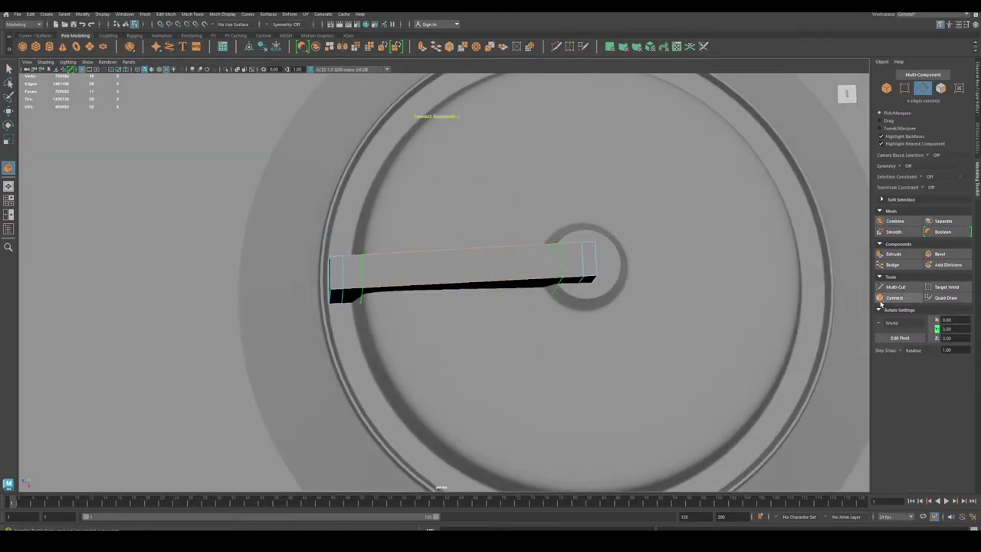
key(e)
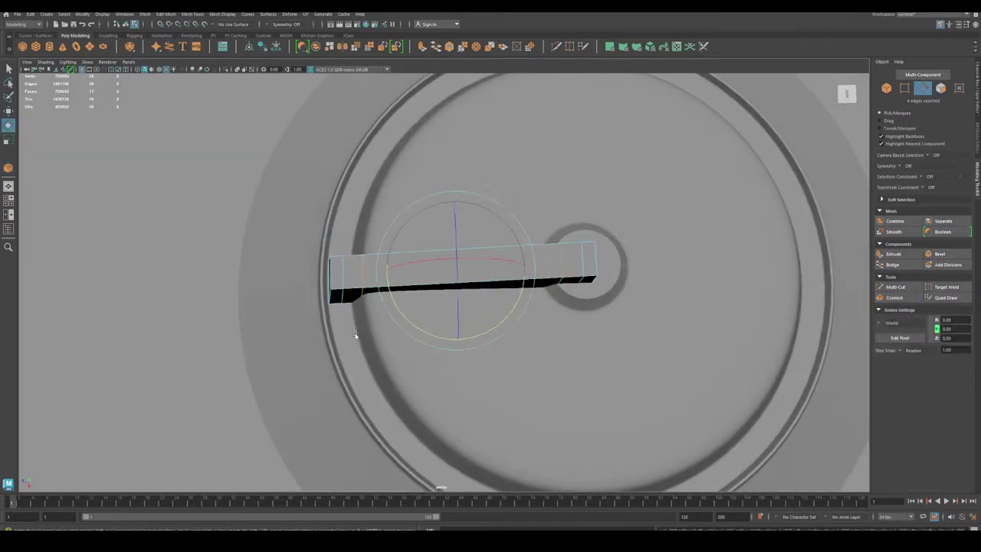
Widen the edge loop near the lever's outer end across its width and show the lever smoothed.
key(r)
double_click(364, 272)
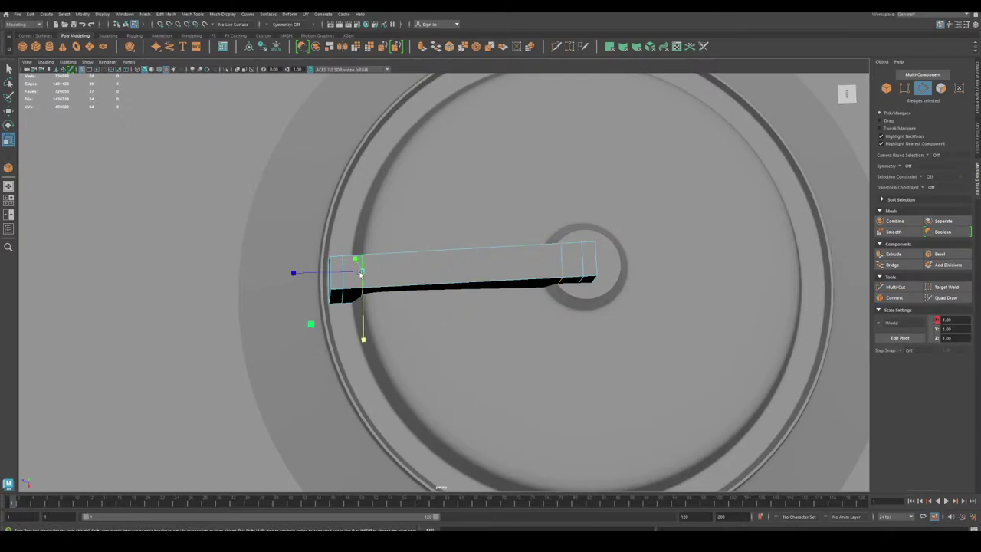
drag(362, 333, 362, 379)
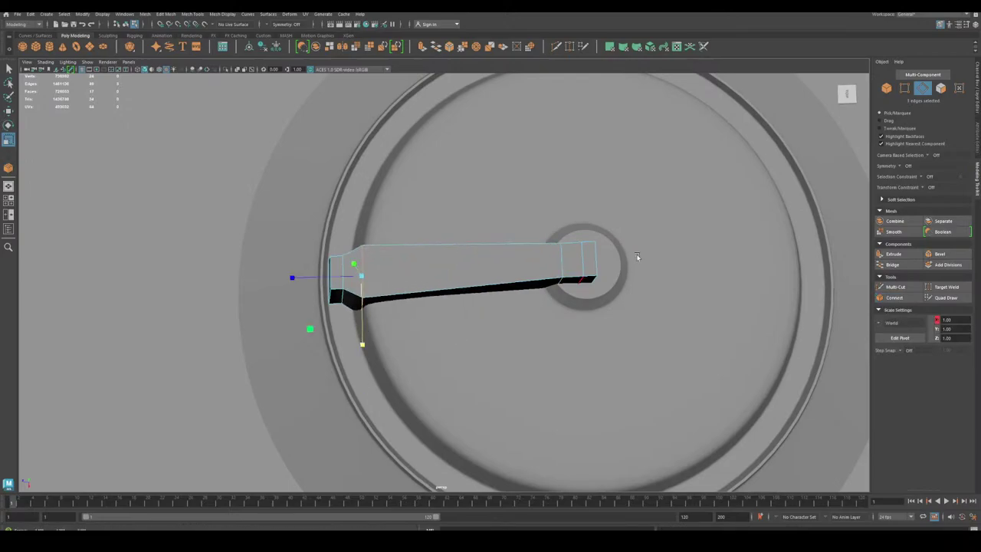
click(886, 90)
key(3)
click(249, 281)
Reposition the widened edge loop along the lever's length, near the lever's outer end.
scroll(217, 343, down, 4)
alt+drag(217, 344, 247, 339)
alt+right_drag(247, 339, 436, 399)
click(436, 399)
alt+drag(398, 413, 389, 420)
alt+right_drag(389, 421, 256, 386)
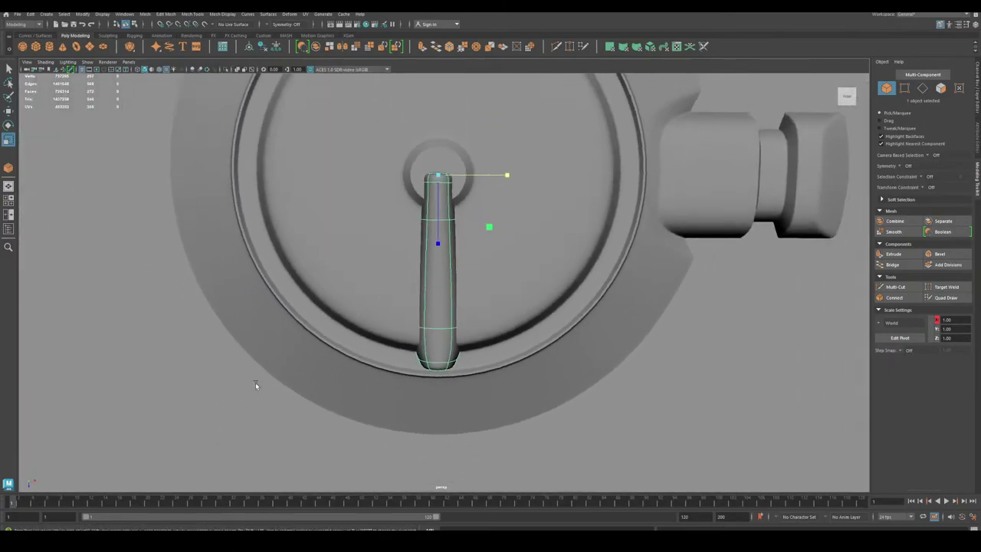
alt+drag(255, 385, 260, 378)
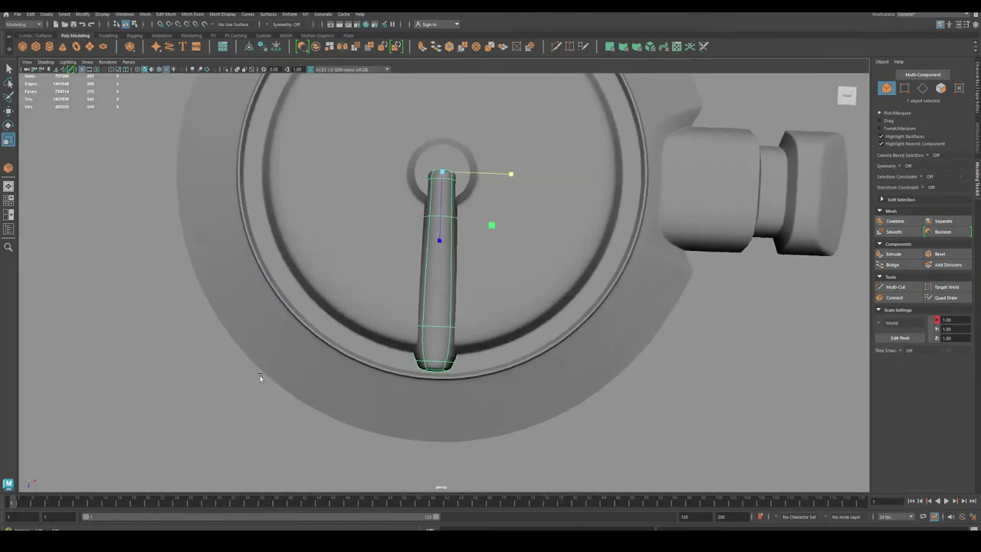
click(922, 89)
double_click(434, 326)
key(e)
key(w)
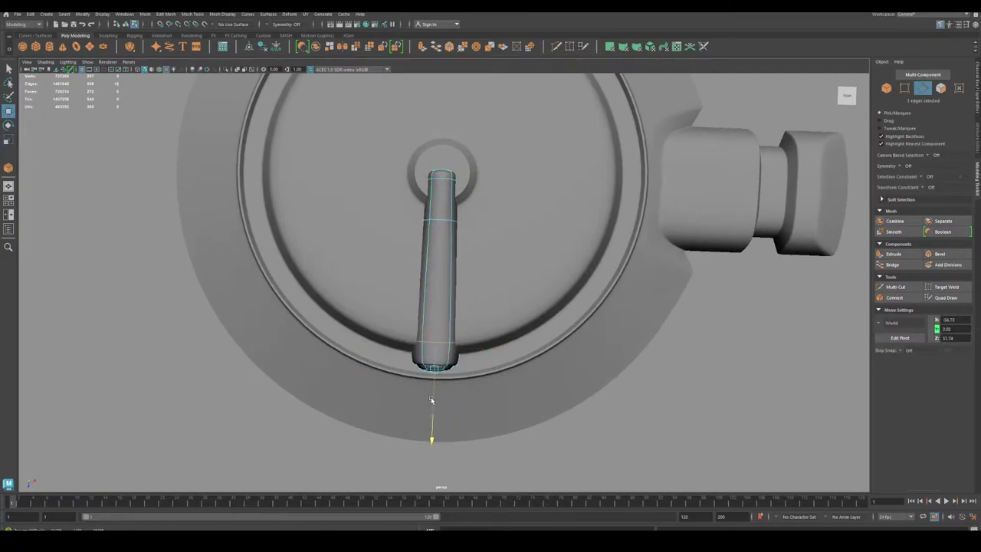
drag(432, 399, 437, 369)
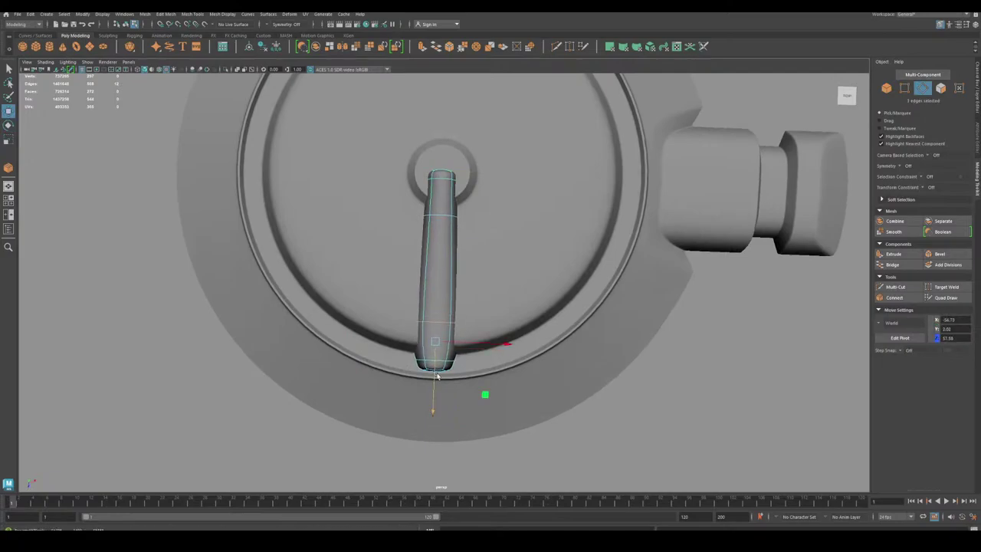
Adjust the height of the lever's outer edge loop upward to 2.33 on Y and leave the lever smoothed and deselected.
alt+drag(366, 375, 476, 328)
drag(387, 236, 387, 230)
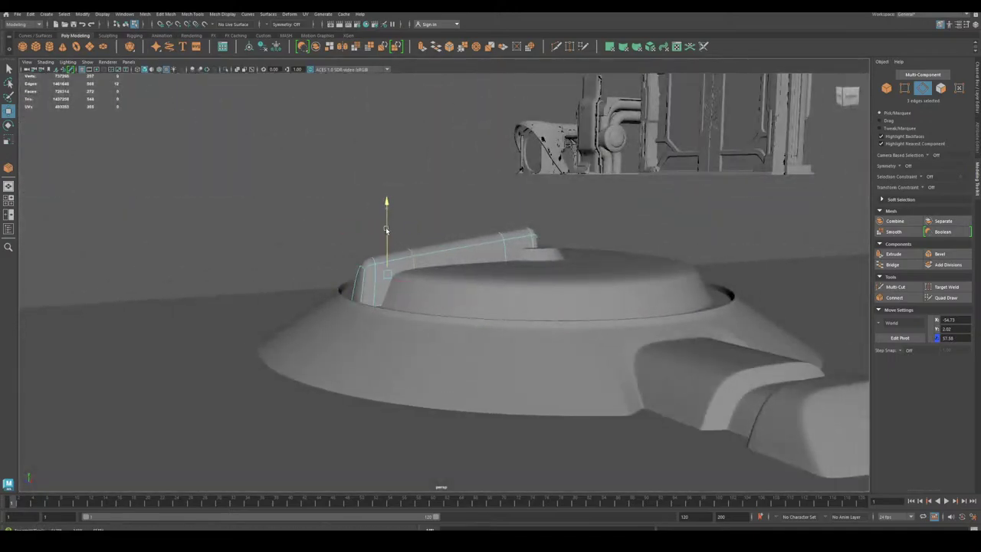
alt+drag(334, 269, 355, 261)
drag(383, 227, 390, 251)
key(1)
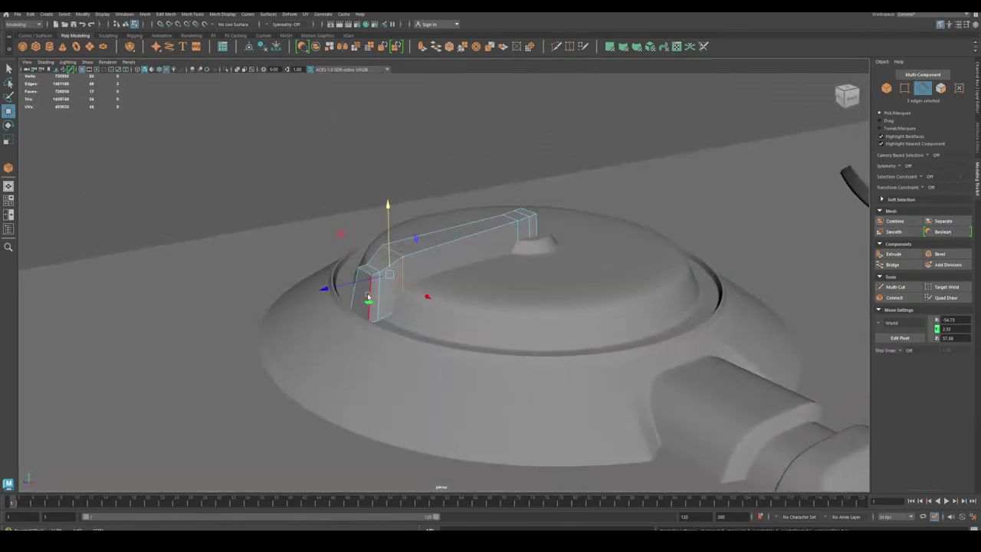
key(3)
alt+drag(433, 318, 494, 406)
click(885, 89)
scroll(188, 235, down, 4)
click(188, 235)
alt+drag(188, 236, 271, 295)
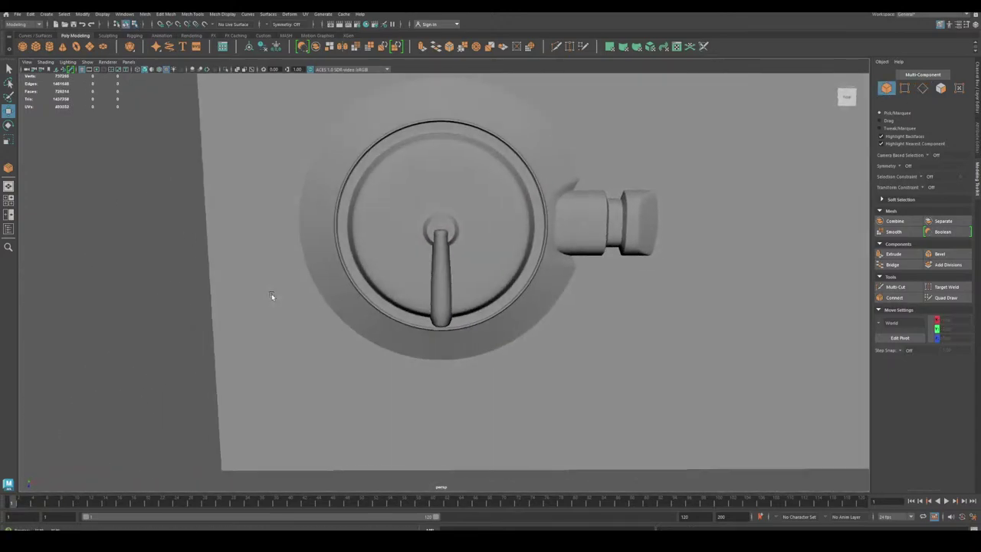
Rotate the lever about its hub so its outer end swings clockwise, away from the side nozzle.
scroll(408, 370, up, 4)
alt+drag(408, 370, 410, 361)
alt+right_drag(410, 362, 124, 342)
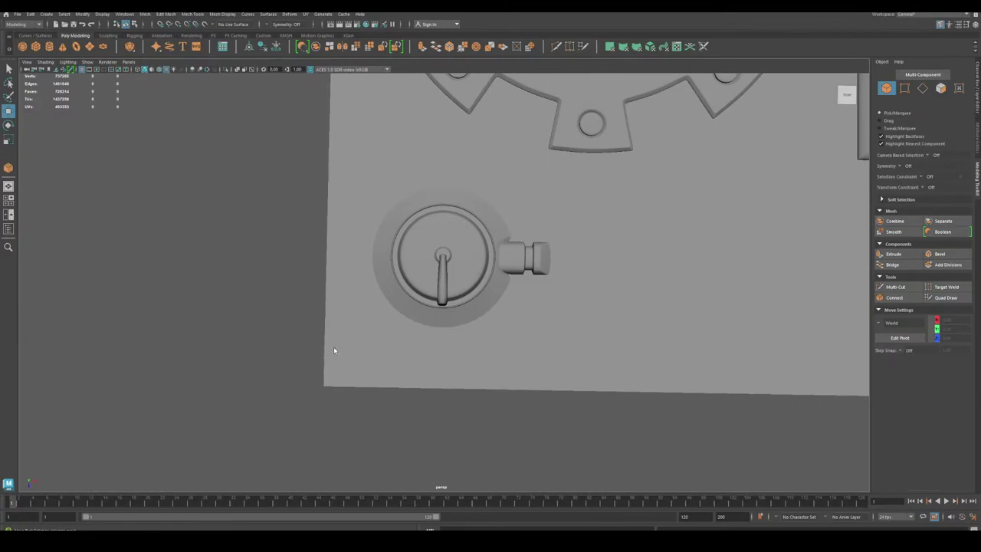
click(445, 282)
key(e)
drag(483, 310, 454, 321)
click(307, 303)
Examine the round cap with its lever and the free area beside it on the base plate.
click(922, 75)
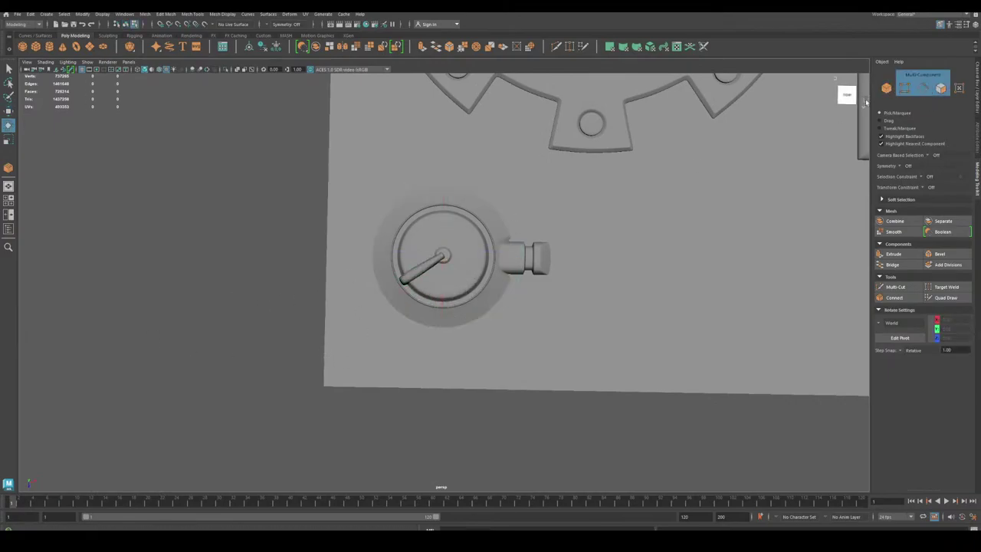
alt+right_drag(508, 305, 527, 365)
alt+middle_drag(527, 365, 496, 402)
alt+right_drag(495, 401, 529, 406)
mouse_move(529, 406)
alt+mouse_down()
mouse_move(517, 377)
mouse_move(535, 420)
mouse_move(532, 405)
alt+mouse_up()
alt+right_drag(532, 405, 399, 371)
alt+drag(399, 371, 375, 373)
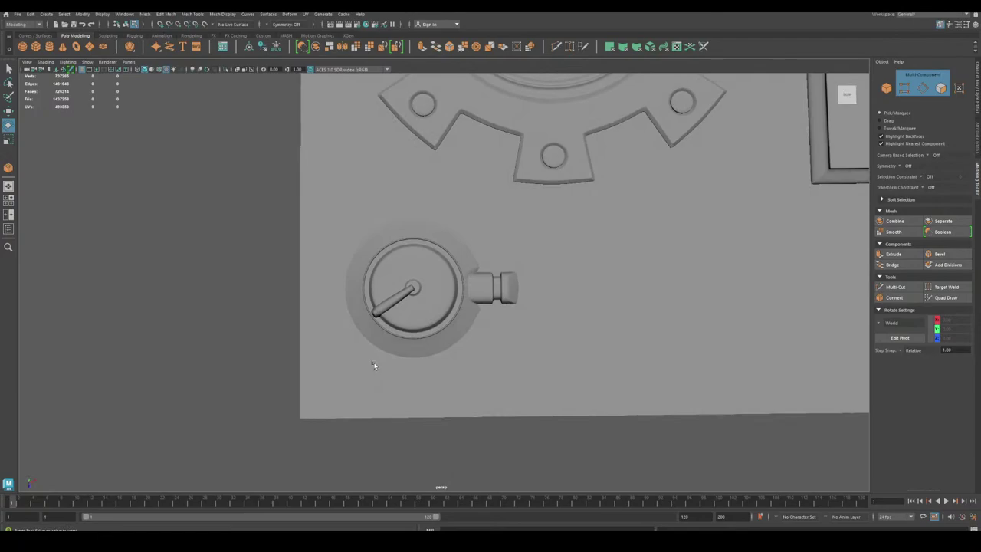
alt+middle_drag(507, 327, 398, 329)
click(887, 88)
alt+right_drag(524, 299, 489, 291)
alt+middle_drag(489, 291, 446, 292)
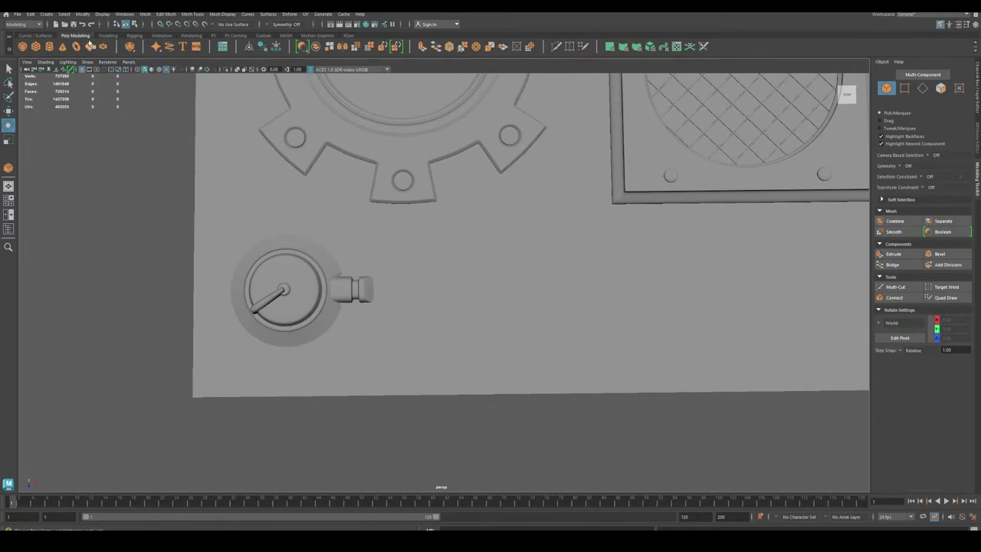
drag(0, 81, 0, 89)
alt+right_drag(419, 207, 356, 194)
alt+middle_drag(356, 193, 285, 183)
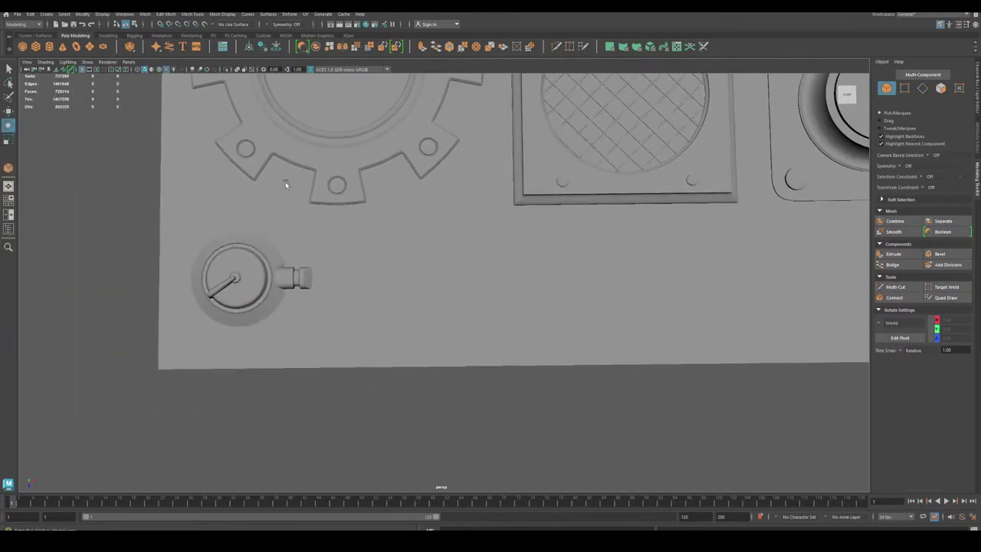
Make the base plate a live surface and draw a polygon cylinder on it beside the round cap.
click(380, 233)
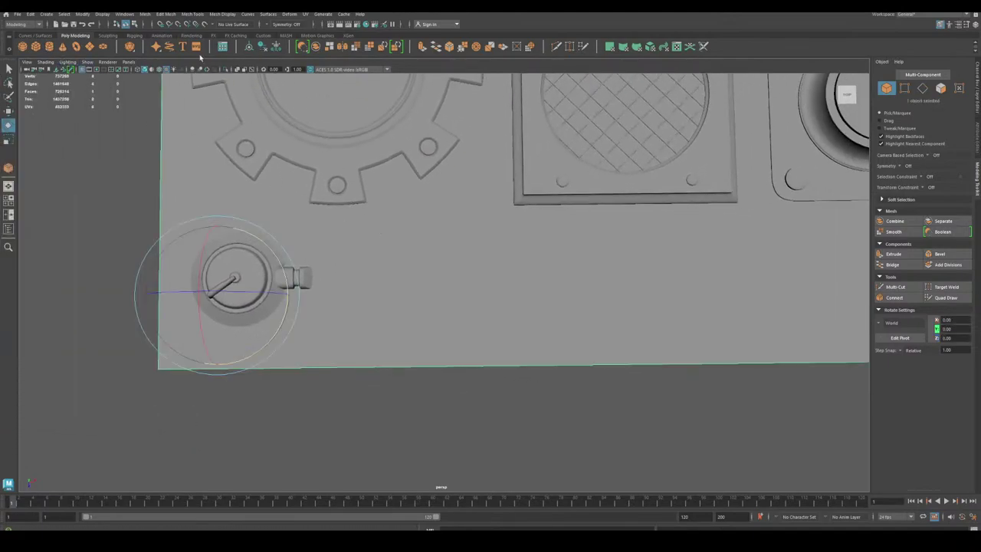
click(205, 24)
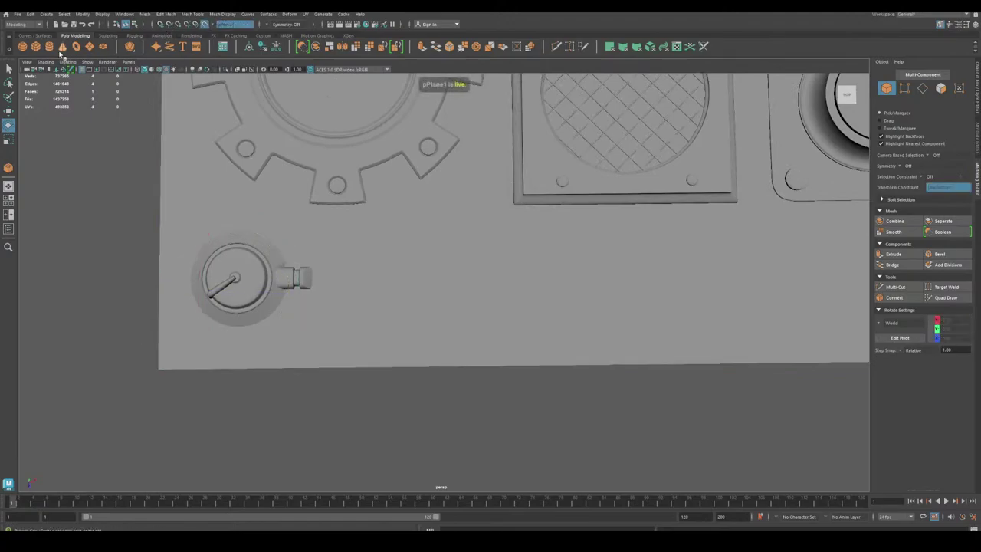
click(50, 48)
drag(414, 284, 456, 250)
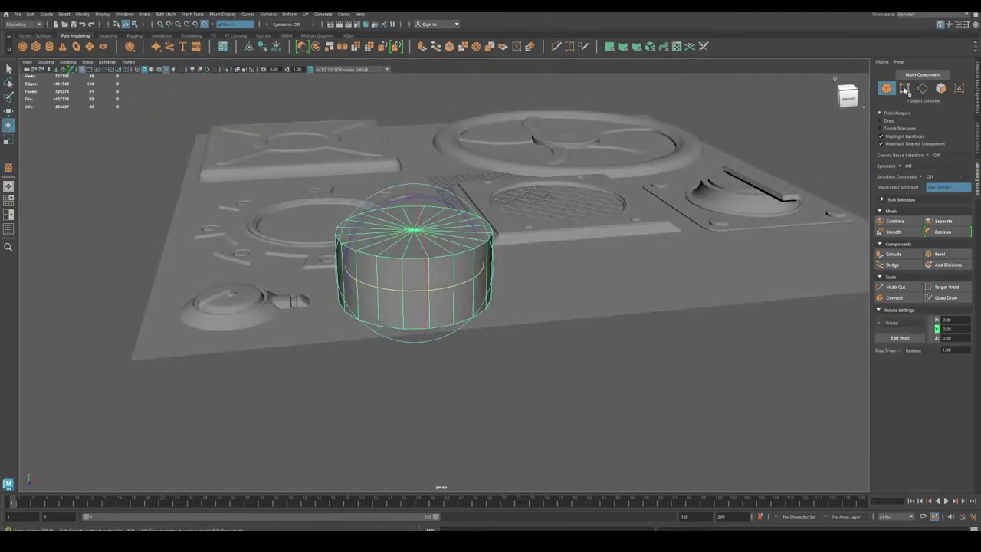
Turn off the live surface and delete the new cylinder's bottom cap faces beneath the plate.
click(905, 89)
click(205, 24)
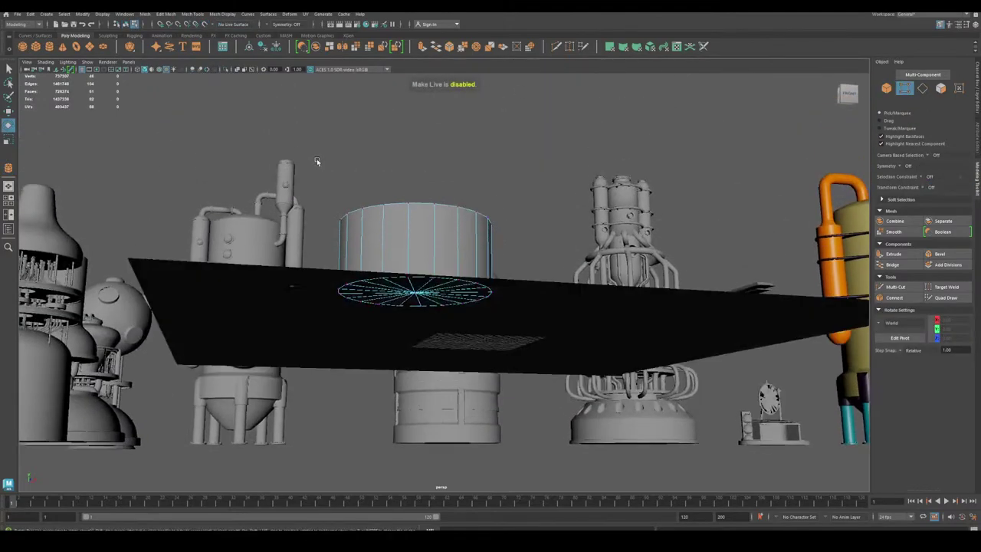
click(419, 295)
ctrl+click(941, 88)
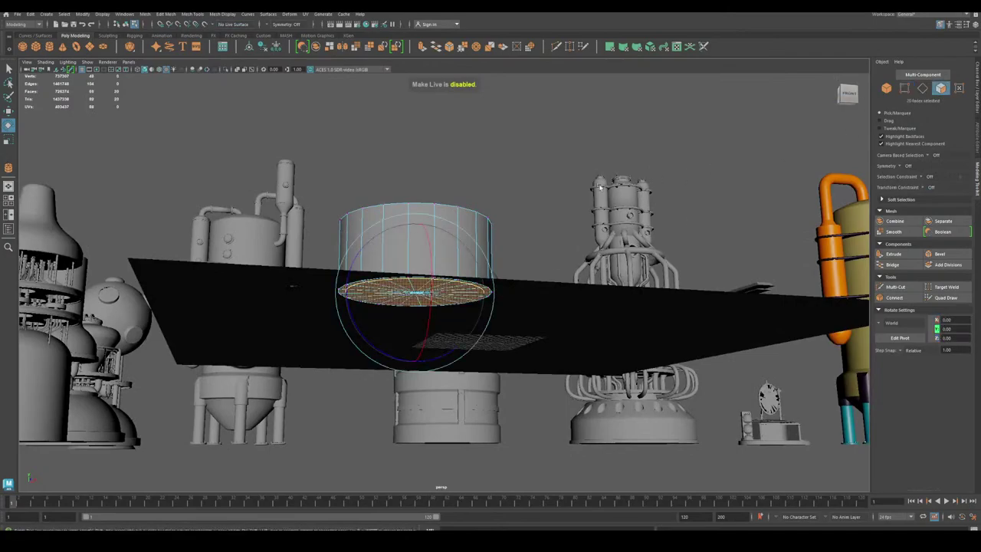
alt+drag(569, 228, 538, 220)
key(Delete)
Scale the cylinder's top rim edge loop inward and lower it to form sloped sides.
alt+right_drag(538, 220, 733, 224)
click(921, 90)
double_click(451, 246)
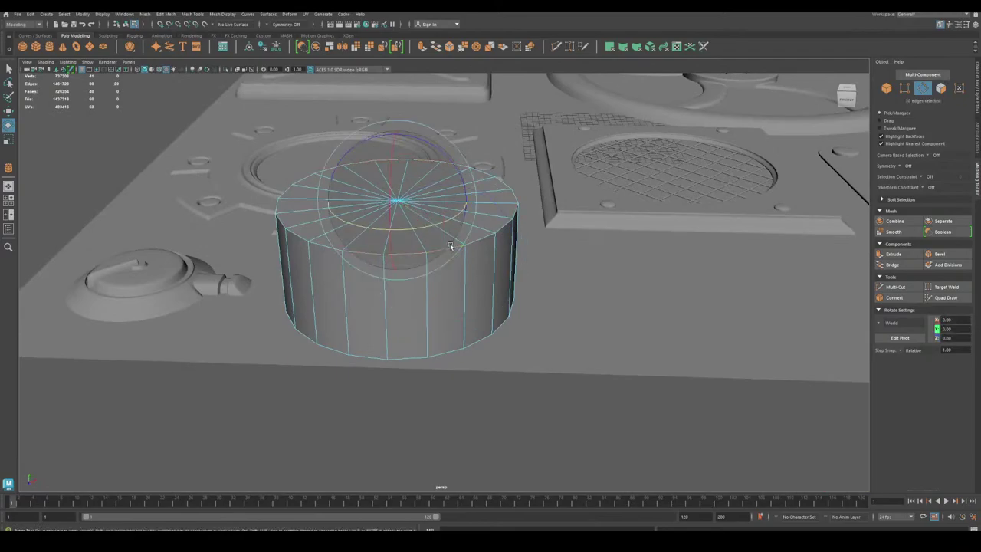
key(r)
drag(398, 201, 339, 221)
key(w)
drag(394, 173, 398, 212)
Lower the centre vertex of the cylinder's top cap to flatten the cap level with its rim.
click(904, 89)
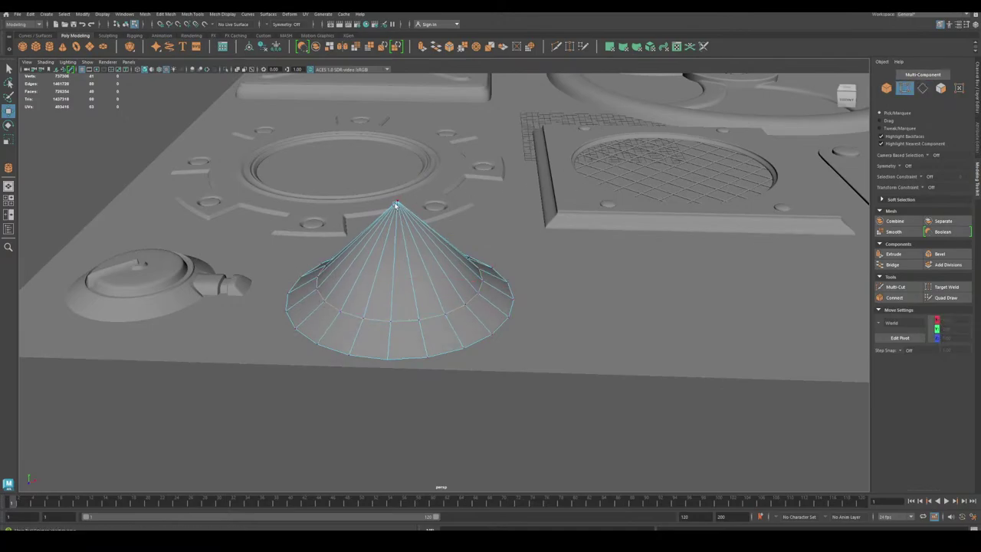
click(397, 204)
drag(396, 172, 381, 250)
alt+middle_drag(274, 261, 306, 242)
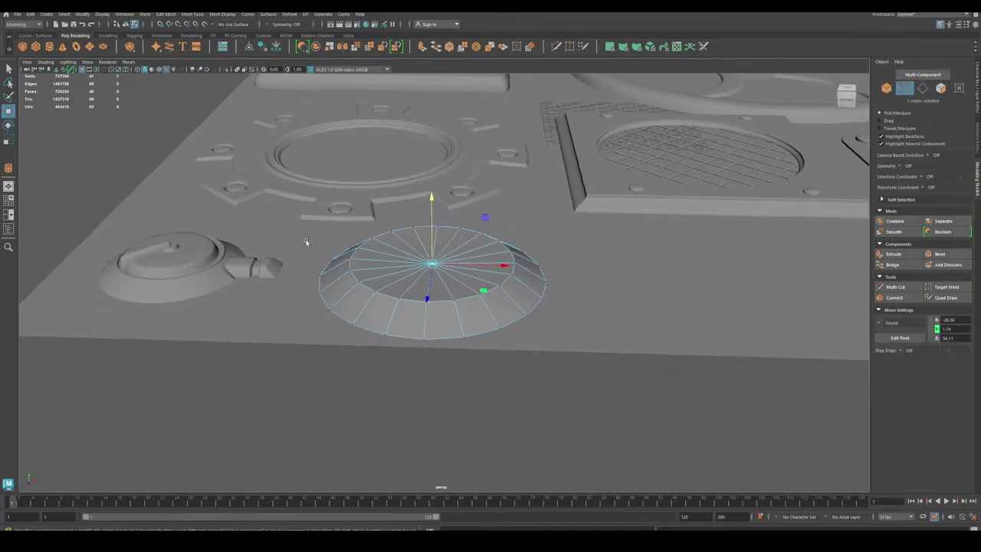
Lower the cylinder's top cap faces close to the plate and scale the top rim outward to form a thin disc.
alt+right_drag(312, 238, 445, 330)
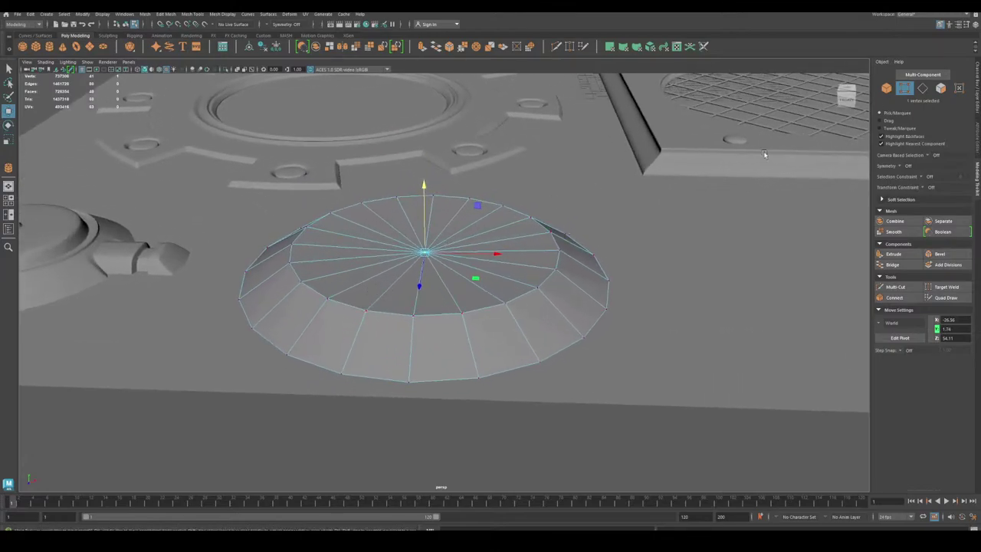
click(940, 88)
drag(426, 217, 429, 231)
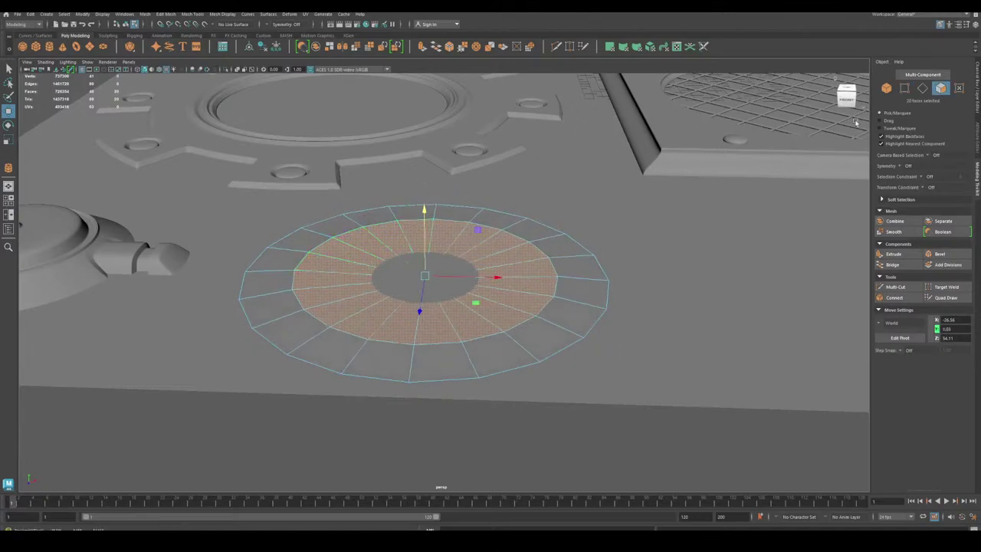
click(922, 89)
key(r)
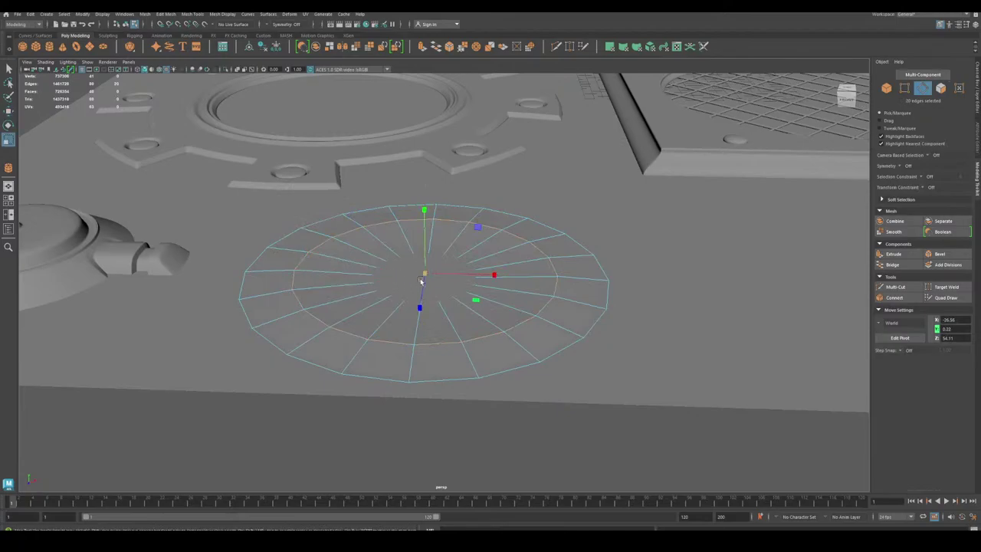
drag(424, 274, 434, 334)
Connect the disc's radial edges with one segment to add an inner ring around its centre.
scroll(597, 309, down, 4)
alt+drag(629, 236, 627, 215)
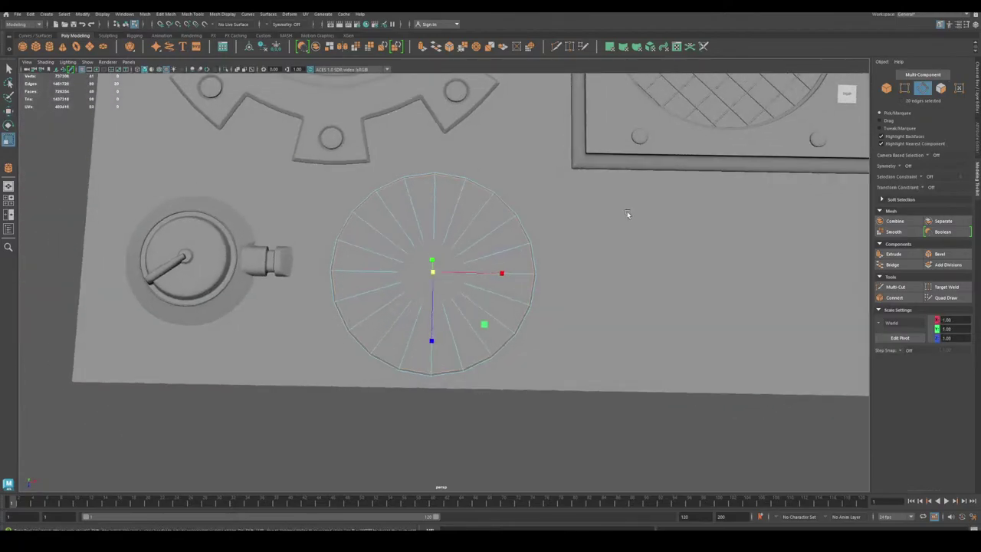
click(905, 88)
alt+drag(403, 300, 379, 294)
key(e)
key(w)
alt+right_drag(468, 282, 549, 278)
click(923, 89)
click(890, 298)
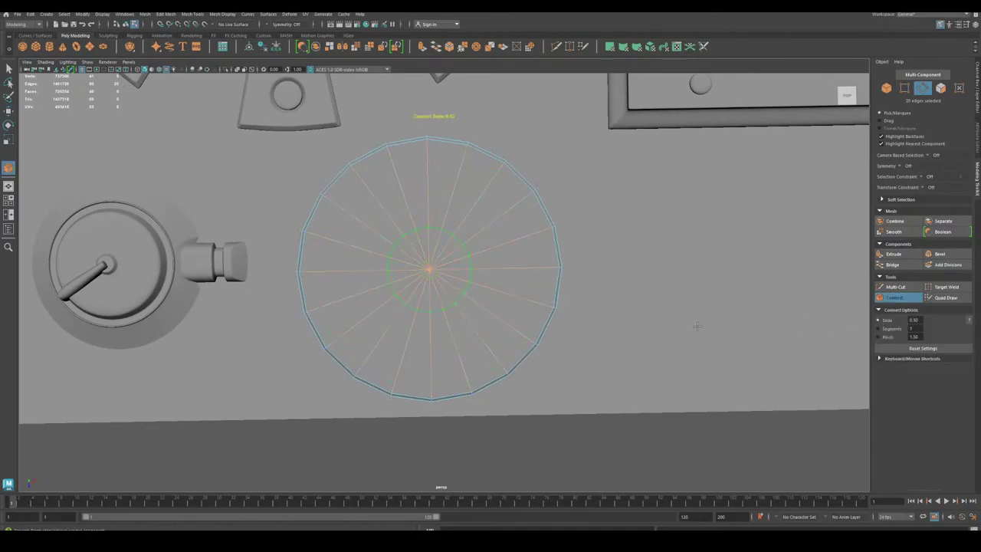
key(w)
Extrude the faces inside the inner ring downward and adjust their scale and height to form a shallow tapered recess.
alt+drag(494, 360, 493, 321)
click(906, 89)
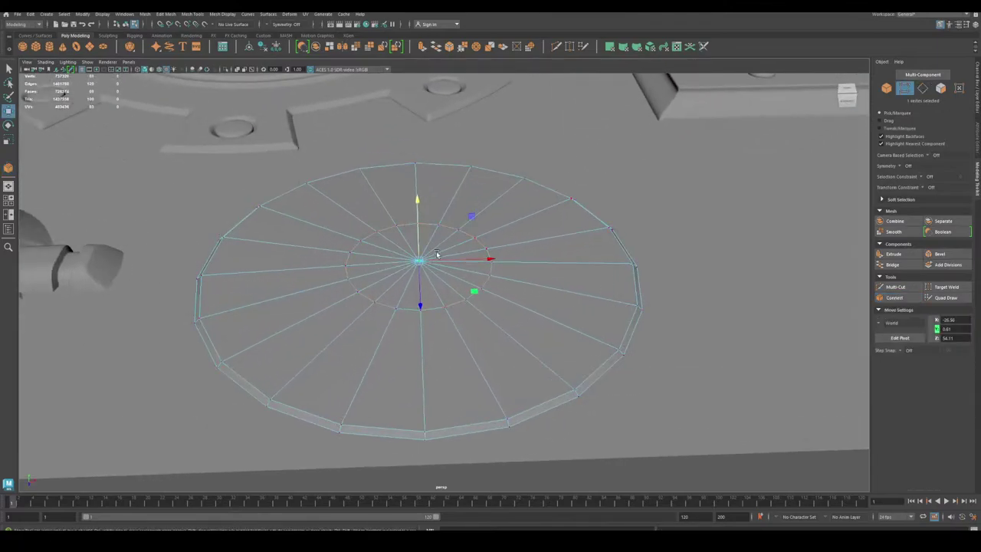
ctrl+click(941, 89)
shift+drag(417, 205, 418, 218)
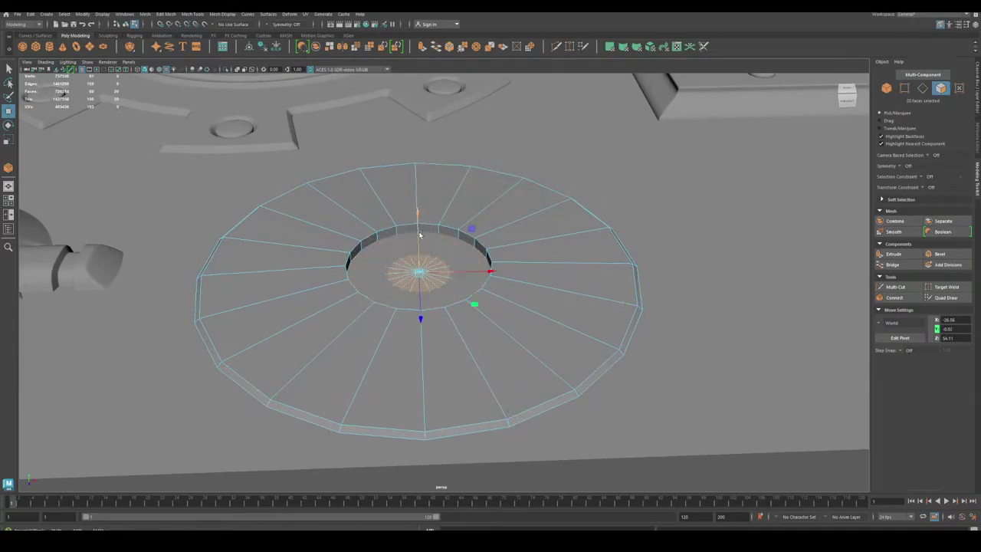
key(r)
drag(420, 275, 418, 246)
key(w)
alt+right_drag(556, 283, 385, 263)
alt+drag(354, 239, 350, 254)
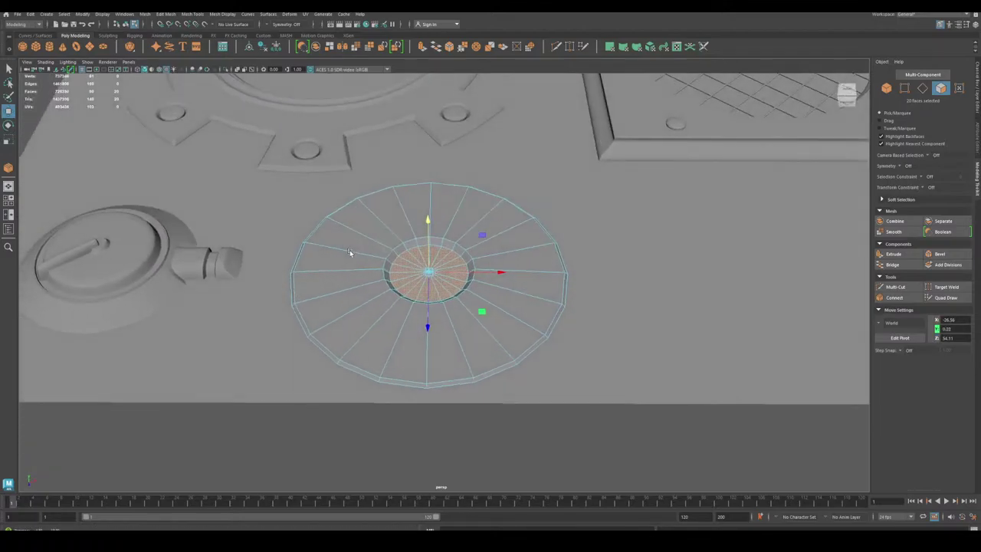
Make the recessed disc a live surface for drawing new geometry on it.
alt+right_drag(350, 254, 370, 305)
alt+drag(371, 304, 364, 322)
alt+middle_drag(364, 323, 380, 309)
alt+right_drag(380, 309, 391, 317)
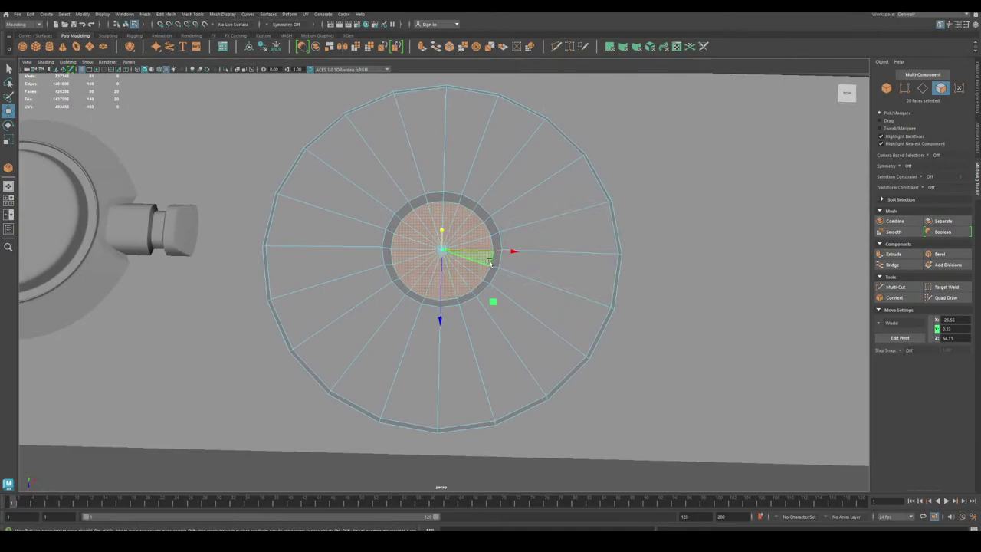
click(905, 88)
click(441, 250)
alt+drag(476, 331, 490, 286)
alt+right_drag(490, 286, 568, 287)
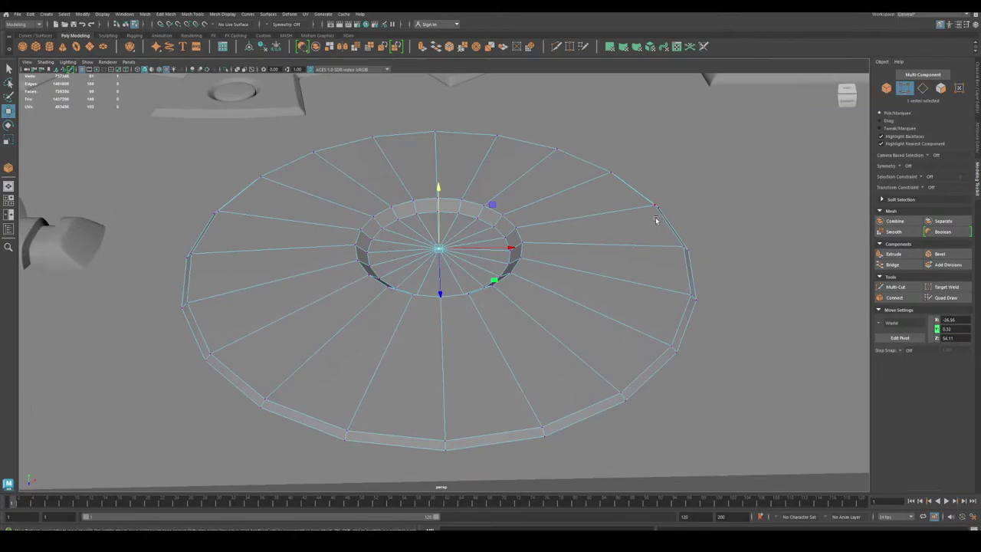
key(F8)
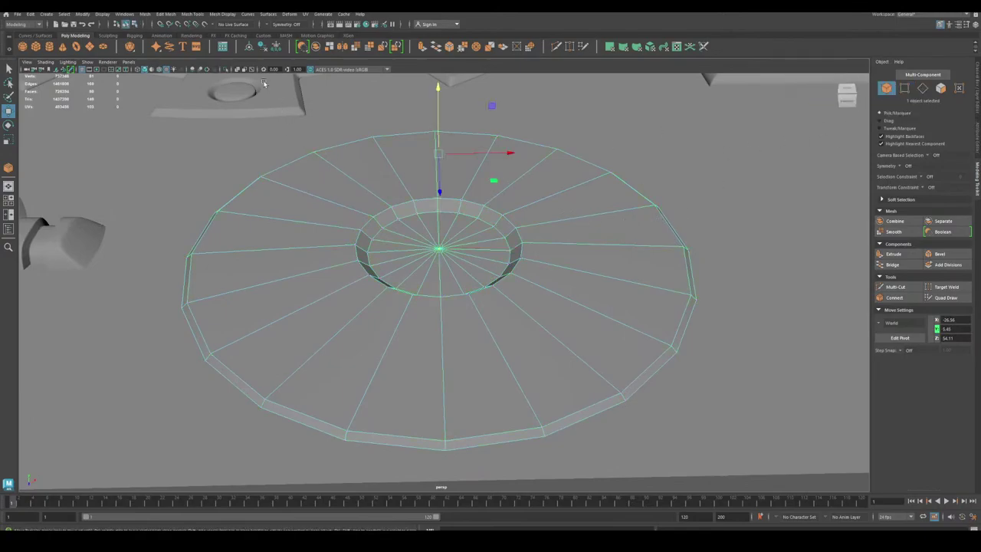
click(206, 25)
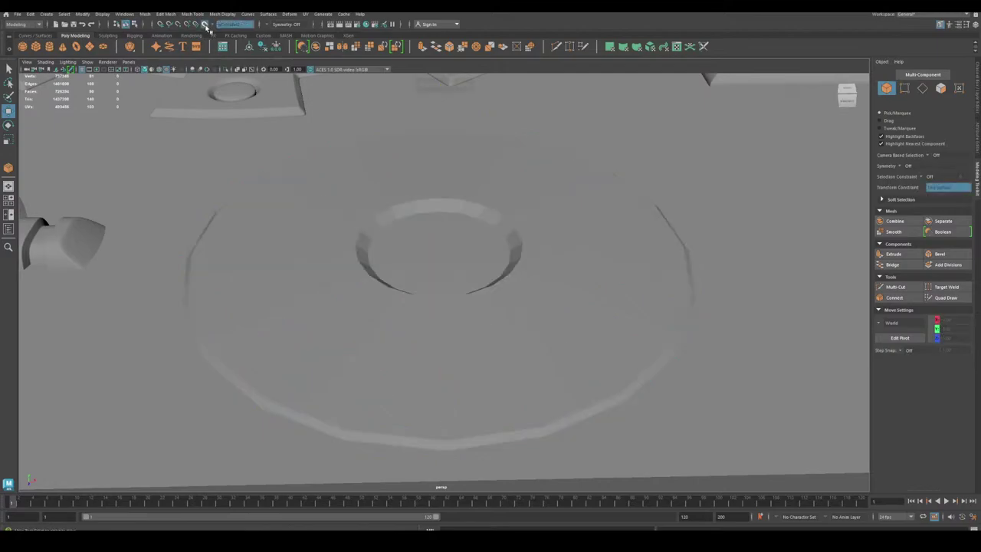
Draw a small polygon cylinder near the centre of the disc's recess, and turn off the live surface.
click(49, 46)
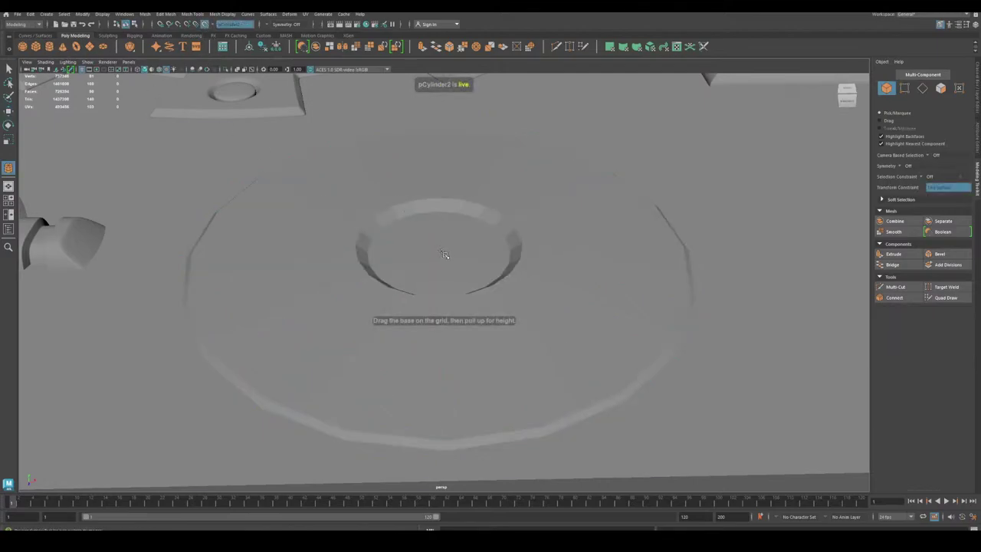
drag(442, 253, 459, 242)
drag(458, 245, 453, 211)
key(w)
click(206, 25)
Scale down the height of the new small cylinder.
scroll(482, 313, up, 4)
alt+drag(477, 341, 468, 234)
key(r)
drag(436, 155, 439, 180)
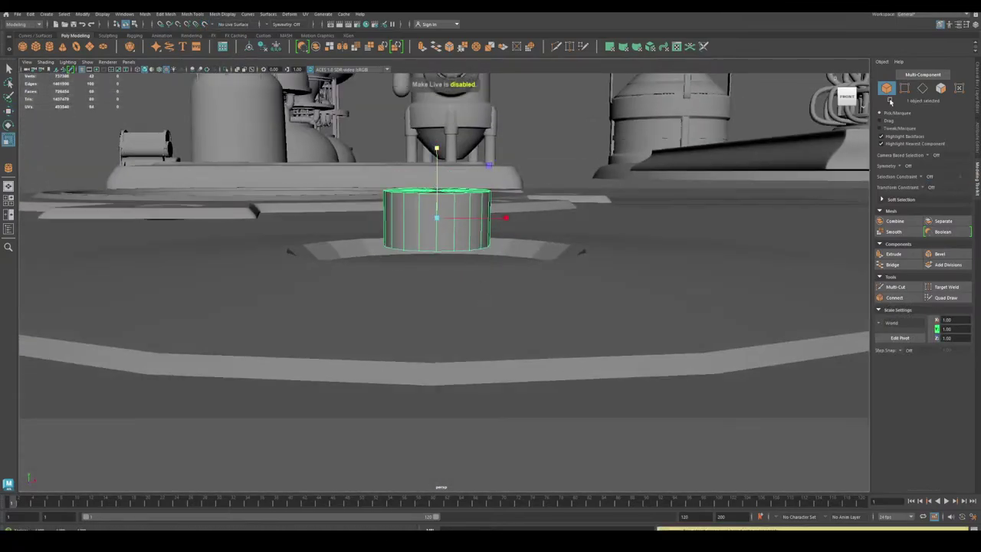
Snap the small cylinder onto the disc's centre in wireframe display and seat it lower in the recess.
click(904, 88)
drag(337, 277, 612, 211)
drag(299, 164, 437, 279)
key(4)
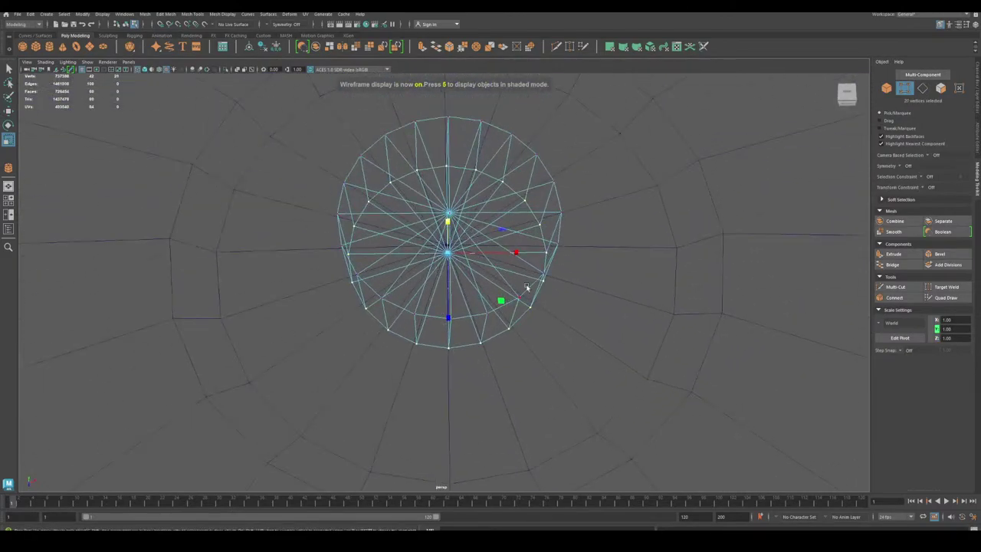
alt+drag(526, 287, 372, 268)
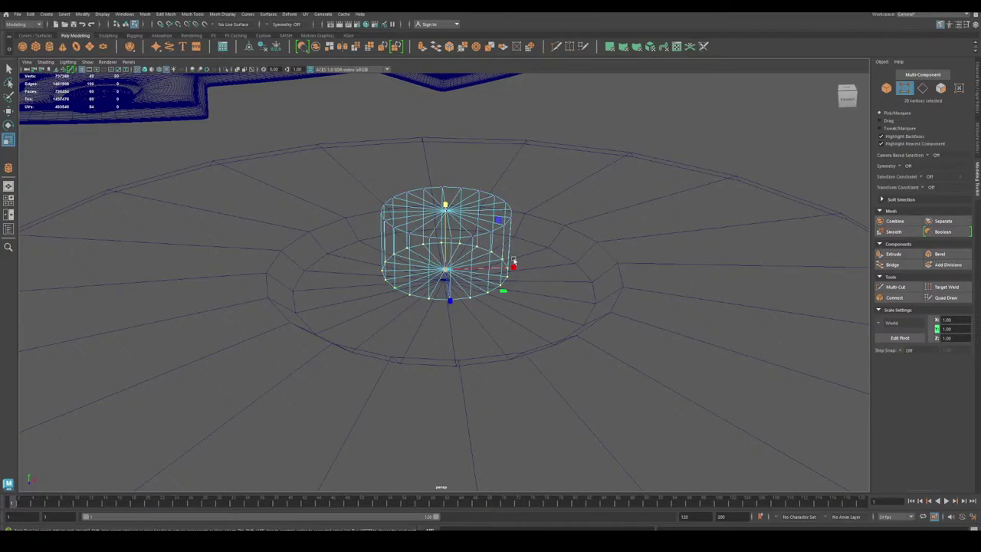
alt+drag(549, 256, 567, 249)
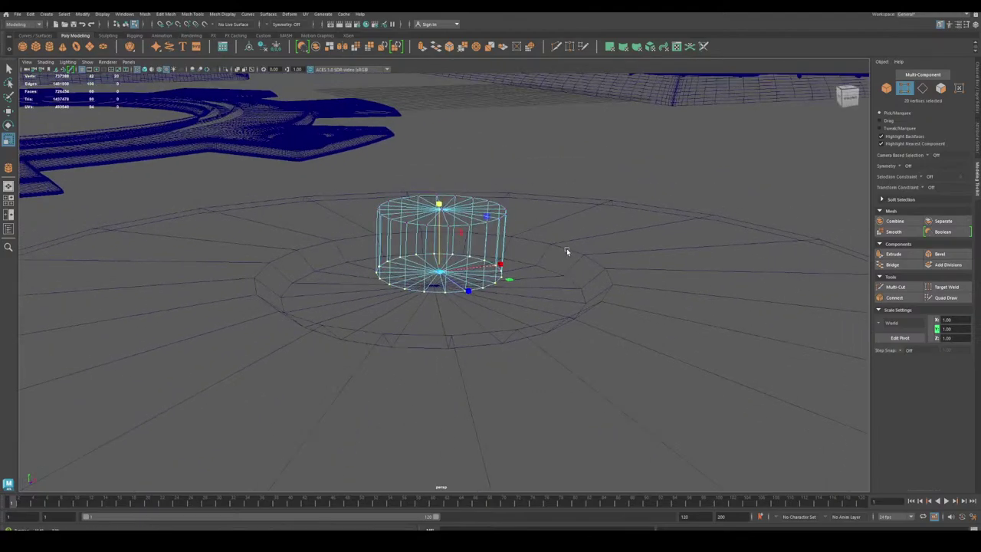
click(886, 89)
scroll(557, 373, up, 5)
scroll(557, 372, up, 1)
key(w)
alt+middle_drag(372, 277, 375, 289)
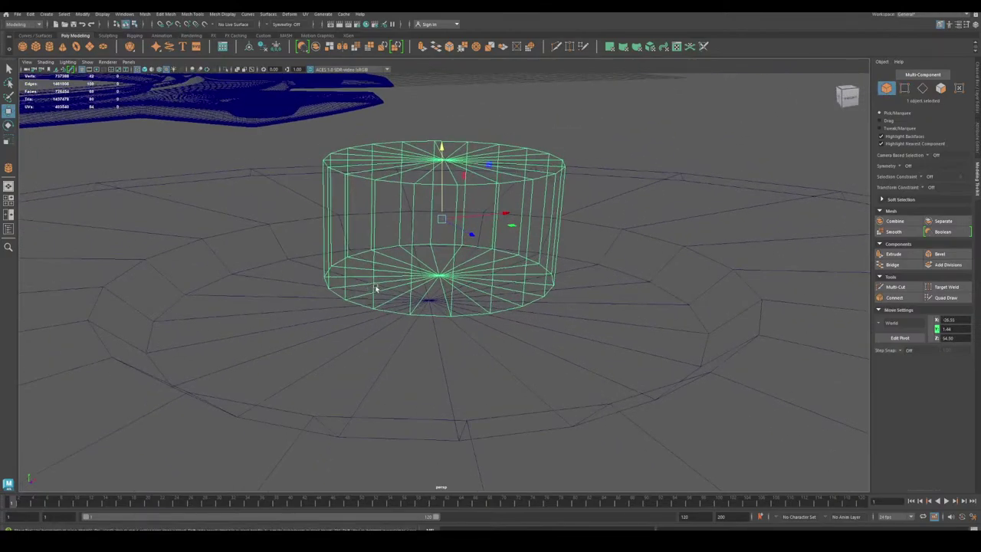
drag(505, 214, 434, 279)
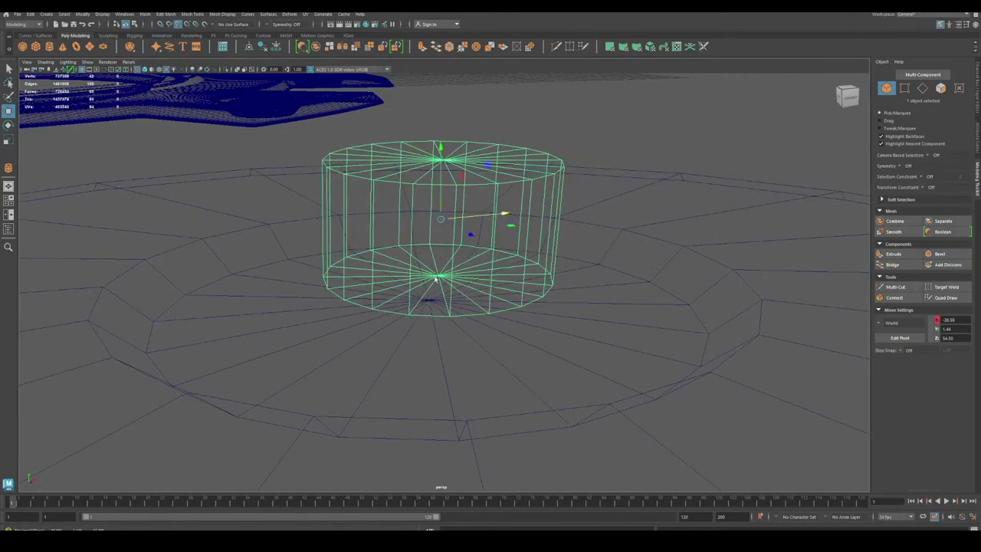
drag(442, 220, 431, 185)
key(6)
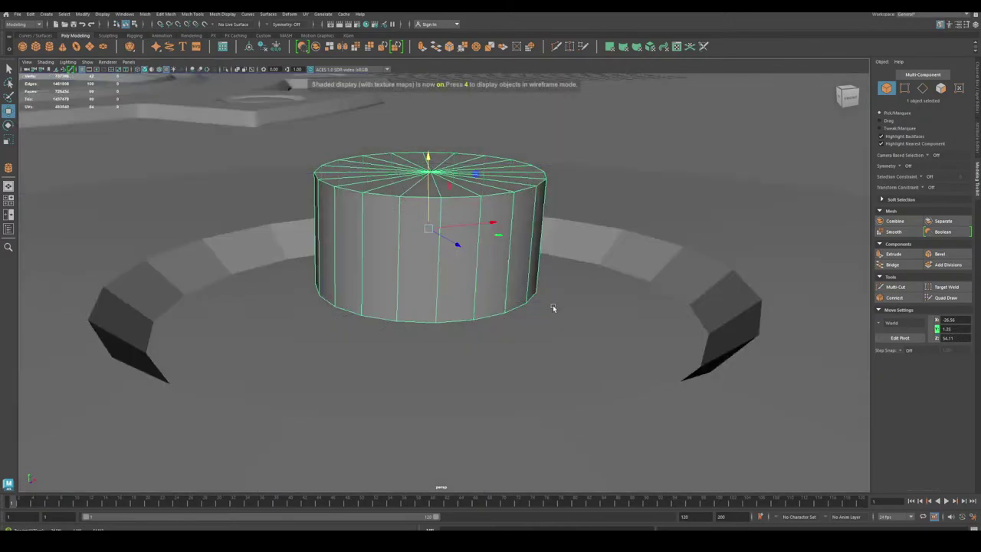
Isolate the small cylinder, delete its bottom cap faces, and show the whole scene again.
alt+right_drag(552, 305, 479, 299)
mouse_move(478, 299)
alt+mouse_down()
mouse_move(447, 289)
mouse_move(429, 261)
alt+mouse_up()
click(923, 88)
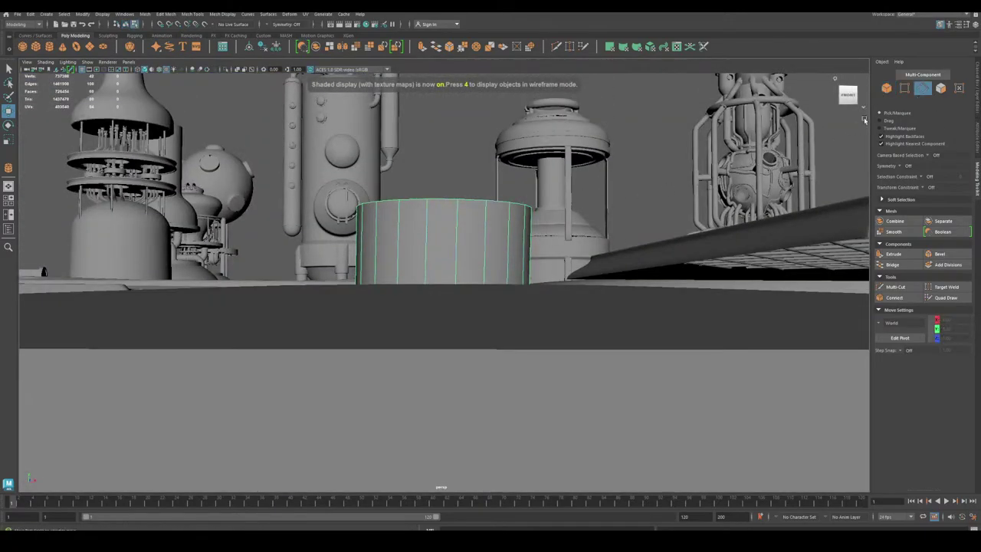
click(887, 90)
key(ctrl+1)
alt+drag(523, 336, 529, 264)
click(904, 89)
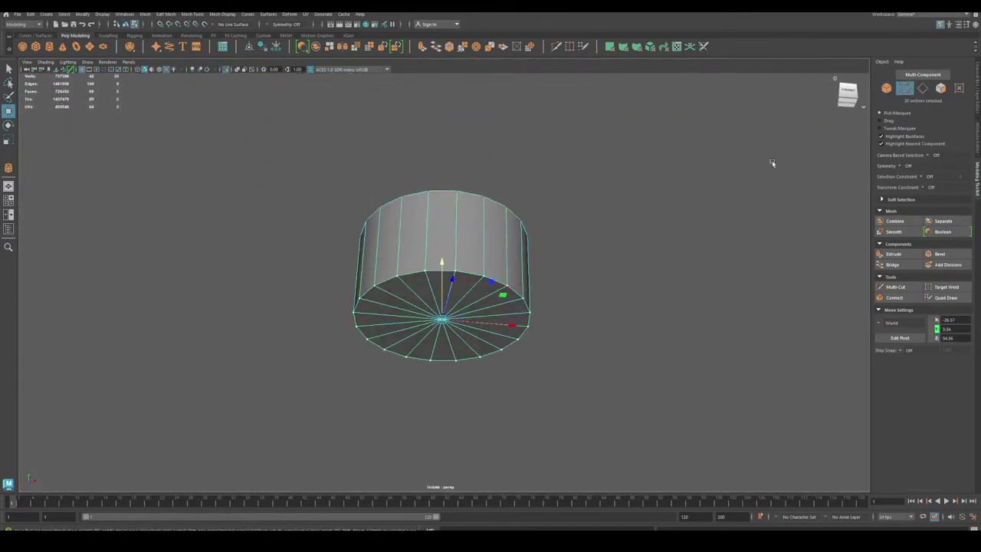
click(523, 298)
click(447, 316)
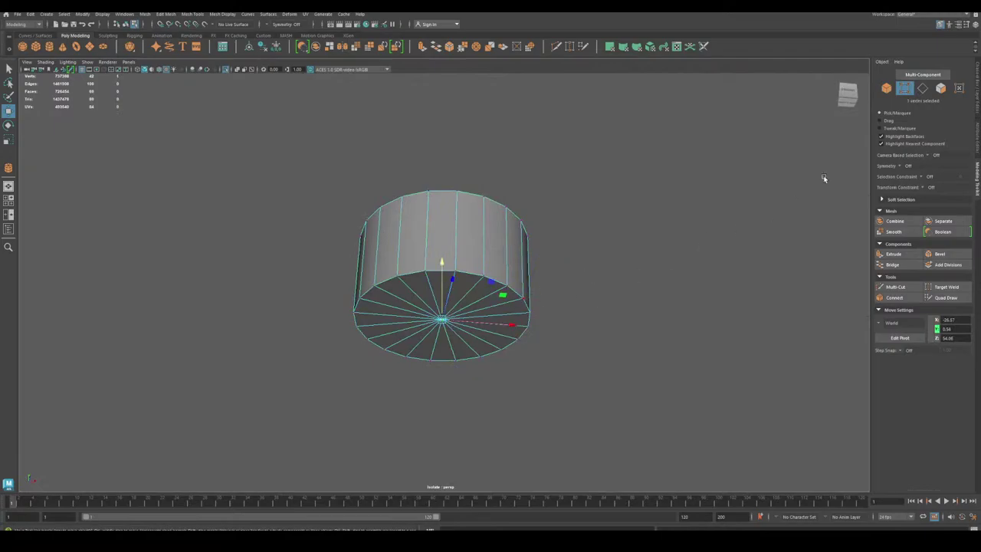
click(940, 89)
key(Delete)
click(887, 89)
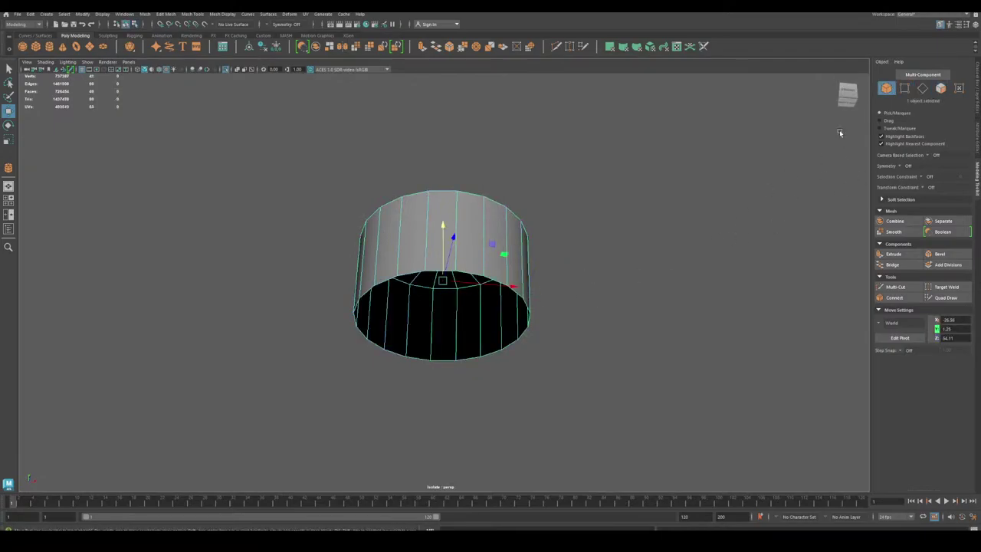
key(ctrl+1)
Scale the cylinder's open bottom edge loop outward to taper the side walls.
alt+drag(530, 236, 528, 335)
click(923, 89)
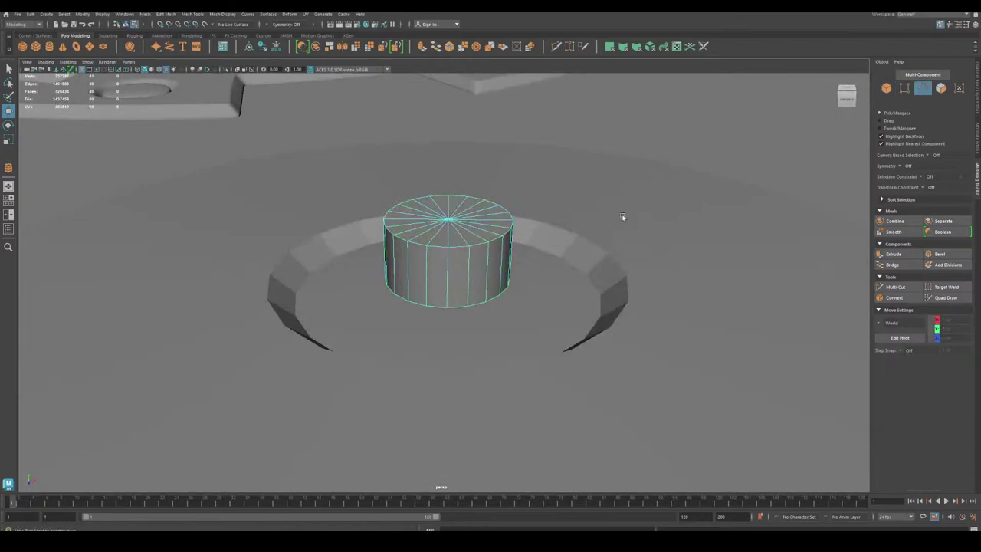
click(477, 304)
double_click(457, 305)
key(r)
drag(447, 278, 479, 313)
Lower the top cap faces of the tapered cylinder to make the hub shorter.
click(905, 89)
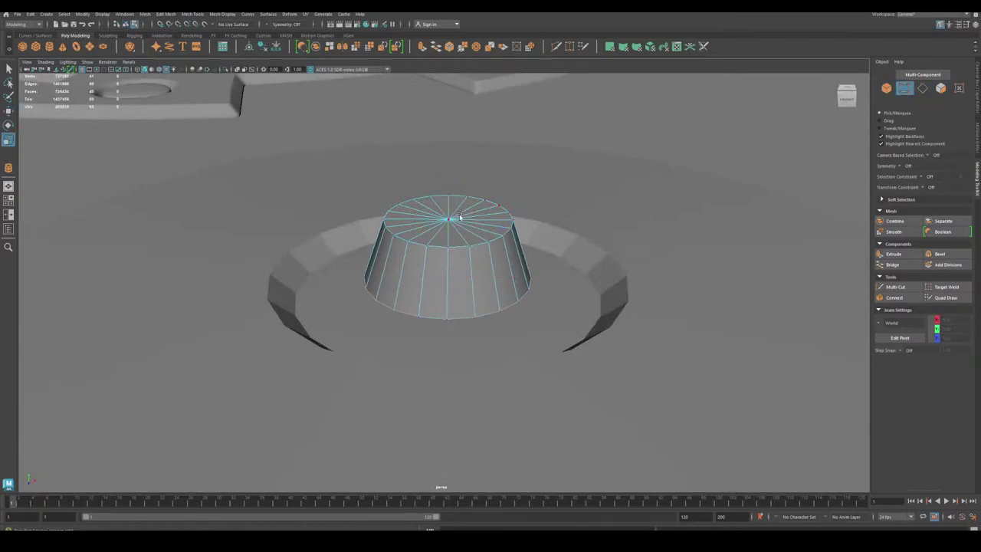
click(450, 220)
ctrl+click(938, 91)
key(w)
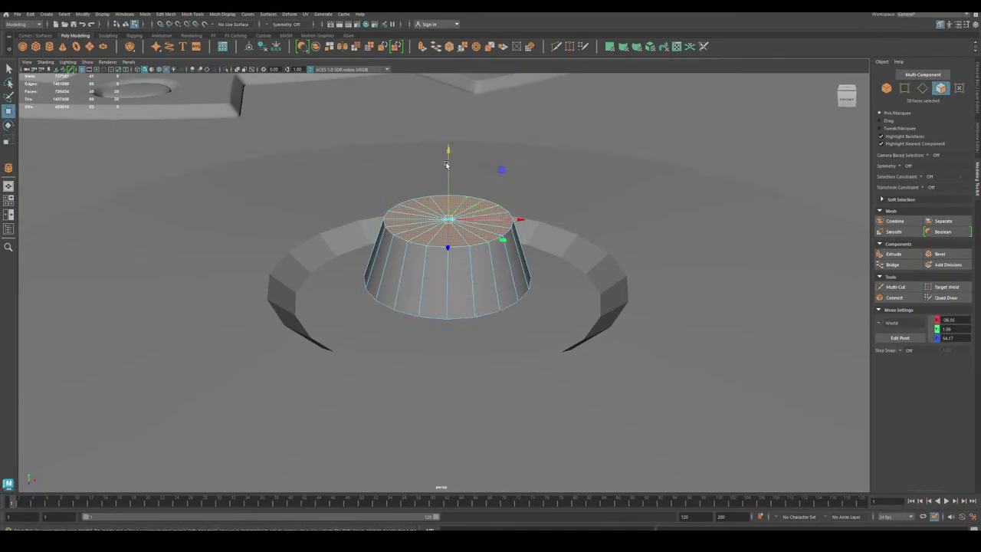
drag(448, 161, 448, 193)
scroll(391, 242, down, 4)
alt+drag(391, 242, 371, 273)
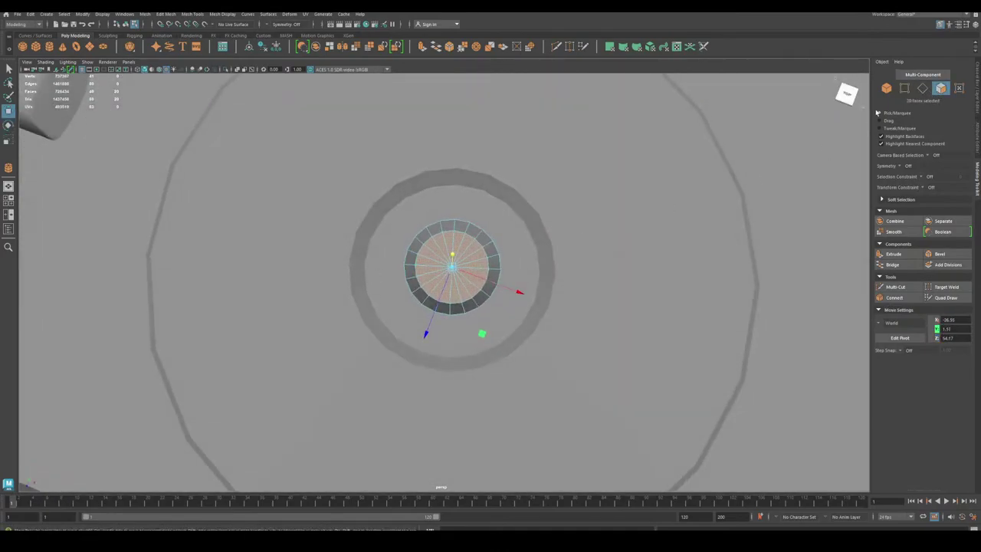
Examine the round detail parts in the IrfanView reference image and return to the disc model.
click(886, 89)
alt+drag(441, 272, 455, 267)
alt+right_drag(352, 282, 422, 365)
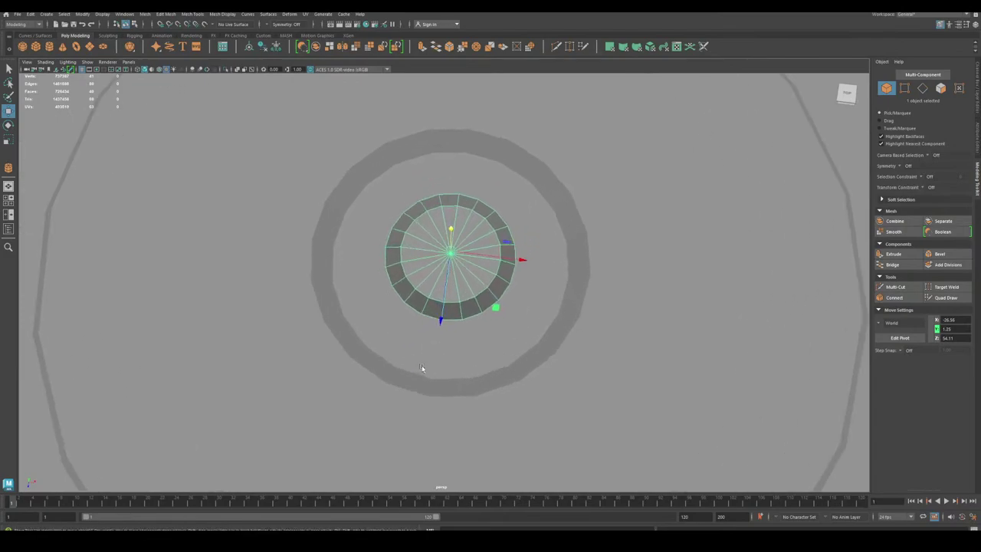
alt+middle_drag(420, 364, 417, 324)
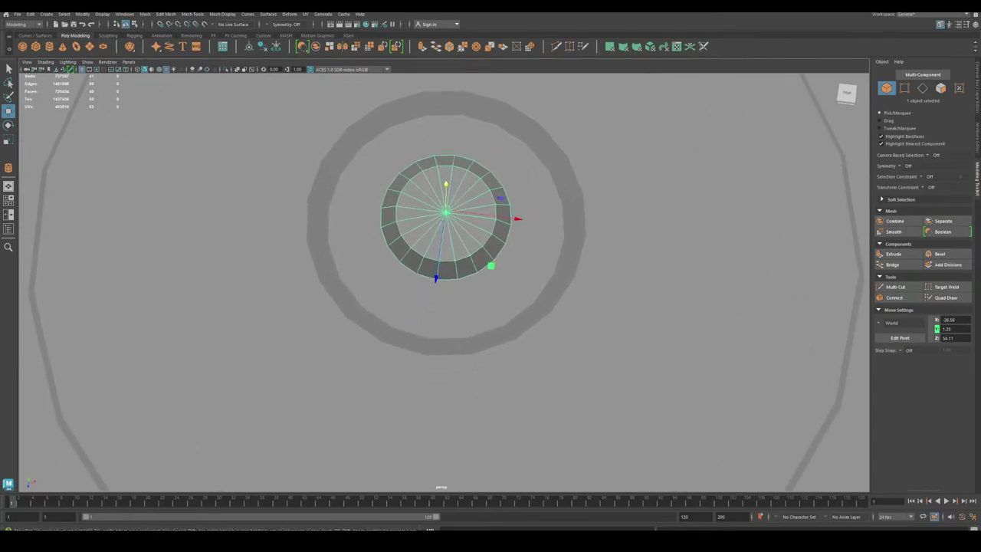
drag(0, 86, 350, 89)
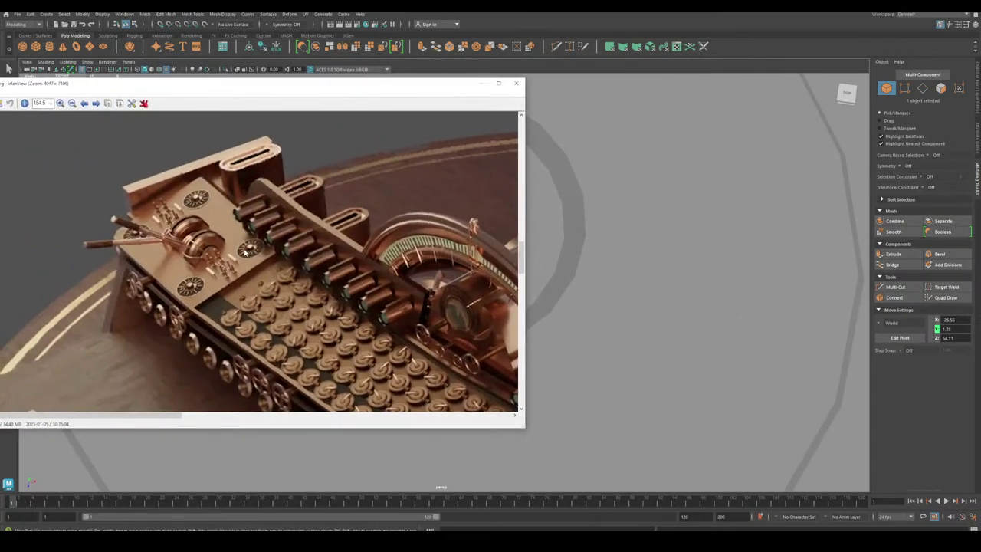
drag(354, 90, 0, 184)
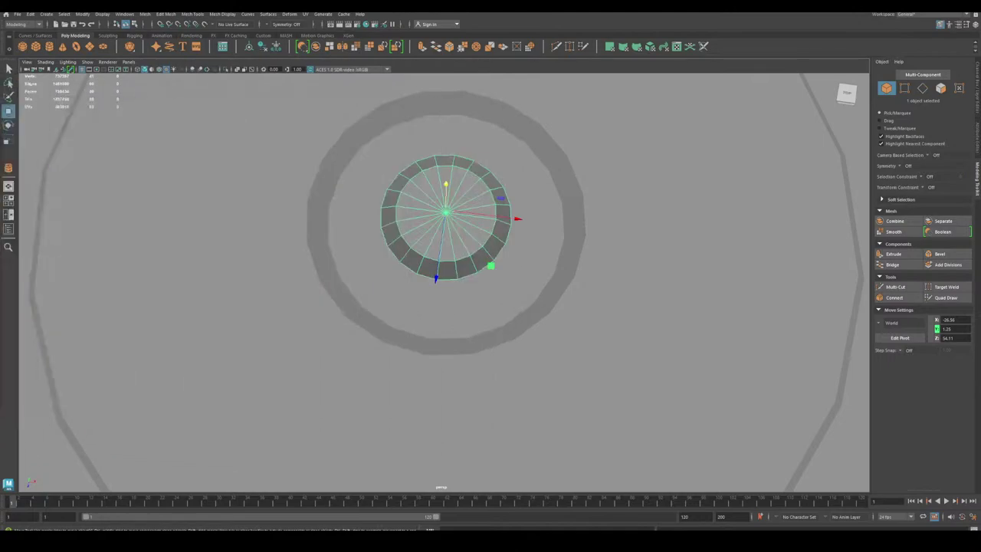
Extrude one side face of the tapered hub with an offset of 0.2 to inset it.
alt+right_drag(438, 211, 491, 218)
click(940, 89)
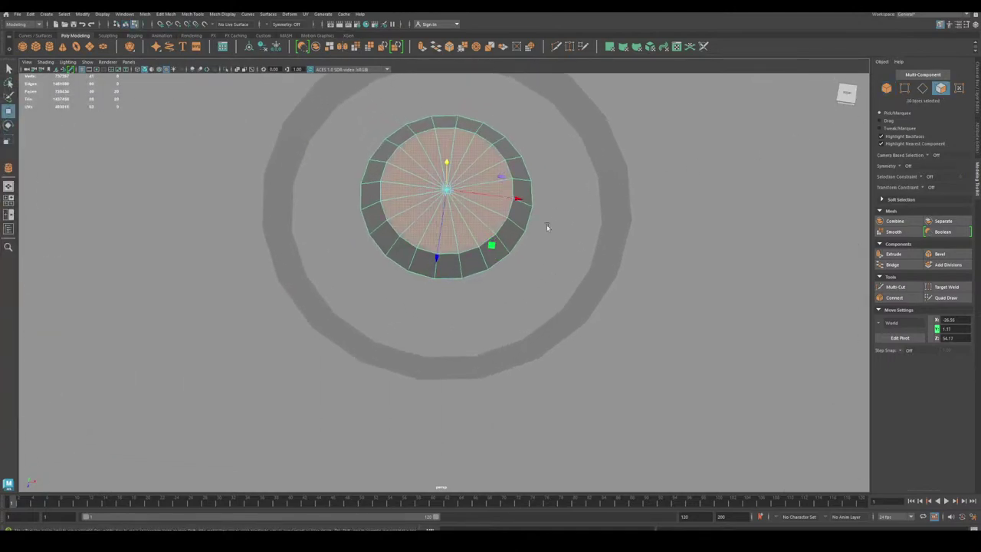
click(442, 270)
alt+drag(389, 293, 452, 269)
alt+right_drag(453, 270, 513, 318)
alt+drag(514, 318, 564, 304)
click(894, 253)
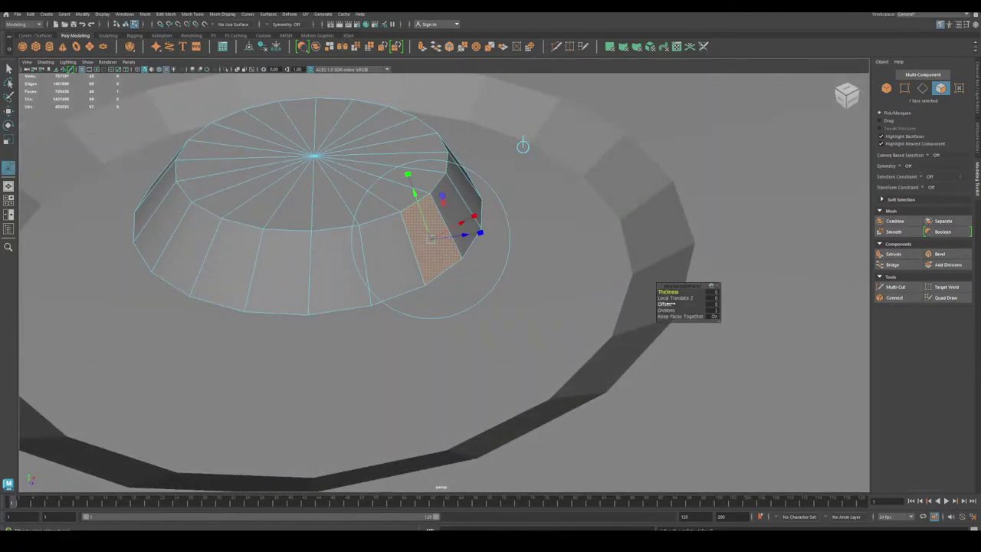
drag(663, 304, 677, 306)
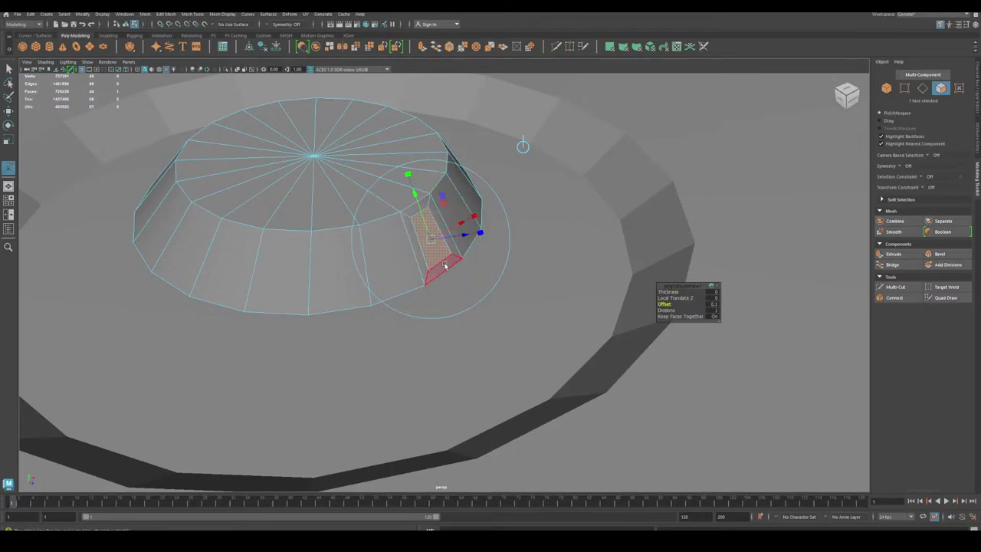
Delete the thin face below the inset face and lower the inset's bottom edge to the hub's base.
click(445, 266)
click(922, 88)
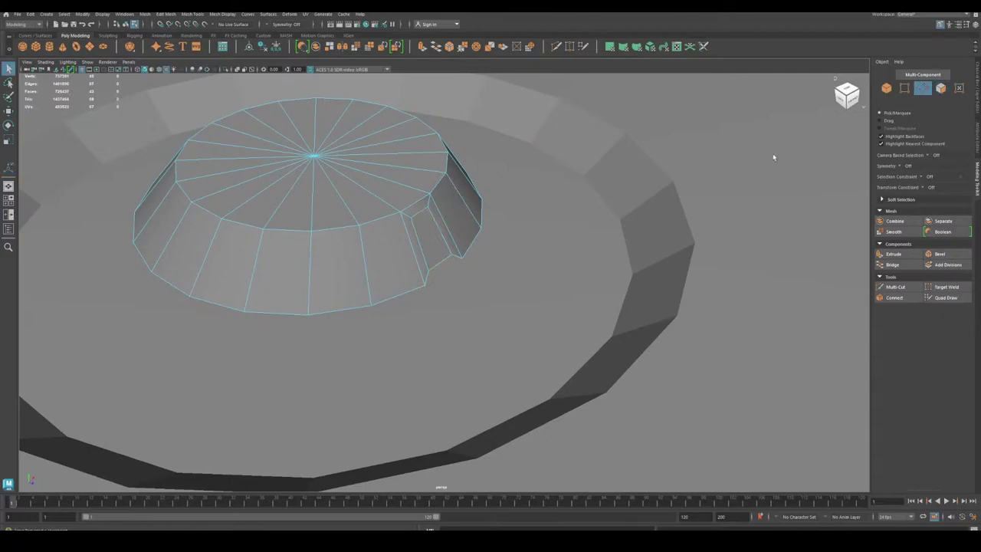
alt+right_drag(530, 314, 632, 403)
alt+drag(633, 403, 486, 267)
key(w)
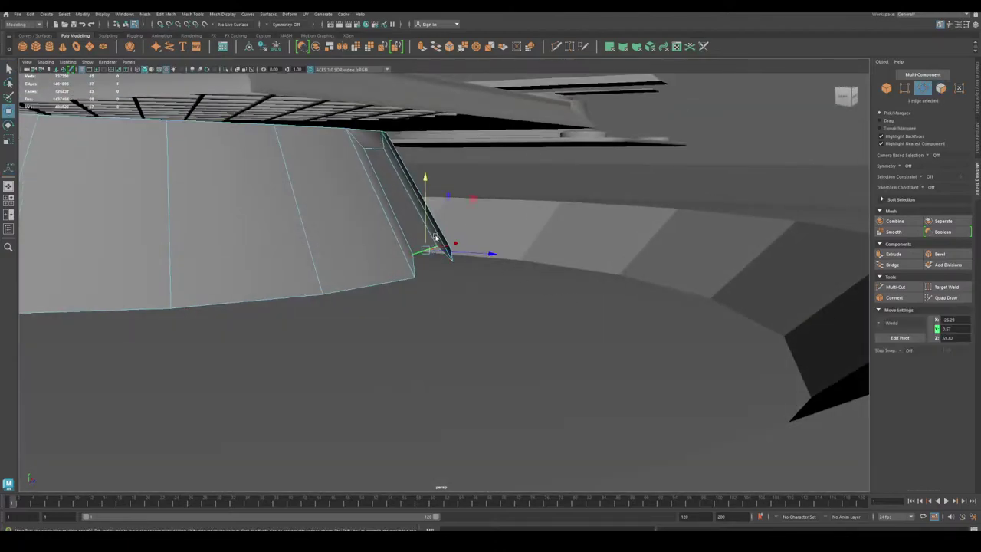
drag(474, 204, 330, 298)
Extrude the inset face outward along its component axis into a narrow bar and move the bar's end face outward and lower.
click(941, 89)
click(472, 244)
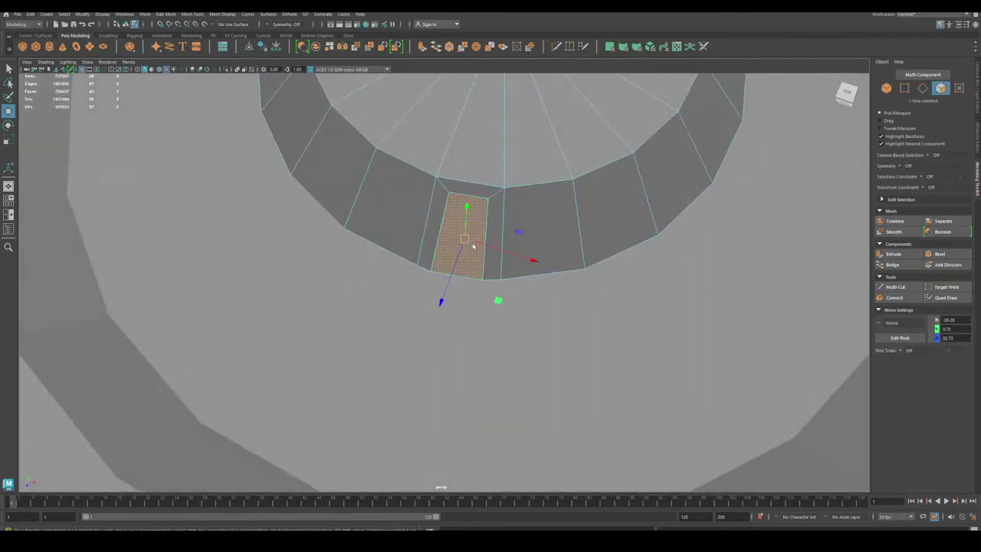
alt+right_drag(560, 288, 213, 290)
alt+drag(213, 290, 235, 305)
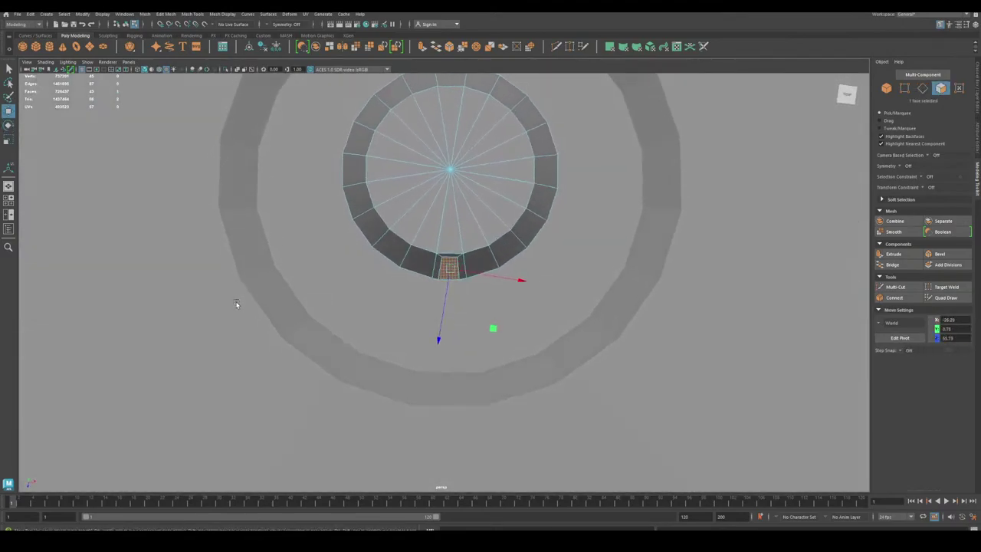
click(892, 323)
click(903, 343)
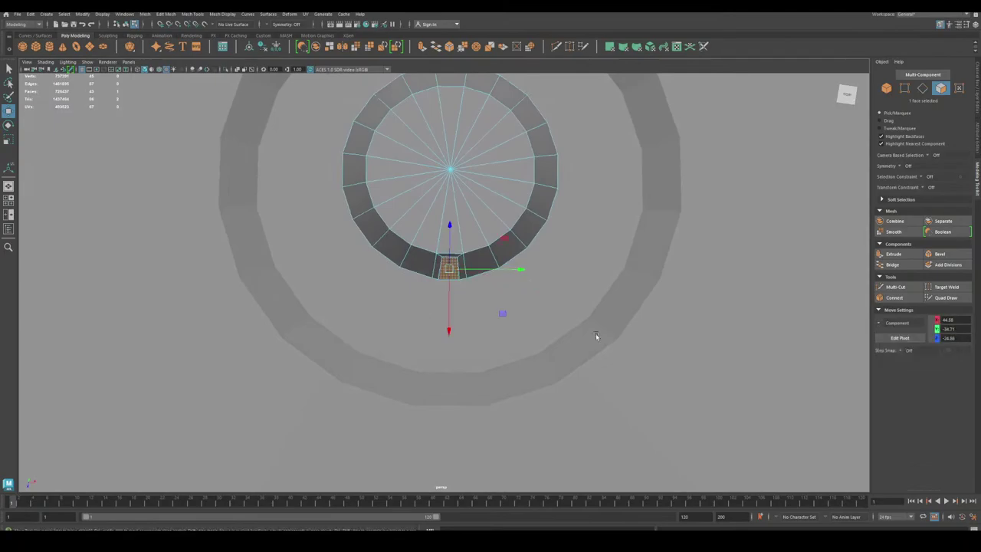
shift+drag(451, 321, 450, 417)
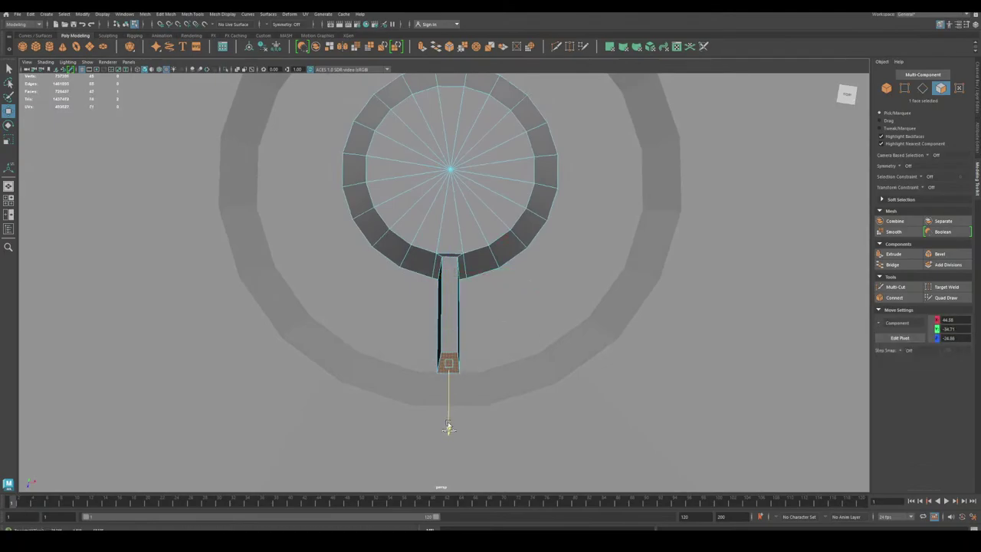
alt+right_drag(450, 417, 411, 401)
alt+drag(411, 402, 491, 324)
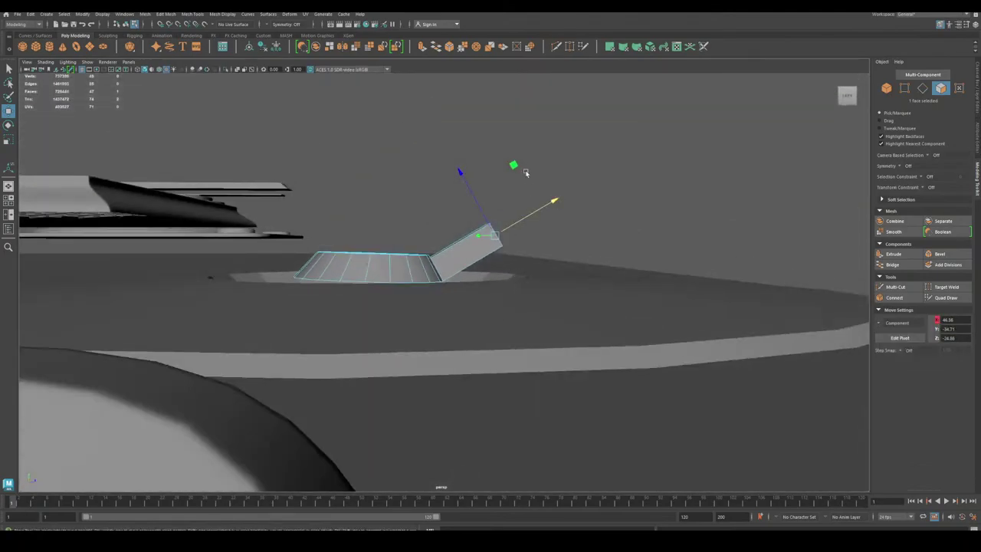
drag(517, 165, 361, 323)
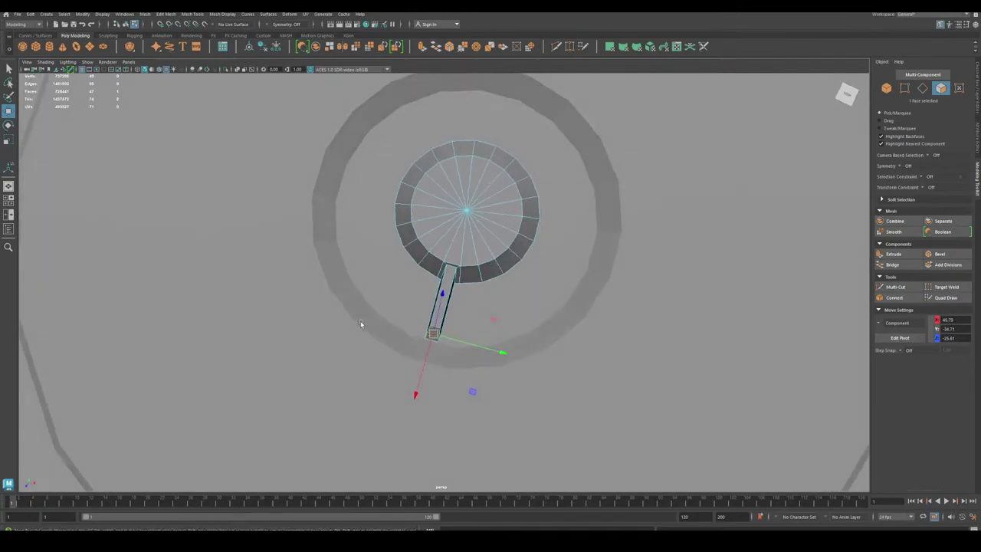
Leave face editing on the hub and select the large recessed disc around it as a whole object.
alt+right_drag(361, 324, 305, 281)
alt+drag(304, 281, 337, 350)
alt+right_drag(337, 351, 258, 329)
alt+drag(259, 330, 264, 337)
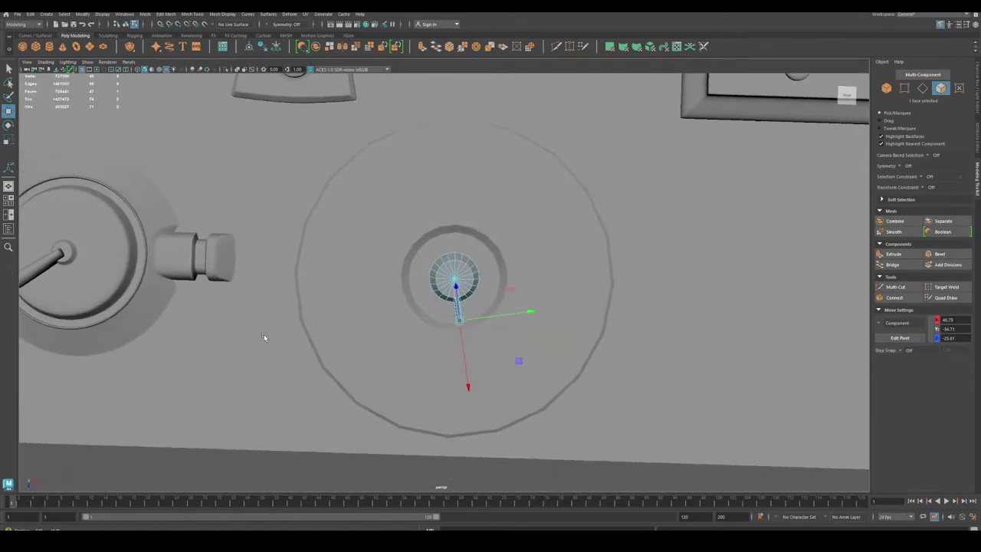
click(886, 88)
click(529, 230)
alt+right_drag(429, 299, 473, 295)
alt+drag(473, 295, 473, 265)
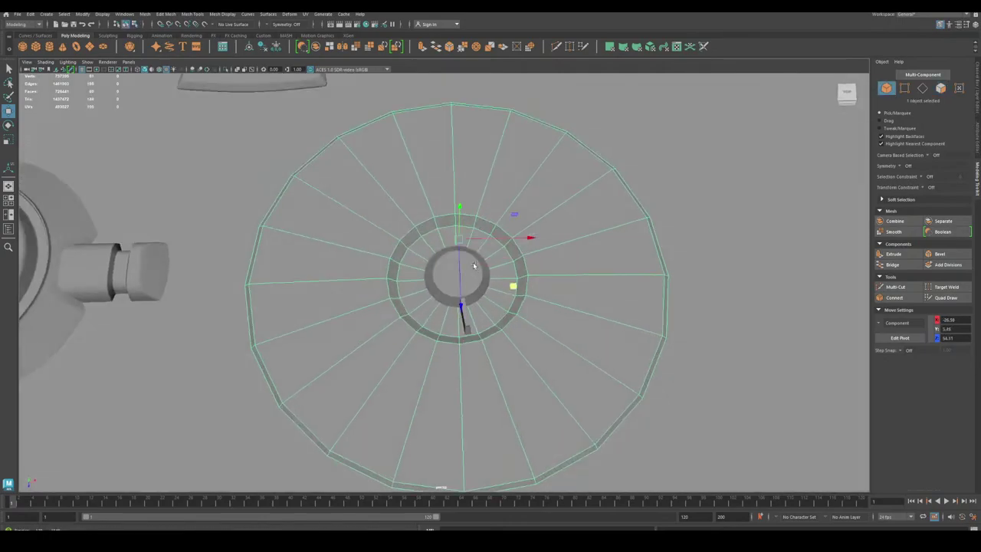
Connect the disc's radial edges with a new edge loop close to the rim of the central recess.
alt+drag(323, 325, 359, 350)
alt+right_drag(359, 350, 550, 442)
click(924, 90)
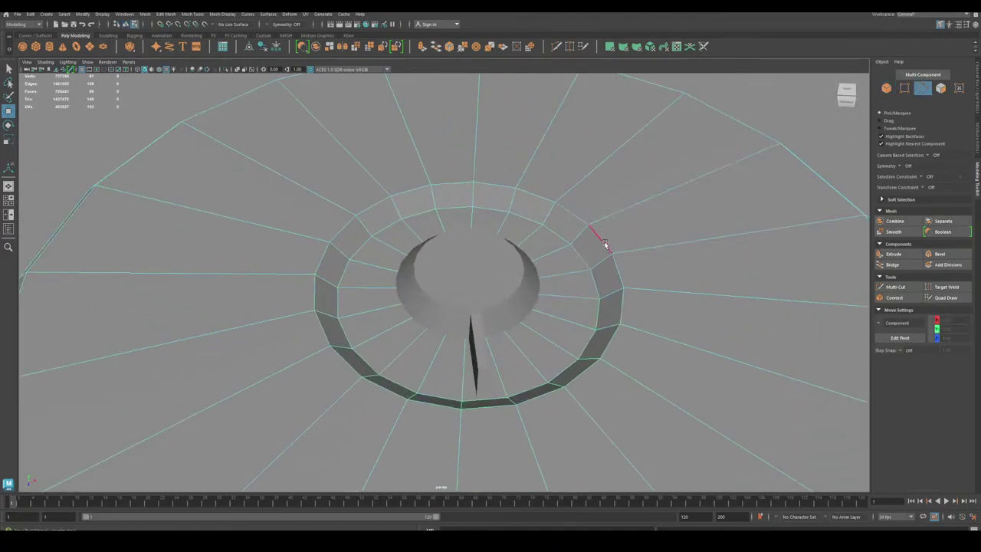
click(606, 219)
click(635, 249)
alt+right_drag(635, 249, 519, 299)
alt+middle_drag(519, 299, 521, 268)
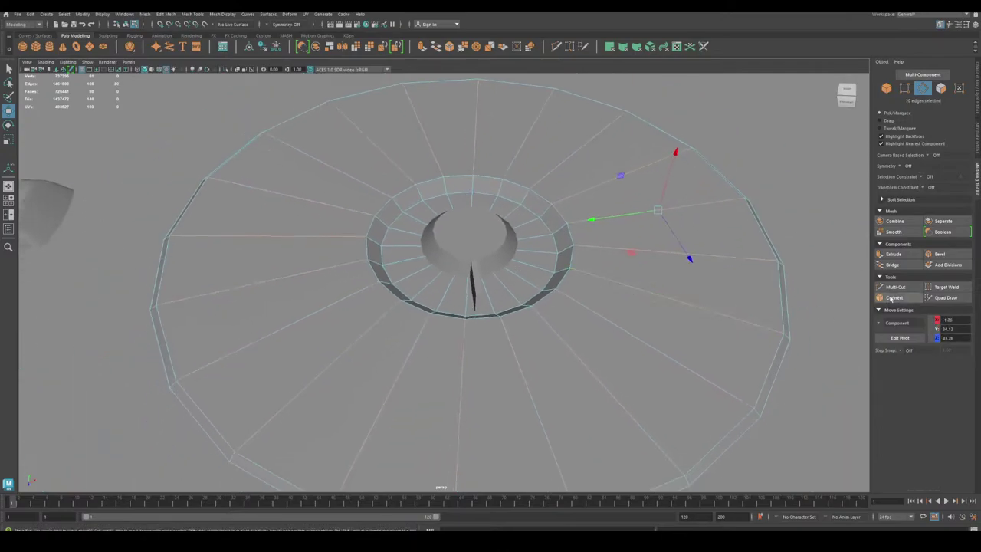
click(892, 298)
click(884, 321)
middle_drag(735, 345, 702, 348)
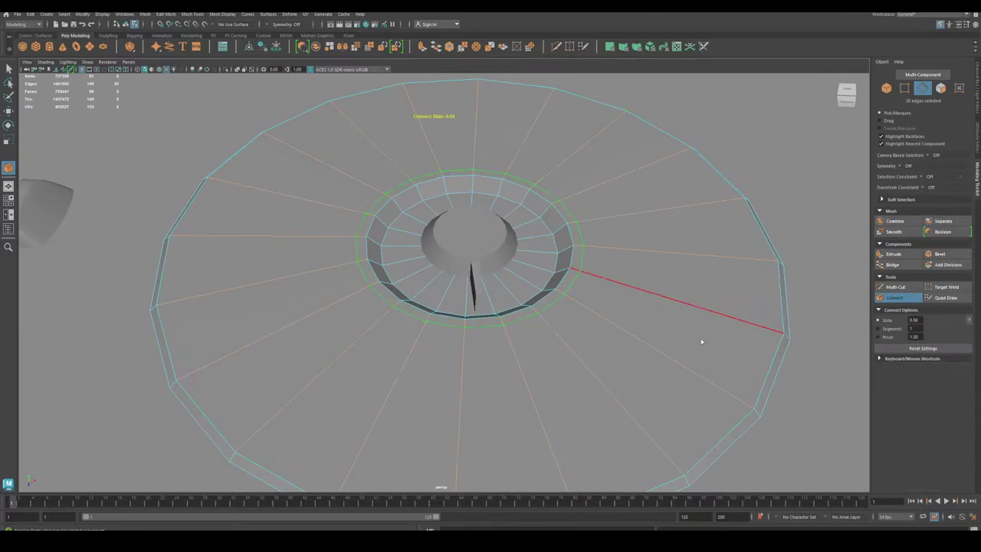
key(w)
Extrude the narrow ring of faces around the central recess with a thickness of 0.4 and an offset of 0.15.
click(940, 88)
click(563, 211)
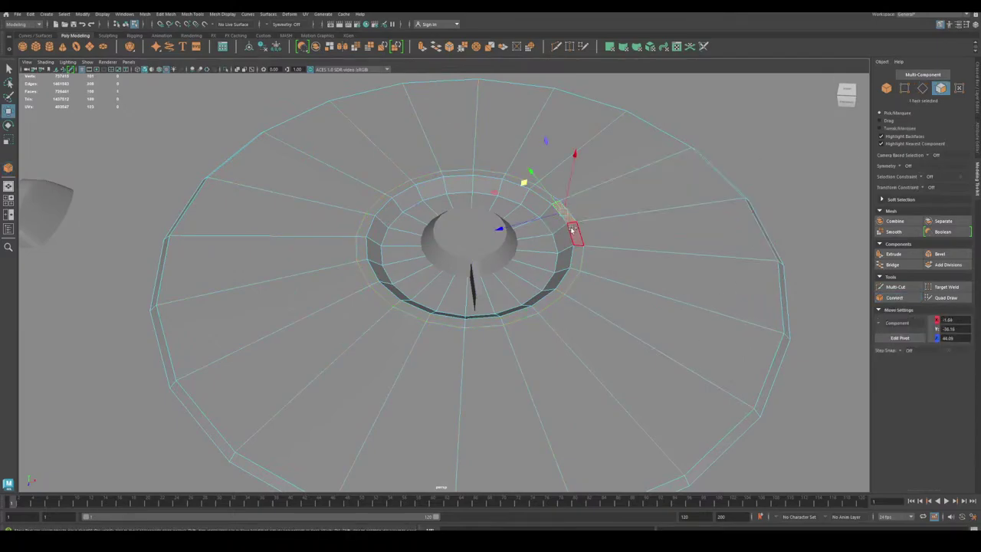
shift+double_click(571, 230)
alt+drag(567, 329, 609, 274)
alt+middle_drag(453, 248, 431, 284)
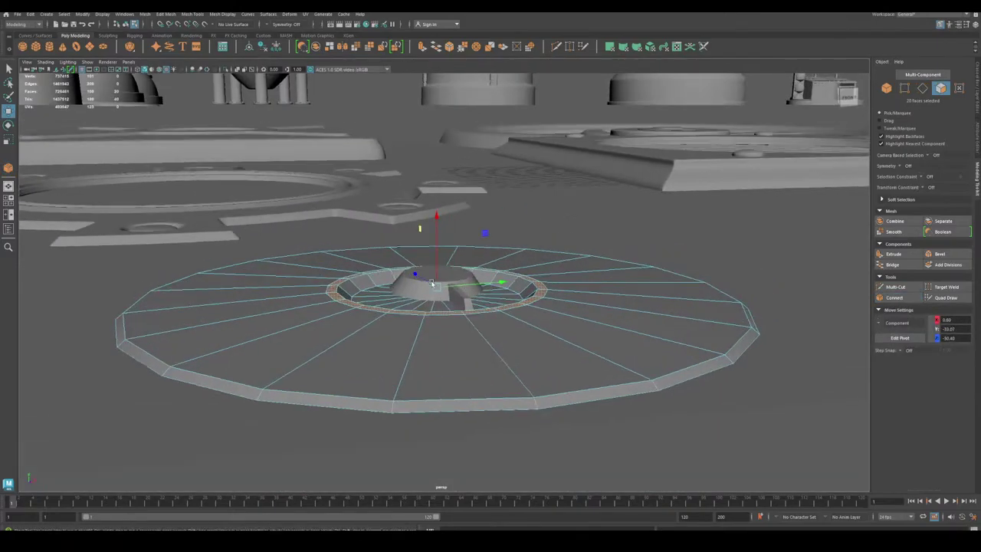
alt+drag(431, 284, 399, 364)
alt+right_drag(399, 364, 507, 409)
alt+drag(507, 410, 545, 376)
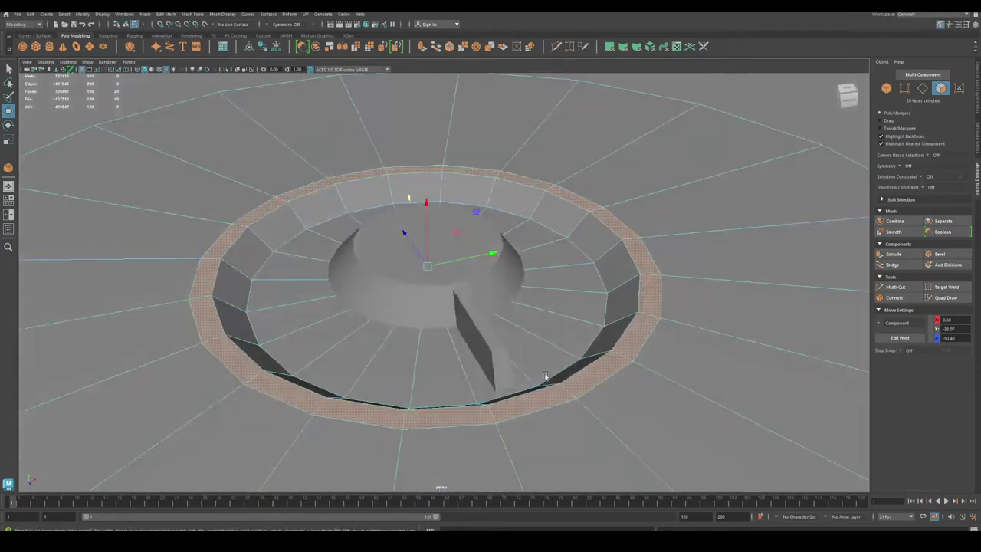
click(893, 255)
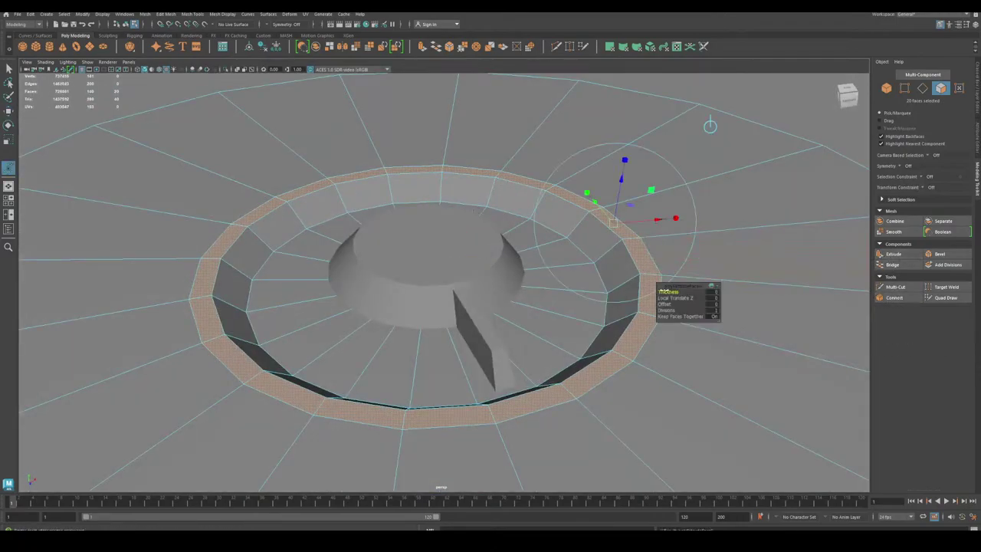
mouse_move(680, 291)
mouse_down()
mouse_move(694, 292)
mouse_move(676, 291)
mouse_up()
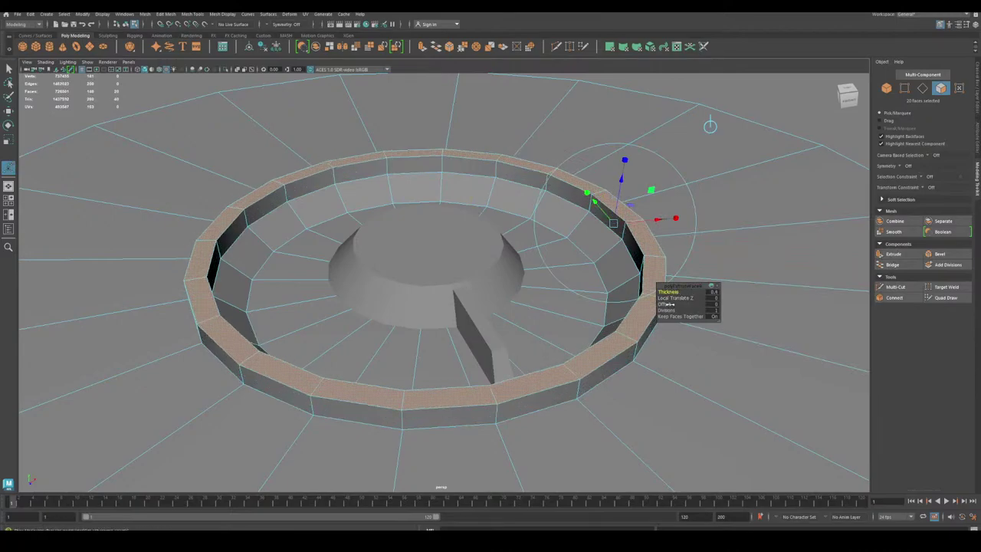
mouse_move(668, 304)
mouse_down()
mouse_move(653, 304)
mouse_move(665, 304)
mouse_up()
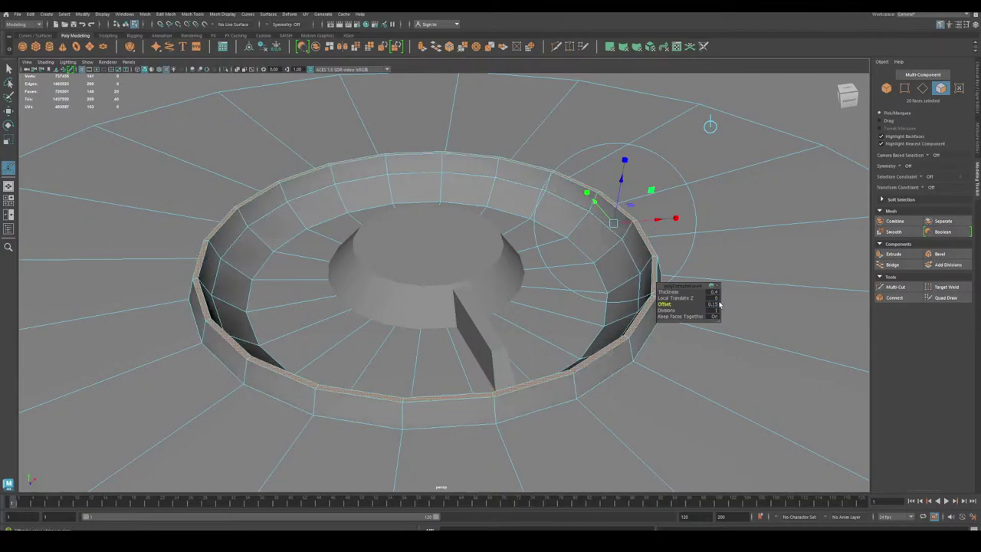
click(904, 90)
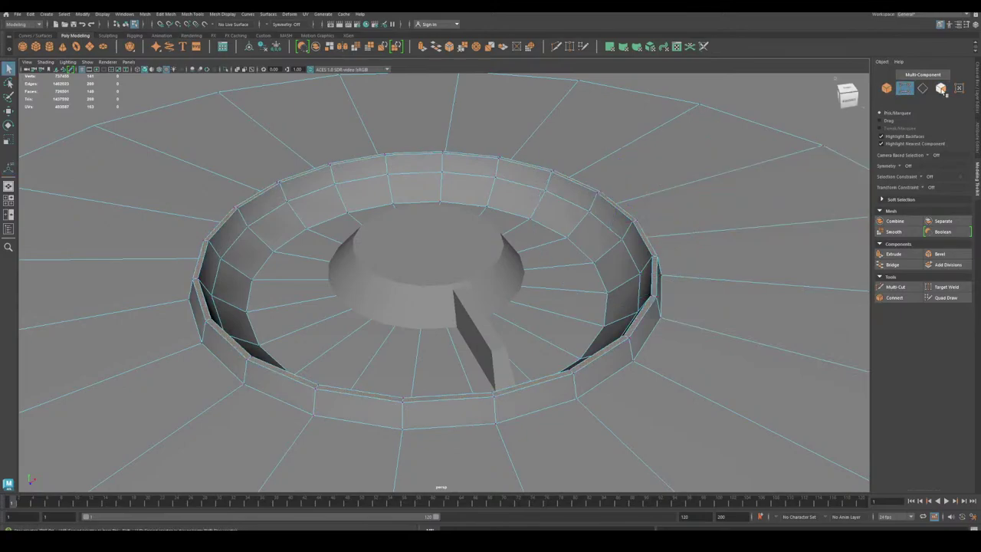
click(942, 89)
key(w)
Lower the top faces of the raised ring around the central recess to make the lip shallower.
alt+drag(528, 266, 570, 324)
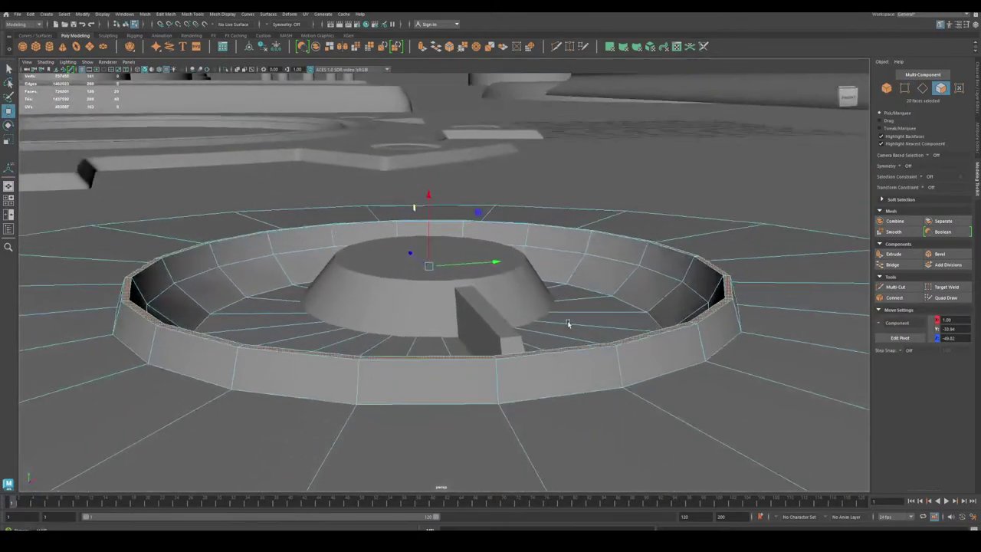
alt+right_drag(570, 324, 586, 331)
drag(426, 211, 426, 225)
alt+right_drag(406, 232, 347, 256)
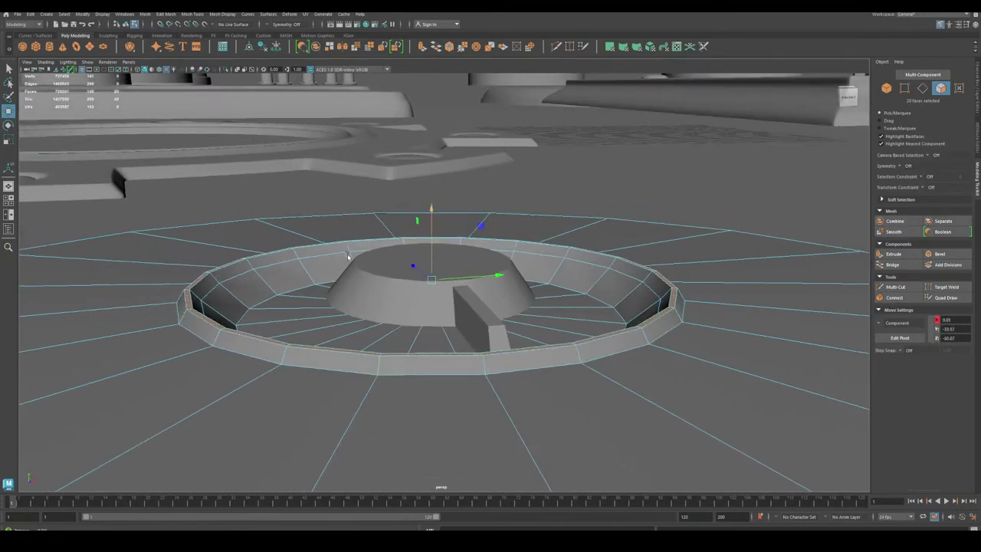
Connect the disc's radial edges with another edge loop close to the outer border.
alt+drag(348, 256, 241, 272)
alt+right_drag(240, 271, 207, 268)
alt+drag(207, 268, 207, 279)
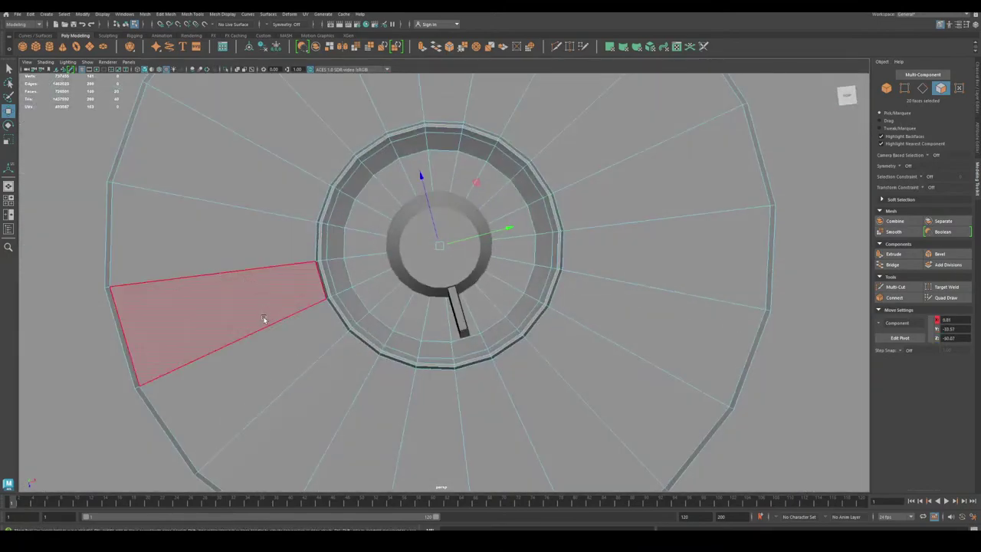
alt+middle_drag(264, 322, 368, 195)
click(923, 90)
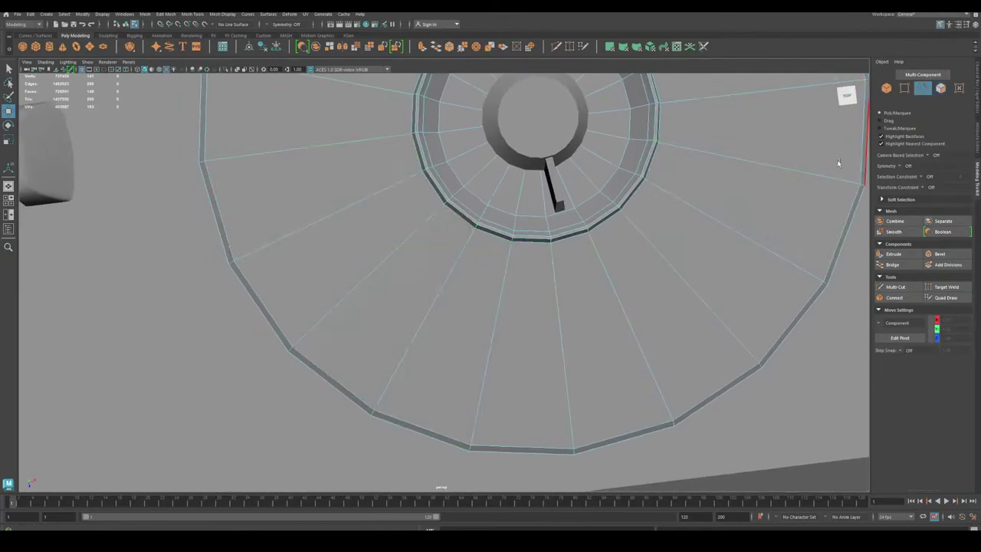
alt+drag(790, 341, 730, 264)
click(747, 289)
shift+double_click(753, 254)
alt+right_drag(718, 283, 675, 294)
alt+middle_drag(675, 294, 639, 268)
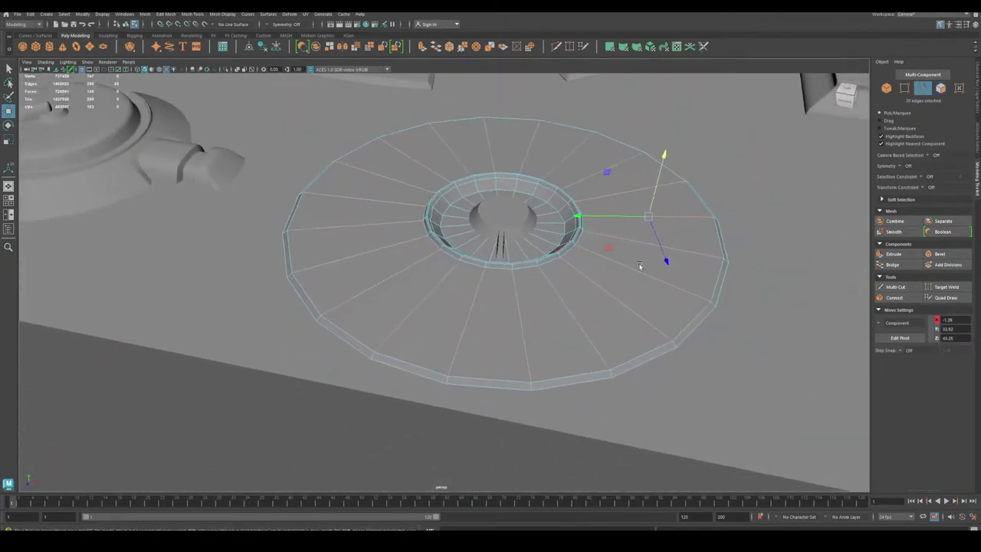
click(895, 297)
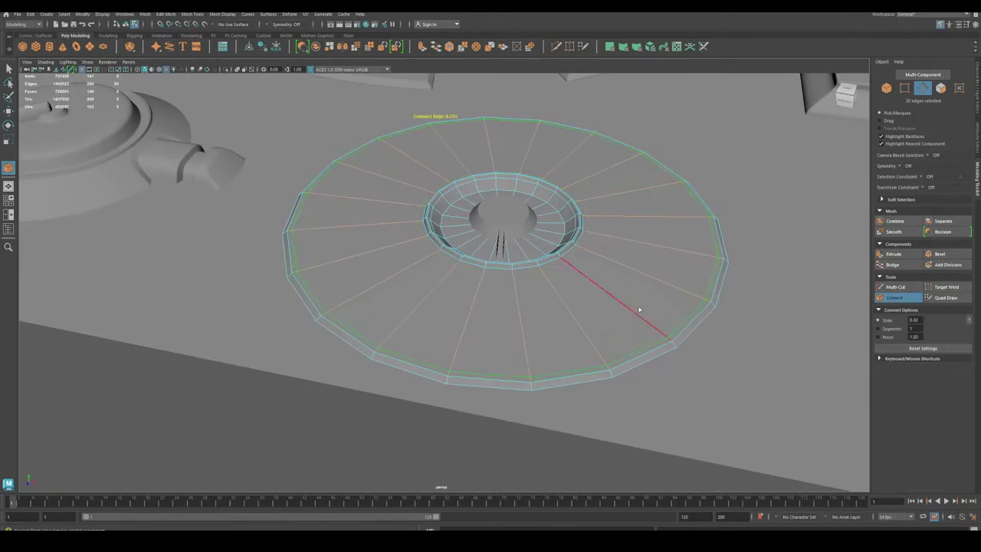
key(w)
Extrude the narrow ring of faces along the disc's outer border with a thickness of 0.3.
click(941, 89)
alt+middle_drag(759, 216, 580, 199)
alt+right_drag(580, 199, 553, 264)
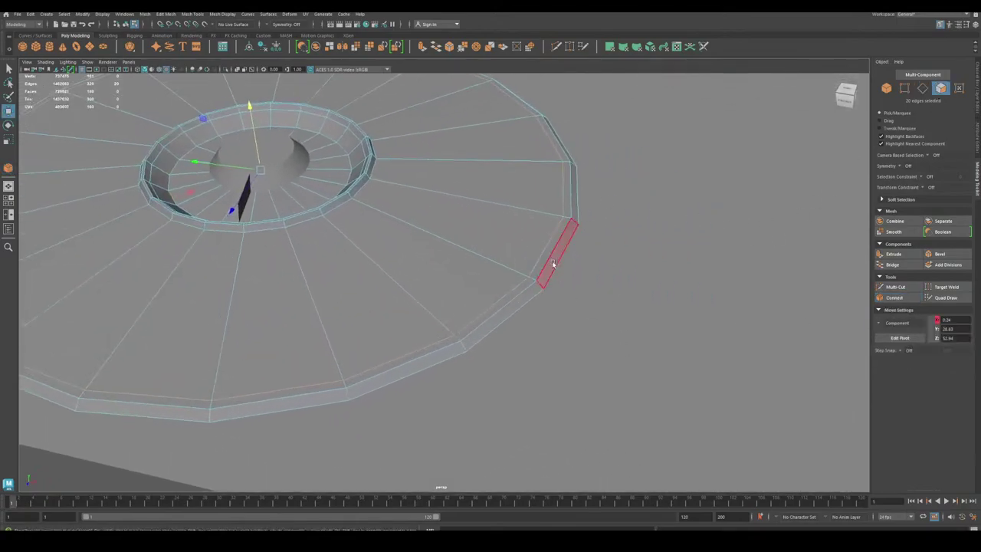
click(553, 250)
shift+double_click(569, 191)
alt+right_drag(568, 196, 497, 270)
alt+middle_drag(496, 270, 696, 305)
alt+right_drag(696, 305, 568, 336)
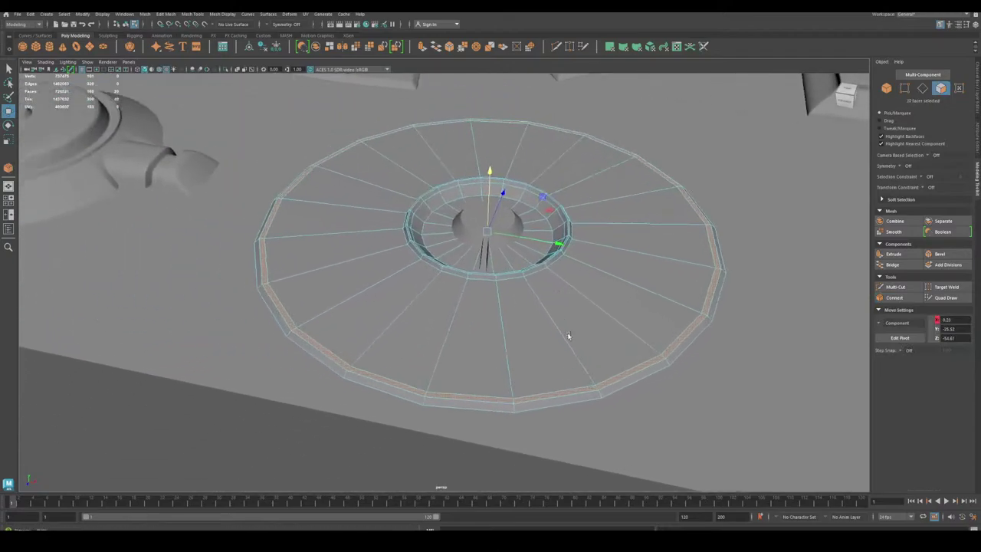
alt+drag(569, 336, 560, 333)
alt+right_drag(560, 333, 541, 352)
alt+drag(541, 352, 530, 354)
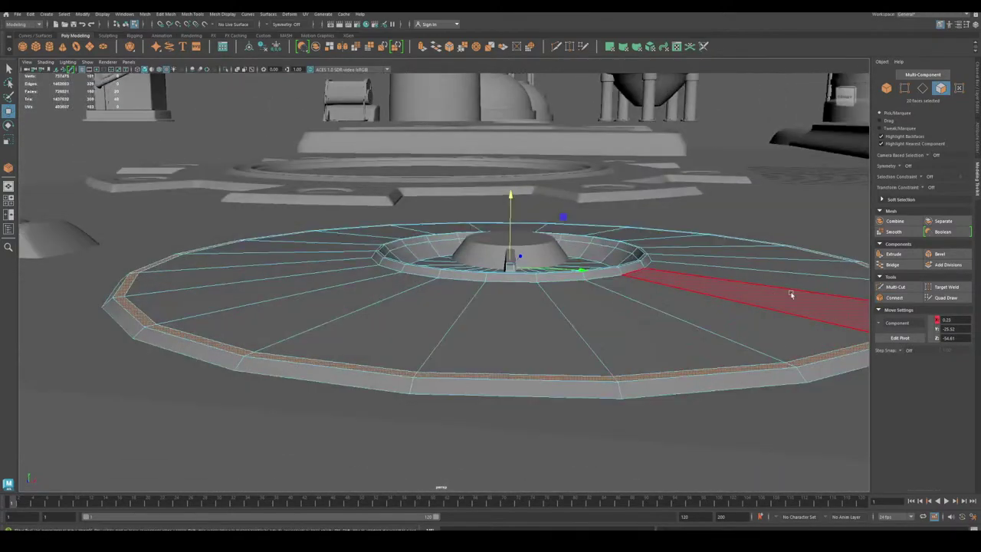
click(894, 255)
drag(679, 292, 745, 300)
key(Return)
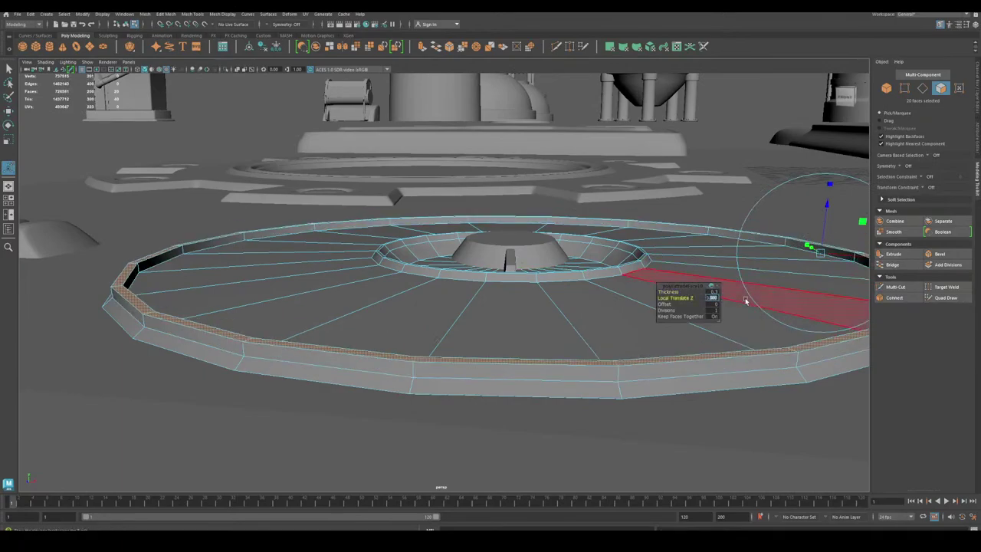
key(Return)
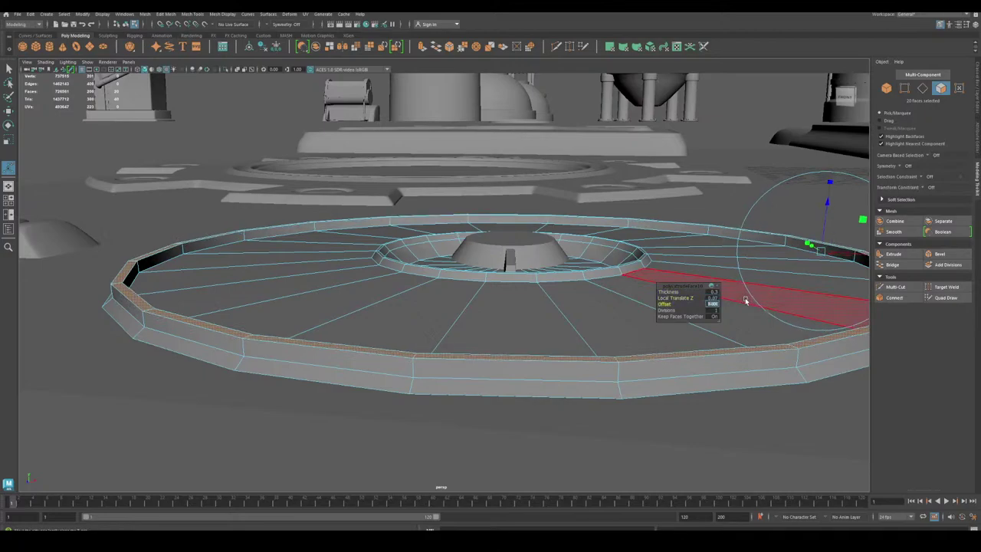
Set the outer rim extrusion's local translate Z to 0 and its offset to 0.08, keeping the top faces selected.
alt+drag(449, 306, 563, 326)
alt+right_drag(563, 325, 684, 381)
alt+drag(684, 381, 482, 346)
alt+right_drag(482, 345, 723, 318)
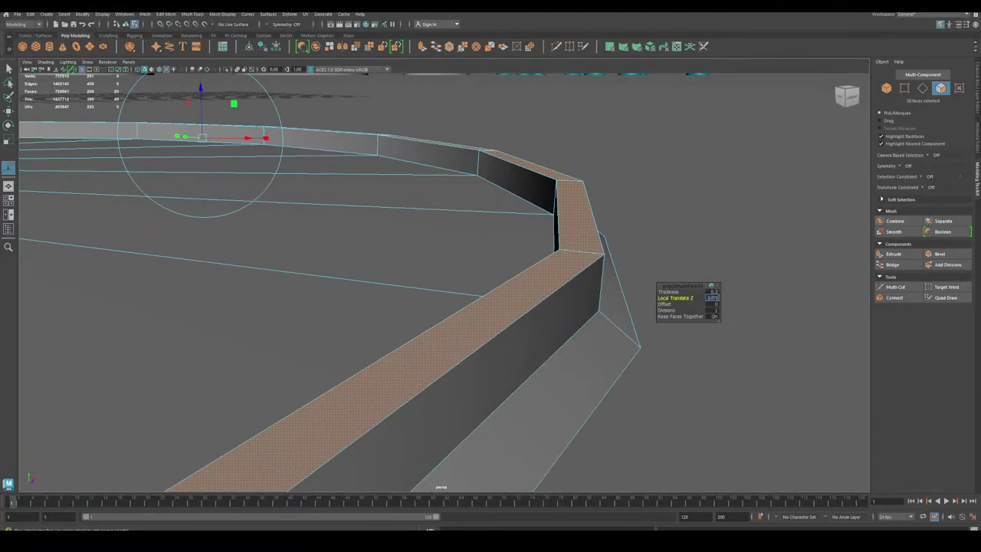
key(Return)
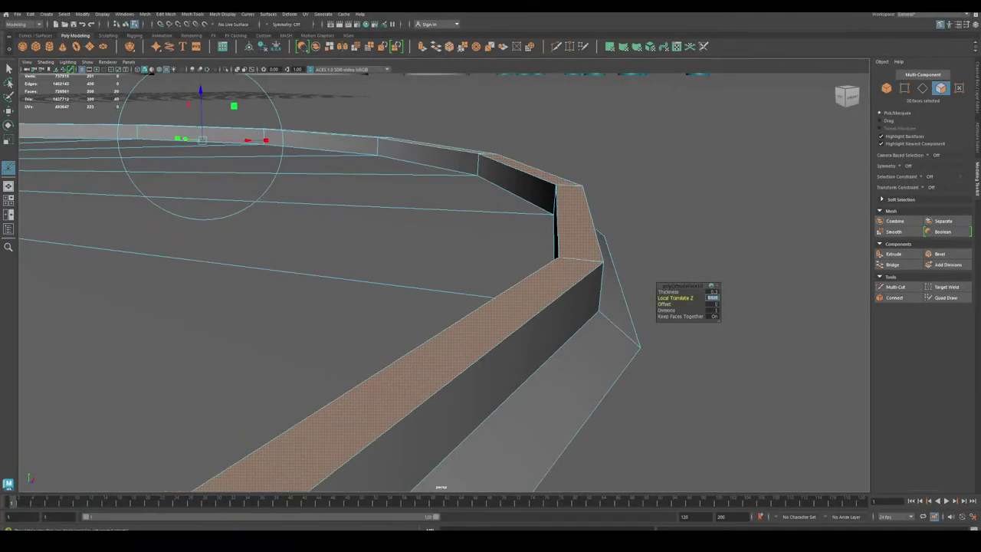
key(Return)
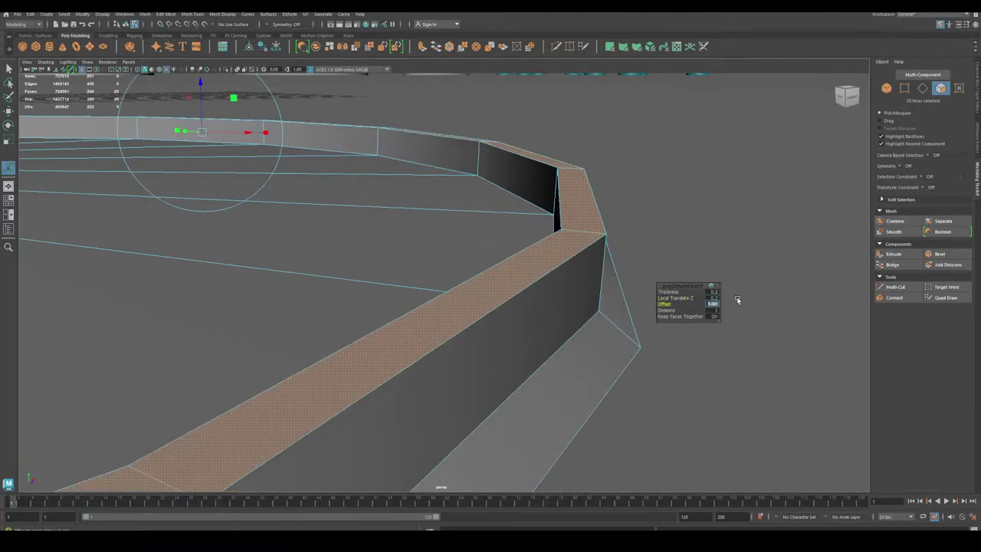
text(0)
key(Return)
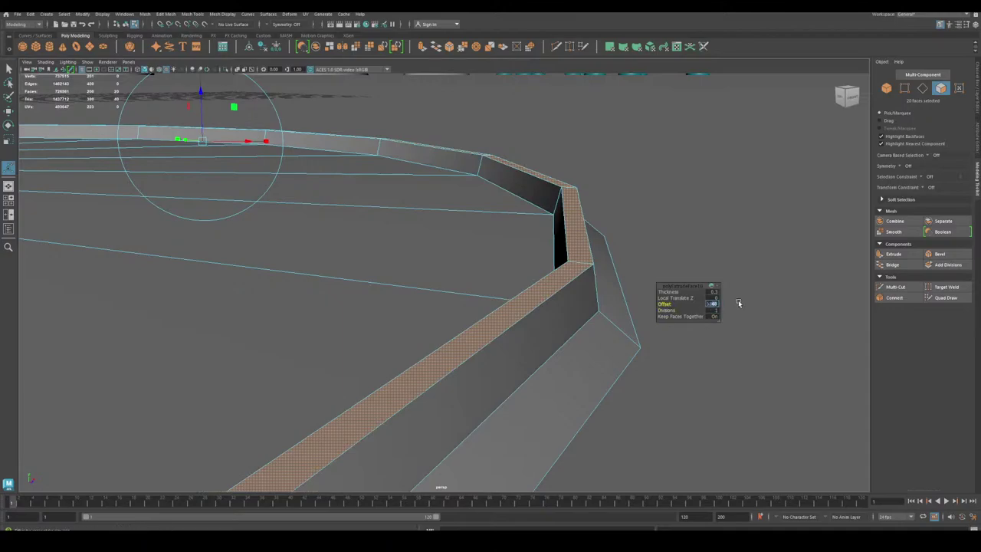
text(8)
key(Return)
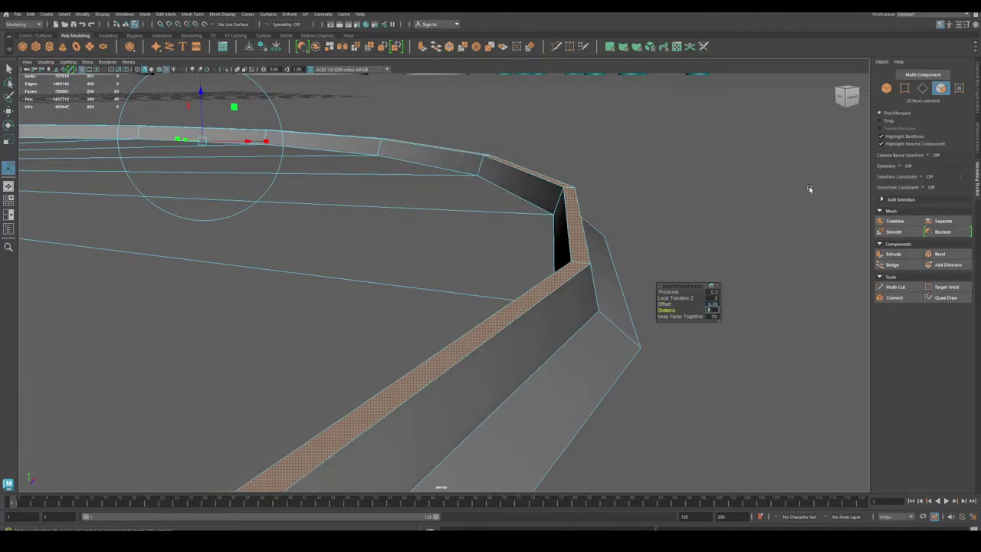
click(904, 89)
click(941, 90)
key(w)
Lower the top faces of the disc's outer rim slightly.
scroll(683, 275, down, 10)
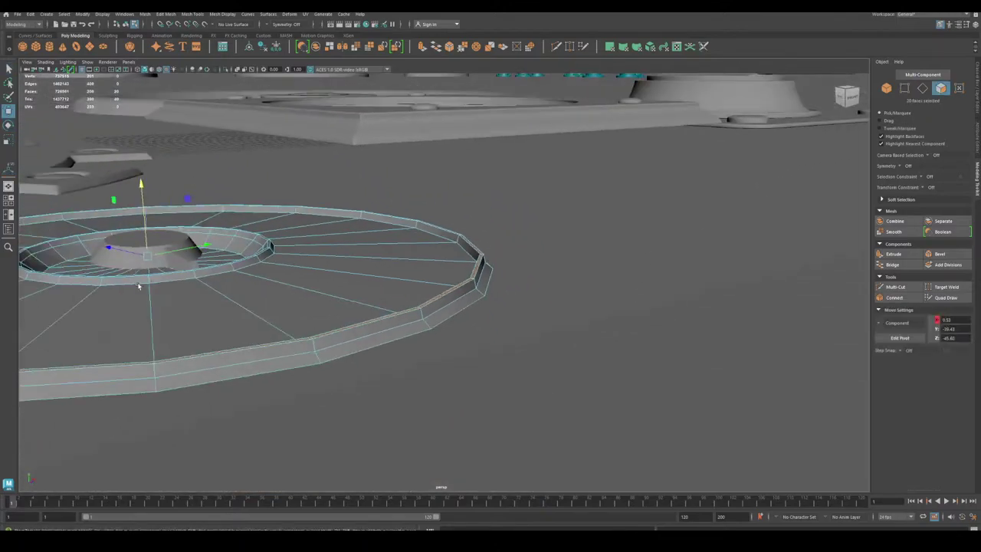
alt+middle_drag(138, 286, 395, 259)
drag(383, 214, 383, 219)
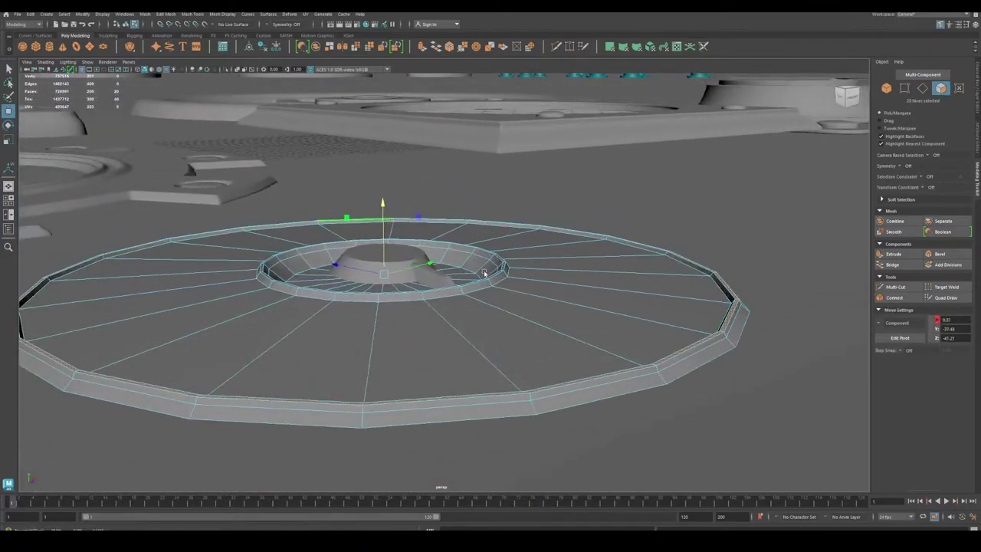
Examine the disc's inner and outer rims from above and at an angle.
alt+drag(330, 260, 357, 335)
alt+drag(243, 328, 241, 324)
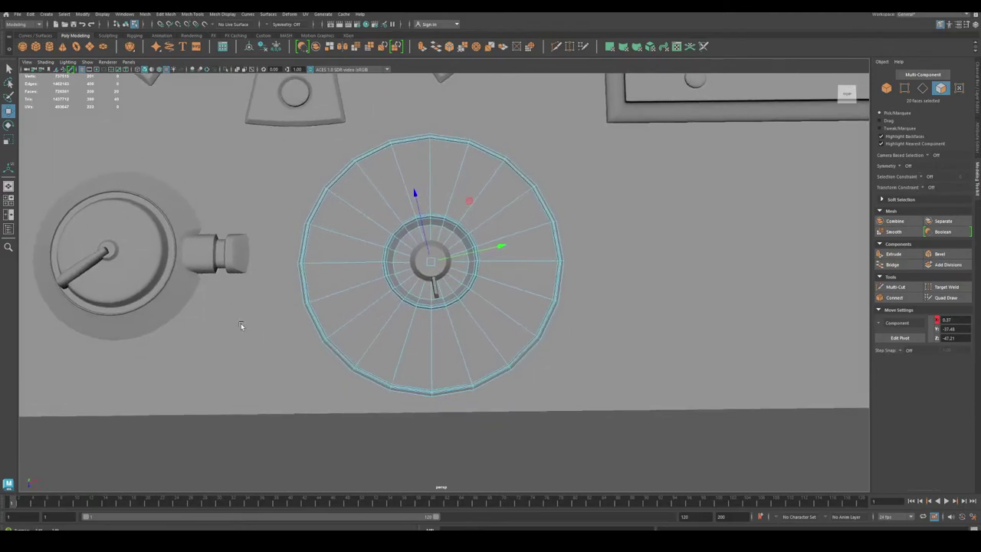
drag(0, 82, 0, 85)
alt+middle_drag(437, 327, 451, 307)
scroll(452, 306, up, 3)
mouse_move(451, 307)
alt+mouse_down()
mouse_move(453, 280)
mouse_move(453, 295)
alt+mouse_up()
alt+middle_drag(453, 296, 467, 338)
scroll(467, 338, up, 3)
alt+right_drag(468, 339, 470, 340)
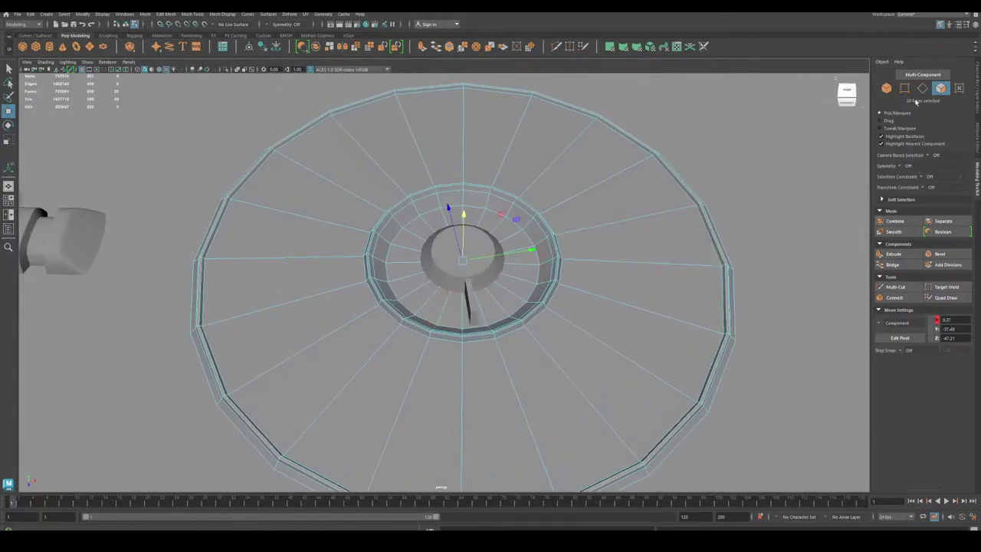
Select the whole disc object and make it a live surface.
click(886, 89)
alt+right_drag(518, 247, 453, 249)
alt+middle_drag(453, 249, 454, 218)
alt+drag(454, 218, 453, 252)
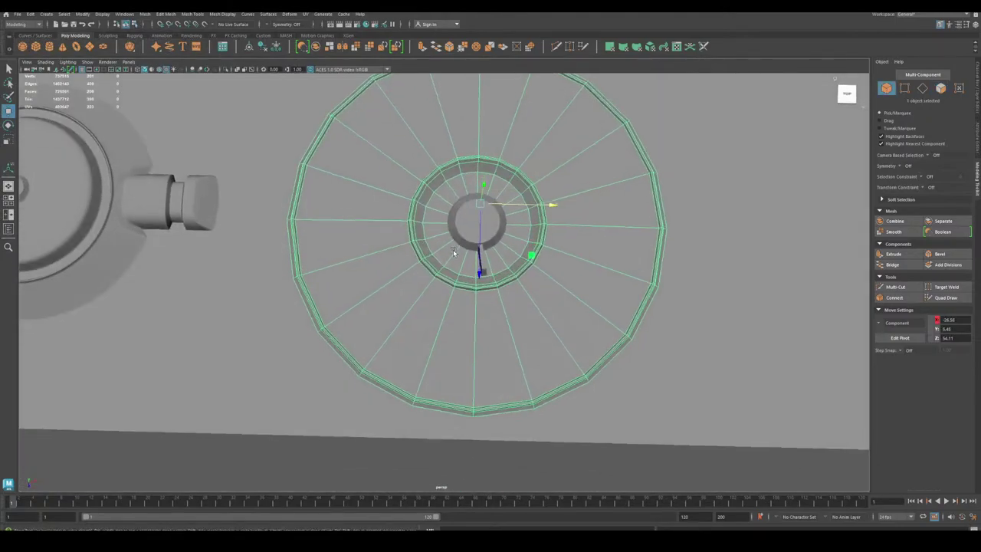
alt+right_drag(452, 252, 597, 345)
alt+middle_drag(597, 346, 532, 315)
alt+drag(532, 315, 521, 314)
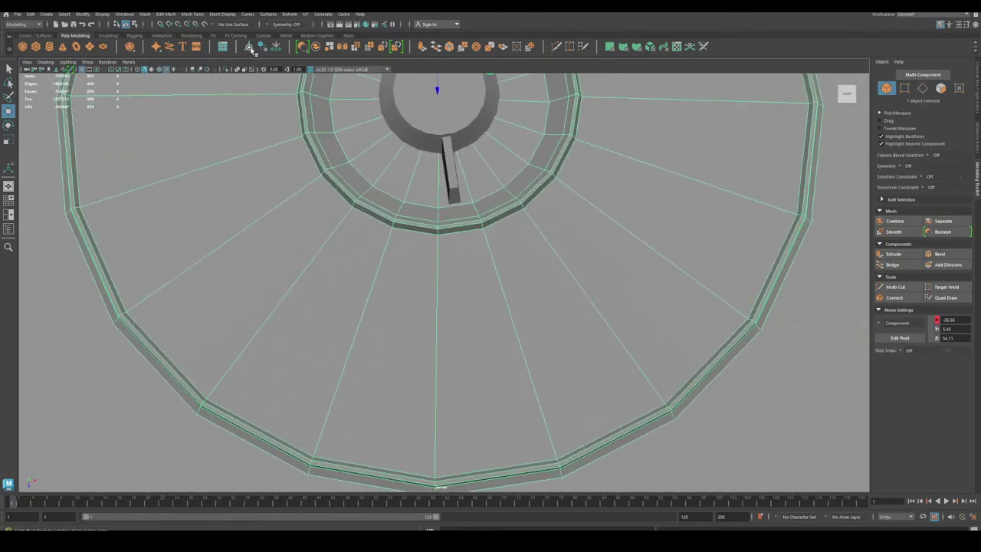
click(205, 25)
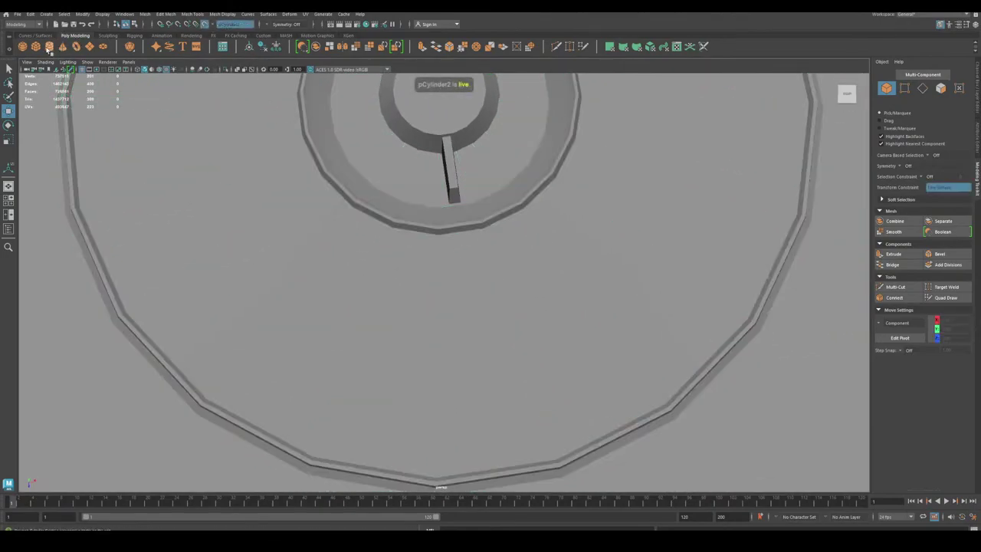
Draw a narrow polygon plane on the live disc, running outward from the inner rim, and turn off the live surface.
click(49, 48)
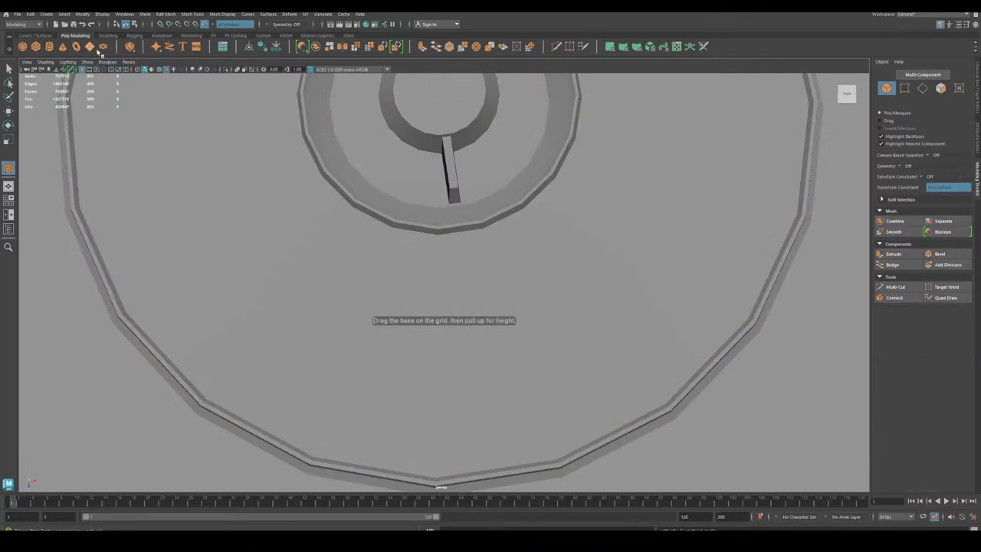
drag(420, 239, 456, 397)
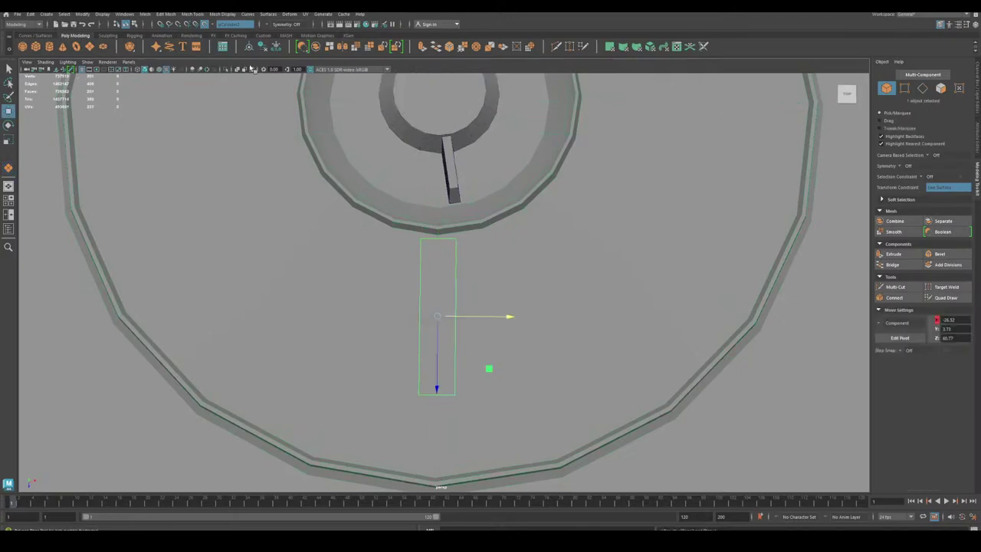
click(204, 25)
alt+middle_drag(362, 291, 319, 294)
scroll(319, 294, up, 4)
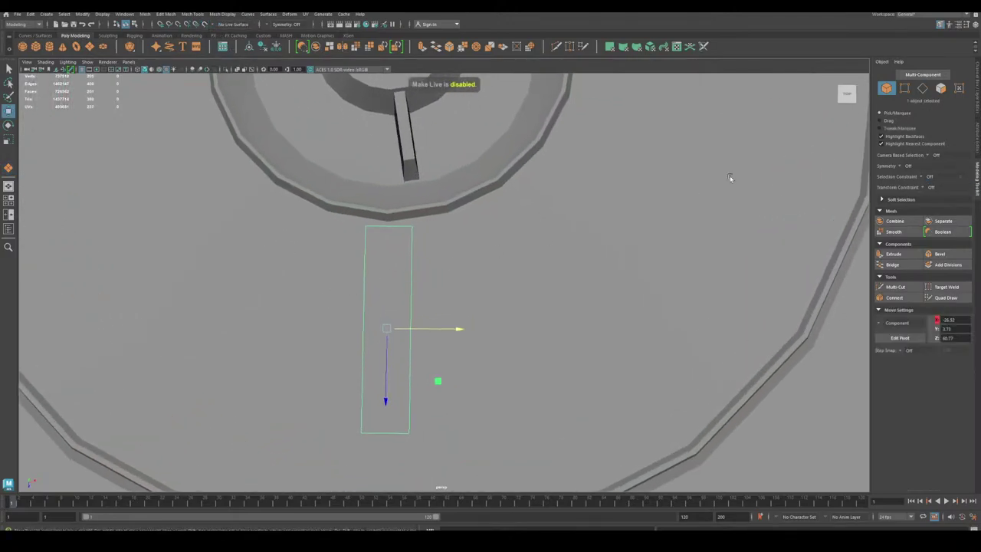
Set the move axis to World and shift the plane's two inner end vertices along Z to meet the inner rim.
click(905, 89)
drag(308, 197, 481, 252)
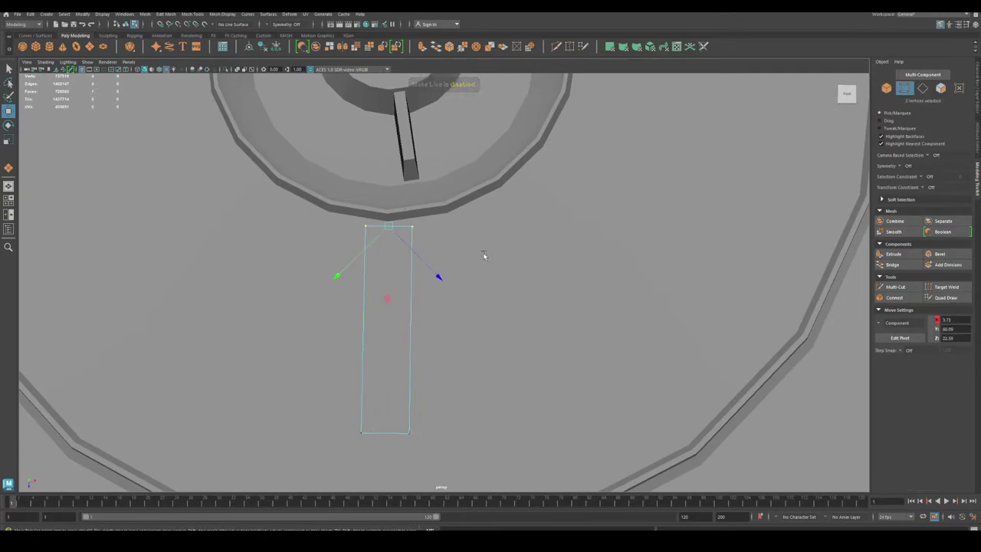
key(e)
key(w)
click(879, 324)
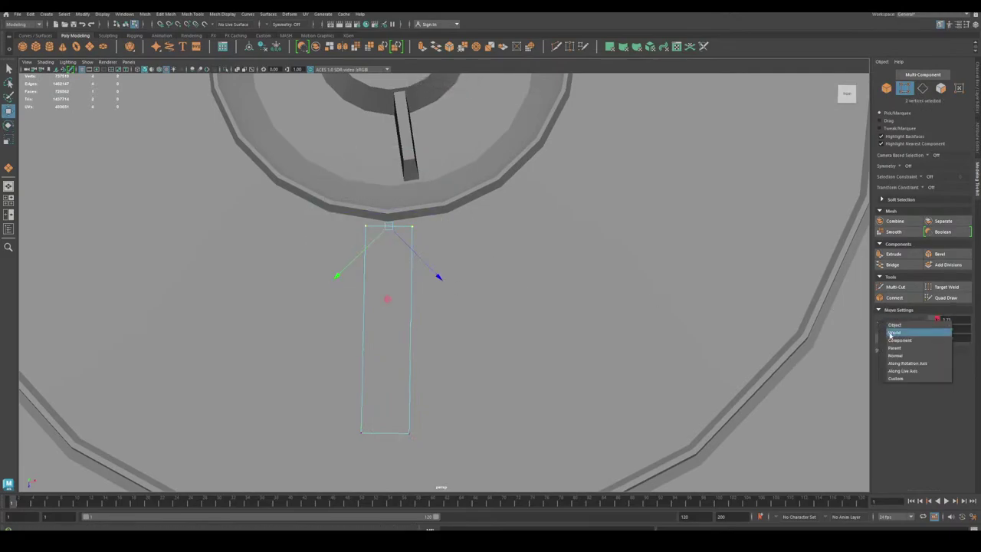
click(891, 332)
drag(388, 294, 388, 291)
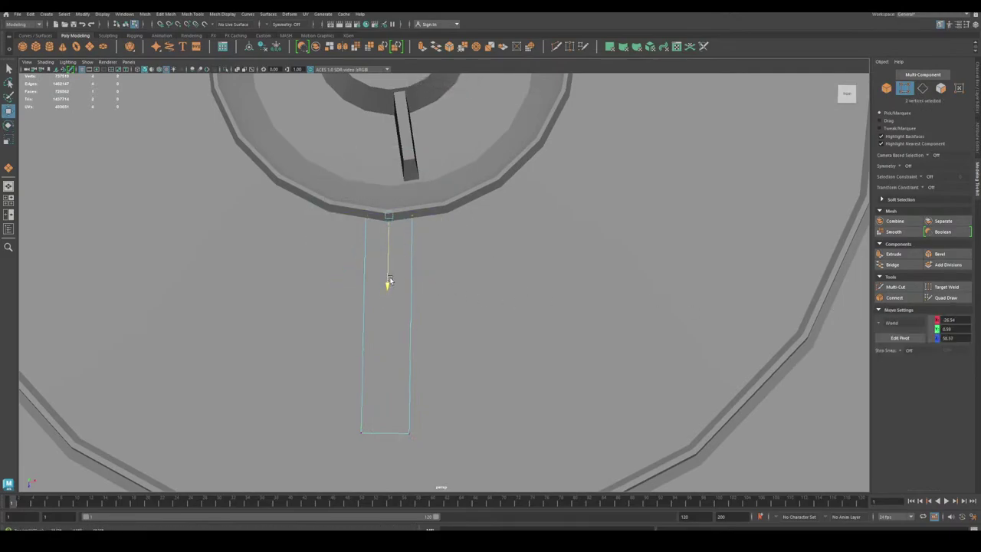
Scale the plane's two outer end vertices together along X to taper the plane into a narrow point.
alt+middle_drag(441, 349, 465, 290)
drag(317, 347, 412, 380)
key(r)
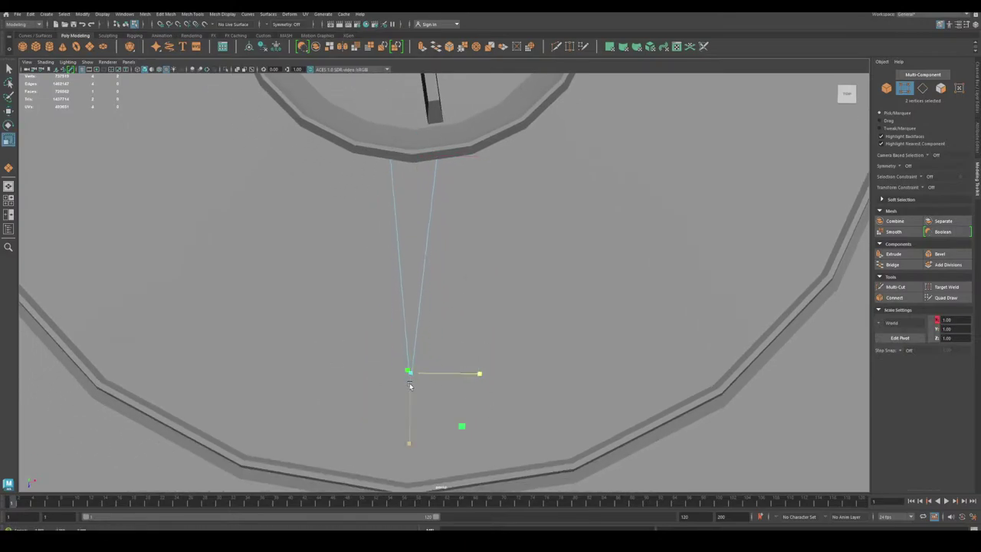
scroll(410, 386, up, 5)
alt+middle_drag(379, 467, 403, 333)
scroll(403, 332, up, 7)
alt+middle_drag(271, 375, 518, 169)
scroll(520, 349, up, 5)
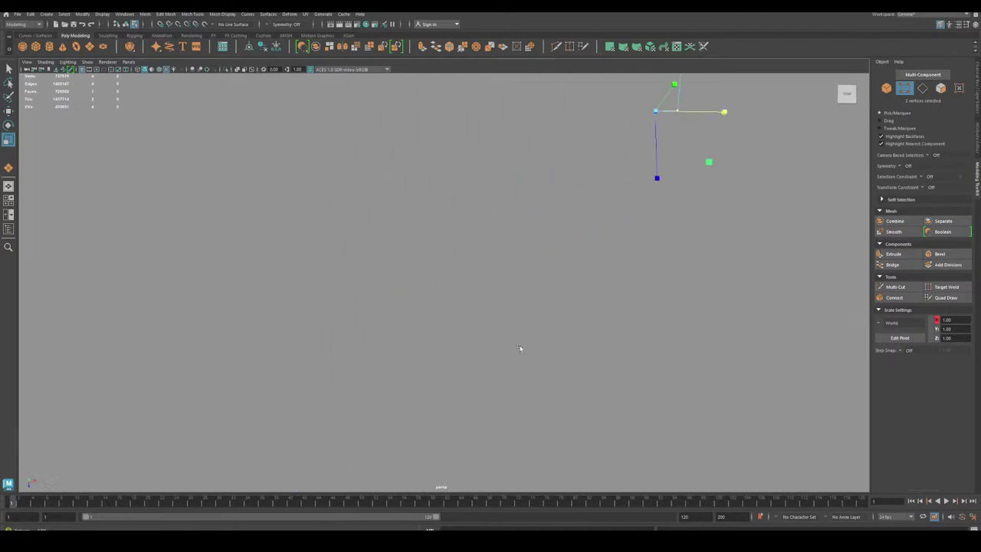
scroll(519, 349, up, 2)
alt+middle_drag(699, 97, 458, 429)
scroll(478, 387, up, 4)
alt+middle_drag(477, 387, 475, 107)
scroll(505, 406, up, 4)
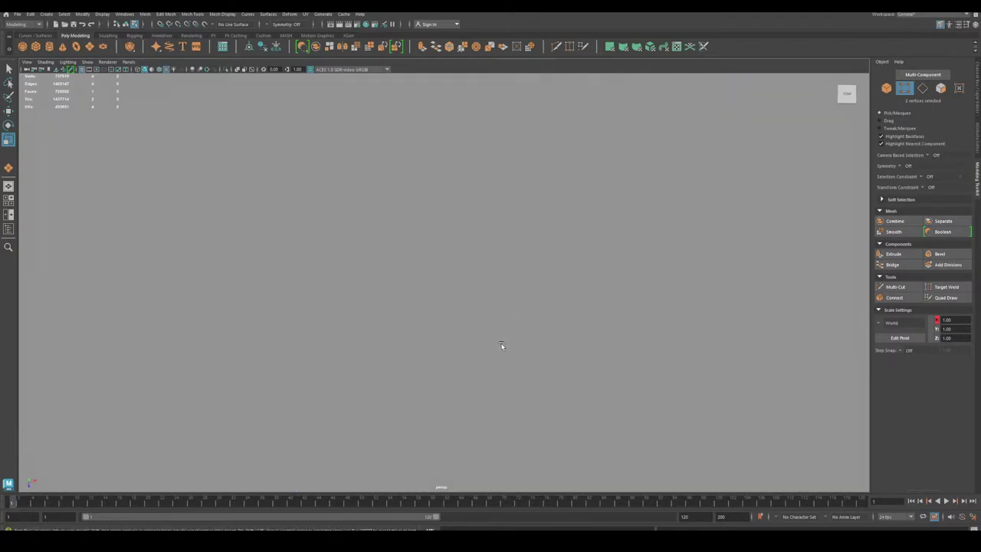
scroll(502, 346, down, 3)
scroll(461, 327, up, 2)
alt+middle_drag(425, 420, 470, 329)
drag(488, 340, 425, 348)
In wireframe display, squeeze the two tip vertices closer together along X and Z.
key(4)
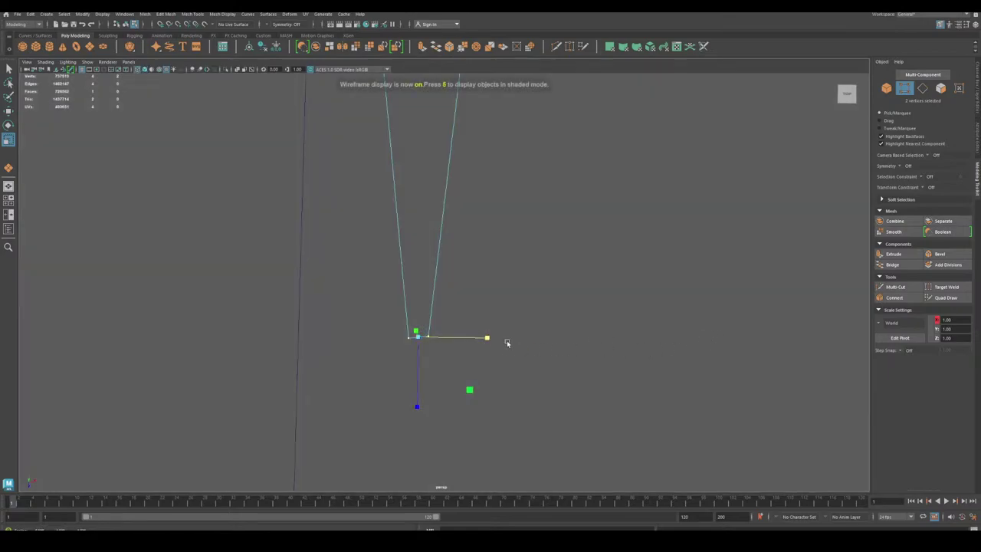
drag(485, 338, 429, 295)
alt+right_drag(516, 373, 317, 374)
alt+middle_drag(317, 374, 367, 328)
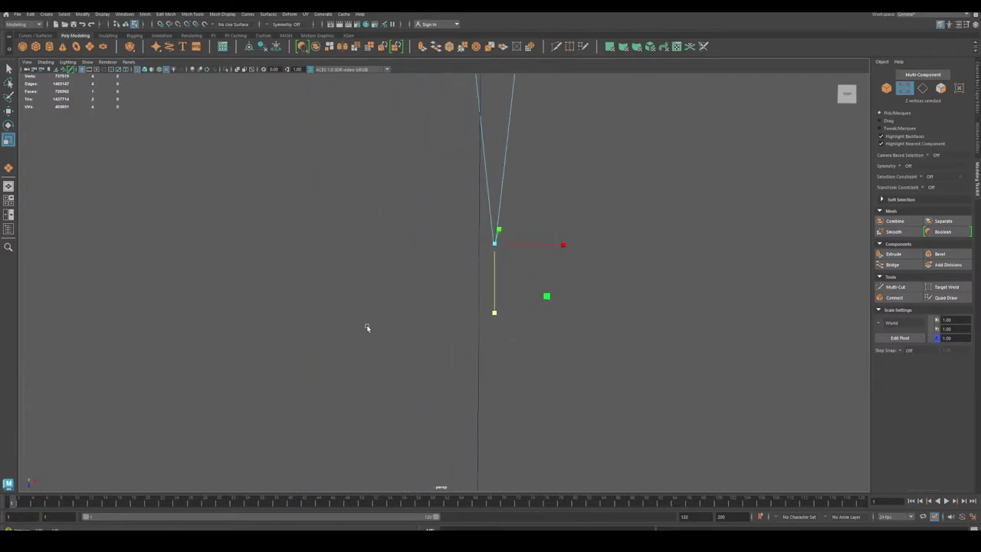
alt+drag(368, 328, 360, 360)
drag(487, 328, 490, 316)
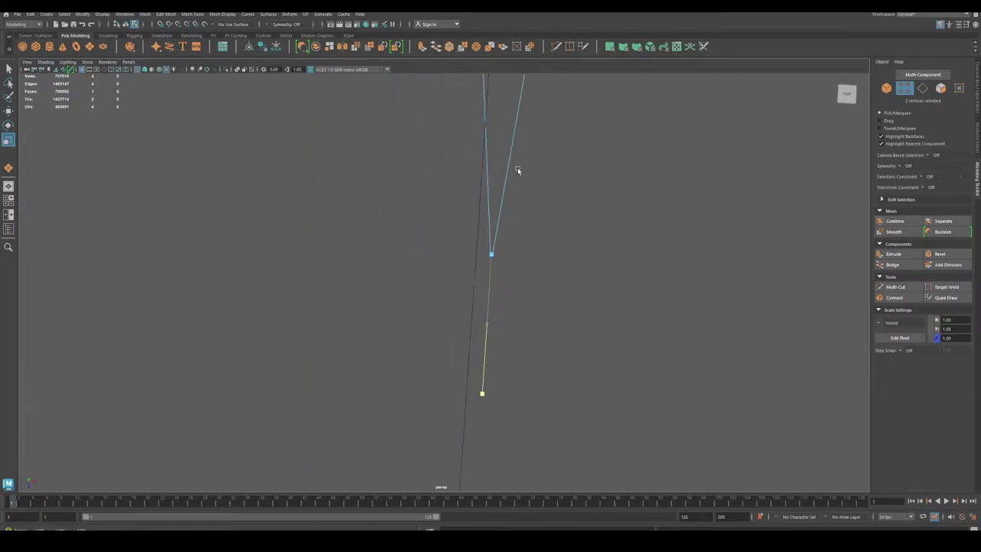
alt+middle_drag(590, 328, 512, 366)
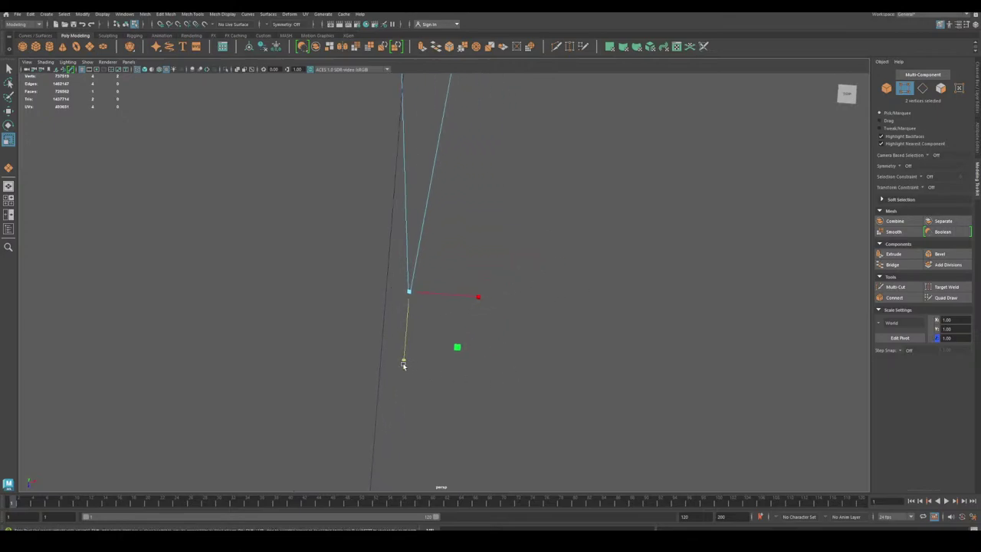
drag(404, 362, 419, 178)
alt+middle_drag(547, 339, 575, 332)
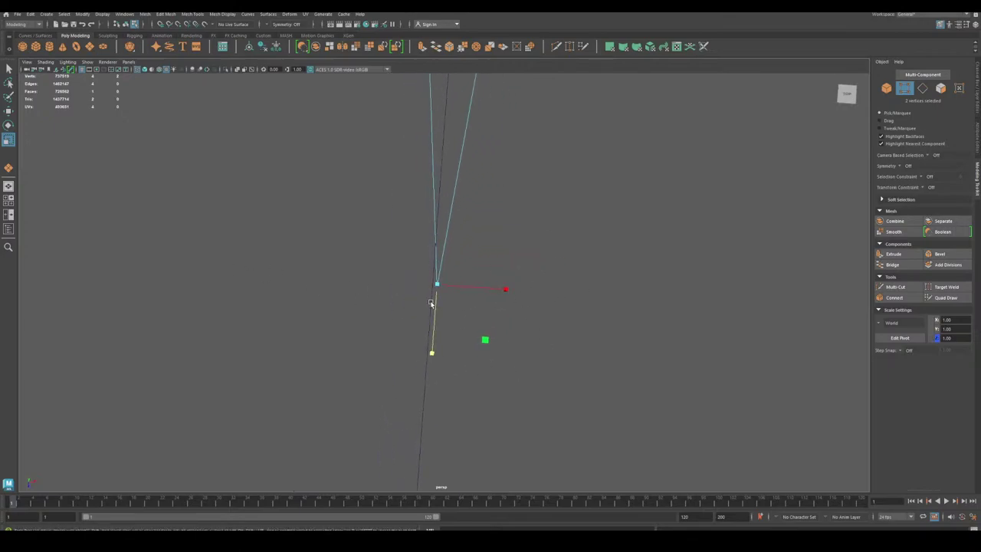
Return to textured shading and raise the whole tapered wedge slightly above the disc surface.
key(6)
scroll(430, 308, down, 10)
key(e)
key(w)
mouse_move(420, 256)
alt+mouse_down()
mouse_move(365, 280)
mouse_move(403, 235)
mouse_move(436, 240)
alt+mouse_up()
click(887, 88)
alt+drag(522, 166, 562, 299)
scroll(562, 299, up, 3)
drag(496, 189, 496, 181)
alt+drag(496, 181, 526, 247)
alt+right_drag(525, 247, 688, 412)
alt+drag(687, 411, 545, 297)
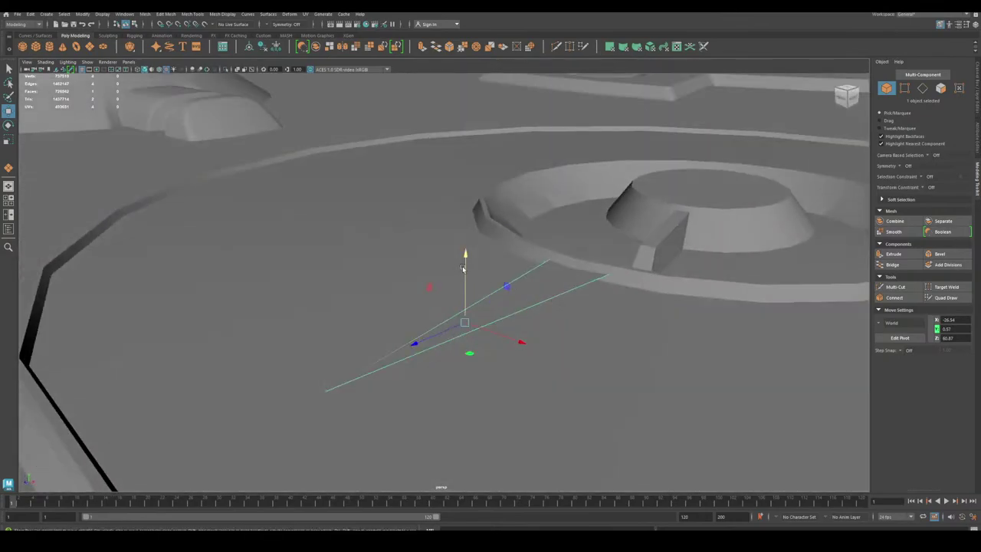
drag(462, 268, 464, 269)
alt+middle_drag(517, 303, 475, 261)
alt+right_drag(476, 261, 486, 290)
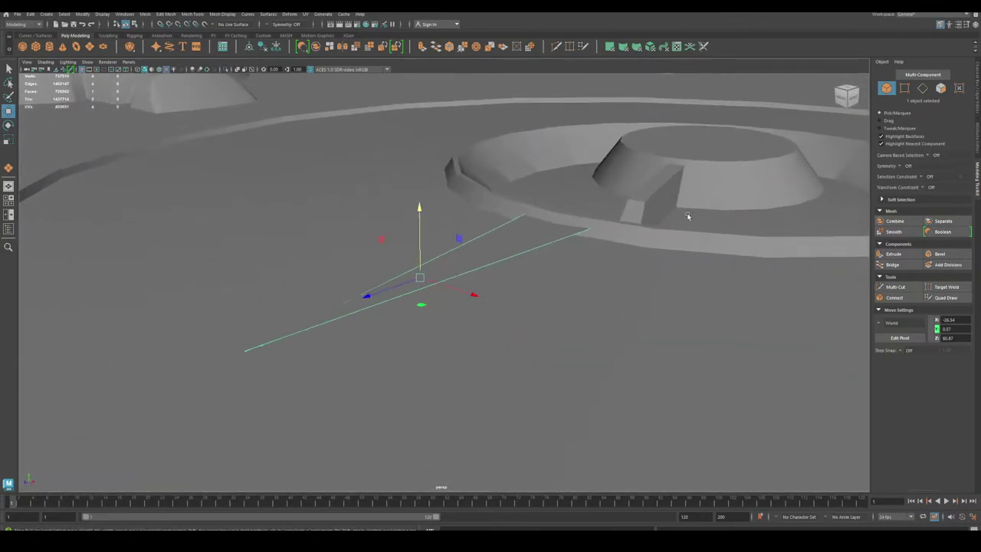
Select the wedge's perimeter edges and extrude them down toward the disc surface.
click(940, 88)
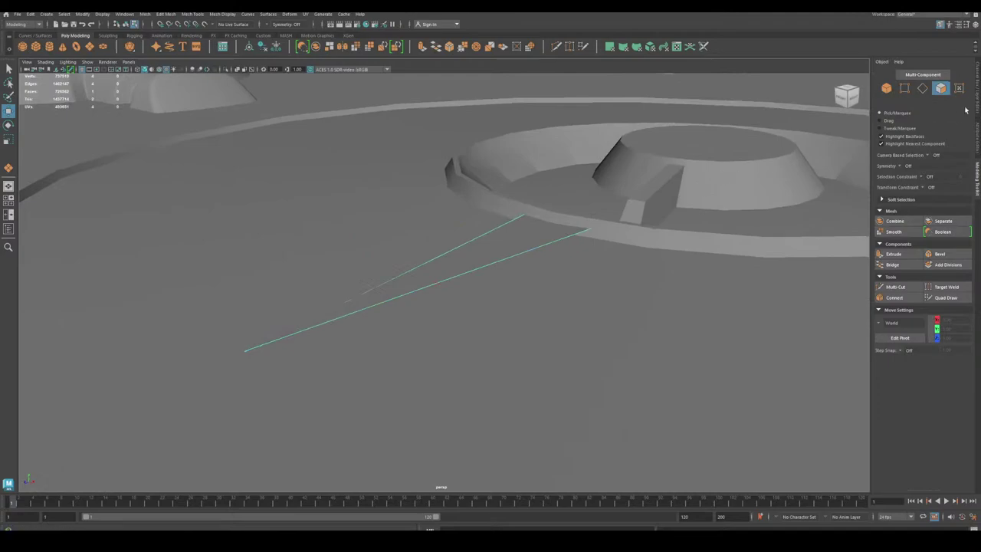
click(923, 89)
double_click(576, 235)
alt+middle_drag(442, 240, 470, 222)
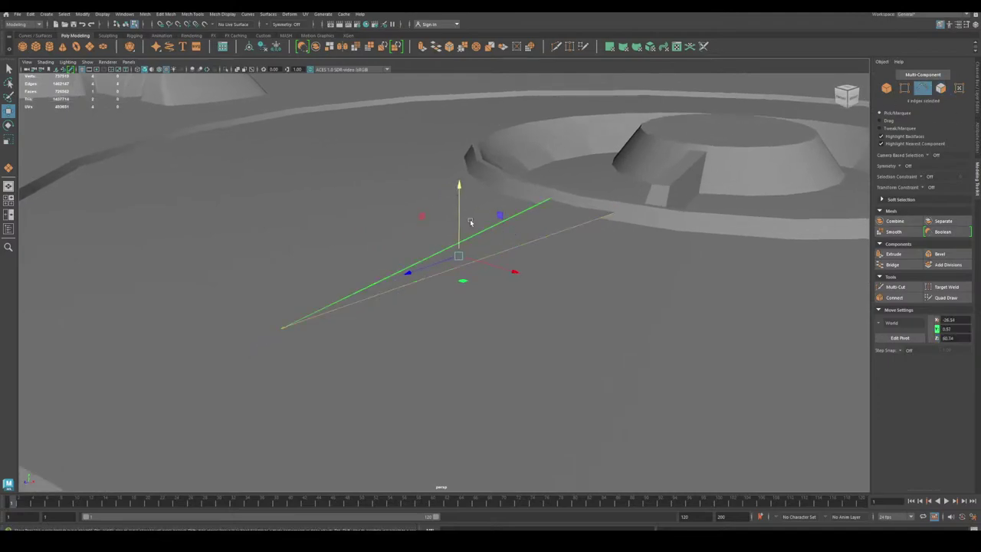
shift+drag(460, 222, 464, 232)
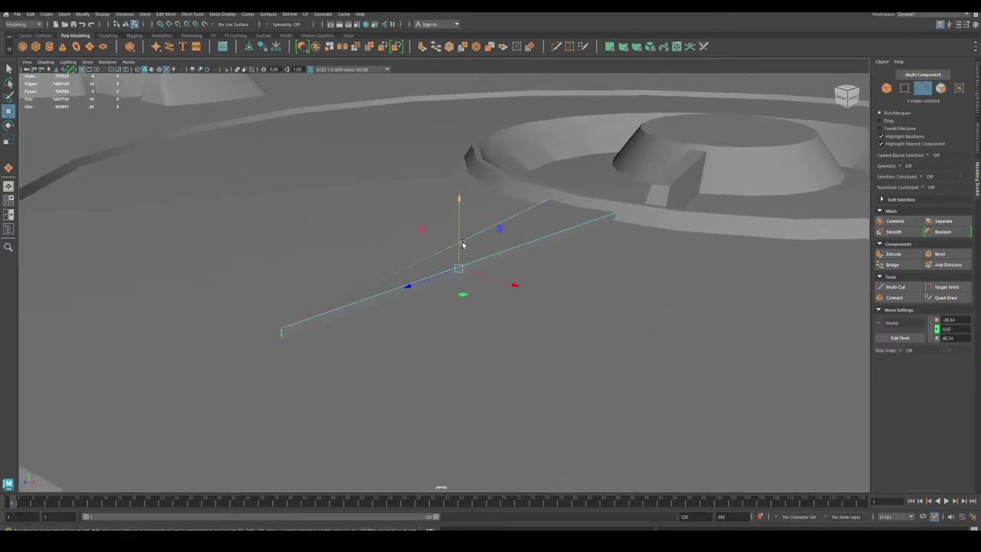
Scale the extruded lower edges outward along X to give the wedge sloping sides.
key(r)
alt+drag(377, 273, 407, 302)
alt+right_drag(407, 302, 520, 359)
alt+drag(520, 359, 524, 319)
drag(525, 249, 550, 256)
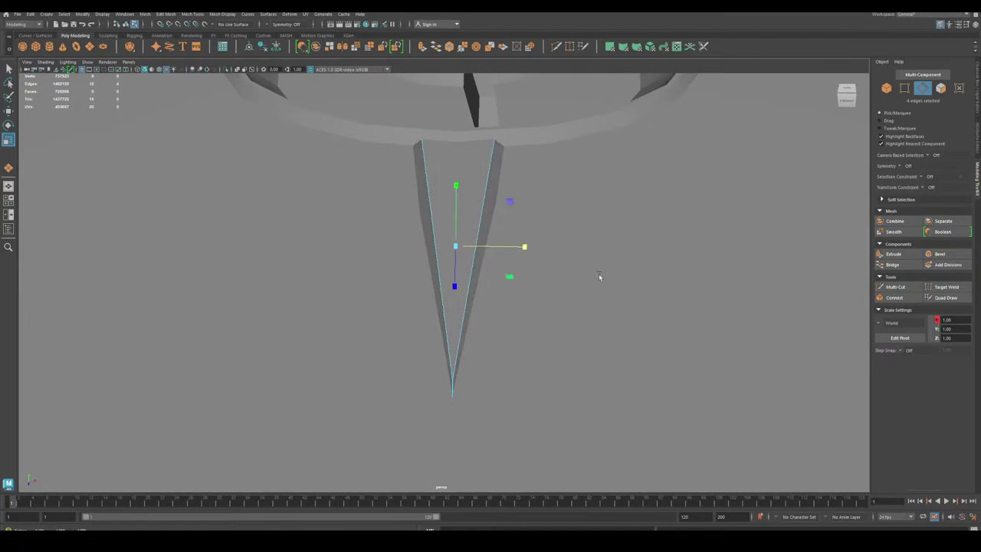
Move the wedge's upper tip vertex slightly outward along Z in wireframe display.
alt+right_drag(598, 274, 288, 187)
alt+drag(287, 188, 270, 243)
alt+right_drag(269, 243, 483, 338)
alt+middle_drag(483, 338, 488, 294)
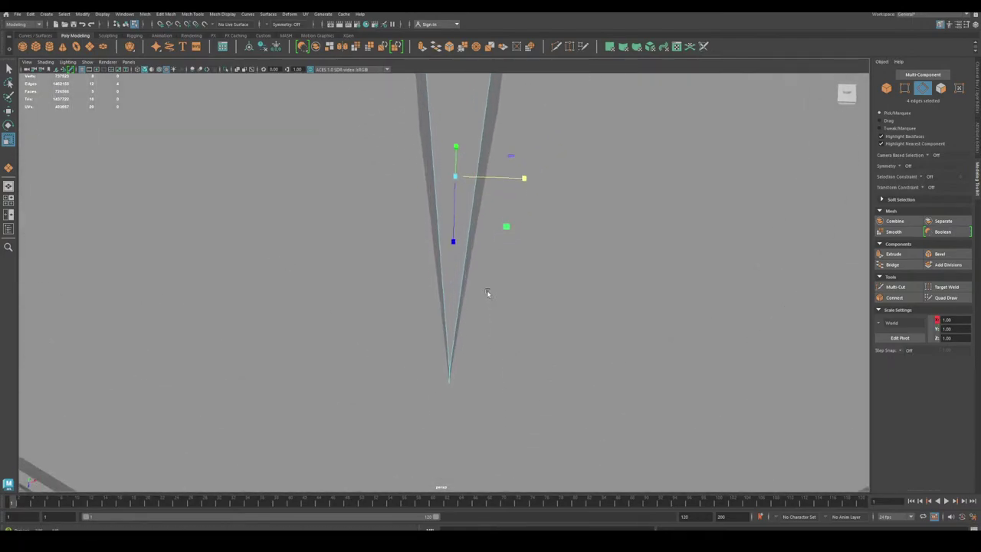
alt+right_drag(488, 293, 528, 396)
alt+middle_drag(528, 395, 530, 320)
alt+right_drag(530, 321, 505, 299)
alt+drag(503, 299, 571, 304)
click(904, 90)
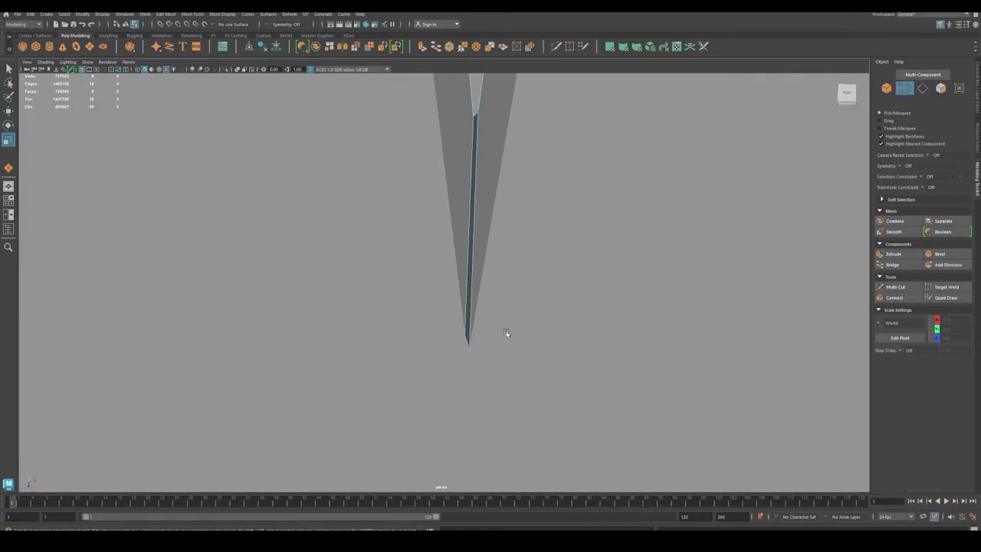
key(4)
drag(390, 404, 521, 460)
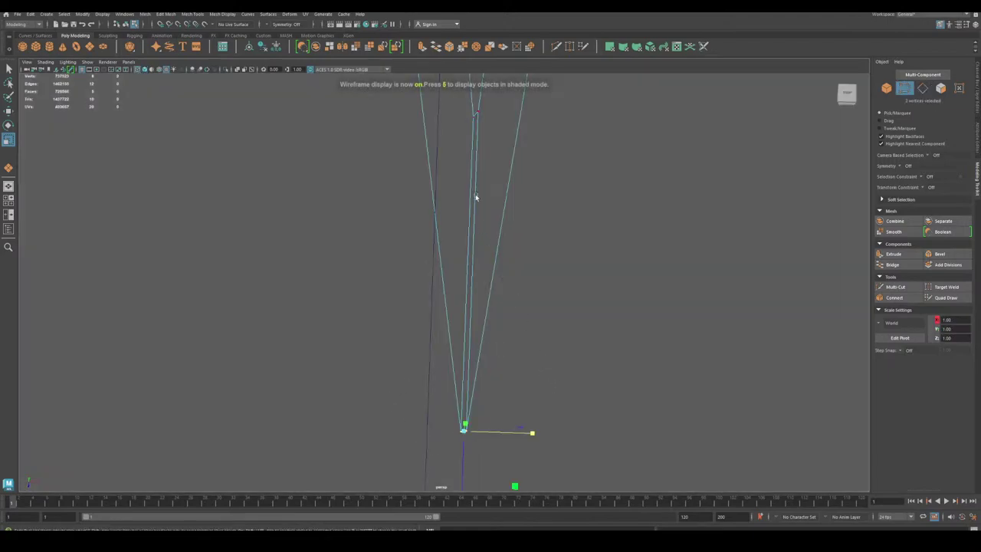
click(477, 112)
key(w)
alt+middle_drag(505, 80, 489, 335)
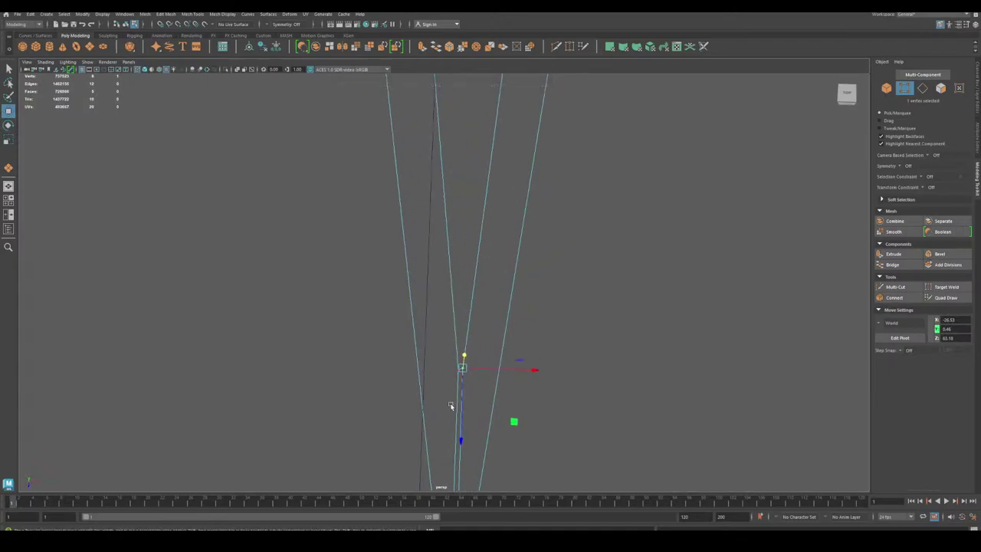
drag(462, 410, 462, 413)
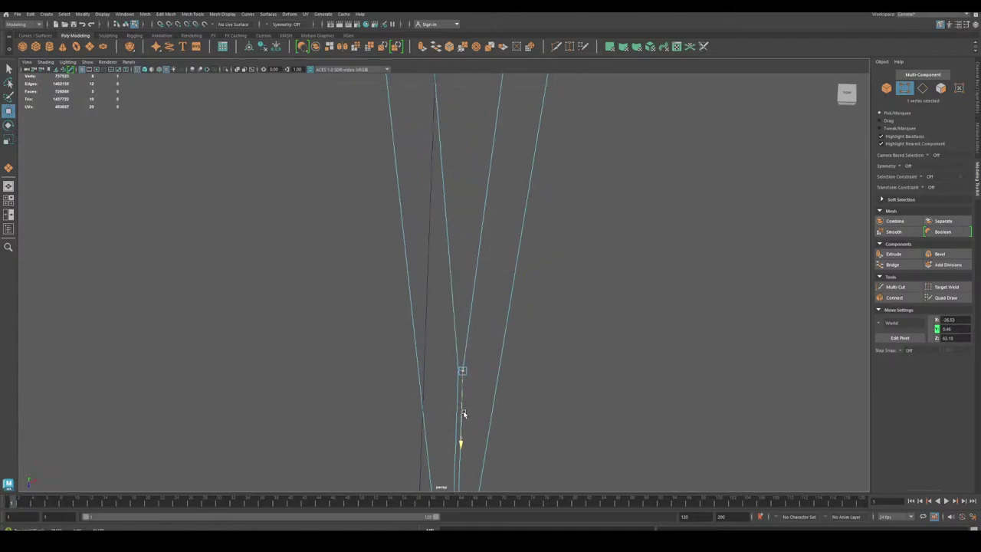
Restore textured shading, leave vertex editing and deselect the wedge to examine it against the disc from above.
key(6)
scroll(465, 407, down, 5)
alt+middle_drag(464, 365, 459, 318)
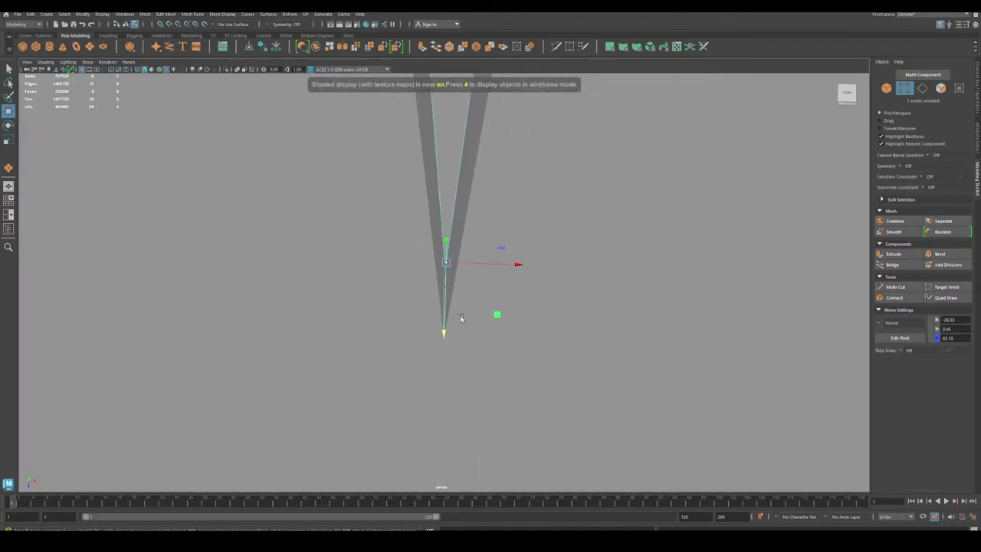
alt+right_drag(460, 318, 320, 268)
alt+middle_drag(320, 199, 375, 320)
alt+right_drag(376, 319, 304, 221)
alt+middle_drag(304, 221, 302, 241)
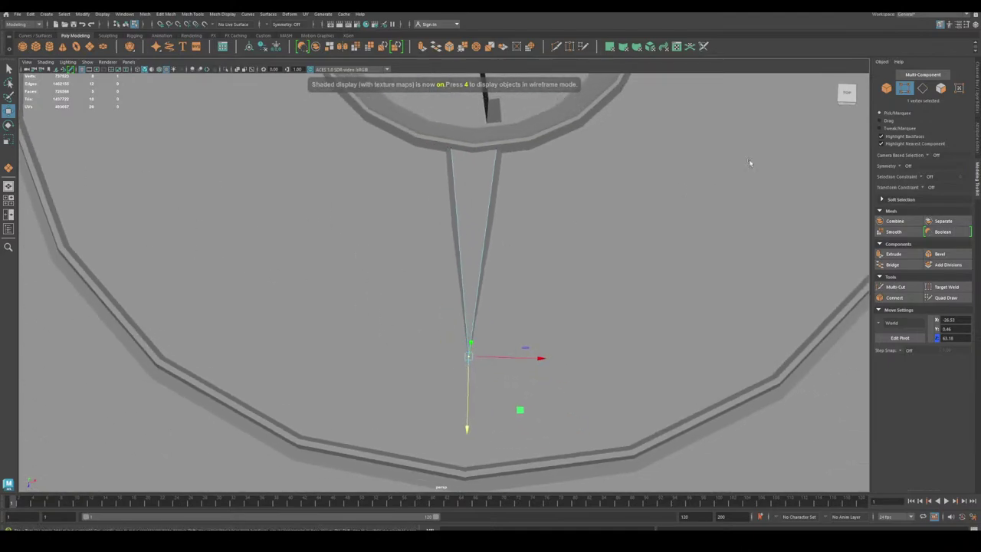
click(887, 88)
alt+right_drag(613, 230, 378, 215)
click(373, 417)
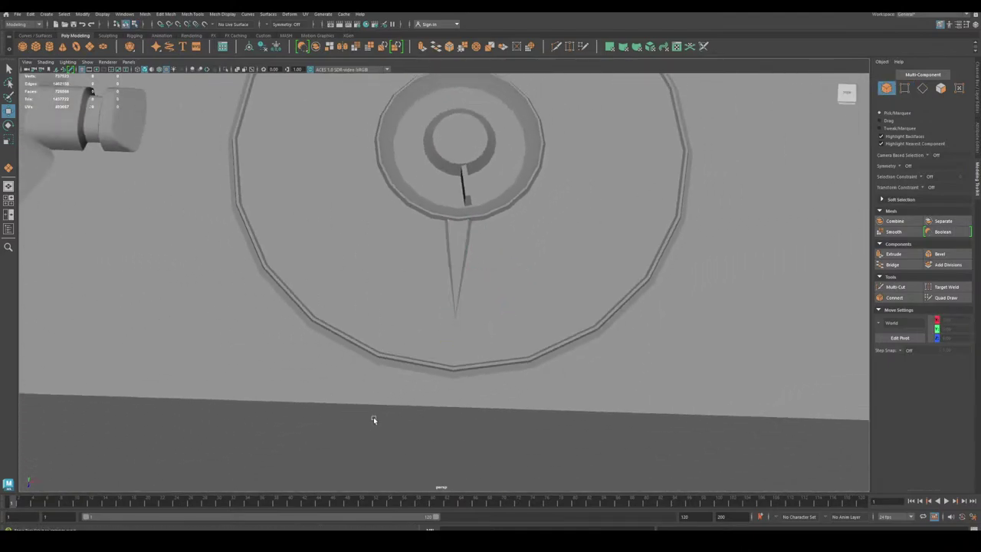
alt+middle_drag(377, 305, 387, 324)
alt+right_drag(388, 324, 484, 400)
scroll(498, 428, up, 2)
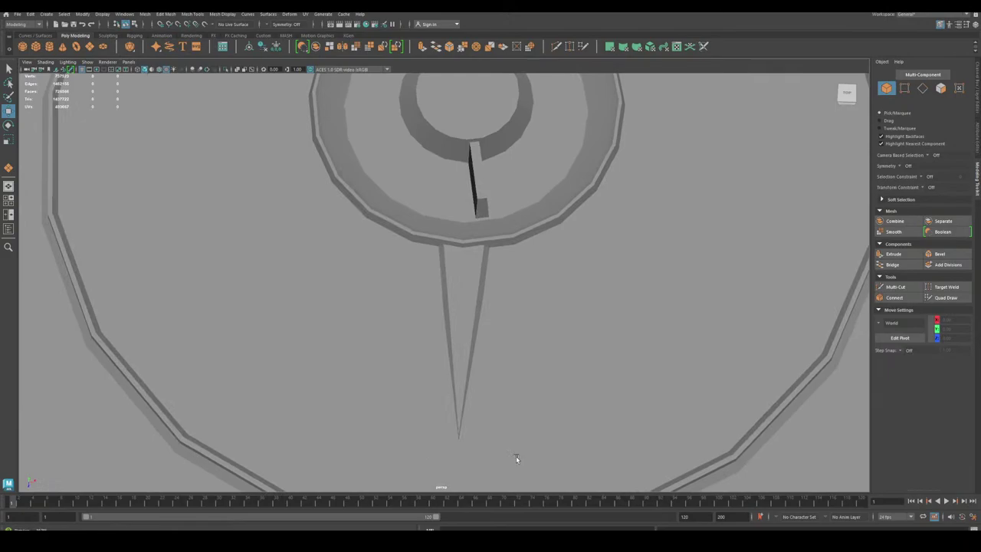
Show wireframe on shaded and snap the wedge's pivot to the centre vertex of the hub.
click(457, 323)
alt+drag(594, 381, 477, 305)
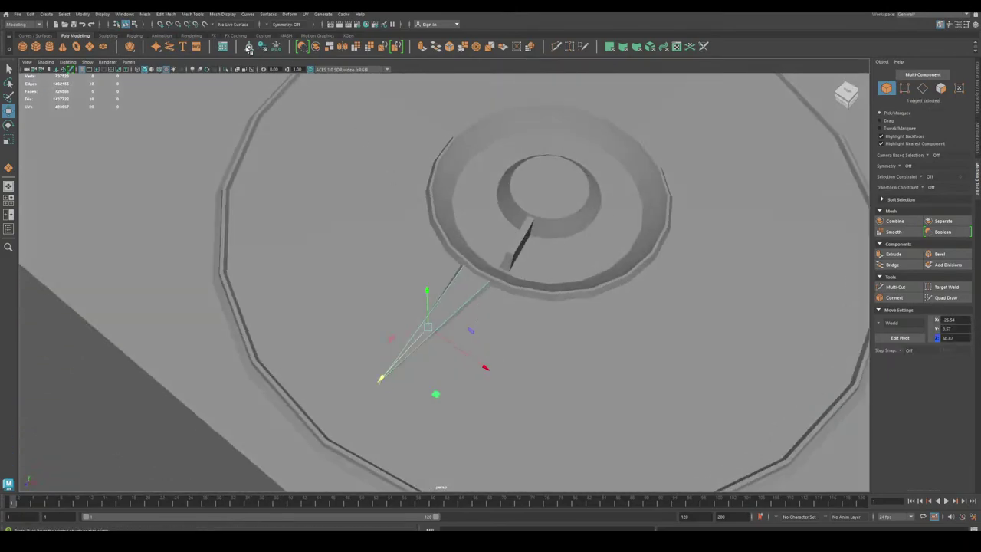
click(161, 70)
alt+middle_drag(352, 201, 331, 223)
key(d)
key(v)
drag(407, 346, 417, 332)
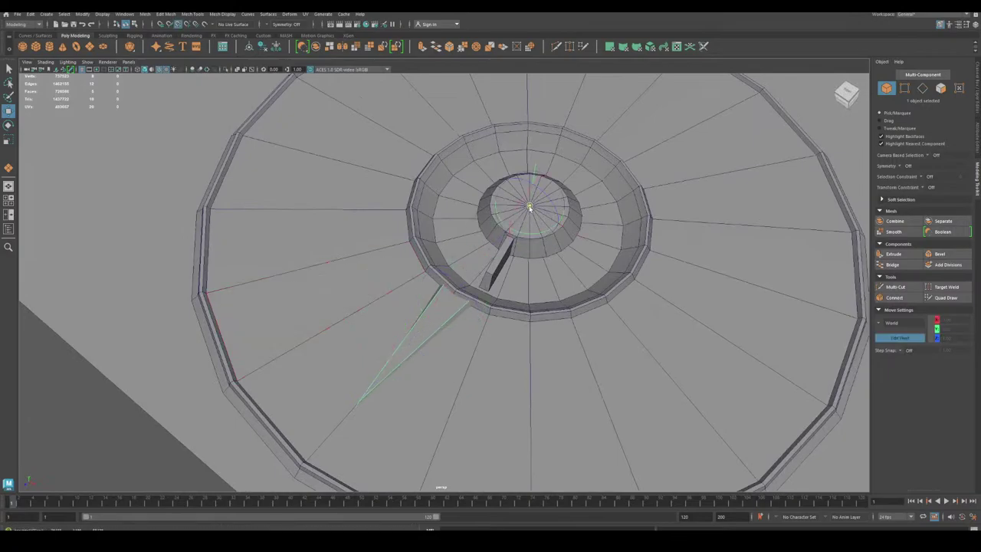
Examine the wedge's alignment with the disc's radial edges and hub centre.
scroll(576, 335, down, 3)
alt+drag(576, 335, 483, 320)
scroll(458, 346, up, 2)
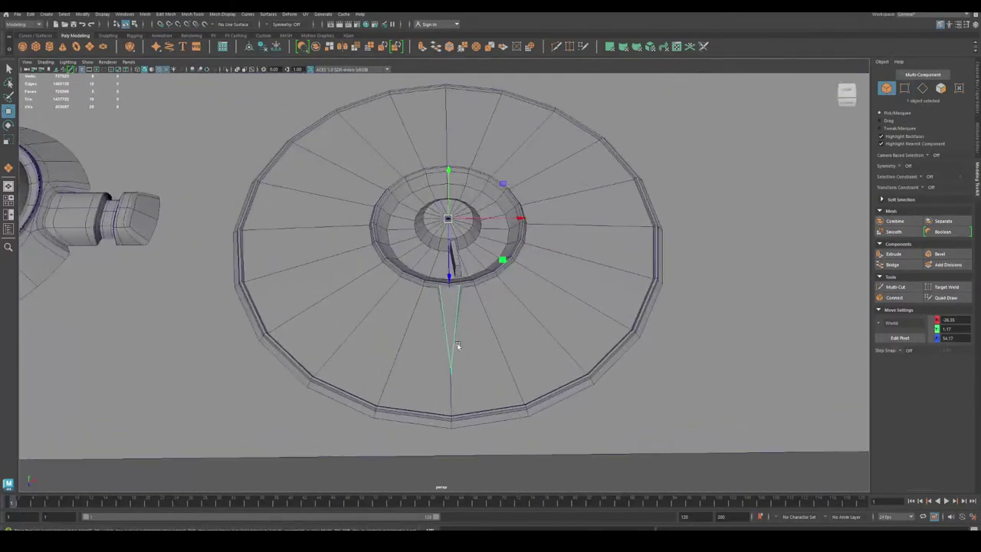
alt+middle_drag(458, 346, 462, 356)
scroll(452, 345, down, 1)
alt+drag(436, 333, 395, 209)
click(904, 89)
click(887, 89)
scroll(626, 212, down, 2)
Examine the wedge's long edges and outer tip up close in edge mode.
alt+right_drag(394, 209, 514, 346)
alt+drag(514, 347, 407, 316)
alt+right_drag(407, 315, 633, 298)
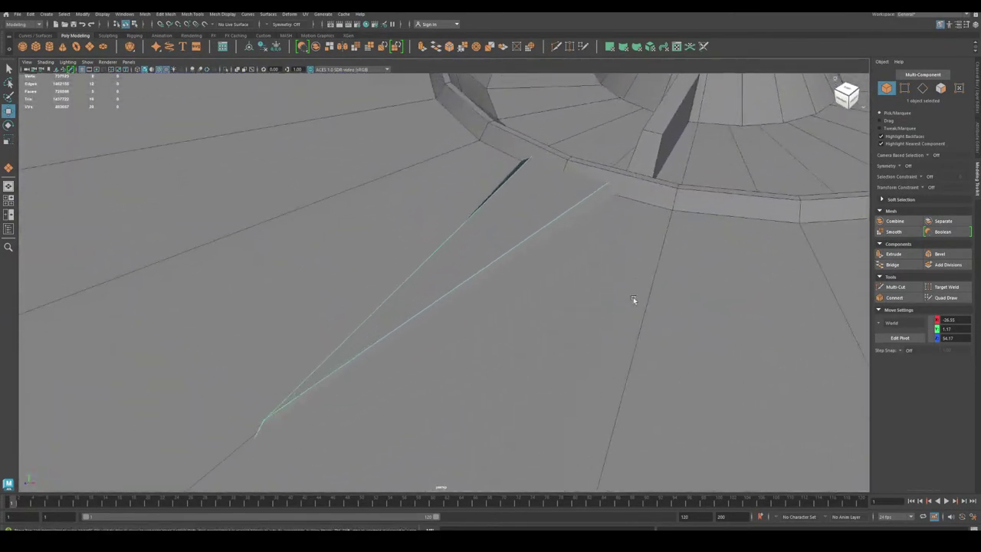
click(922, 87)
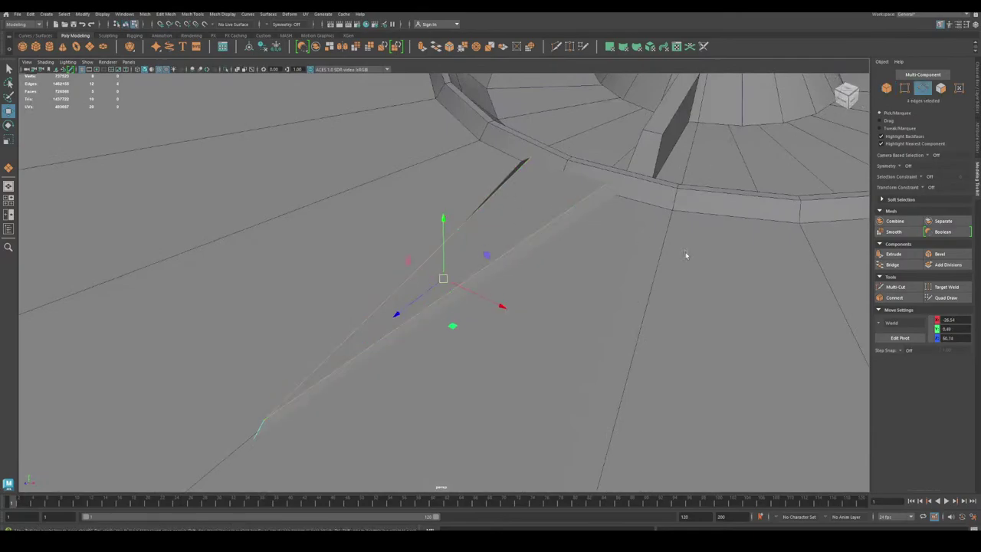
alt+middle_drag(375, 330, 455, 271)
alt+right_drag(455, 272, 585, 409)
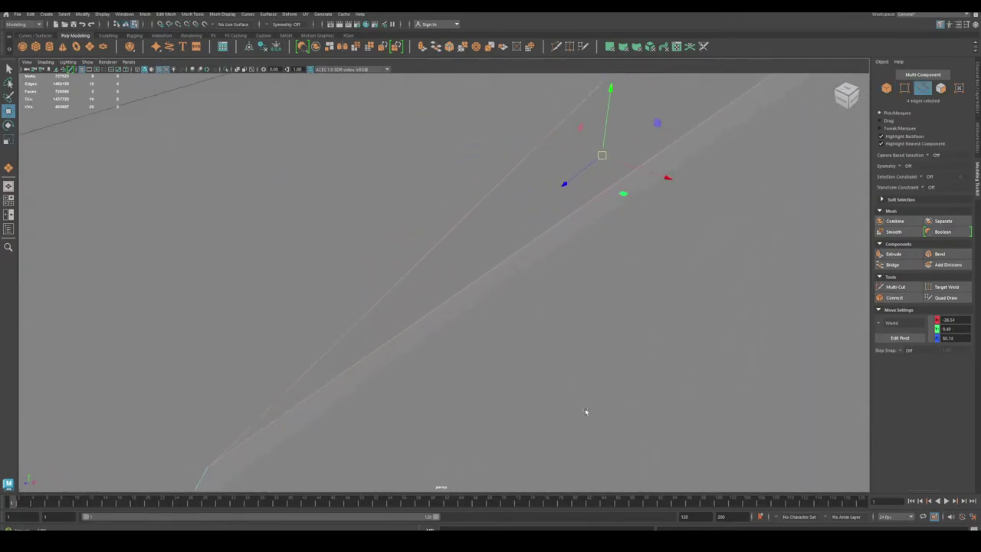
alt+middle_drag(433, 397, 444, 344)
alt+right_drag(444, 344, 479, 348)
alt+middle_drag(490, 295, 467, 335)
alt+right_drag(466, 335, 381, 335)
alt+drag(380, 335, 444, 419)
Select the wedge's top face and try to flatten it by scaling vertically in world orientation, then undo the change.
click(941, 88)
click(575, 154)
click(524, 160)
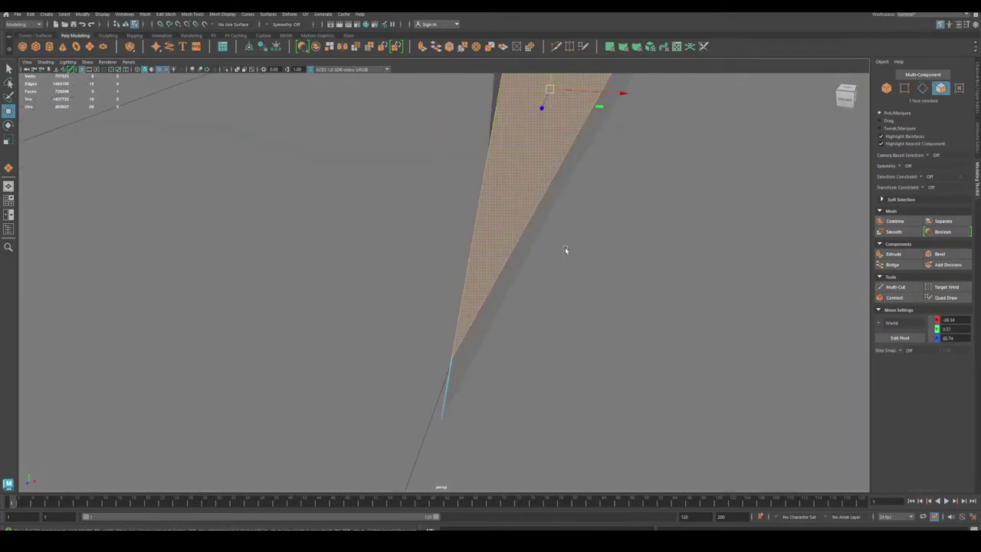
key(f)
alt+drag(612, 330, 482, 308)
alt+right_drag(425, 284, 475, 357)
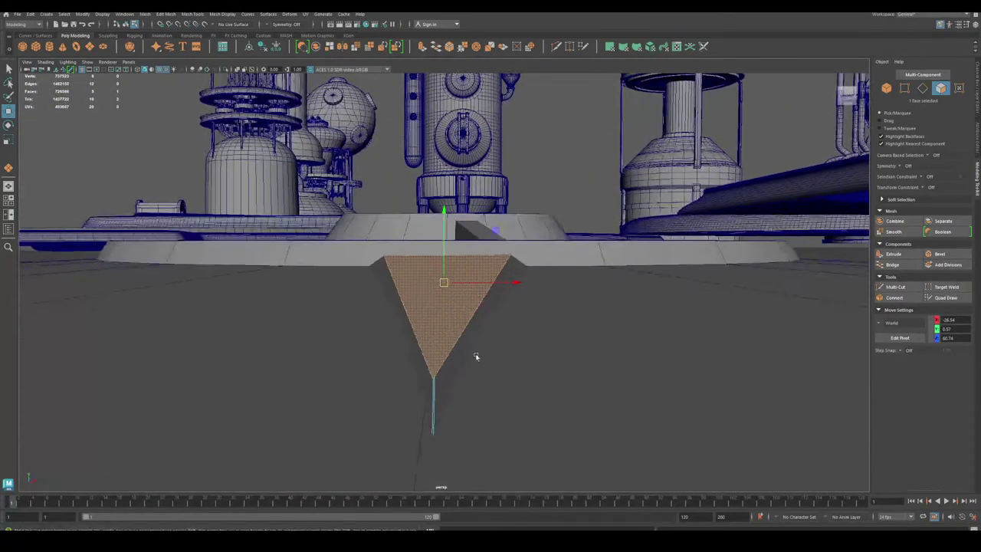
alt+middle_drag(475, 357, 478, 331)
alt+right_drag(494, 402, 531, 453)
alt+drag(531, 453, 517, 363)
key(r)
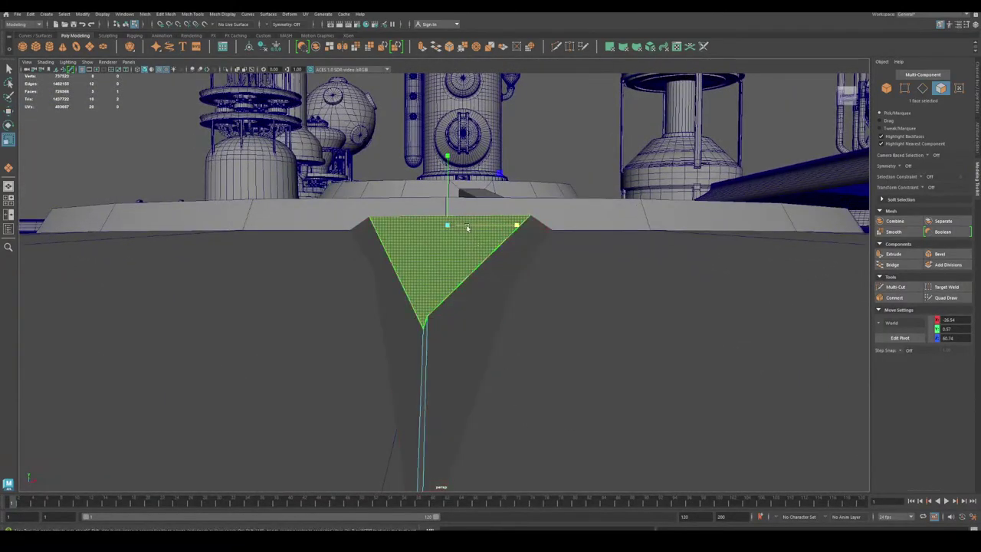
drag(448, 164, 567, 323)
key(ctrl+z)
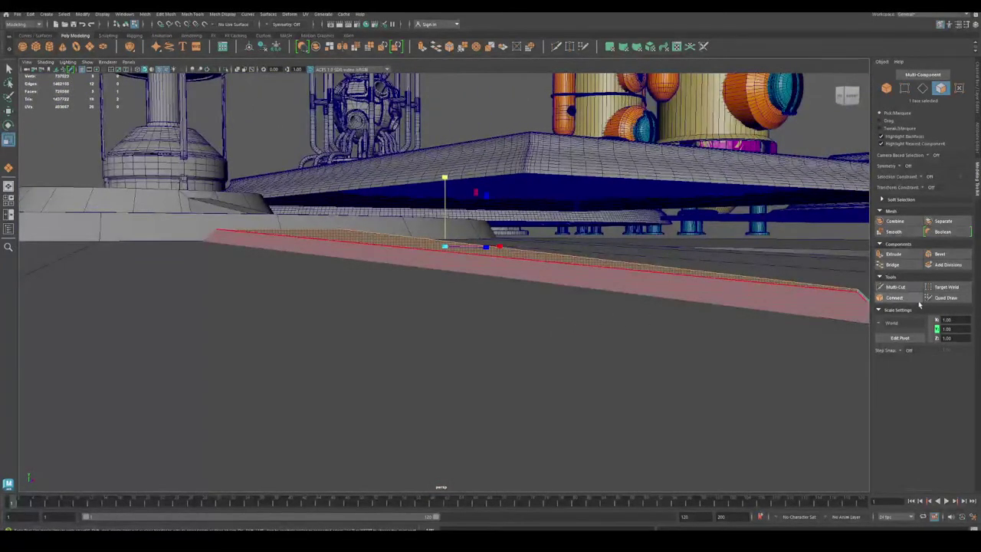
Scale the wedge's top face along its Component X axis, then restore World orientation and return to object mode.
click(882, 326)
click(889, 344)
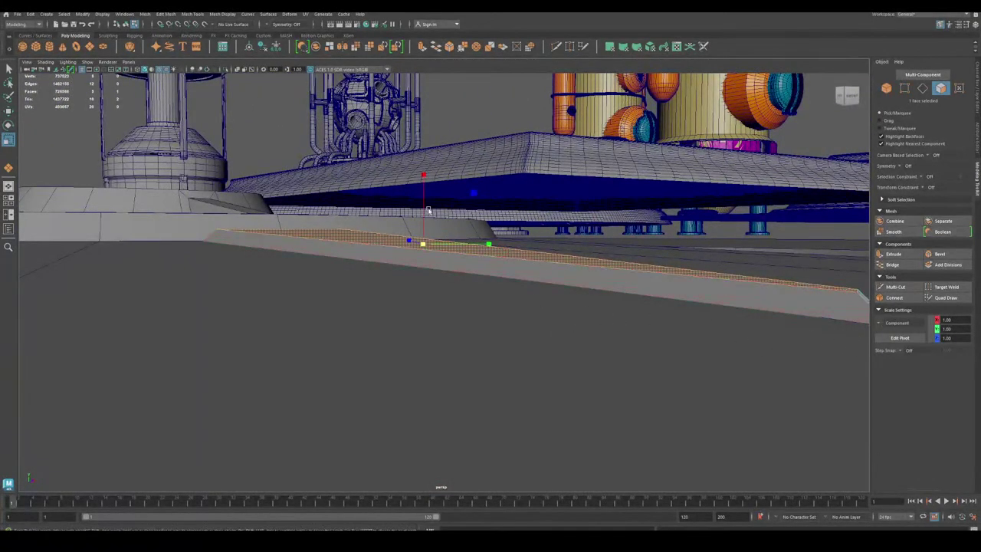
drag(422, 198, 420, 197)
alt+drag(472, 358, 371, 359)
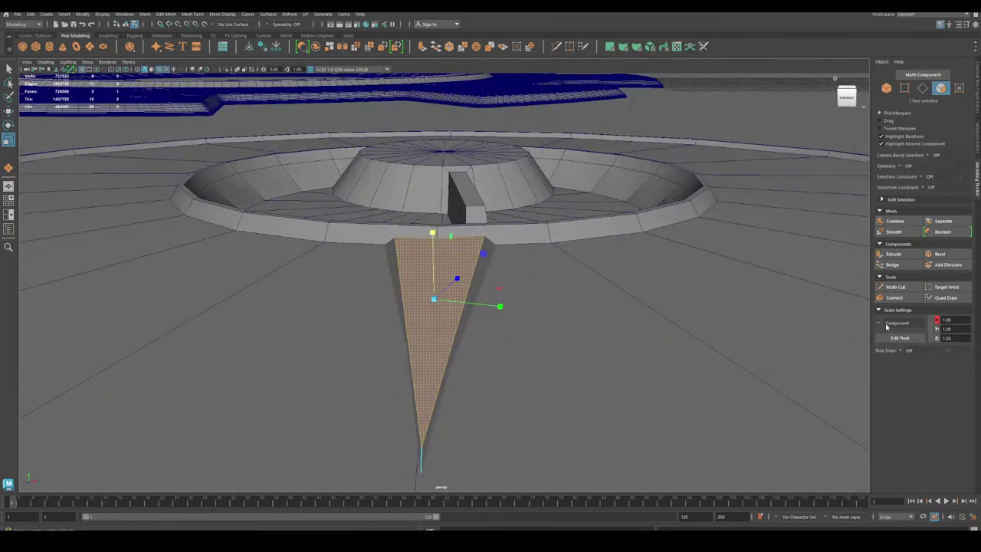
click(886, 328)
click(894, 335)
click(887, 89)
key(w)
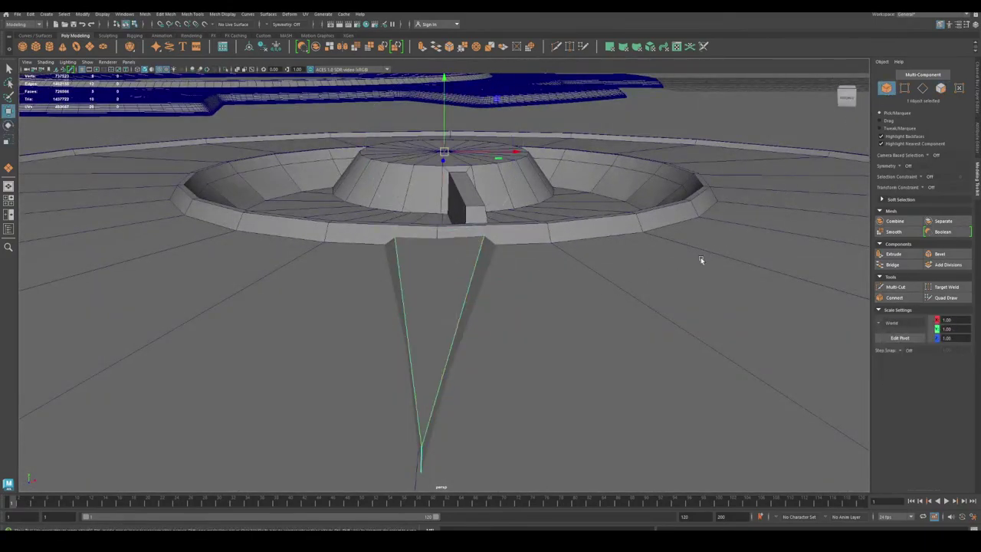
View the disc from above, switch to Calculatrice to divide 360 by 8, and close the calculator.
scroll(370, 284, down, 5)
alt+drag(370, 284, 271, 365)
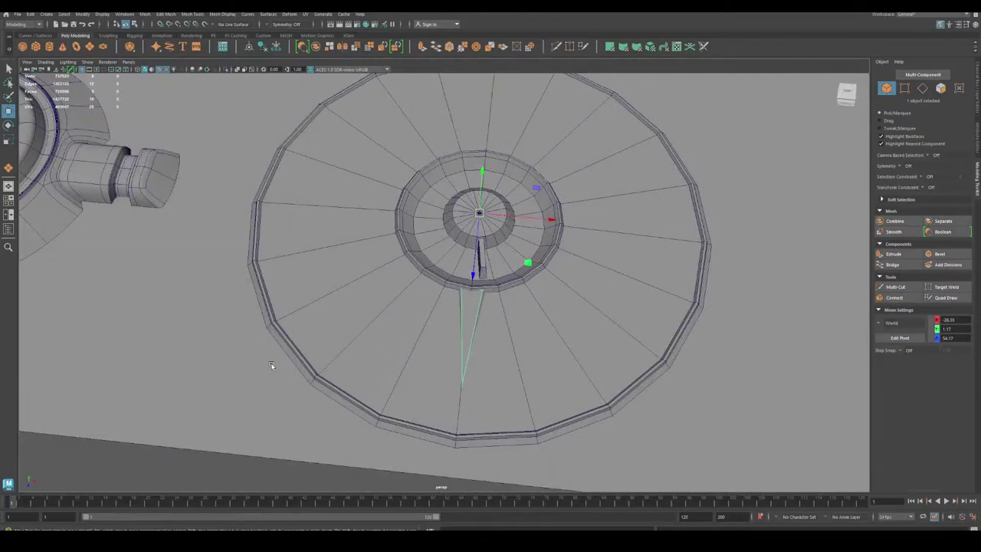
scroll(347, 269, down, 2)
alt+drag(347, 269, 275, 272)
click(72, 541)
text(ca)
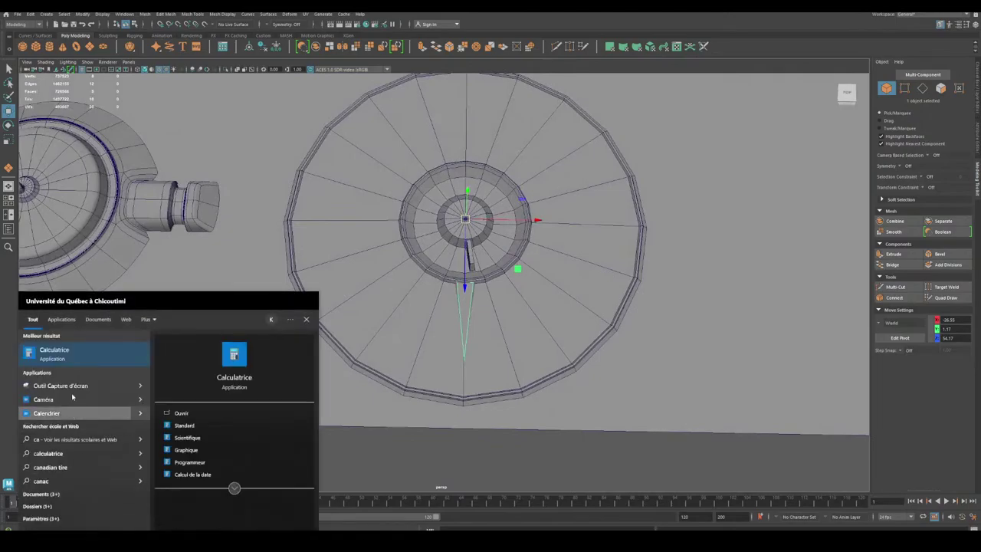
click(77, 345)
drag(624, 139, 242, 161)
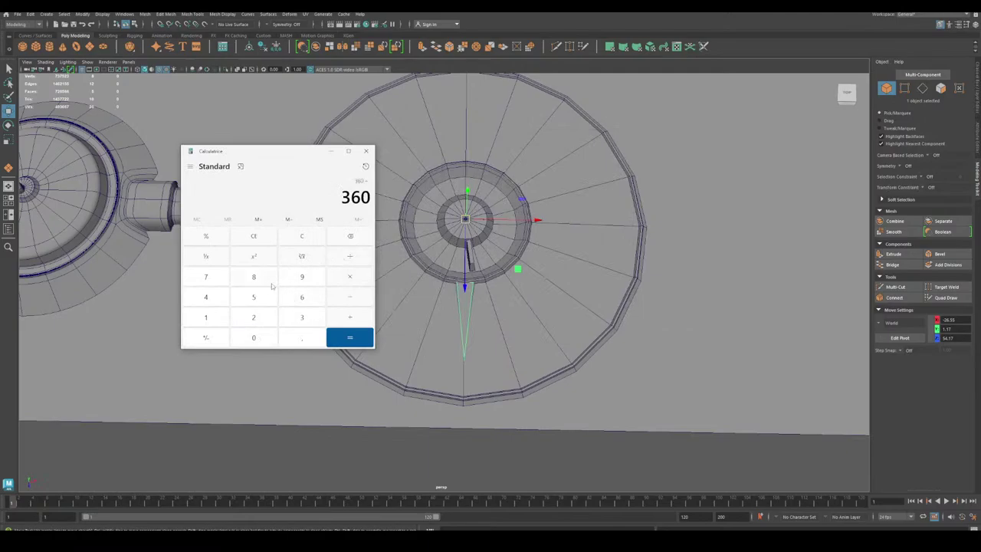
click(259, 279)
click(349, 337)
click(366, 154)
Create 7 evenly rotated copies of the wedge around the hub with Duplicate Special, then remove them and reselect the original wedge.
alt+right_drag(375, 218, 327, 238)
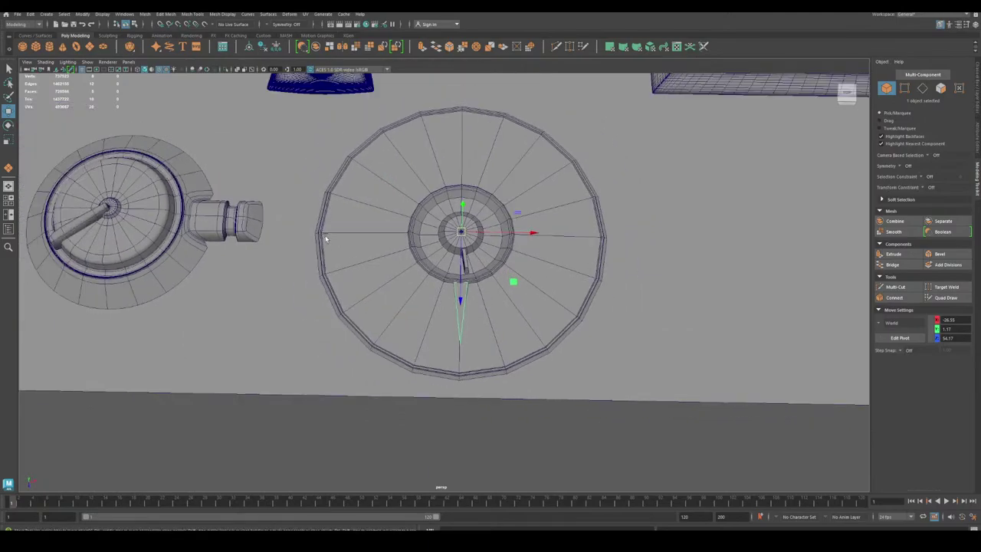
alt+middle_drag(326, 239, 315, 258)
alt+right_drag(315, 257, 376, 324)
alt+middle_drag(376, 324, 361, 301)
click(31, 14)
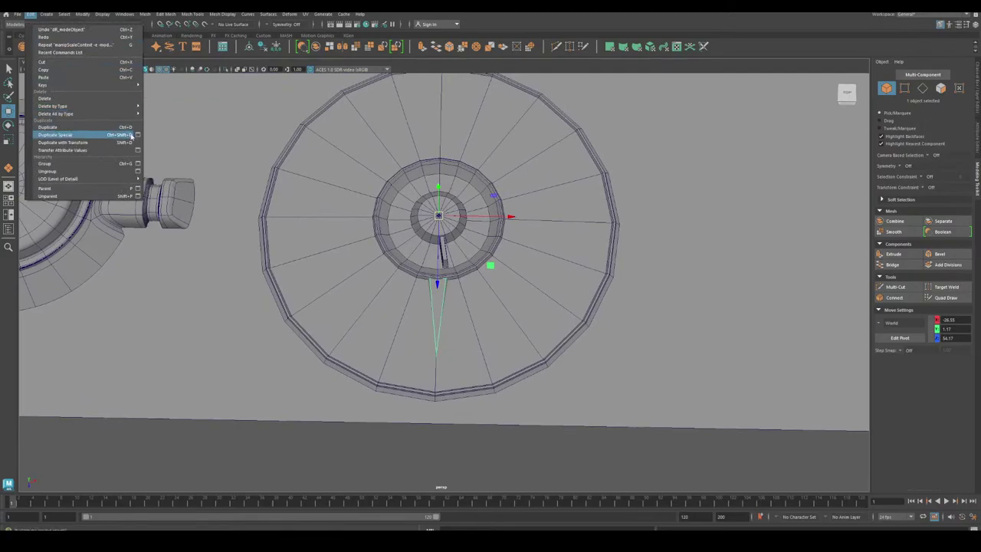
click(139, 135)
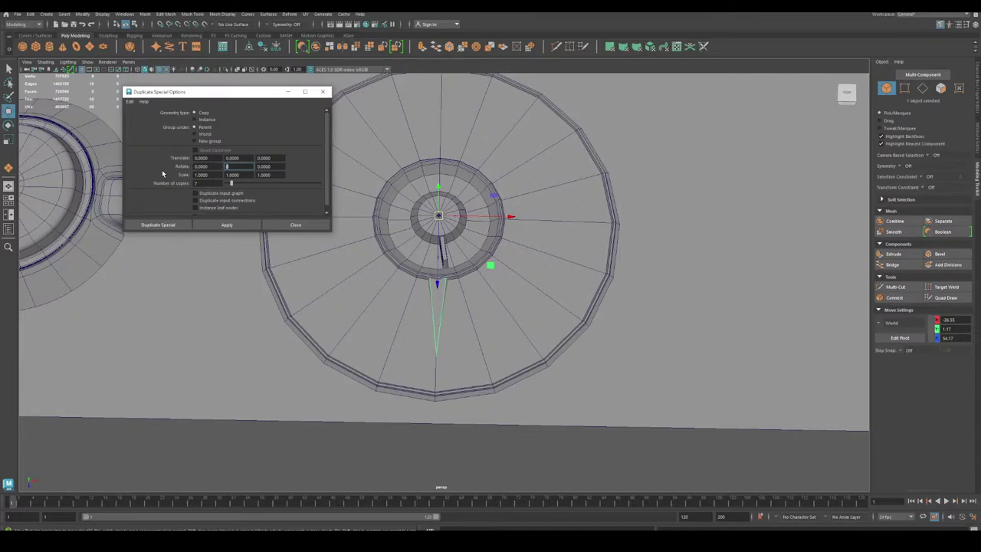
click(161, 224)
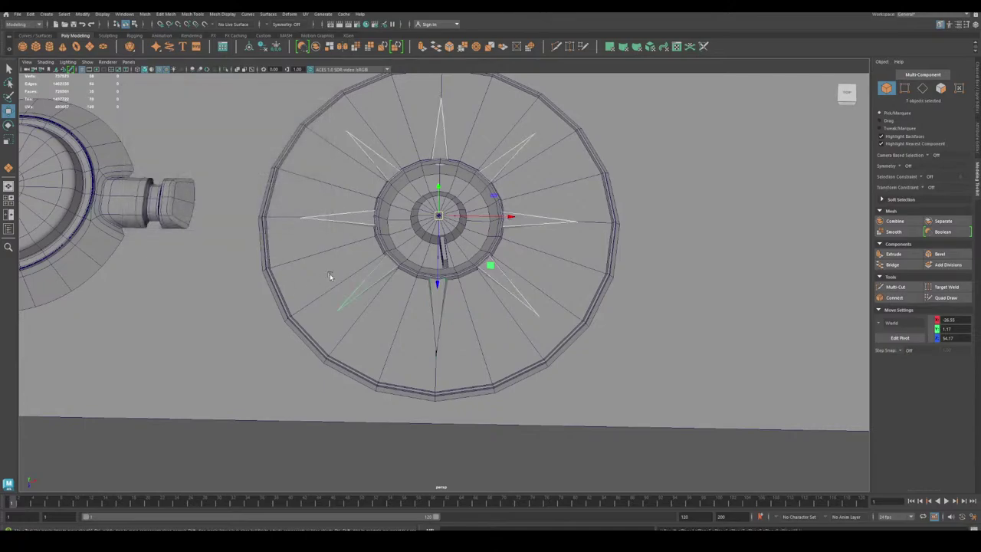
scroll(427, 372, up, 3)
mouse_move(427, 373)
alt+mouse_down()
mouse_move(403, 342)
mouse_move(418, 369)
alt+mouse_up()
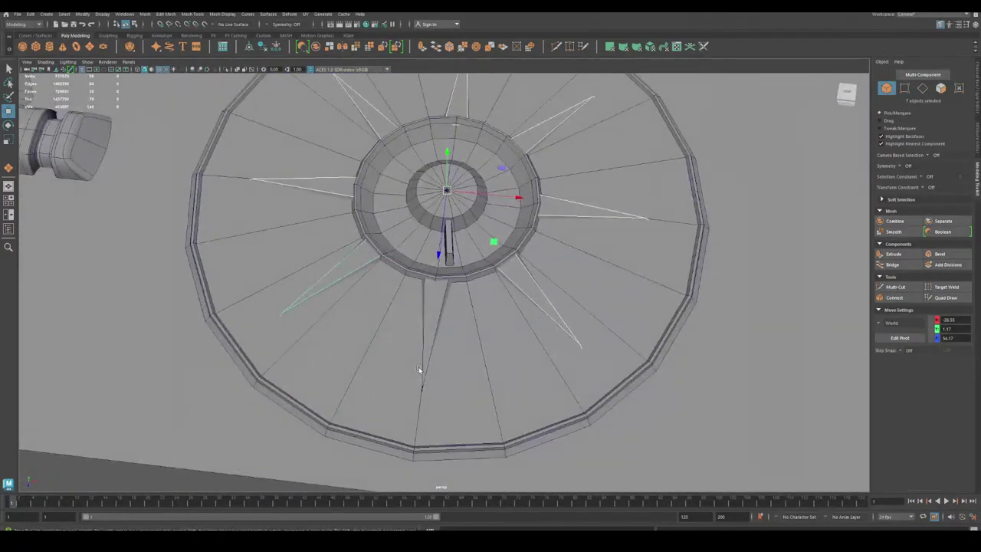
click(435, 318)
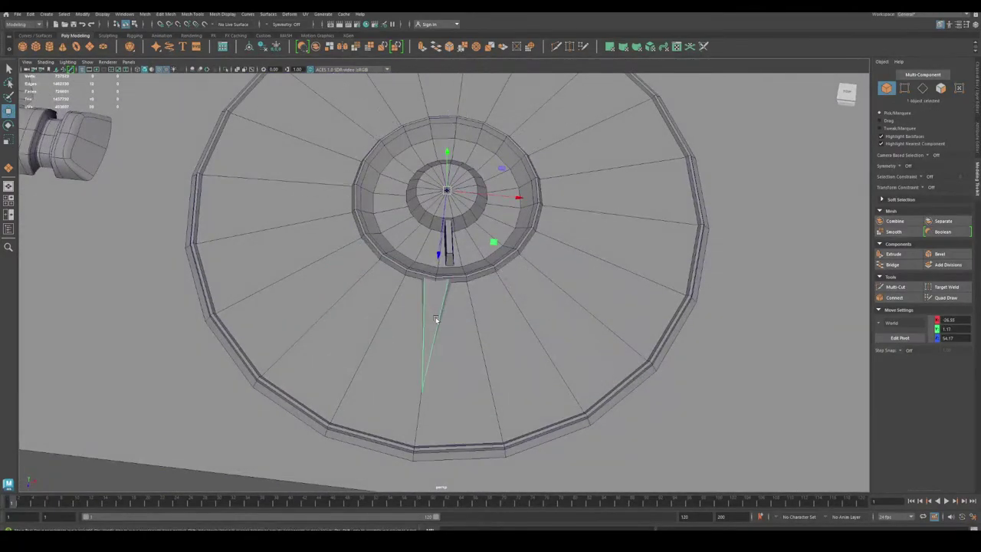
Select the wedge's long edges and connect them with 2 pinched segments running close to its corners.
alt+drag(404, 381, 418, 342)
scroll(419, 343, up, 5)
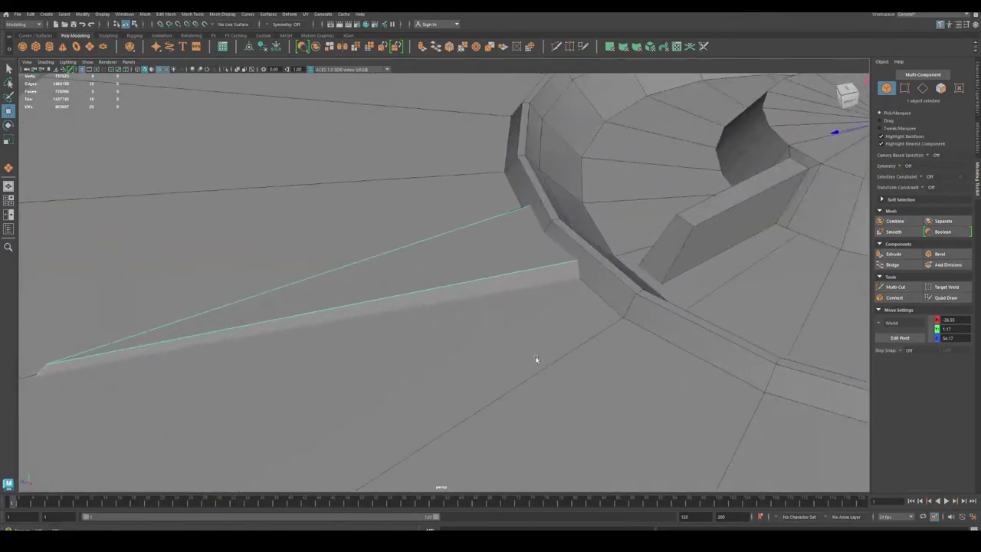
click(922, 89)
scroll(444, 187, down, 2)
drag(425, 185, 443, 230)
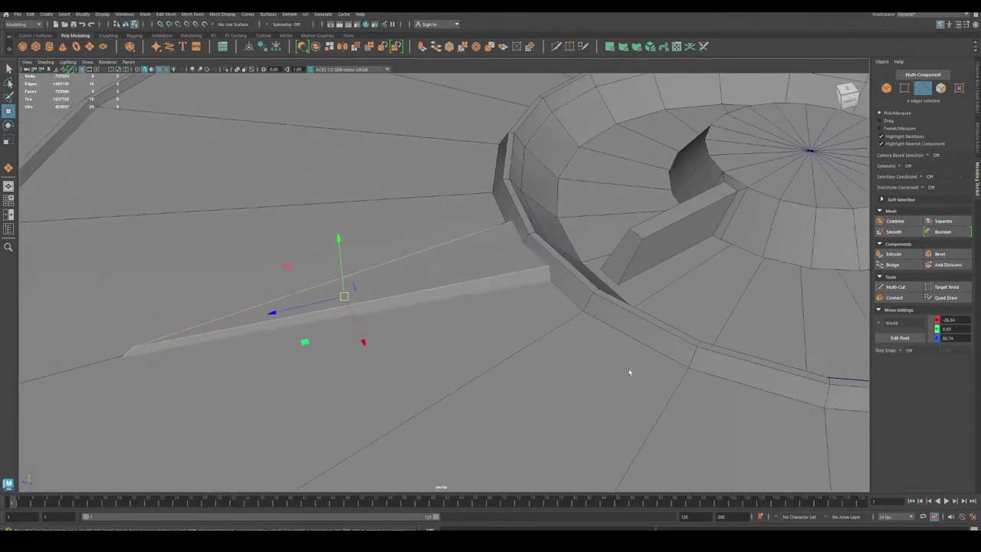
click(906, 298)
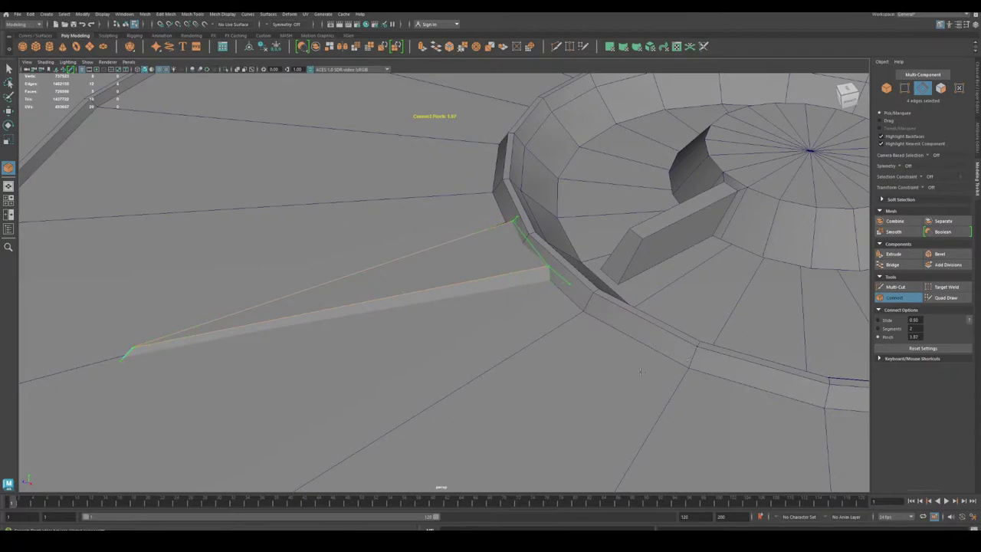
alt+middle_drag(314, 385, 593, 388)
alt+right_drag(593, 388, 499, 383)
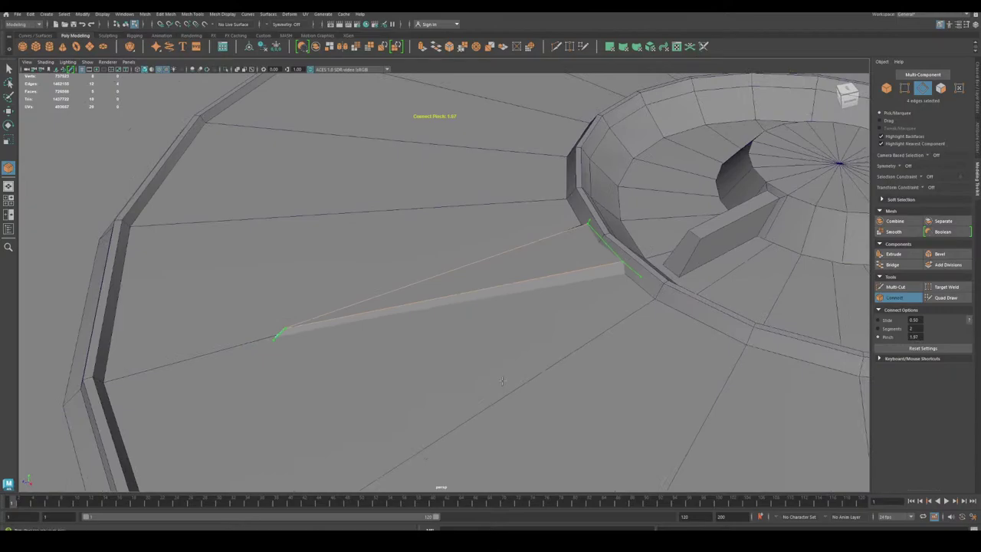
key(w)
Isolate the wedge to check the connected edges, restore the full scene, and undo the edge connection.
click(888, 94)
key(ctrl+1)
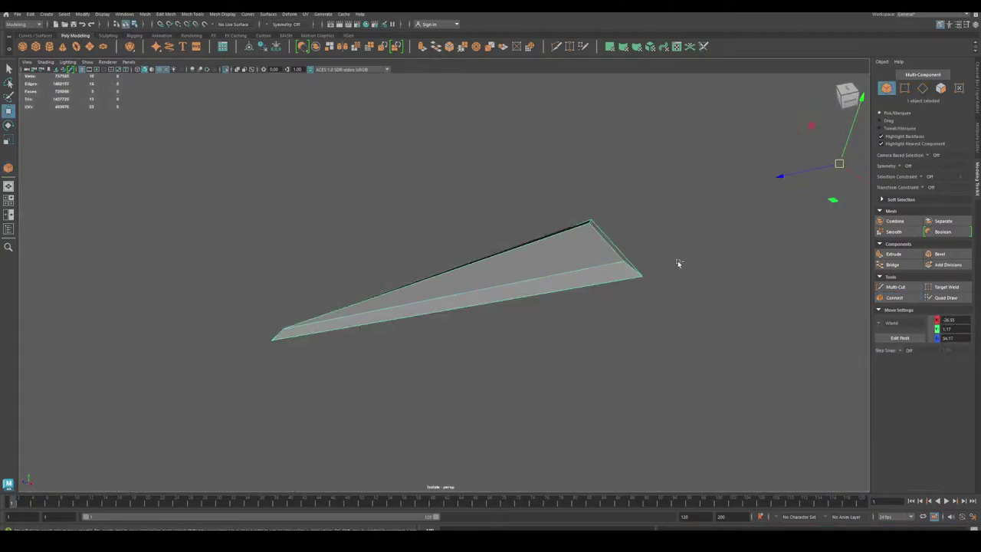
alt+middle_drag(633, 330, 601, 329)
alt+right_drag(602, 329, 649, 315)
key(ctrl+1)
click(631, 321)
key(ctrl+z)
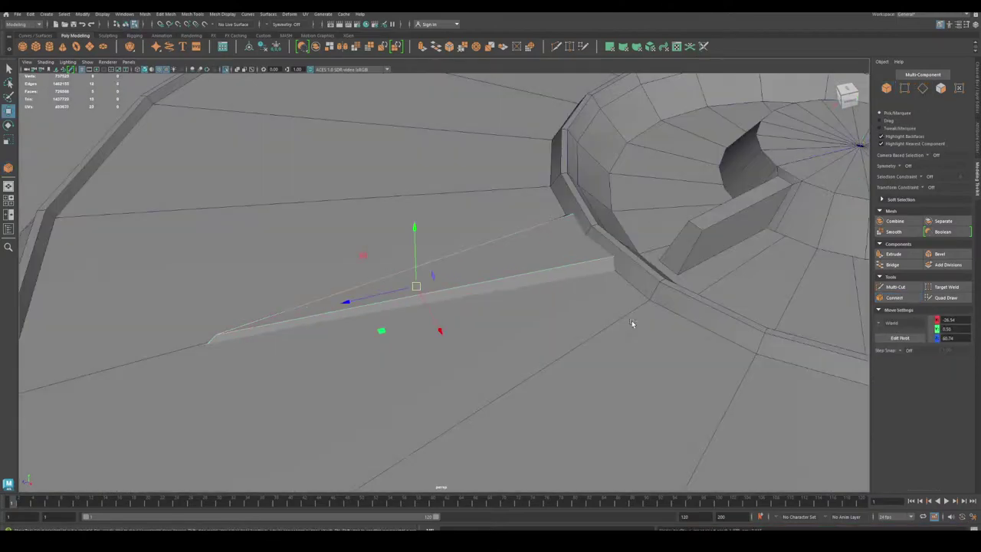
Isolate the wedge, delete its construction history and freeze its transformations in object mode.
click(887, 89)
key(ctrl+1)
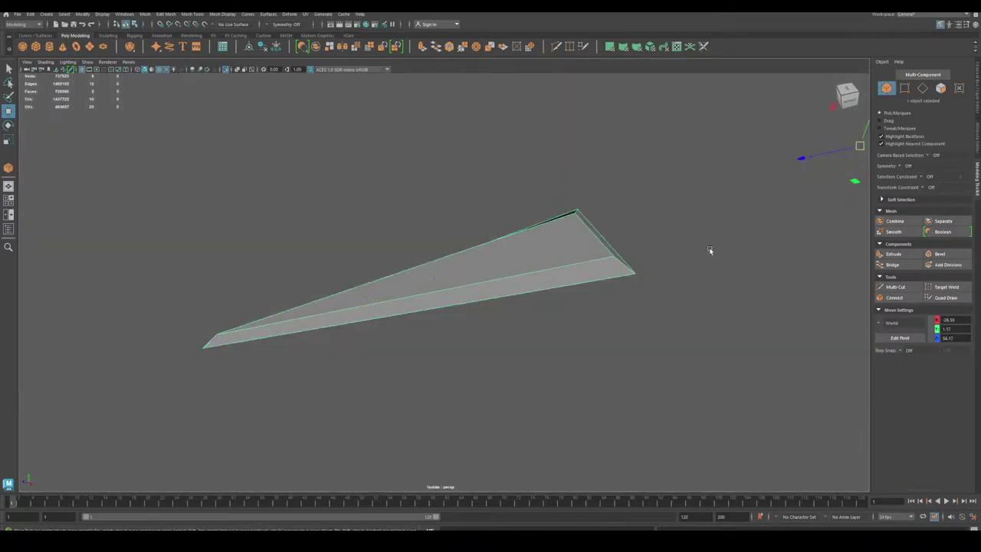
click(922, 89)
alt+drag(770, 239, 705, 213)
drag(509, 208, 503, 411)
alt+drag(450, 400, 500, 416)
click(887, 89)
click(265, 49)
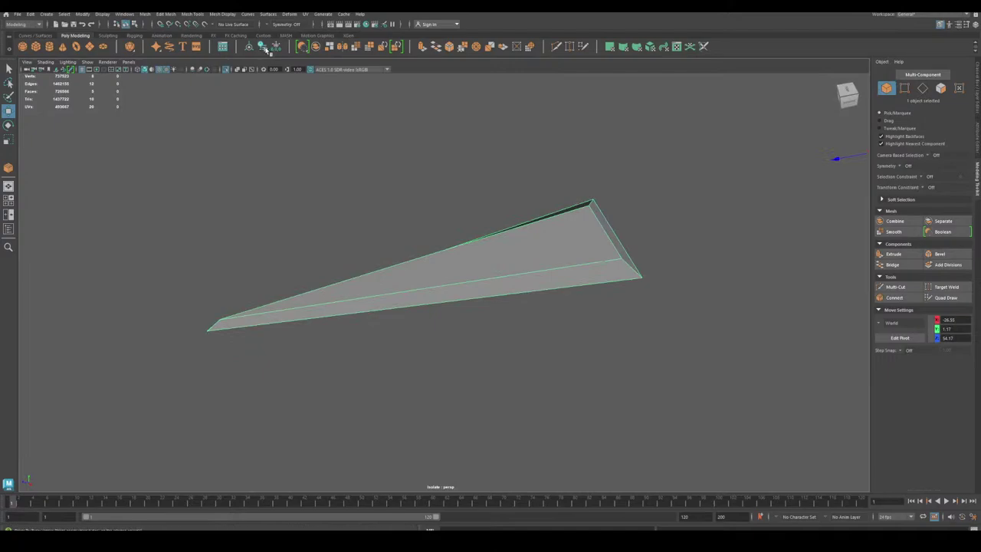
click(276, 49)
Try to connect the isolated wedge's long edges with 2 segments at a pinch of 1.97, then undo the connection.
click(922, 90)
drag(517, 134, 512, 367)
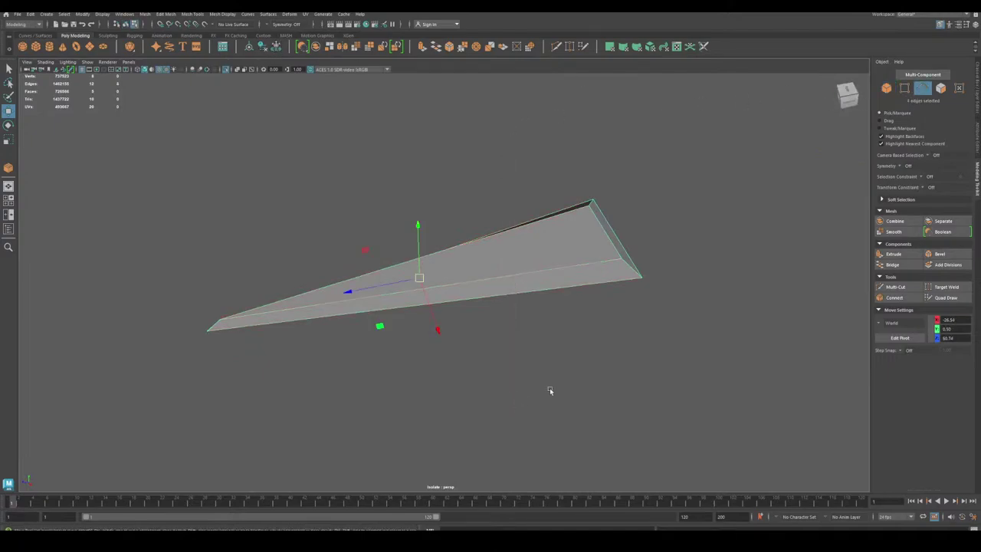
click(895, 298)
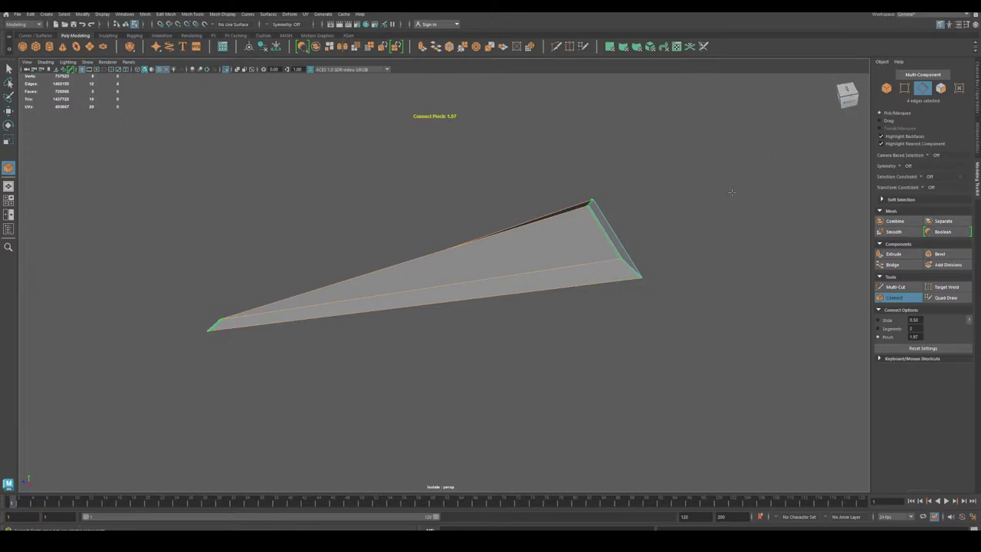
key(w)
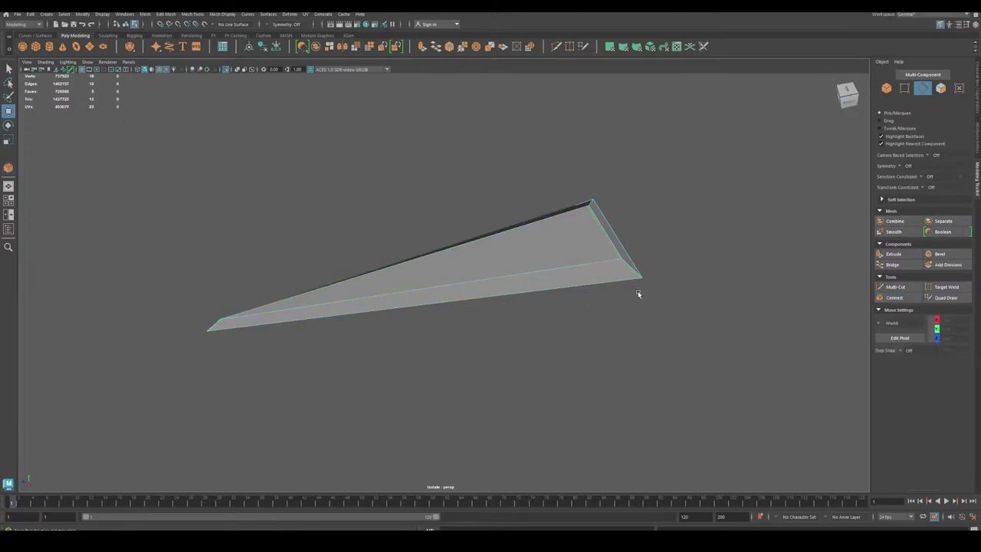
key(ctrl+z)
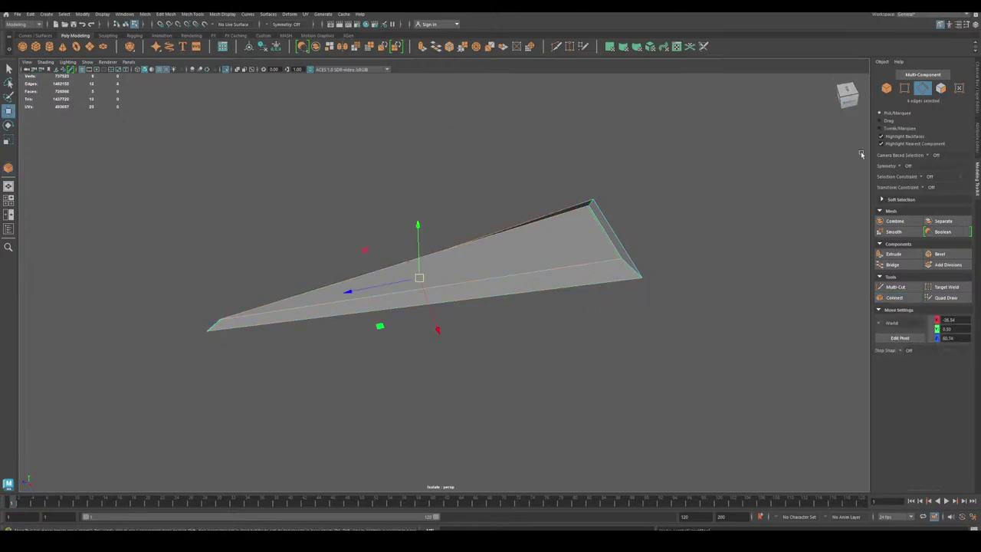
Select all the wedge's vertices and merge them with a threshold of 0.0100.
click(904, 88)
drag(134, 175, 732, 395)
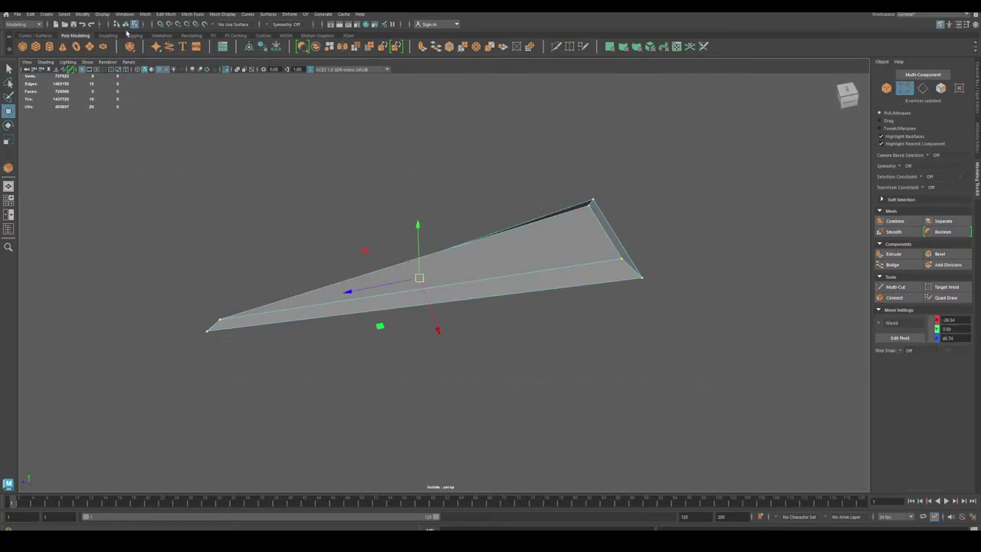
click(144, 15)
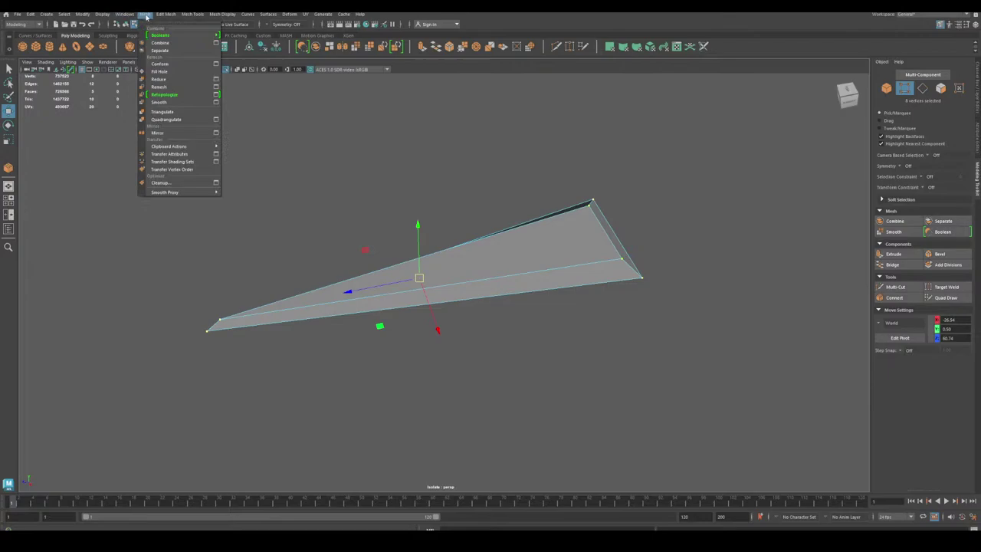
mouse_move(166, 15)
click(258, 98)
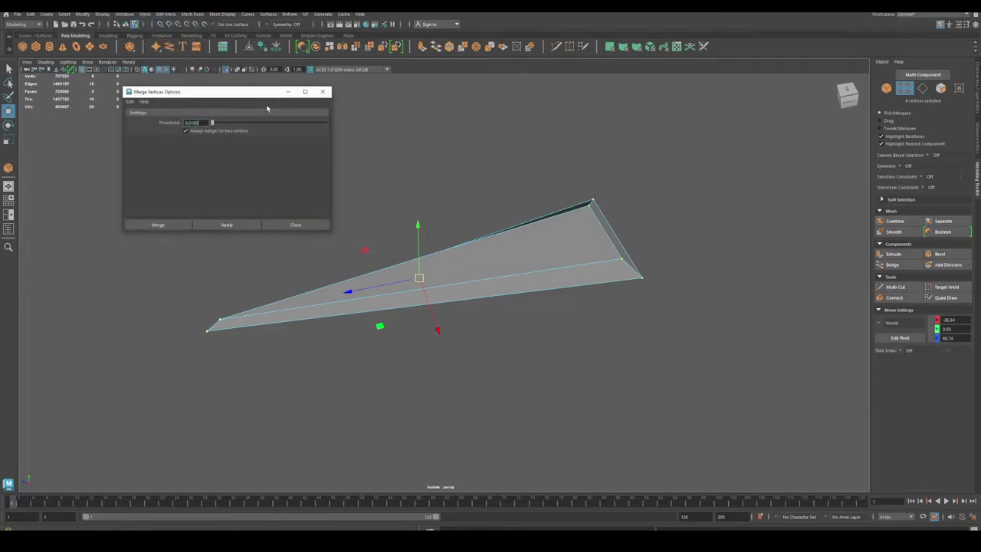
click(158, 225)
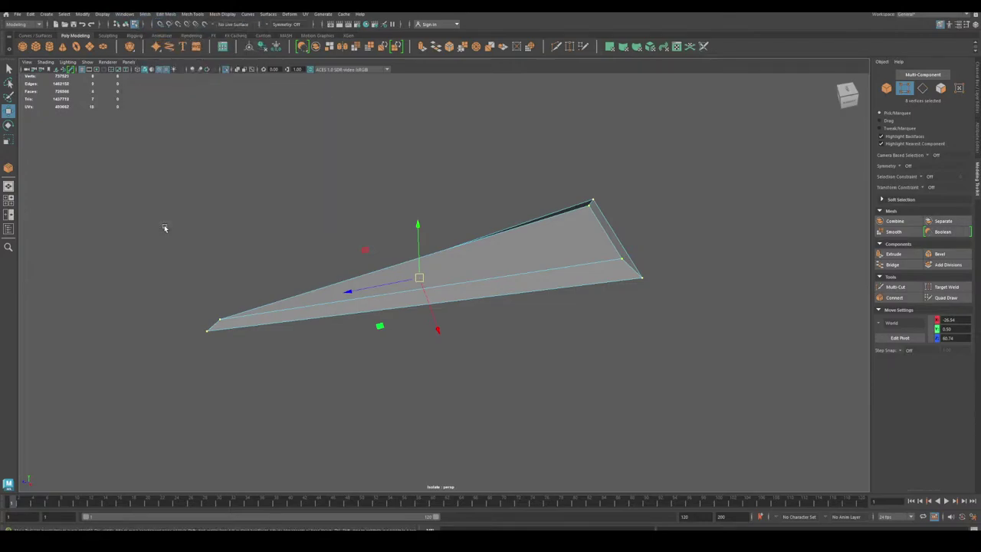
Undo the last vertex merge on the wedge, then select the vertex at its narrow tip to check the corner.
alt+middle_drag(115, 318, 246, 305)
alt+right_drag(245, 306, 473, 476)
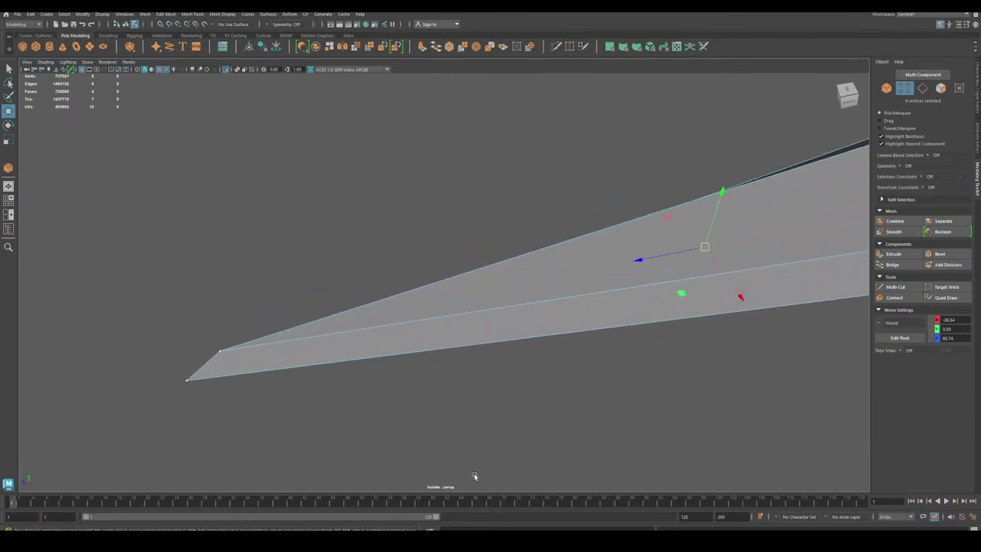
alt+middle_drag(210, 354, 383, 329)
alt+right_drag(383, 329, 454, 442)
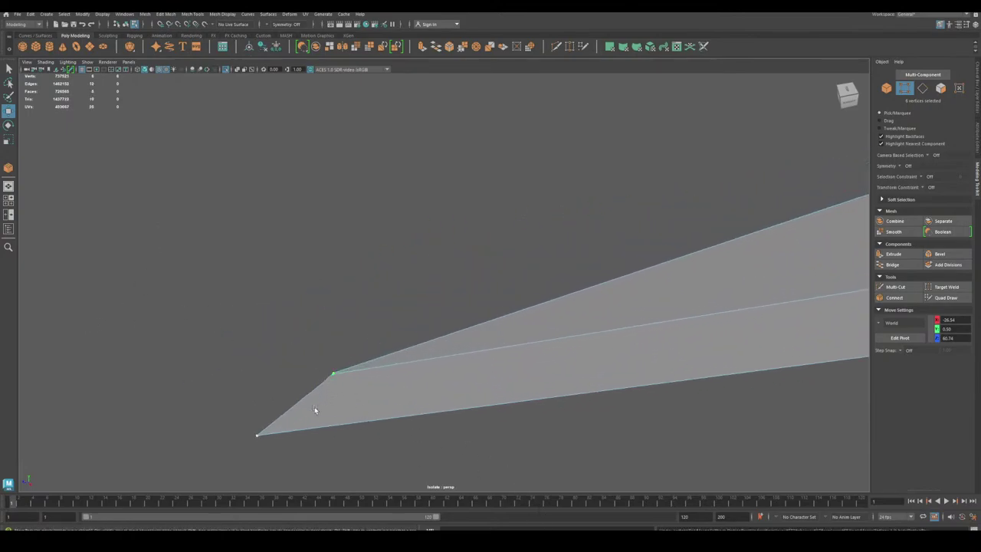
key(ctrl+z)
alt+middle_drag(249, 434, 320, 332)
click(331, 370)
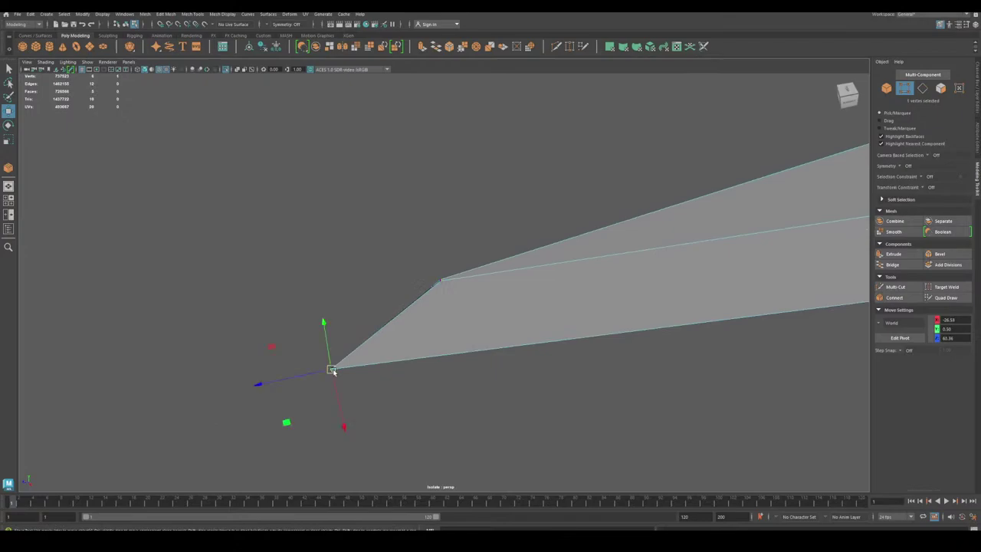
alt+drag(400, 391, 449, 282)
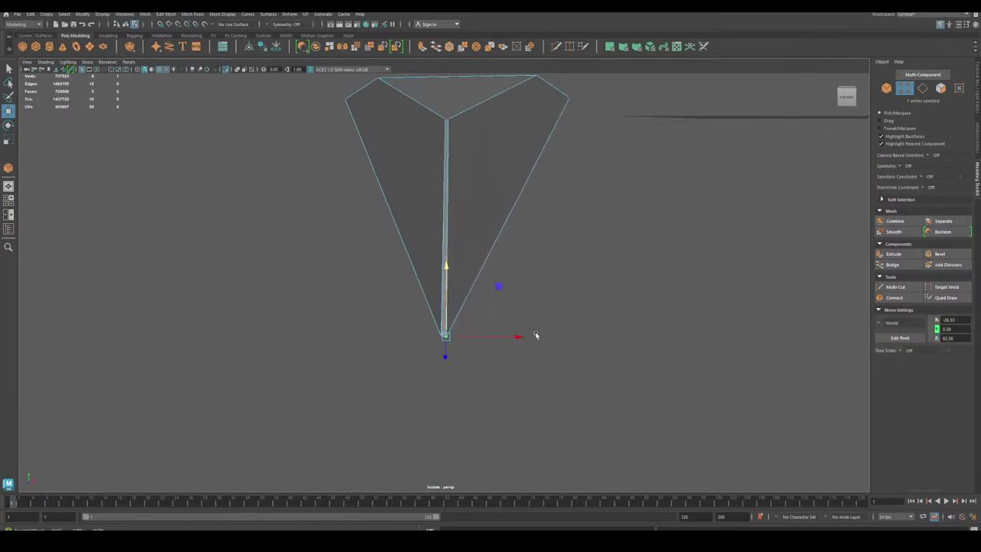
alt+drag(536, 335, 299, 337)
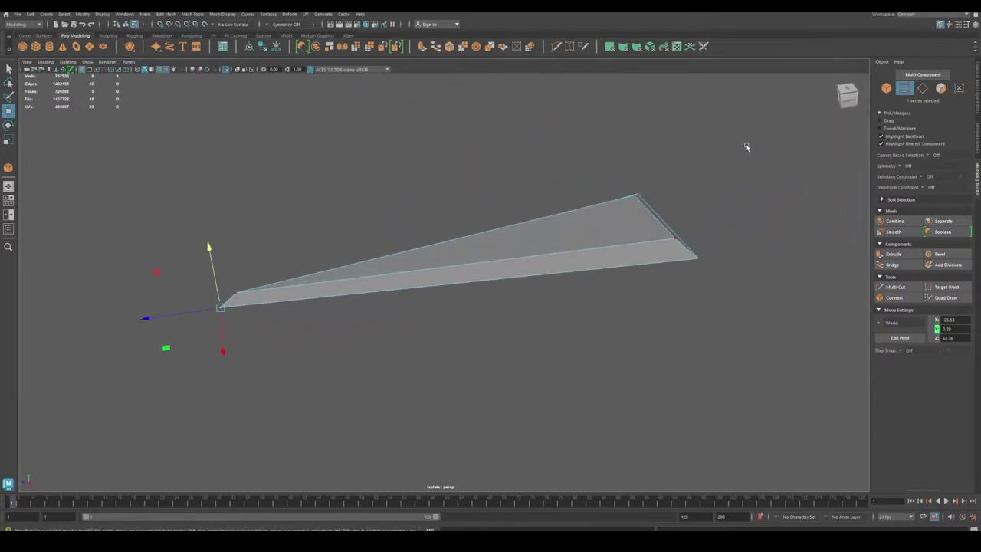
Select all the wedge's vertices and merge them with a threshold of 0.001.
drag(746, 145, 513, 367)
drag(161, 92, 713, 385)
click(166, 14)
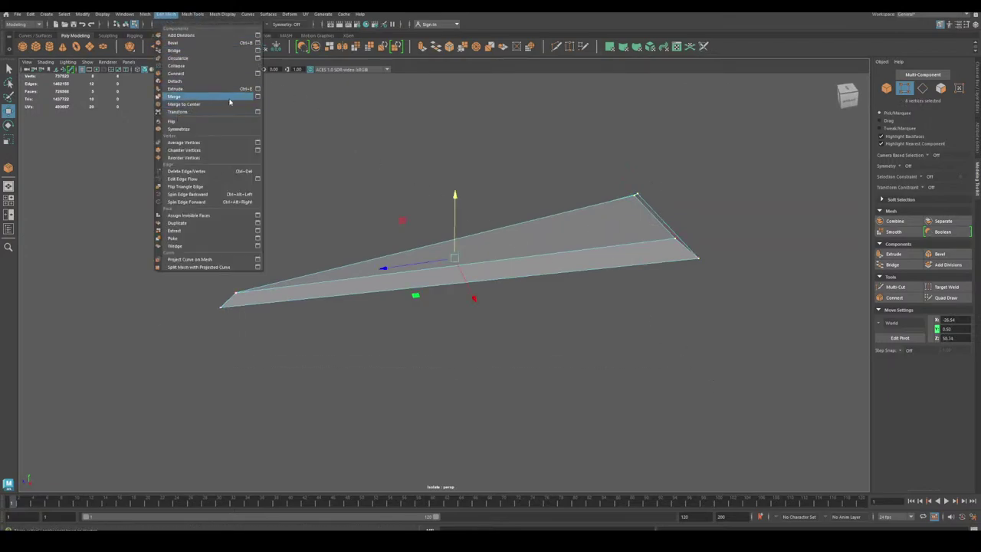
click(258, 97)
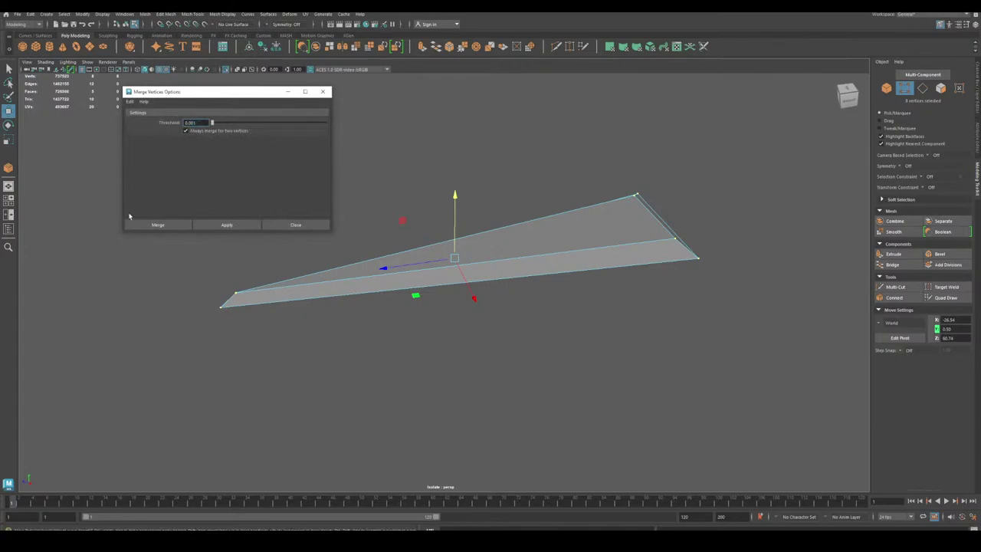
click(164, 227)
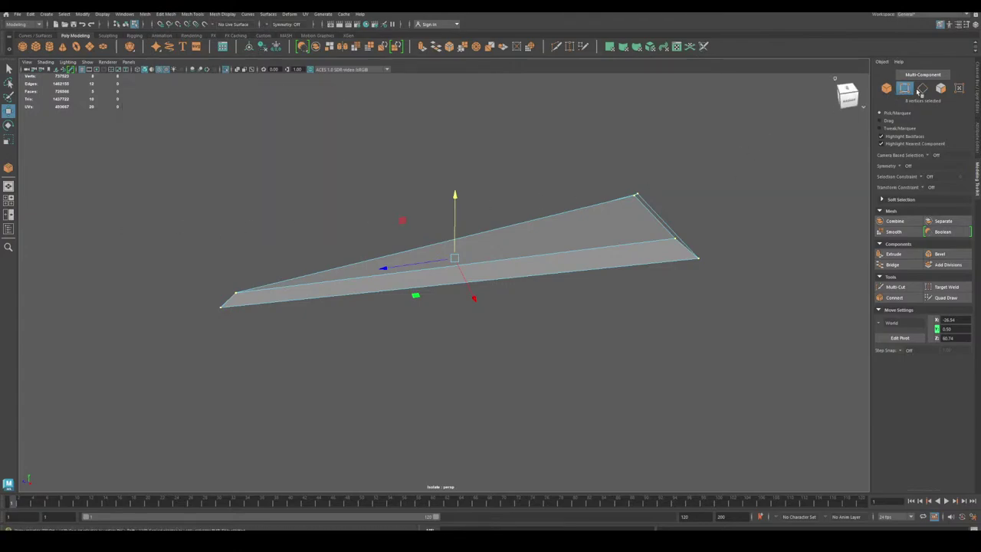
Select the wedge's long edges, try to connect them with 2 segments, and undo the connection.
click(922, 89)
drag(542, 142, 506, 322)
click(895, 297)
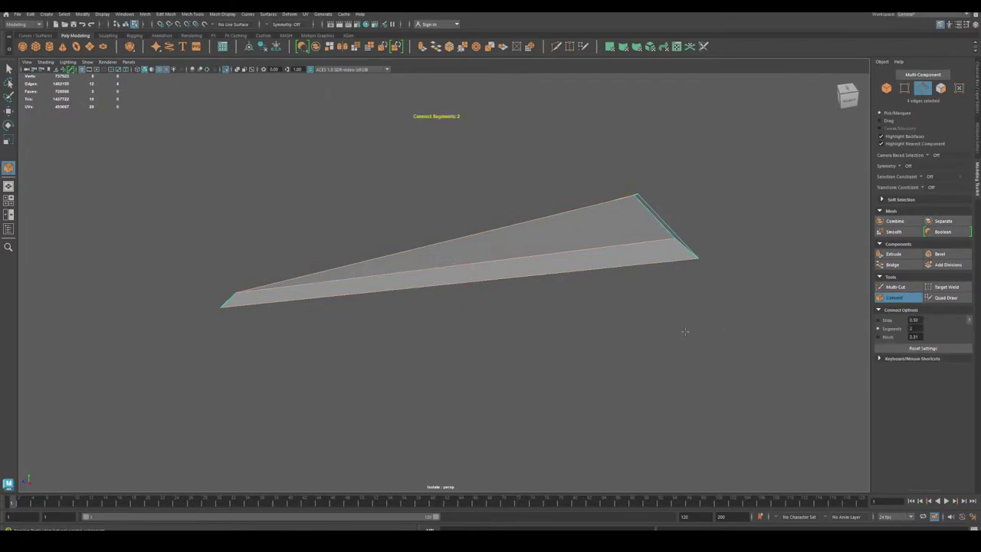
key(w)
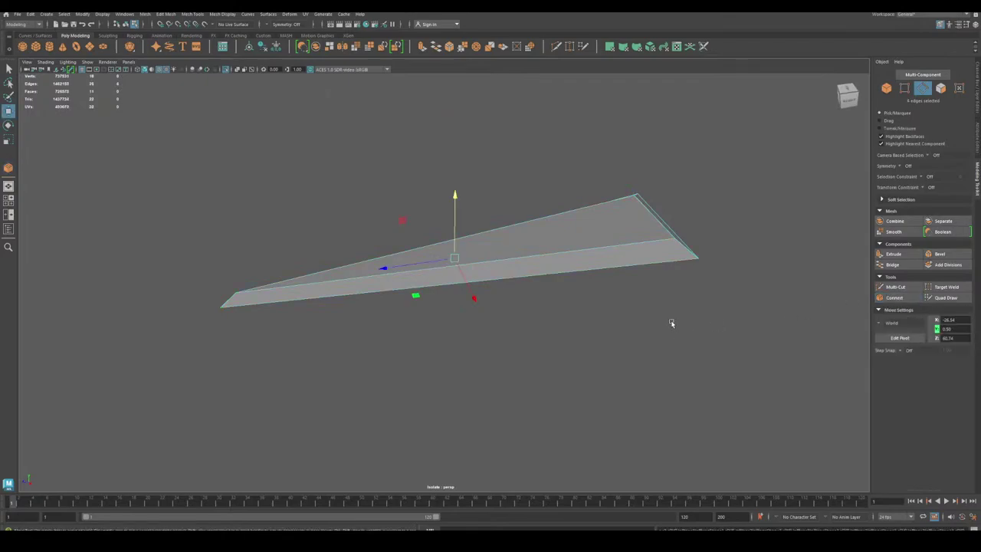
key(ctrl+z)
Connect the selected long edges with 2 segments, pinched close to the wedge's wide end and narrow tip.
alt+middle_drag(671, 326, 498, 349)
alt+right_drag(498, 350, 708, 499)
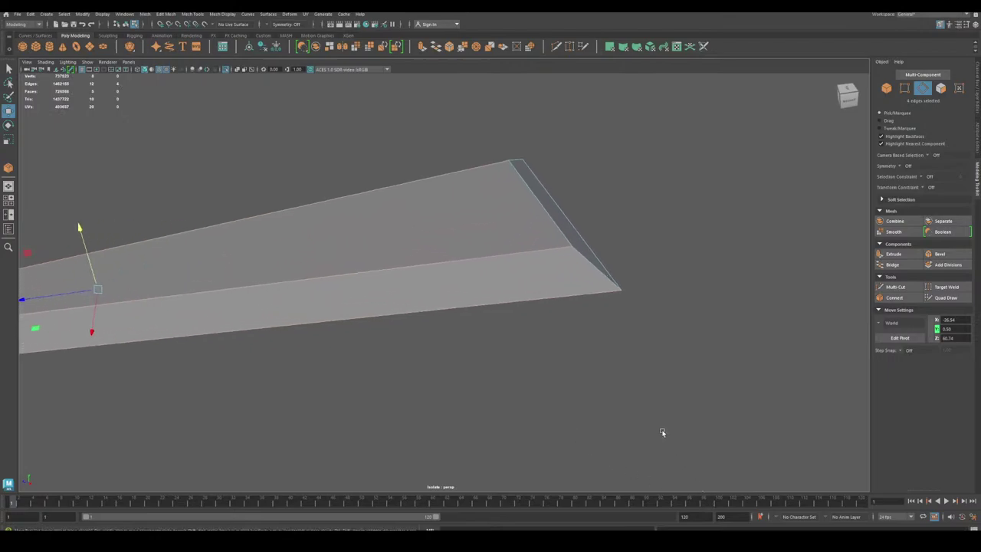
alt+middle_drag(282, 395, 681, 362)
alt+right_drag(680, 362, 602, 346)
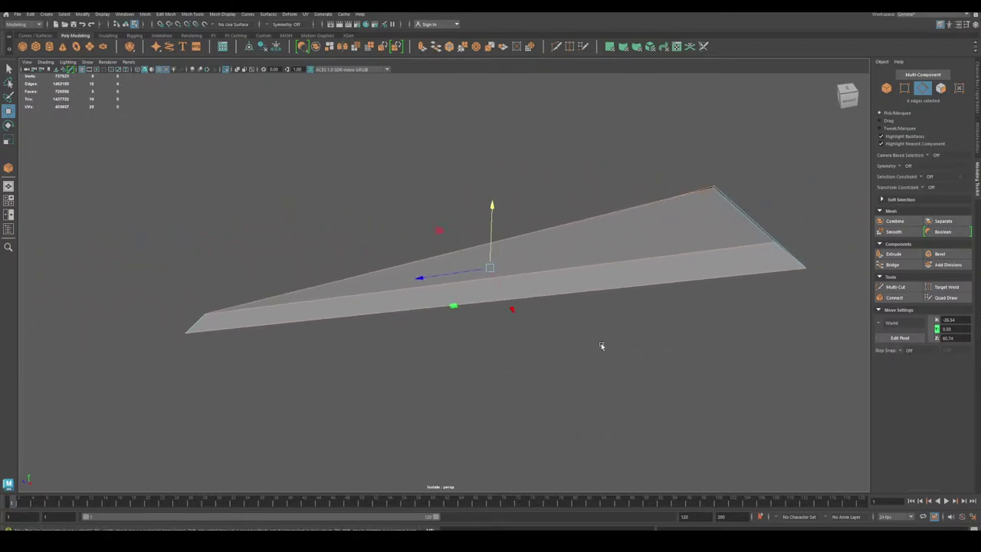
click(897, 300)
alt+middle_drag(692, 342, 406, 365)
alt+right_drag(406, 366, 765, 388)
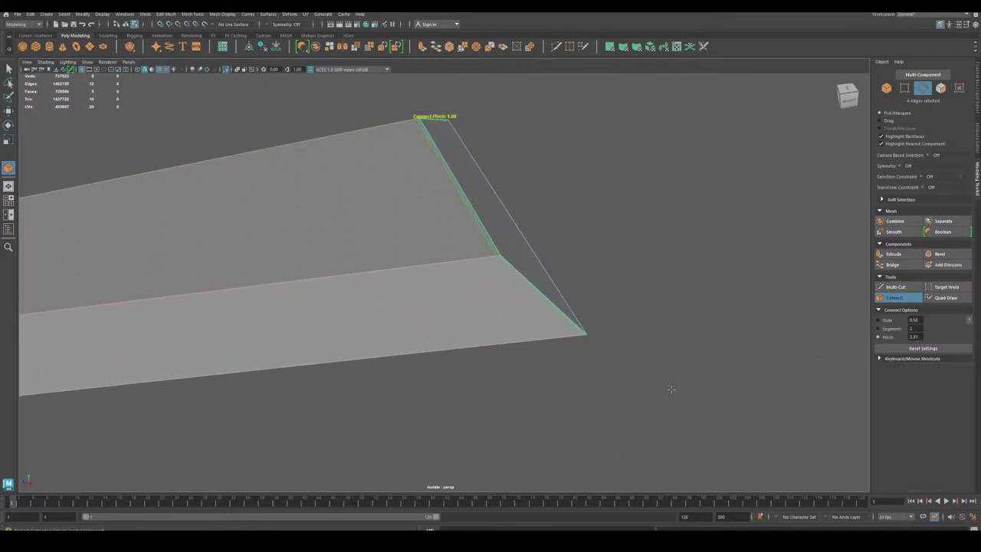
alt+right_drag(664, 399, 219, 383)
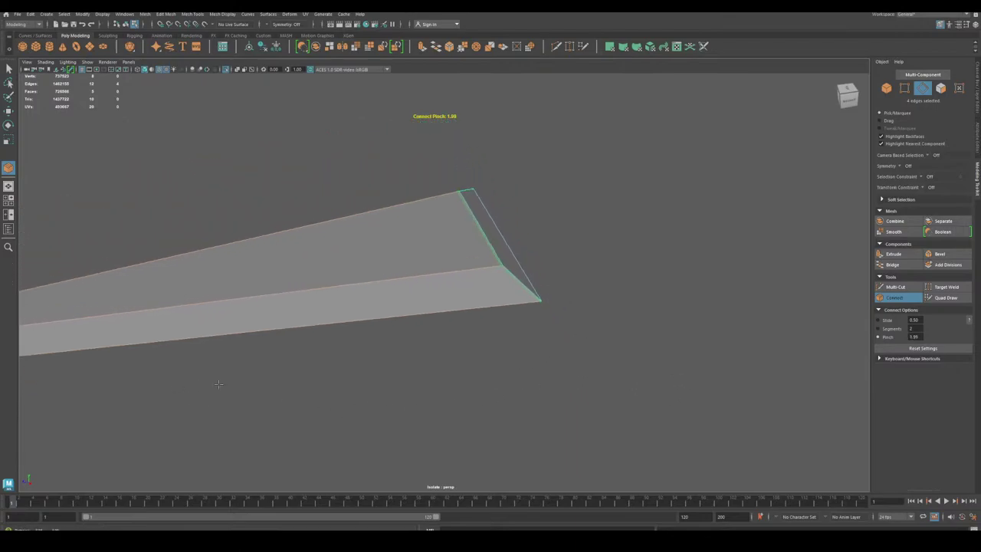
alt+middle_drag(211, 383, 352, 379)
alt+right_drag(352, 379, 314, 381)
key(w)
Examine the new support edges at both ends of the wedge, toggling its isolation off and on.
alt+drag(216, 412, 238, 409)
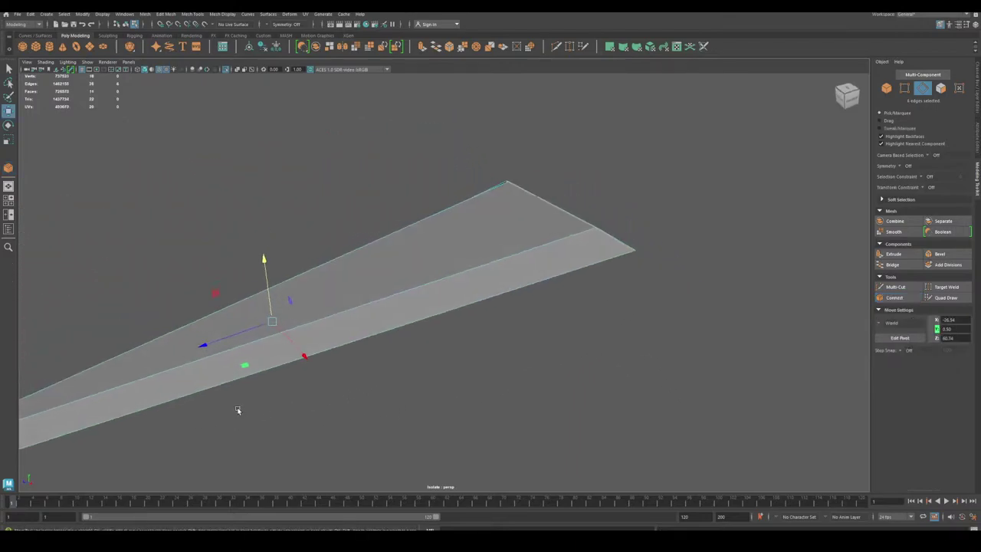
alt+middle_drag(238, 409, 600, 277)
alt+right_drag(338, 414, 422, 415)
alt+drag(421, 415, 390, 404)
alt+right_drag(391, 404, 342, 374)
key(ctrl+1)
alt+drag(342, 374, 326, 370)
key(ctrl+1)
alt+right_drag(326, 369, 506, 403)
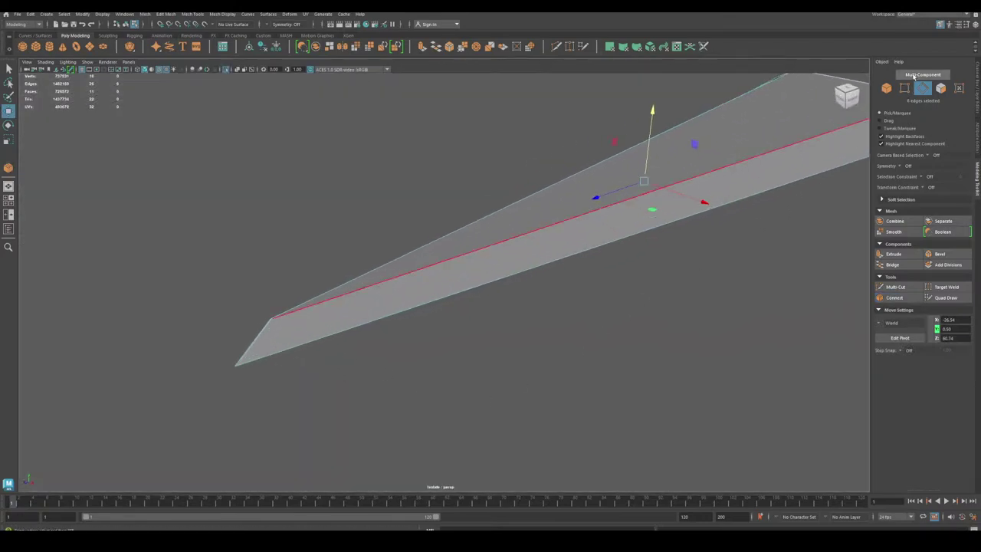
Select the wedge's short cross-section edges and connect them with 2 pinched segments to support the long edges.
click(270, 328)
alt+drag(272, 327, 636, 314)
alt+right_drag(636, 314, 582, 308)
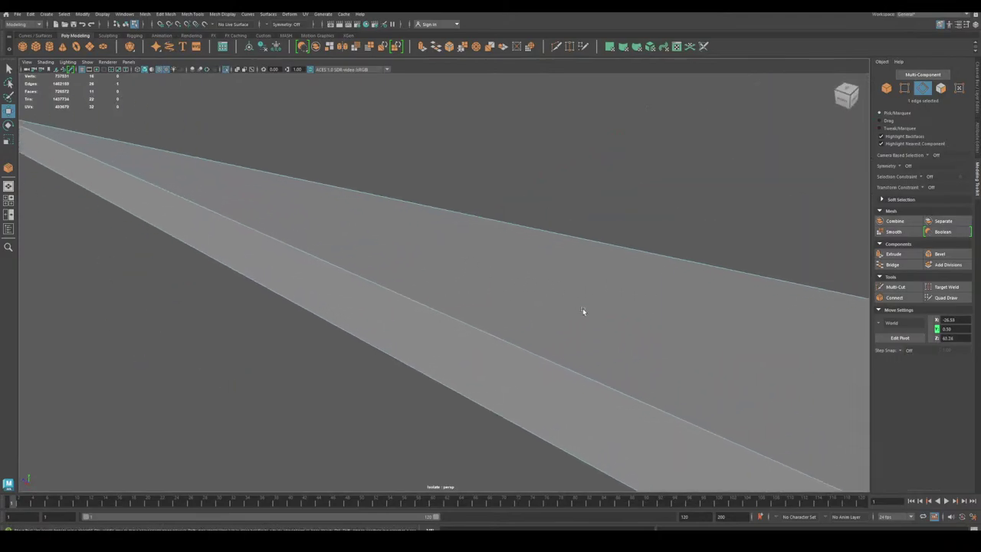
alt+middle_drag(582, 308, 460, 287)
alt+right_drag(459, 287, 533, 351)
shift+click(580, 343)
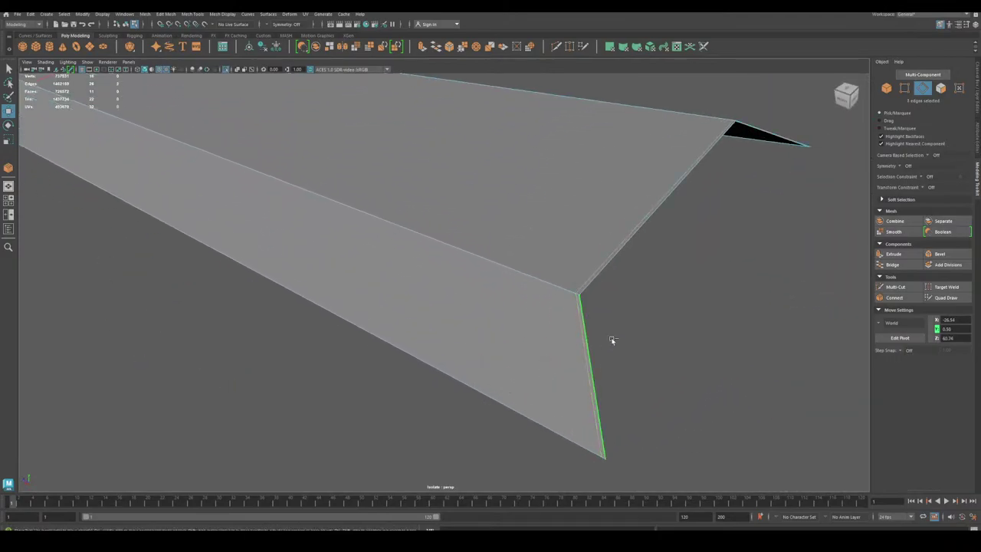
click(894, 298)
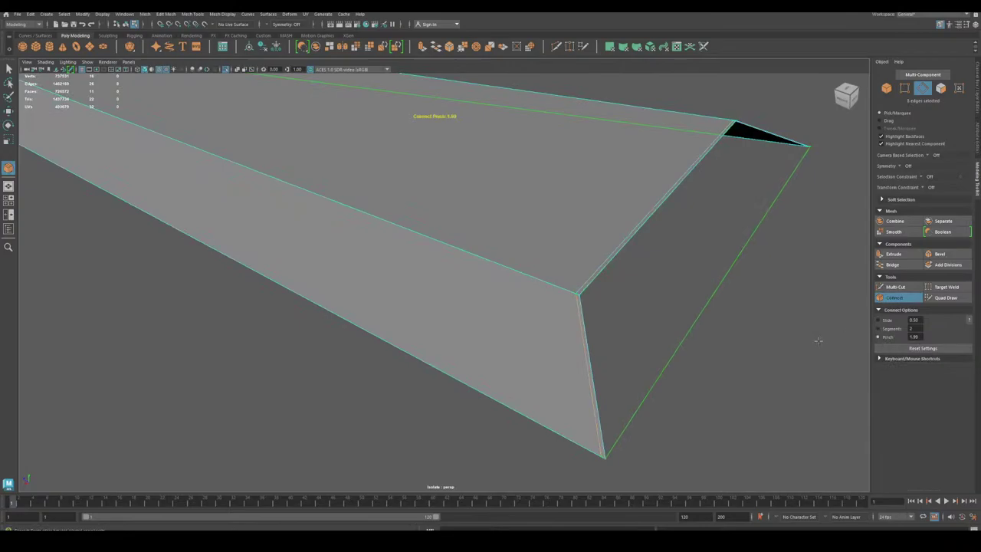
middle_drag(819, 341, 812, 341)
key(w)
click(723, 373)
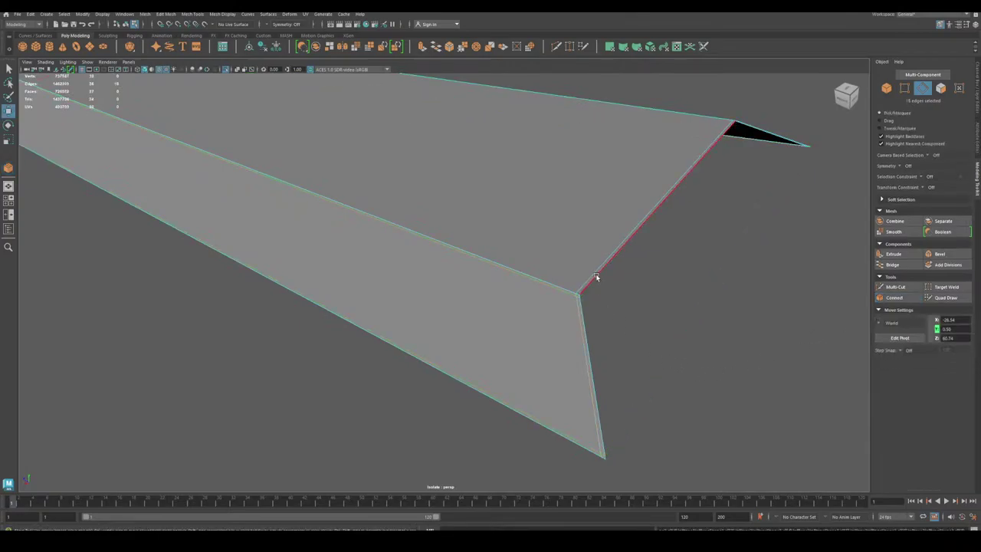
Try to connect the edge loop around the wedge's wide end with 2 segments.
double_click(589, 279)
alt+right_drag(586, 341, 526, 343)
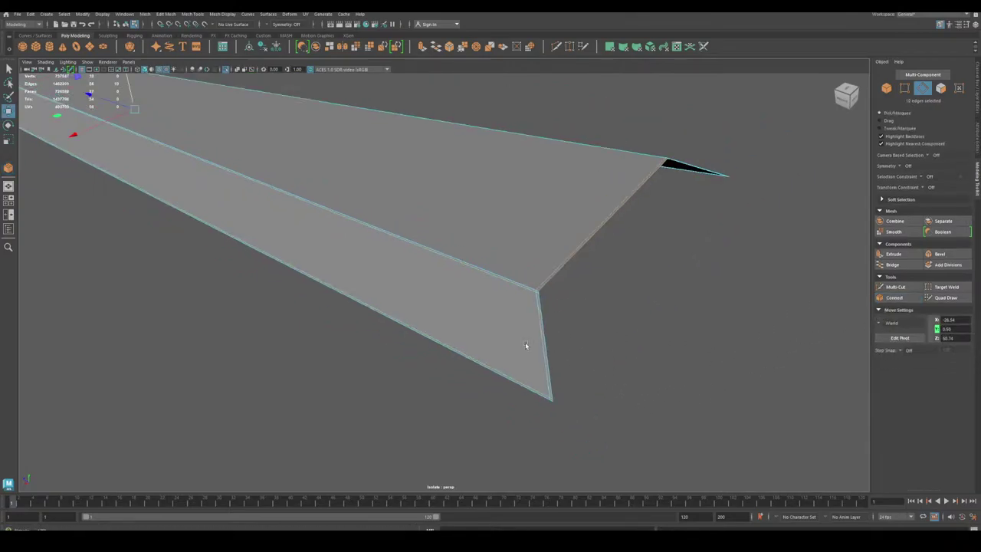
alt+drag(526, 343, 457, 339)
alt+middle_drag(456, 339, 390, 331)
alt+right_drag(389, 331, 520, 387)
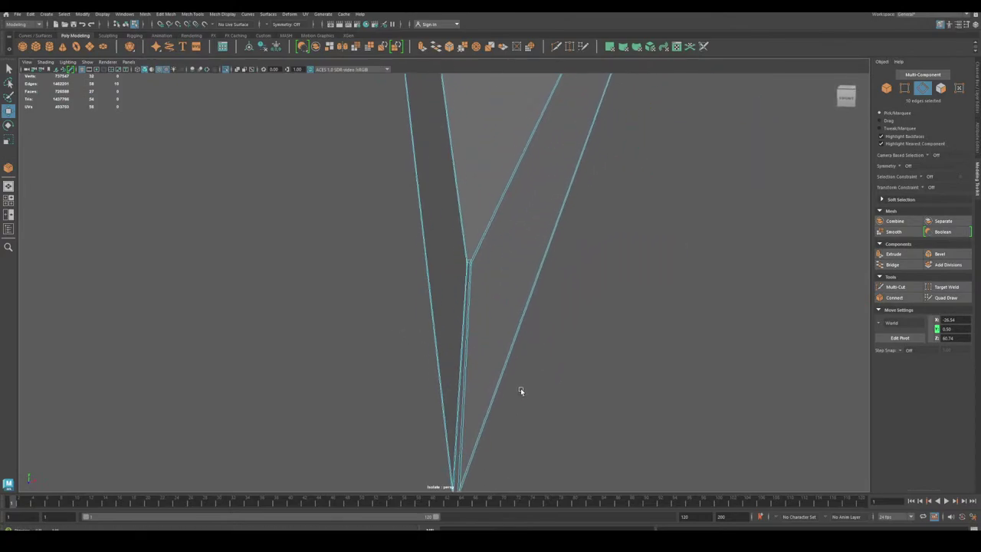
alt+middle_drag(521, 387, 539, 429)
click(891, 298)
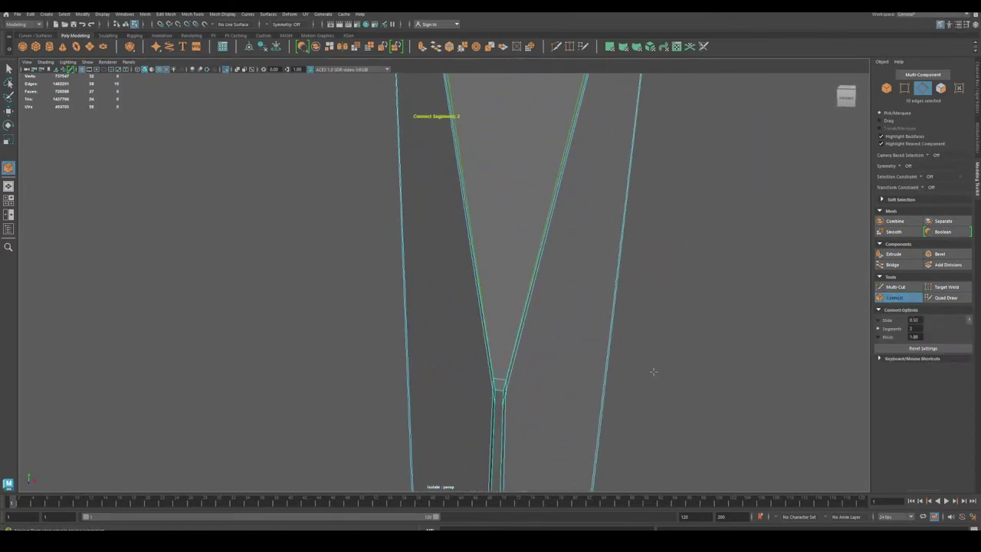
alt+drag(653, 372, 784, 221)
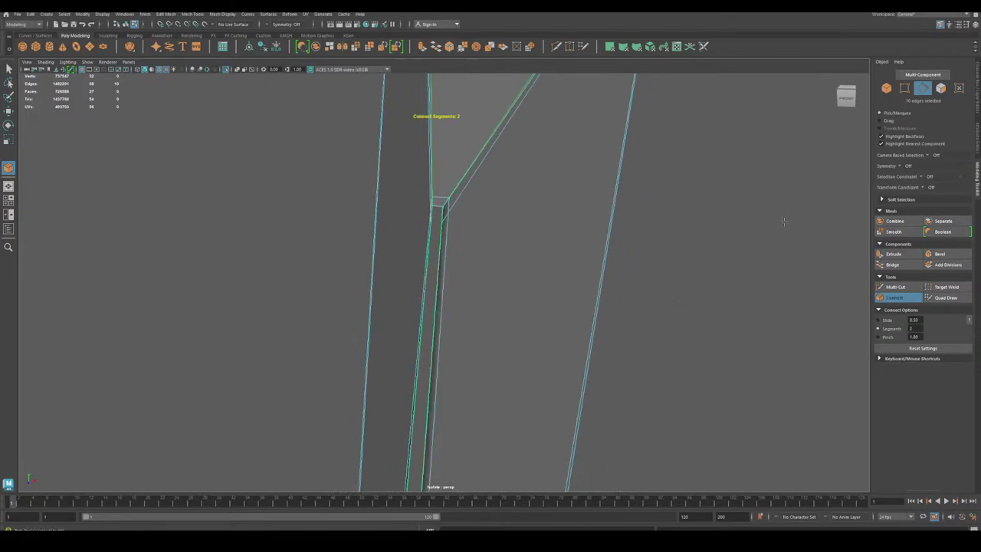
click(905, 90)
key(q)
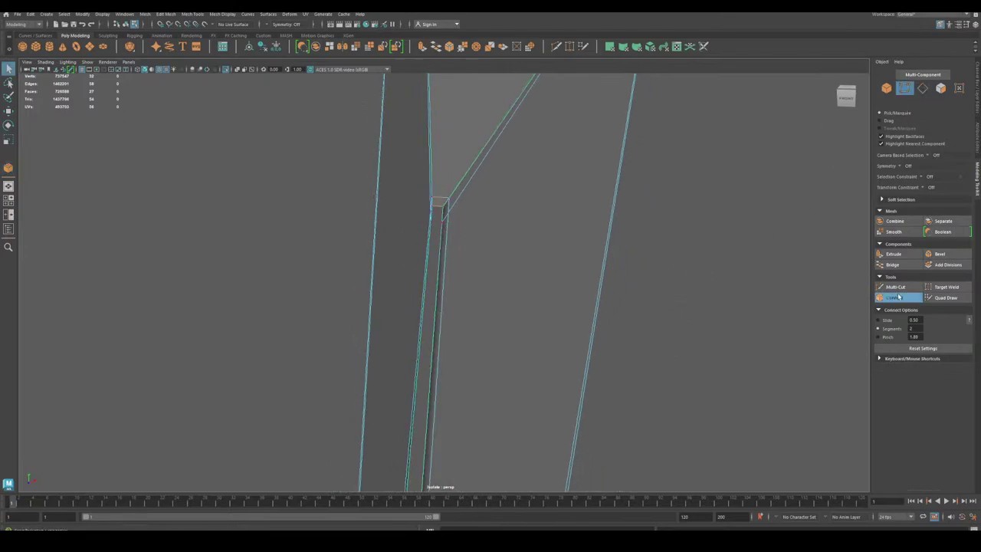
Frame the two selected vertices near the inner corner and examine how the support edges converge there.
key(f)
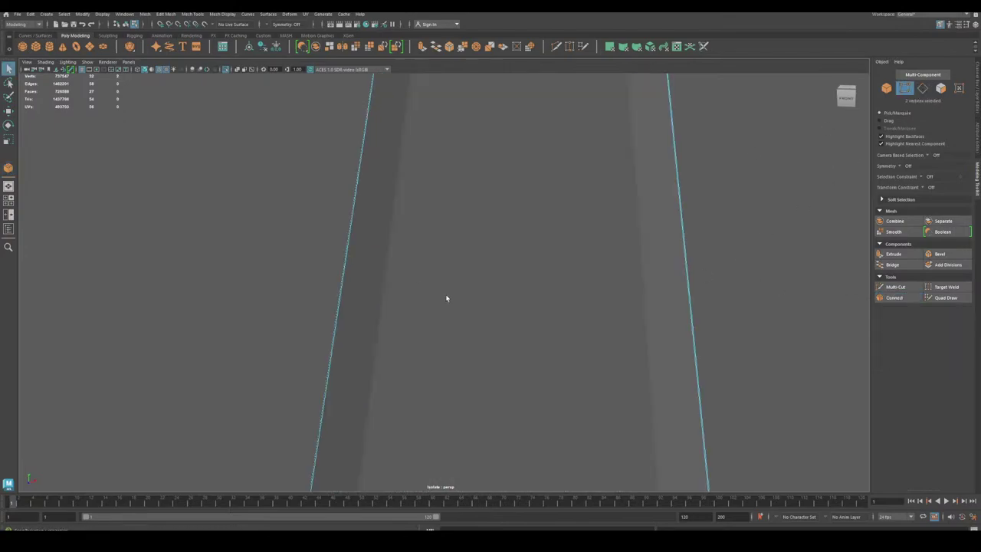
alt+right_drag(447, 298, 450, 384)
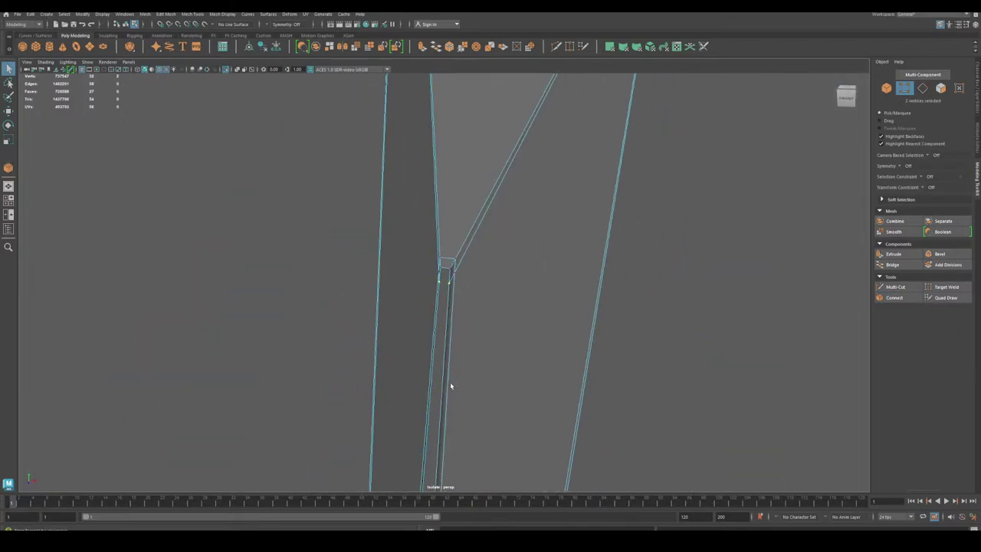
alt+drag(451, 384, 456, 379)
mouse_move(456, 379)
alt+right_down()
mouse_move(506, 435)
mouse_move(452, 375)
alt+right_up()
alt+drag(571, 318, 528, 337)
alt+right_drag(529, 337, 506, 466)
alt+right_drag(475, 375, 458, 337)
alt+middle_drag(458, 337, 501, 524)
alt+right_drag(440, 337, 499, 295)
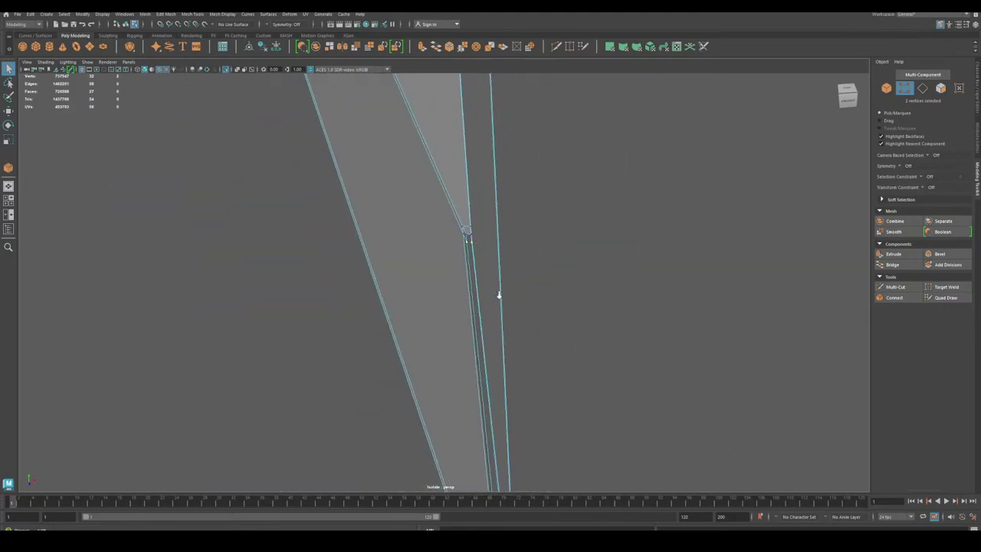
alt+drag(499, 295, 508, 318)
alt+right_drag(508, 325, 502, 409)
alt+drag(502, 409, 478, 406)
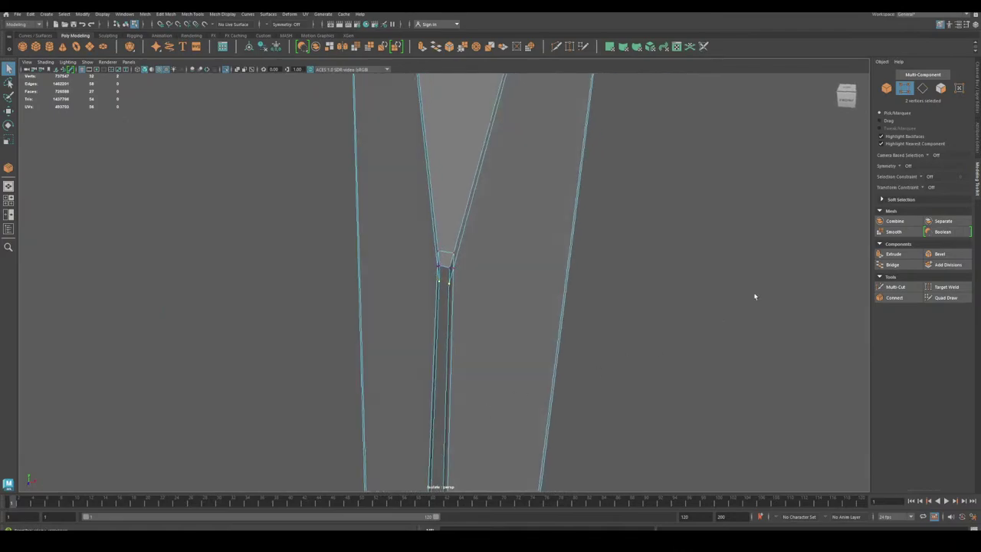
Select a short edge at the inner corner and examine the surrounding support edges.
click(922, 90)
click(593, 306)
click(440, 276)
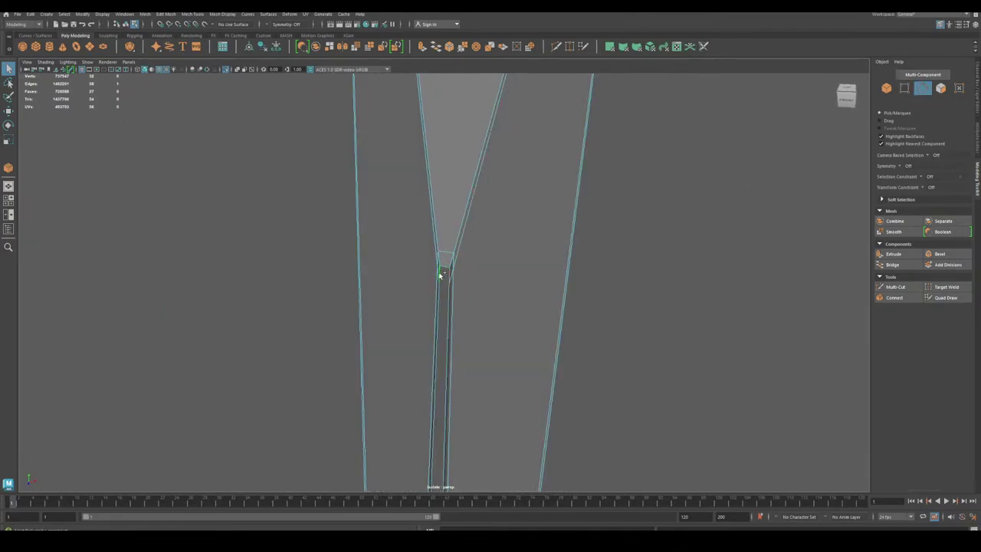
alt+right_drag(487, 337, 466, 337)
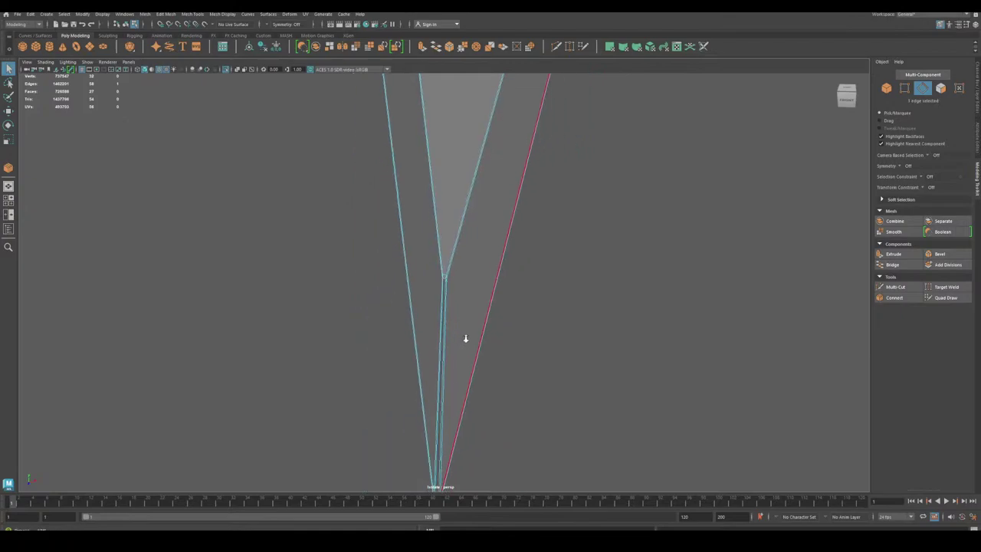
alt+drag(465, 338, 490, 361)
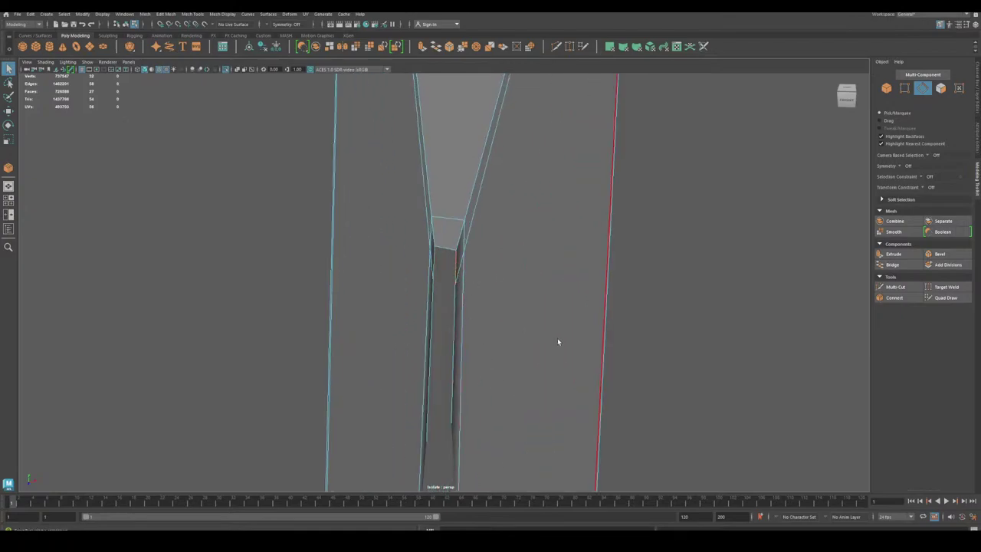
Switch the wedge back to whole-object selection with the full scene shown around its narrow tip.
click(886, 88)
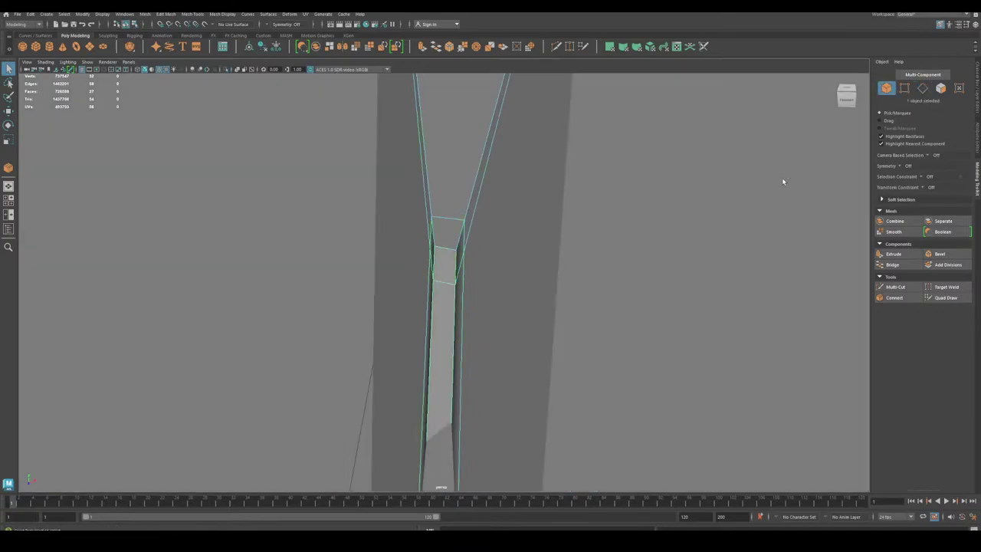
alt+right_drag(495, 287, 386, 300)
alt+drag(386, 299, 409, 317)
alt+right_drag(409, 317, 506, 357)
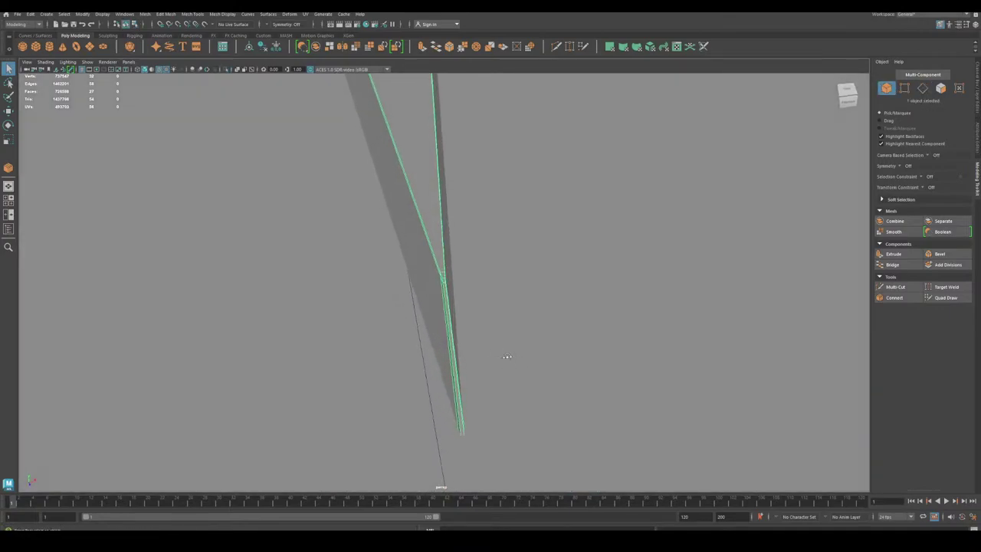
alt+drag(506, 357, 404, 307)
alt+right_drag(405, 307, 471, 301)
Select the ring of short edges across the wedge's narrow rim and connect them with 2 pinched segments.
click(941, 88)
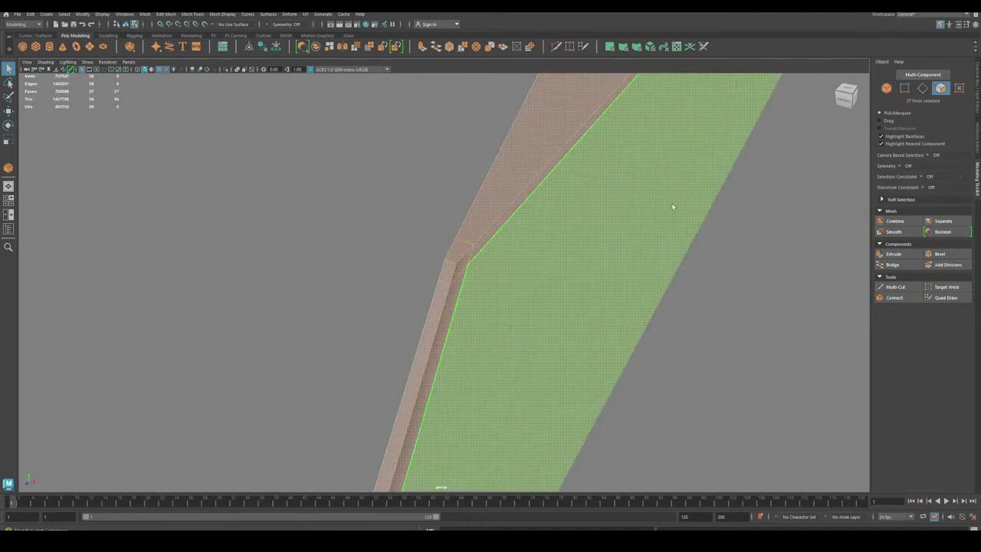
alt+right_drag(673, 205, 583, 256)
alt+middle_drag(582, 257, 580, 240)
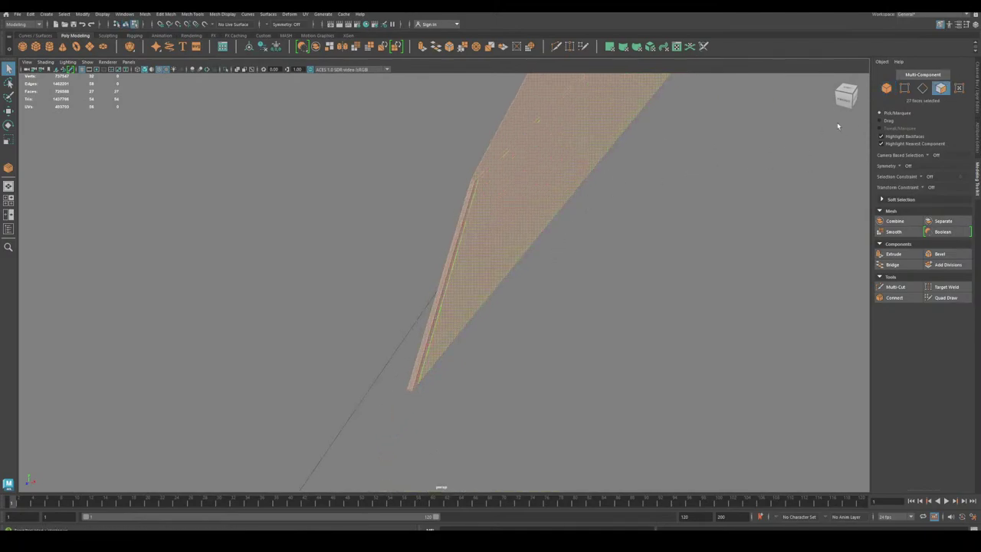
alt+right_drag(505, 268, 540, 281)
click(922, 90)
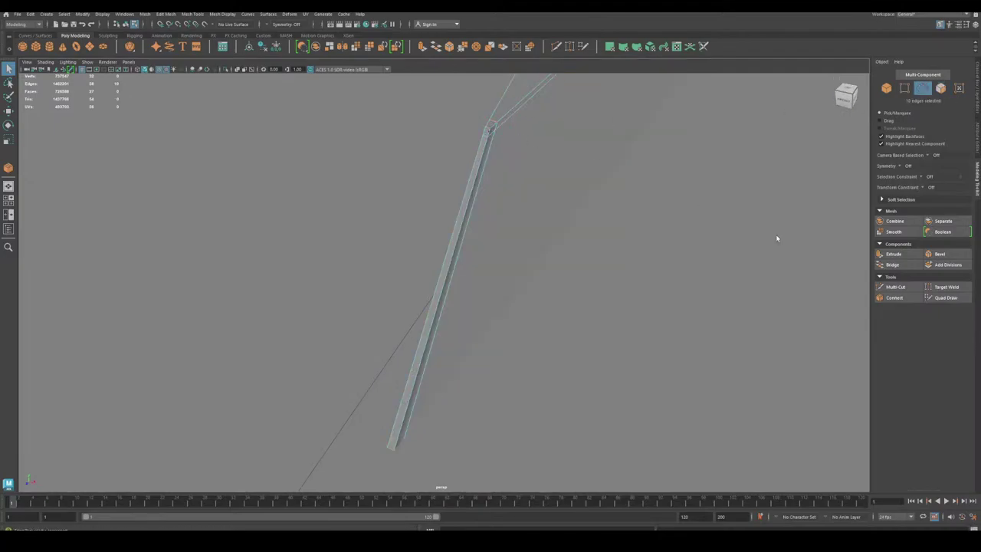
click(894, 297)
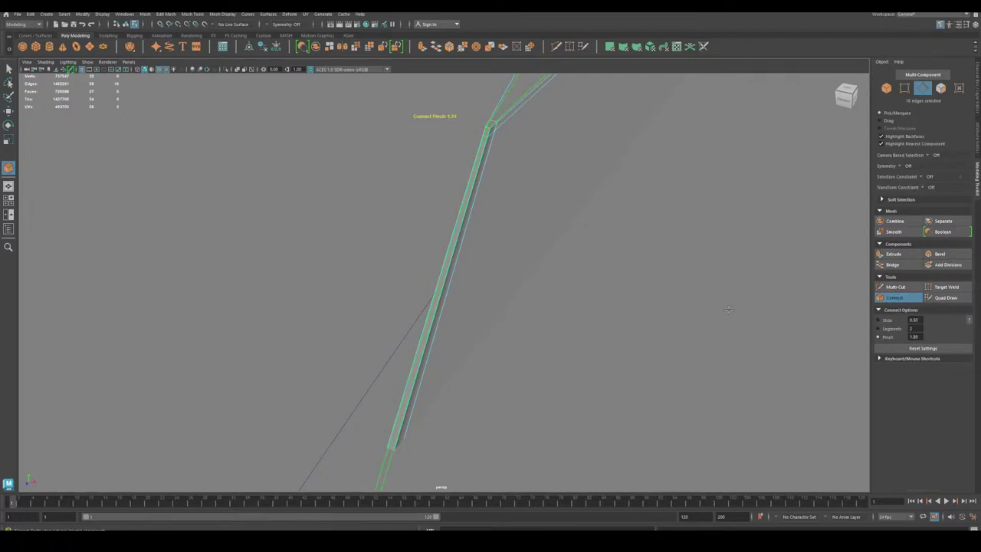
key(q)
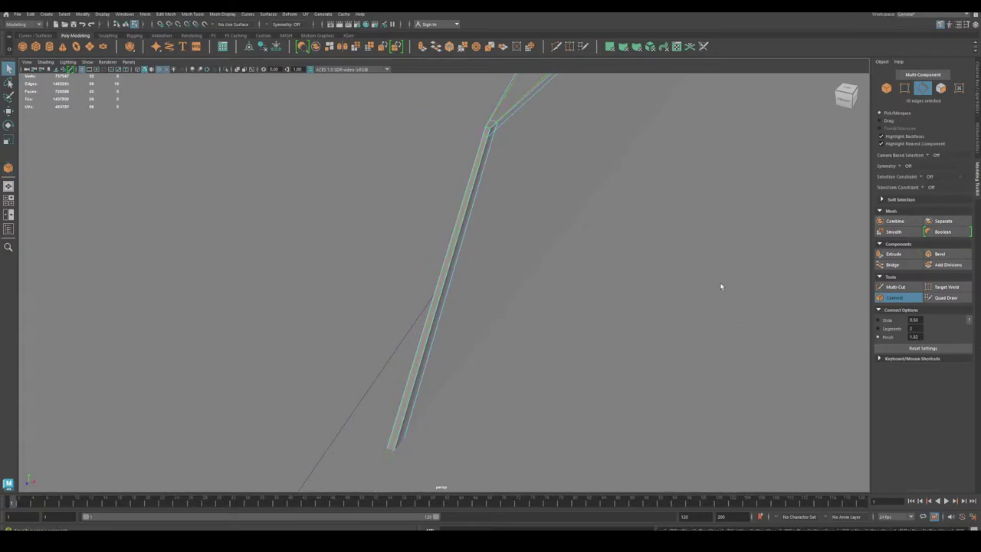
Preview the wedge smoothed, hide the wireframe overlay and examine how the wedge sits on the disc.
click(887, 87)
key(3)
scroll(787, 197, down, 8)
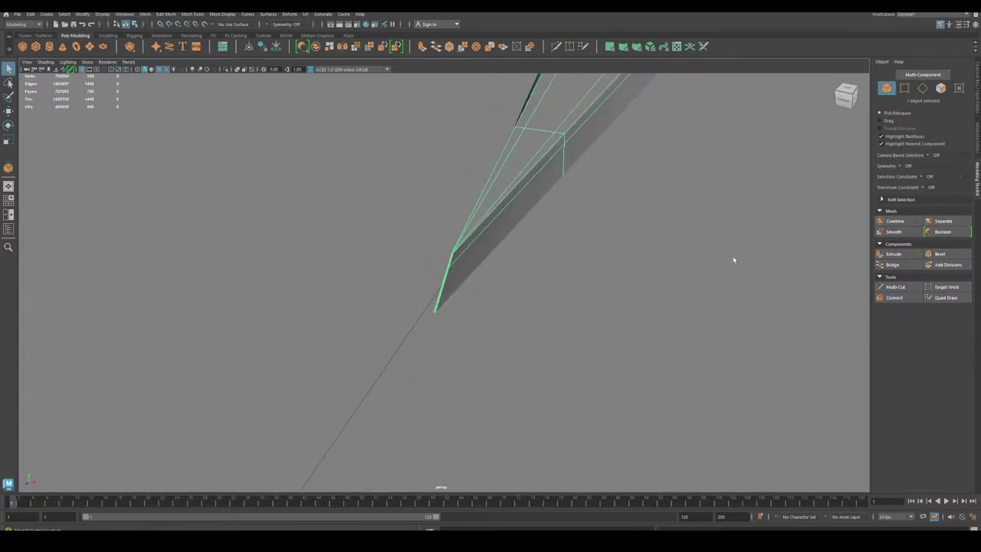
click(358, 239)
alt+drag(358, 239, 247, 243)
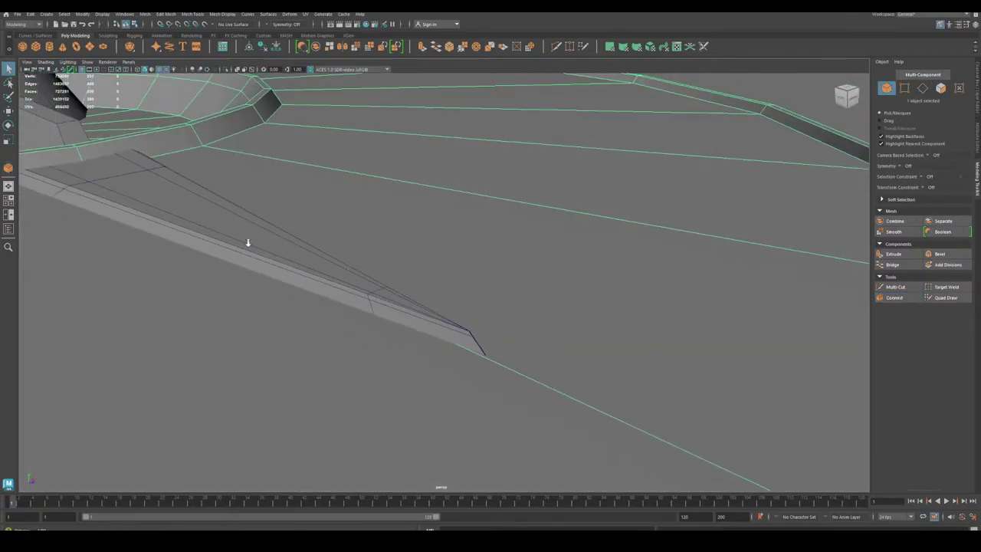
scroll(248, 243, down, 4)
click(158, 70)
scroll(396, 223, up, 3)
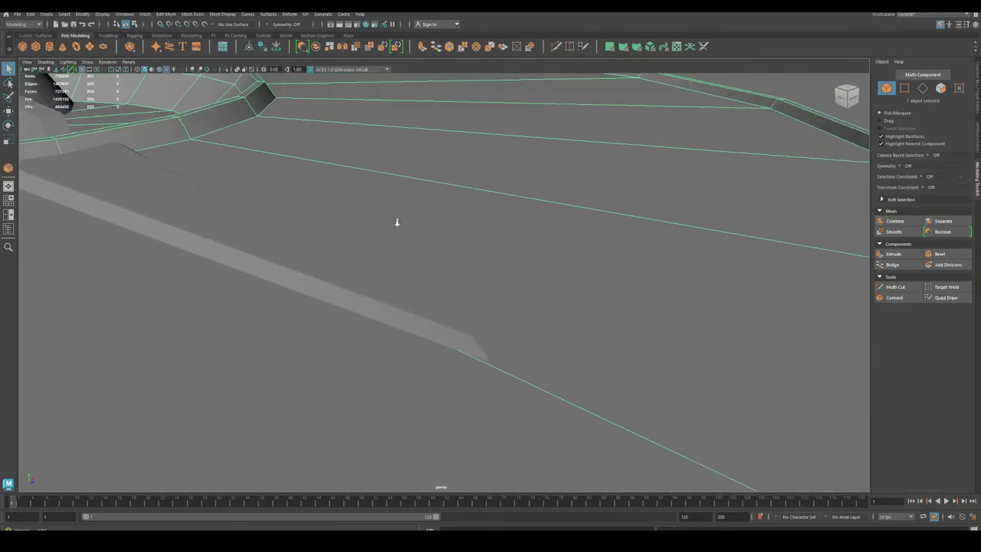
alt+drag(477, 269, 233, 205)
scroll(232, 206, up, 4)
scroll(232, 205, down, 3)
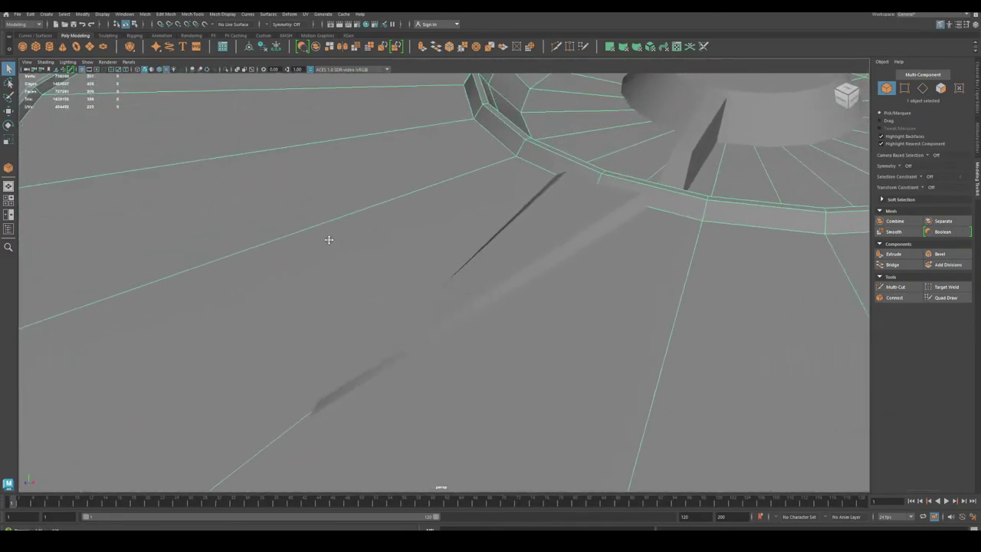
scroll(328, 238, up, 1)
Select the wedge and make 7 special duplicates around the hub, each rotated 45 degrees in Y.
click(548, 230)
click(580, 243)
scroll(343, 223, down, 4)
alt+drag(342, 223, 285, 222)
scroll(285, 223, down, 3)
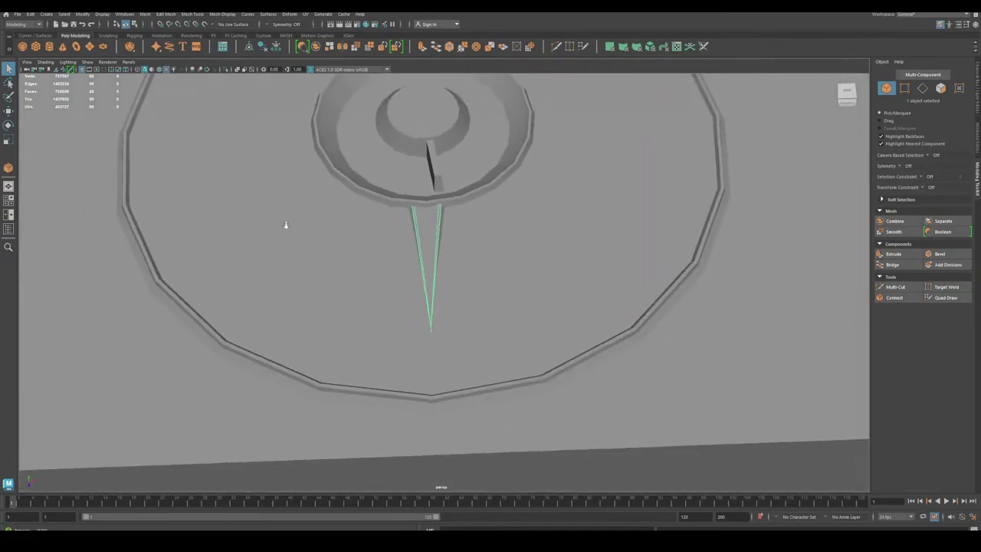
alt+middle_drag(284, 223, 319, 267)
click(31, 15)
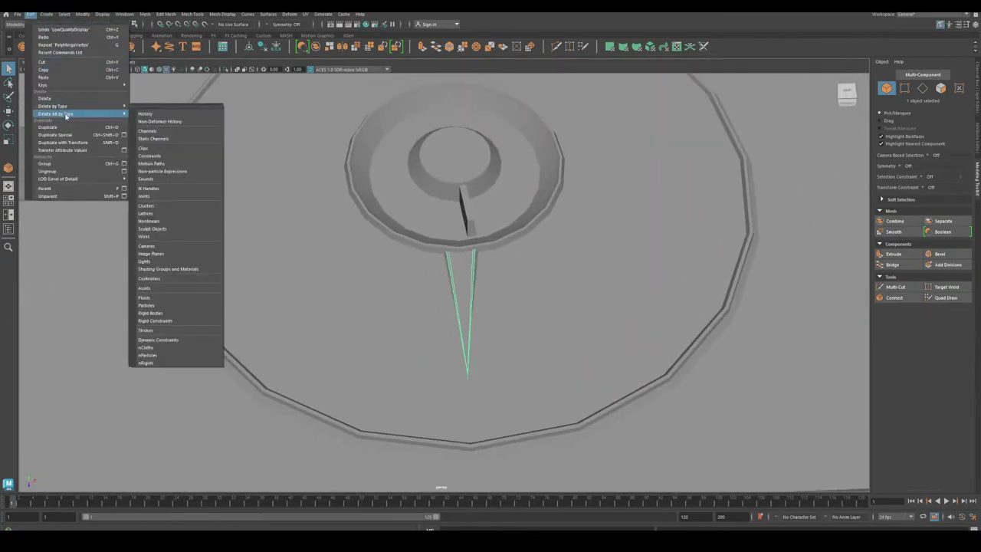
click(123, 135)
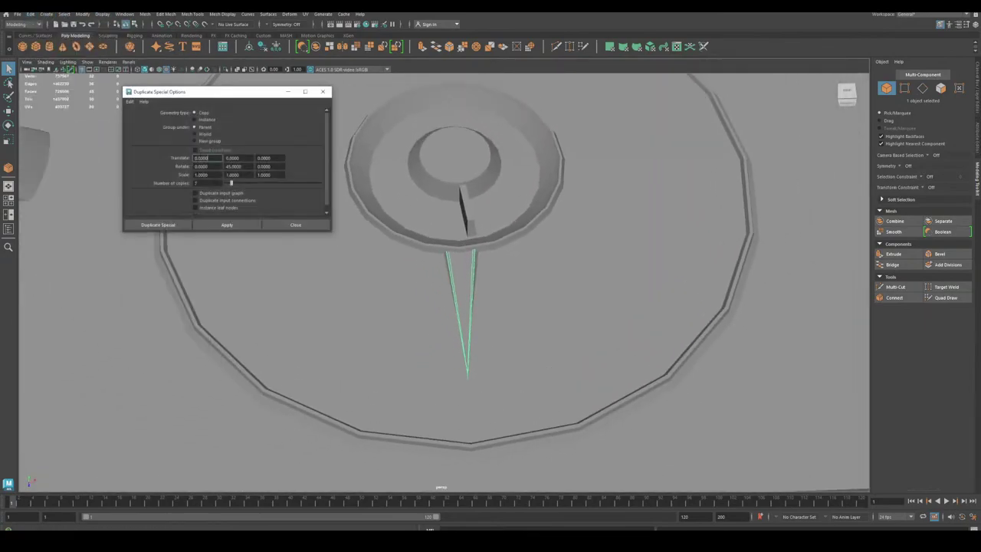
click(176, 227)
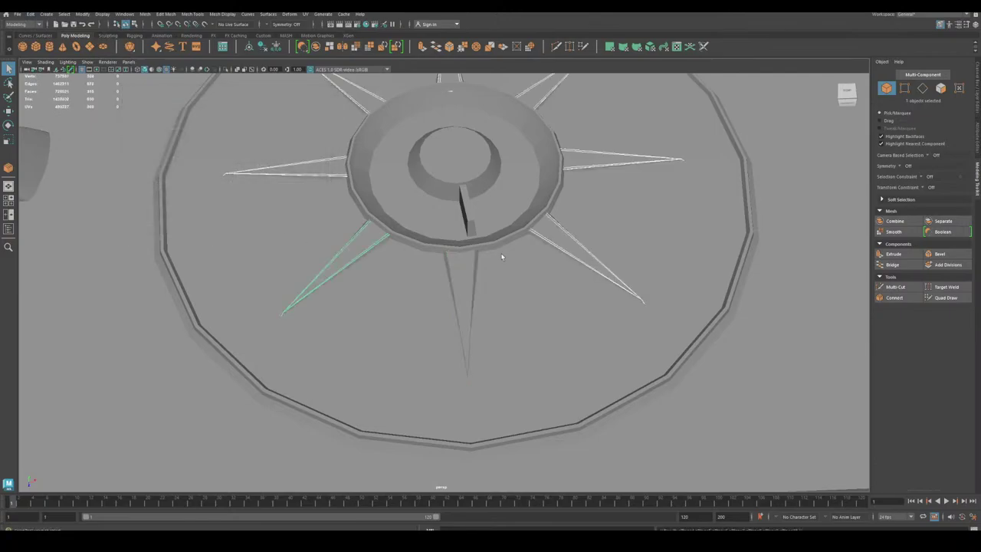
alt+right_drag(501, 255, 342, 212)
alt+drag(342, 212, 316, 283)
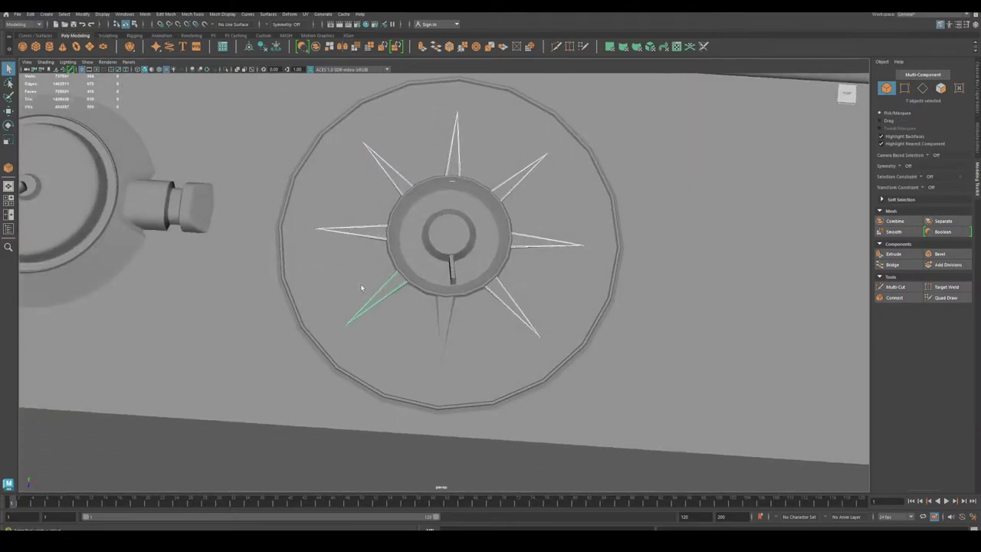
Try to rotate a duplicate of the original wedge into the gap beside it, and delete the copy.
click(438, 310)
key(w)
alt+middle_drag(372, 309, 381, 276)
alt+right_drag(381, 276, 487, 347)
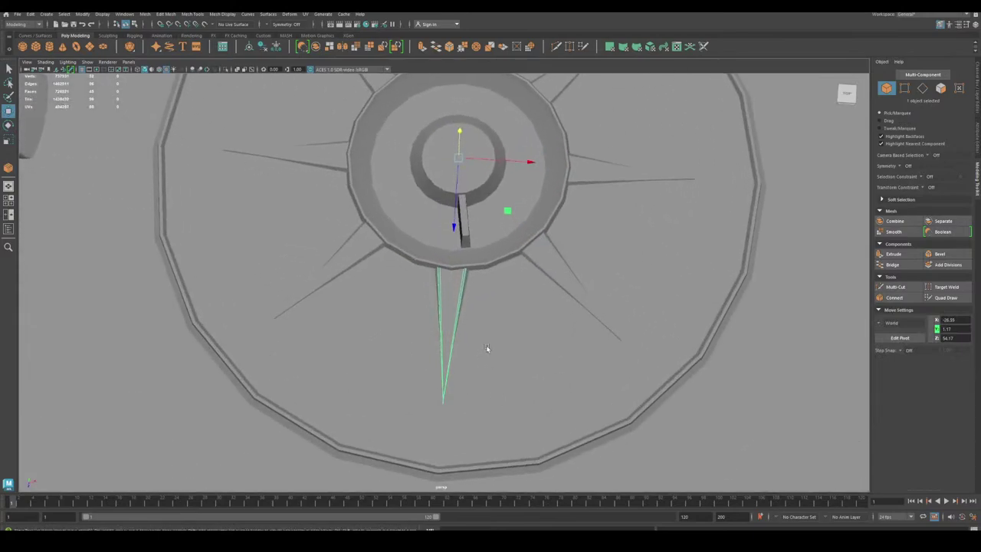
alt+drag(487, 348, 502, 320)
key(e)
key(j)
drag(413, 240, 402, 242)
key(ctrl+z)
alt+right_drag(397, 245, 504, 360)
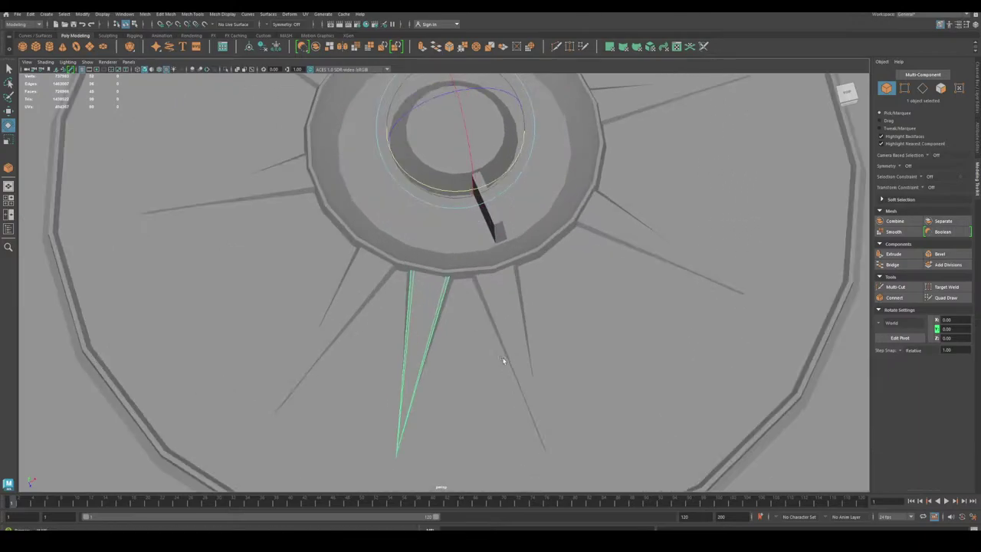
mouse_move(504, 360)
alt+mouse_down()
mouse_move(526, 324)
mouse_move(518, 352)
alt+mouse_up()
key(Delete)
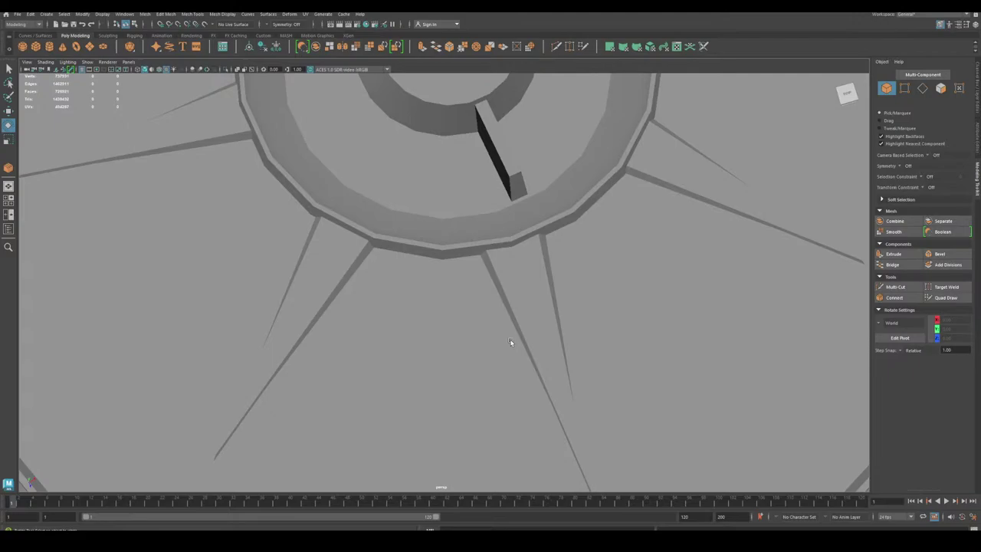
Duplicate a wedge and rotate the copy around the hub into the neighbouring gap, using a relative rotation step snap of 22.5.
click(534, 304)
alt+right_drag(318, 215, 83, 102)
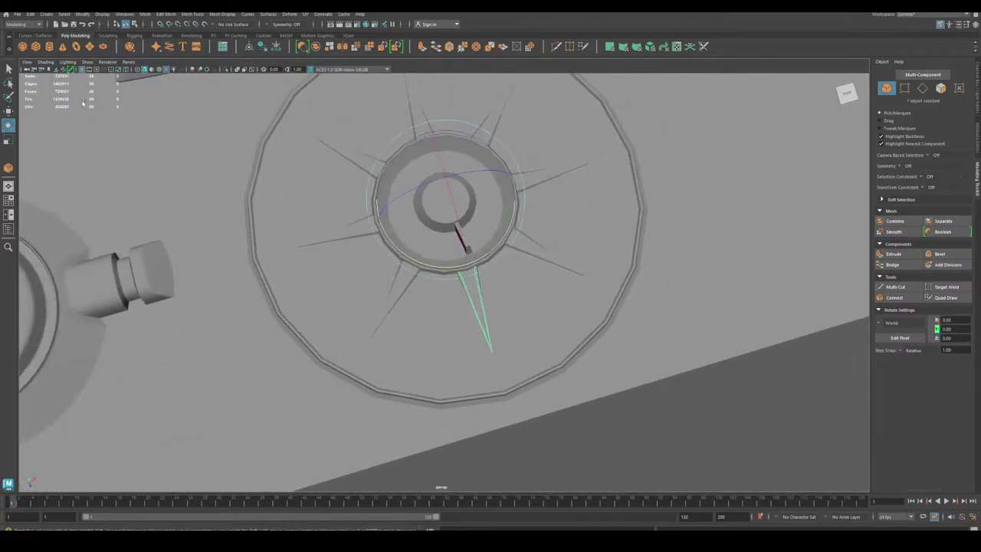
click(29, 15)
click(28, 15)
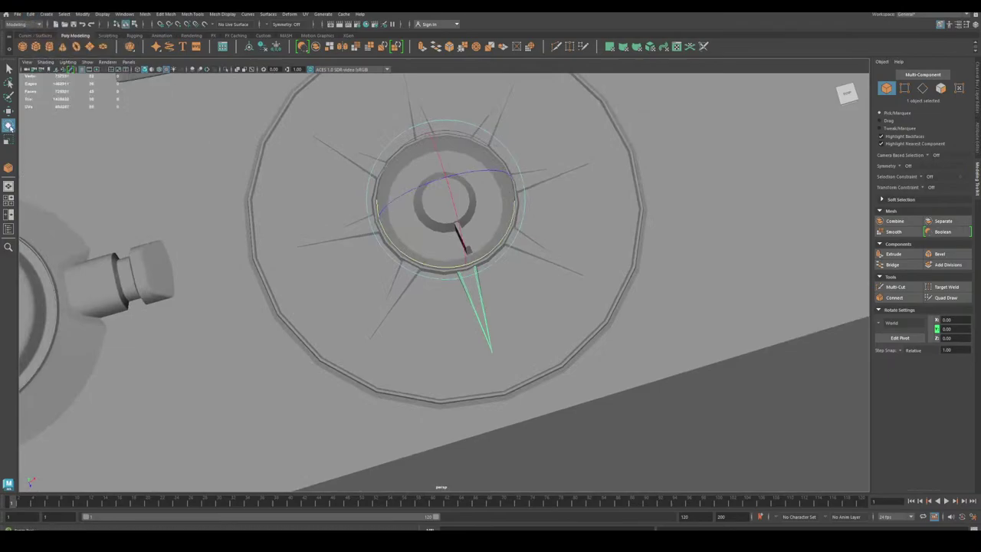
double_click(8, 126)
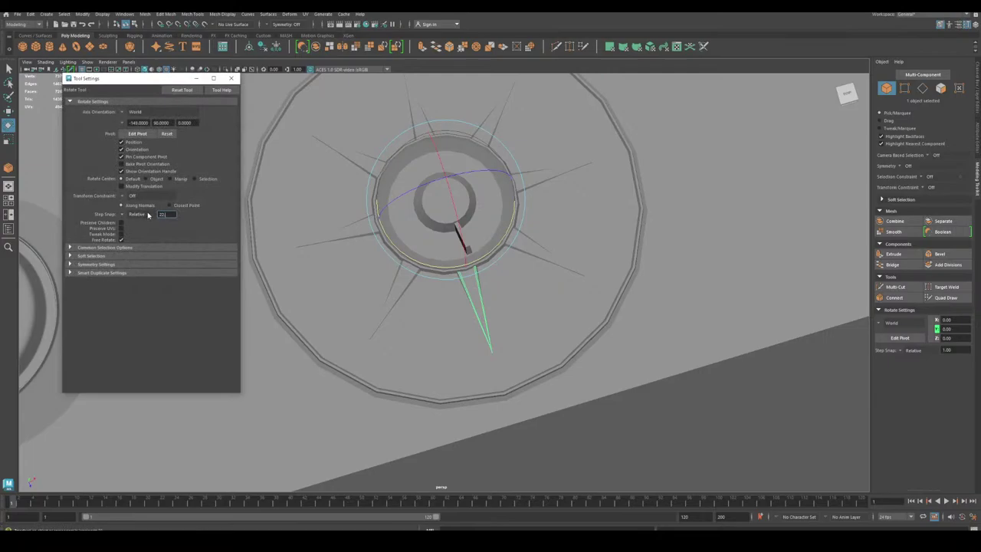
key(Return)
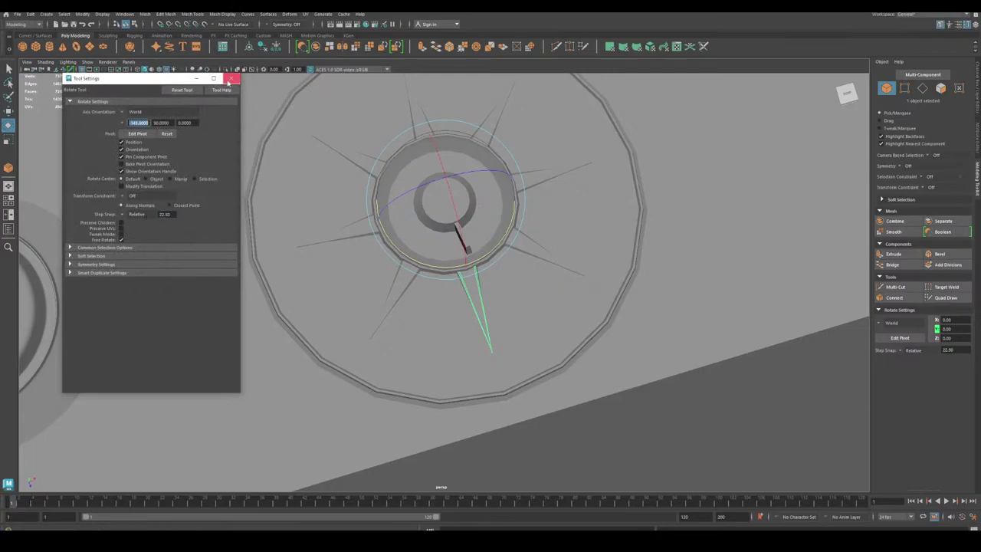
click(229, 80)
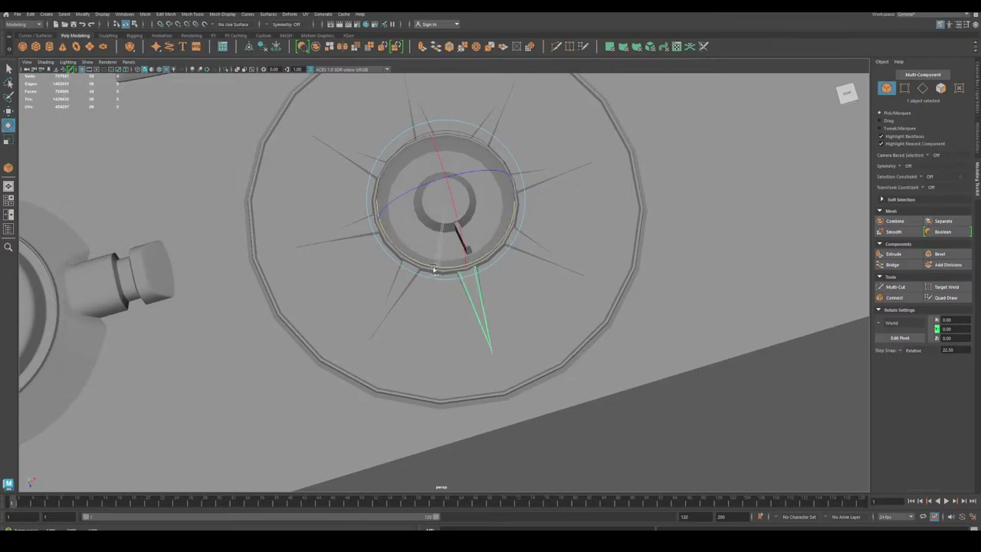
alt+right_drag(328, 258, 584, 466)
alt+drag(584, 465, 563, 455)
alt+right_drag(563, 455, 295, 268)
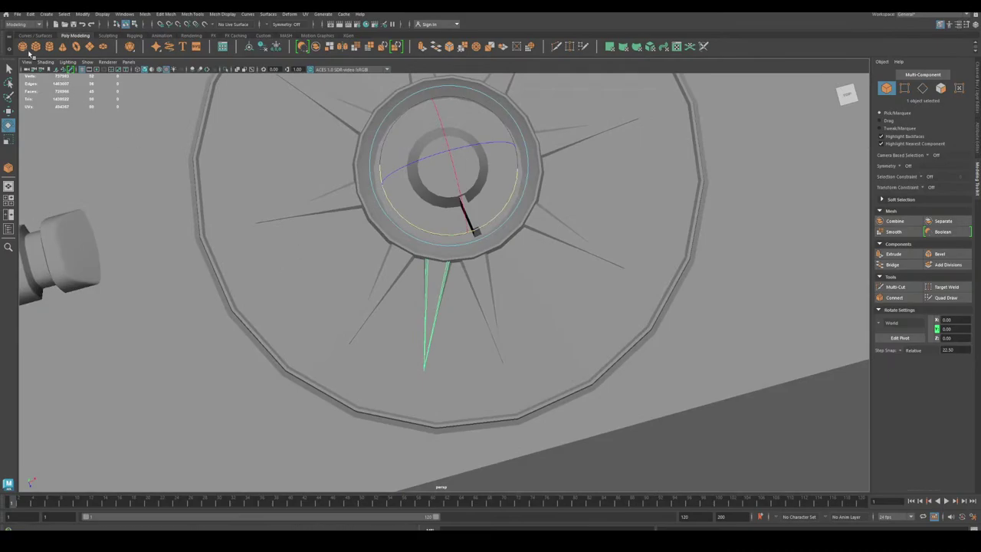
Set the Rotate tool's relative step snap to 1.
double_click(12, 127)
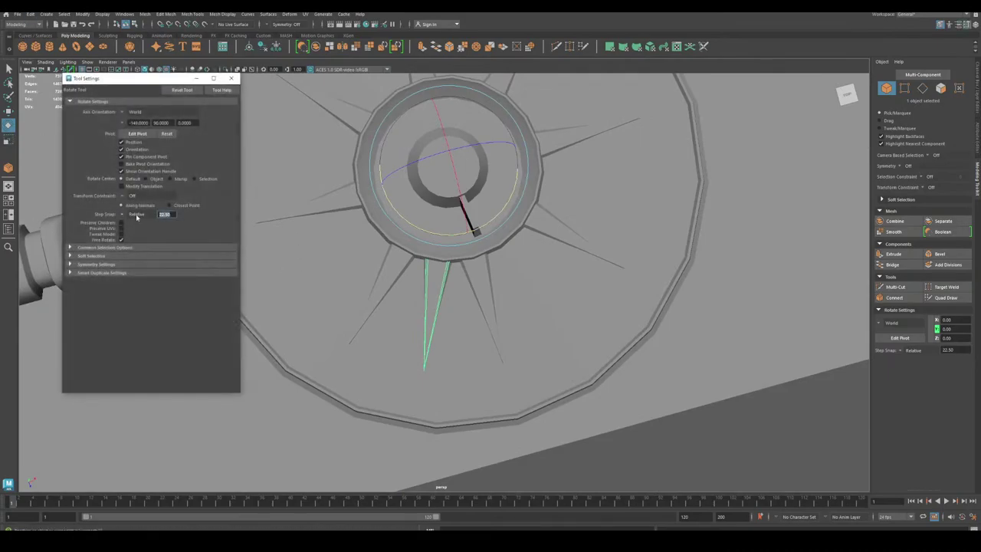
click(232, 78)
alt+drag(278, 166, 401, 263)
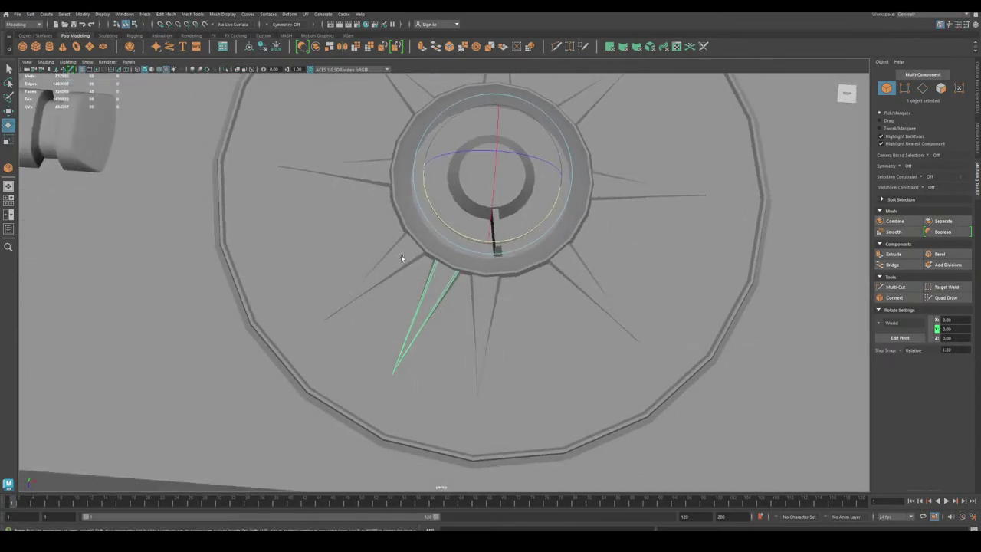
Scale the in-between wedge copy down uniformly toward the hub's centre.
key(r)
drag(492, 175, 540, 263)
key(ctrl+z)
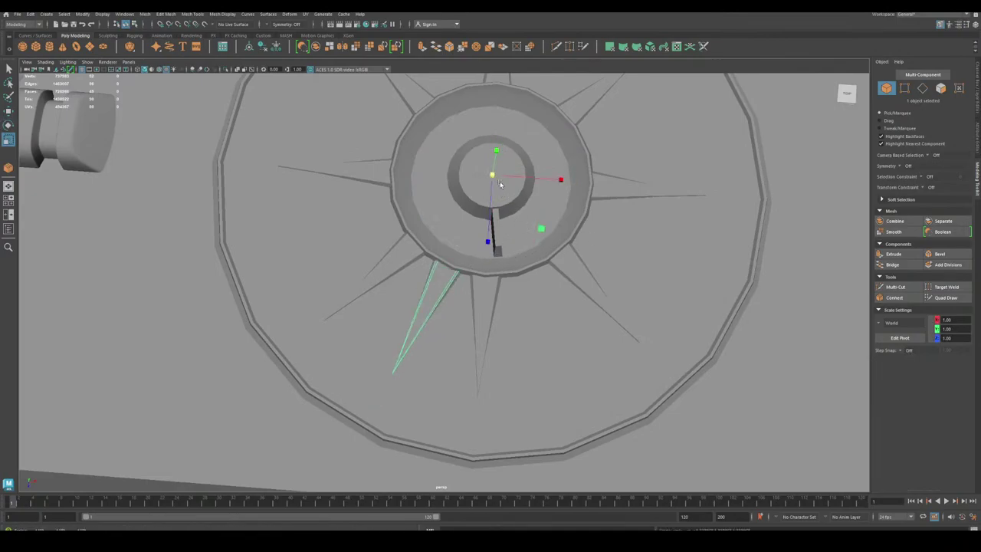
drag(493, 177, 436, 162)
key(e)
key(w)
Move the small wedge outward from the hub and slightly lower, so it emerges from the ring between two larger wedges.
alt+drag(404, 227, 488, 217)
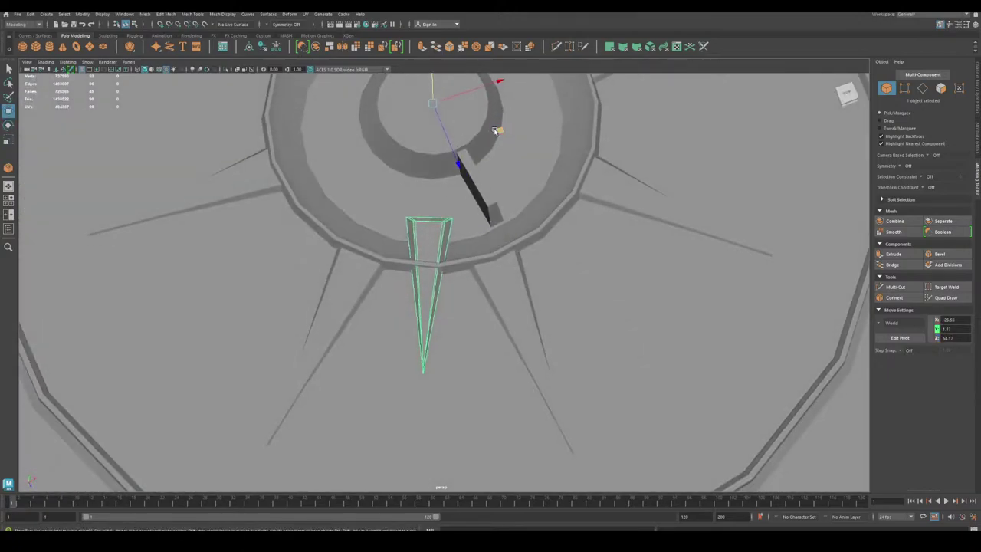
middle_drag(499, 132, 498, 169)
drag(498, 168, 497, 170)
alt+drag(496, 192, 420, 145)
drag(563, 217, 565, 220)
alt+right_drag(475, 213, 420, 217)
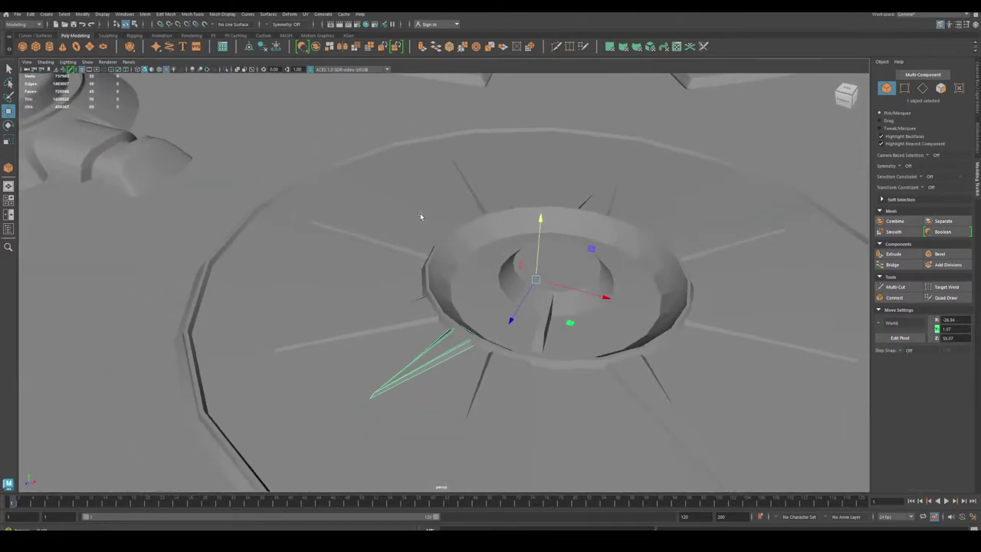
alt+drag(421, 217, 403, 241)
alt+right_drag(403, 241, 355, 271)
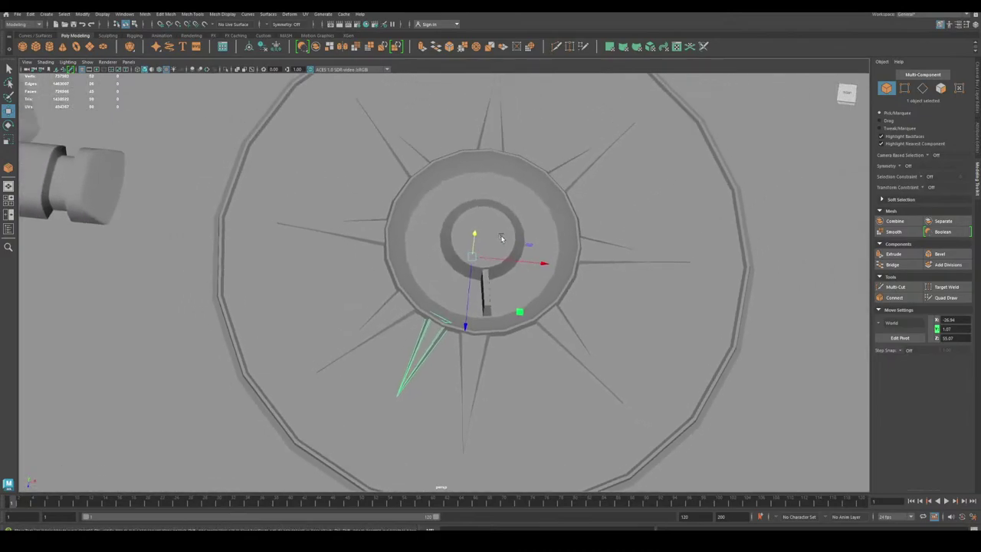
Show the wireframe over the shaded models and snap the small wedge's pivot to the hub's centre vertex.
click(160, 70)
alt+right_drag(368, 238, 448, 256)
alt+middle_drag(448, 256, 397, 269)
mouse_move(396, 269)
alt+right_down()
mouse_move(421, 291)
mouse_move(424, 282)
alt+right_up()
key(f)
alt+right_drag(576, 272, 509, 265)
alt+middle_drag(510, 265, 442, 368)
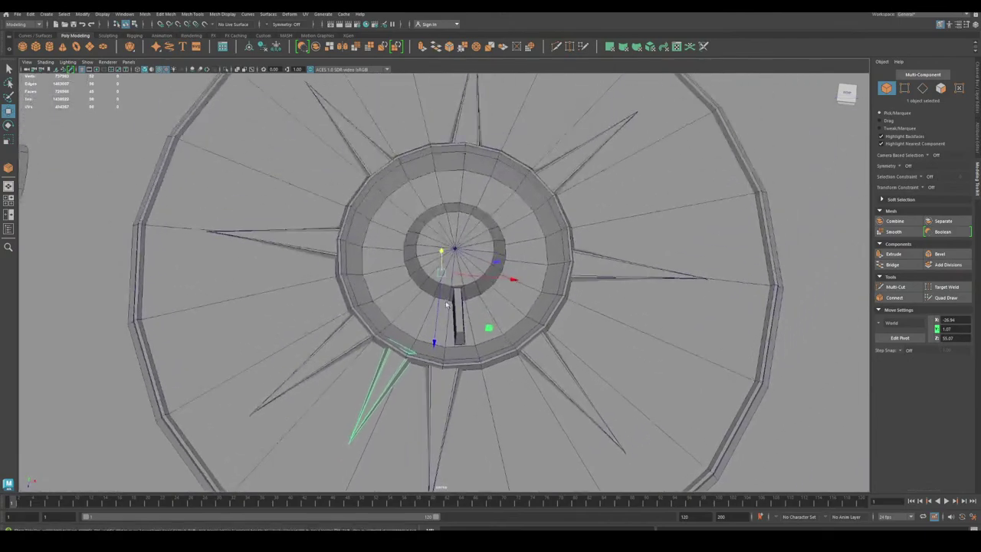
alt+right_drag(407, 330, 445, 296)
alt+middle_drag(445, 296, 449, 272)
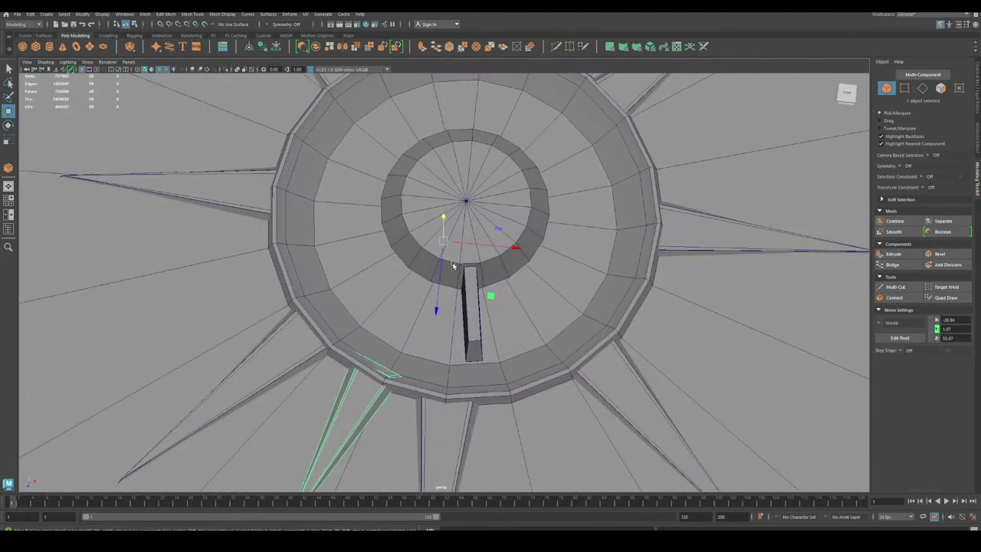
key(d)
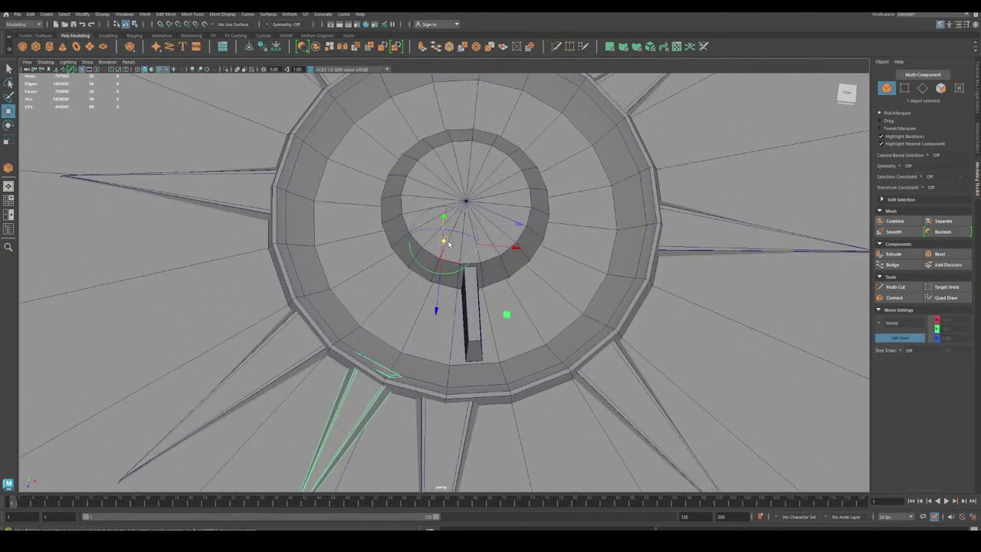
key(v)
drag(446, 242, 468, 203)
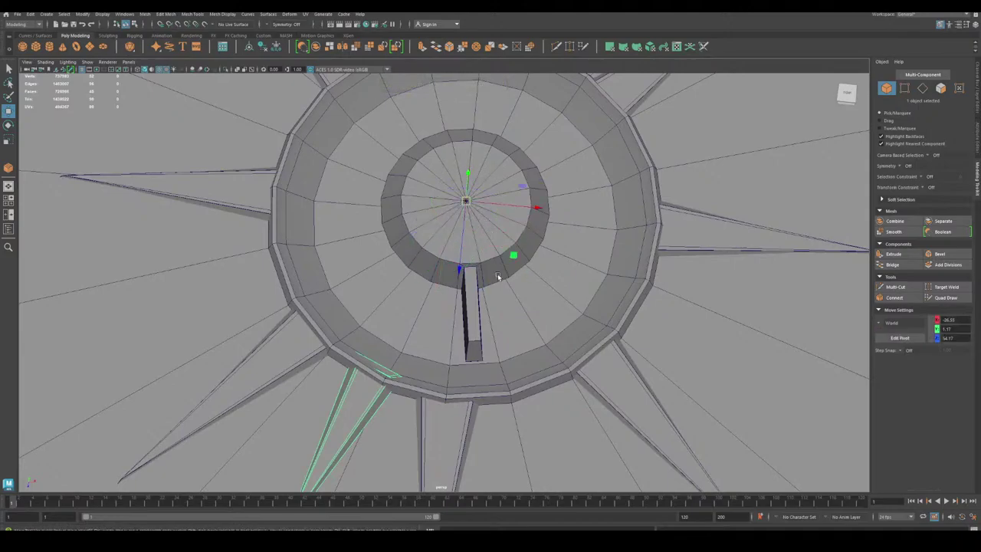
Move the small wedge's inner-end vertices outward so that end stops poking through the ring's inner wall.
scroll(498, 276, down, 3)
alt+drag(431, 292, 410, 280)
scroll(418, 314, up, 2)
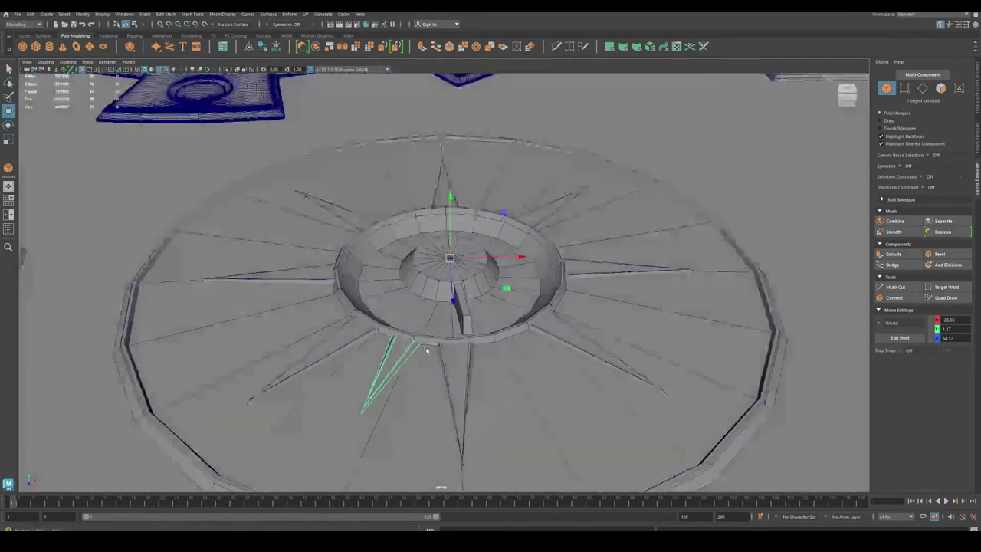
alt+drag(426, 351, 260, 332)
scroll(260, 332, up, 2)
alt+middle_drag(260, 332, 386, 310)
alt+right_drag(386, 310, 651, 490)
alt+drag(591, 343, 519, 339)
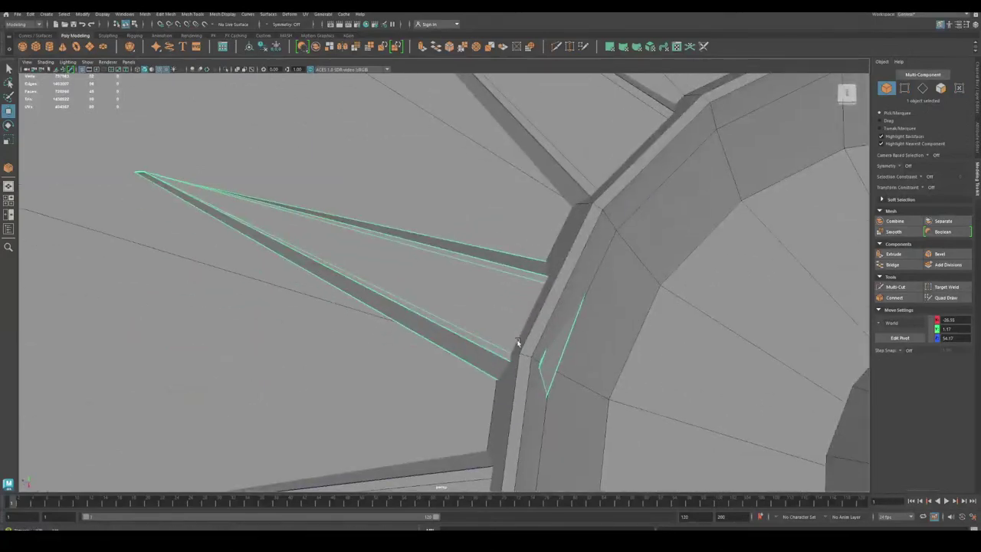
alt+middle_drag(519, 340, 452, 298)
alt+right_drag(453, 298, 498, 398)
alt+drag(499, 399, 534, 401)
scroll(534, 401, down, 1)
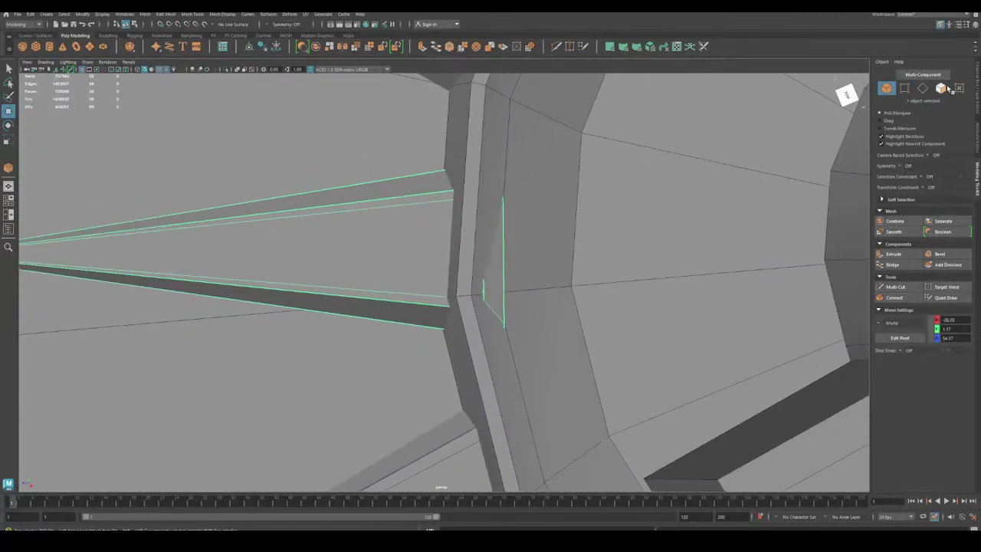
click(905, 90)
drag(548, 132, 407, 405)
key(r)
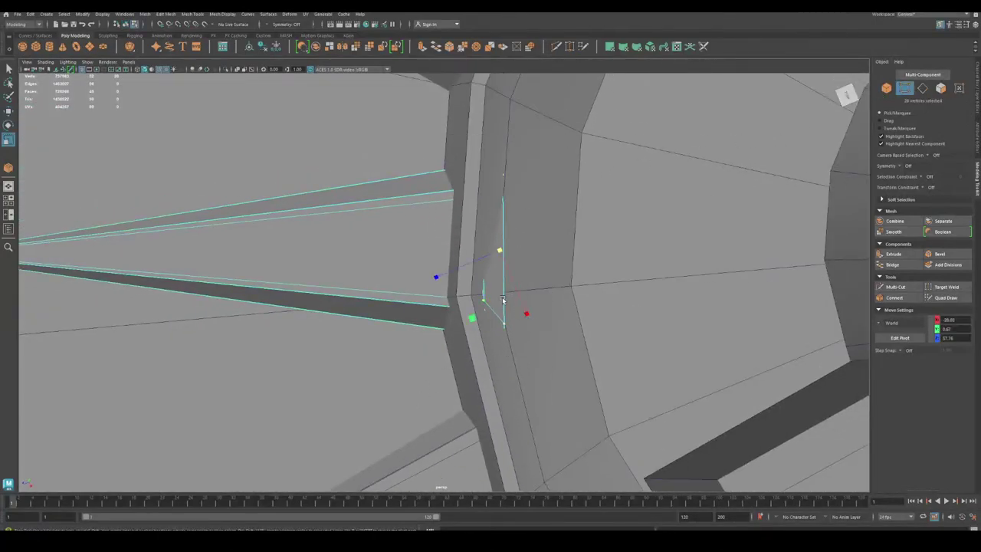
key(w)
drag(472, 318, 459, 319)
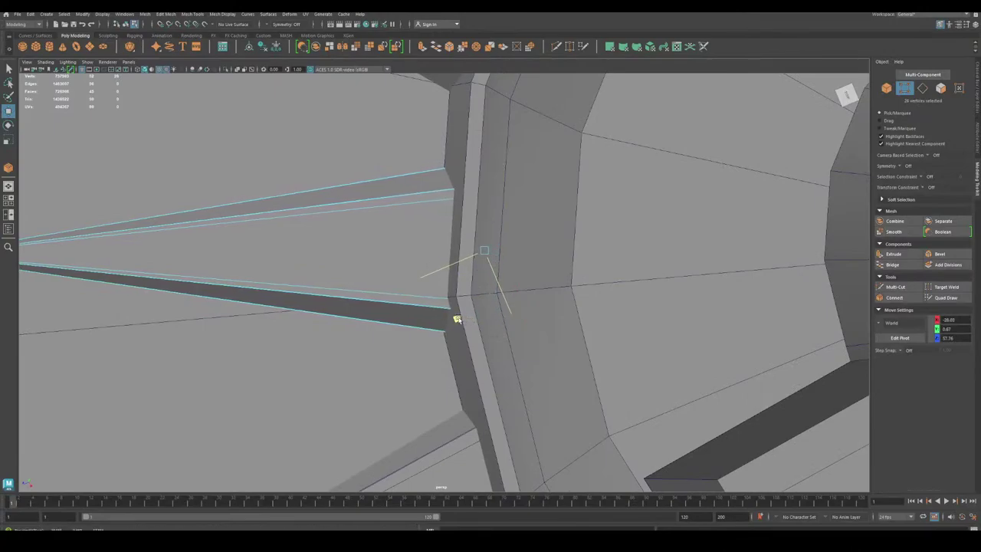
alt+right_drag(633, 324, 215, 295)
alt+drag(203, 295, 262, 280)
click(886, 89)
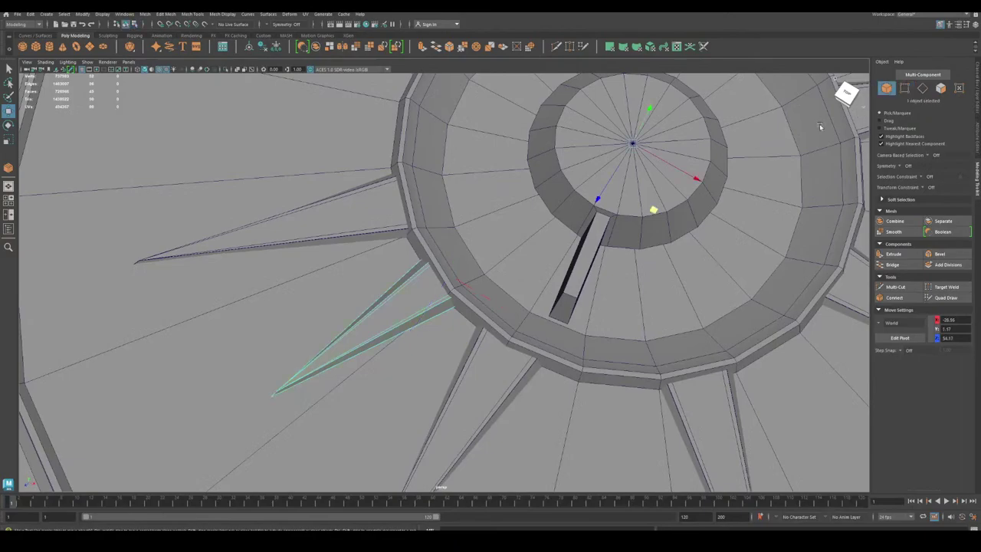
Turn on smooth mesh preview for the small wedge and check its shape with the wireframe overlay hidden.
key(3)
click(271, 304)
alt+drag(232, 328, 260, 222)
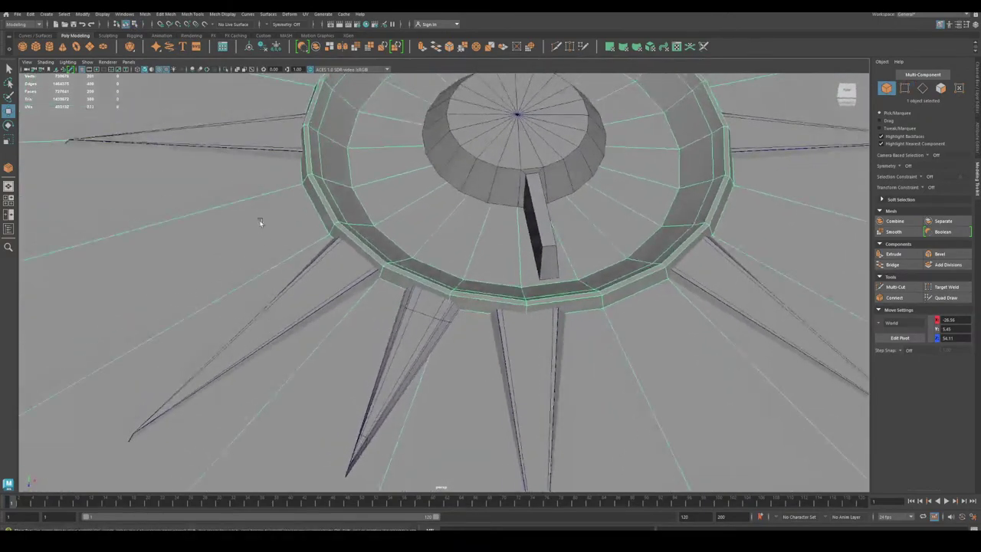
click(160, 70)
alt+middle_drag(185, 215, 230, 130)
alt+right_drag(230, 131, 449, 276)
alt+drag(449, 276, 474, 262)
alt+middle_drag(475, 262, 471, 248)
alt+right_drag(470, 247, 430, 307)
alt+drag(429, 306, 214, 260)
Show the wireframe overlay and use Duplicate Special to make 7 copies of the small wedge, each rotated 45 degrees in Y.
click(451, 206)
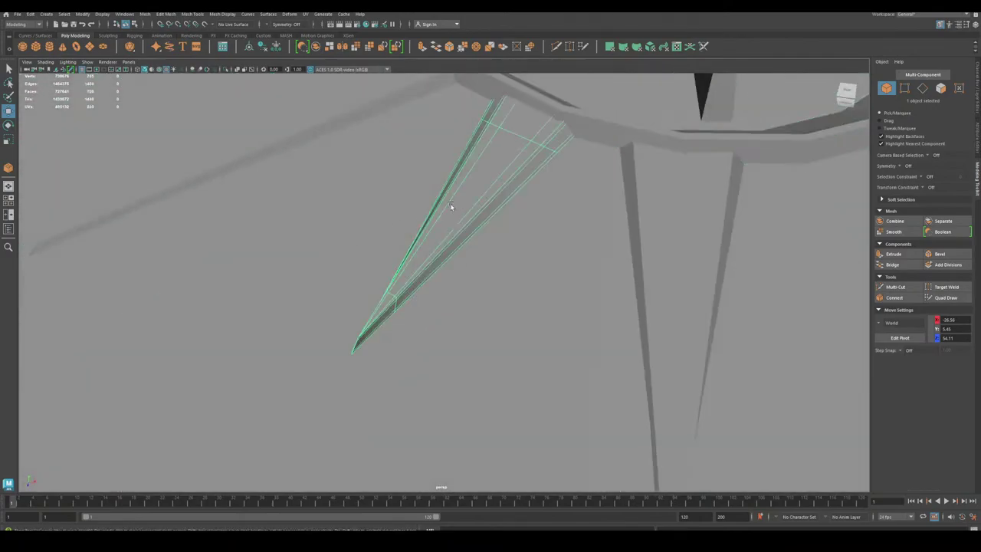
click(160, 70)
alt+right_drag(368, 264, 253, 189)
alt+middle_drag(281, 201, 291, 245)
alt+right_drag(445, 265, 372, 216)
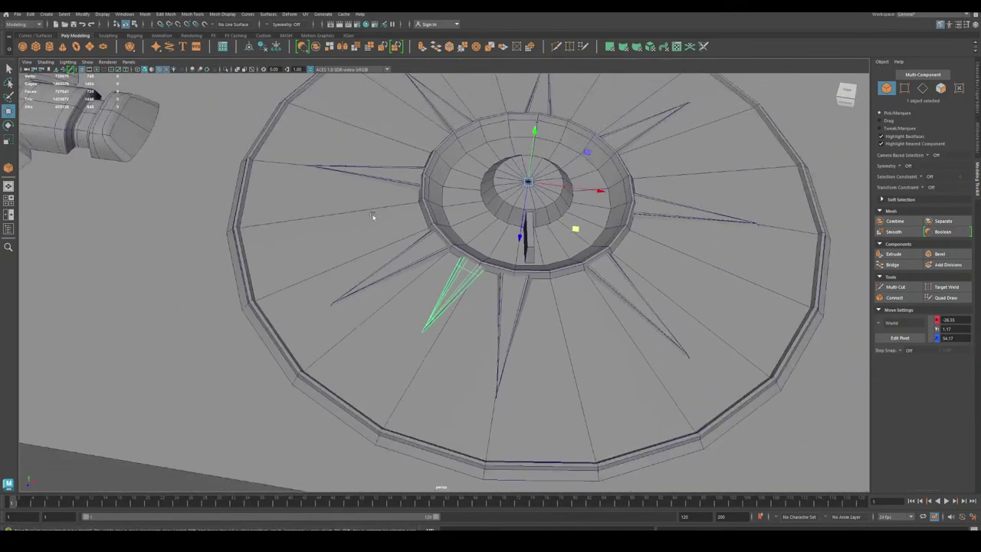
alt+drag(372, 216, 403, 295)
alt+right_drag(403, 294, 368, 268)
click(32, 14)
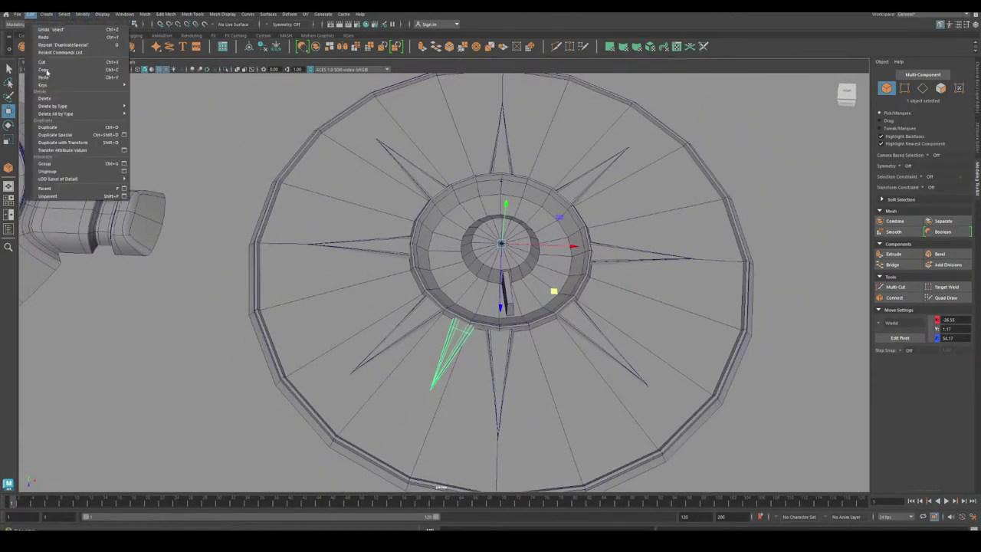
click(124, 136)
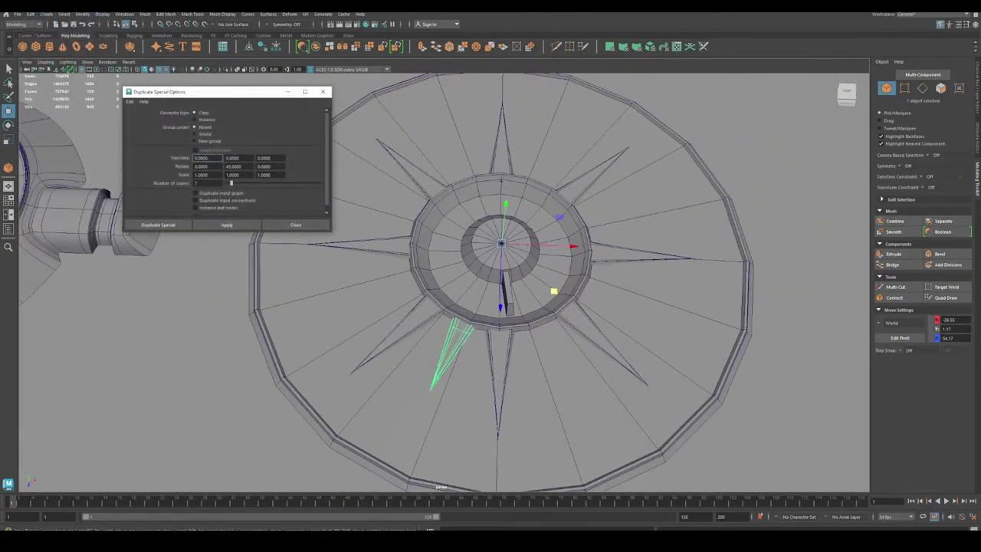
click(174, 226)
alt+right_drag(392, 274, 350, 271)
alt+drag(351, 271, 351, 285)
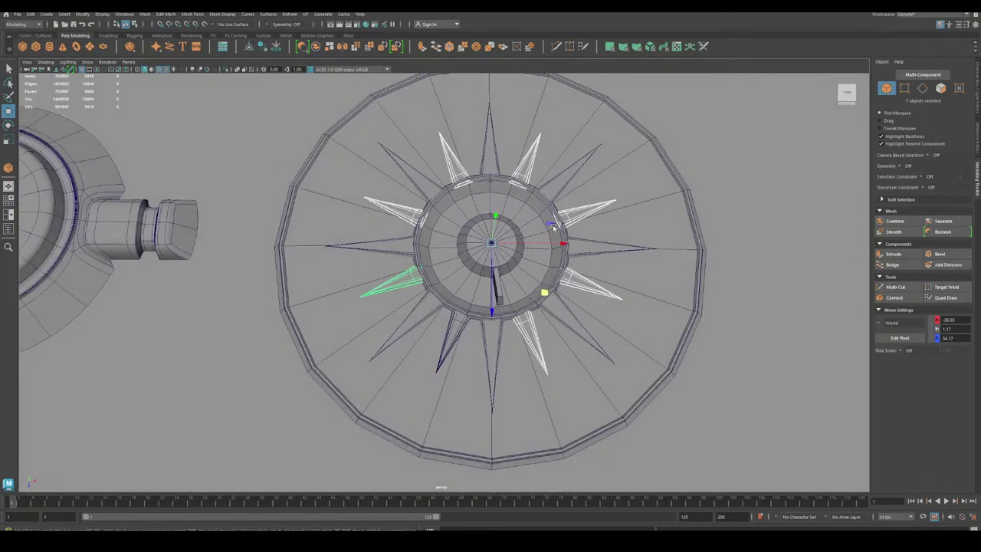
Hide the wireframe overlay and compare the wedges around the disc's hub with the reference image.
click(904, 89)
click(887, 89)
click(768, 185)
scroll(768, 186, down, 3)
alt+drag(767, 186, 732, 189)
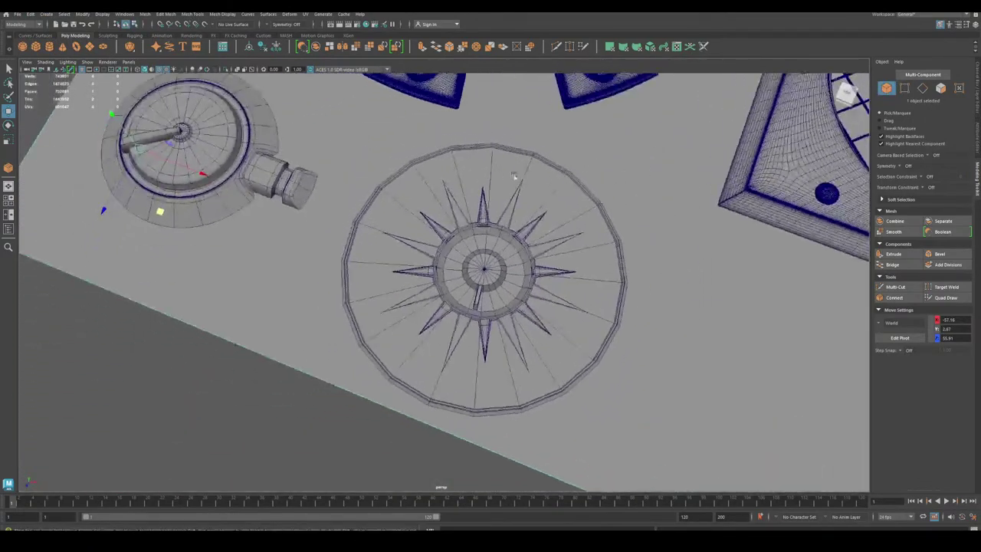
click(161, 70)
scroll(248, 347, down, 2)
mouse_move(248, 348)
alt+mouse_down()
mouse_move(256, 314)
mouse_move(328, 385)
alt+mouse_up()
scroll(327, 386, up, 3)
alt+middle_drag(327, 385, 344, 325)
scroll(344, 324, up, 5)
alt+drag(344, 324, 357, 309)
alt+right_drag(358, 309, 184, 252)
alt+drag(184, 252, 283, 324)
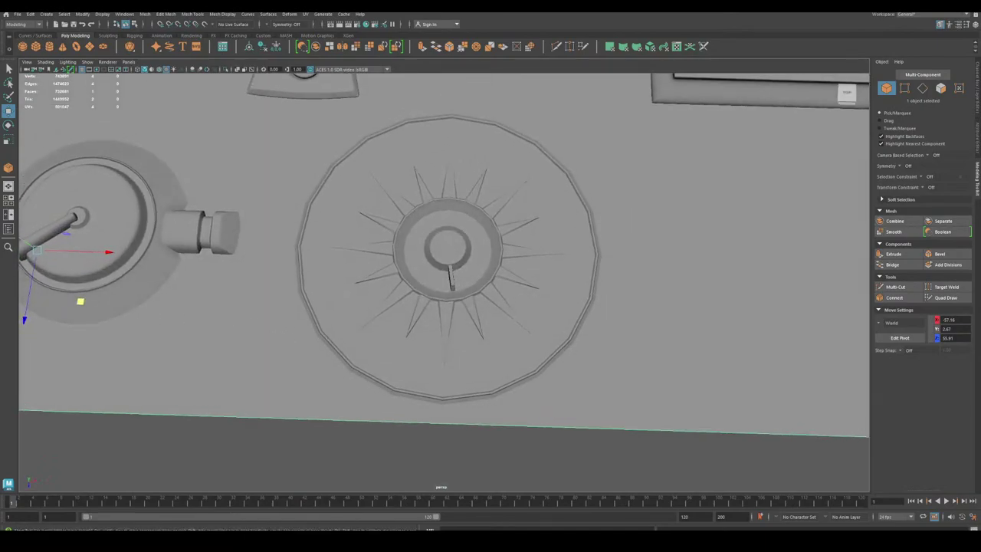
drag(0, 63, 242, 63)
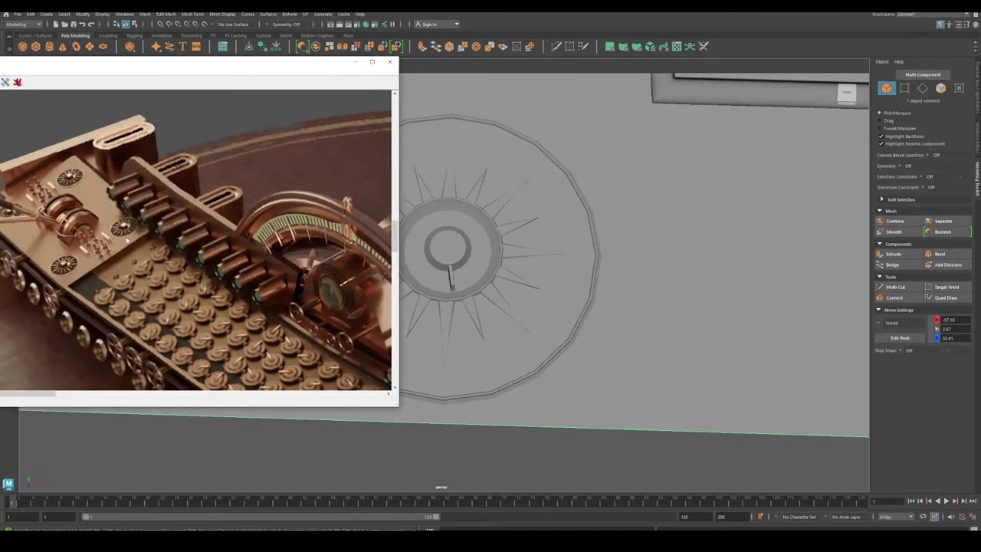
drag(279, 67, 1, 90)
Select the hub piece with its protruding arm at the disc's centre.
alt+right_drag(268, 171, 362, 257)
click(401, 244)
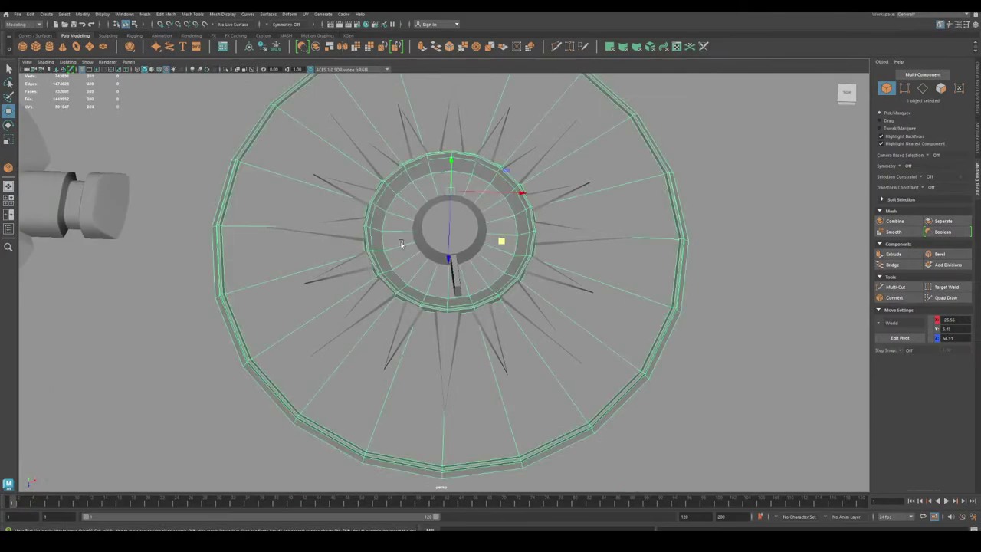
click(426, 232)
alt+drag(425, 295, 344, 227)
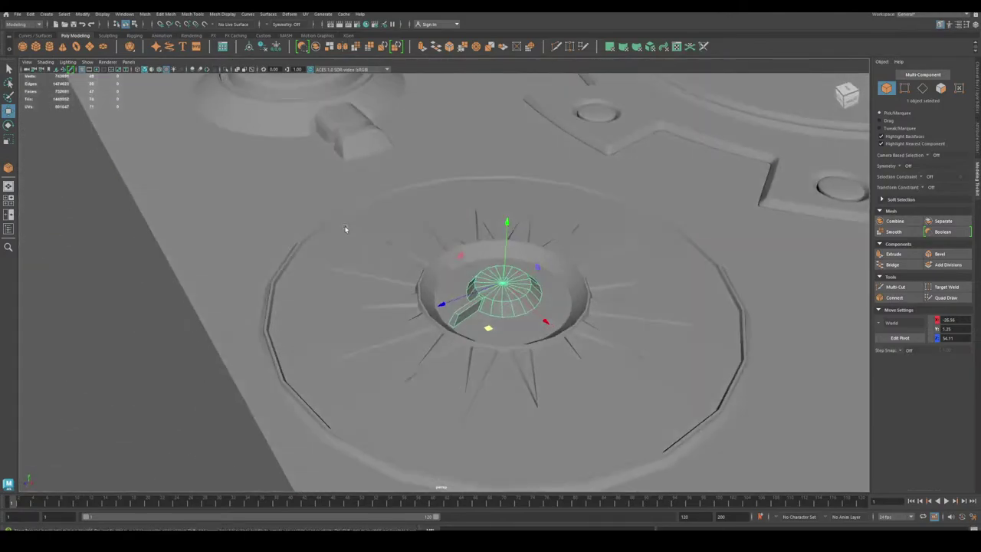
alt+right_drag(344, 227, 730, 269)
Try to connect the sloped side edges of the hub and arm with 2 segments, placing loops near both rims.
click(924, 91)
alt+middle_drag(662, 170, 598, 189)
alt+right_drag(598, 189, 682, 253)
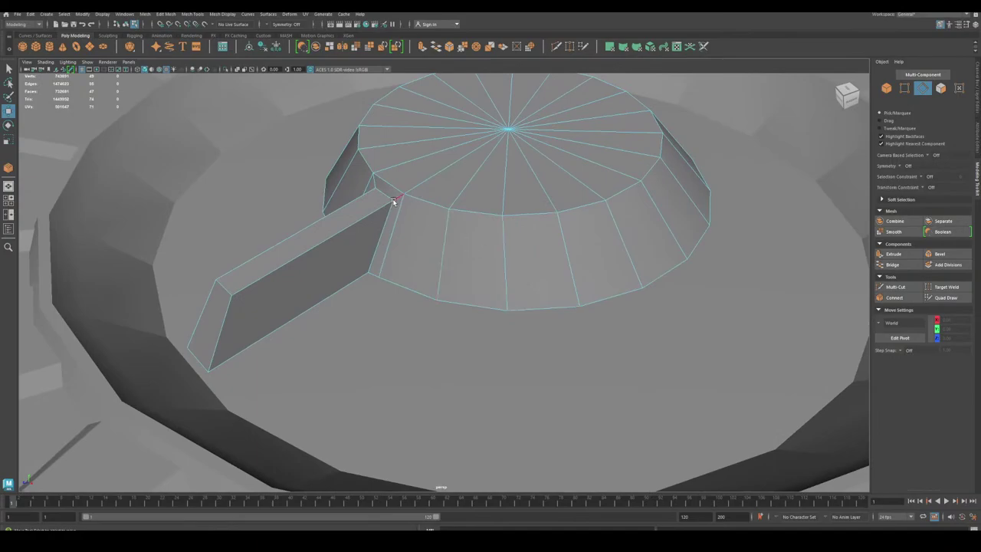
alt+middle_drag(403, 210, 407, 222)
alt+right_drag(407, 223, 450, 247)
click(451, 247)
shift+double_click(522, 240)
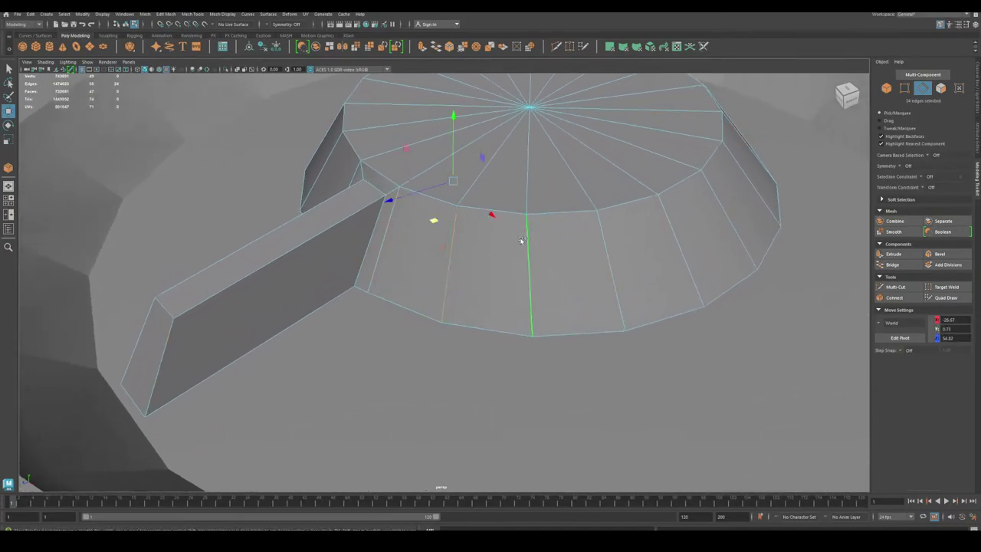
mouse_move(340, 228)
alt+mouse_down()
mouse_move(394, 230)
mouse_move(338, 228)
alt+mouse_up()
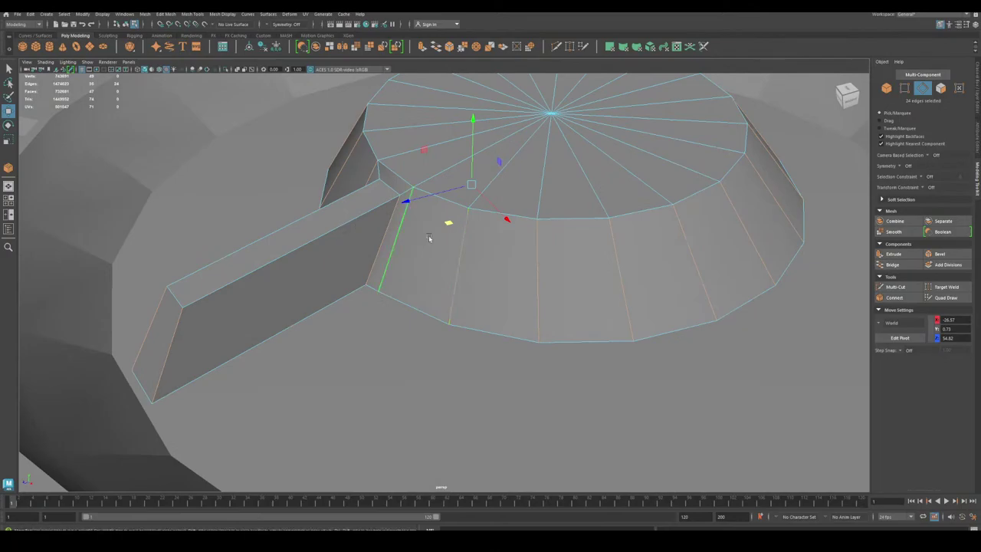
click(895, 298)
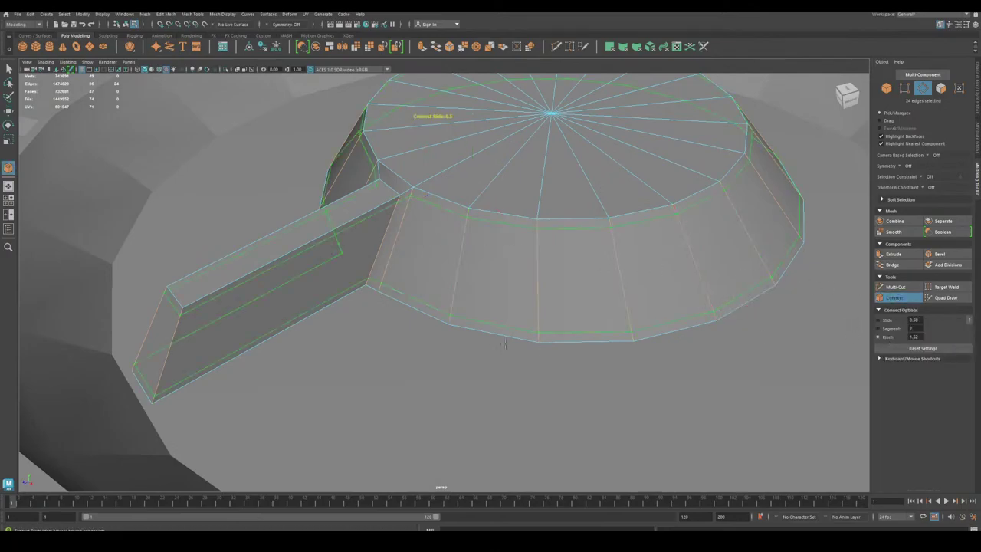
middle_drag(505, 344, 509, 348)
key(w)
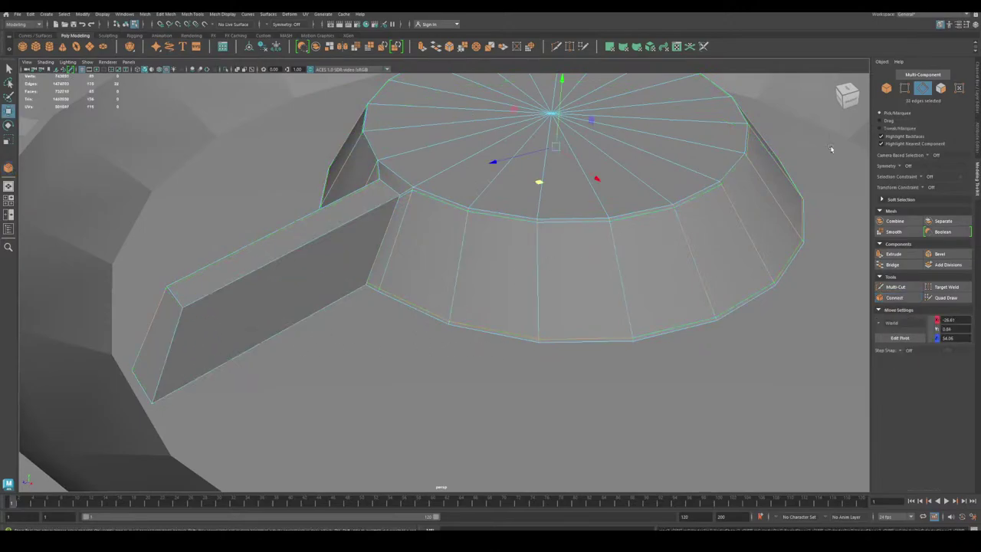
key(ctrl+z)
scroll(524, 177, down, 4)
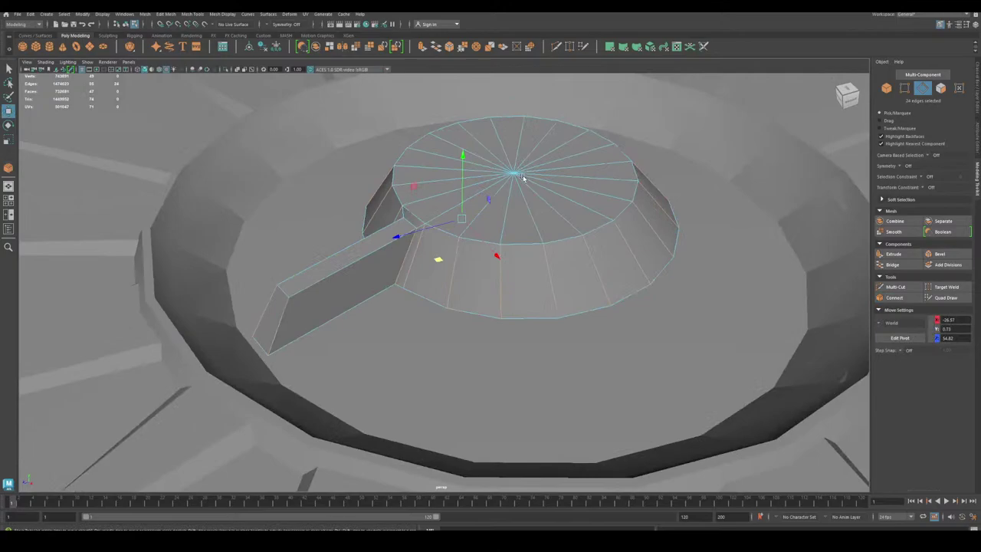
click(886, 89)
Examine the disc's size and detail against the other pieces on the base plate.
scroll(687, 250, down, 5)
scroll(686, 251, down, 15)
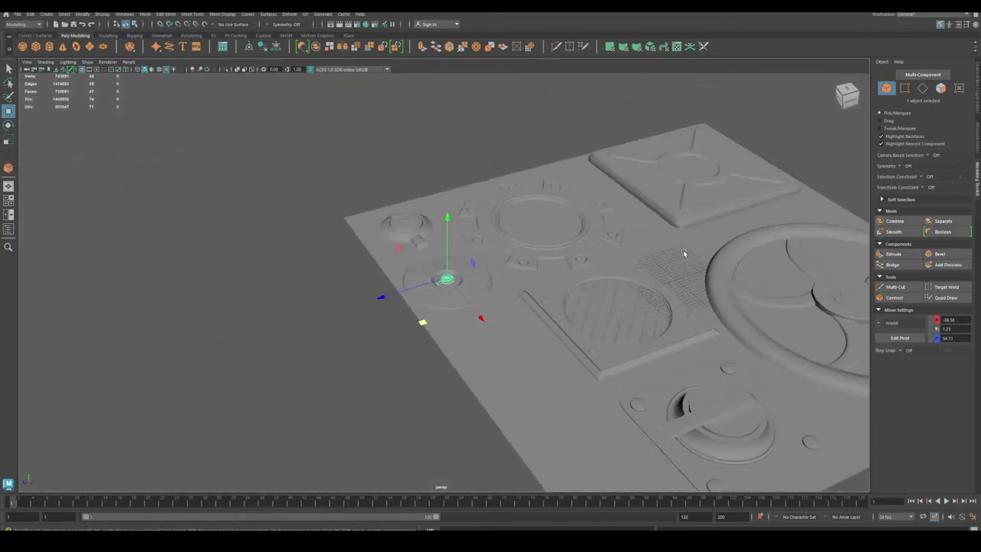
scroll(683, 253, up, 4)
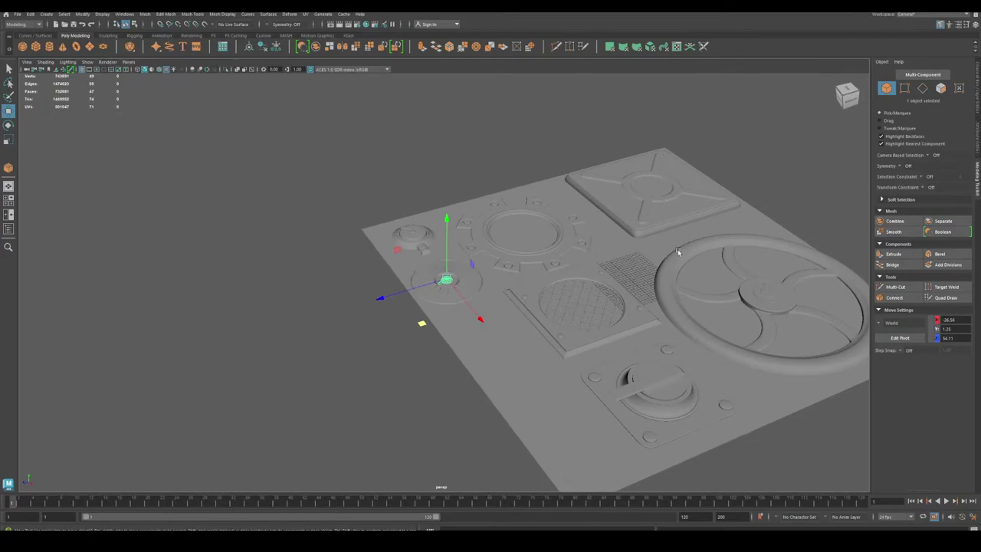
scroll(698, 237, down, 3)
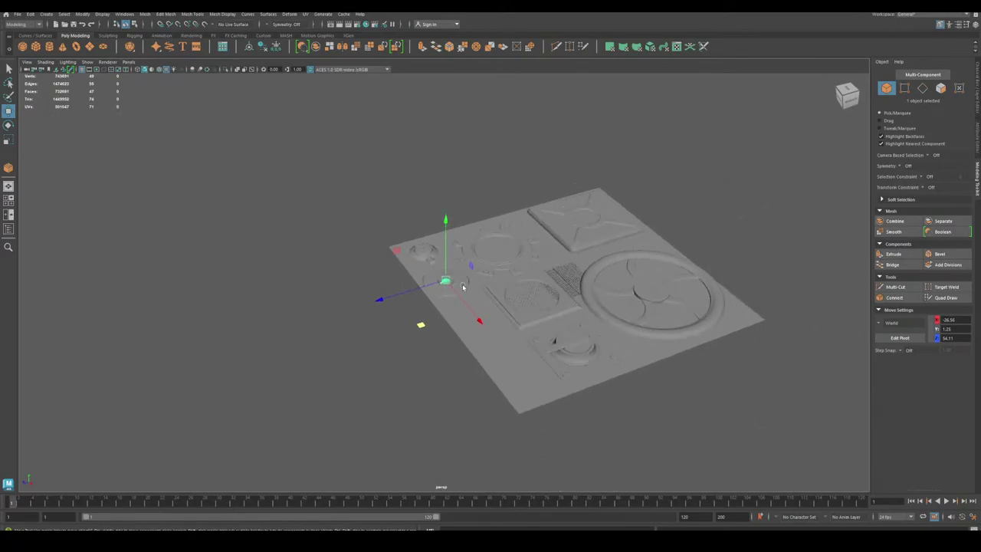
scroll(463, 287, up, 10)
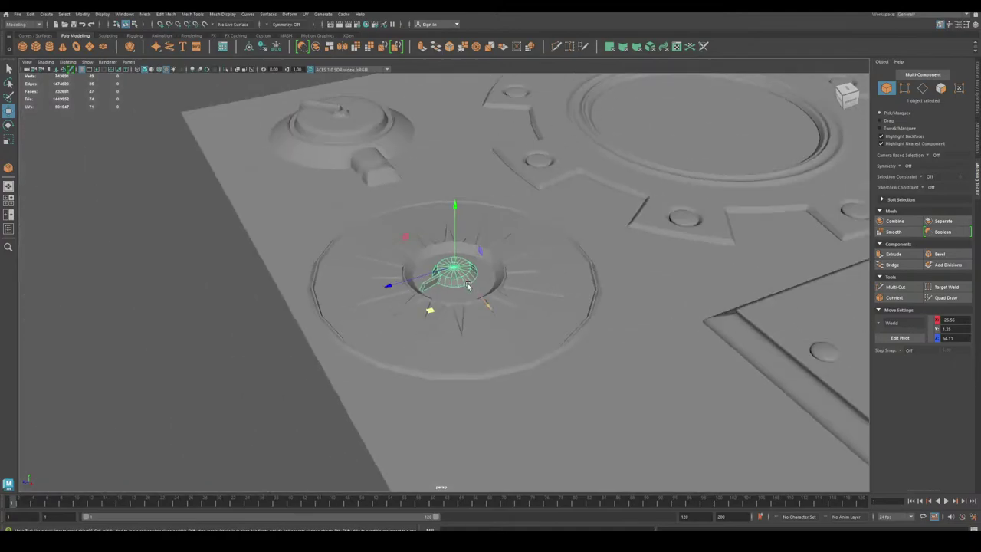
scroll(468, 286, down, 5)
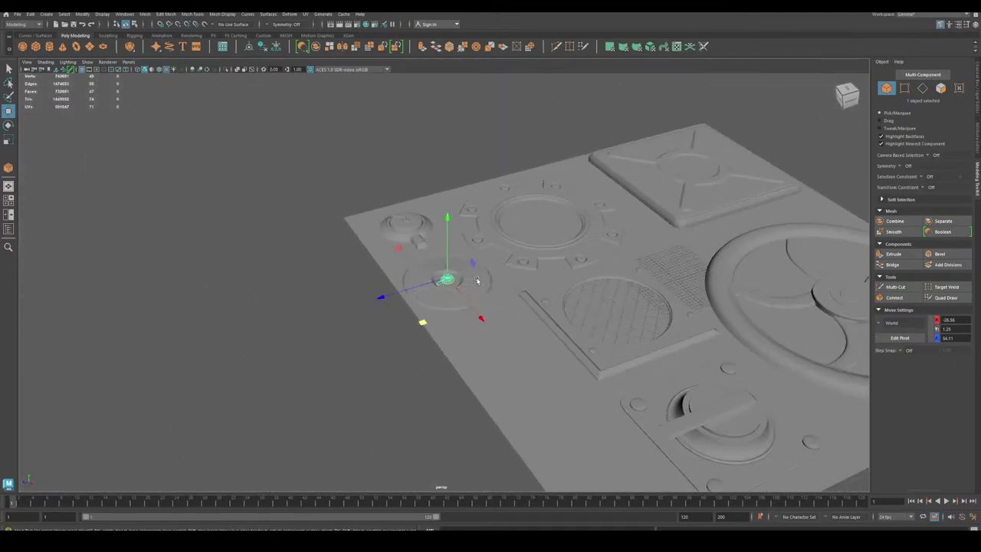
scroll(452, 288, up, 12)
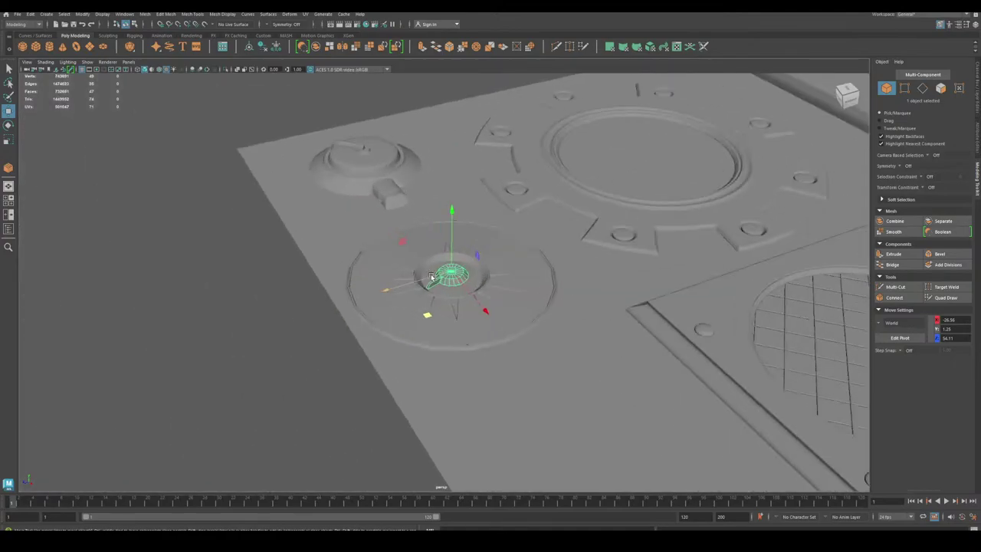
scroll(434, 226, up, 2)
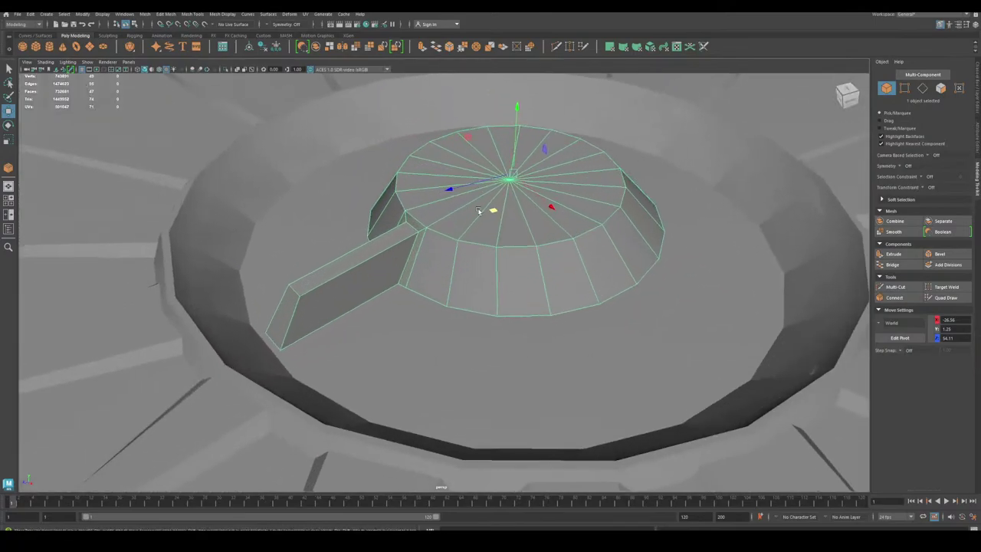
Insert Multi-Cut edge loops around the hub and its arm, close to the bottom and top rims.
alt+middle_drag(433, 227, 447, 232)
scroll(447, 232, up, 3)
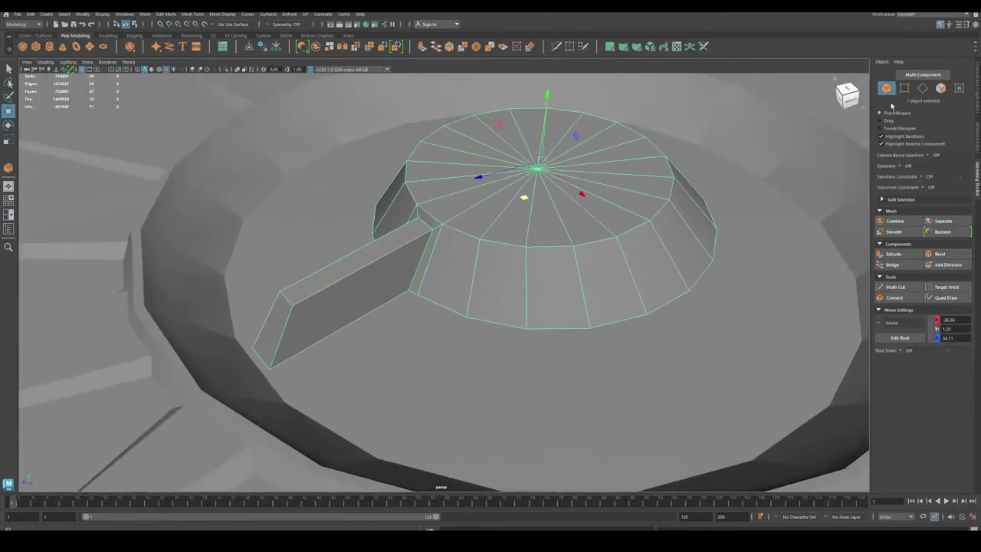
click(894, 286)
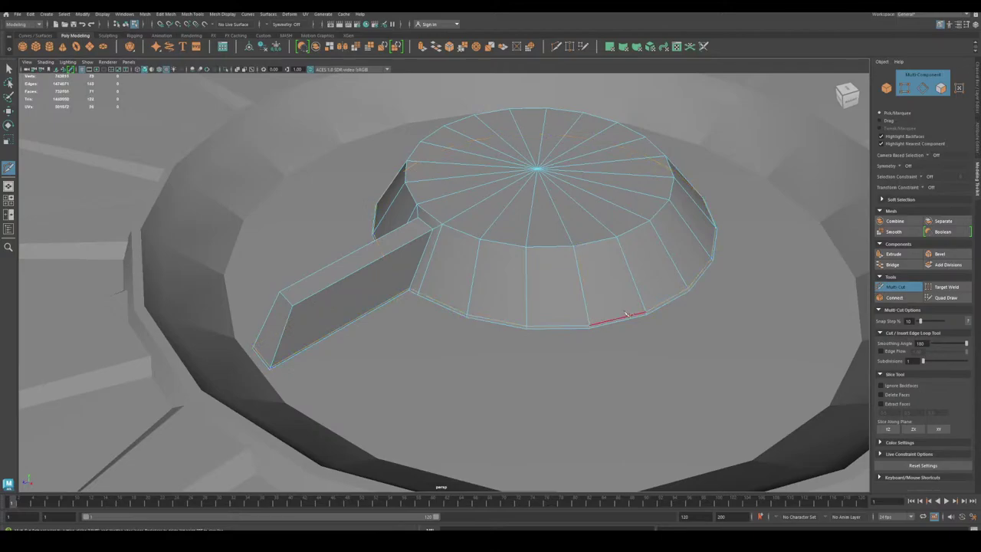
mouse_move(489, 289)
alt+mouse_down()
mouse_move(553, 295)
mouse_move(588, 276)
mouse_move(498, 286)
alt+mouse_up()
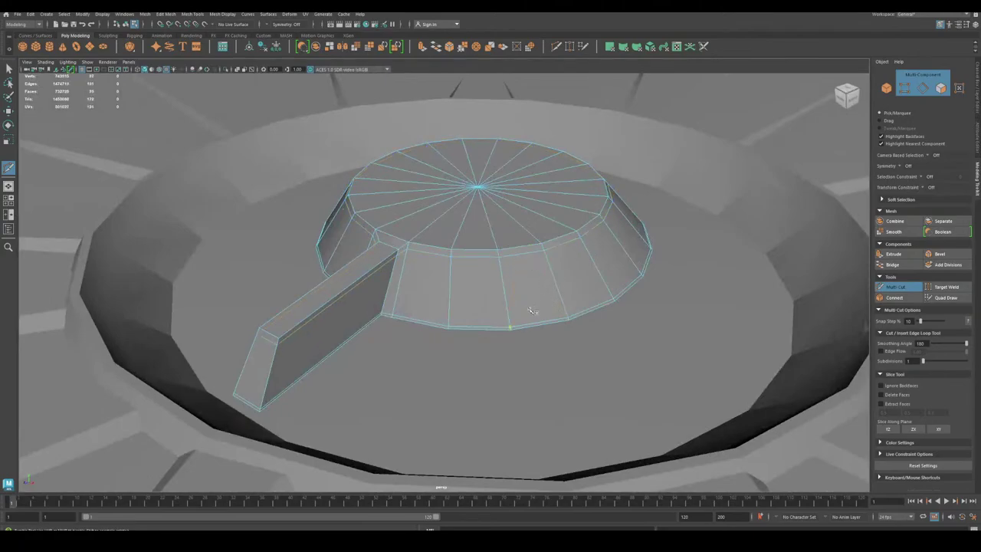
Insert Multi-Cut edge loops near the arm's outer end and on both sides of the arm's junction with the hub.
alt+right_drag(357, 321, 519, 335)
alt+drag(519, 335, 432, 302)
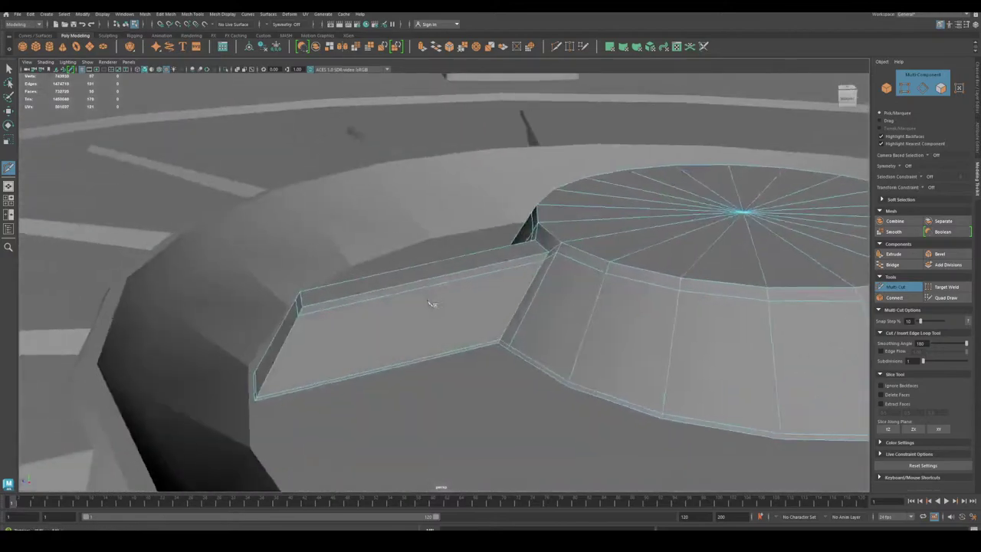
click(305, 313)
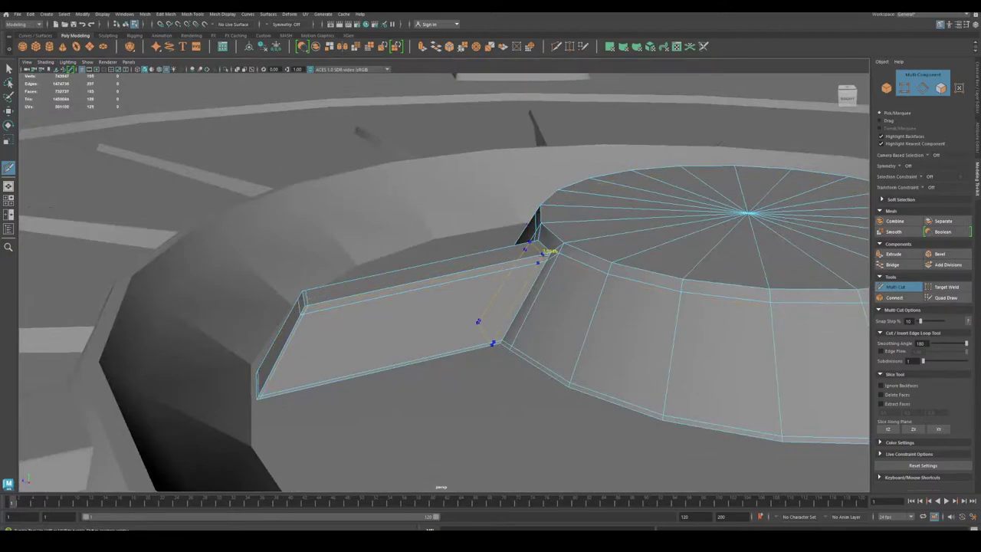
alt+right_drag(548, 252, 731, 391)
alt+middle_drag(523, 273, 431, 289)
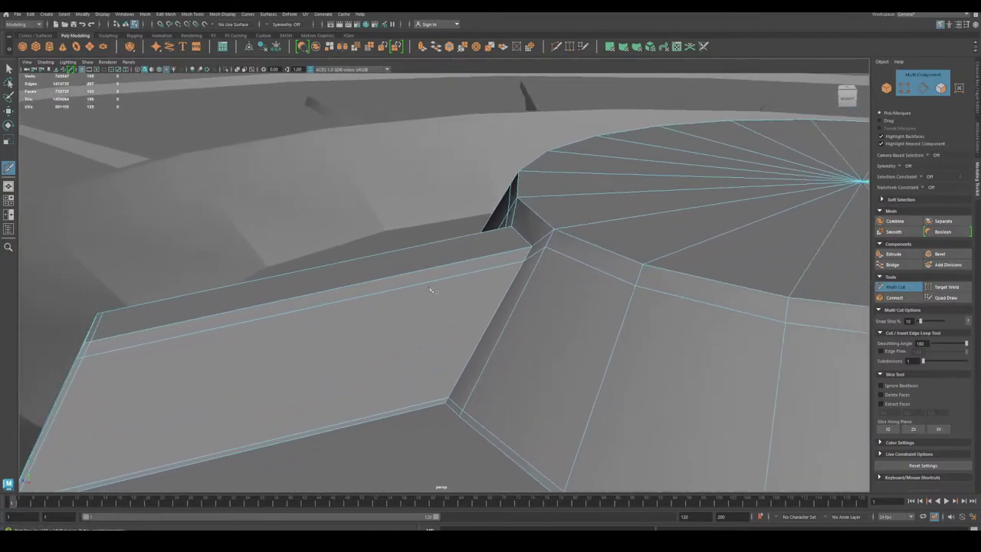
alt+right_drag(432, 289, 271, 260)
alt+drag(271, 261, 580, 291)
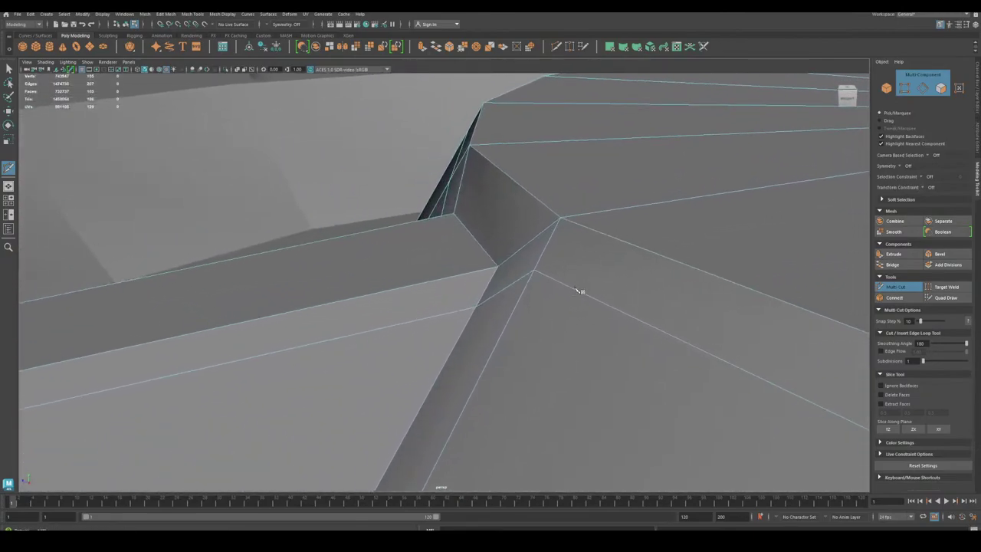
ctrl+click(491, 267)
ctrl+click(558, 219)
alt+right_drag(559, 220, 307, 234)
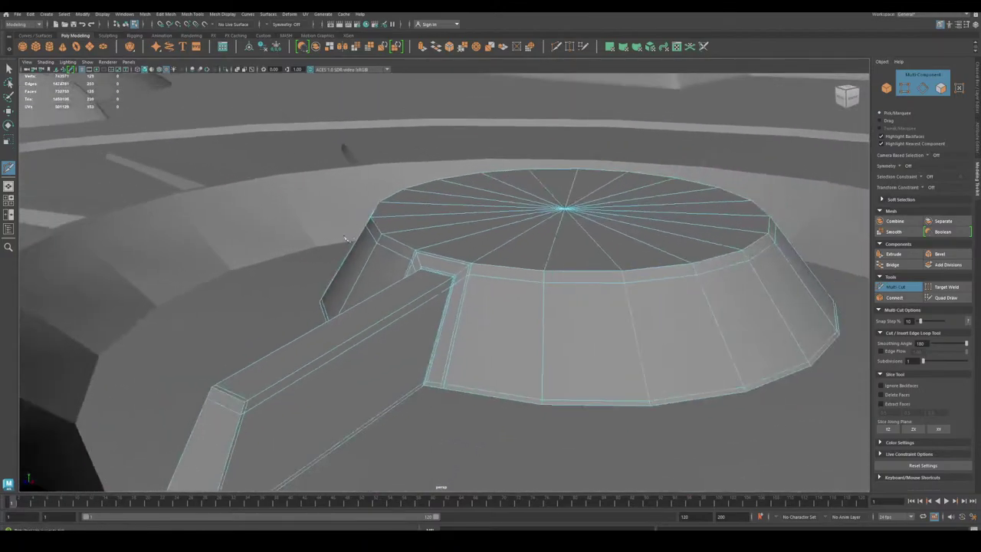
Connect the radial edges on the hub's top face with a single edge loop placed close to the rim.
alt+middle_drag(534, 230, 475, 252)
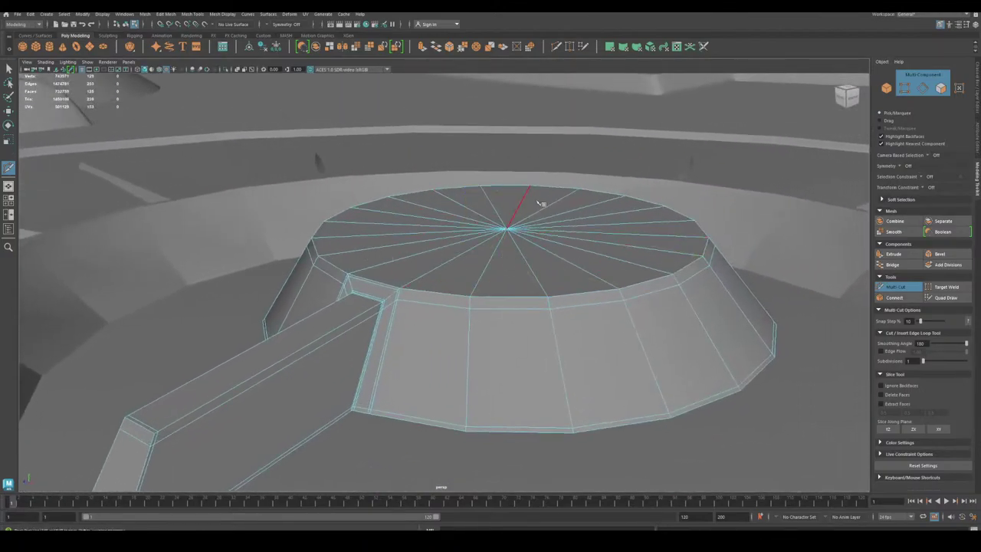
alt+drag(559, 247, 541, 270)
click(904, 89)
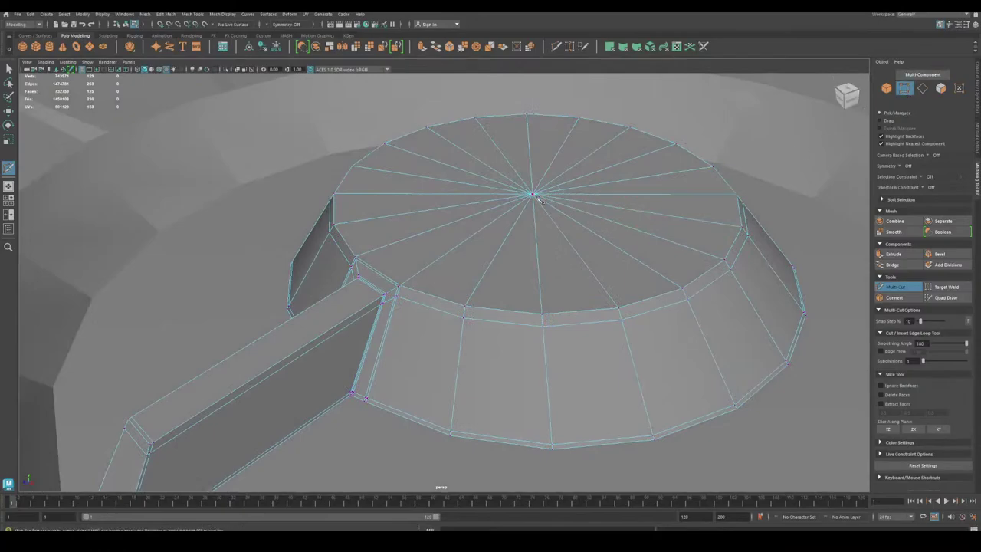
key(q)
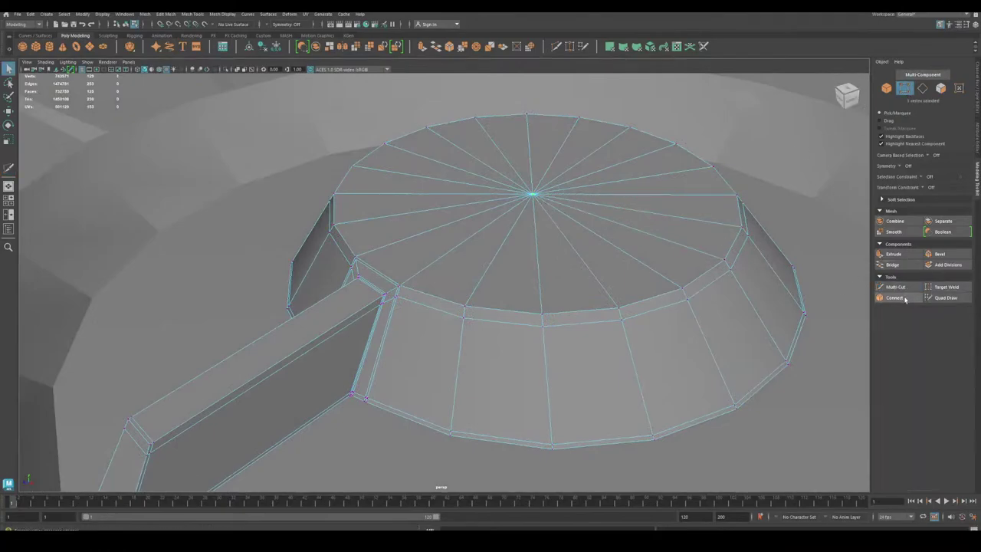
click(894, 297)
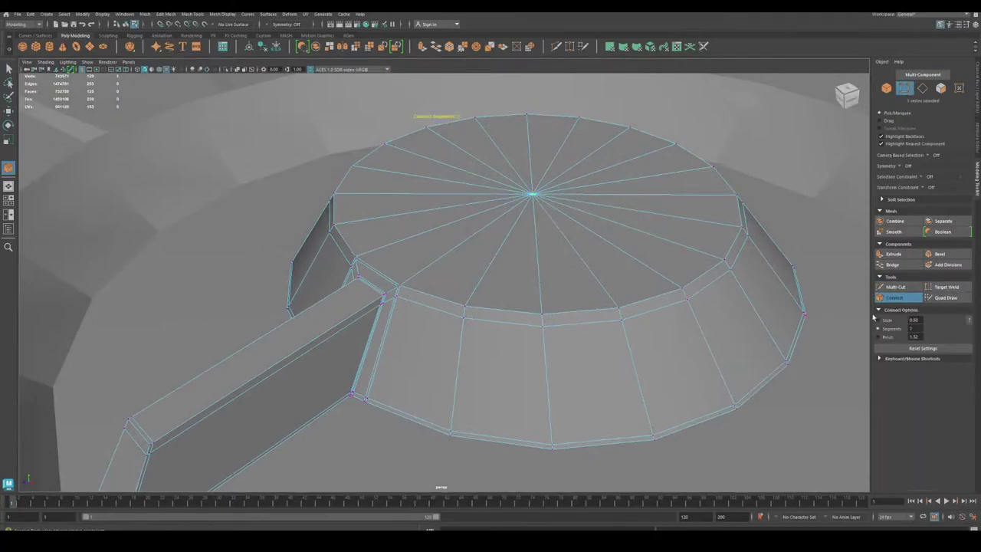
click(922, 88)
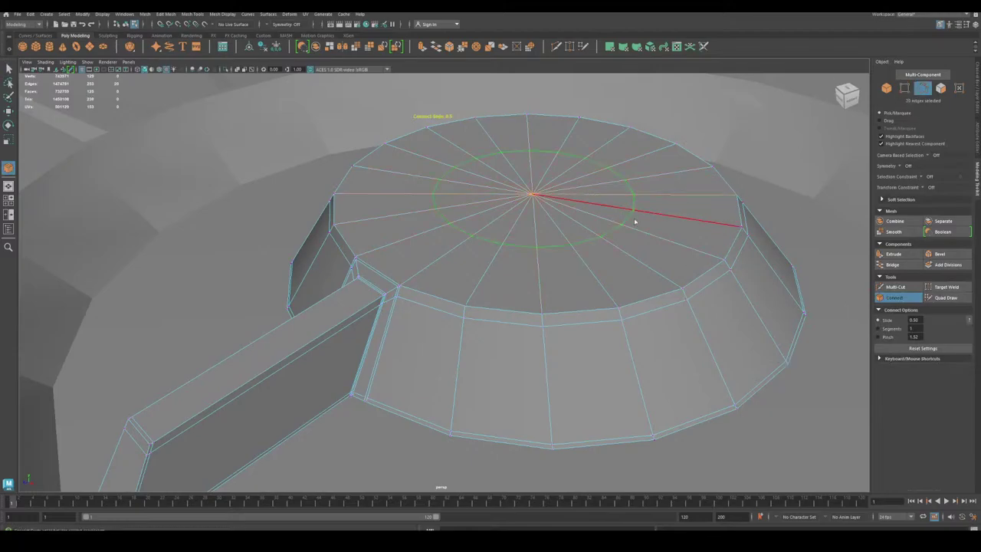
click(633, 214)
key(q)
Preview the hub smoothed and examine how its rim and the junction with the arm hold their shape.
scroll(553, 309, down, 2)
mouse_move(553, 309)
alt+mouse_down()
mouse_move(537, 295)
mouse_move(563, 293)
alt+mouse_up()
click(887, 89)
key(3)
scroll(721, 230, down, 3)
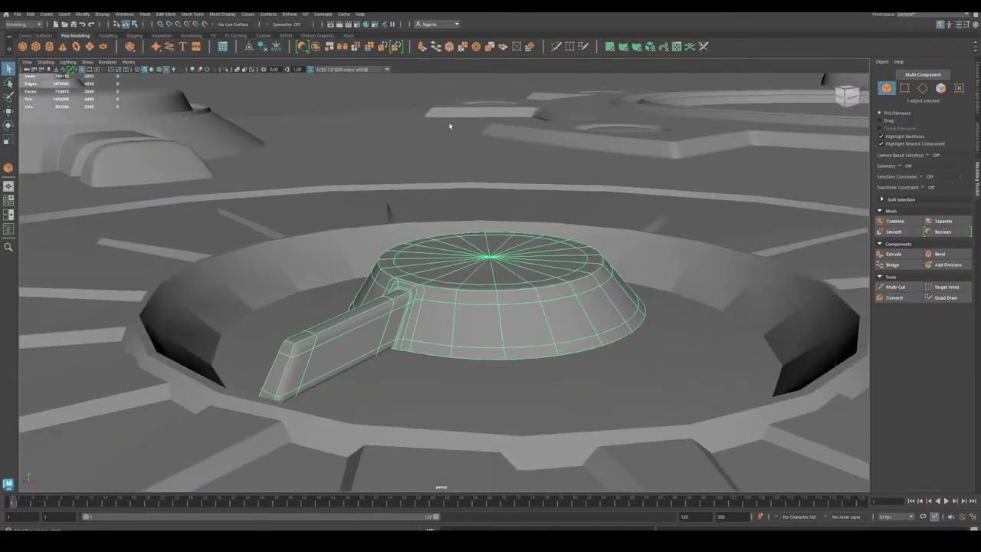
click(450, 126)
scroll(422, 173, down, 3)
alt+drag(422, 173, 432, 193)
click(470, 331)
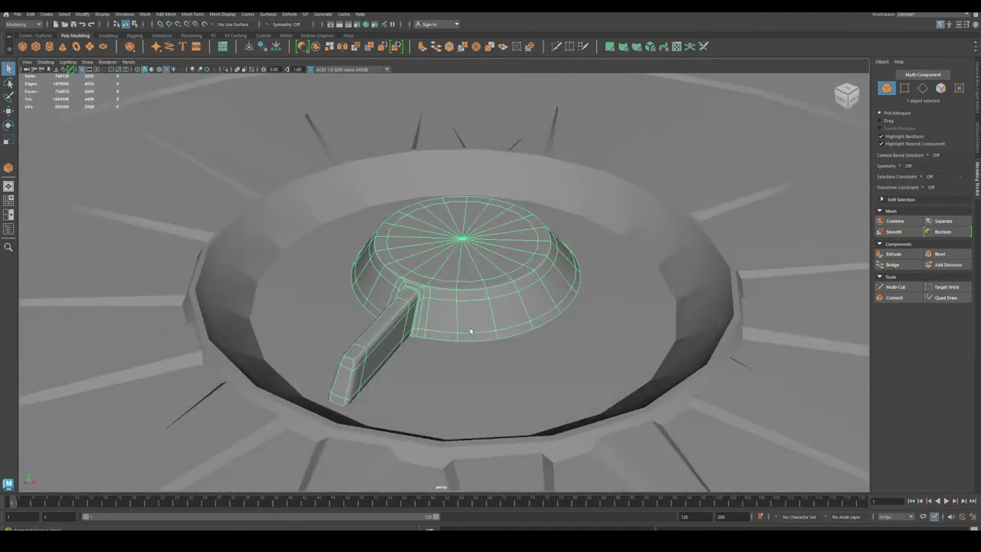
click(414, 181)
scroll(411, 295, up, 4)
alt+middle_drag(346, 258, 422, 225)
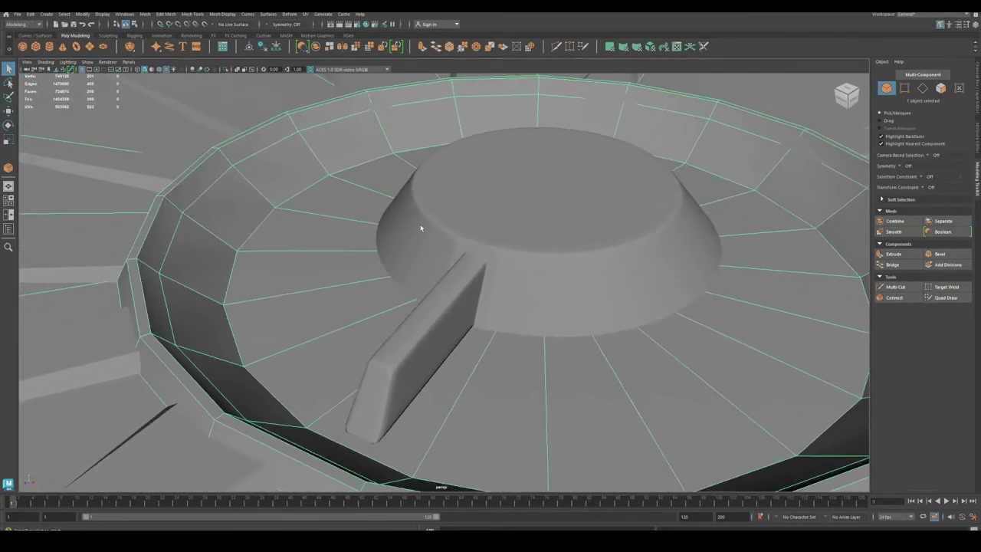
scroll(429, 234, up, 5)
alt+drag(468, 295, 539, 303)
Return the hub to its unsmoothed cage and delete the surplus edge loops around the arm's junction with the hub.
click(555, 253)
key(1)
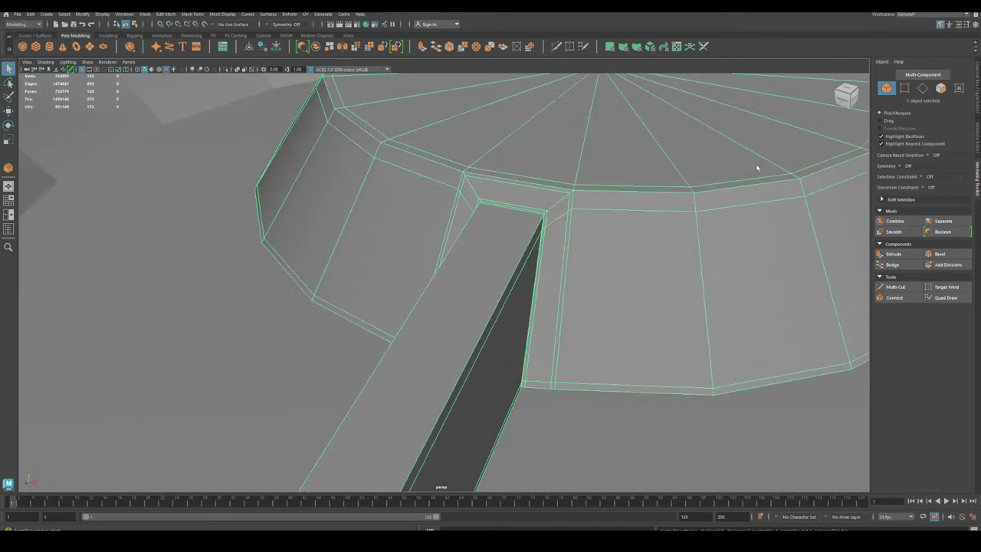
click(922, 89)
double_click(529, 208)
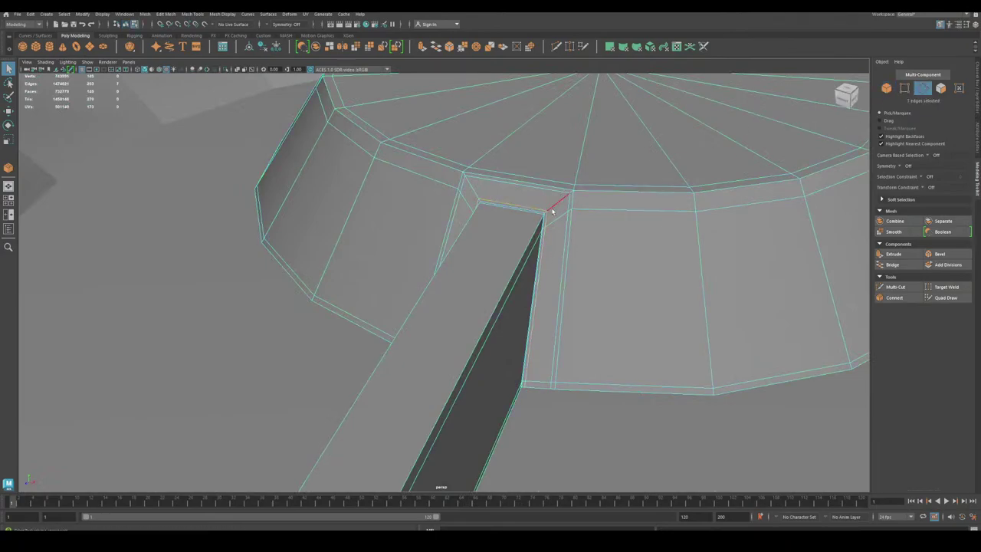
shift+click(552, 194)
key(ctrl+Delete)
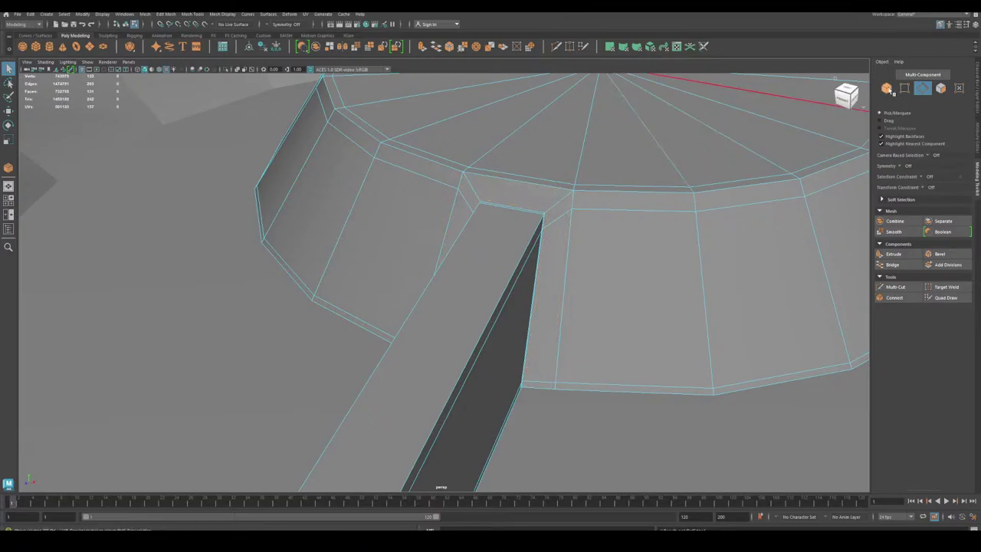
Check the arm's end in smooth preview, then restore the unsmoothed display.
alt+right_drag(552, 256, 381, 341)
alt+middle_drag(382, 341, 418, 289)
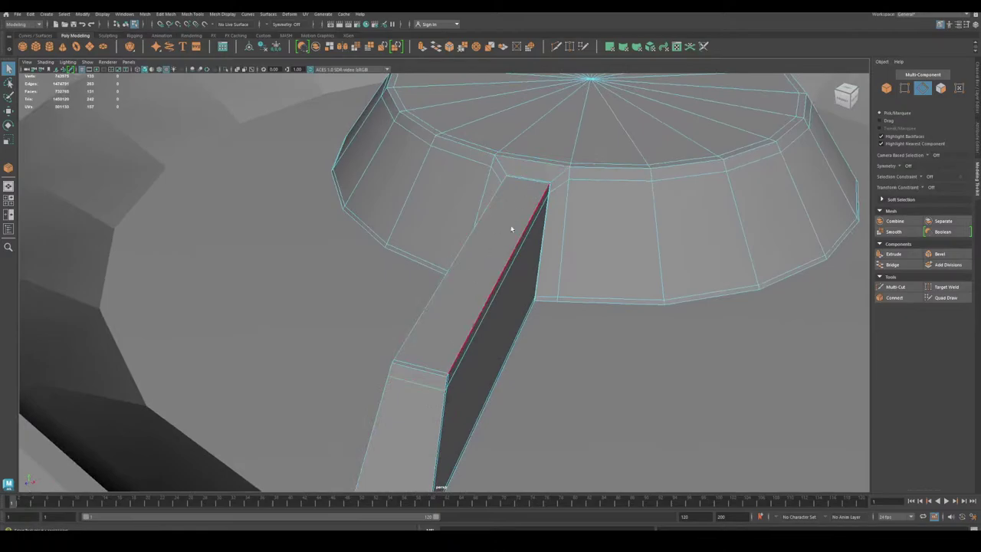
alt+middle_drag(464, 354, 511, 220)
alt+drag(510, 219, 545, 222)
key(3)
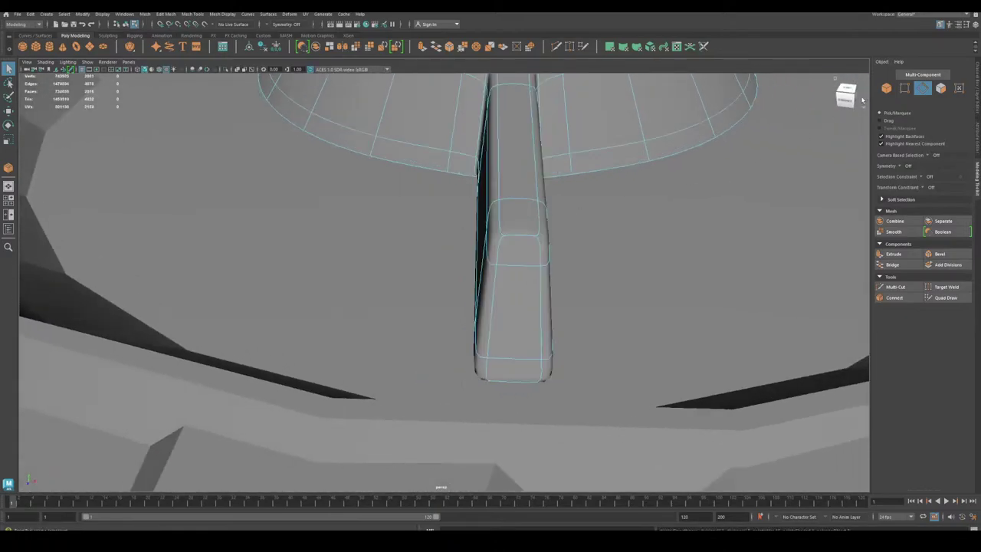
key(1)
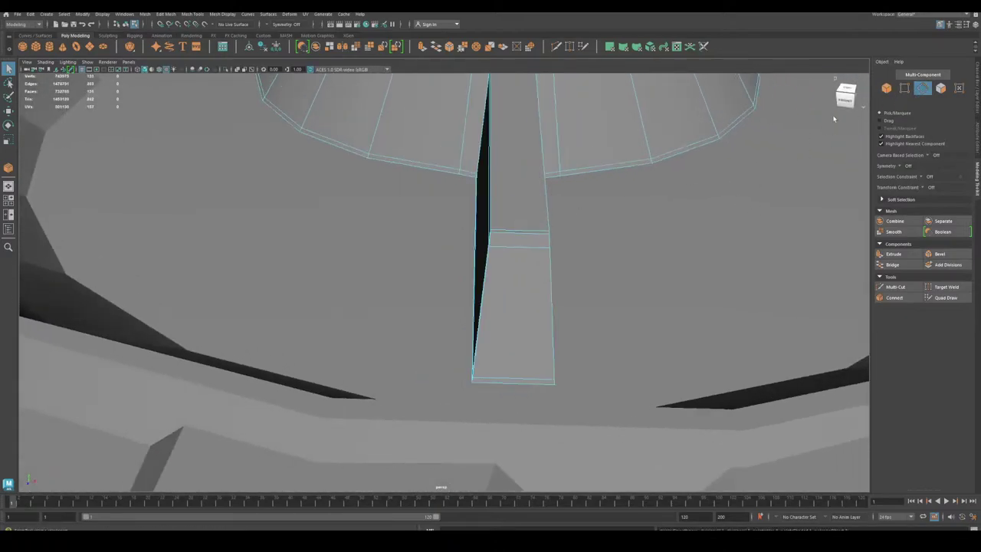
Connect the edges running across the arm's width with slide 0.50 and 2 segments, placing loops near both long sides.
alt+right_drag(734, 199, 583, 193)
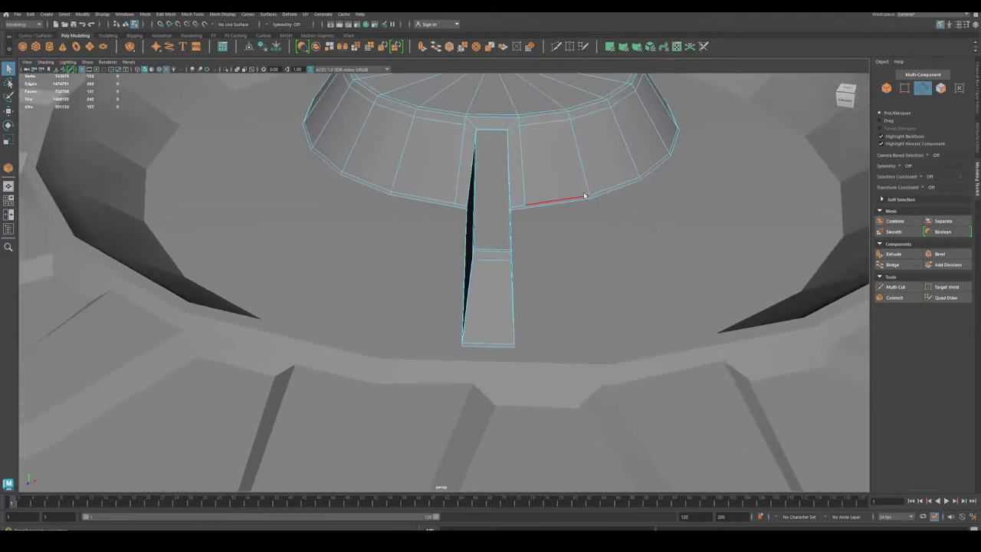
alt+drag(565, 219, 623, 269)
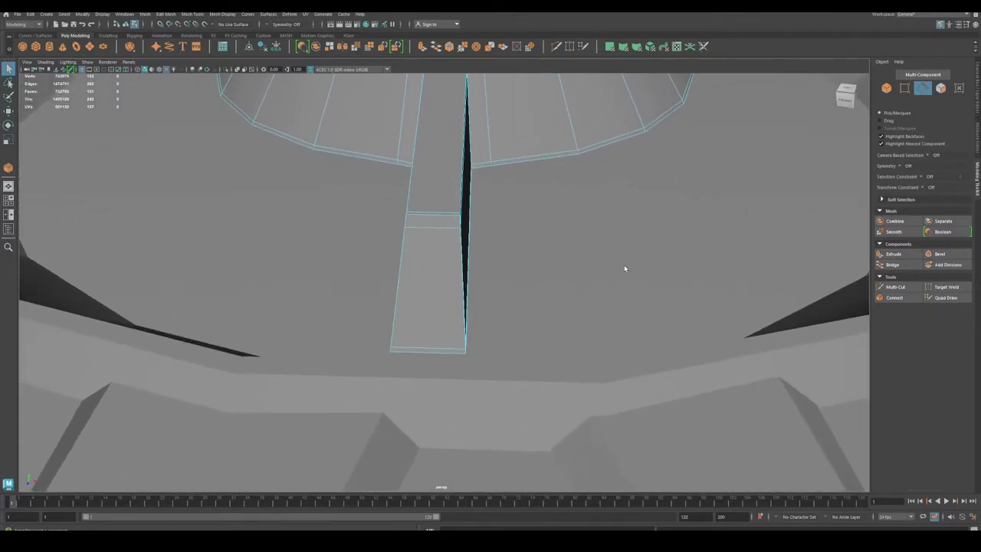
shift+click(434, 216)
shift+click(432, 227)
shift+click(422, 348)
shift+click(423, 352)
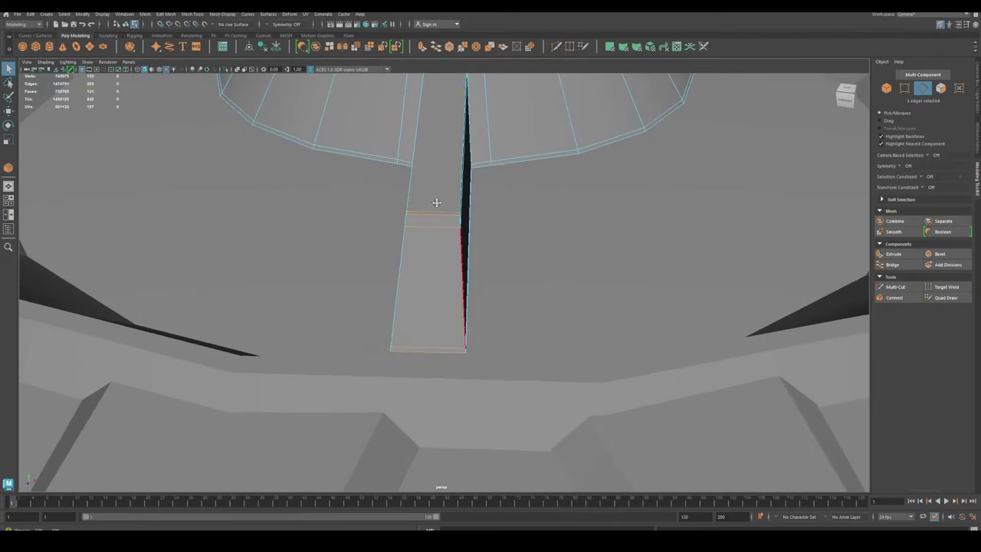
alt+drag(436, 202, 422, 315)
alt+drag(423, 268, 401, 330)
alt+right_drag(401, 330, 525, 265)
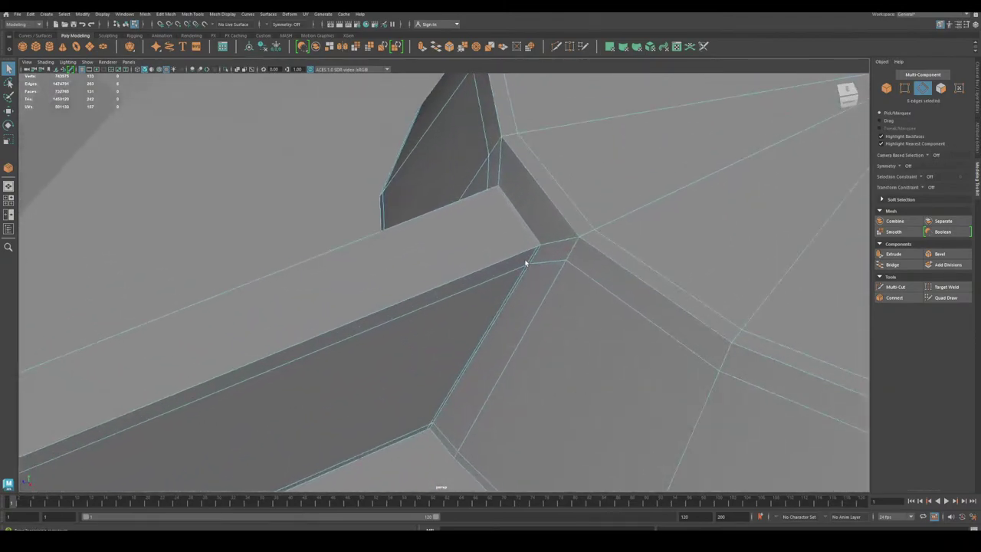
alt+drag(526, 265, 555, 414)
shift+click(487, 256)
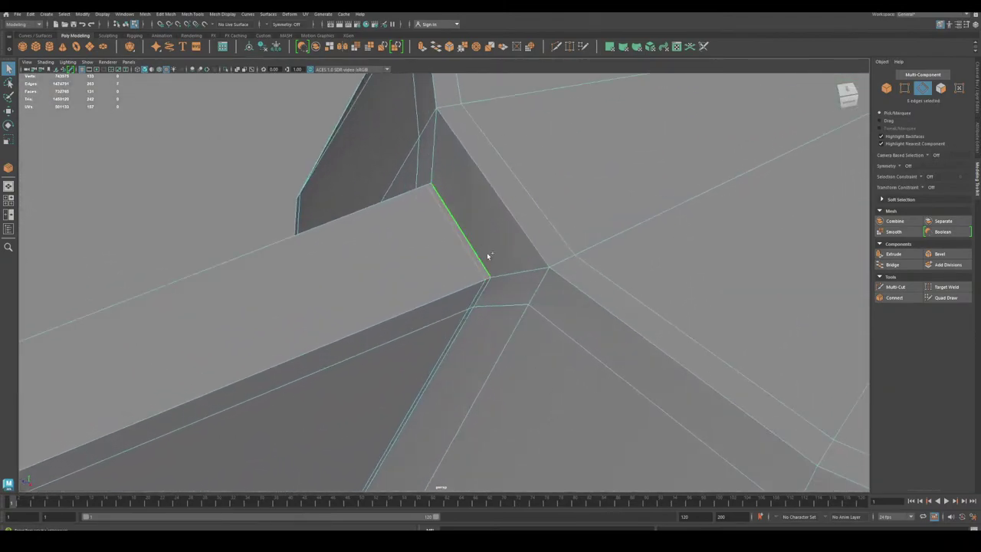
click(893, 297)
alt+right_drag(632, 310, 473, 322)
alt+middle_drag(472, 322, 606, 277)
drag(915, 320, 959, 327)
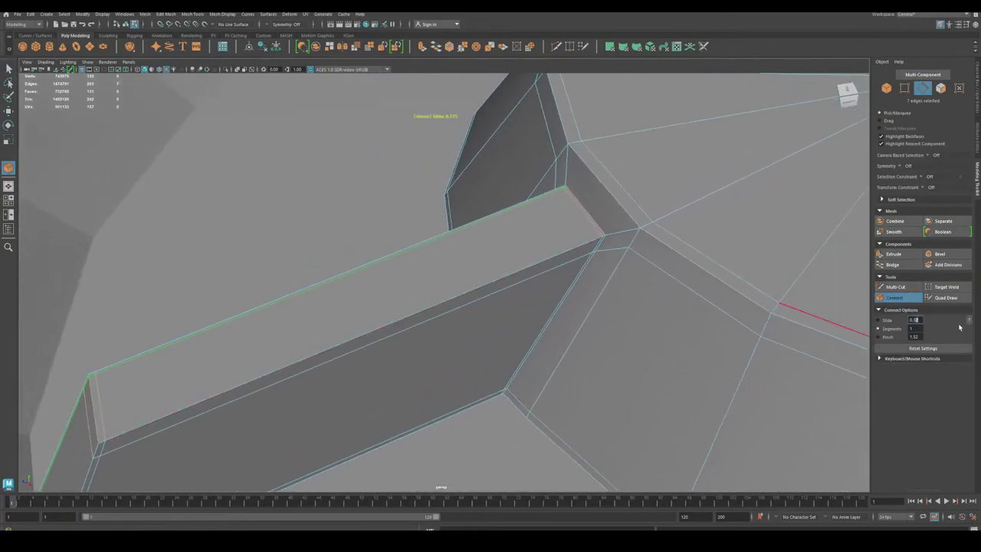
text(0.5)
key(Tab)
key(Tab)
key(Return)
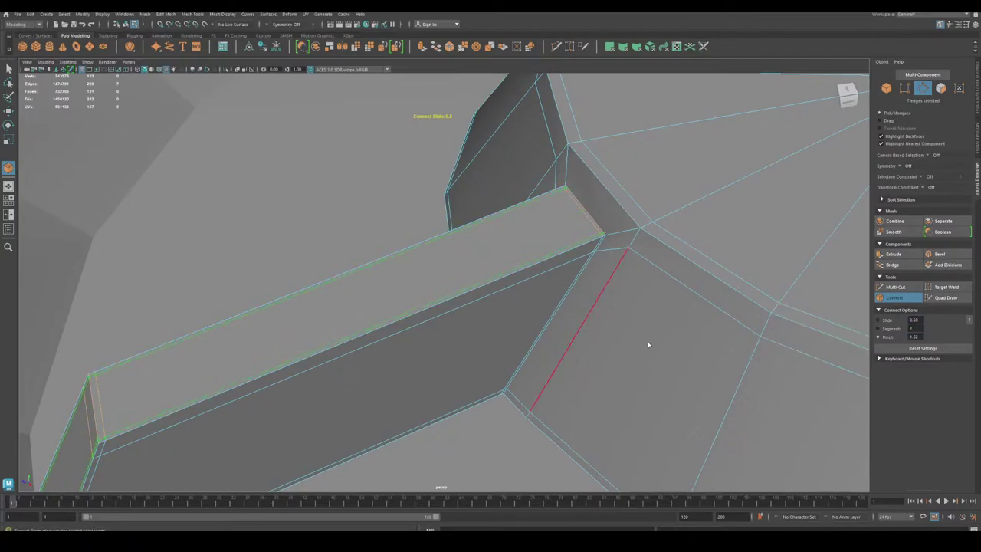
key(q)
Multi-Cut a bracket-shaped edge path into the hub face above the arm, linking the ends of the arm's two lengthwise loops.
alt+drag(639, 263, 610, 282)
alt+middle_drag(394, 194, 440, 240)
alt+right_drag(440, 239, 855, 460)
alt+middle_drag(856, 459, 591, 305)
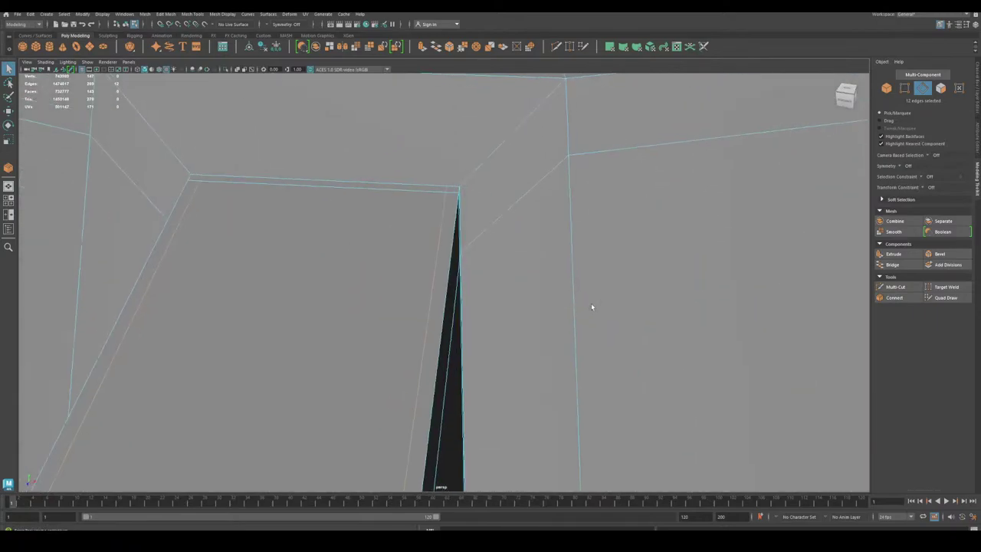
alt+middle_drag(391, 141, 584, 292)
alt+right_drag(585, 292, 667, 300)
click(893, 287)
alt+right_drag(808, 313, 740, 322)
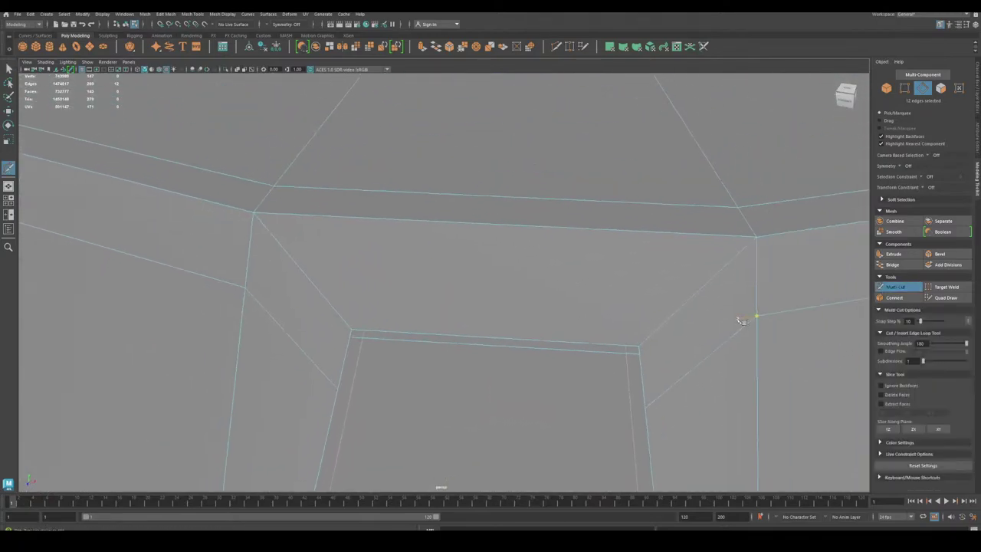
alt+middle_drag(740, 322, 722, 320)
click(284, 324)
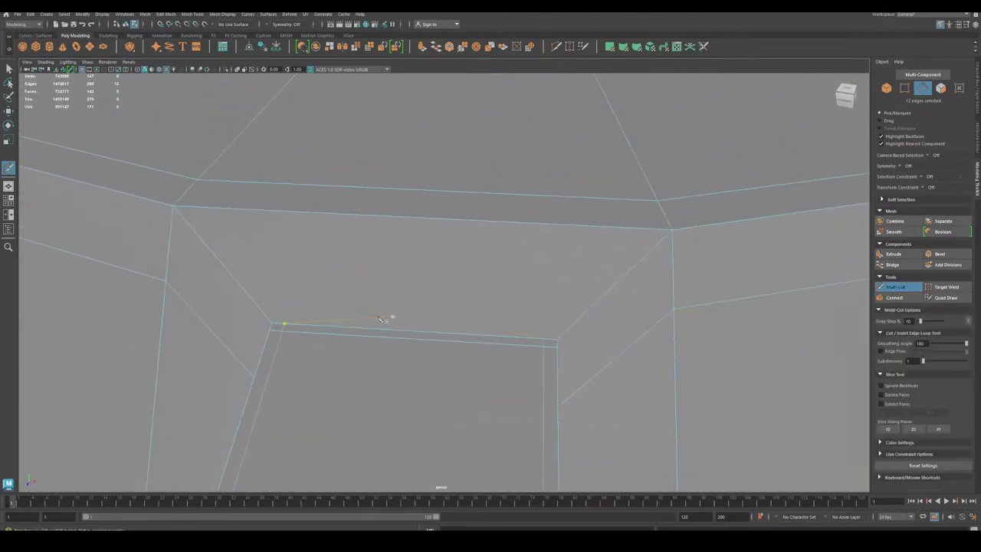
click(284, 323)
click(311, 280)
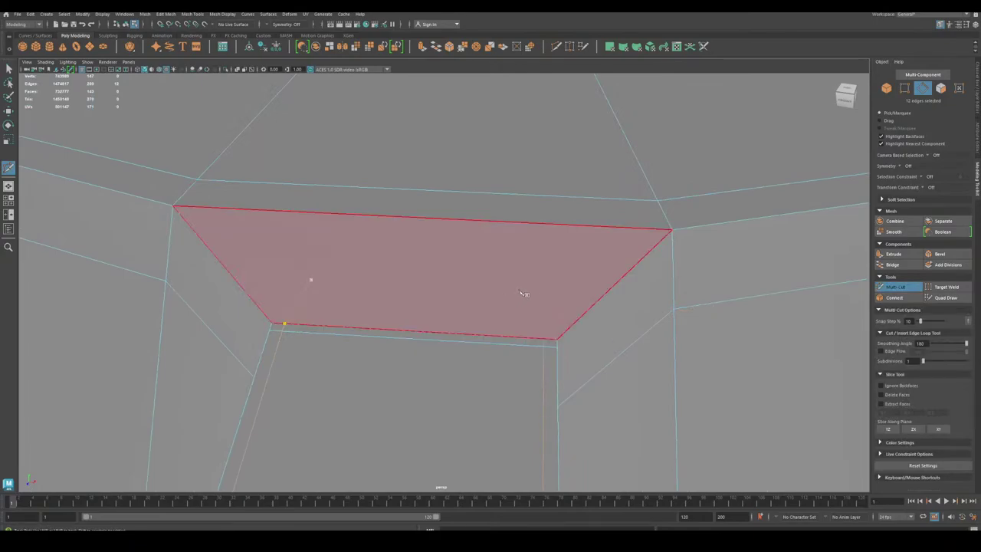
click(518, 288)
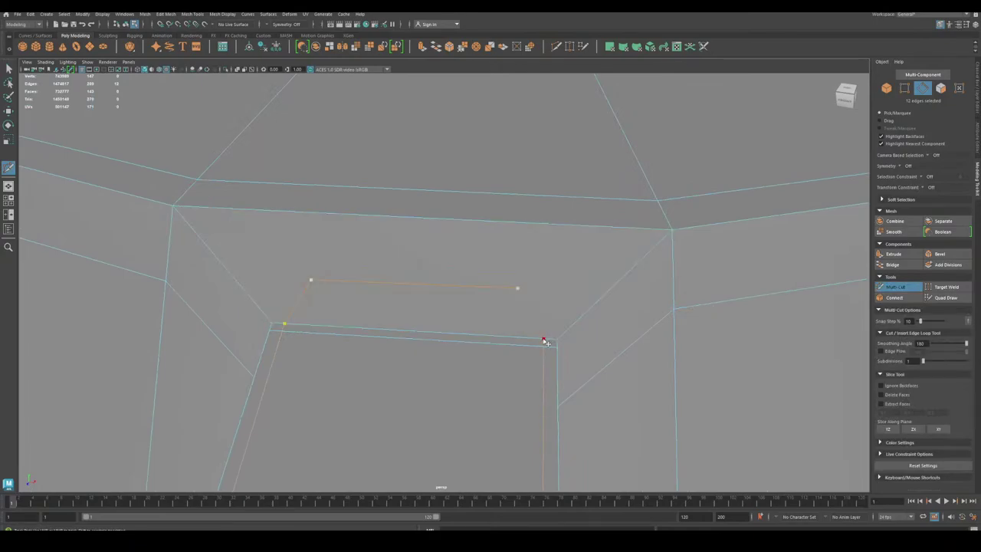
click(544, 339)
right_click(544, 339)
click(310, 280)
click(897, 288)
Turn on smooth preview for the hub and its arm in object mode.
scroll(475, 303, down, 10)
alt+drag(430, 307, 327, 314)
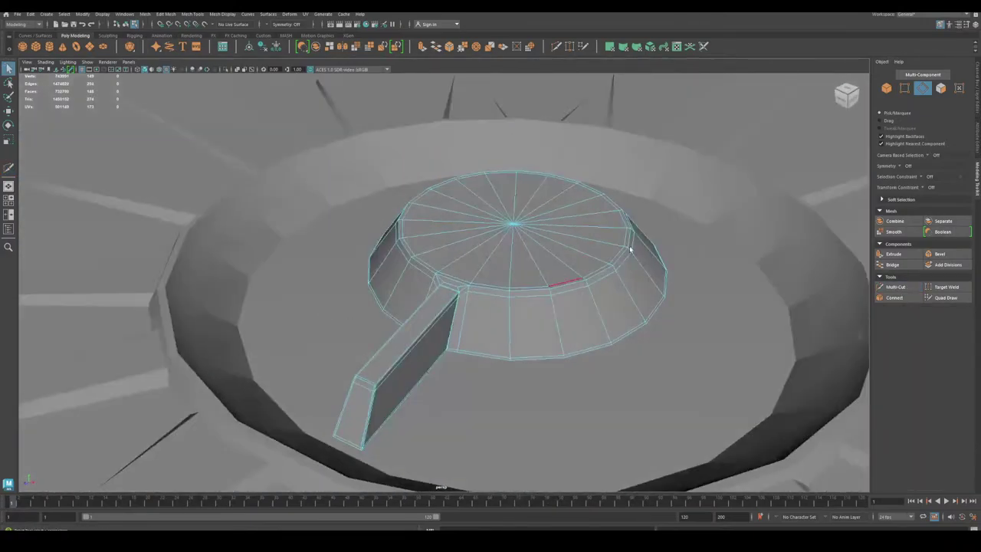
click(887, 89)
key(3)
click(295, 164)
Examine the disc, its radial wedges and the hub from above, and select the disc.
alt+drag(278, 260, 291, 306)
mouse_move(444, 298)
alt+mouse_down()
mouse_move(436, 341)
mouse_move(446, 289)
alt+mouse_up()
alt+drag(371, 341, 316, 361)
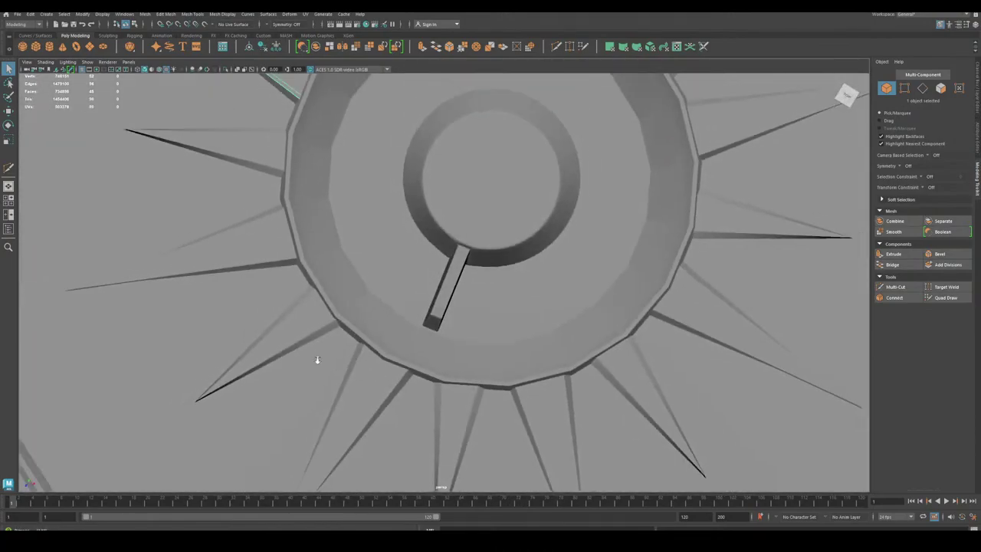
scroll(284, 357, down, 5)
mouse_move(368, 363)
alt+middle_down()
mouse_move(396, 368)
mouse_move(385, 366)
alt+middle_up()
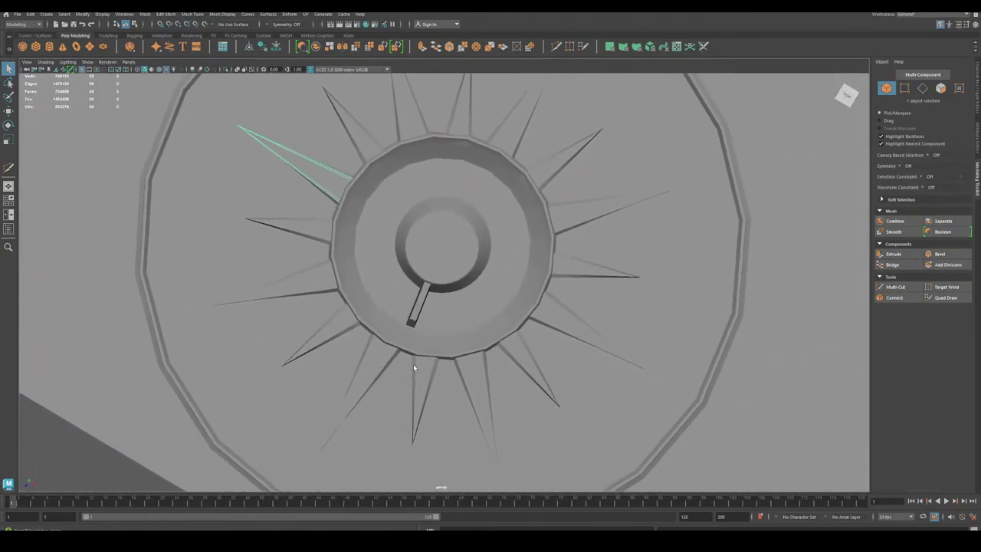
scroll(406, 363, down, 4)
alt+drag(285, 348, 314, 347)
click(369, 331)
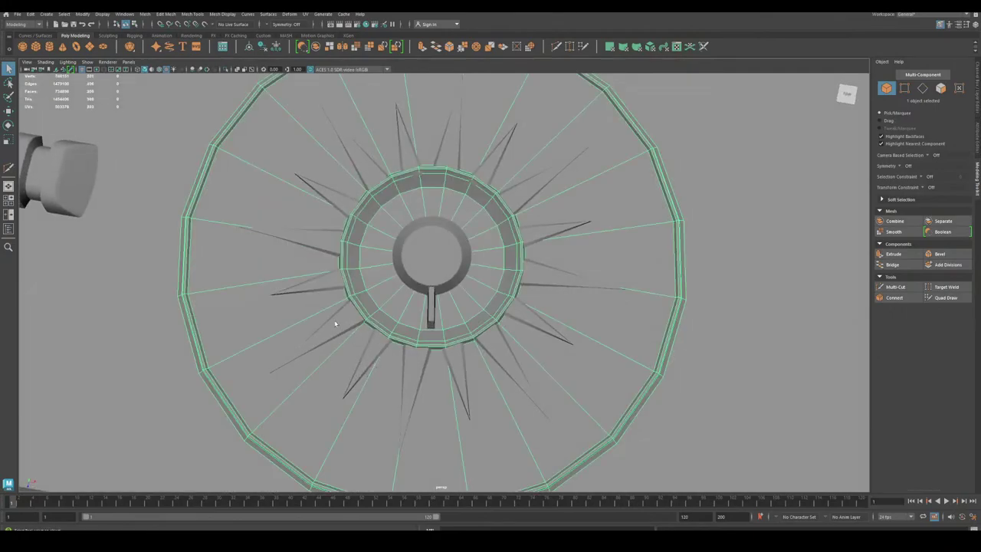
Isolate the disc and switch it to edge editing, framing its central recess.
scroll(413, 387, up, 4)
alt+drag(417, 393, 412, 381)
key(ctrl+1)
alt+drag(476, 398, 365, 361)
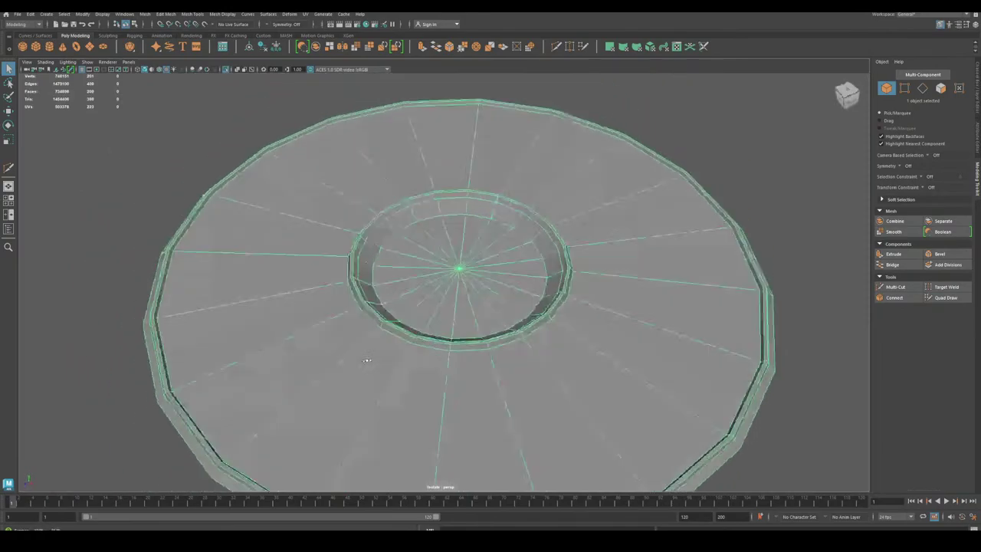
scroll(533, 416, up, 4)
click(922, 88)
alt+middle_drag(393, 244, 441, 254)
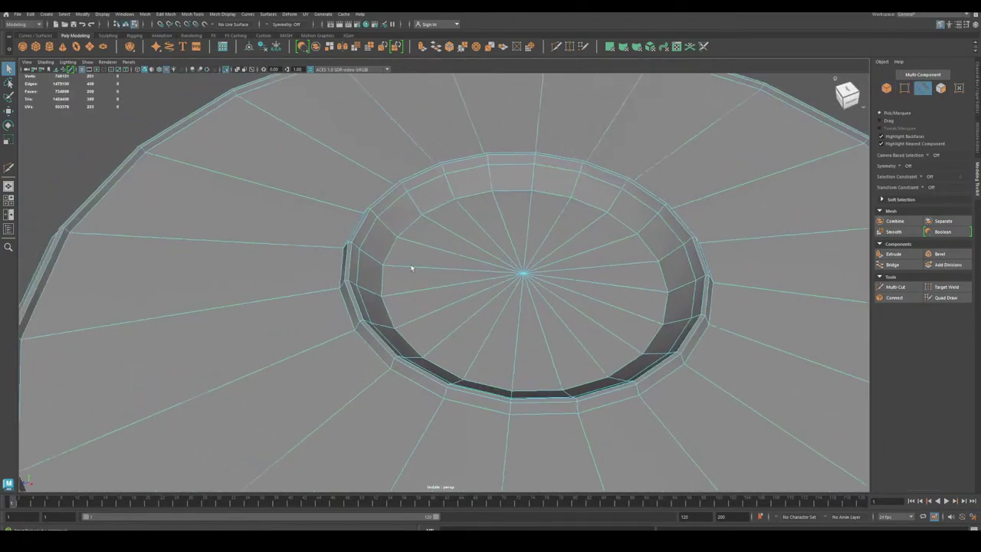
Insert supporting edge loops with Multi-Cut around the central recess, along its wall, its raised rim and the rim's outer base.
click(895, 286)
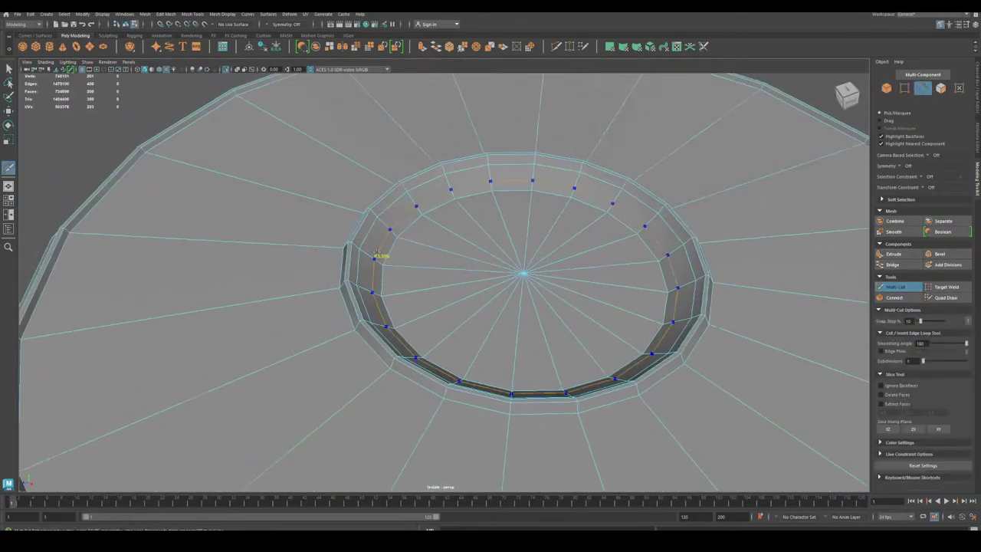
scroll(367, 266, up, 5)
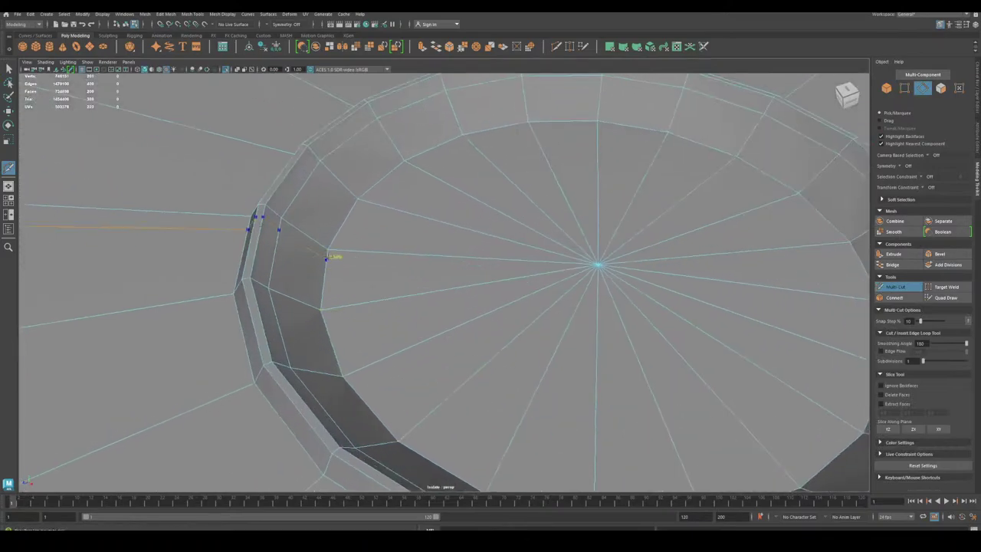
ctrl+click(321, 246)
ctrl+click(286, 221)
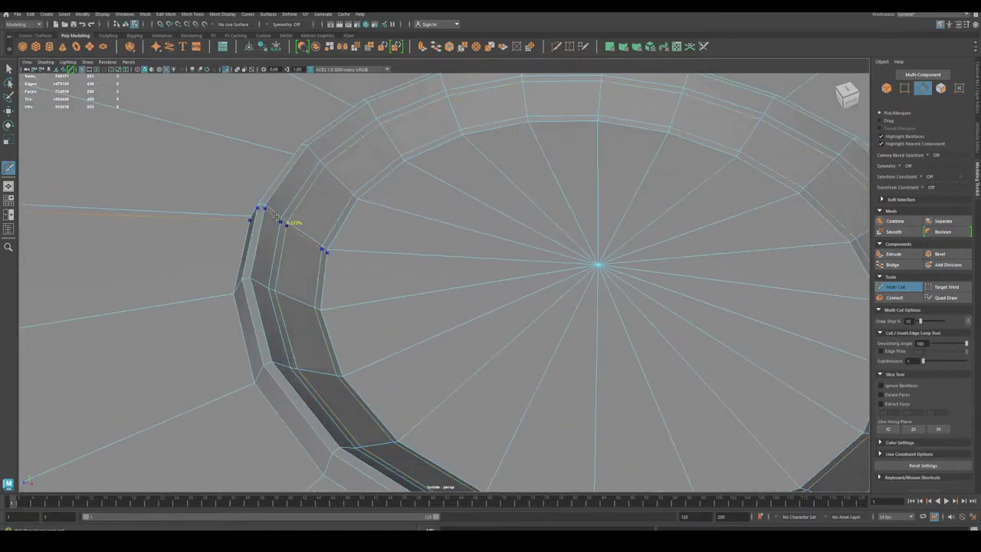
ctrl+click(275, 213)
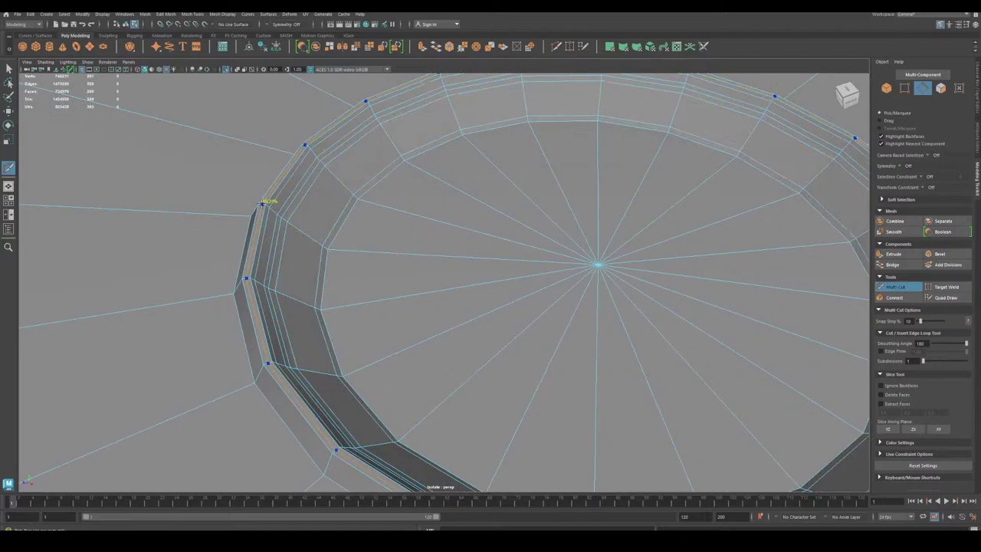
ctrl+click(259, 204)
alt+drag(287, 318, 292, 246)
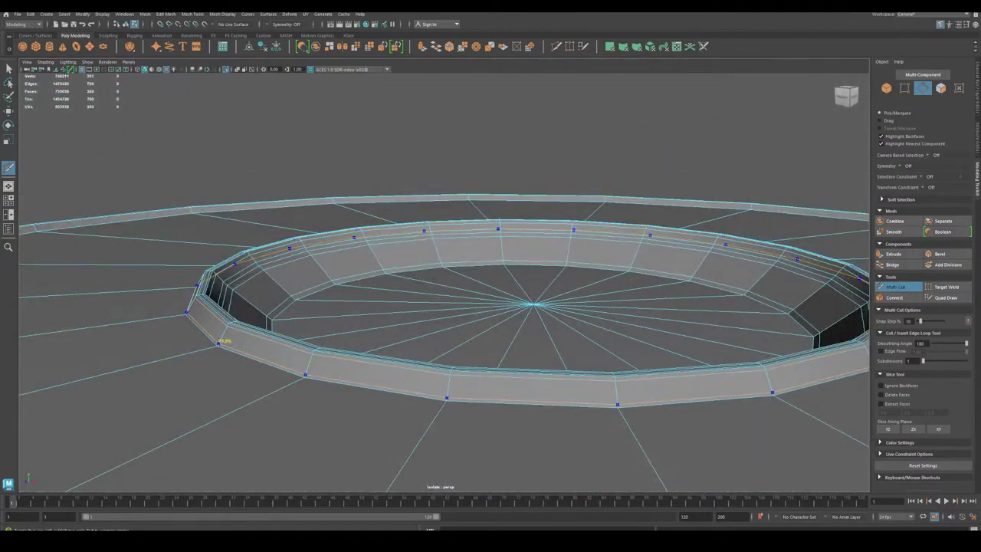
ctrl+click(213, 344)
Insert supporting edge loops around the disc's perimeter, one on the flat face beside the groove and one on the outer rim.
alt+drag(307, 306, 264, 387)
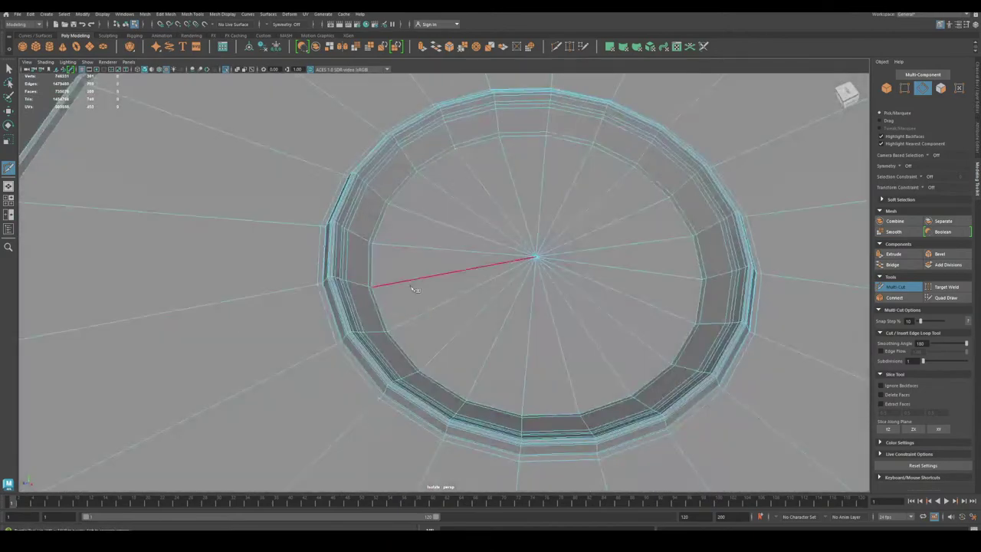
alt+right_drag(388, 285, 237, 324)
alt+middle_drag(237, 324, 338, 296)
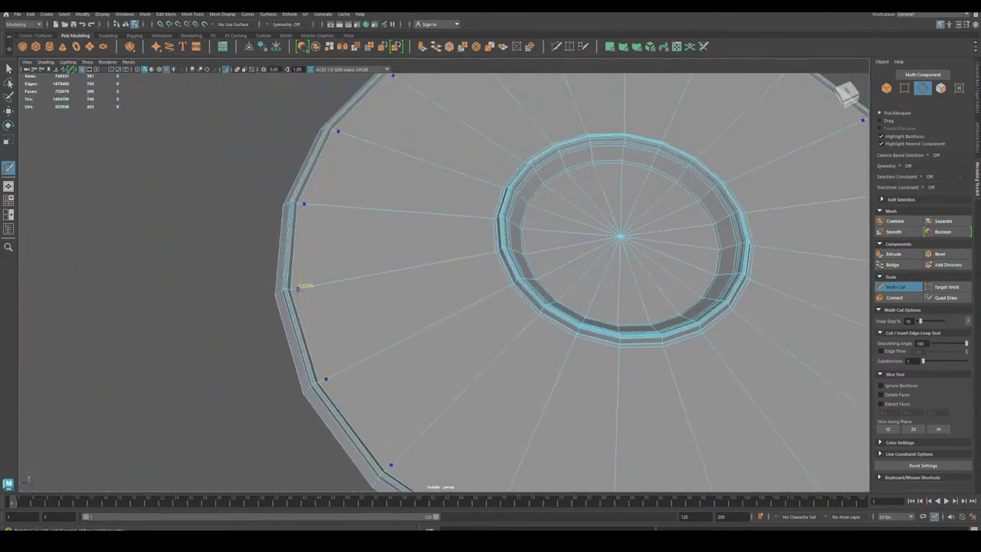
ctrl+click(293, 291)
alt+drag(286, 357, 277, 327)
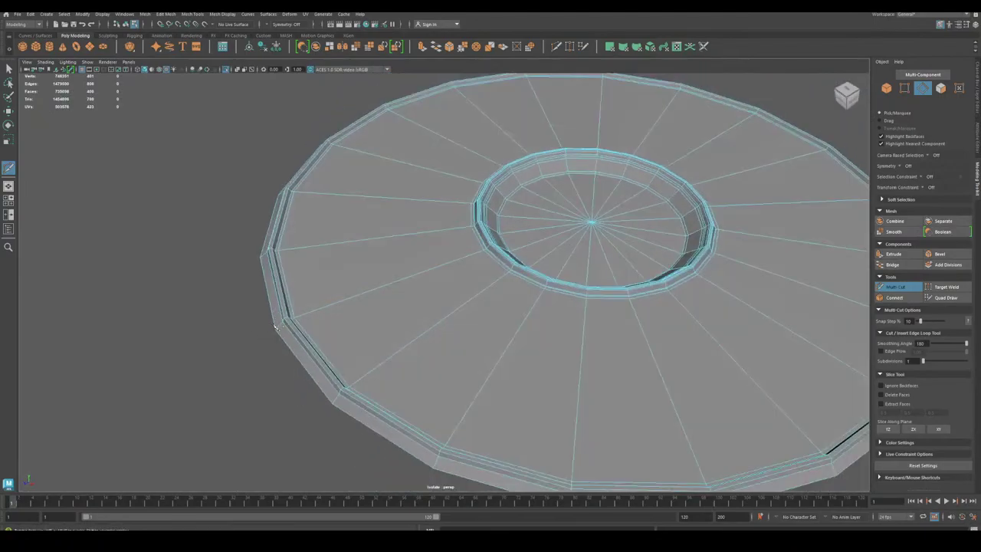
ctrl+click(281, 322)
Insert further supporting edge loops across the perimeter groove, tightening its rim, floor and inner wall around the whole disc.
alt+middle_drag(281, 321, 329, 276)
alt+right_drag(329, 275, 384, 337)
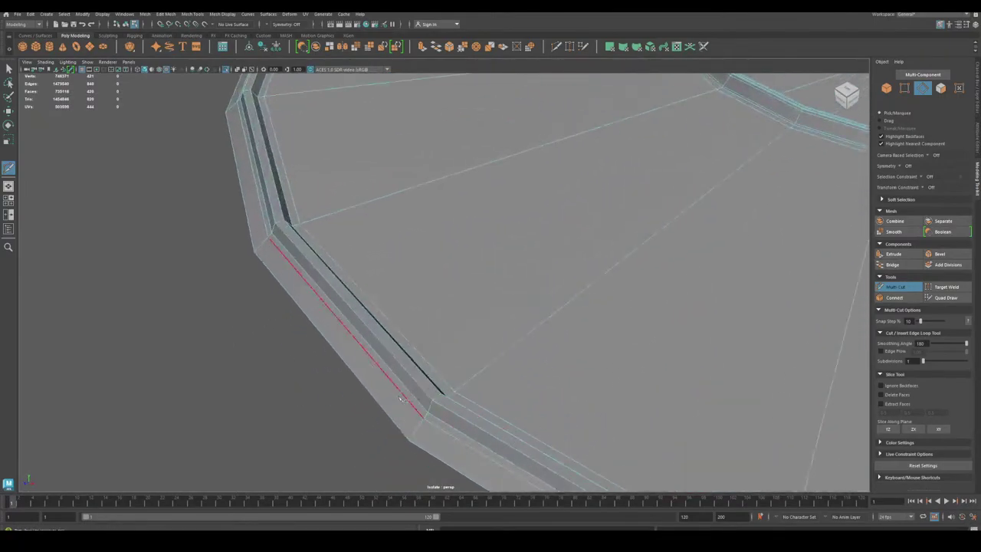
alt+drag(383, 337, 406, 305)
ctrl+click(407, 307)
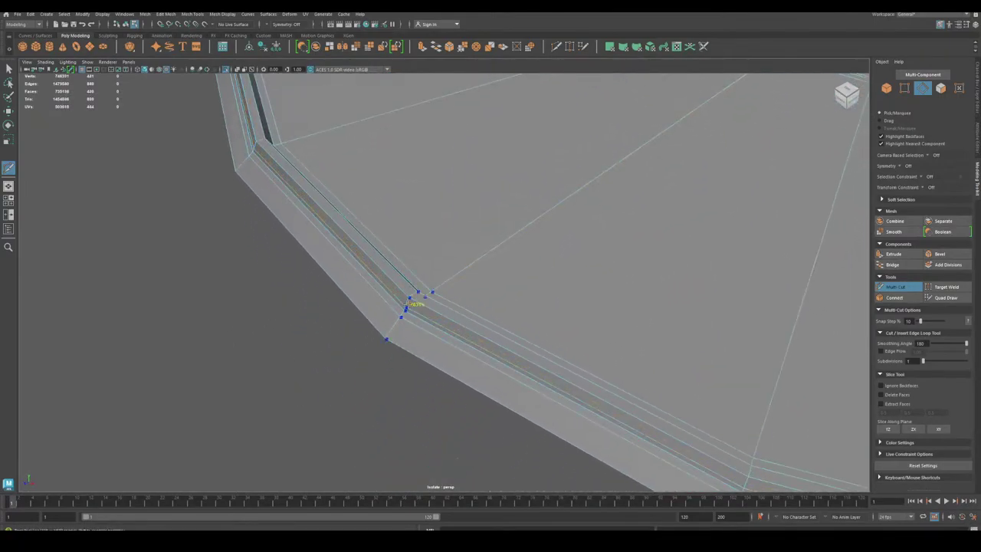
ctrl+click(411, 300)
ctrl+click(417, 293)
ctrl+click(419, 292)
alt+drag(457, 337, 397, 329)
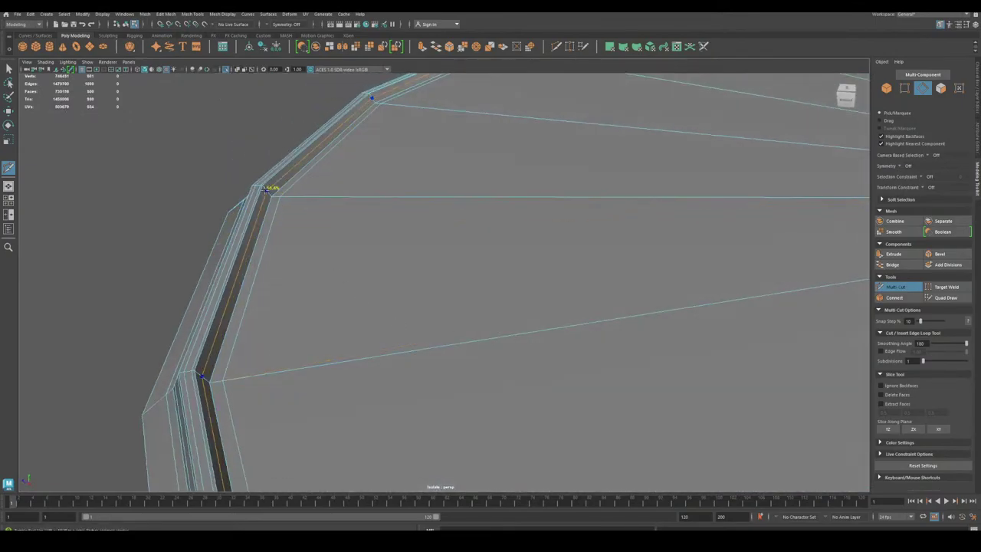
ctrl+click(266, 191)
ctrl+click(273, 195)
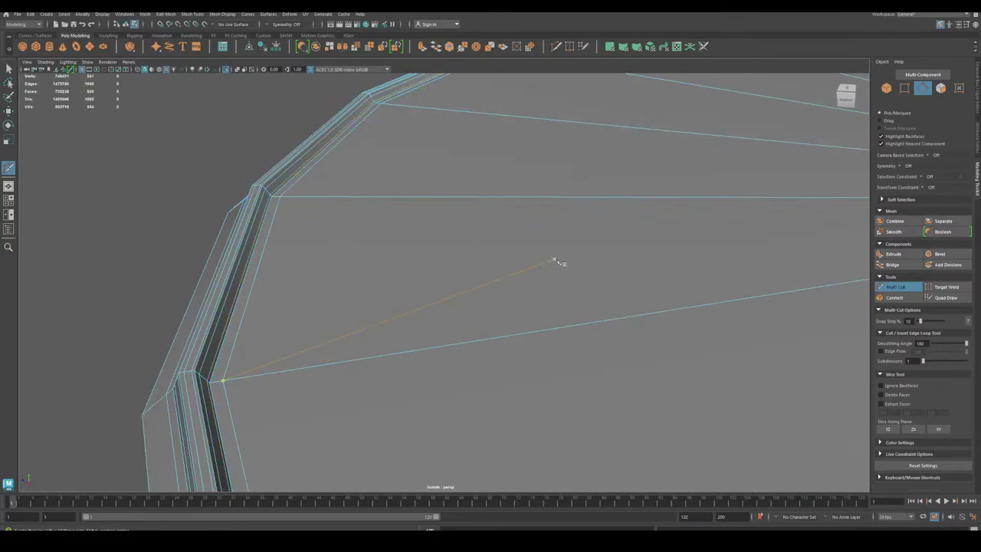
Select the edges radiating from the recess floor's centre vertex and connect them, sliding the new loop close to the floor's outer border.
scroll(536, 272, down, 5)
alt+middle_drag(524, 281, 290, 267)
scroll(383, 318, up, 5)
alt+drag(432, 348, 416, 361)
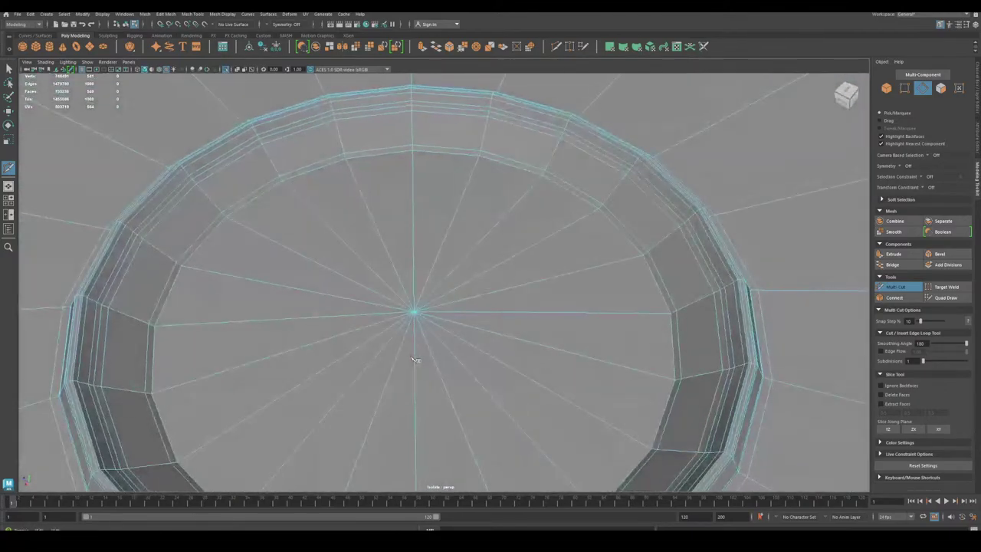
alt+middle_drag(290, 337, 346, 277)
click(898, 286)
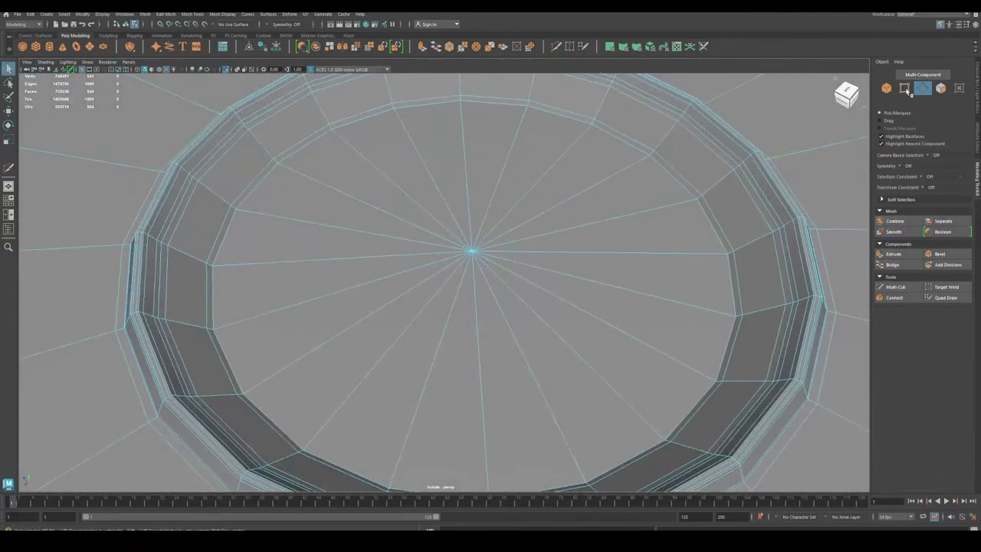
click(904, 89)
click(471, 251)
click(922, 88)
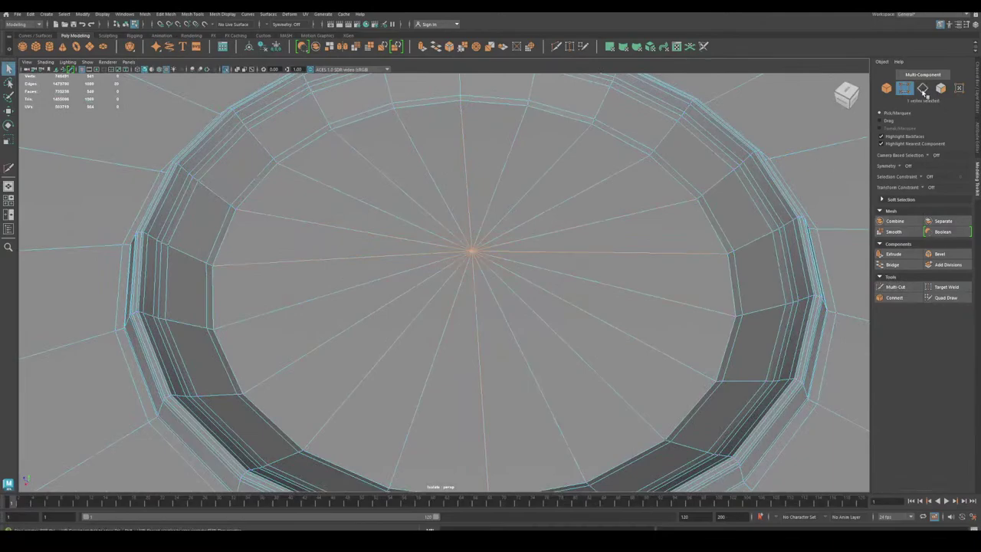
click(895, 297)
click(879, 322)
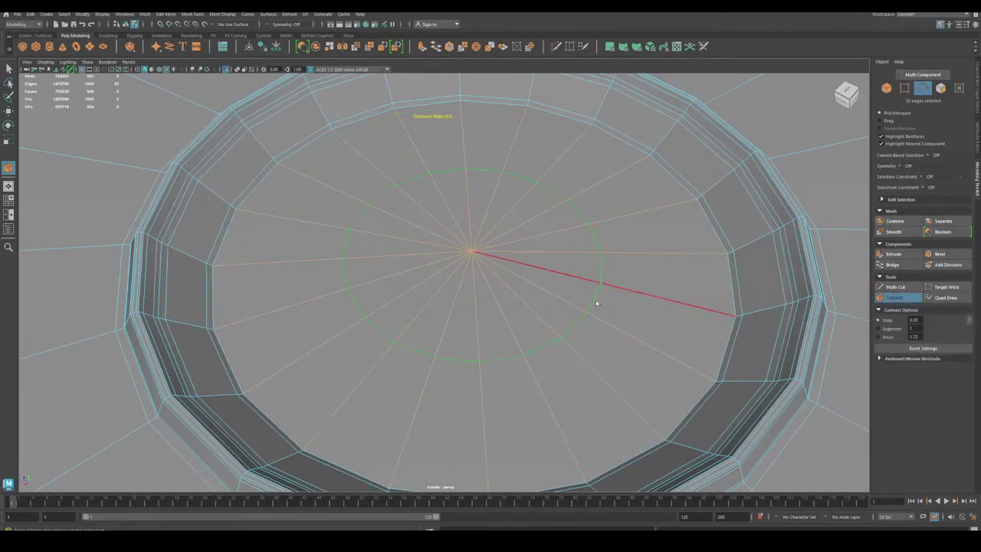
middle_drag(597, 300, 592, 298)
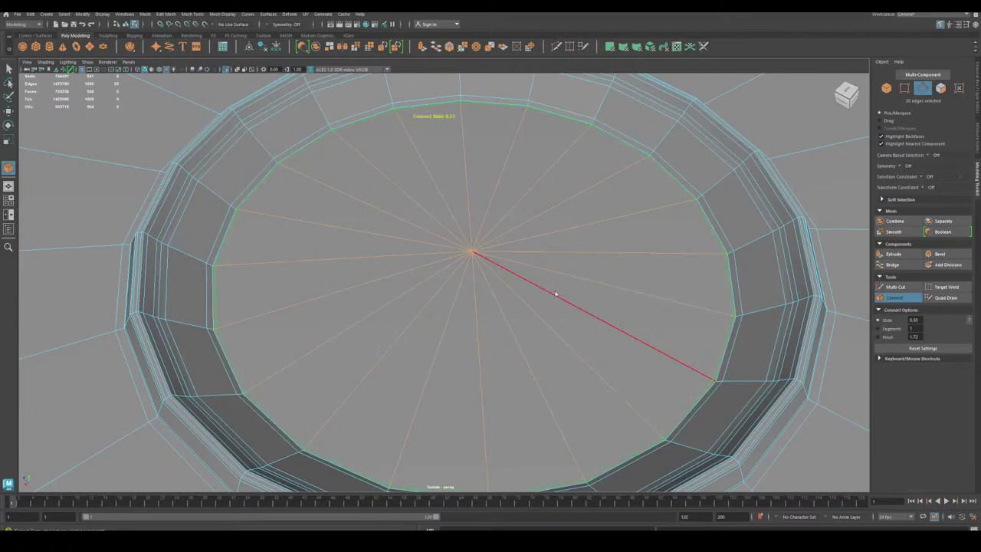
key(q)
Turn on smooth preview for the disc in object mode, end its isolation and clear the selection.
click(886, 90)
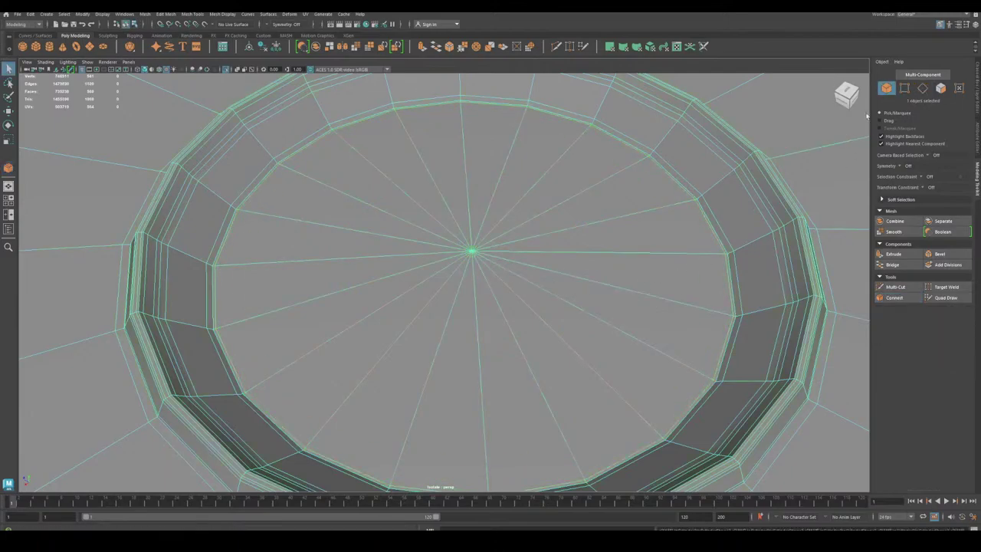
key(3)
scroll(738, 263, down, 6)
key(ctrl+1)
alt+drag(725, 269, 677, 255)
scroll(757, 256, down, 2)
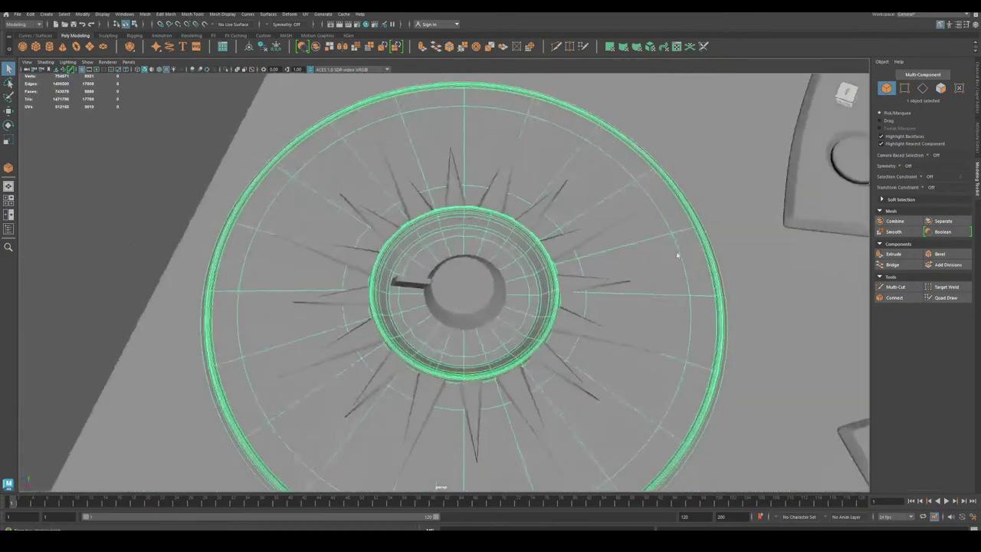
click(169, 190)
Examine the smoothed disc up close and beside the other detail pieces on the base plate.
scroll(299, 233, down, 1)
scroll(422, 342, up, 6)
alt+drag(298, 233, 411, 344)
alt+right_drag(411, 343, 189, 326)
alt+middle_drag(501, 340, 508, 282)
alt+right_drag(508, 283, 414, 285)
alt+drag(275, 285, 419, 290)
alt+right_drag(419, 290, 331, 290)
alt+middle_drag(331, 291, 443, 326)
mouse_move(442, 327)
alt+mouse_down()
mouse_move(432, 290)
mouse_move(429, 318)
alt+mouse_up()
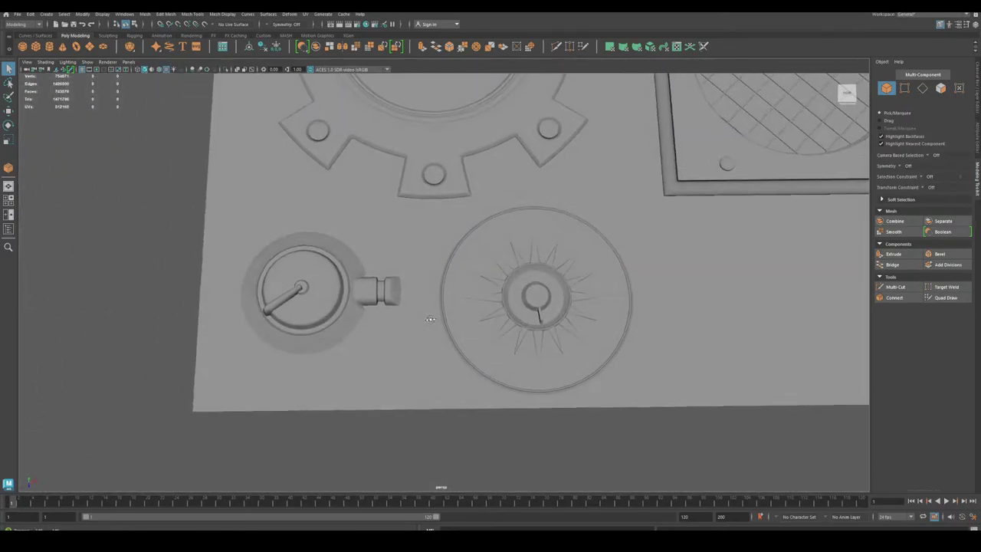
alt+middle_drag(537, 325, 419, 360)
alt+right_drag(419, 360, 337, 337)
alt+middle_drag(475, 316, 508, 313)
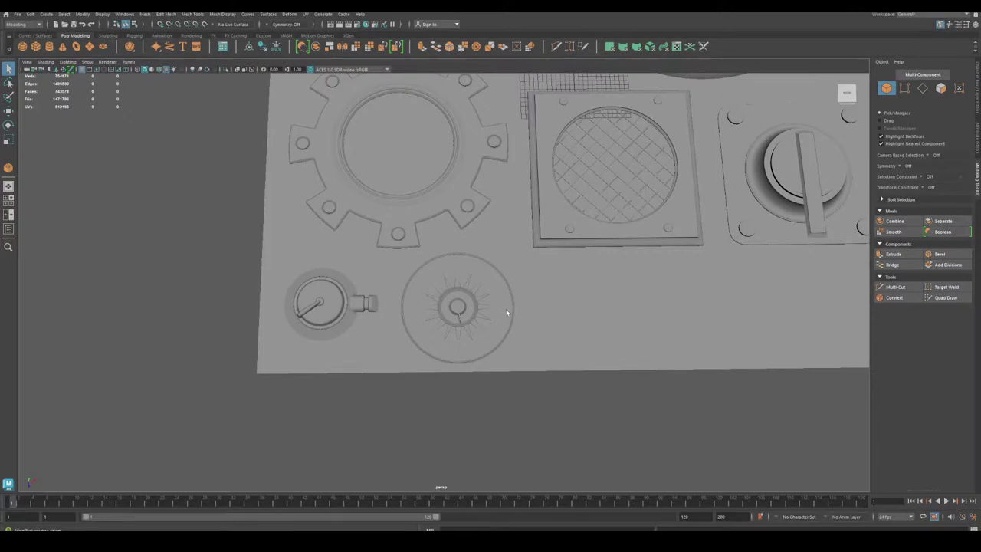
alt+right_drag(502, 317, 434, 292)
alt+middle_drag(434, 292, 361, 320)
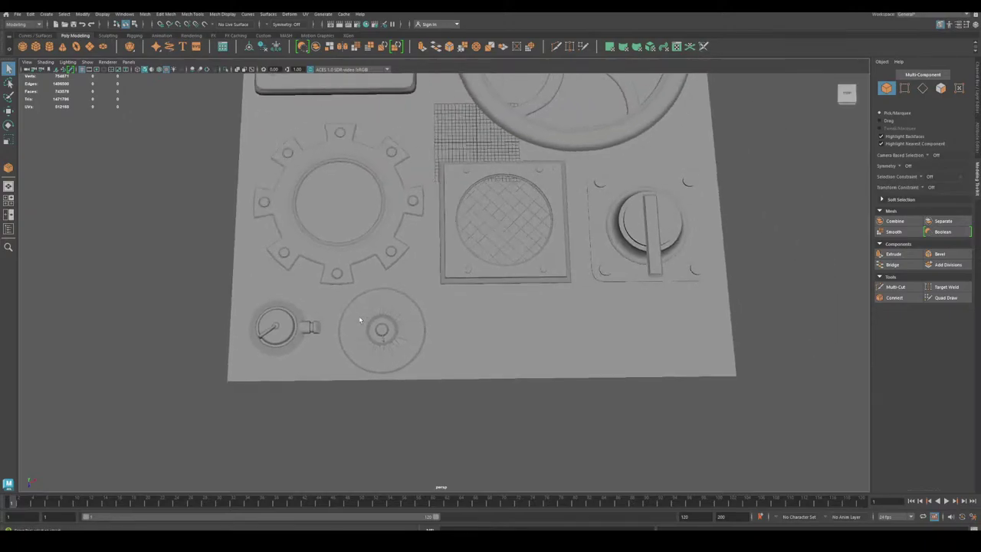
Select the base plate with its two small round pieces, clear the selection, and examine the finished pieces from several angles.
drag(195, 400, 441, 285)
alt+middle_drag(218, 333, 286, 300)
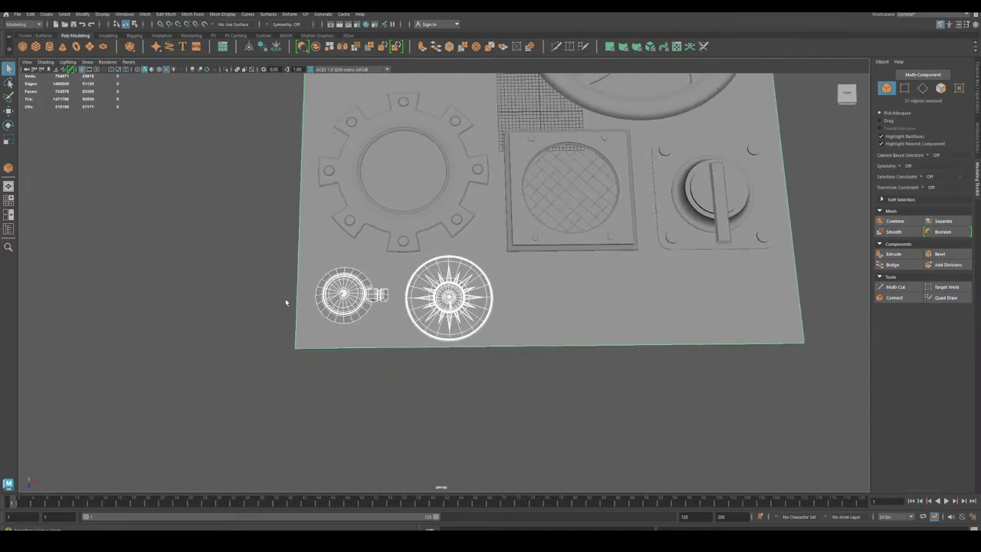
click(286, 299)
alt+right_drag(286, 300, 368, 400)
alt+drag(367, 401, 365, 381)
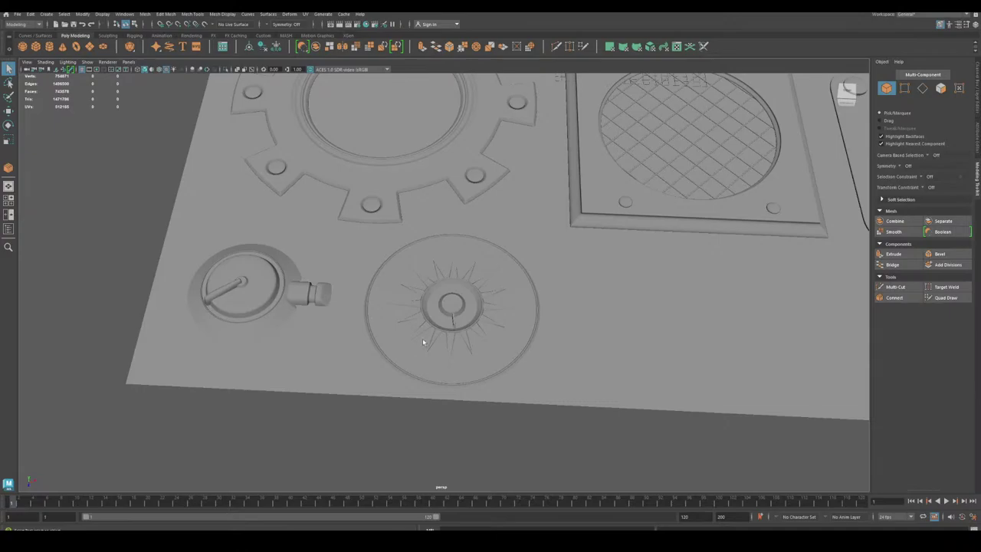
alt+right_drag(521, 298, 339, 200)
alt+drag(339, 200, 395, 238)
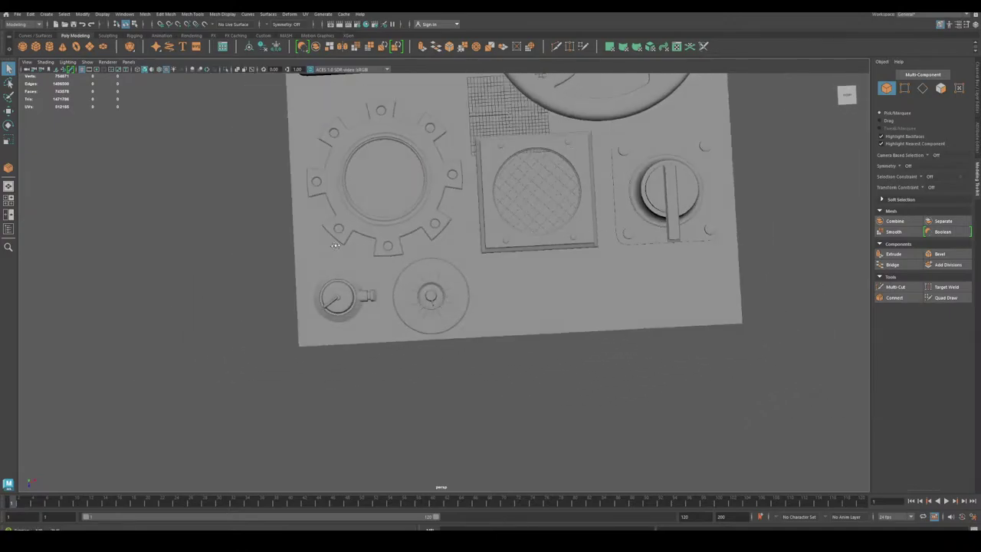
alt+right_drag(394, 237, 602, 381)
alt+middle_drag(297, 273, 449, 269)
mouse_move(408, 285)
alt+mouse_down()
mouse_move(427, 265)
mouse_move(396, 273)
mouse_move(400, 306)
mouse_move(396, 284)
alt+mouse_up()
alt+right_drag(488, 302, 519, 247)
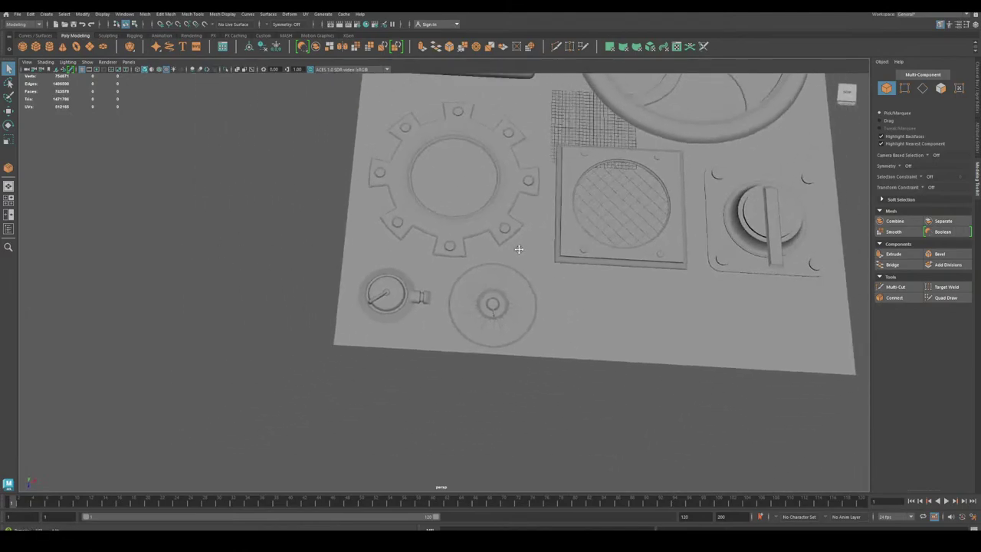
alt+middle_drag(519, 247, 411, 325)
alt+right_drag(411, 325, 372, 306)
alt+drag(372, 307, 387, 277)
alt+middle_drag(350, 279, 371, 261)
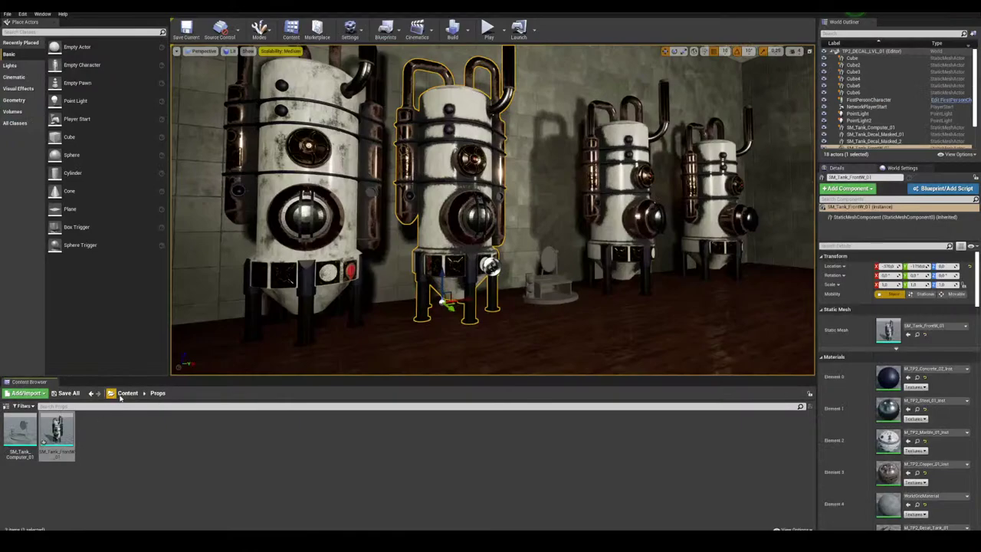
In Unreal Engine, create a new material in the Content/Material folder.
click(125, 393)
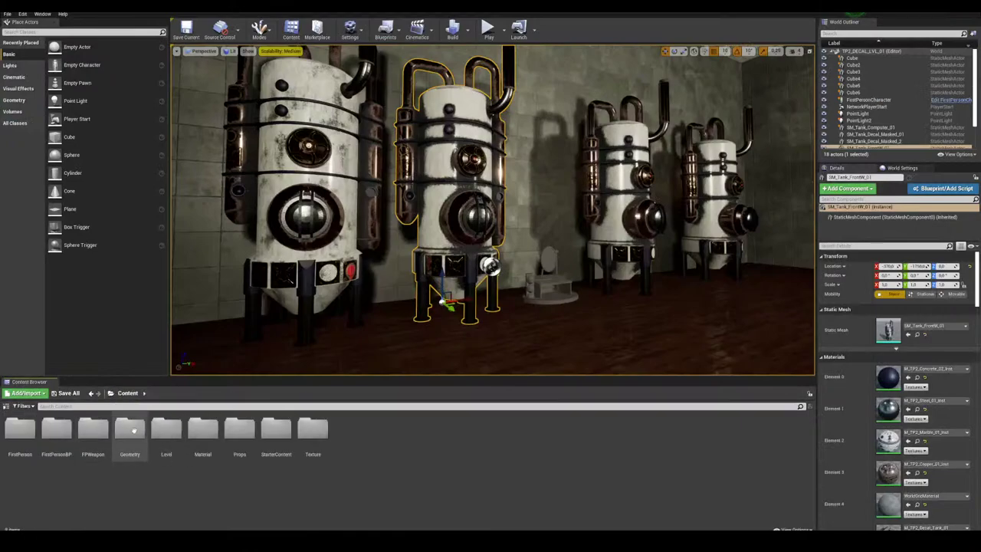
double_click(203, 429)
right_click(505, 435)
mouse_move(521, 418)
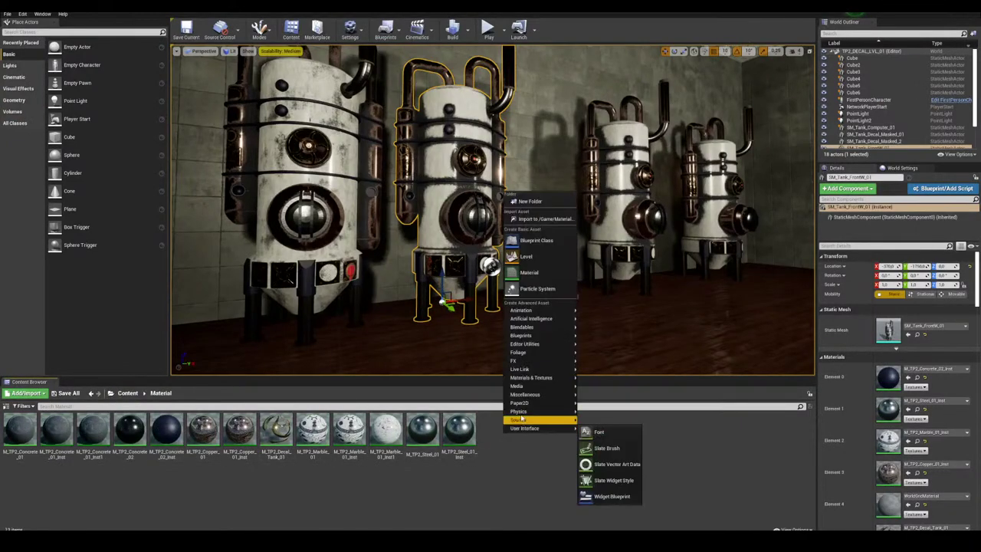
click(528, 272)
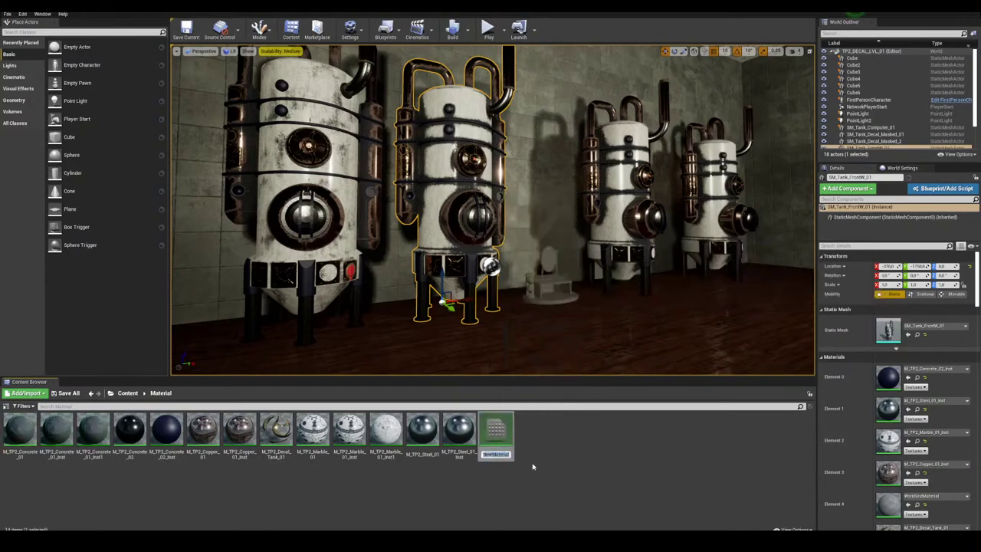
Open the new material for editing and set its Material Domain to Deferred Decal.
double_click(496, 433)
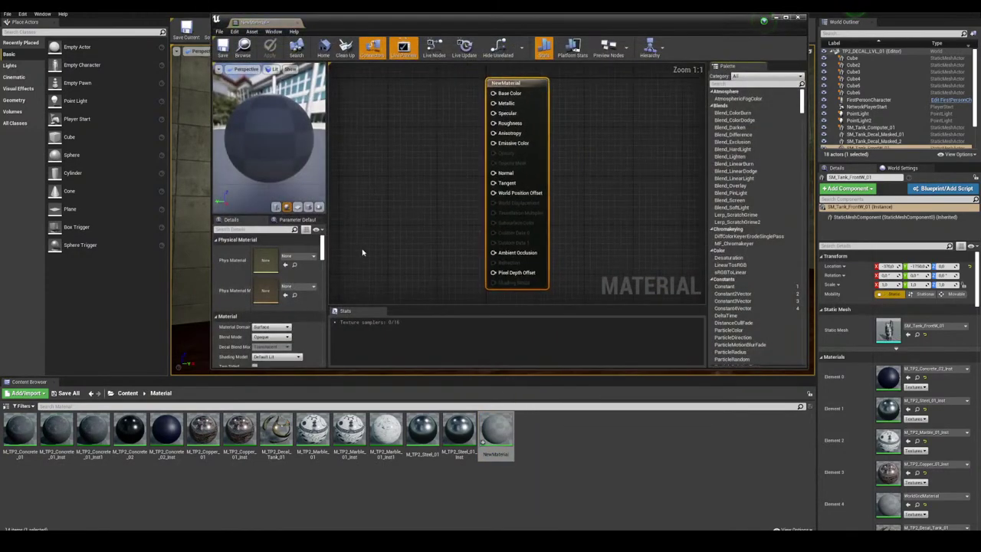
click(271, 327)
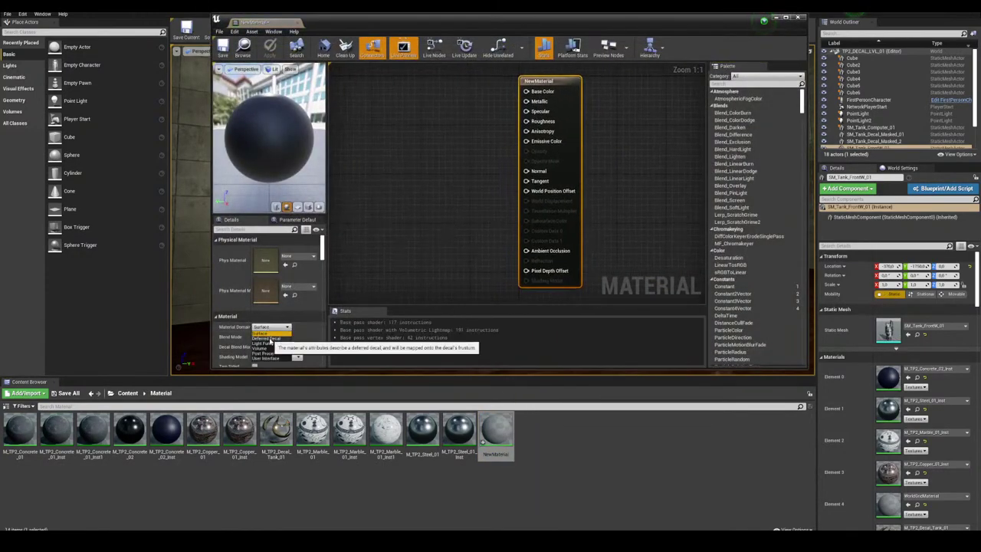
click(267, 338)
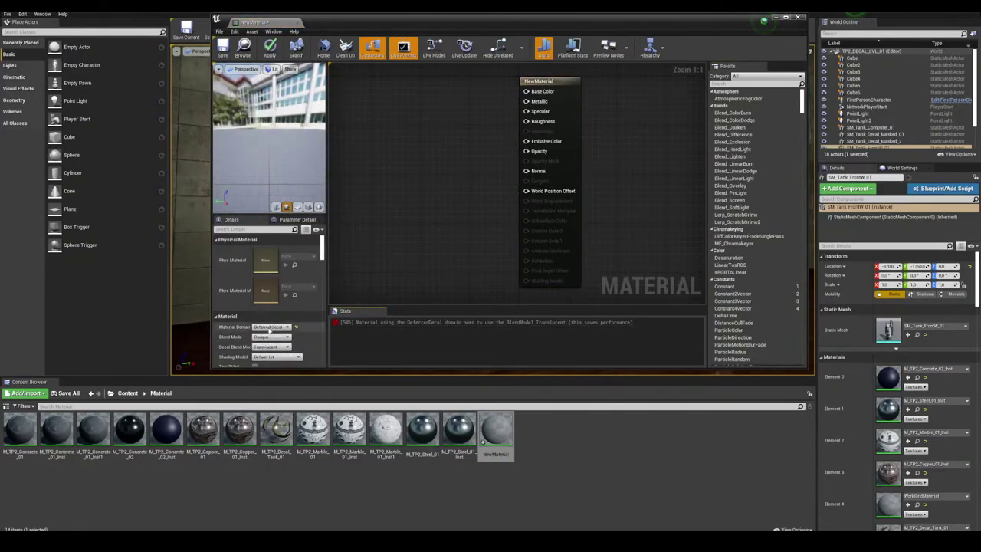
Set the material's Blend Mode to Translucent and its Decal Blend Mode to DBuffer Translucent Color,Normal,Roughness.
click(268, 337)
click(265, 353)
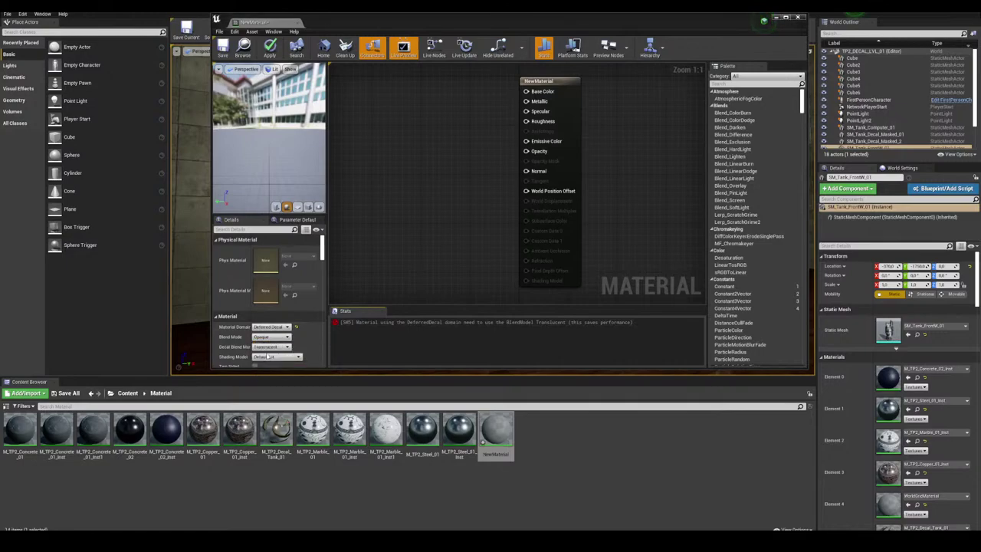
click(276, 347)
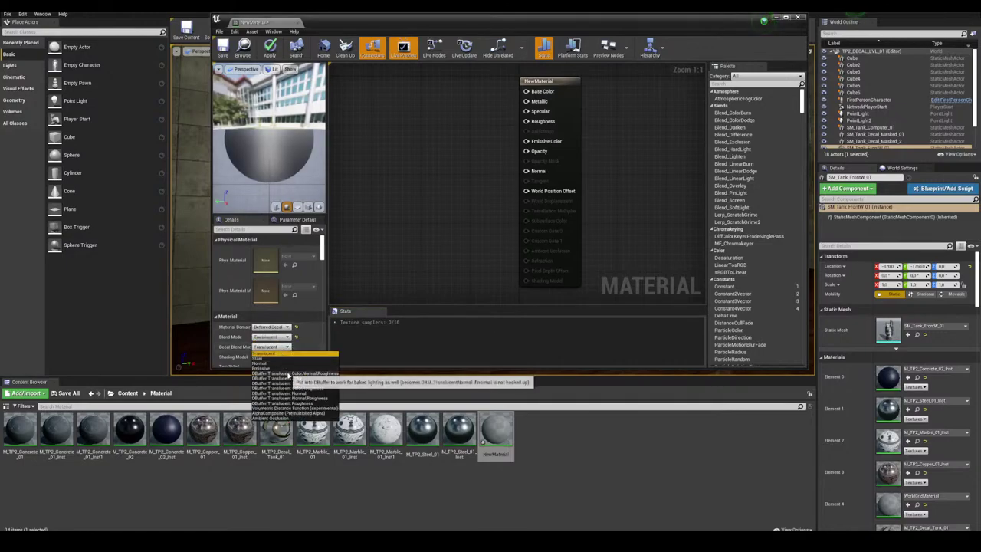
click(286, 373)
Add the Plane_Bake_01 base color texture and the opacity mask texture from Content/Texture to the material graph.
right_drag(397, 224, 463, 270)
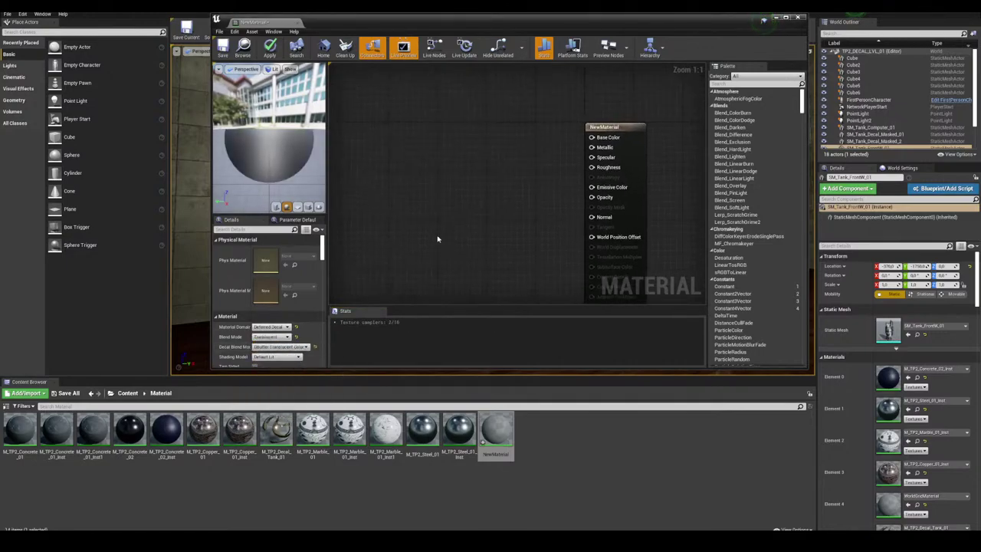
click(127, 393)
double_click(276, 428)
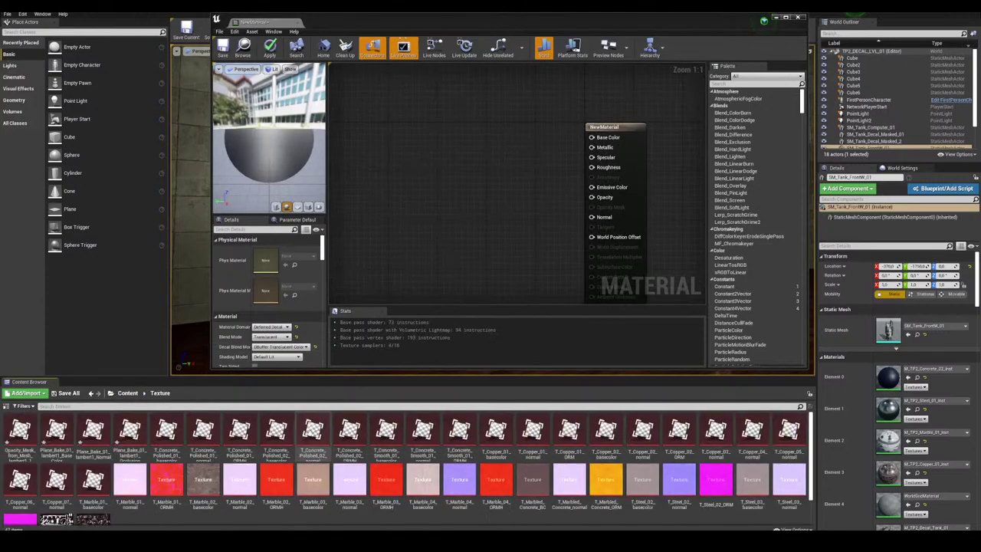
drag(57, 431, 448, 182)
drag(20, 431, 426, 244)
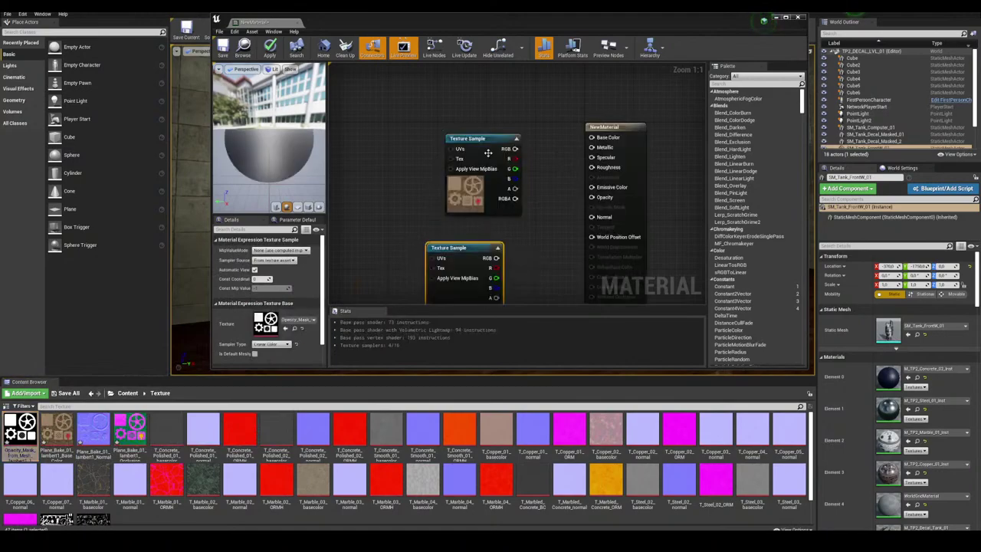
Connect the base color texture's RGB to Base Color and the mask's RGB to Opacity, apply the material and close its editor.
drag(485, 155, 441, 131)
drag(590, 140, 591, 139)
right_drag(502, 220, 490, 195)
drag(485, 232, 498, 231)
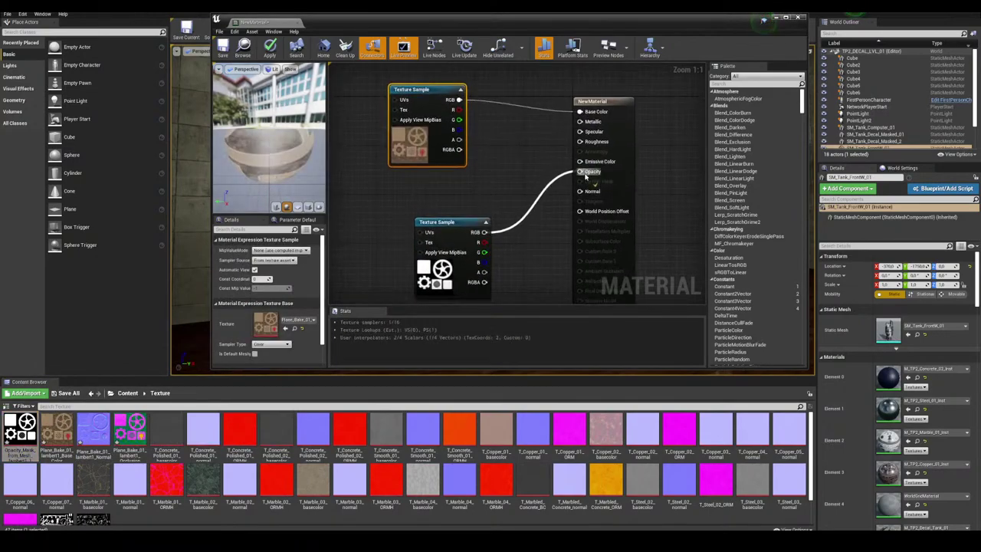
drag(581, 172, 580, 171)
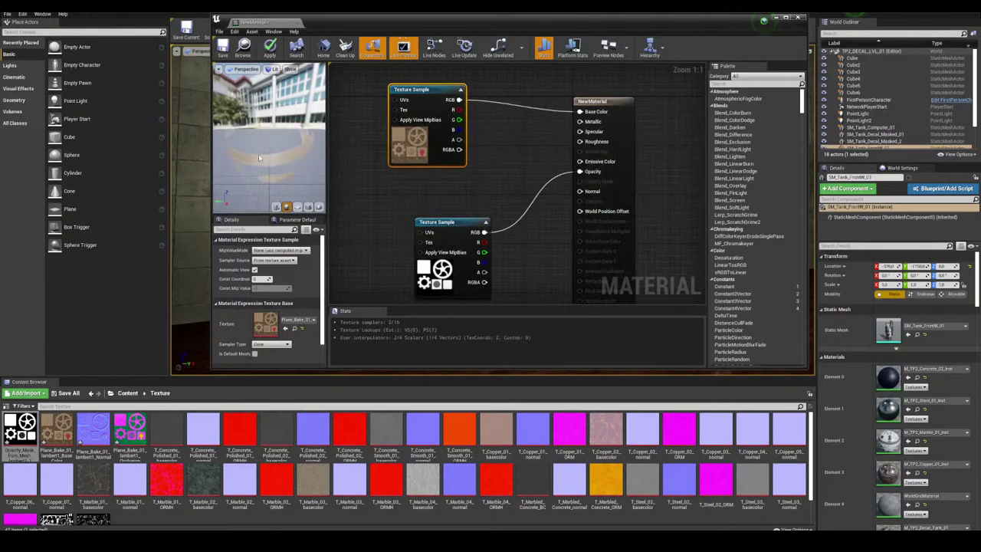
drag(259, 158, 246, 70)
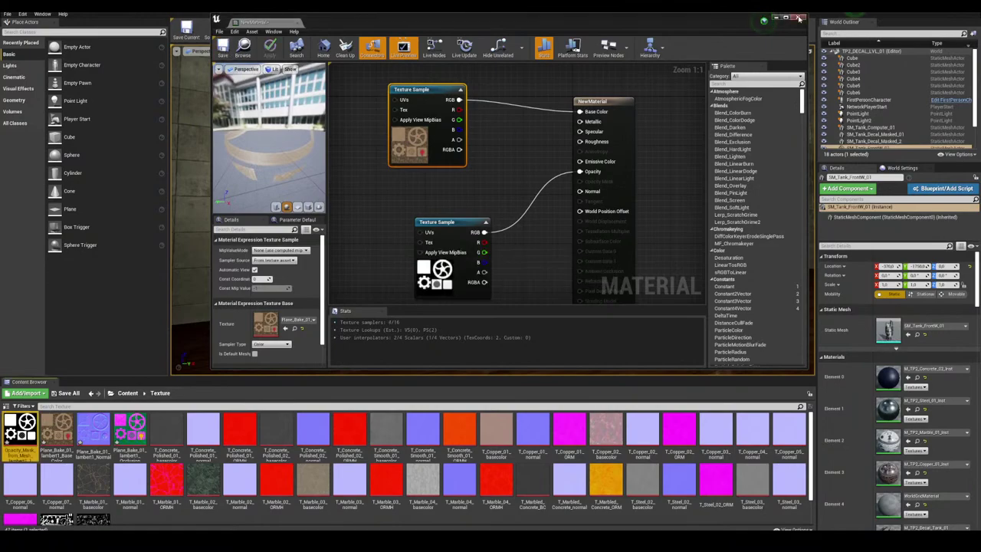
click(799, 18)
Place NewMaterial from the Content/Material folder as a decal on the level's wooden floor.
click(125, 393)
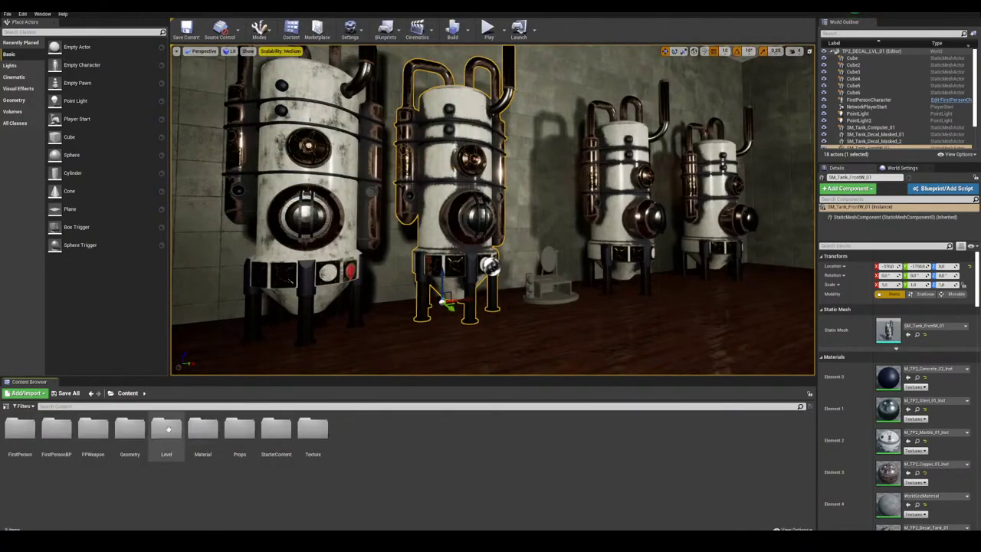
double_click(223, 435)
drag(491, 427, 646, 340)
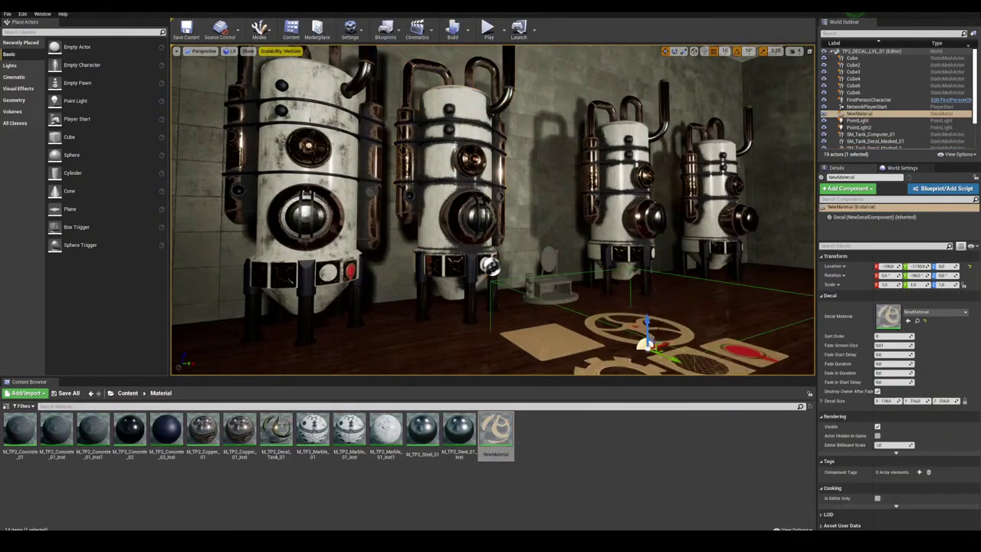
Rotate the decal upright to project onto the tanks, and move it up onto the second tank's body.
mouse_move(646, 340)
right_down()
mouse_move(670, 379)
mouse_move(689, 380)
mouse_move(613, 476)
mouse_move(682, 429)
mouse_move(701, 364)
mouse_move(693, 343)
right_up()
key(e)
drag(542, 207, 400, 182)
key(w)
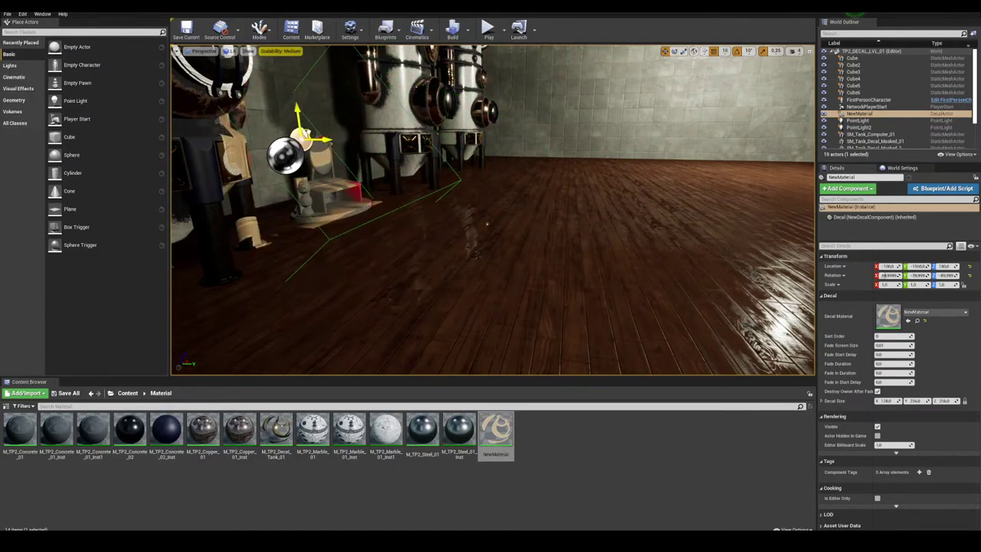
right_drag(349, 107, 238, 88)
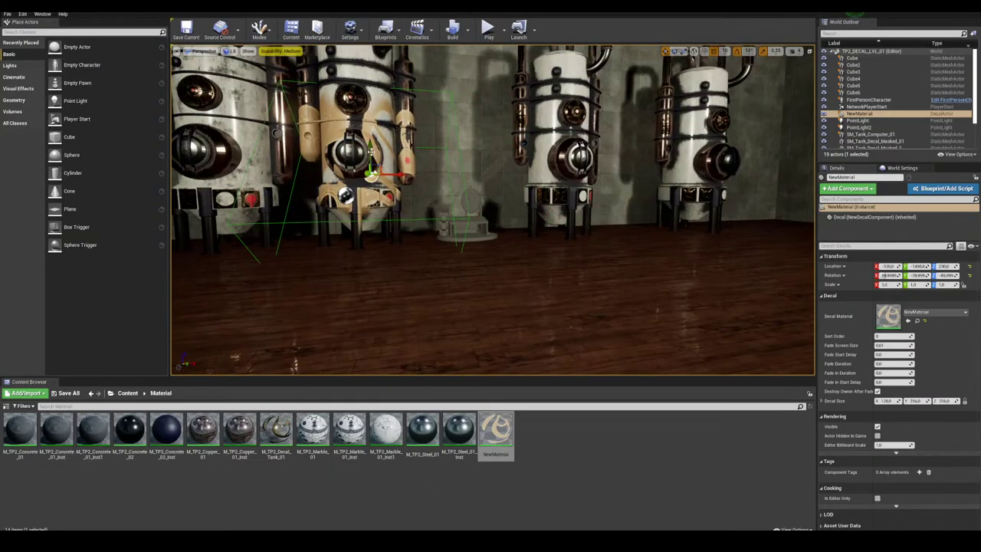
drag(371, 152, 372, 86)
Shift the decal sideways so it spans the two nearest tanks, and delete it from the level.
right_drag(370, 111, 490, 115)
key(w)
alt+drag(490, 192, 429, 191)
scroll(493, 210, down, 2)
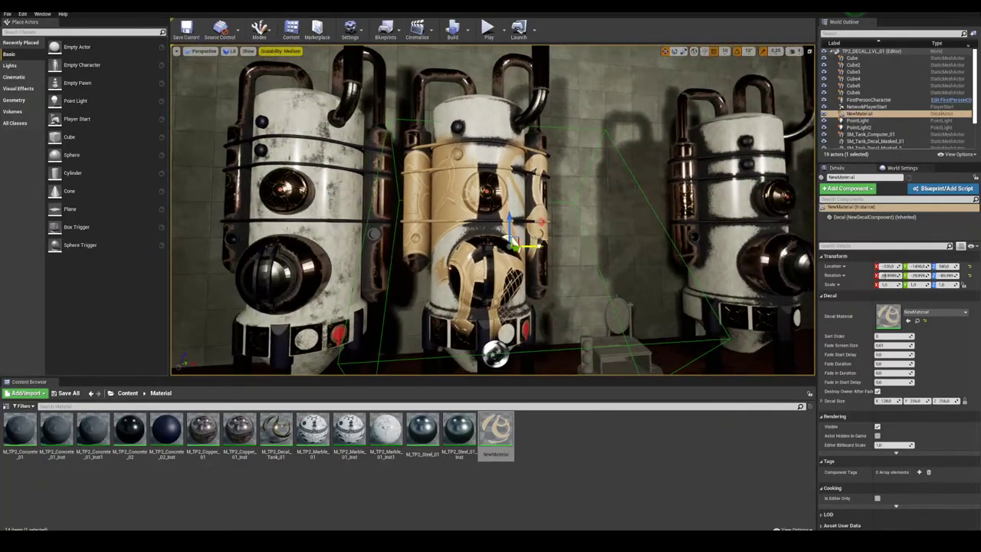
drag(539, 245, 400, 246)
right_drag(403, 243, 445, 255)
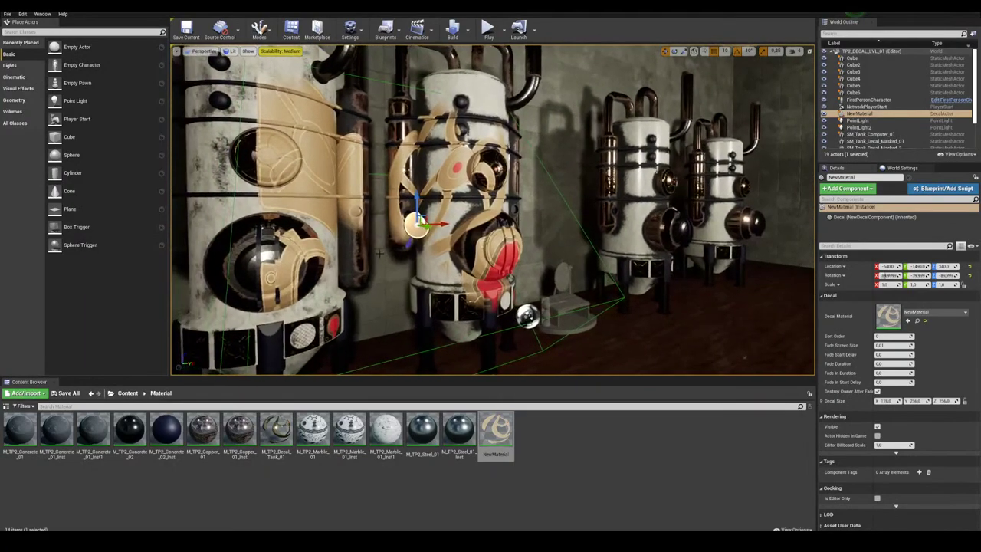
key(Delete)
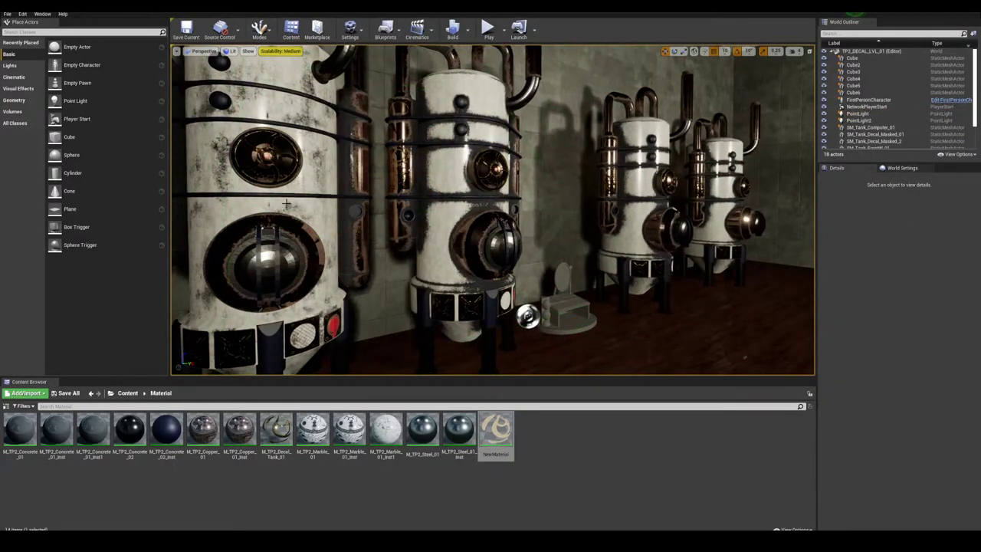